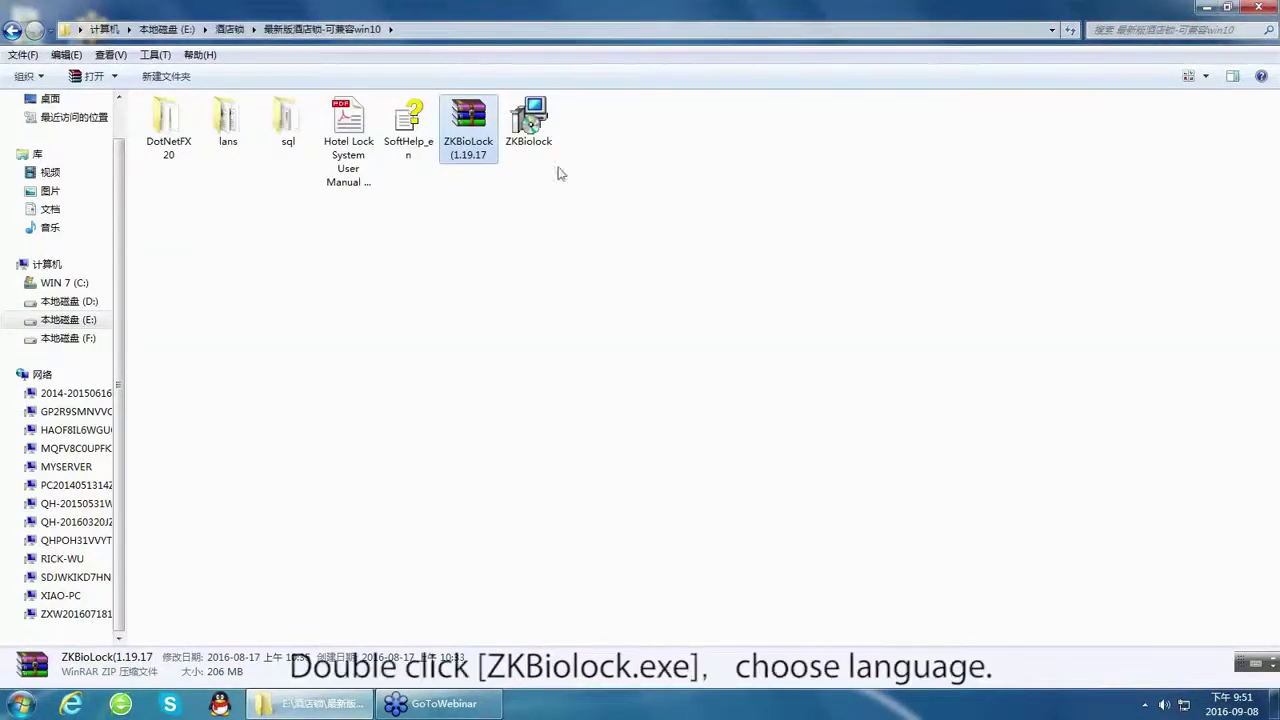
Launch ZKBiolock.exe in English and accept installing the SQLEXPRESS 2005 database.
{"action": "double_click", "coordinate": [530, 125]}
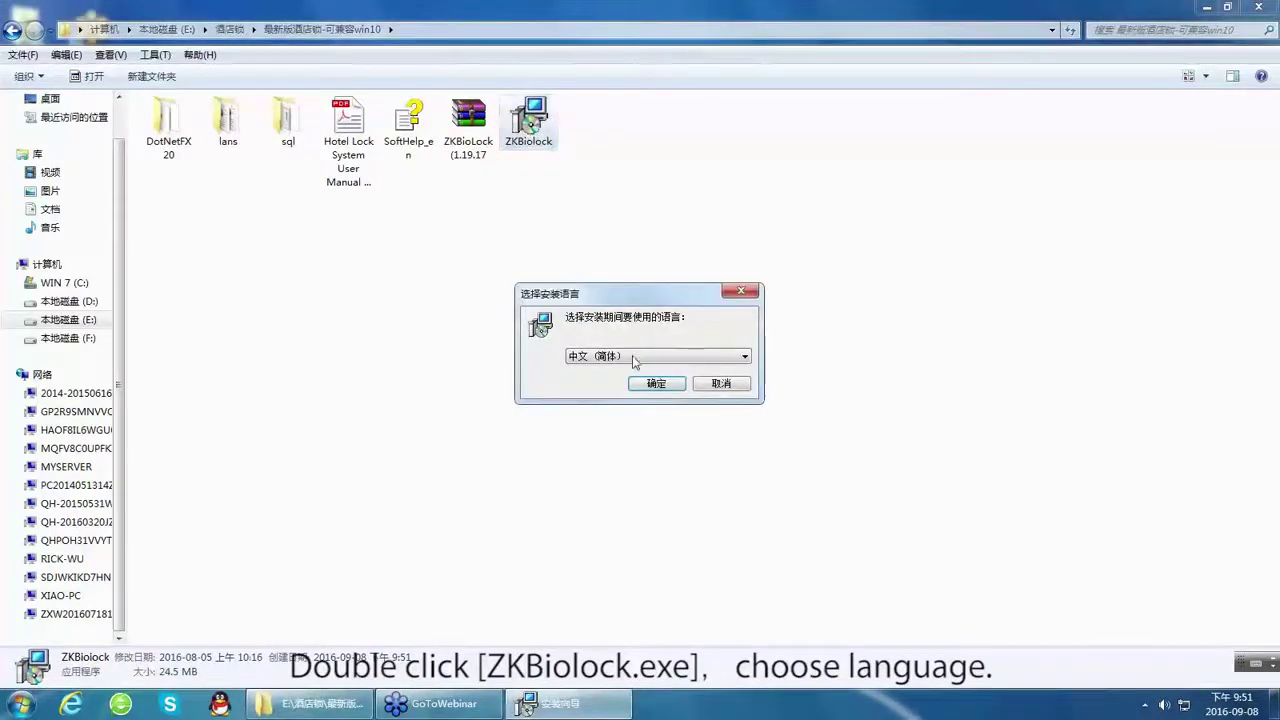
{"action": "left_click", "coordinate": [635, 358]}
{"action": "left_click", "coordinate": [630, 369]}
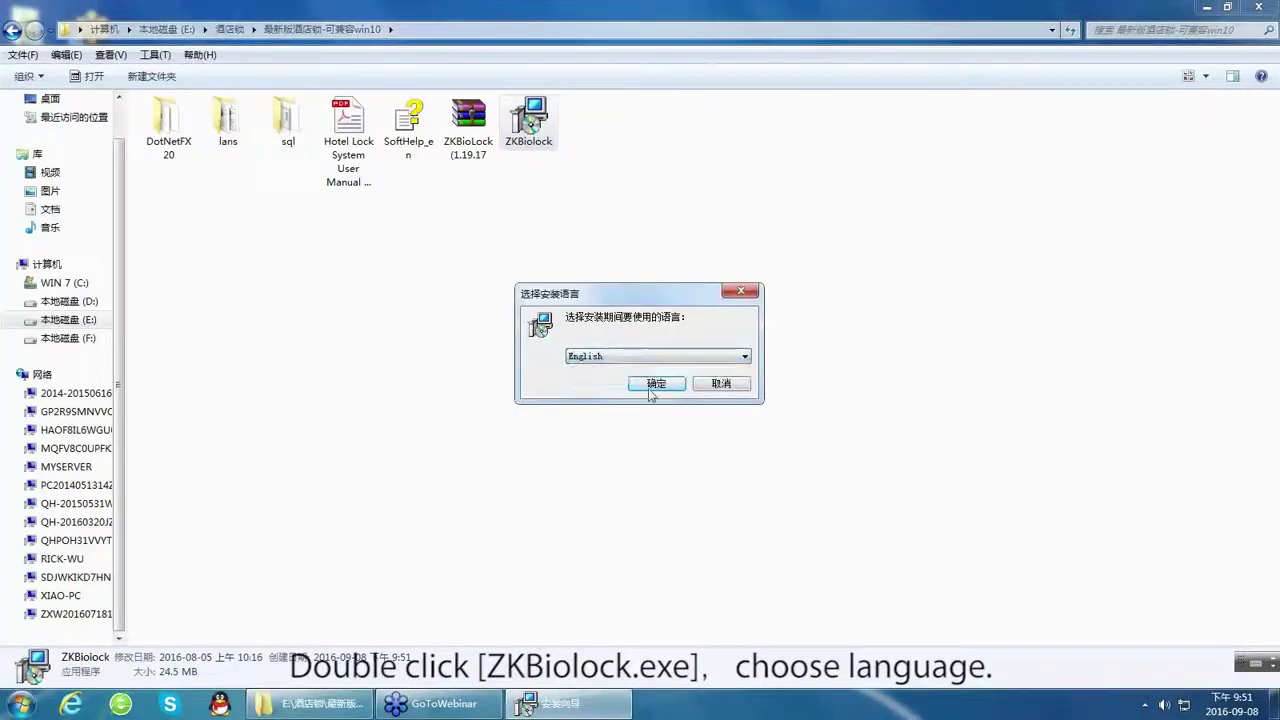
{"action": "left_click", "coordinate": [657, 385]}
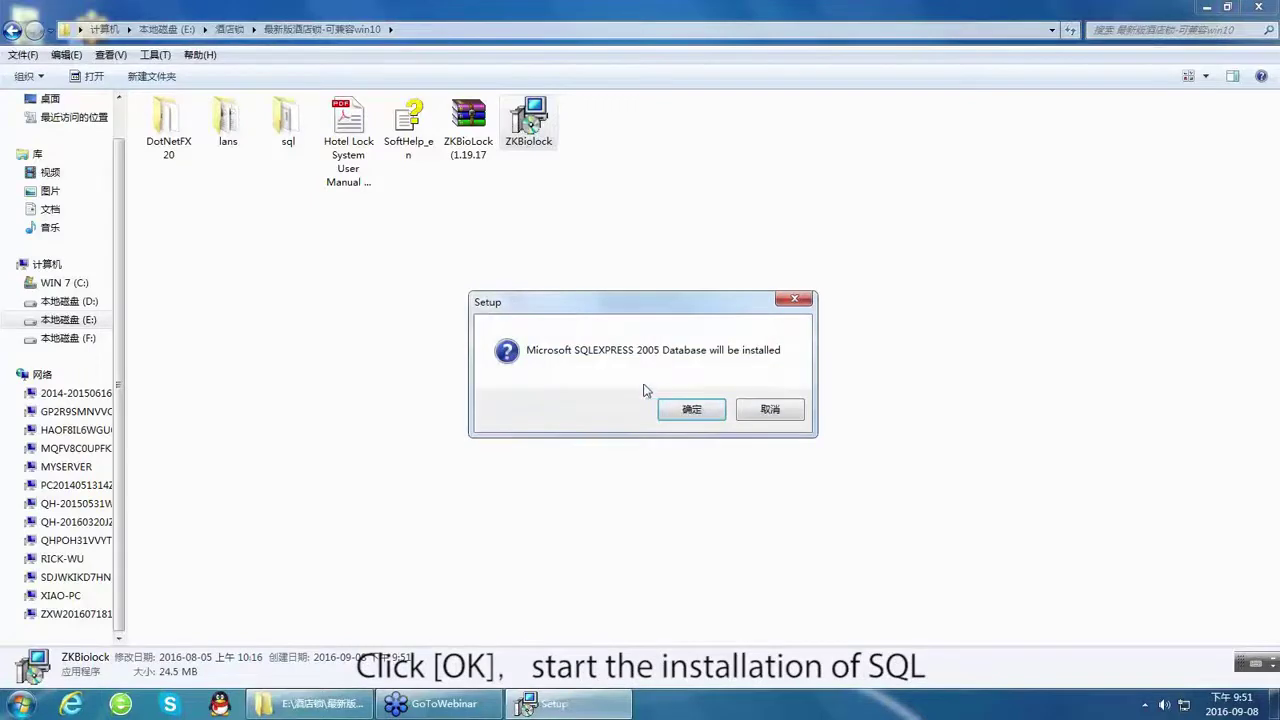
{"action": "left_click", "coordinate": [704, 412]}
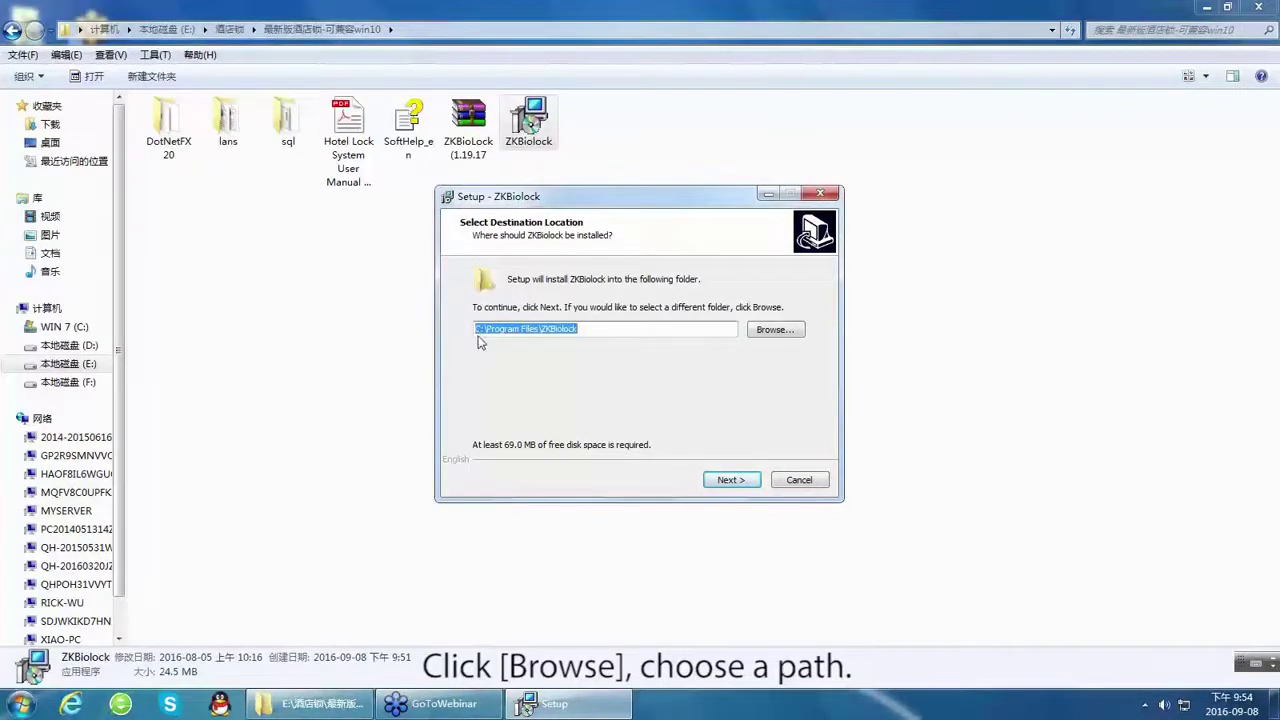
Change the install destination to the E:\Hotel lock software folder.
{"action": "left_click", "coordinate": [773, 333]}
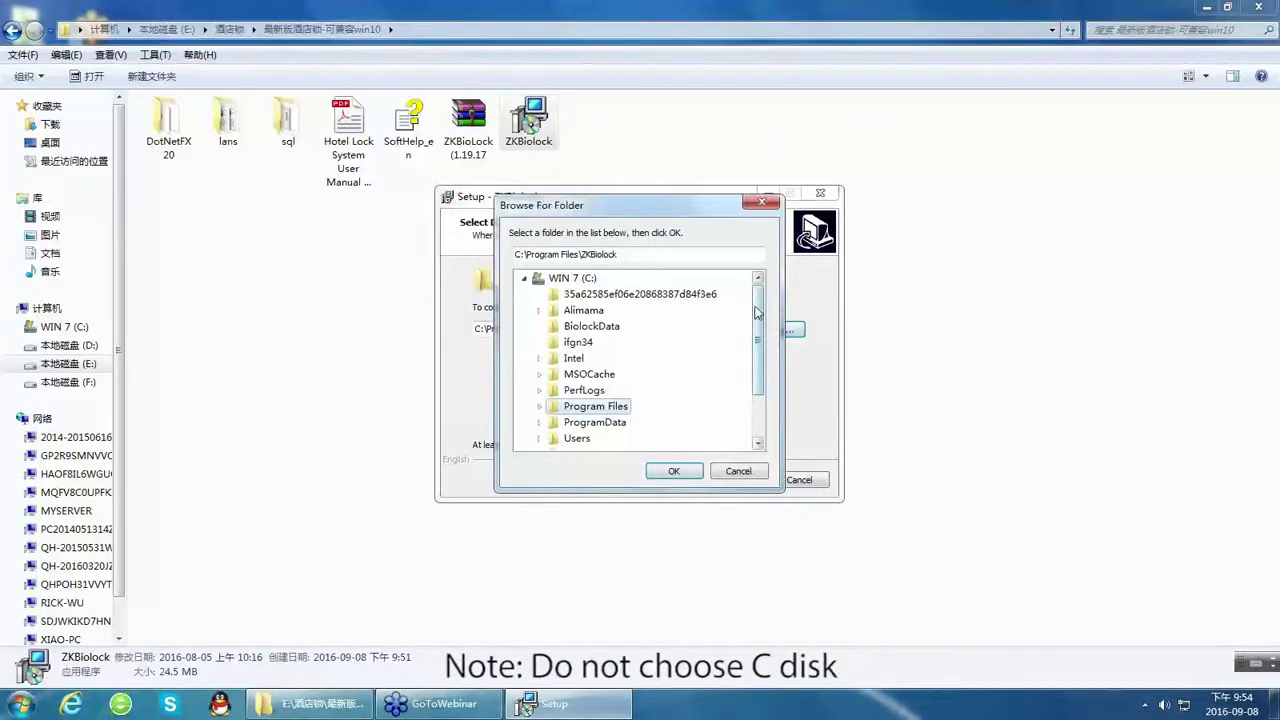
{"action": "scroll", "coordinate": [757, 312], "scroll_direction": "down", "scroll_amount": 2}
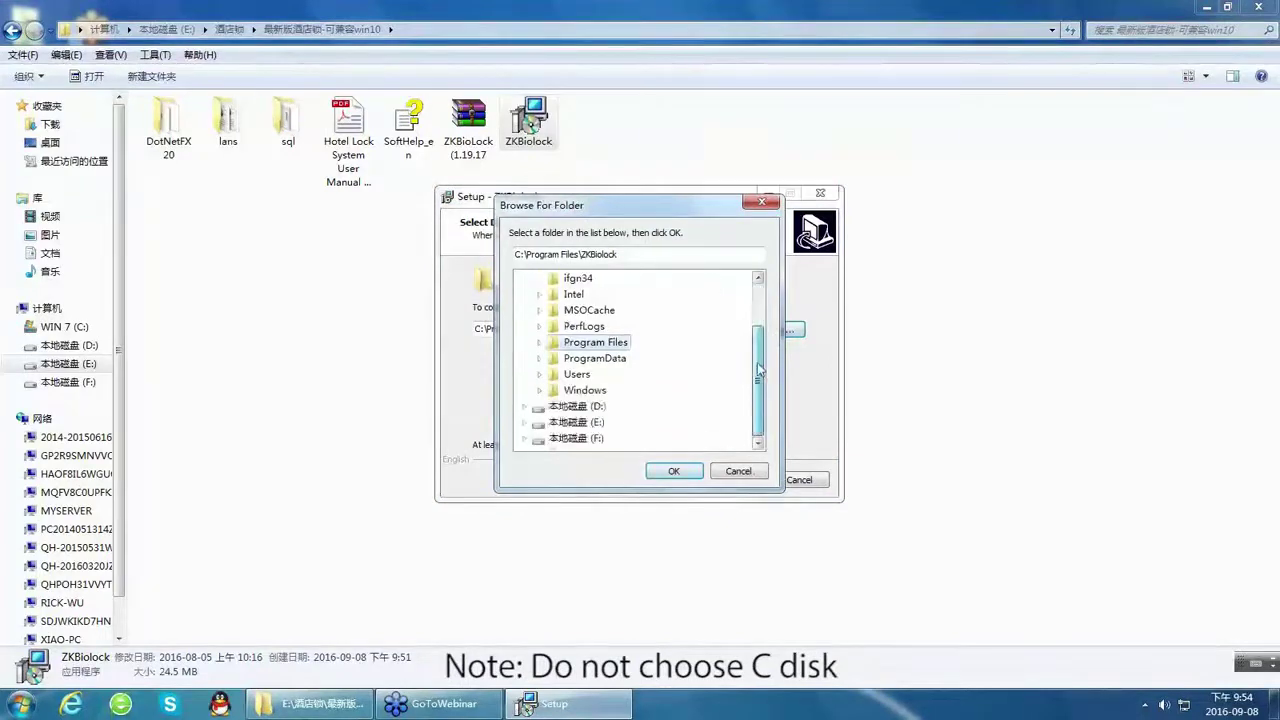
{"action": "left_click", "coordinate": [584, 423]}
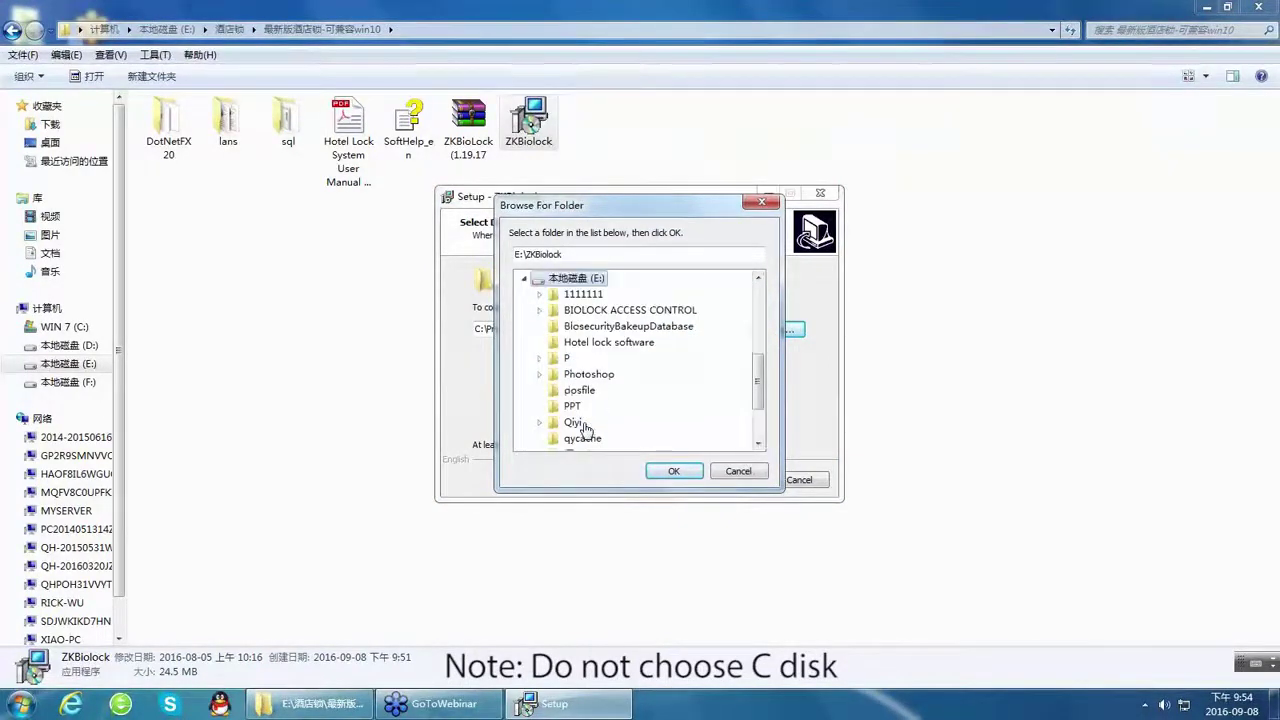
{"action": "left_click", "coordinate": [602, 346]}
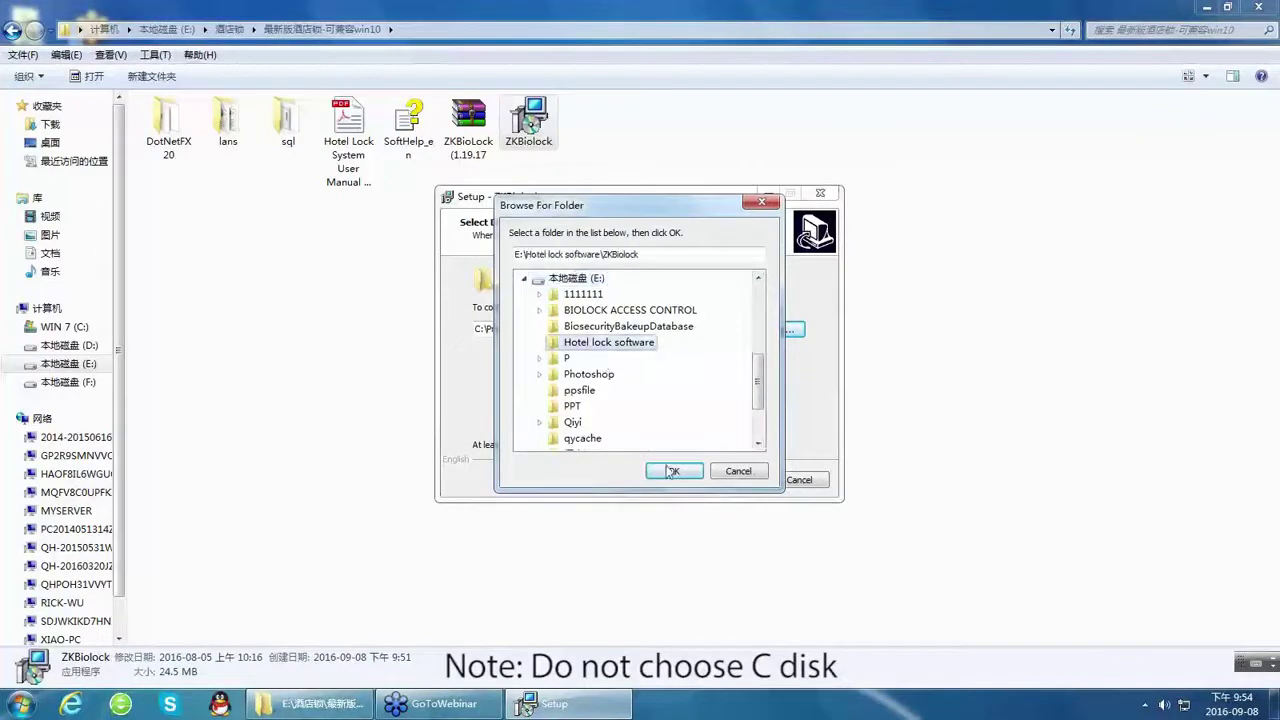
{"action": "left_click", "coordinate": [672, 471]}
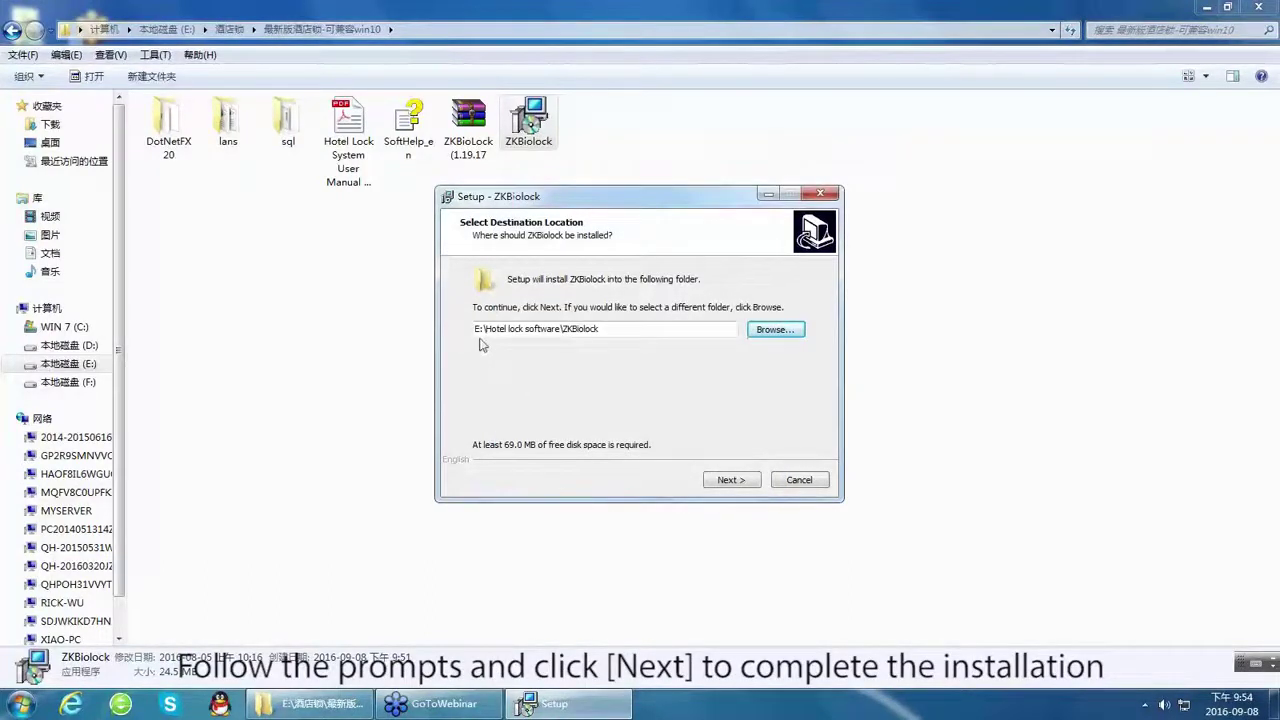
Install ZKBiolock with the default Start Menu folder plus a Quick Launch icon, then finish.
{"action": "left_click", "coordinate": [732, 481]}
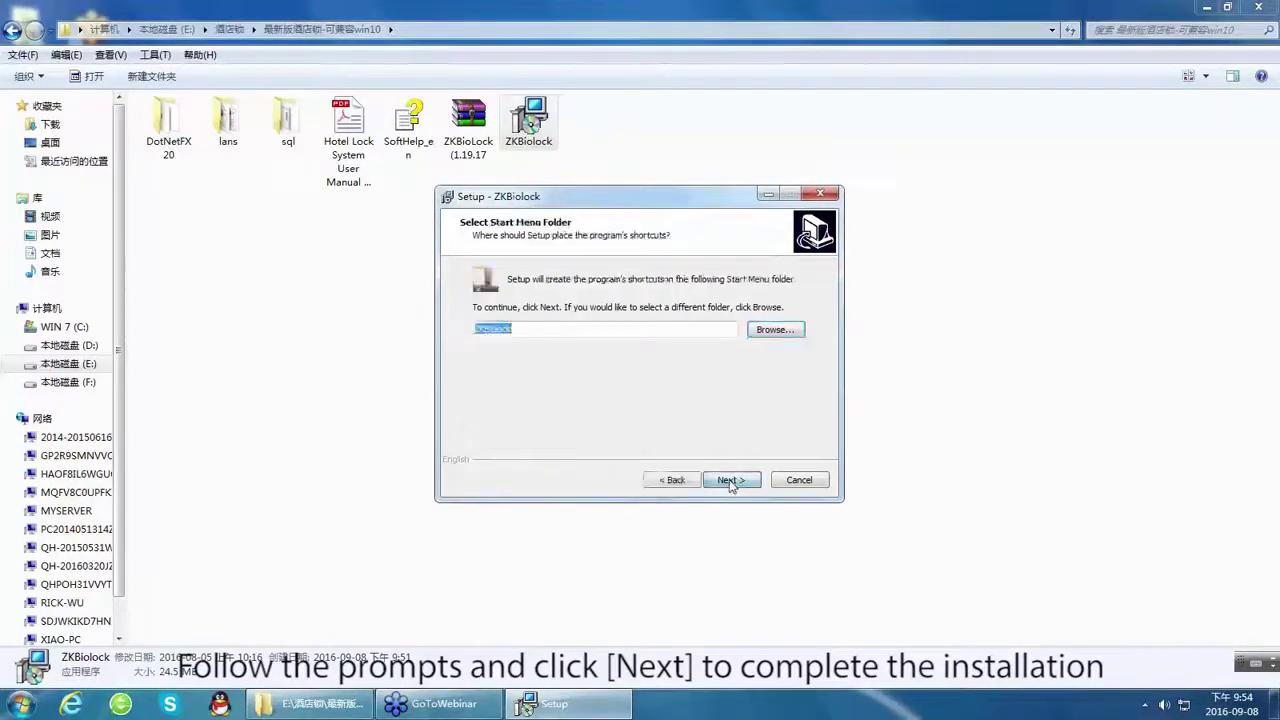
{"action": "left_click", "coordinate": [731, 481]}
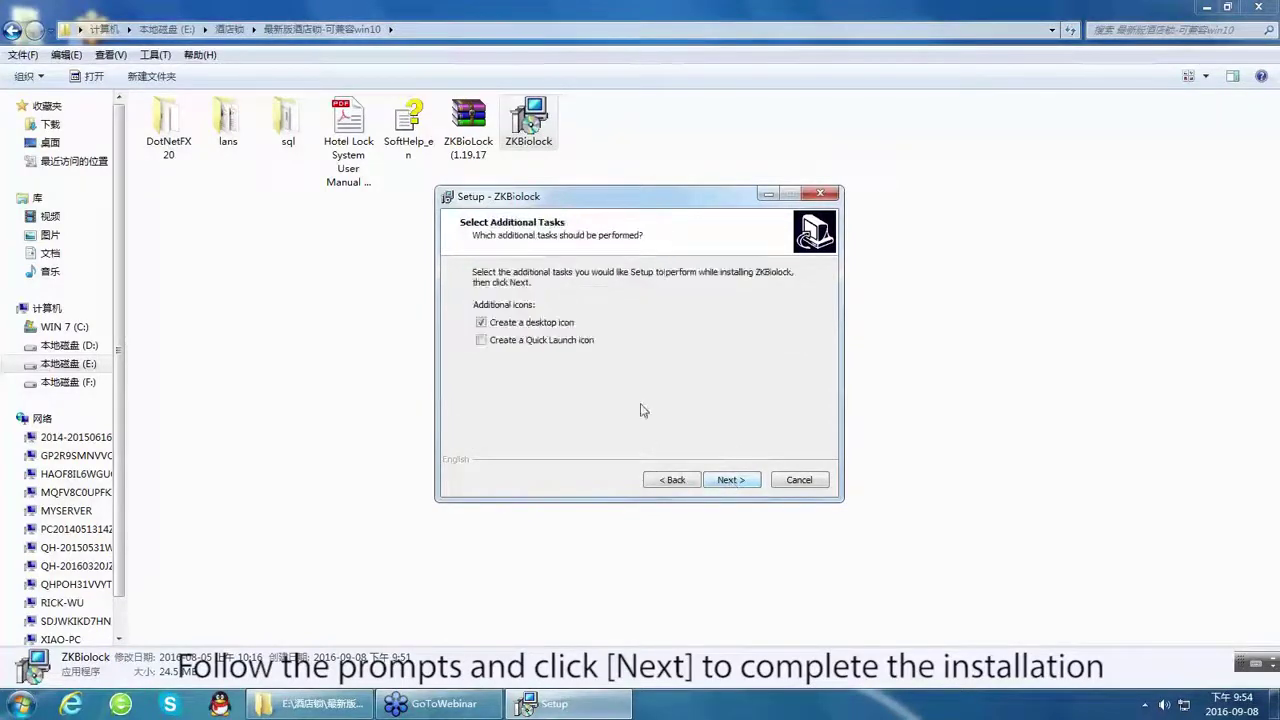
{"action": "left_click", "coordinate": [482, 341]}
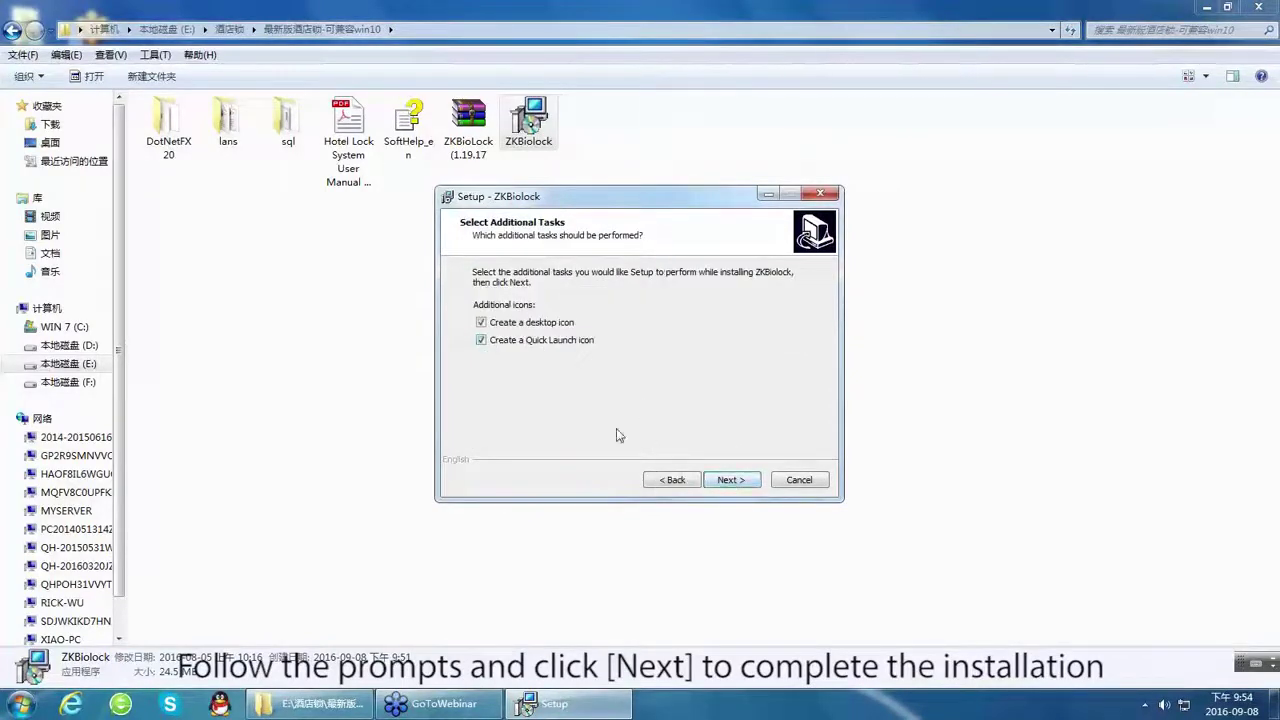
{"action": "left_click", "coordinate": [738, 484]}
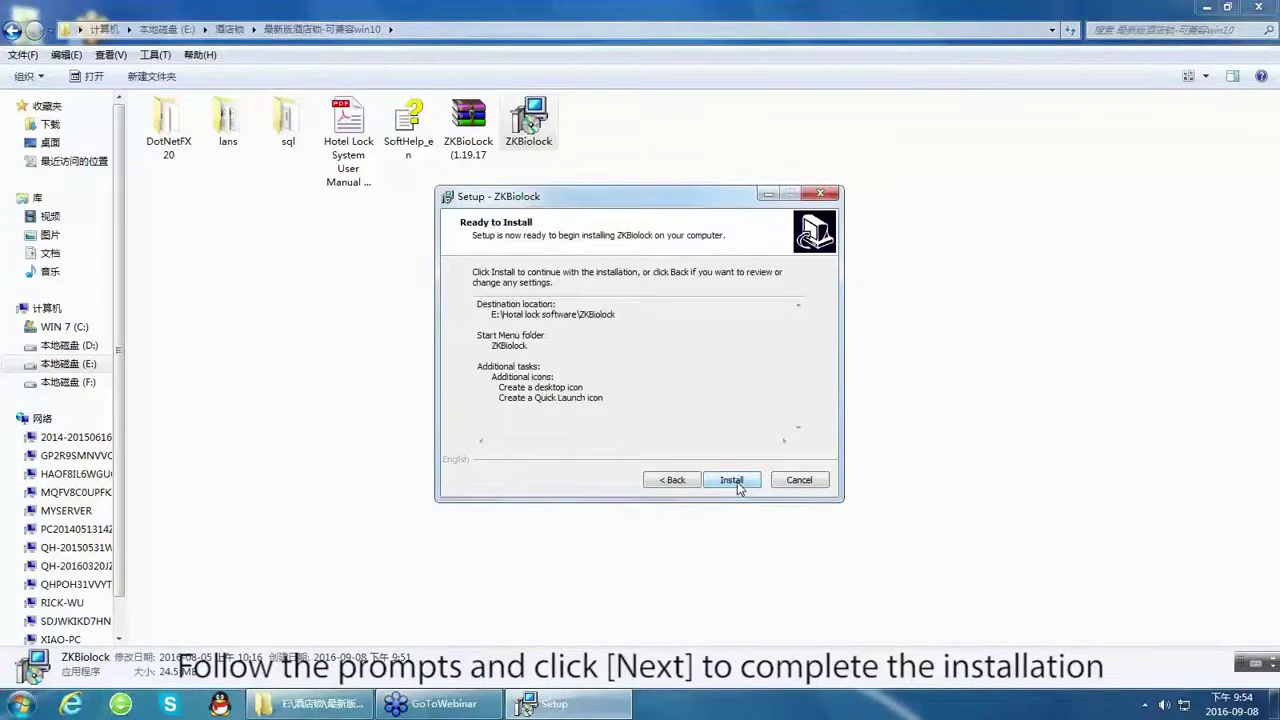
{"action": "left_click", "coordinate": [733, 481]}
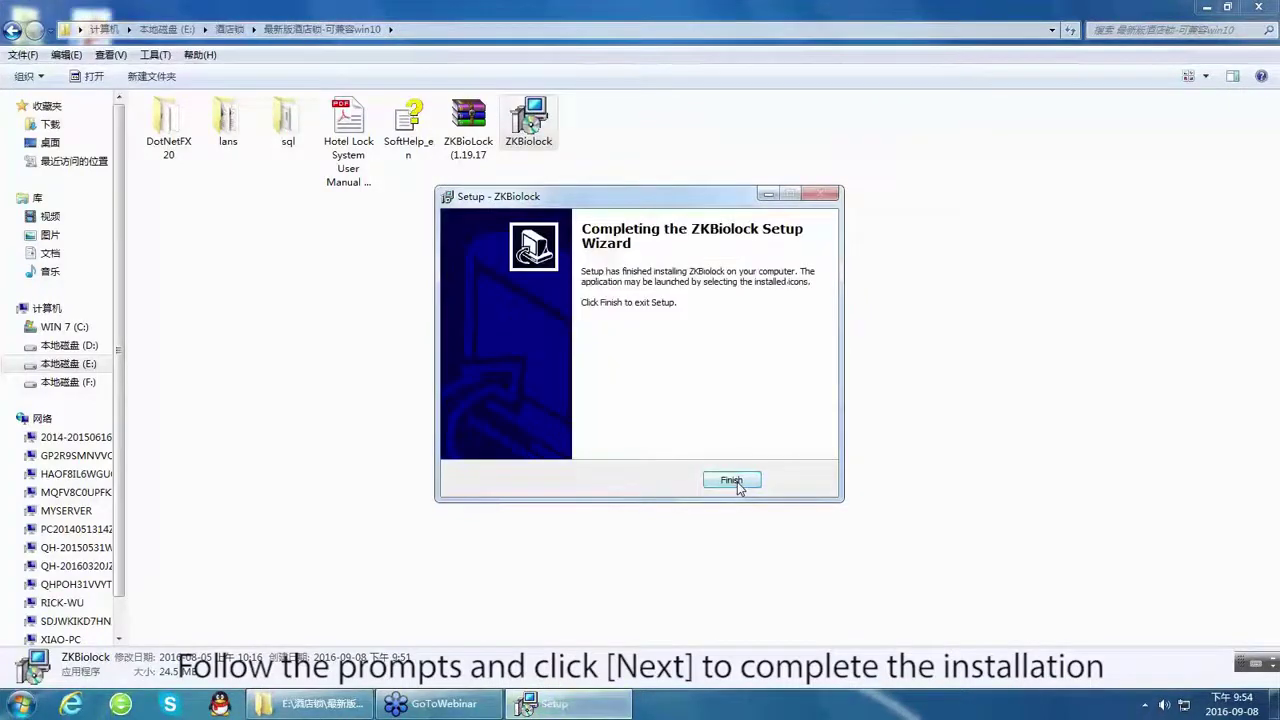
{"action": "left_click", "coordinate": [733, 481]}
{"action": "left_click", "coordinate": [738, 486]}
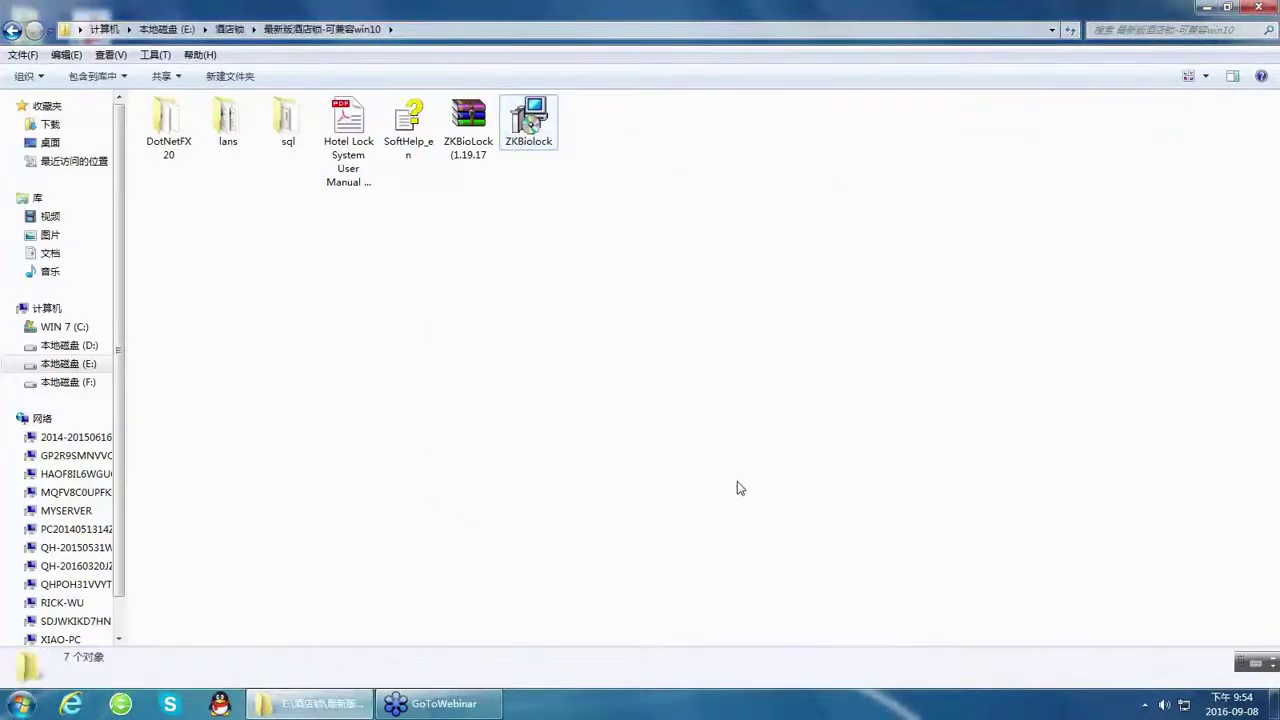
Launch ZKBiolock from the desktop and acknowledge the RadioLock database creation message.
{"action": "left_click", "coordinate": [1262, 9]}
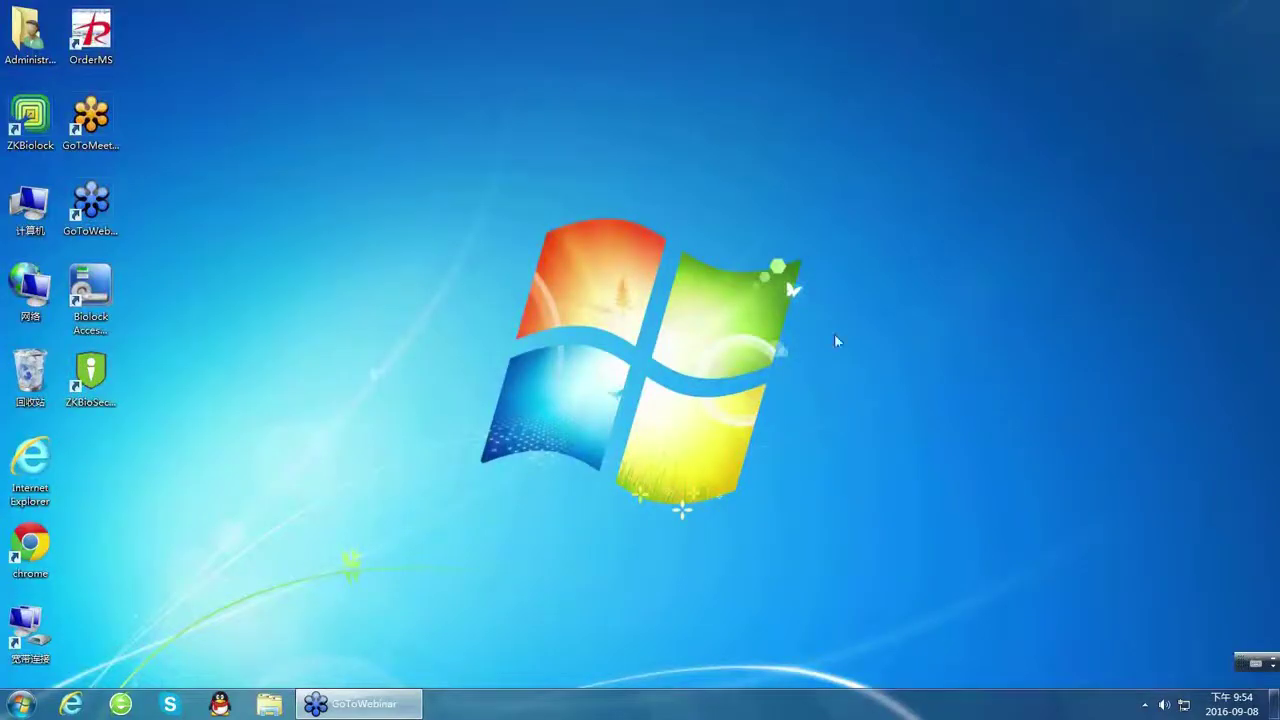
{"action": "double_click", "coordinate": [40, 118]}
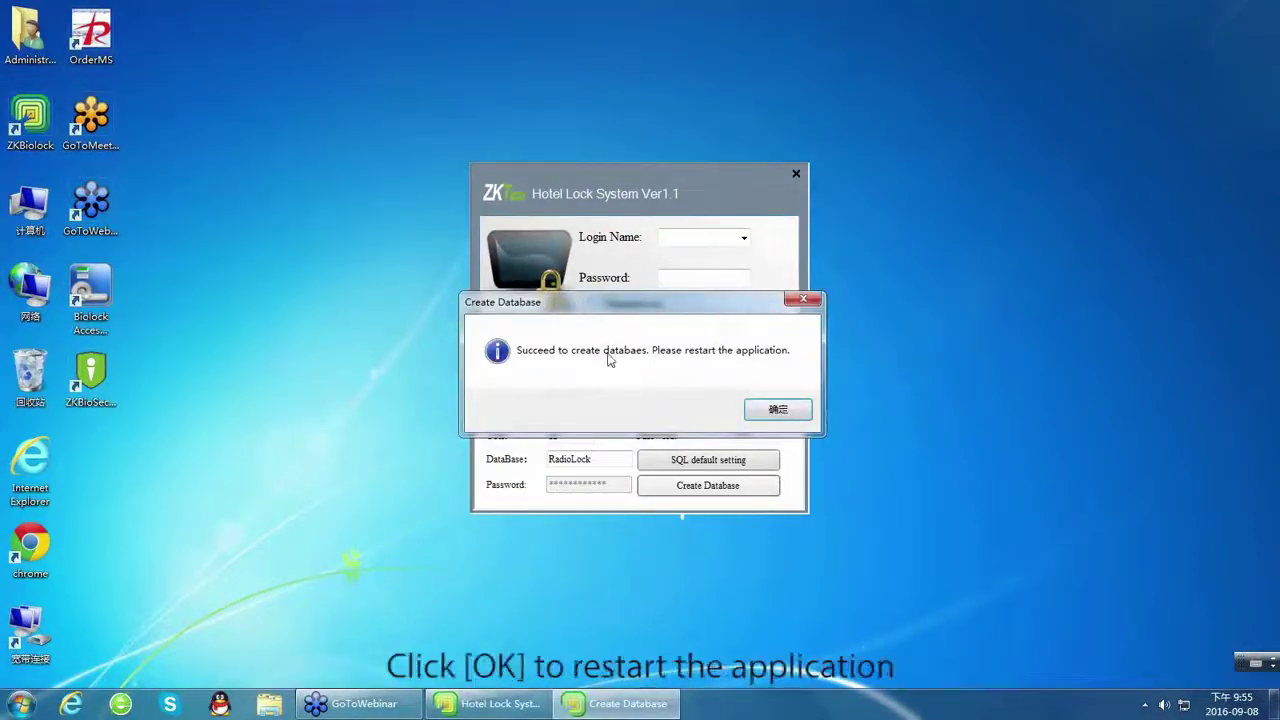
{"action": "left_click", "coordinate": [789, 413]}
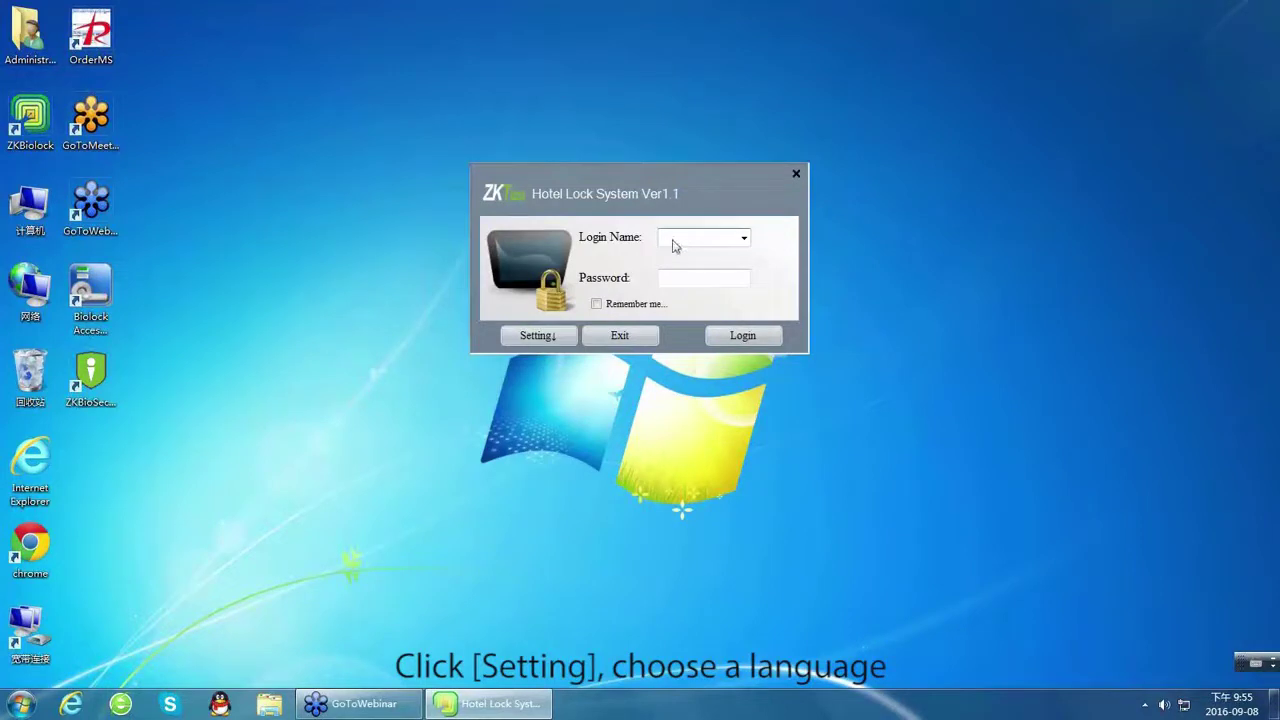
Log in with the default administrator account, English-EN language and Remember me ticked.
{"action": "left_click", "coordinate": [558, 338]}
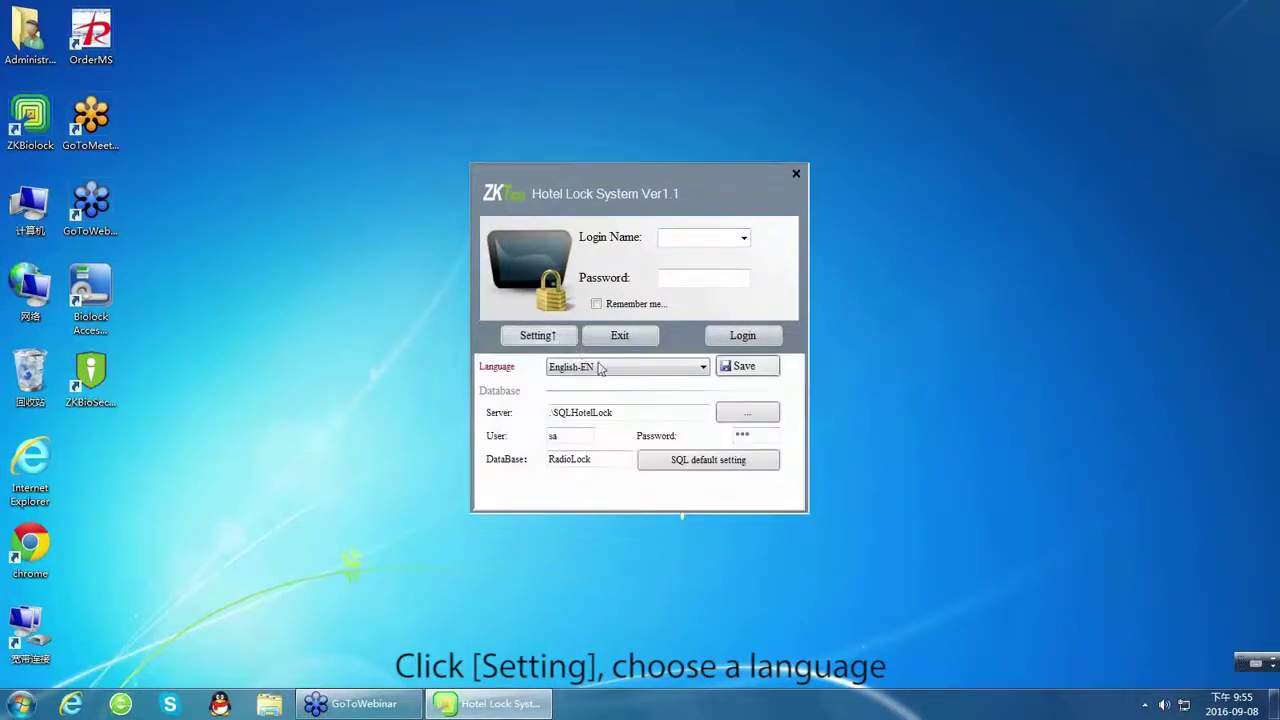
{"action": "left_click", "coordinate": [600, 368]}
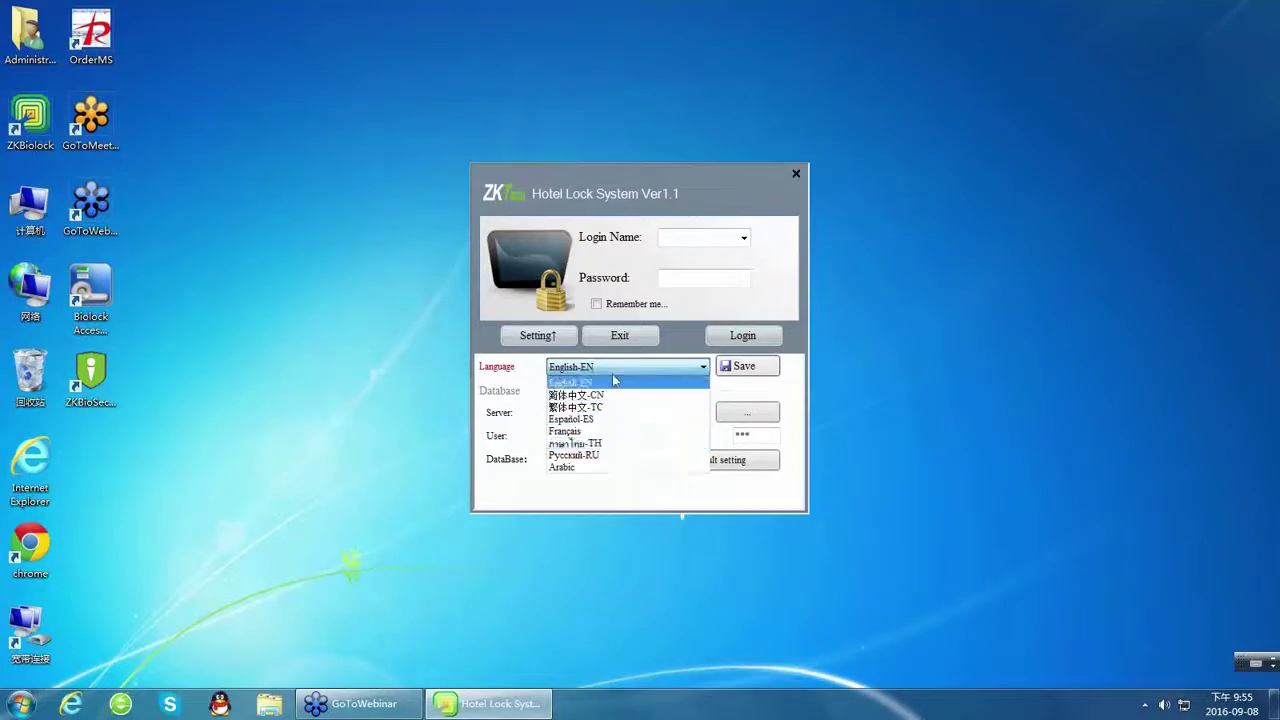
{"action": "left_click", "coordinate": [617, 375]}
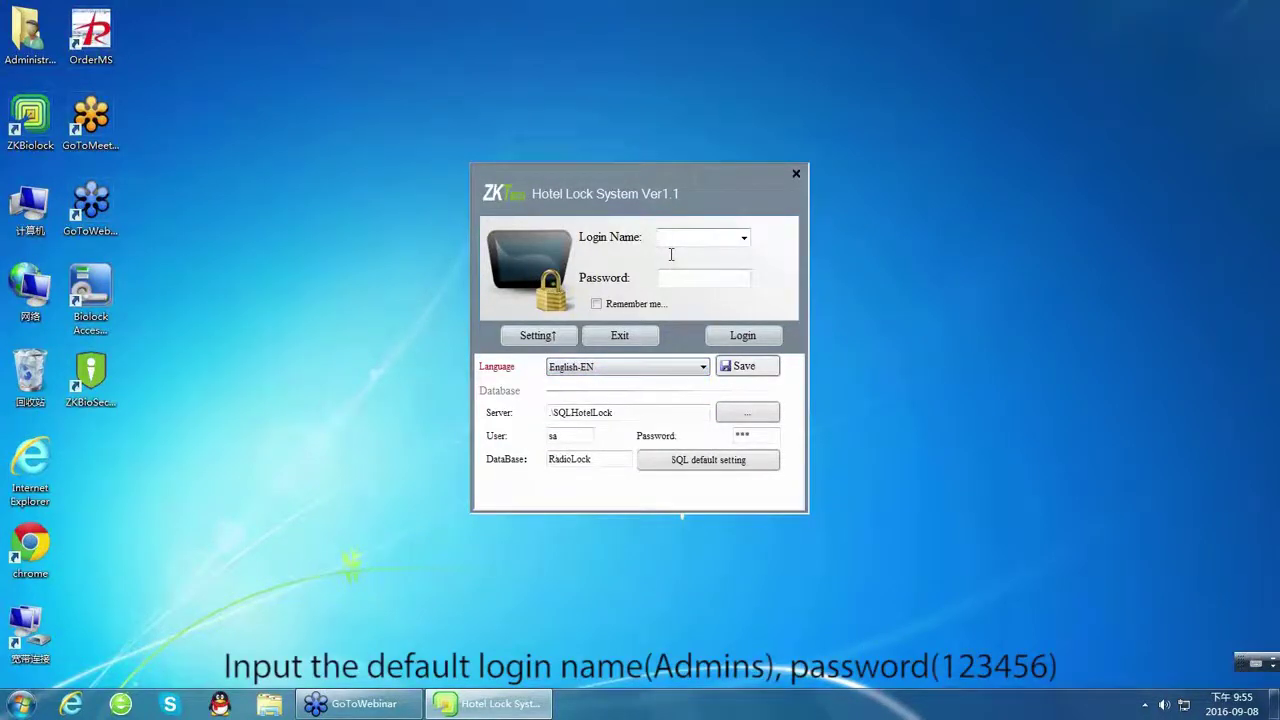
{"action": "type", "text": "admins"}
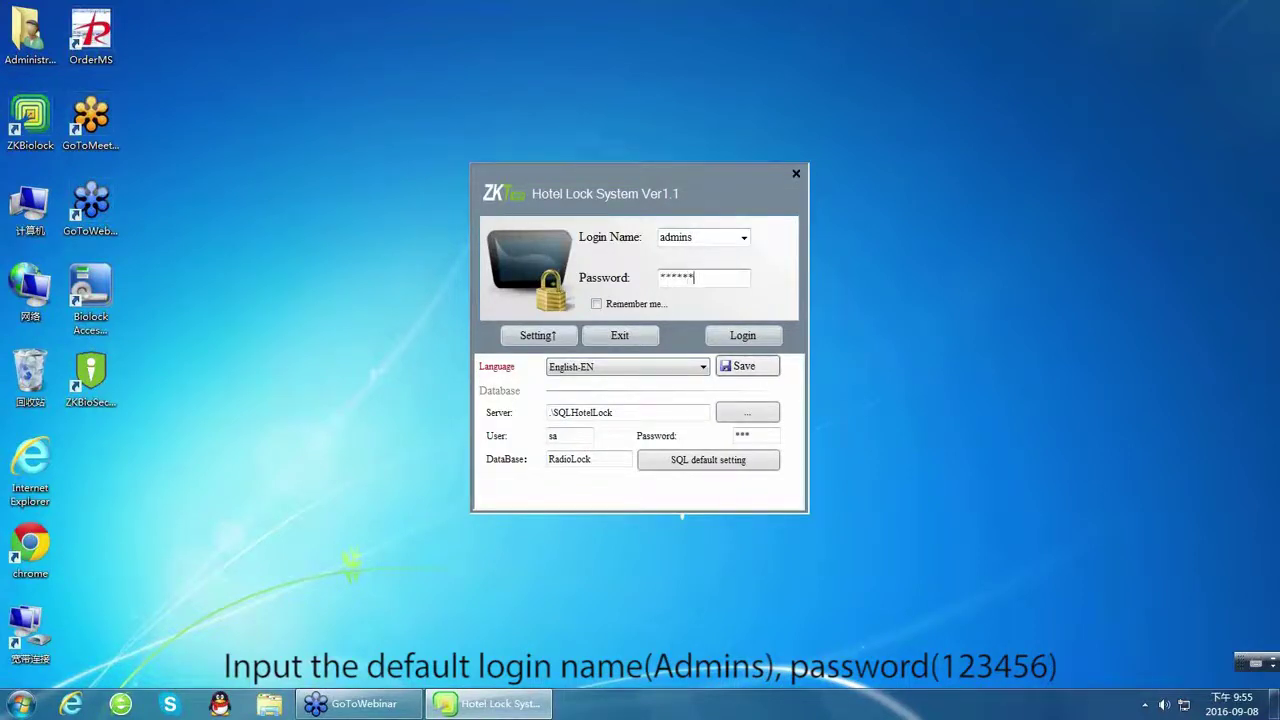
{"action": "left_click", "coordinate": [596, 306]}
{"action": "left_click", "coordinate": [742, 341]}
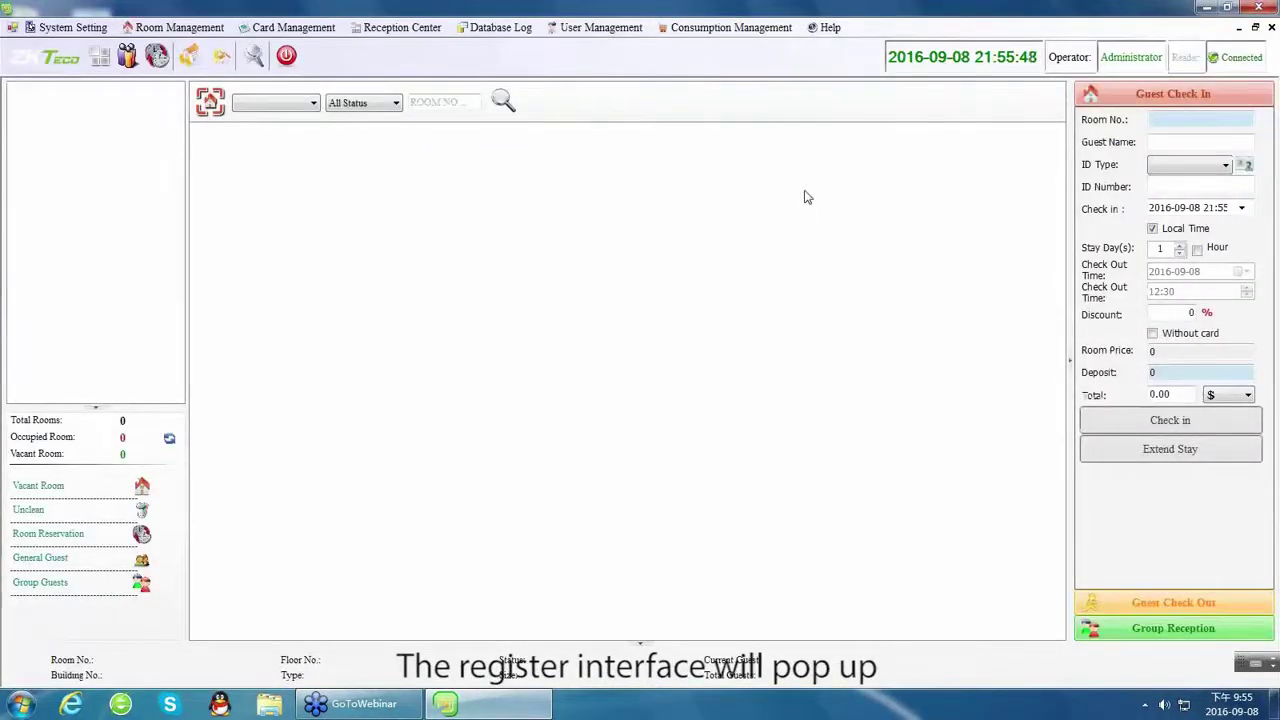
{"action": "left_click", "coordinate": [830, 28]}
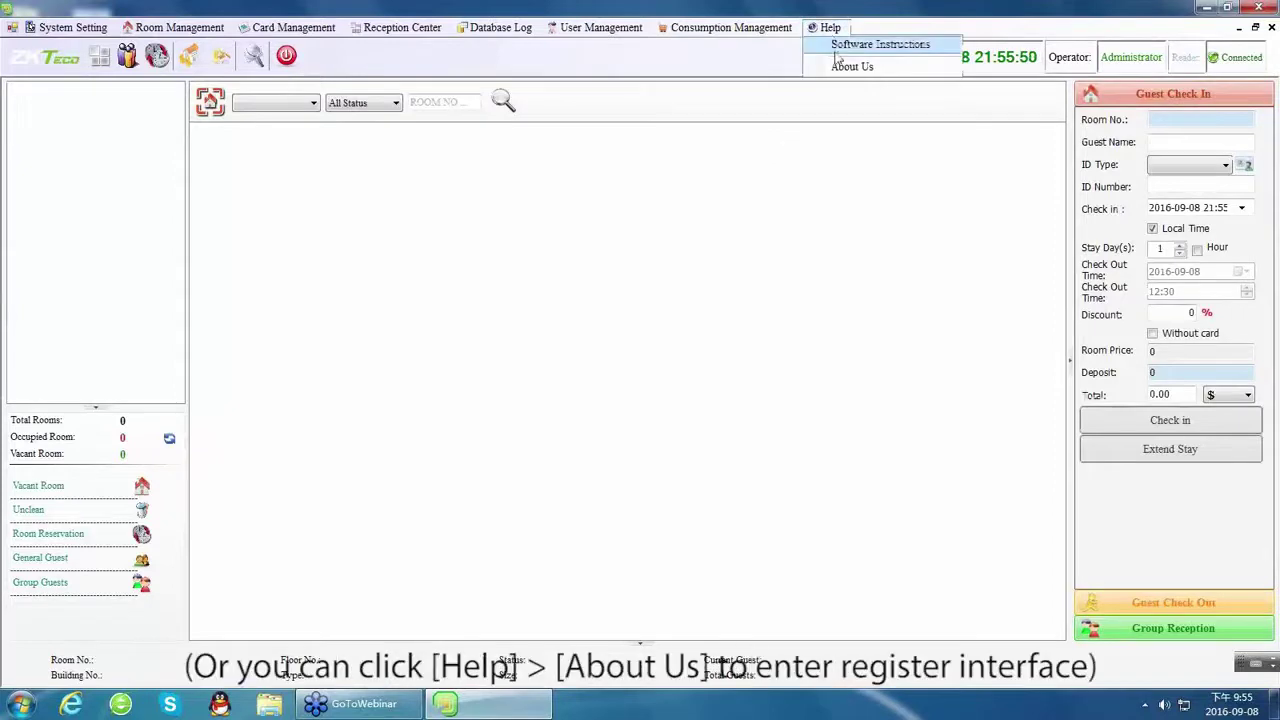
{"action": "left_click", "coordinate": [845, 67]}
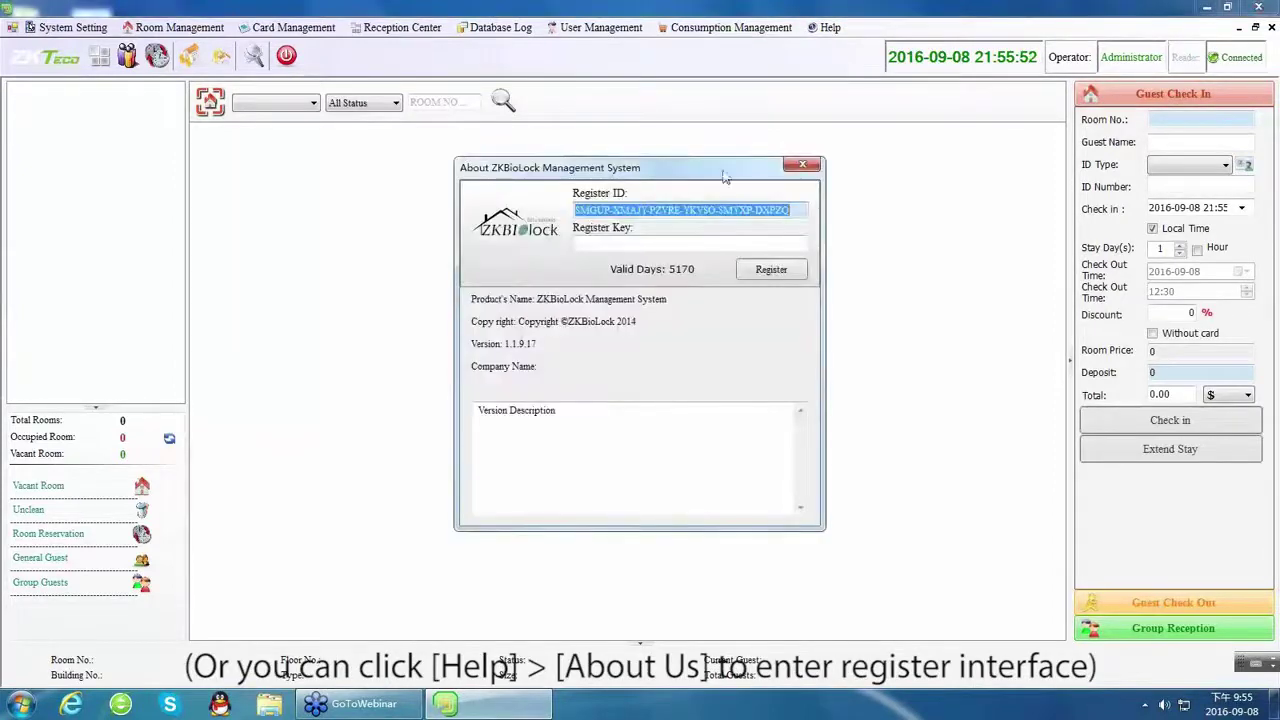
{"action": "left_click", "coordinate": [765, 210]}
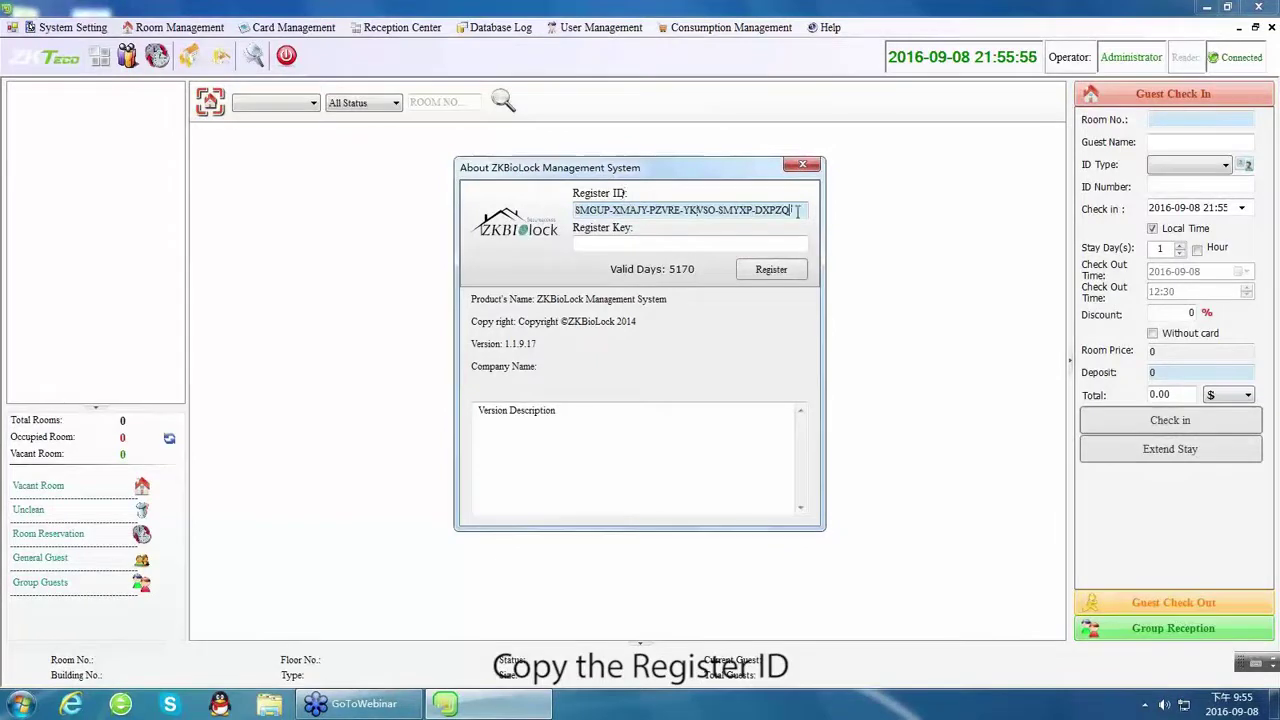
{"action": "left_click_drag", "start_coordinate": [791, 209], "coordinate": [513, 216]}
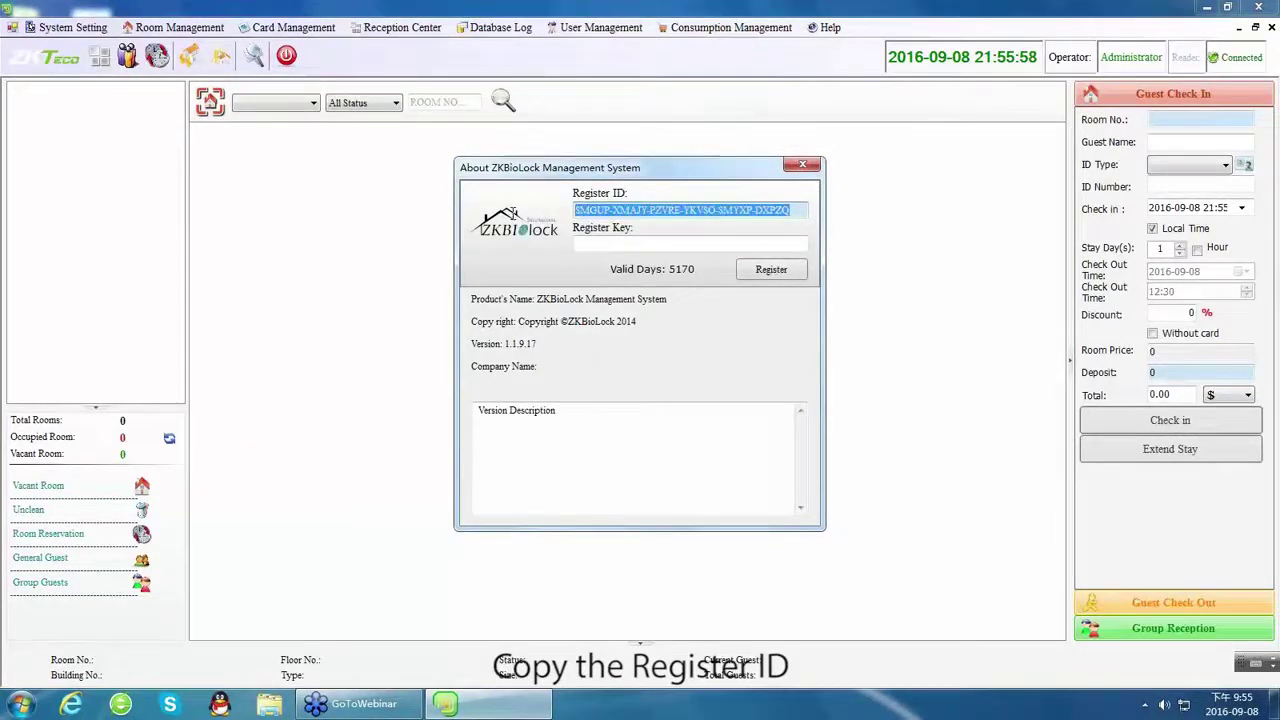
{"action": "left_click", "coordinate": [655, 240]}
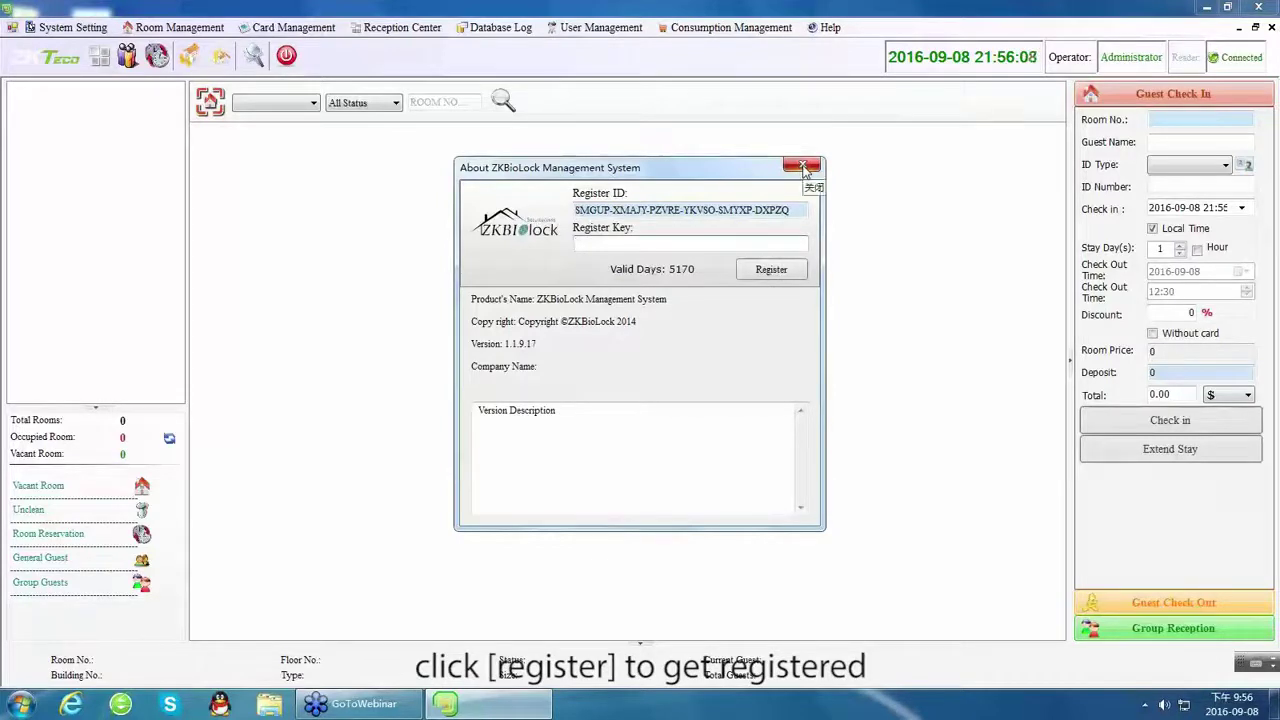
{"action": "left_click", "coordinate": [804, 167]}
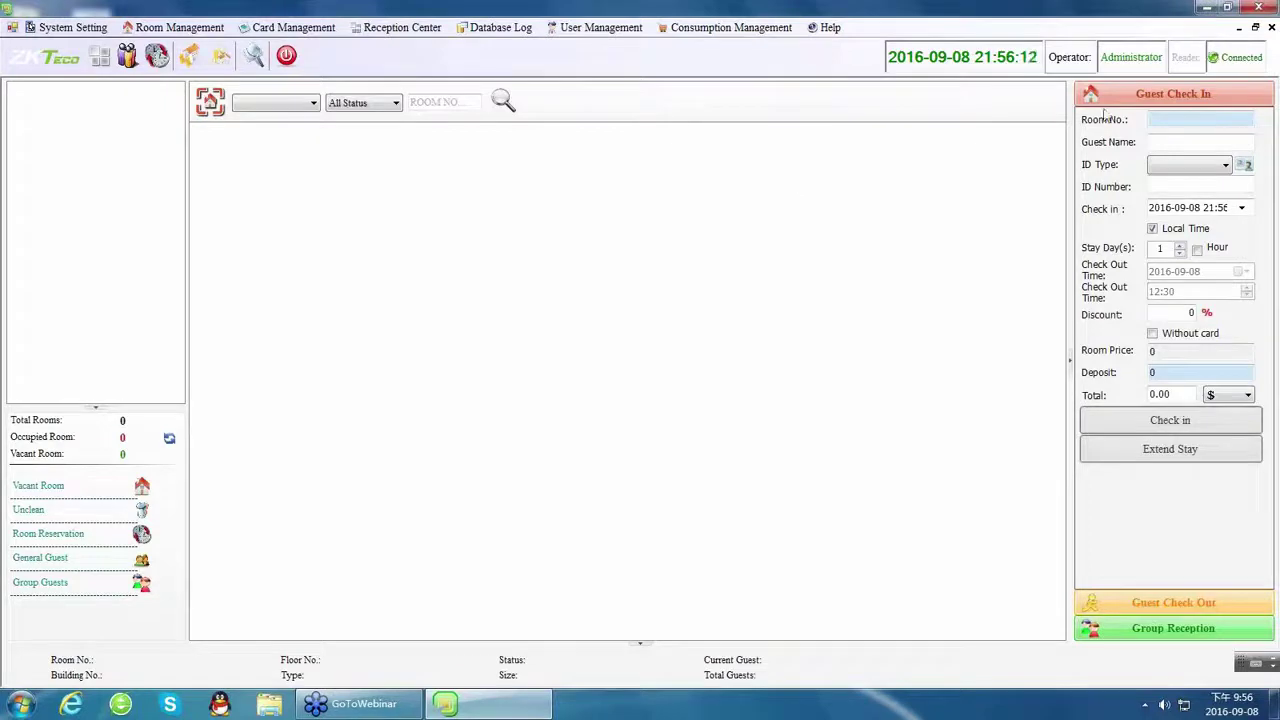
Retry the card reader connection, dismissing the Error Code -800 messages, until the encoder connects.
{"action": "left_click", "coordinate": [1242, 62]}
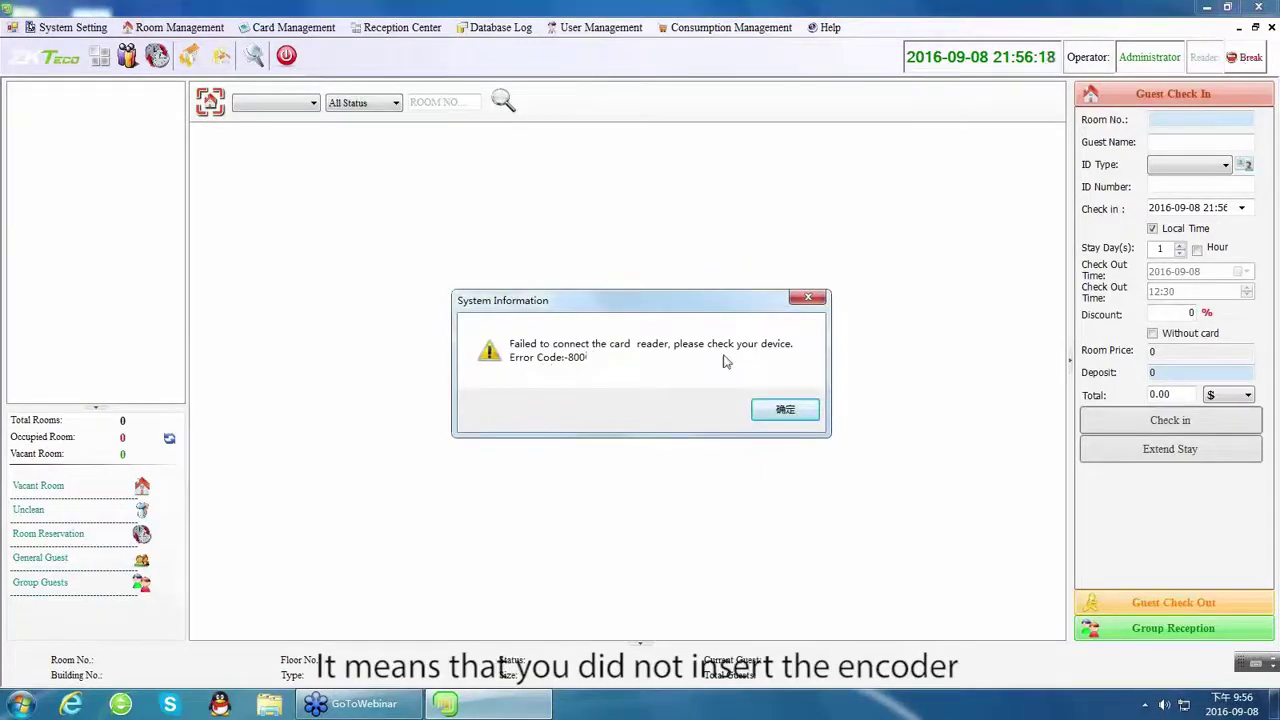
{"action": "left_click", "coordinate": [770, 412]}
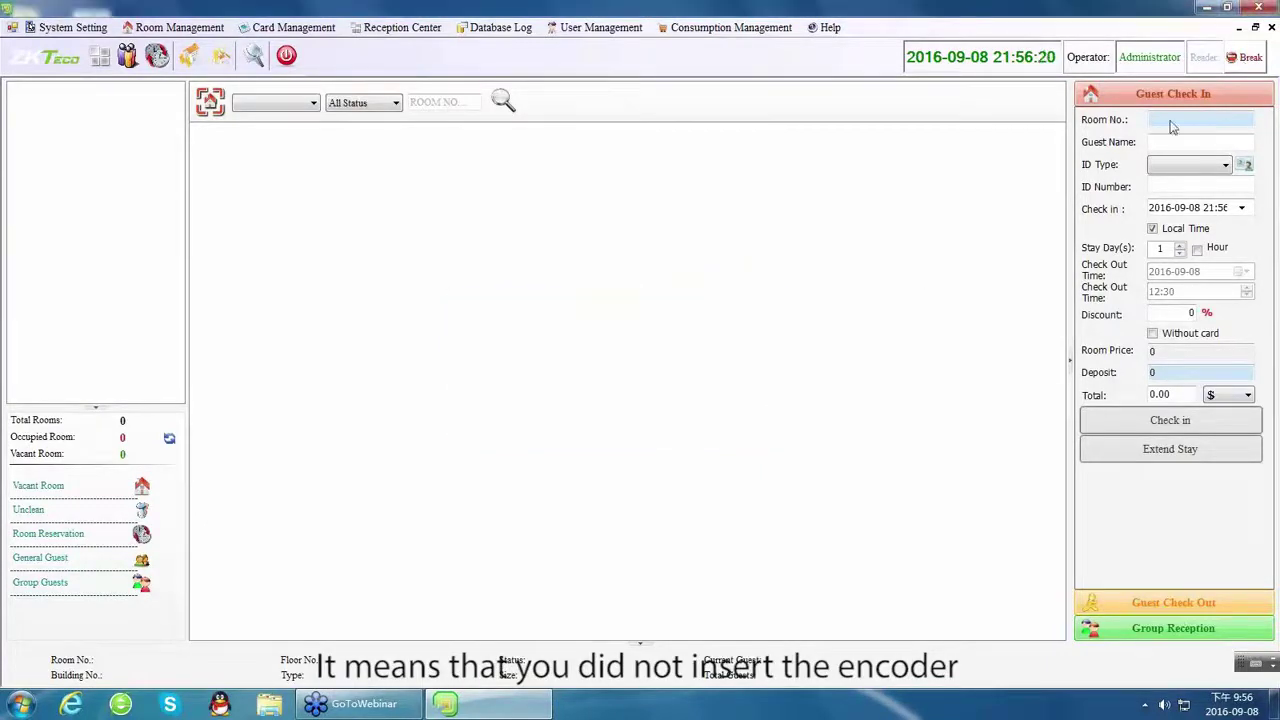
{"action": "left_click", "coordinate": [1244, 60]}
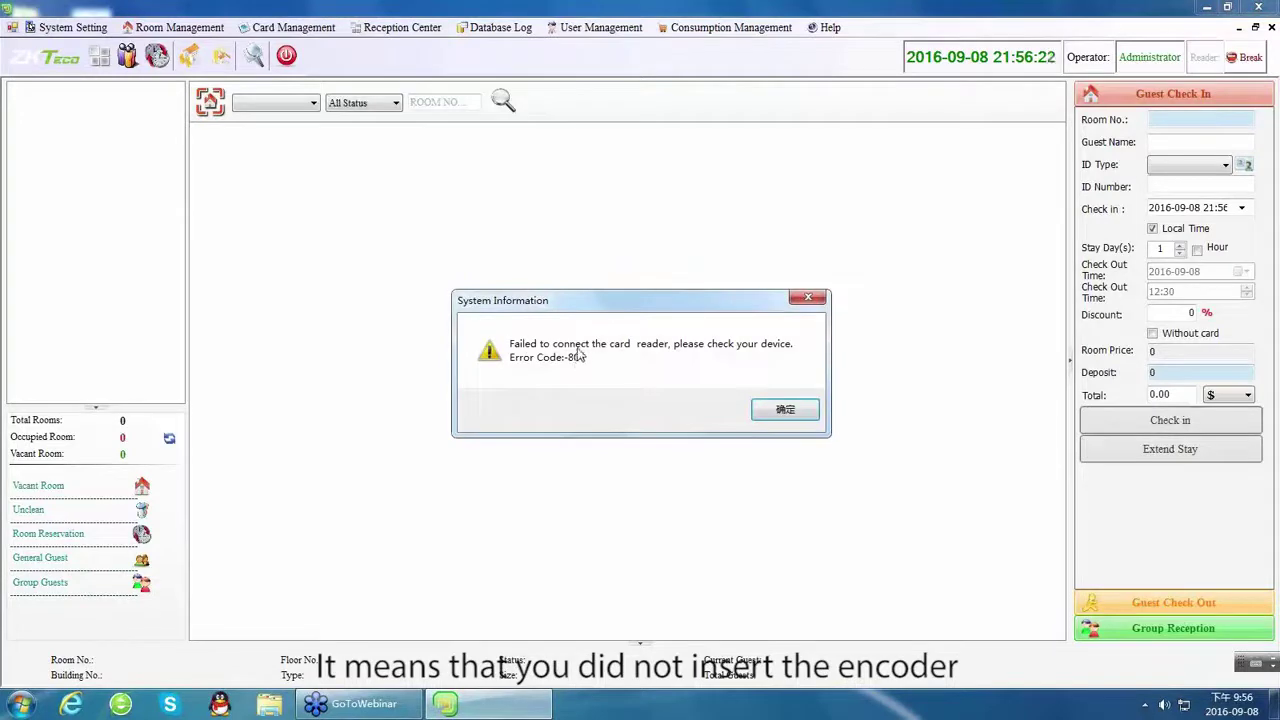
{"action": "left_click", "coordinate": [772, 416]}
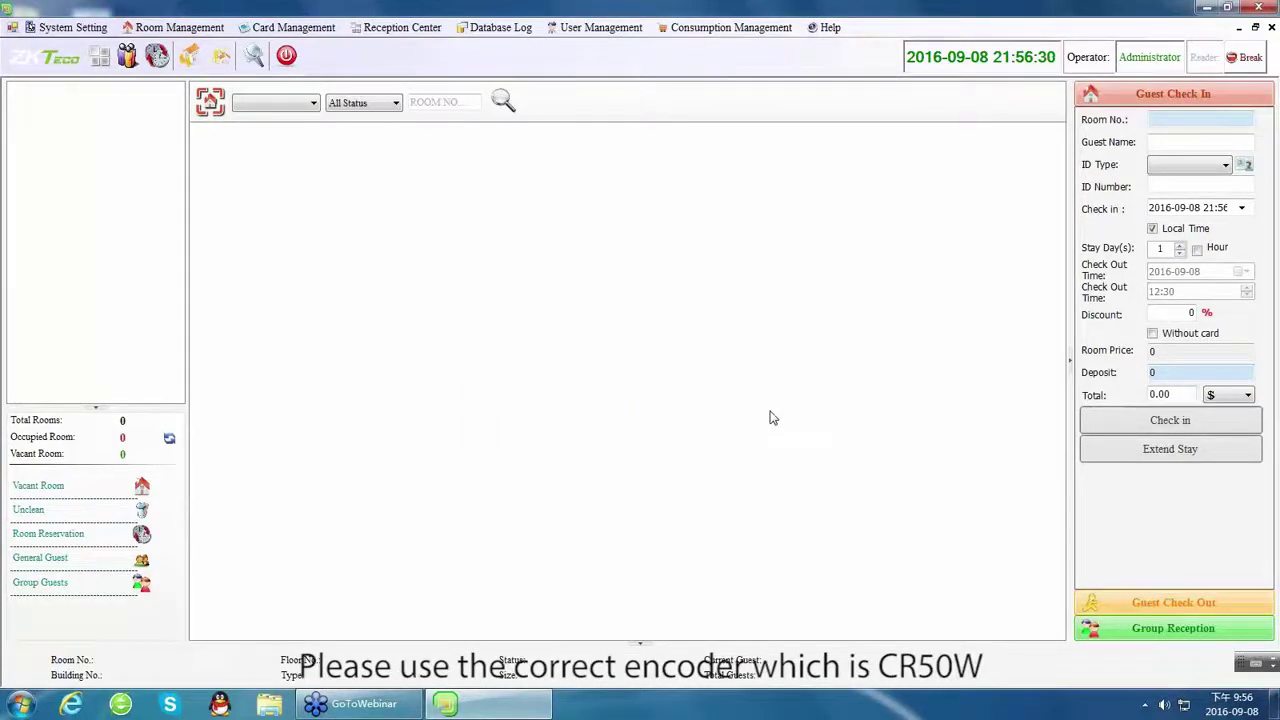
{"action": "left_click", "coordinate": [1240, 60]}
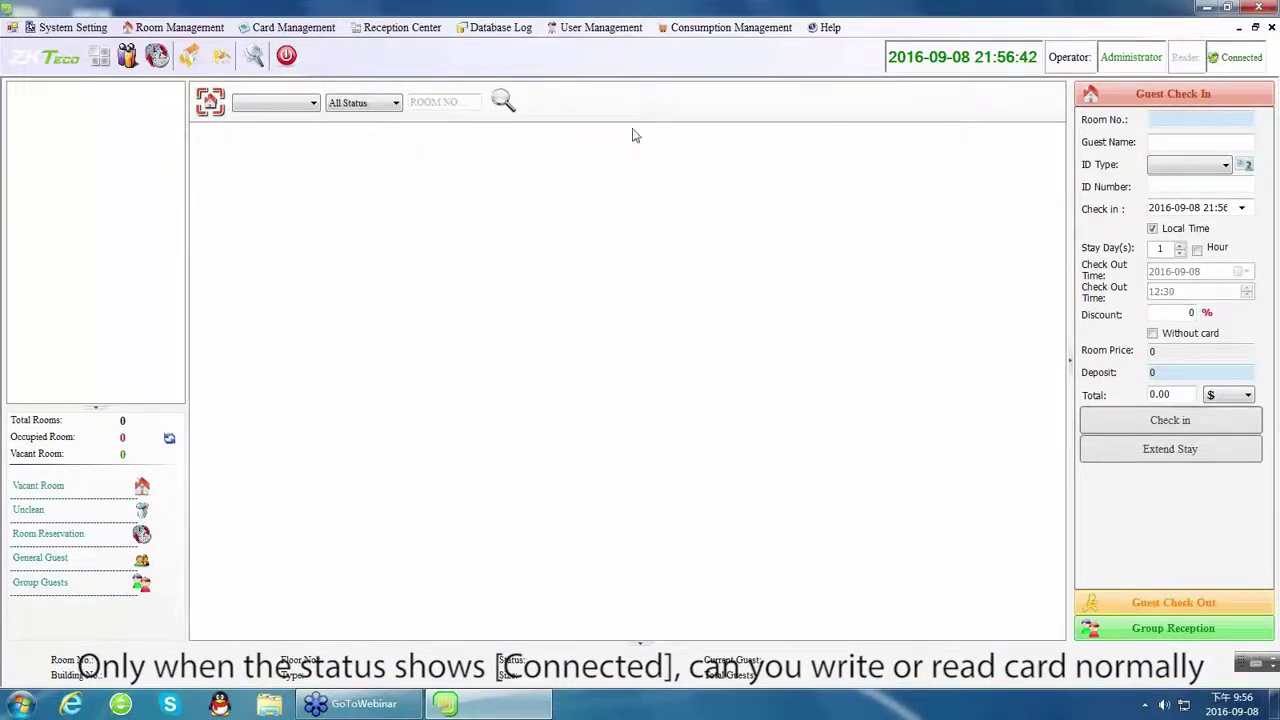
Enter the old and new Administrator passwords in Change Password and confirm the success message.
{"action": "left_click", "coordinate": [601, 28]}
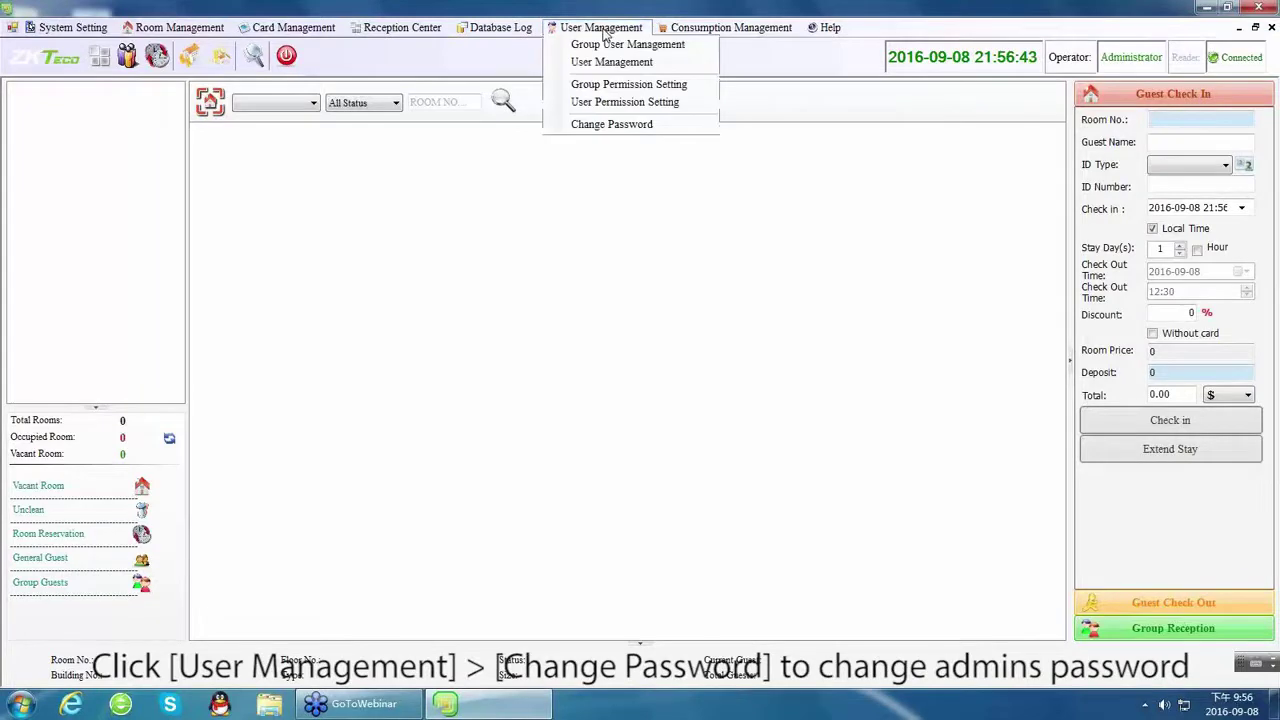
{"action": "left_click", "coordinate": [612, 126]}
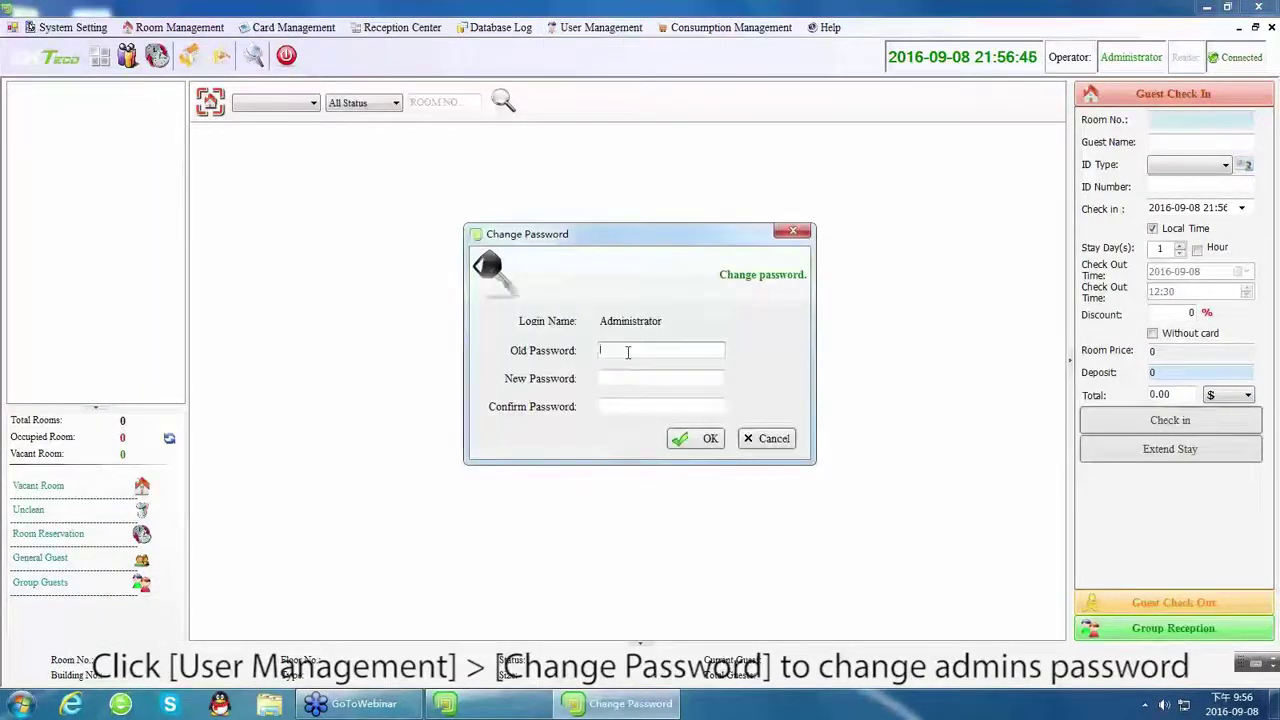
{"action": "type", "text": "123456"}
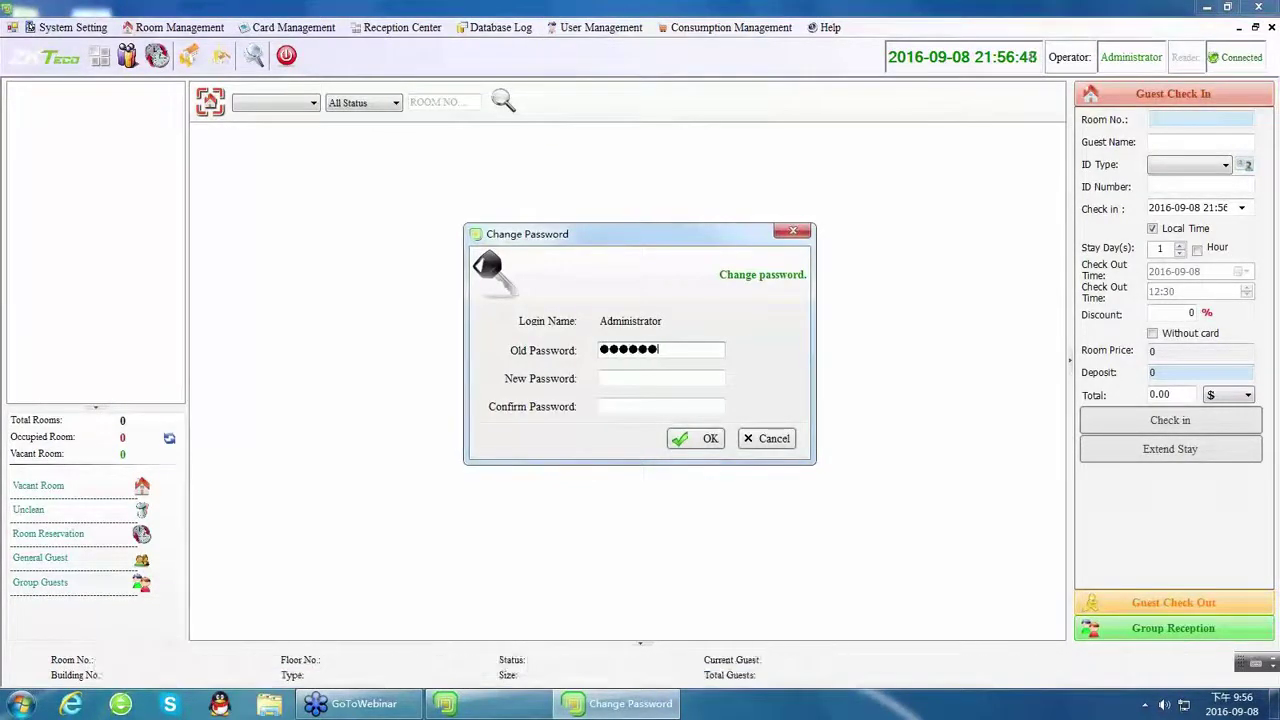
{"action": "key", "text": "Tab"}
{"action": "type", "text": "1"}
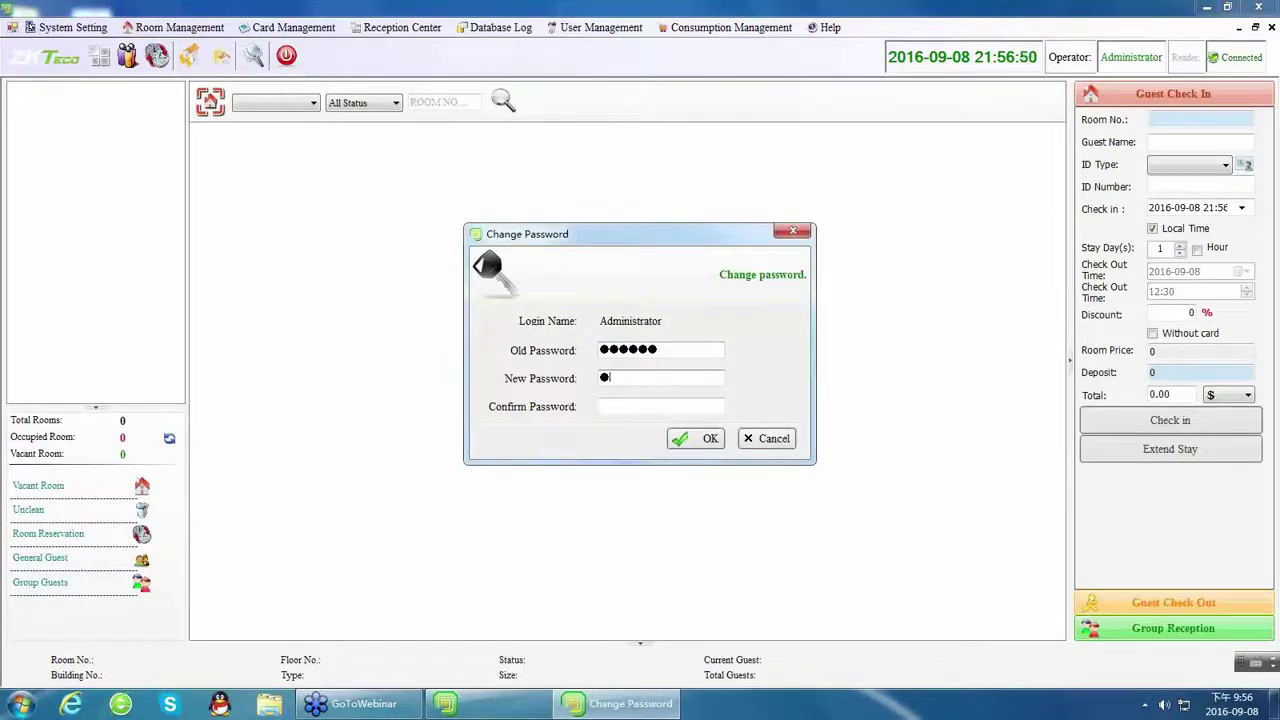
{"action": "type", "text": "23456"}
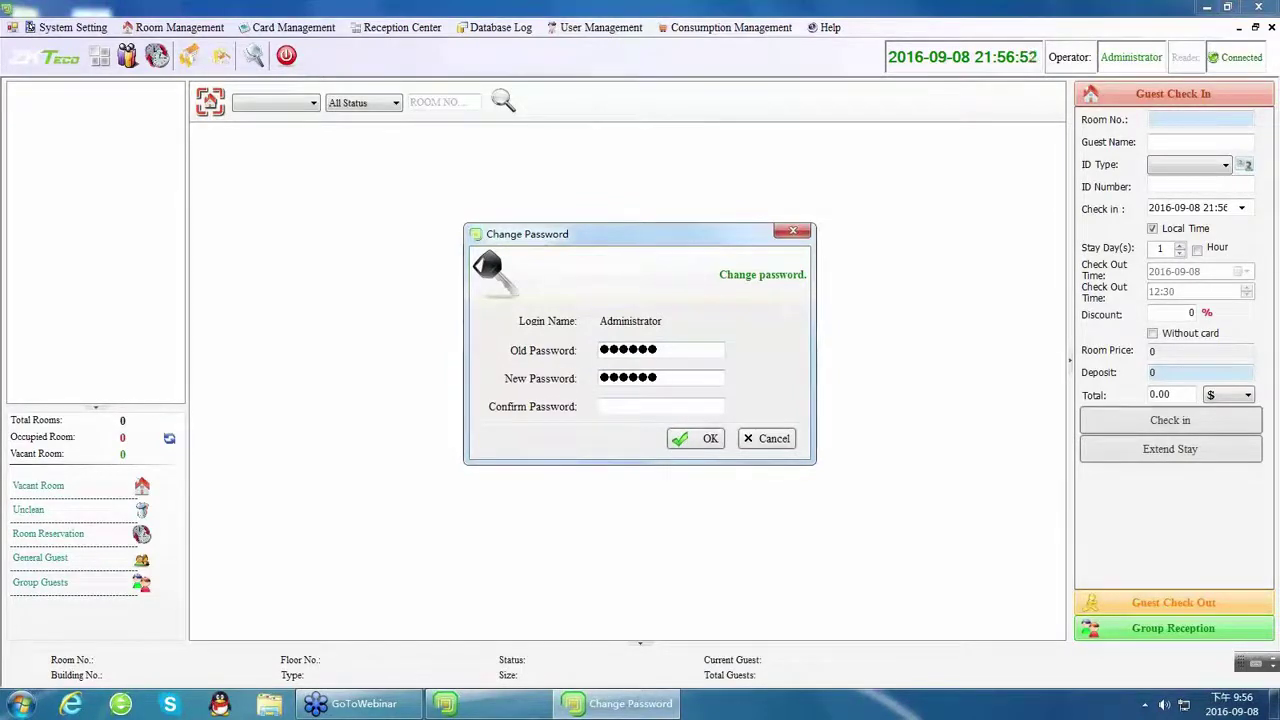
{"action": "type", "text": "1234"}
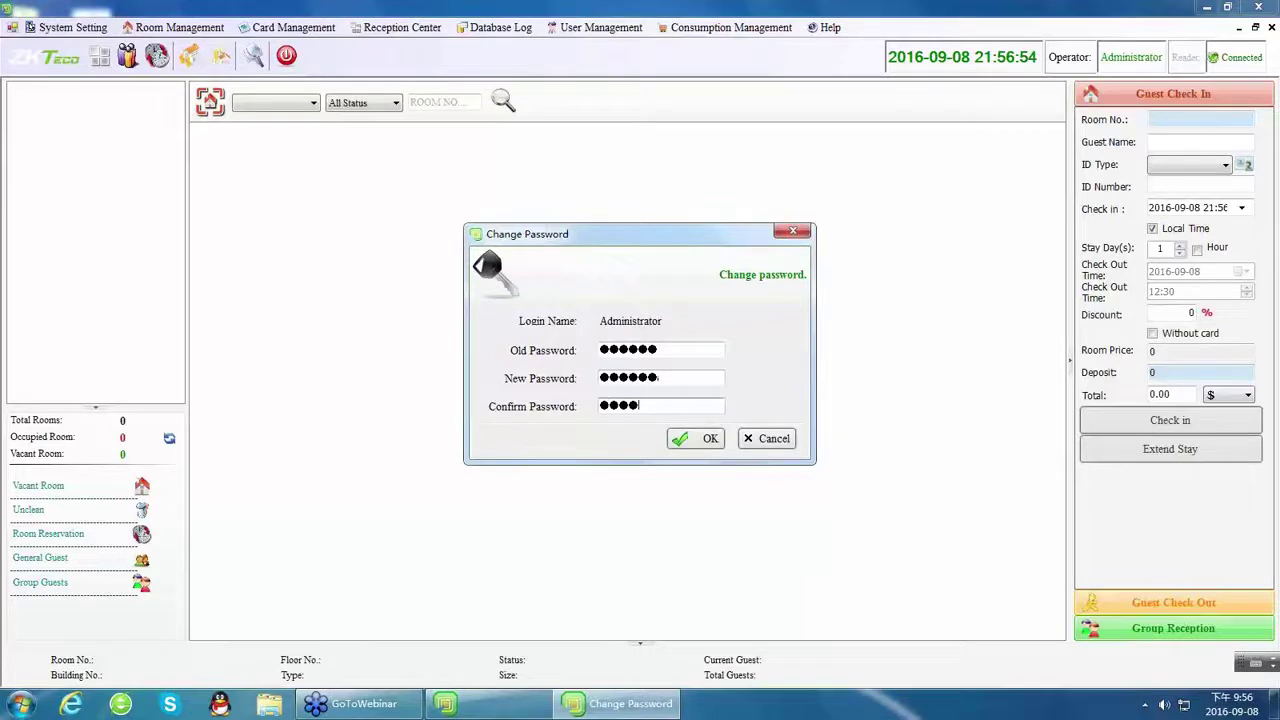
{"action": "left_click", "coordinate": [703, 442]}
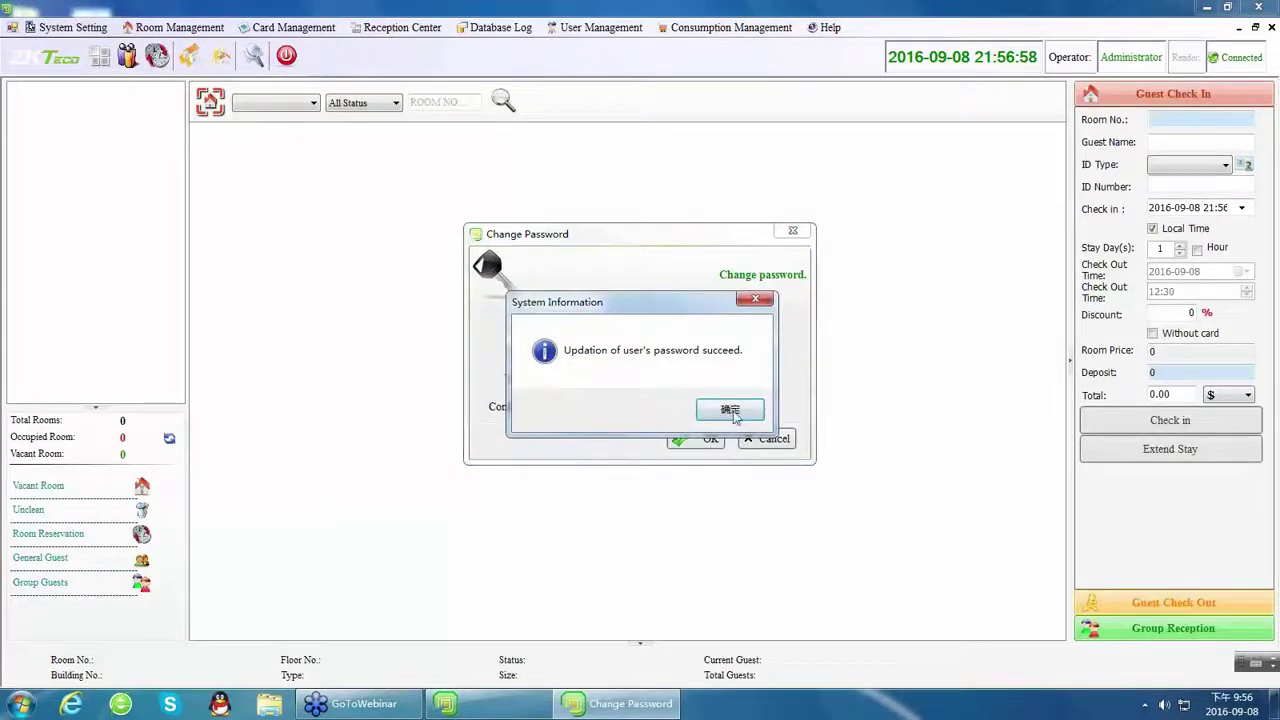
{"action": "left_click", "coordinate": [730, 409]}
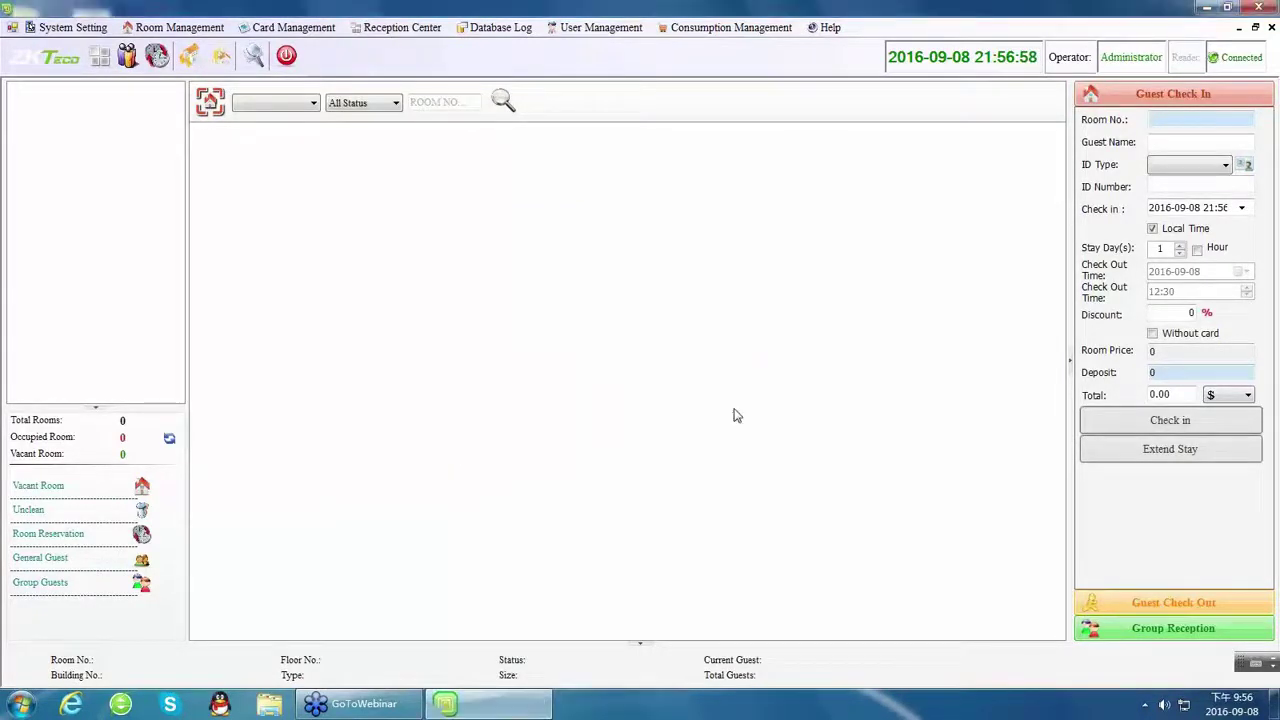
Open Hotel Information and enter hotel name ZKTeco and hotel number 000000.
{"action": "left_click", "coordinate": [63, 28]}
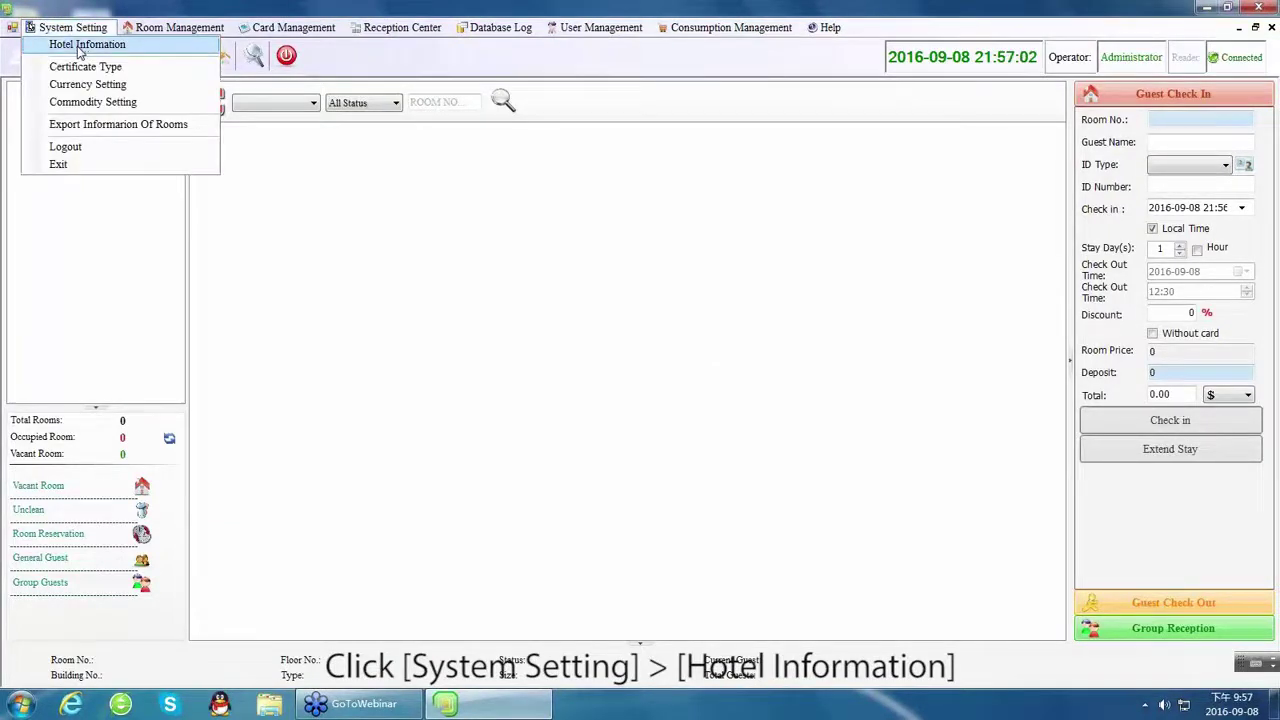
{"action": "left_click", "coordinate": [65, 43]}
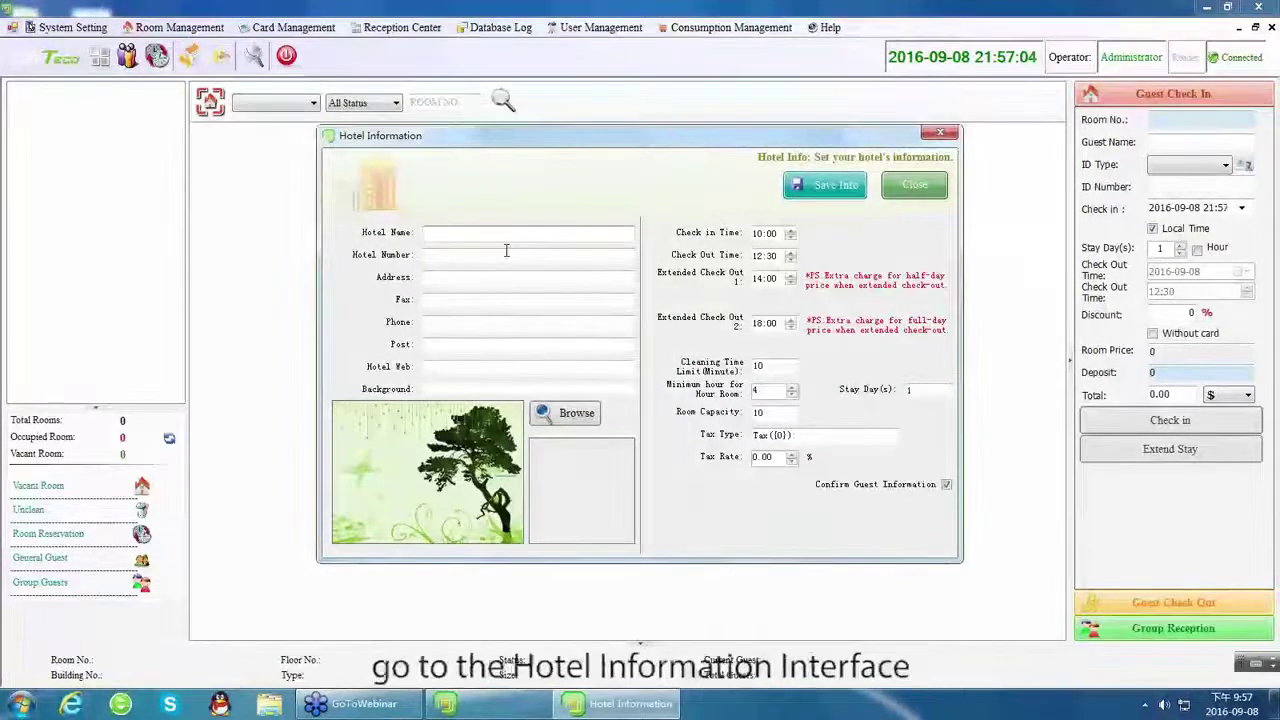
{"action": "type", "text": "ZKT"}
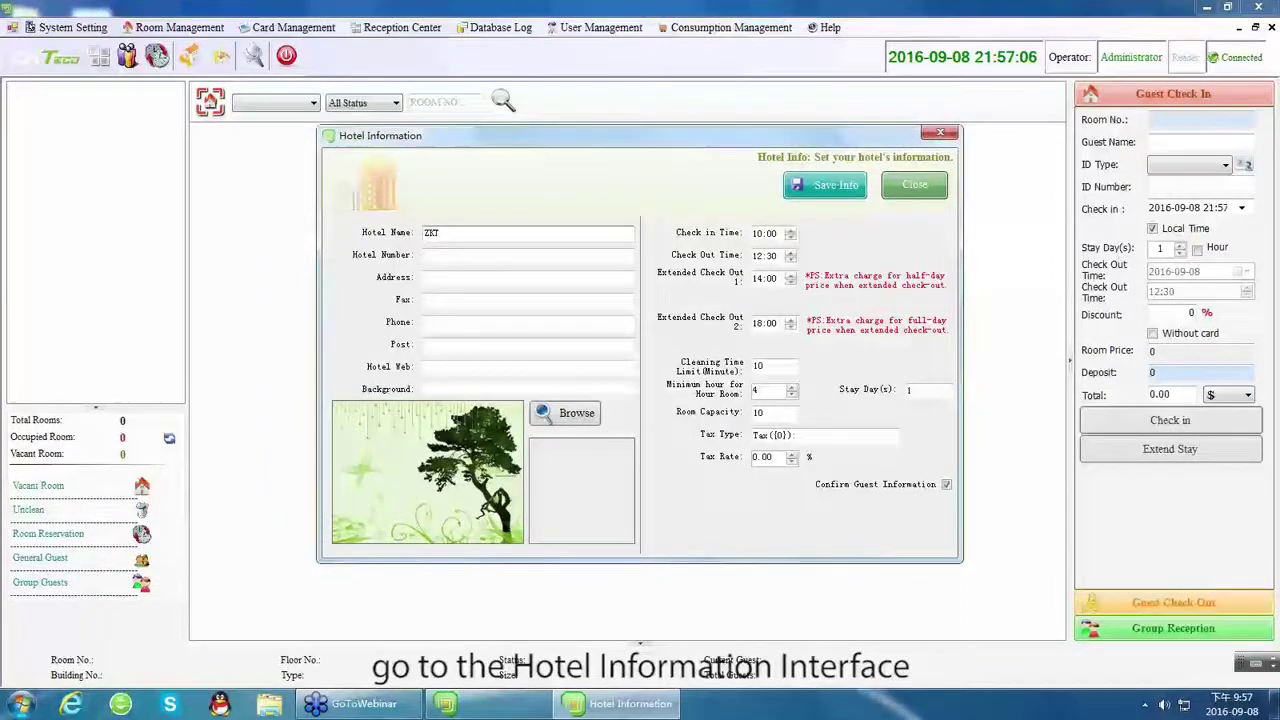
{"action": "type", "text": "eco"}
{"action": "left_click", "coordinate": [489, 262]}
{"action": "type", "text": "000000"}
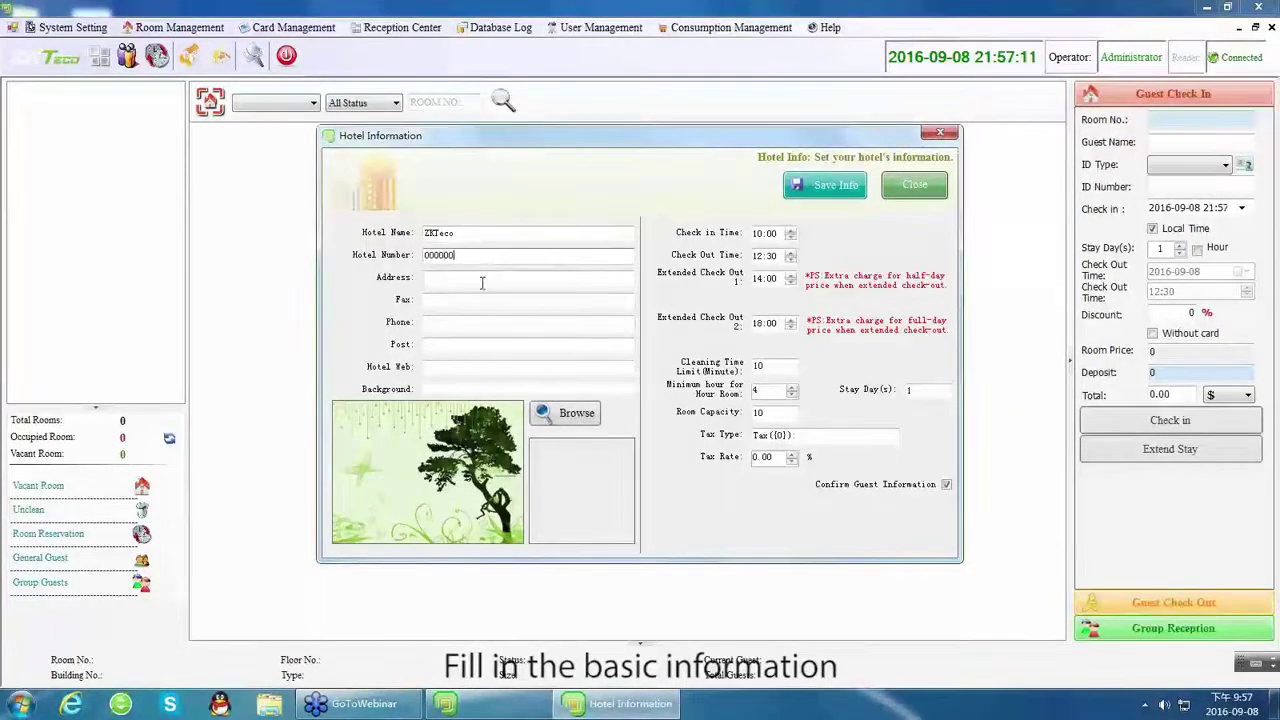
{"action": "left_click", "coordinate": [482, 283]}
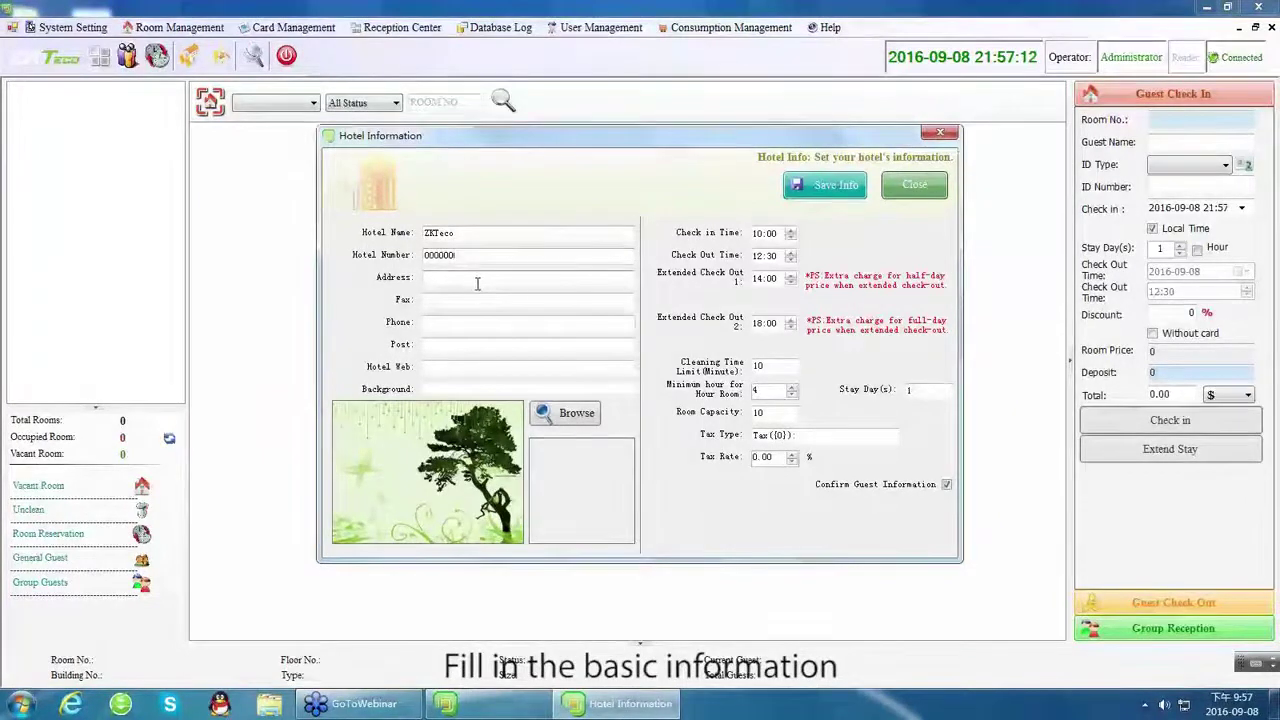
{"action": "type", "text": "Shenzhen"}
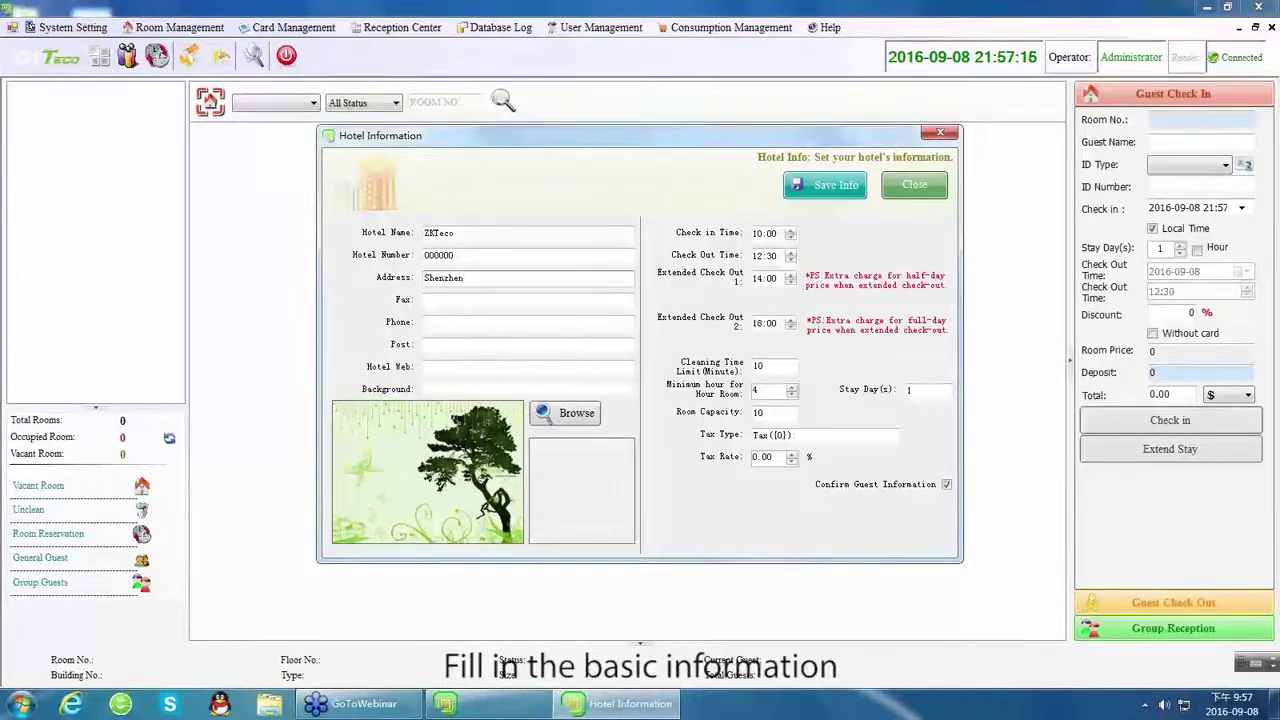
{"action": "left_click", "coordinate": [474, 300]}
{"action": "type", "text": "0000"}
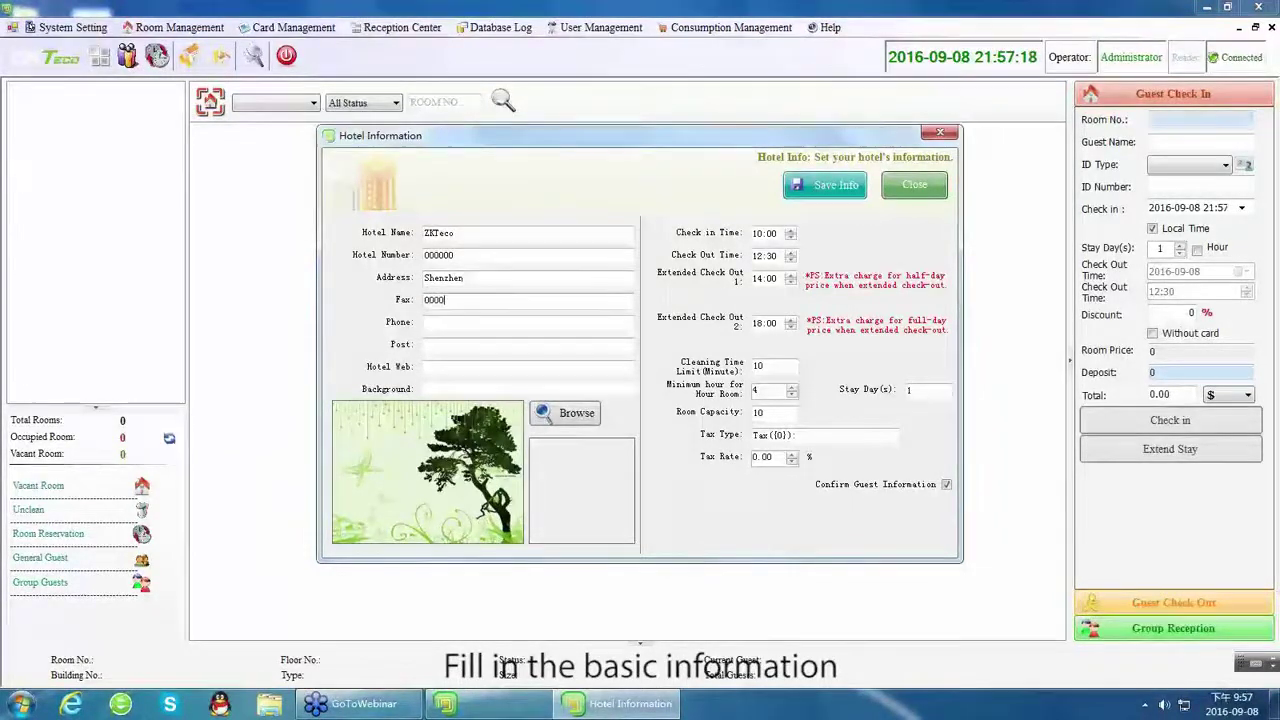
{"action": "type", "text": "00"}
{"action": "left_click", "coordinate": [460, 320]}
{"action": "type", "text": "000000"}
{"action": "left_click", "coordinate": [440, 344]}
{"action": "type", "text": "000000"}
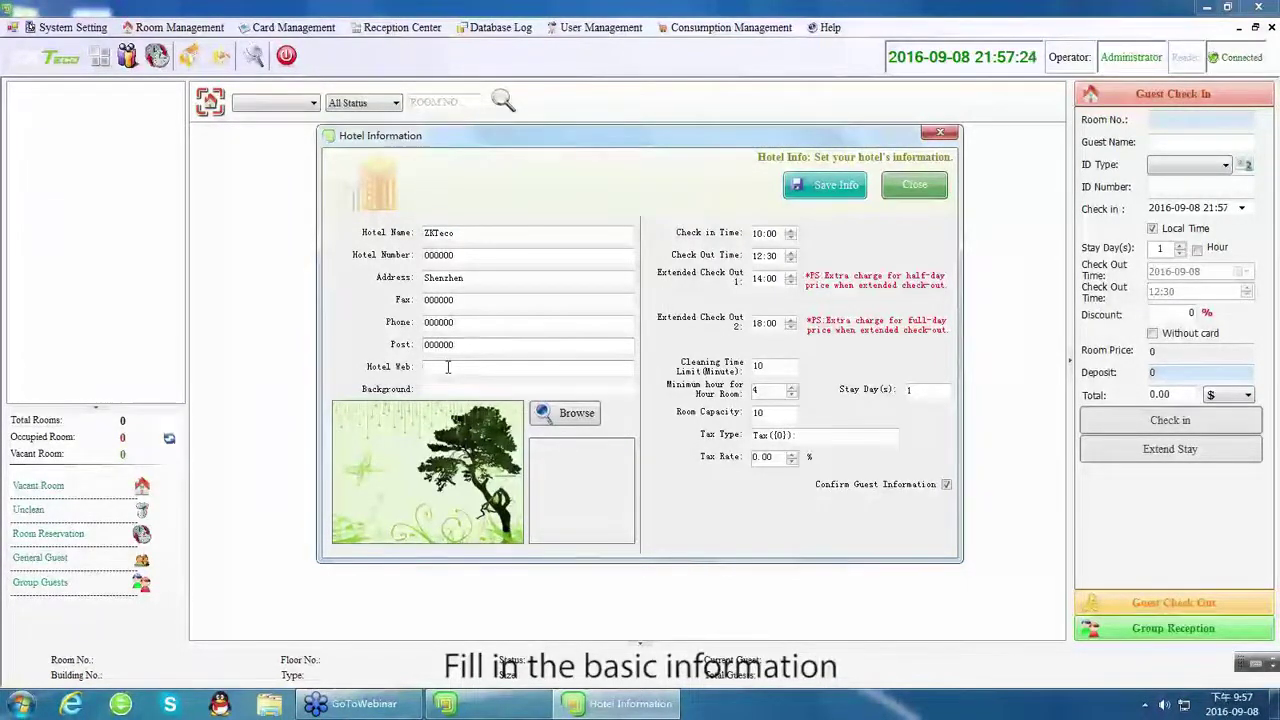
{"action": "left_click", "coordinate": [447, 367]}
{"action": "type", "text": "www.zkteco.com"}
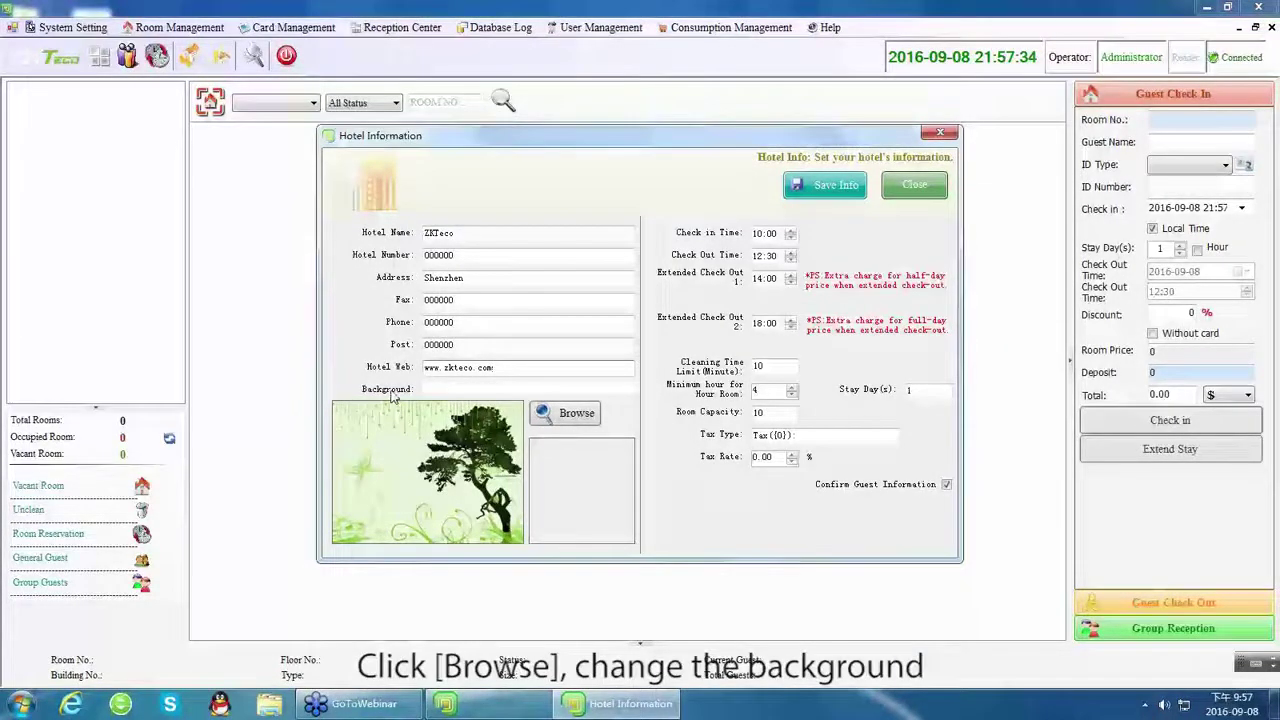
{"action": "left_click", "coordinate": [570, 415]}
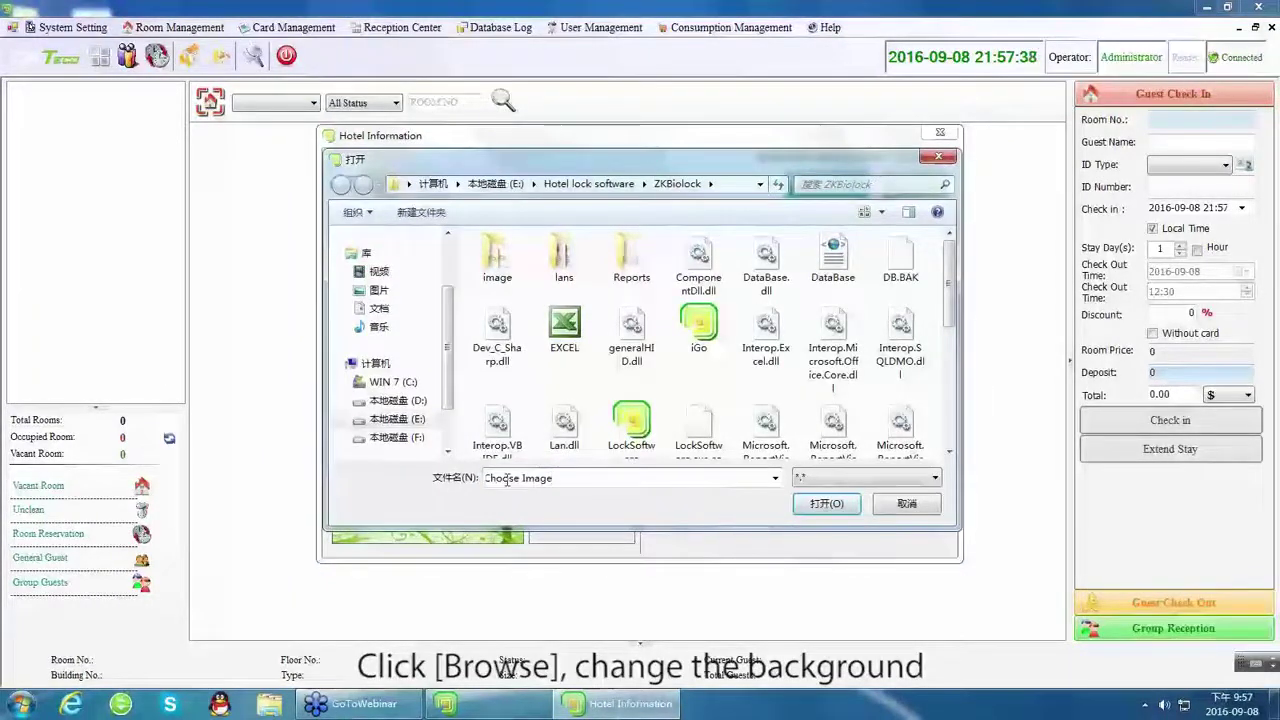
{"action": "left_click", "coordinate": [906, 503]}
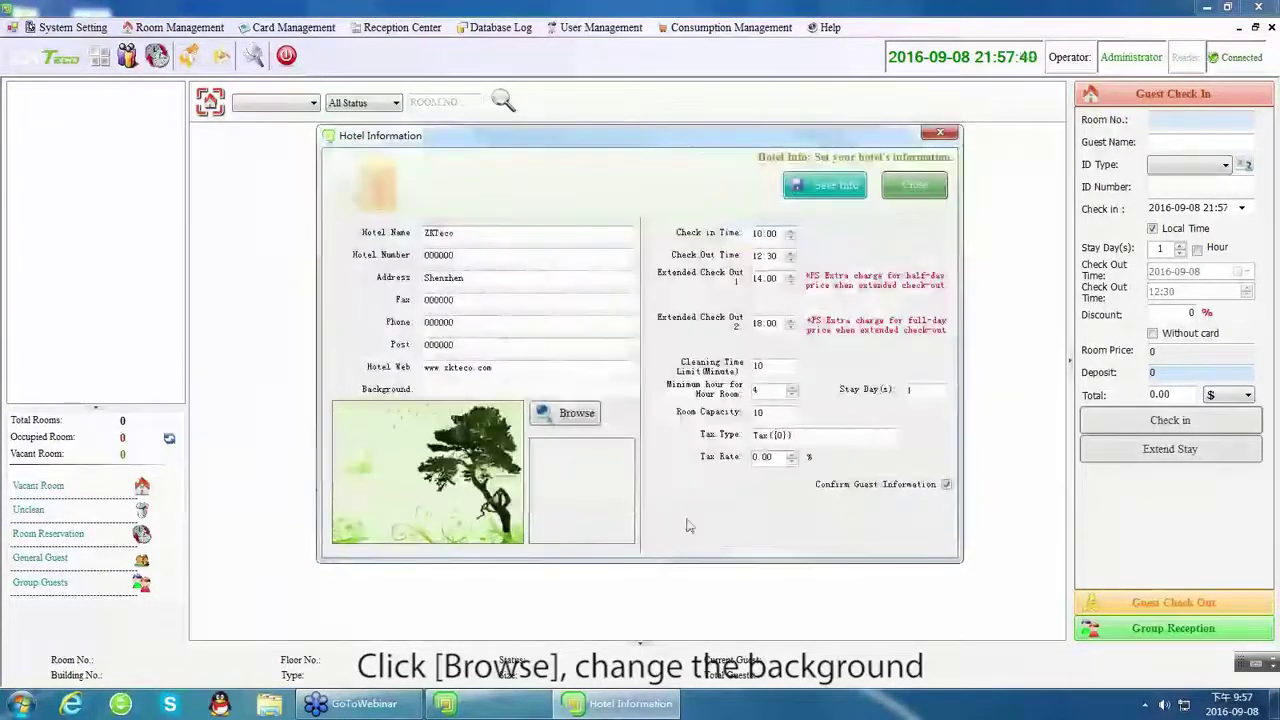
{"action": "left_click", "coordinate": [575, 497]}
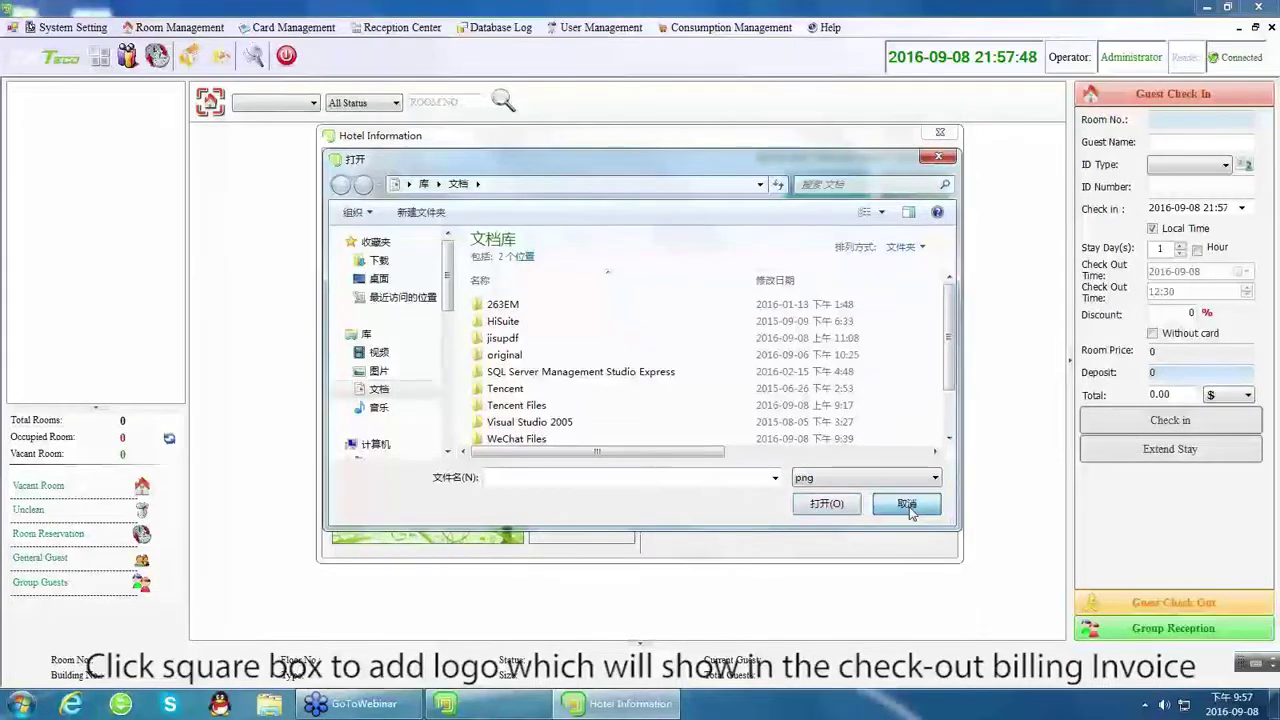
{"action": "left_click", "coordinate": [906, 505]}
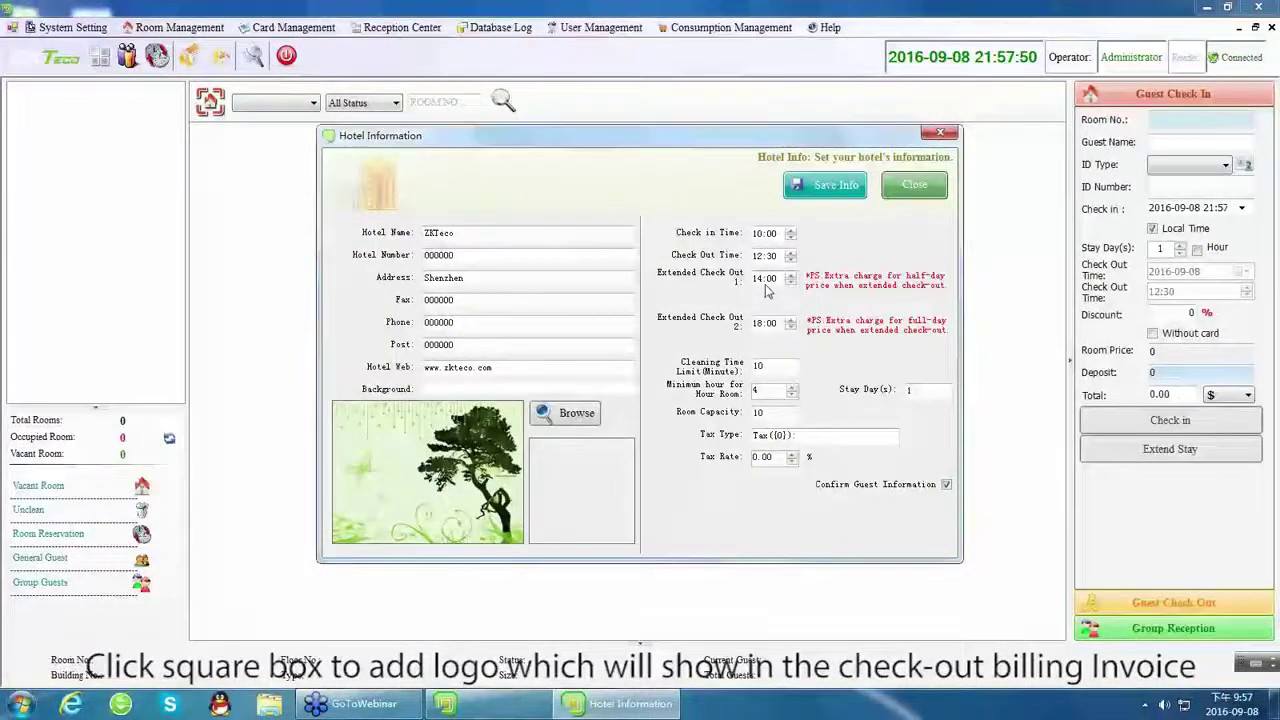
Edit the time spin boxes: check-in 12:30, check-out 12:30, Extended Check Out 1 15:30.
{"action": "left_click", "coordinate": [764, 236]}
{"action": "left_click", "coordinate": [773, 236]}
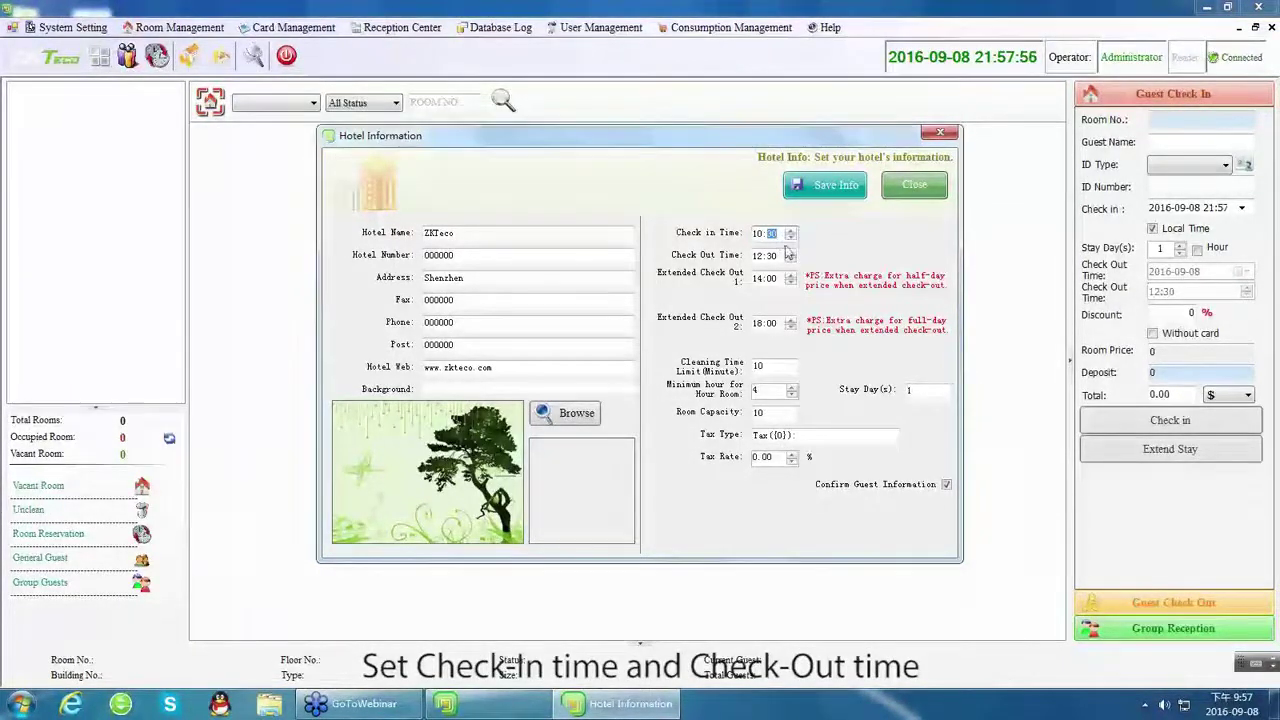
{"action": "left_click", "coordinate": [758, 240]}
{"action": "left_click", "coordinate": [759, 256]}
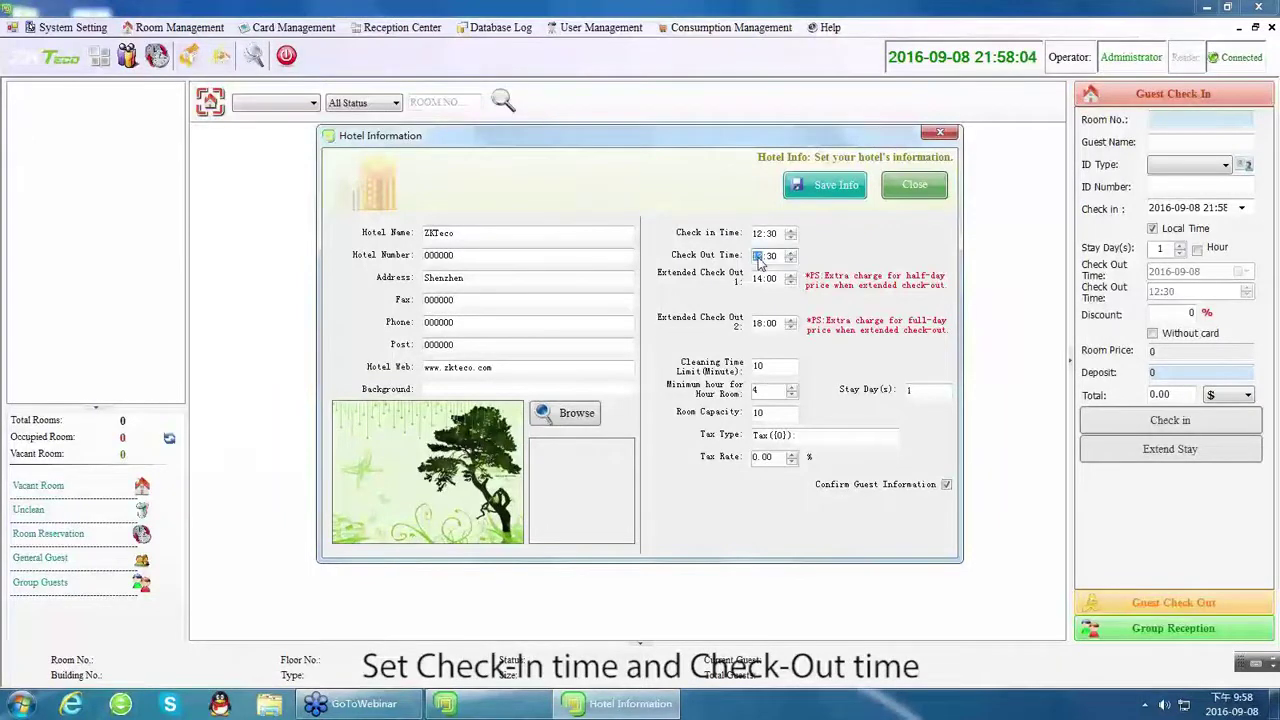
{"action": "left_click", "coordinate": [771, 257]}
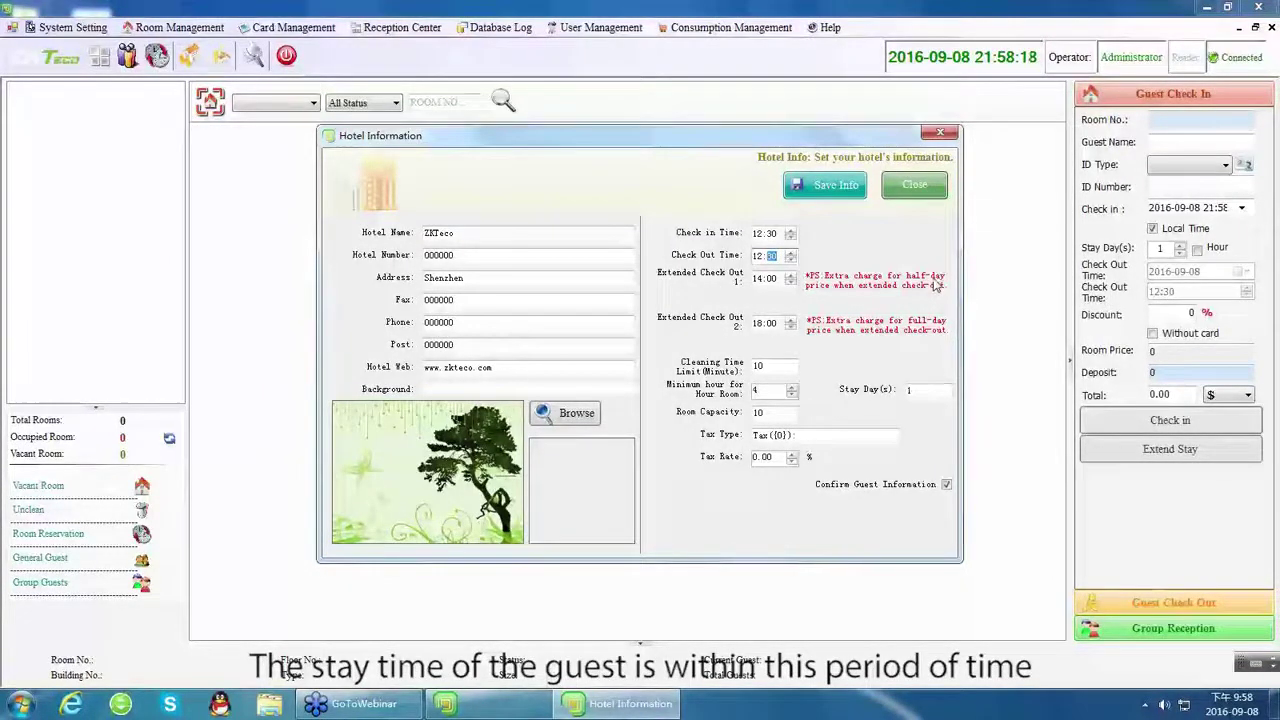
{"action": "left_click", "coordinate": [759, 282]}
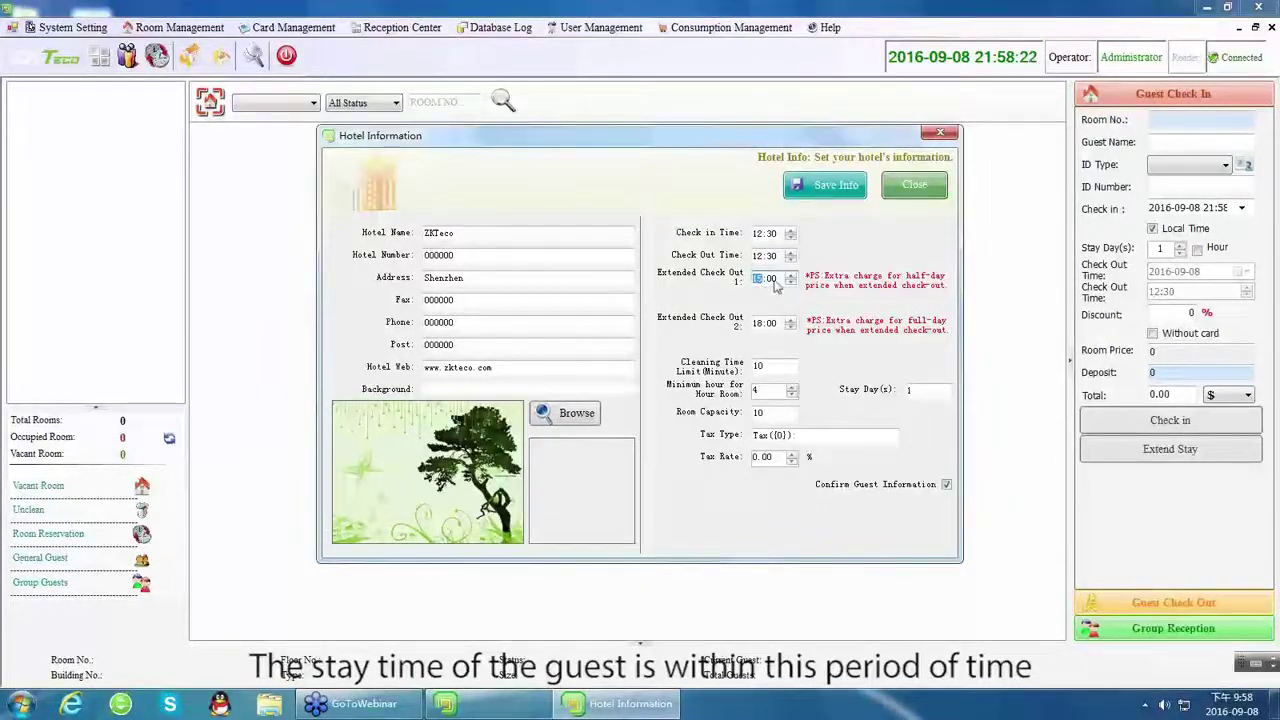
{"action": "left_click", "coordinate": [771, 280]}
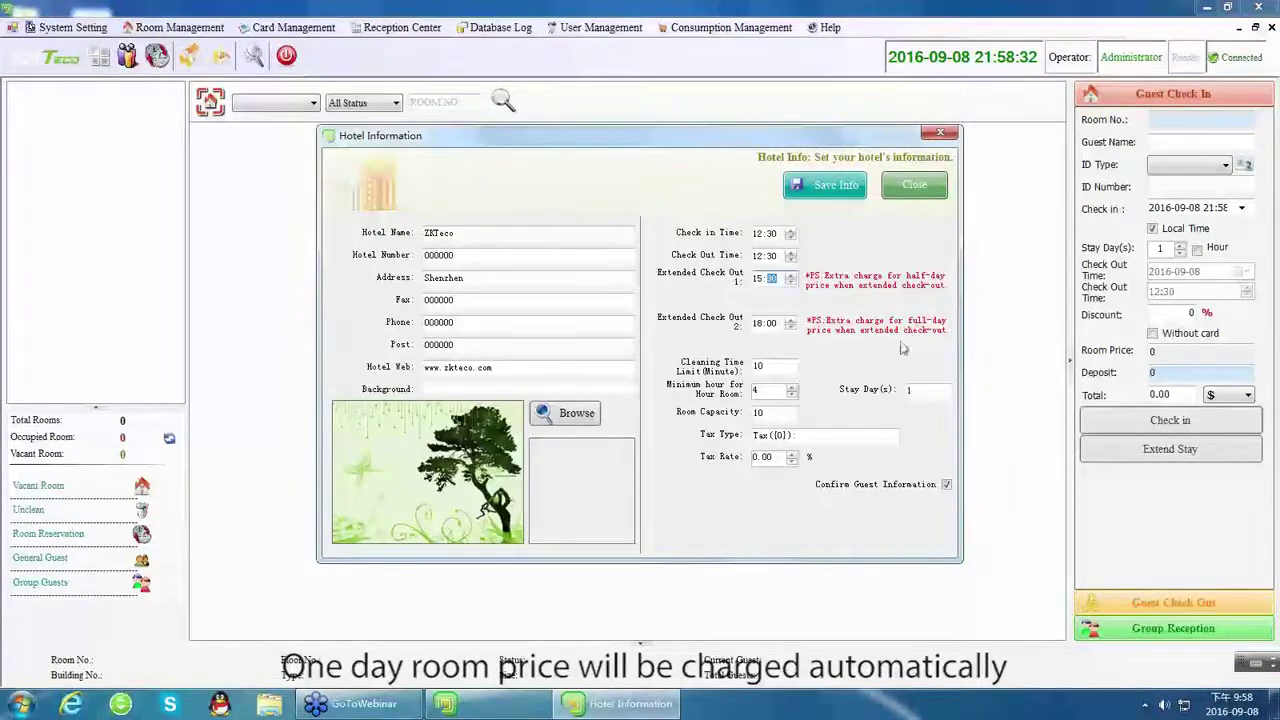
{"action": "left_click", "coordinate": [770, 325]}
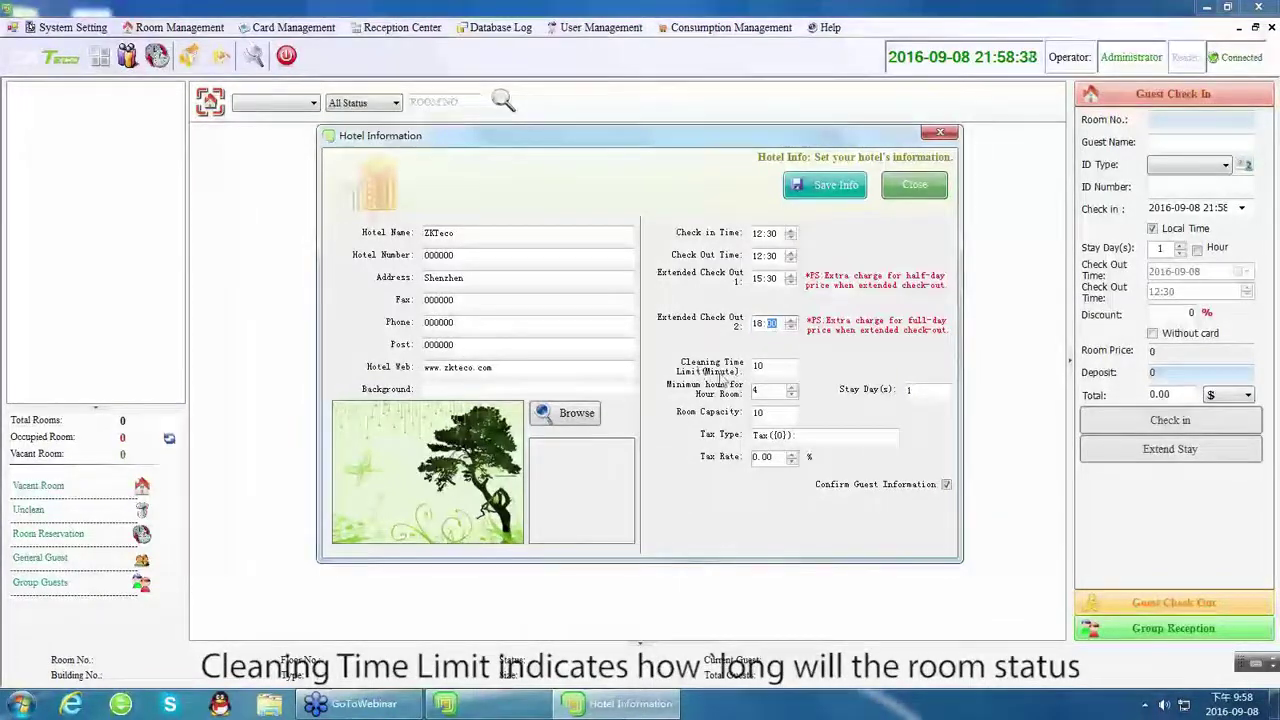
Set the cleaning time limit to 30 and minimum hours for hour rooms to 5.
{"action": "double_click", "coordinate": [759, 366]}
{"action": "type", "text": "30"}
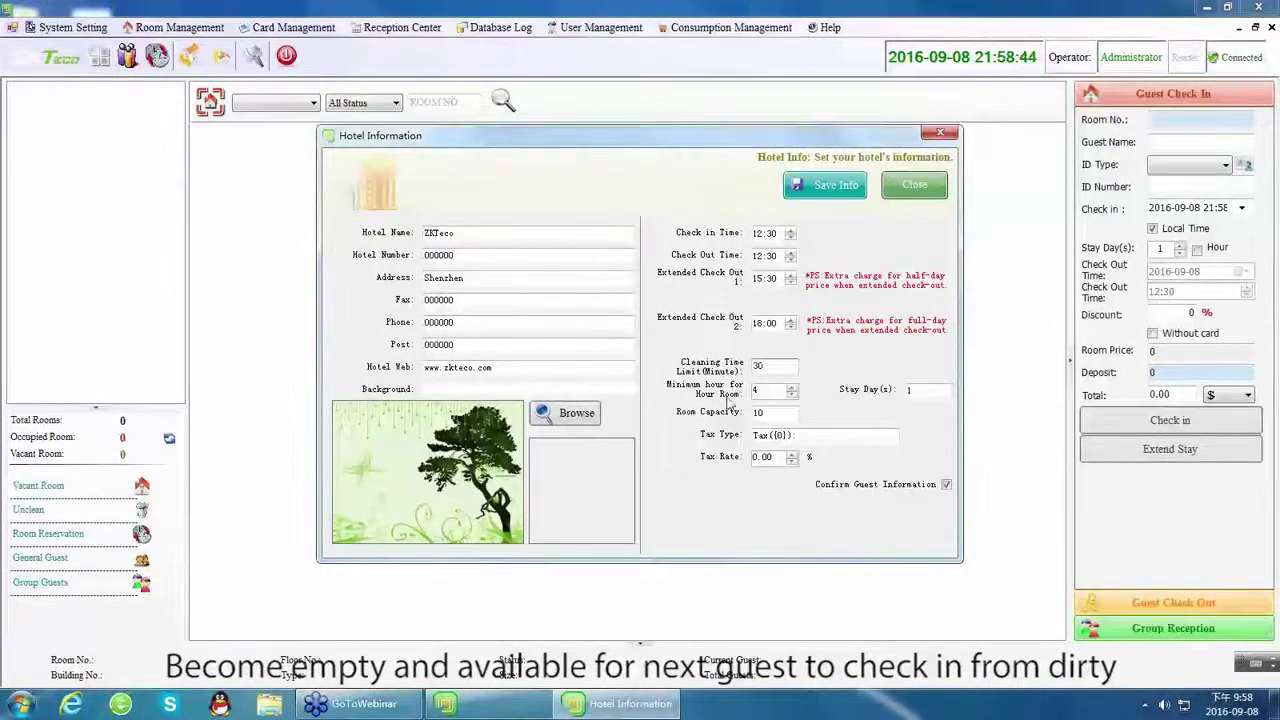
{"action": "left_click", "coordinate": [794, 392]}
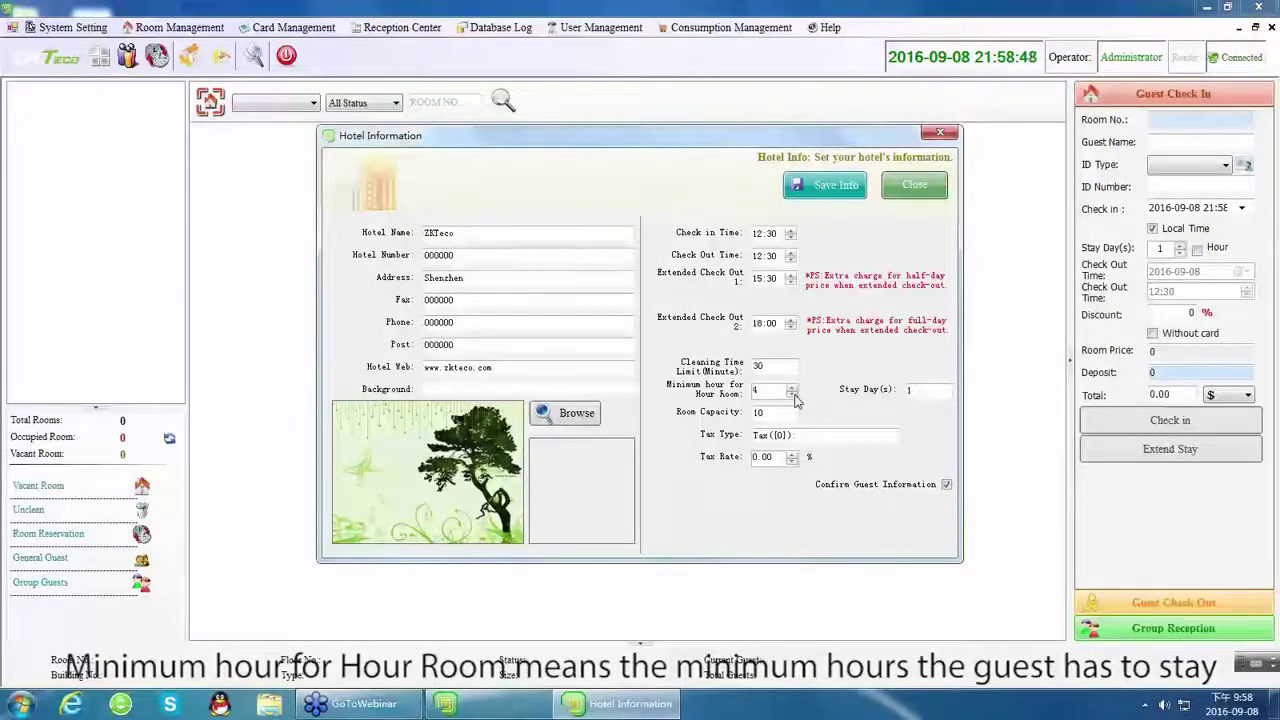
{"action": "left_click", "coordinate": [791, 390]}
{"action": "left_click", "coordinate": [902, 392]}
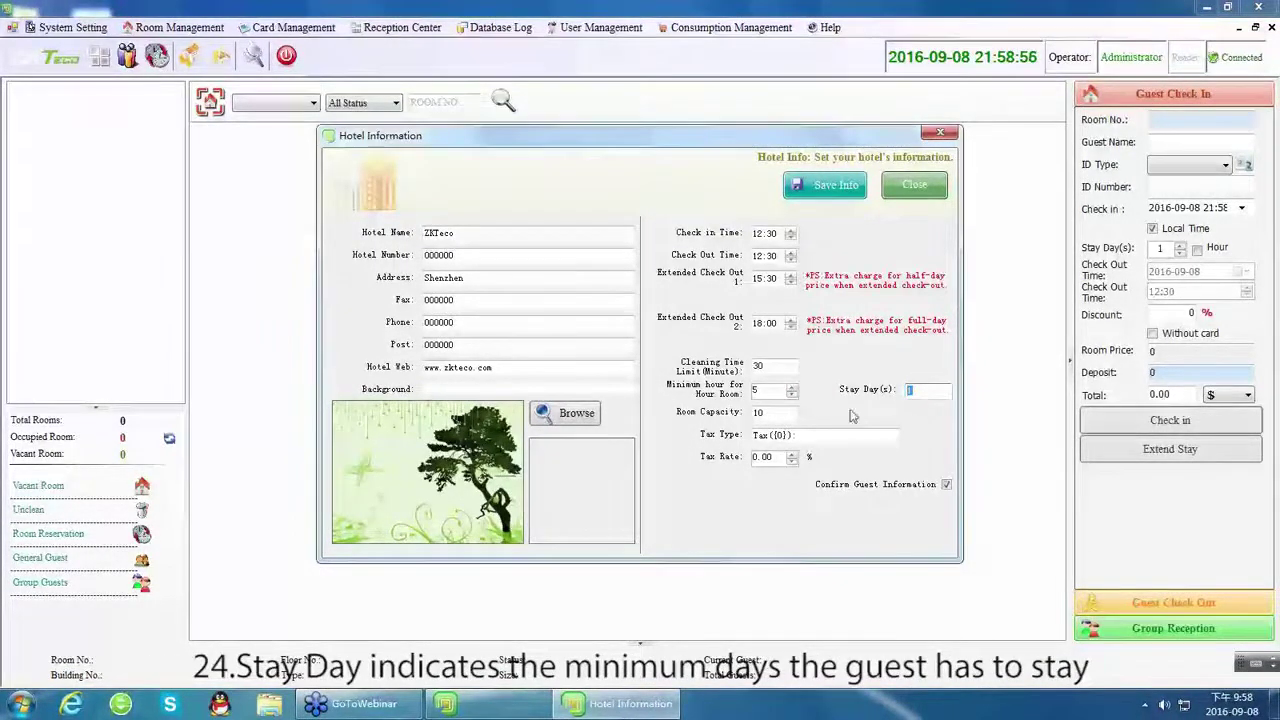
Set room capacity to 4, tick Confirm Guest Information, and save the hotel information.
{"action": "left_click", "coordinate": [765, 412]}
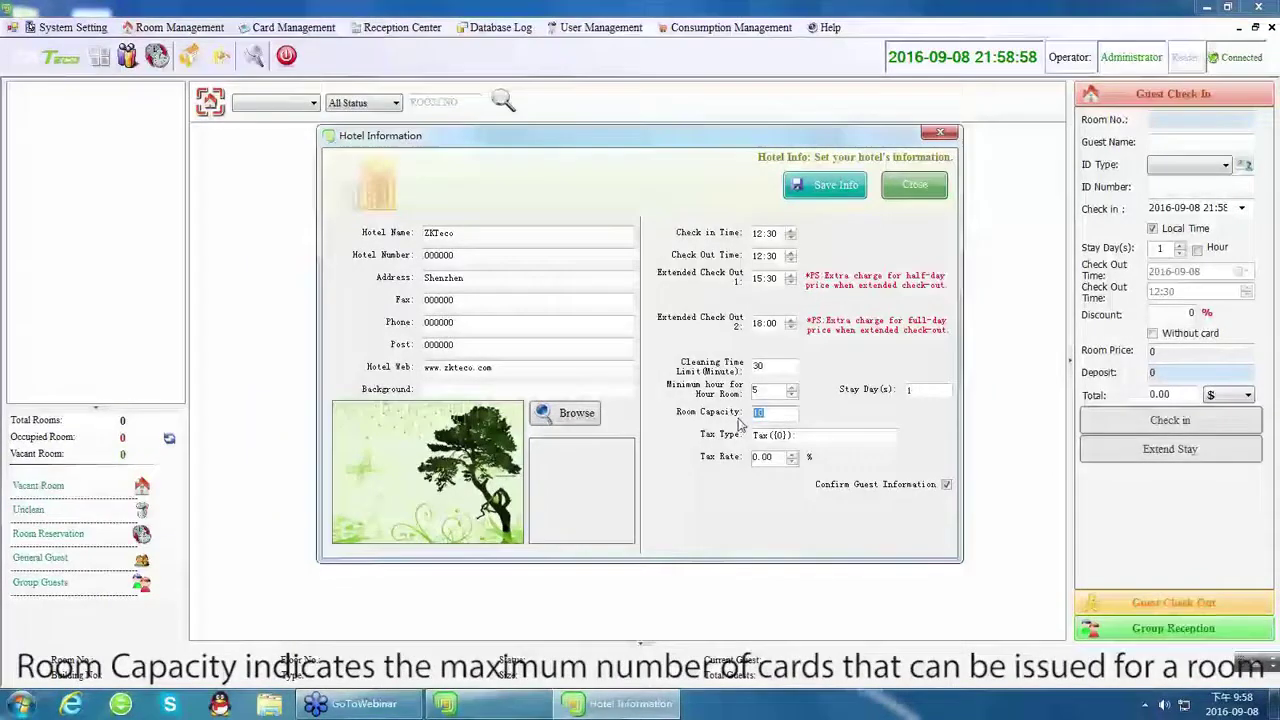
{"action": "type", "text": "4"}
{"action": "left_click", "coordinate": [825, 435]}
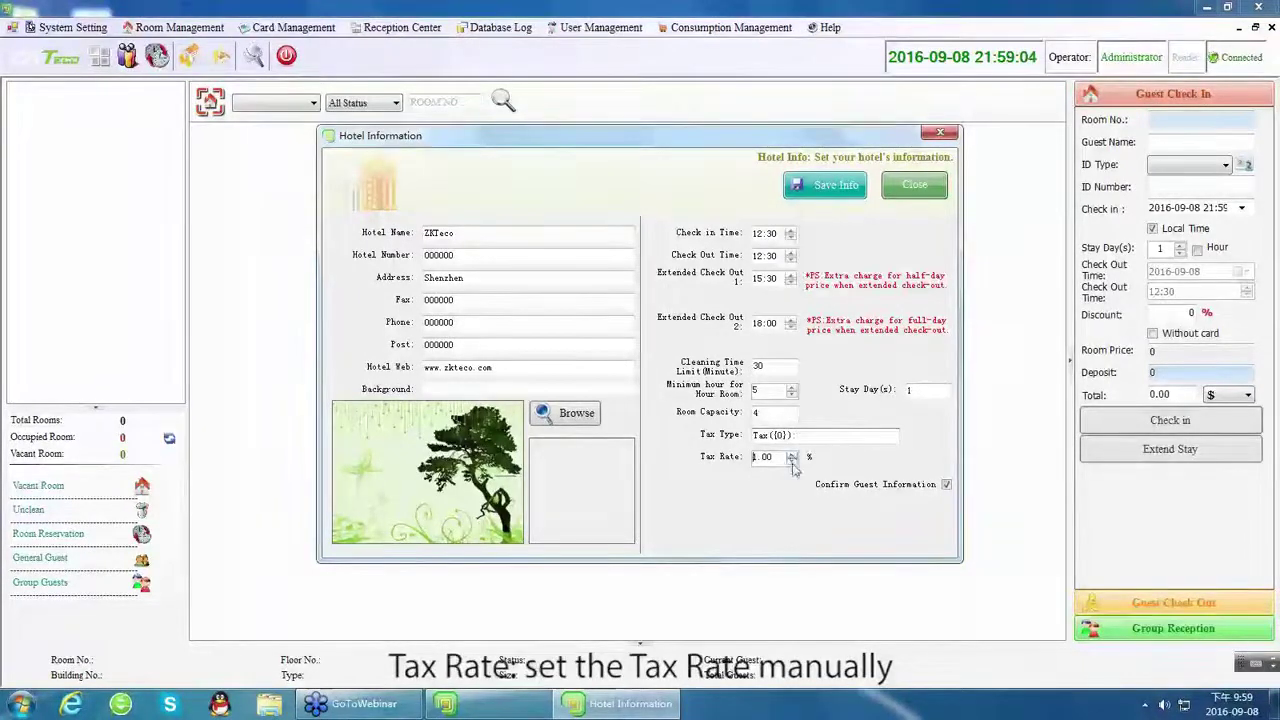
{"action": "left_click", "coordinate": [791, 461]}
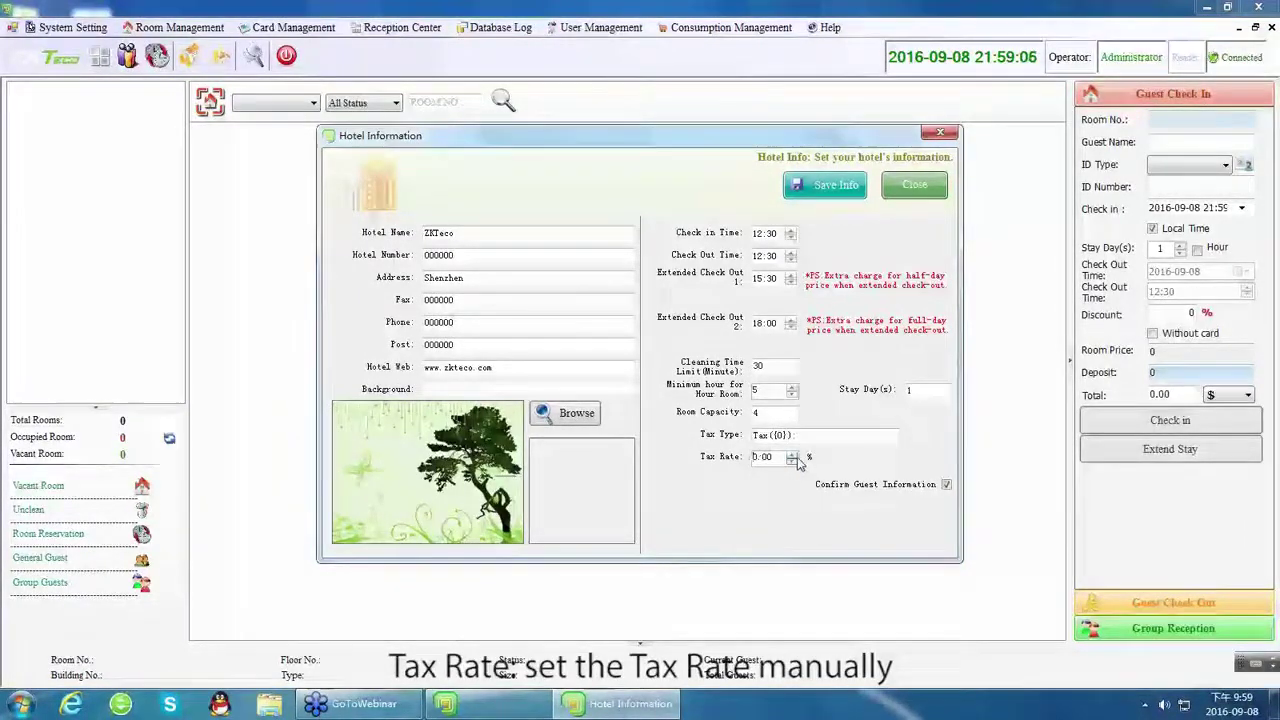
{"action": "left_click", "coordinate": [946, 485]}
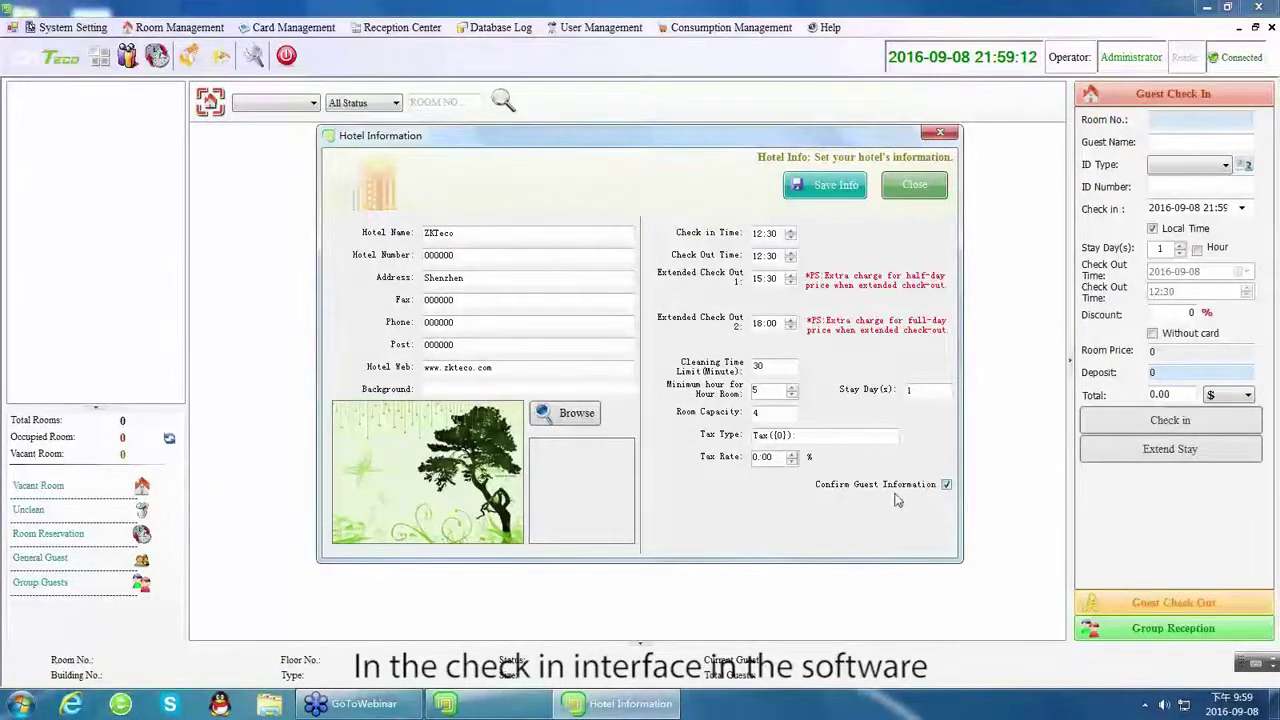
{"action": "left_click", "coordinate": [822, 197]}
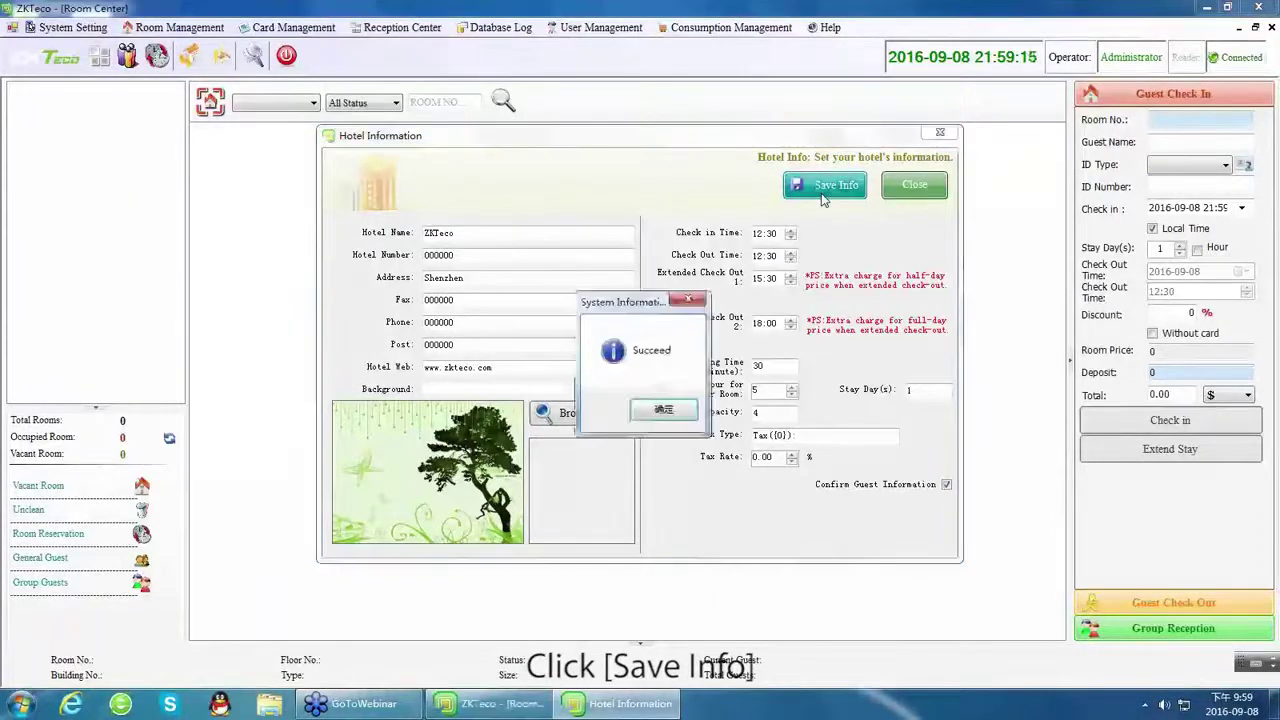
Close Hotel Information, add ID CARD as a certificate type, then open Currency settings.
{"action": "left_click", "coordinate": [664, 412]}
{"action": "left_click", "coordinate": [915, 190]}
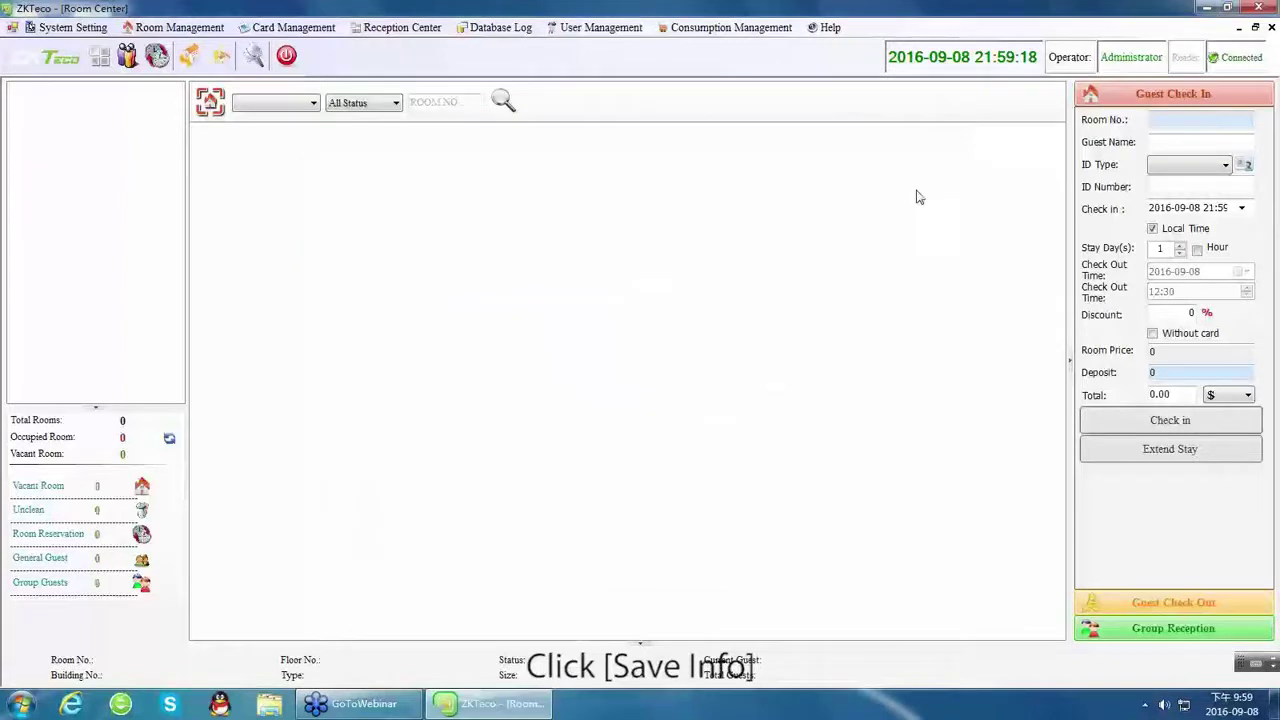
{"action": "left_click", "coordinate": [70, 27]}
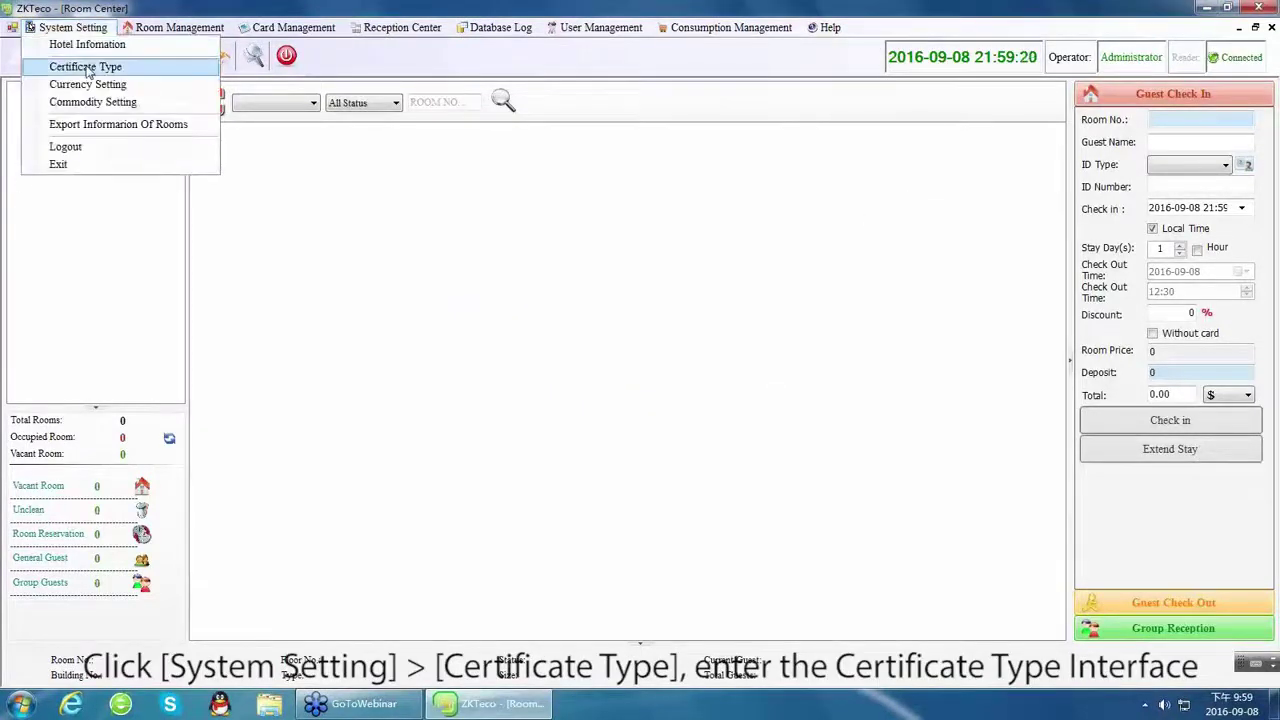
{"action": "left_click", "coordinate": [87, 66]}
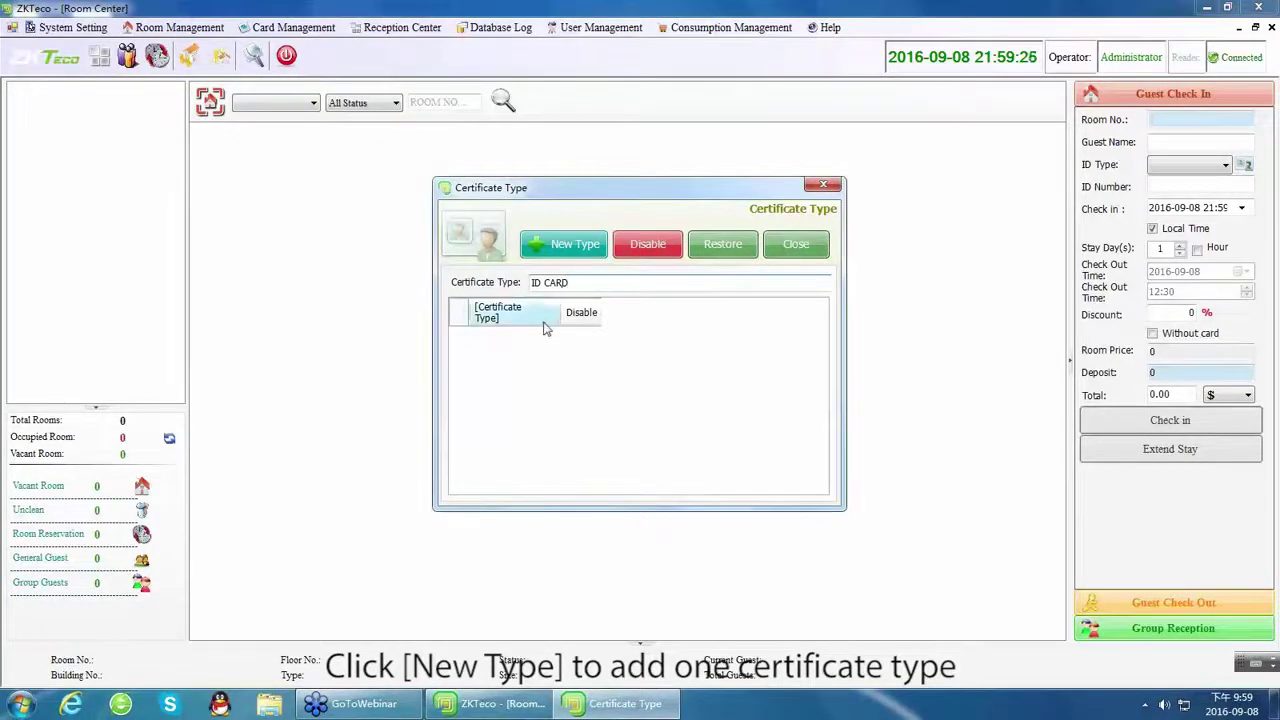
{"action": "left_click", "coordinate": [570, 248]}
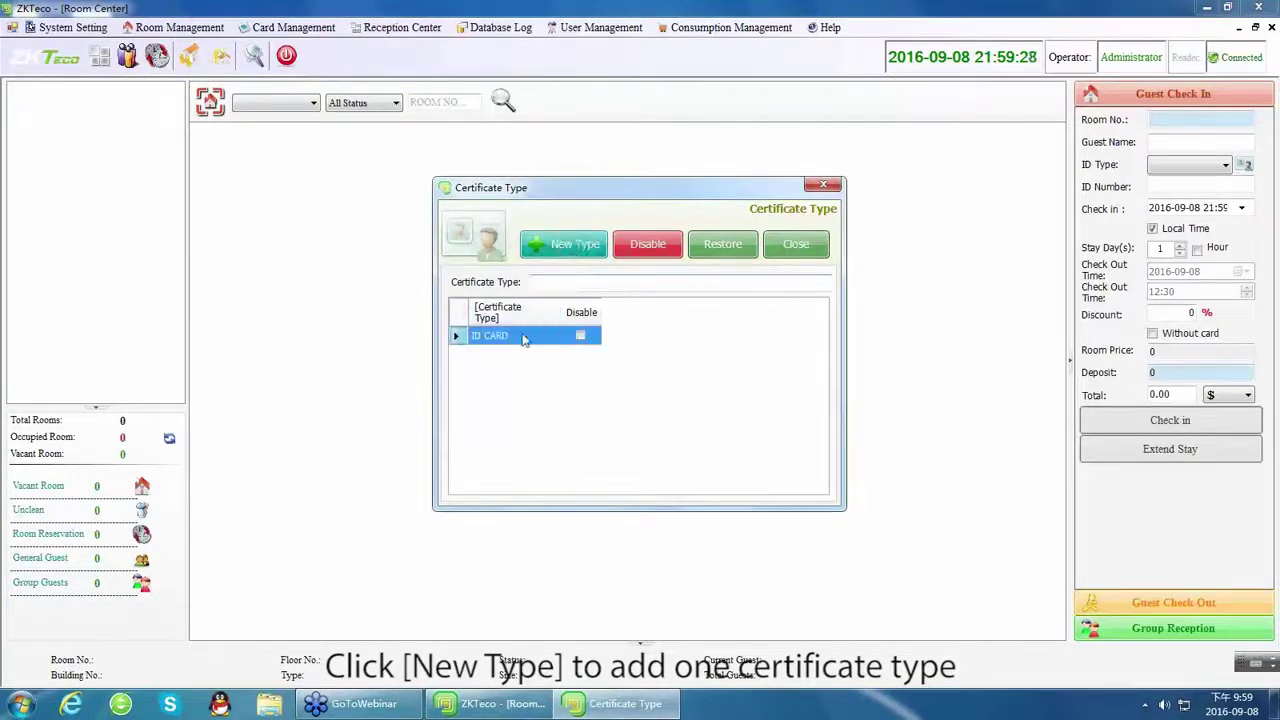
{"action": "left_click", "coordinate": [796, 244]}
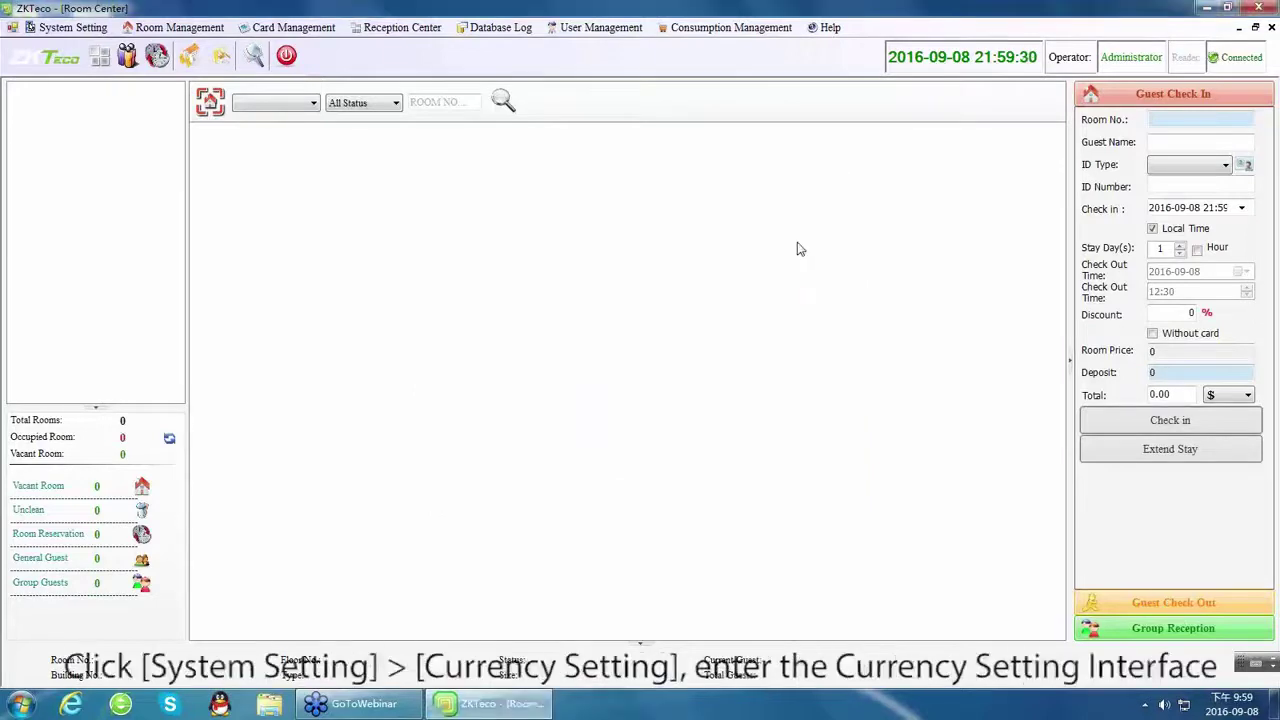
{"action": "left_click", "coordinate": [31, 30]}
{"action": "left_click", "coordinate": [100, 84]}
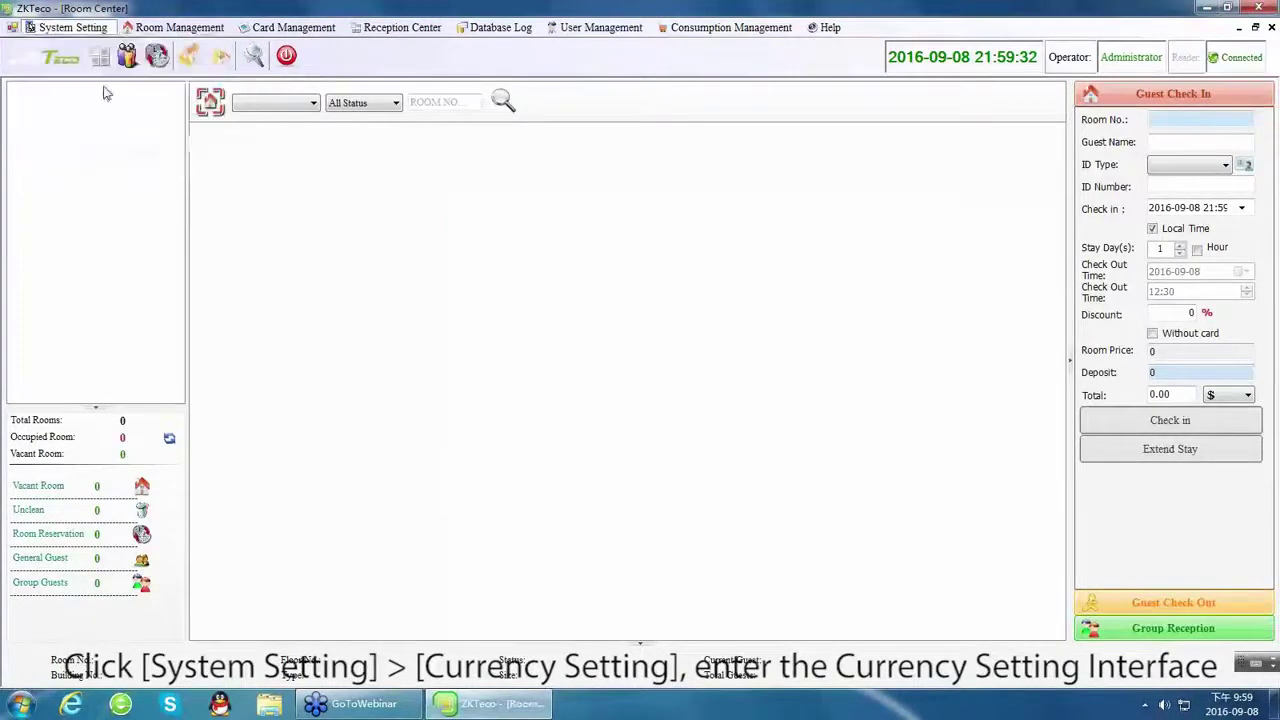
Add RMB with symbol ¥ as a new currency, marked as the basic currency.
{"action": "left_click", "coordinate": [480, 308]}
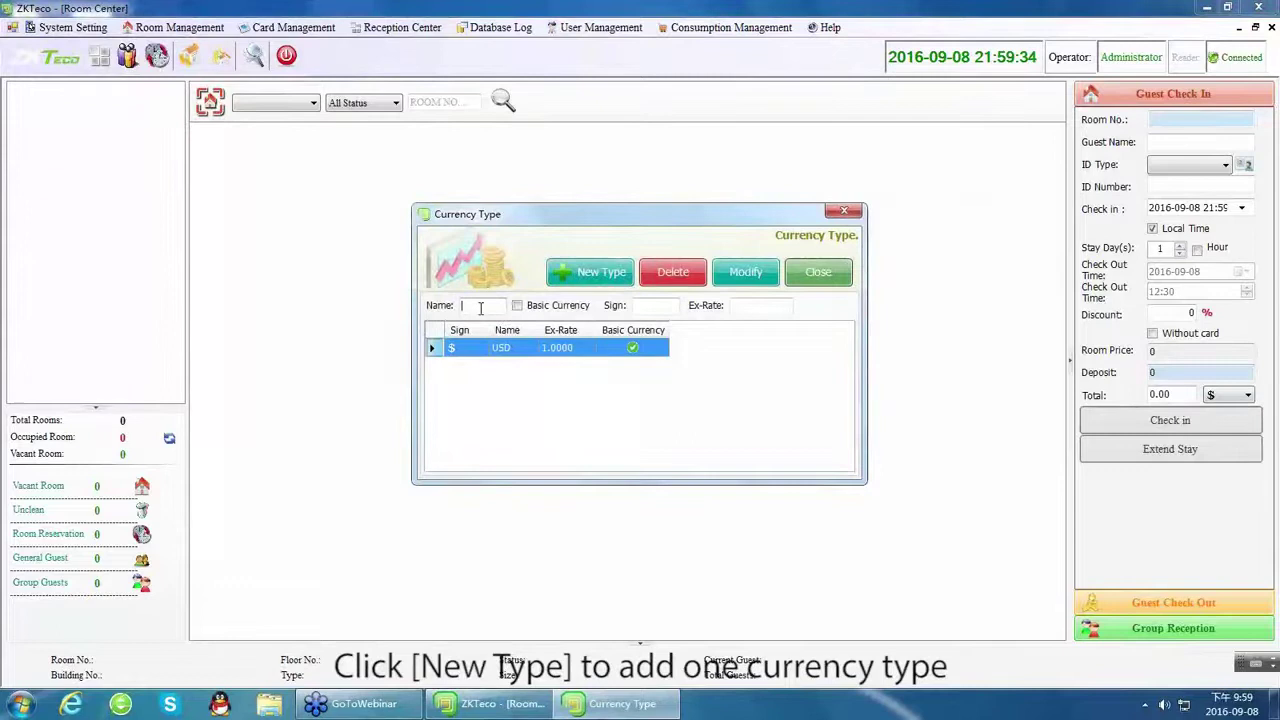
{"action": "type", "text": "rMB"}
{"action": "left_click", "coordinate": [516, 305]}
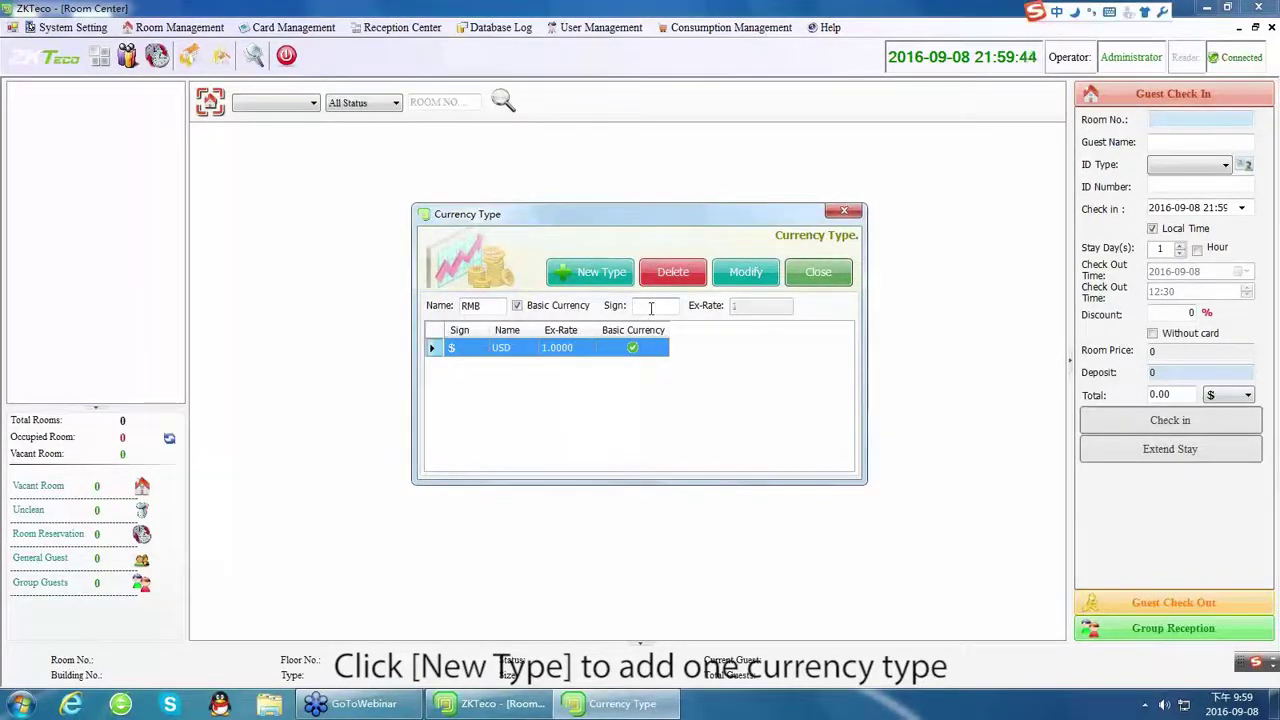
{"action": "type", "text": "¥"}
{"action": "left_click", "coordinate": [590, 274]}
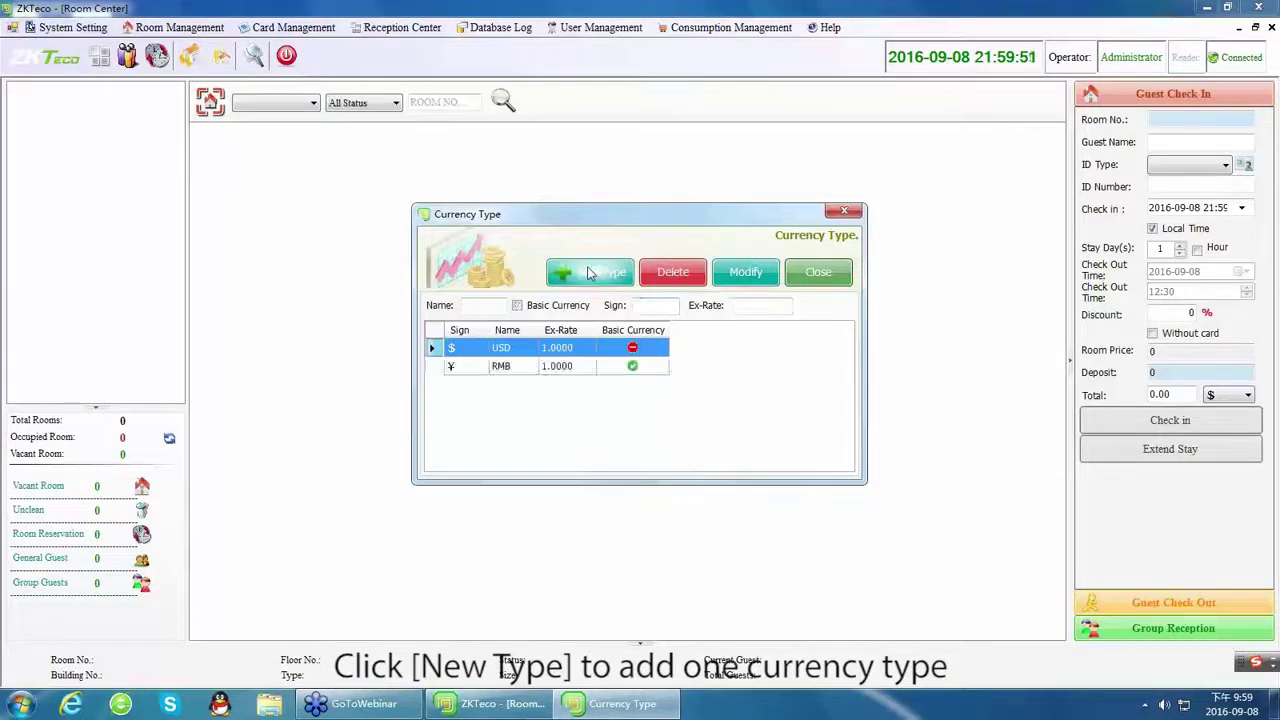
Change the USD exchange rate to 6.6789, save it, and close the currency settings.
{"action": "left_click", "coordinate": [490, 367]}
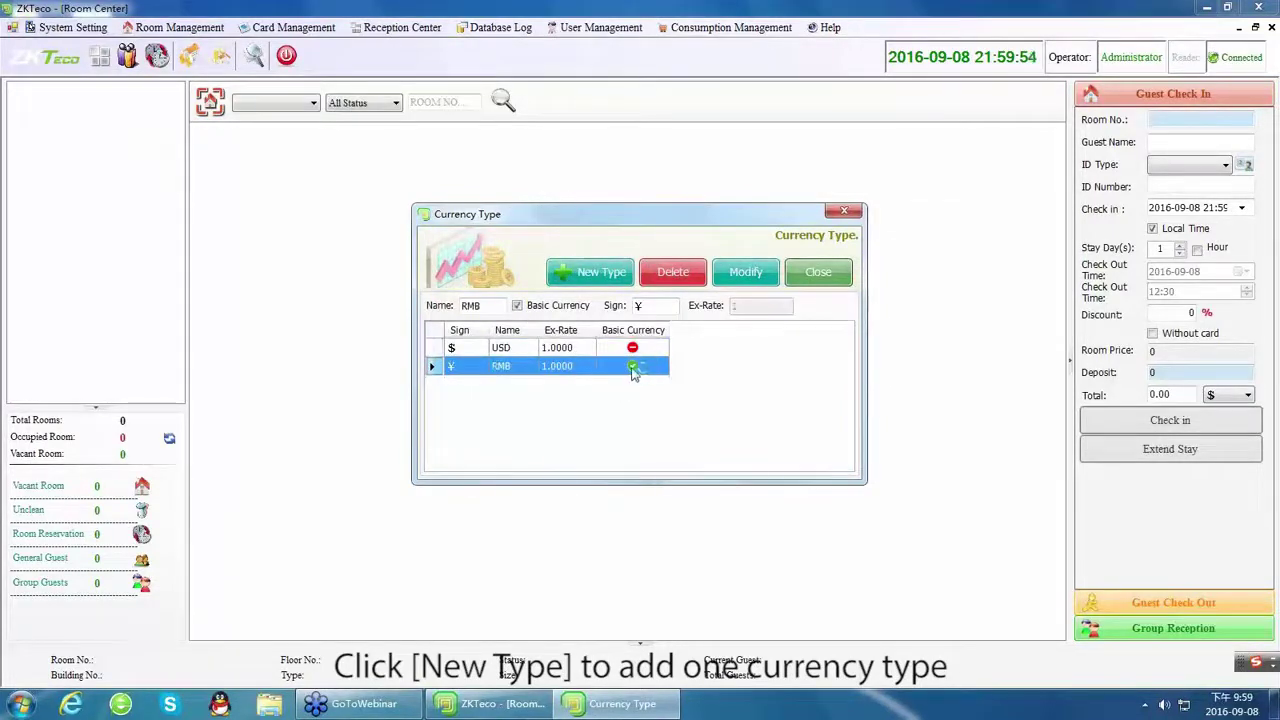
{"action": "left_click", "coordinate": [526, 353]}
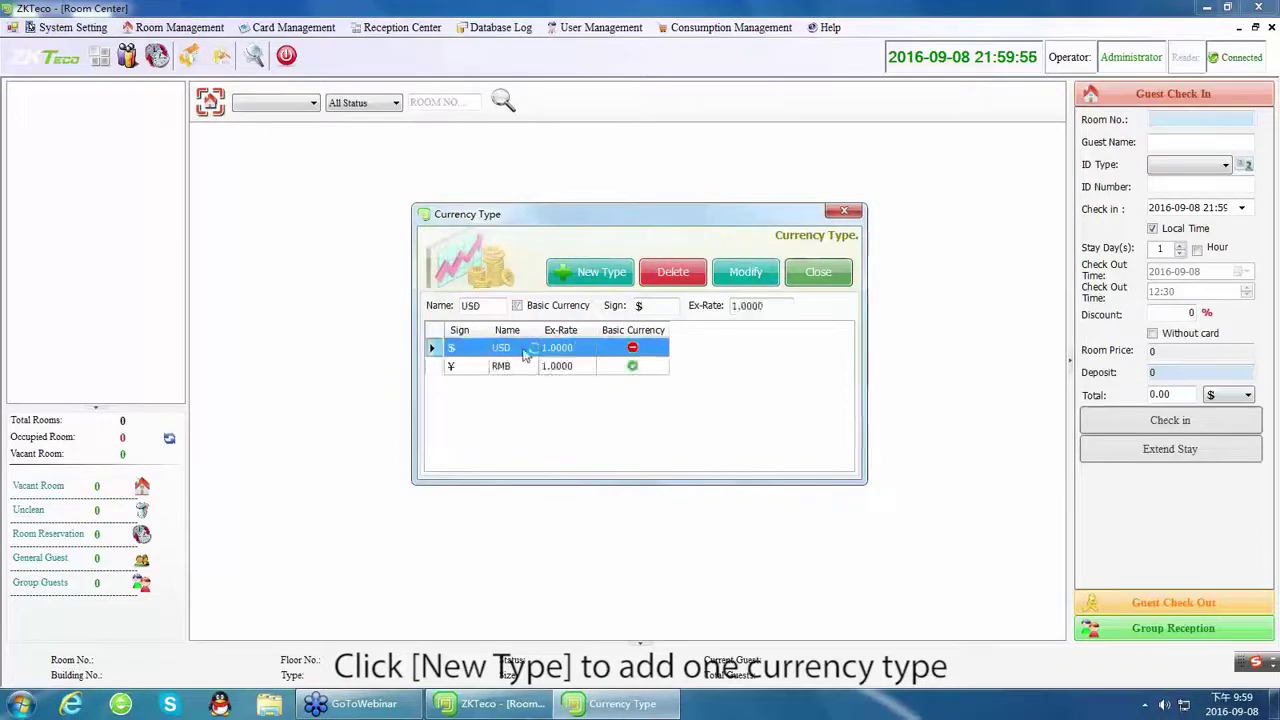
{"action": "left_click", "coordinate": [760, 306]}
{"action": "left_click_drag", "start_coordinate": [766, 306], "coordinate": [728, 306]}
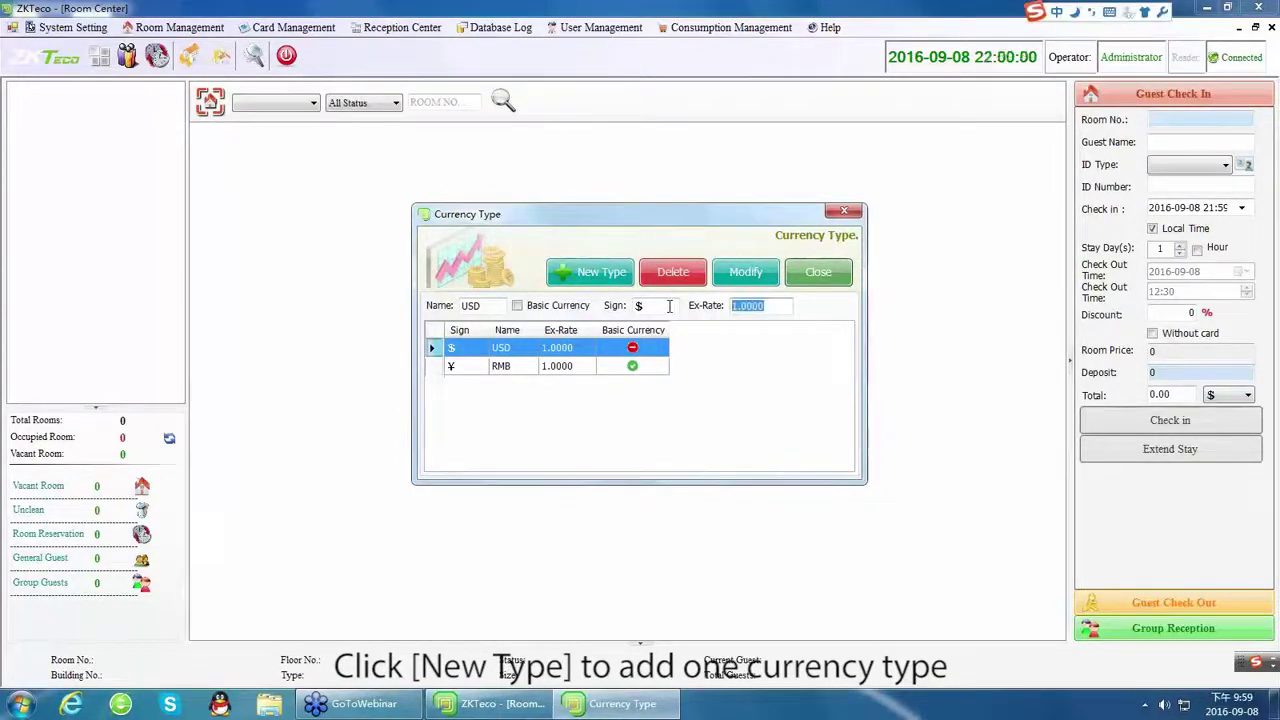
{"action": "type", "text": "6.6789"}
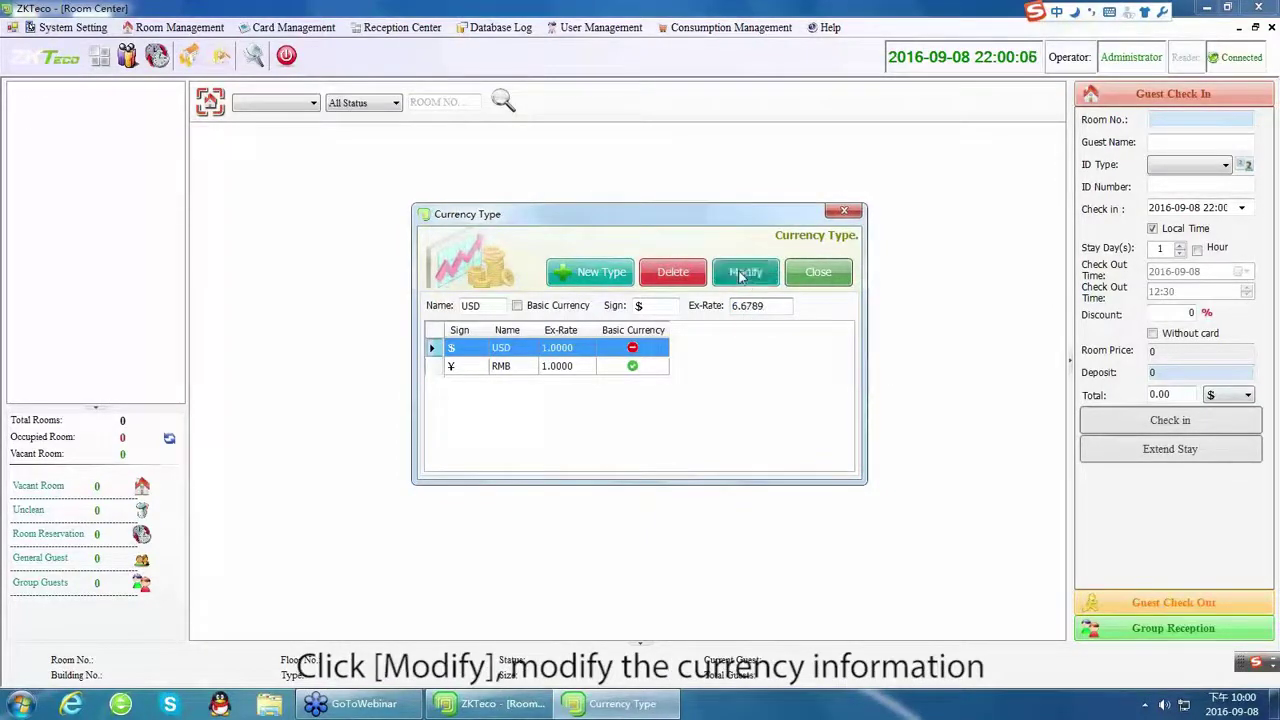
{"action": "left_click", "coordinate": [742, 275]}
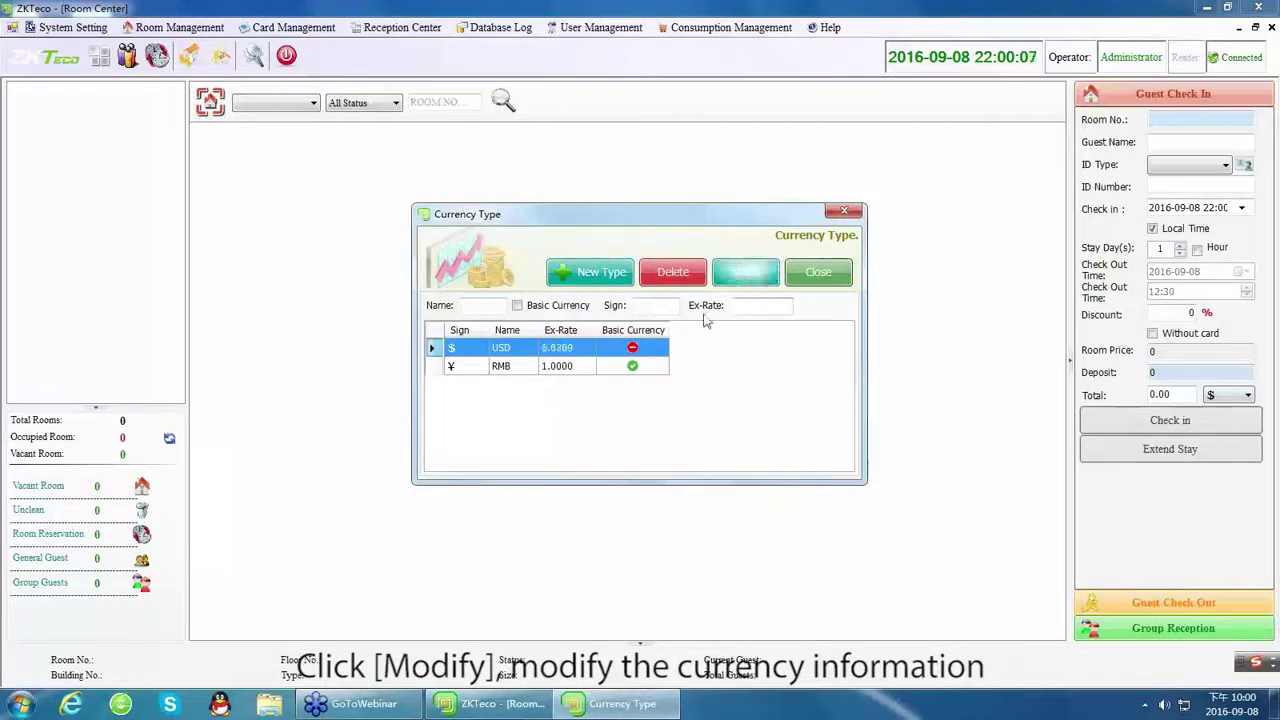
{"action": "left_click", "coordinate": [540, 368]}
{"action": "left_click", "coordinate": [513, 352]}
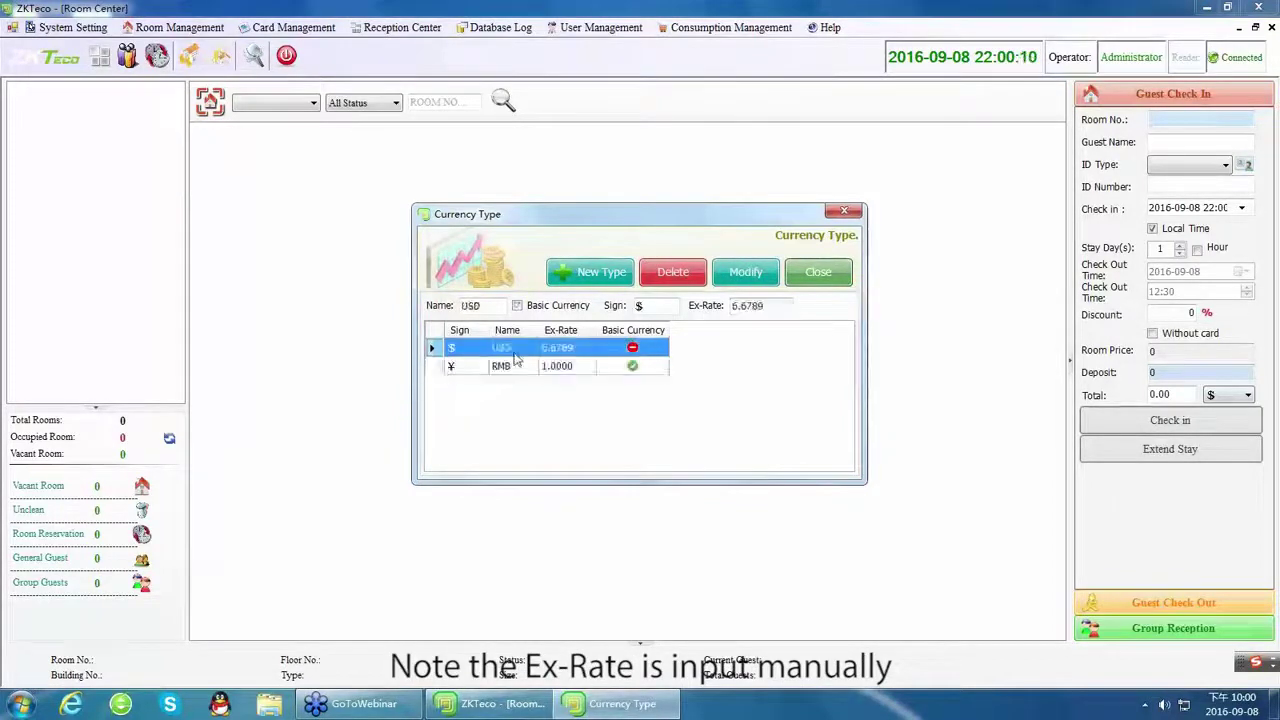
{"action": "left_click", "coordinate": [818, 274]}
In Commodity Setting, add FOOD and DRINK as commodity types.
{"action": "left_click", "coordinate": [72, 27]}
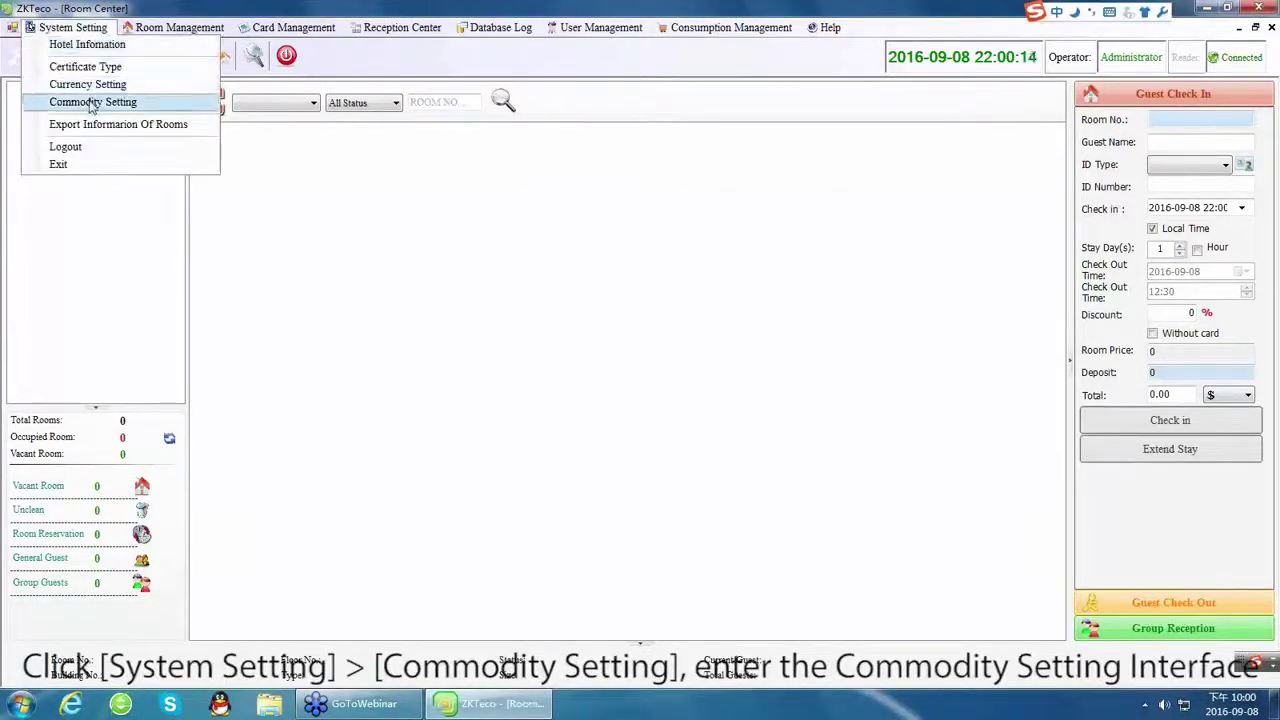
{"action": "left_click", "coordinate": [92, 102]}
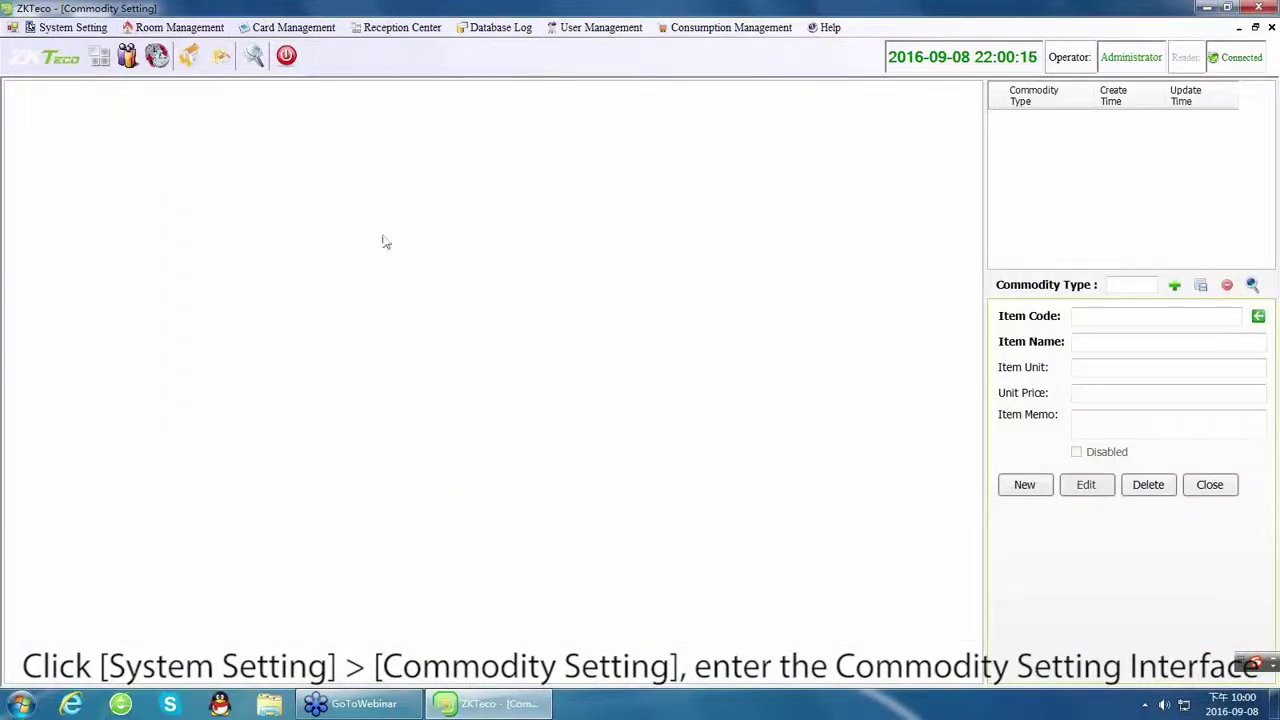
{"action": "left_click", "coordinate": [1108, 286]}
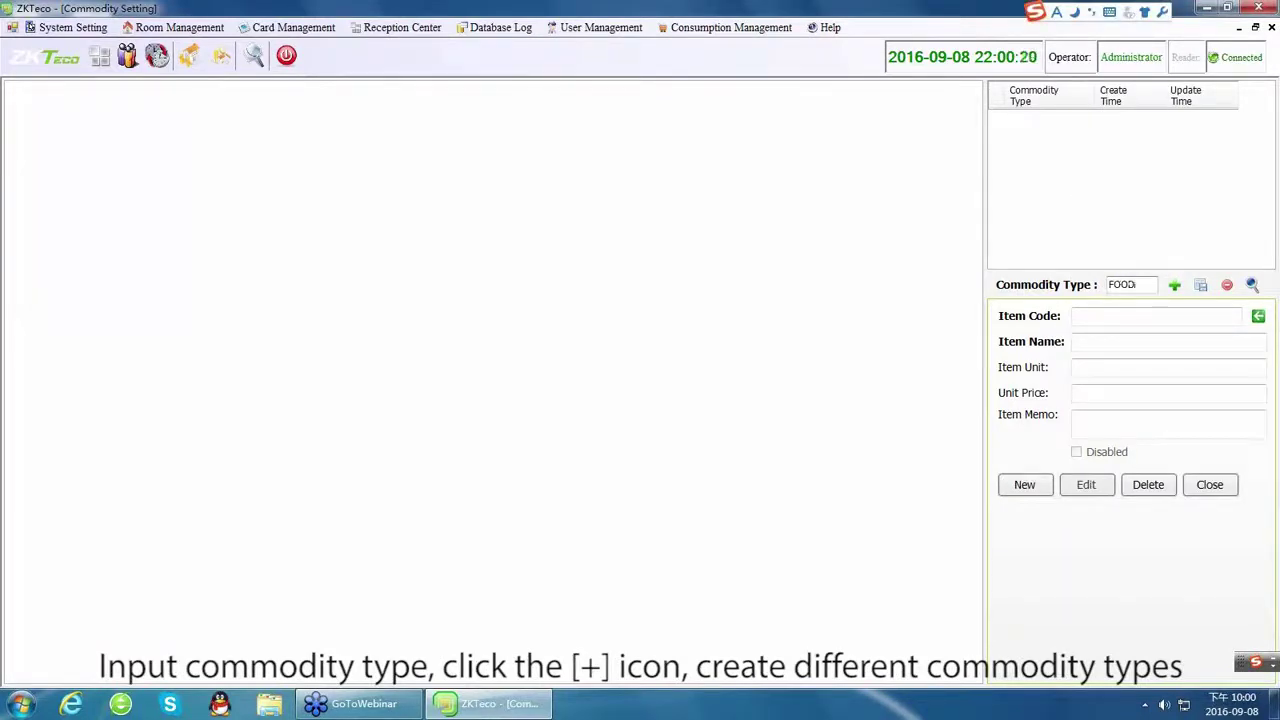
{"action": "left_click", "coordinate": [1125, 316]}
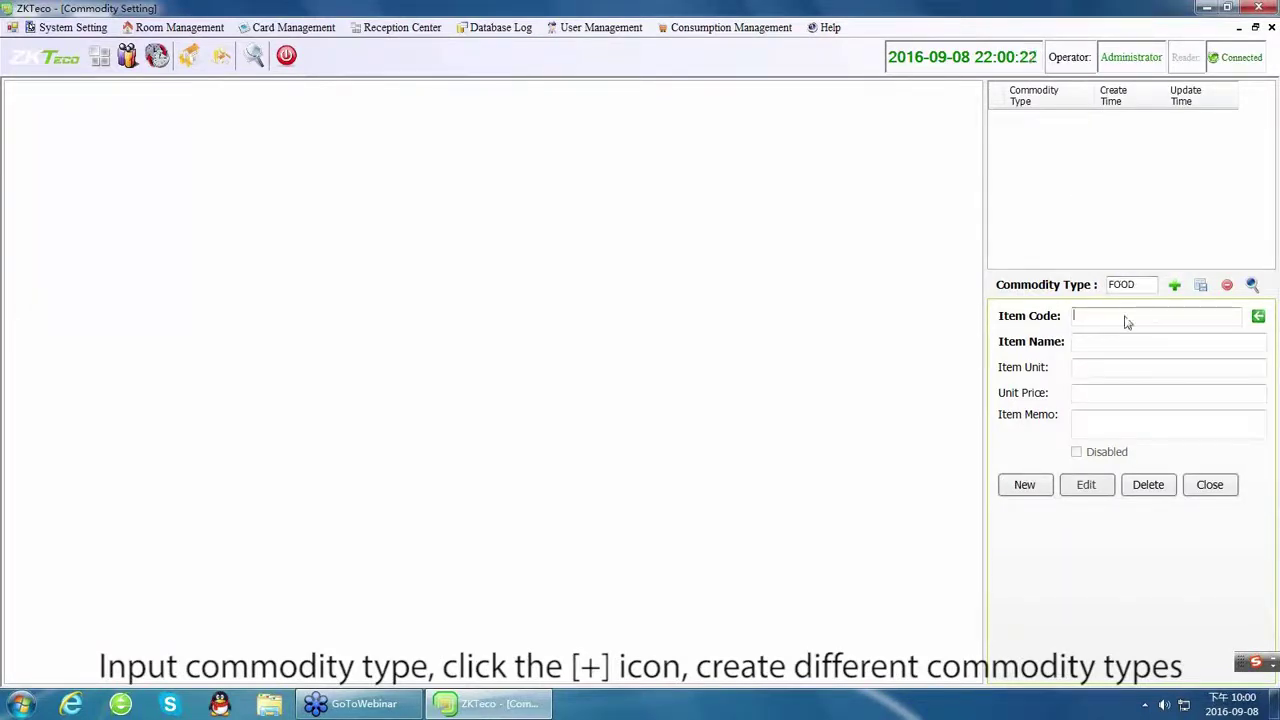
{"action": "left_click", "coordinate": [1174, 286]}
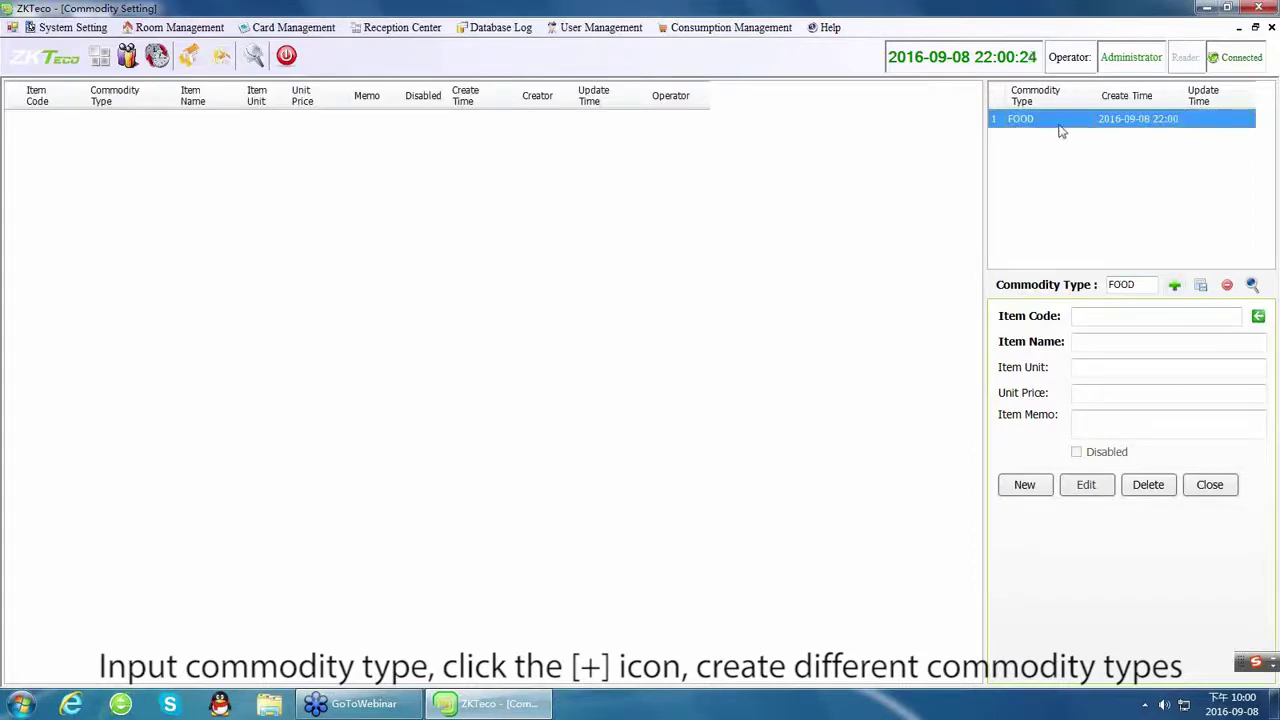
{"action": "double_click", "coordinate": [1138, 284]}
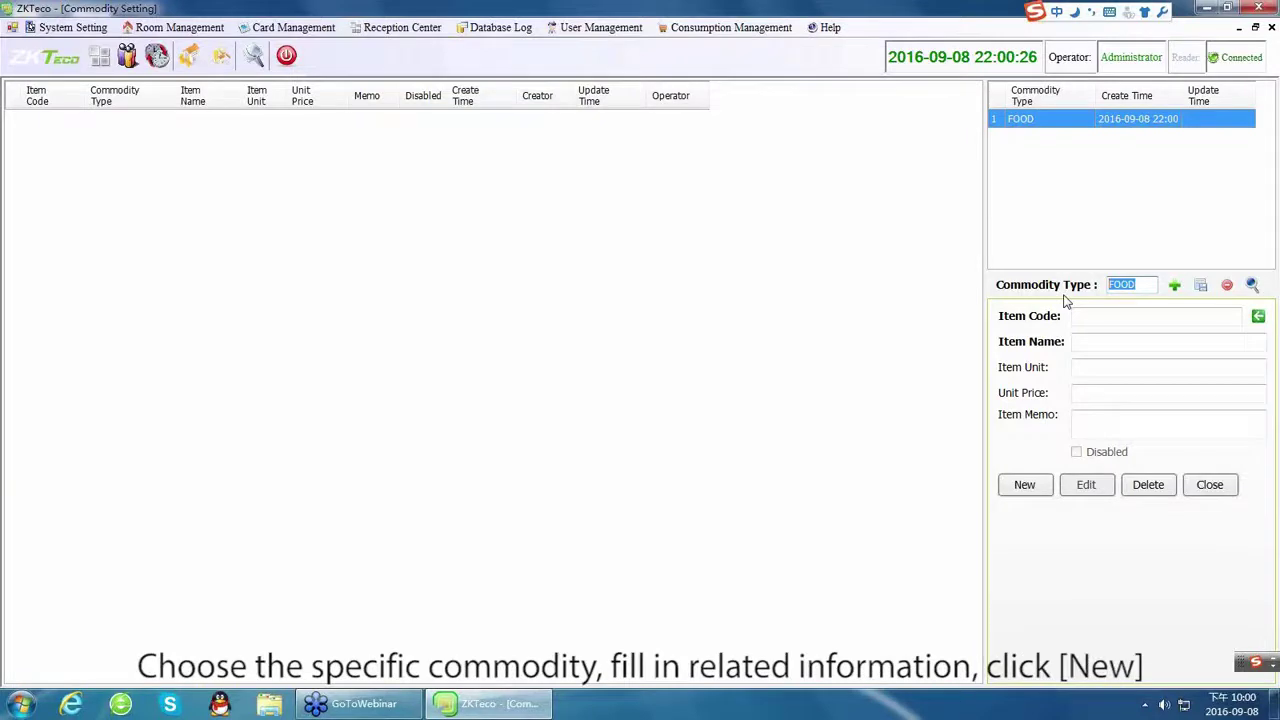
{"action": "type", "text": "drd"}
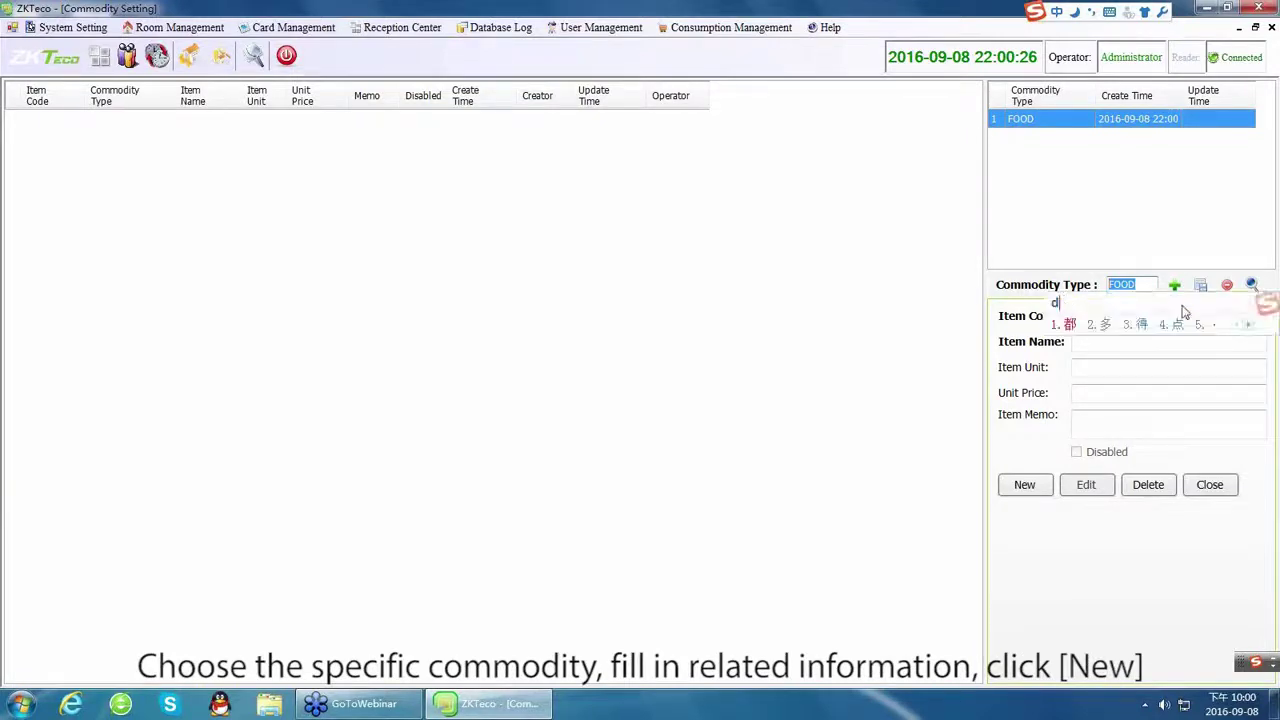
{"action": "key", "text": "Escape"}
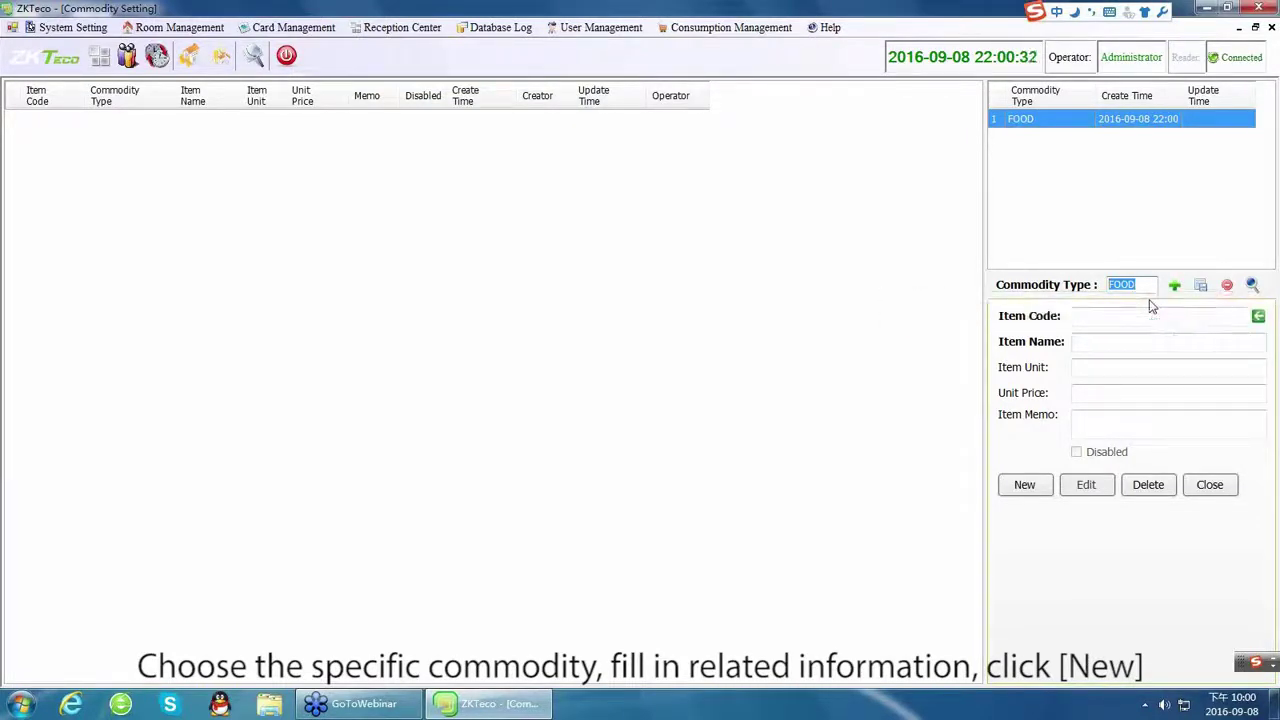
{"action": "key", "text": "BackSpace"}
{"action": "left_click", "coordinate": [1174, 286]}
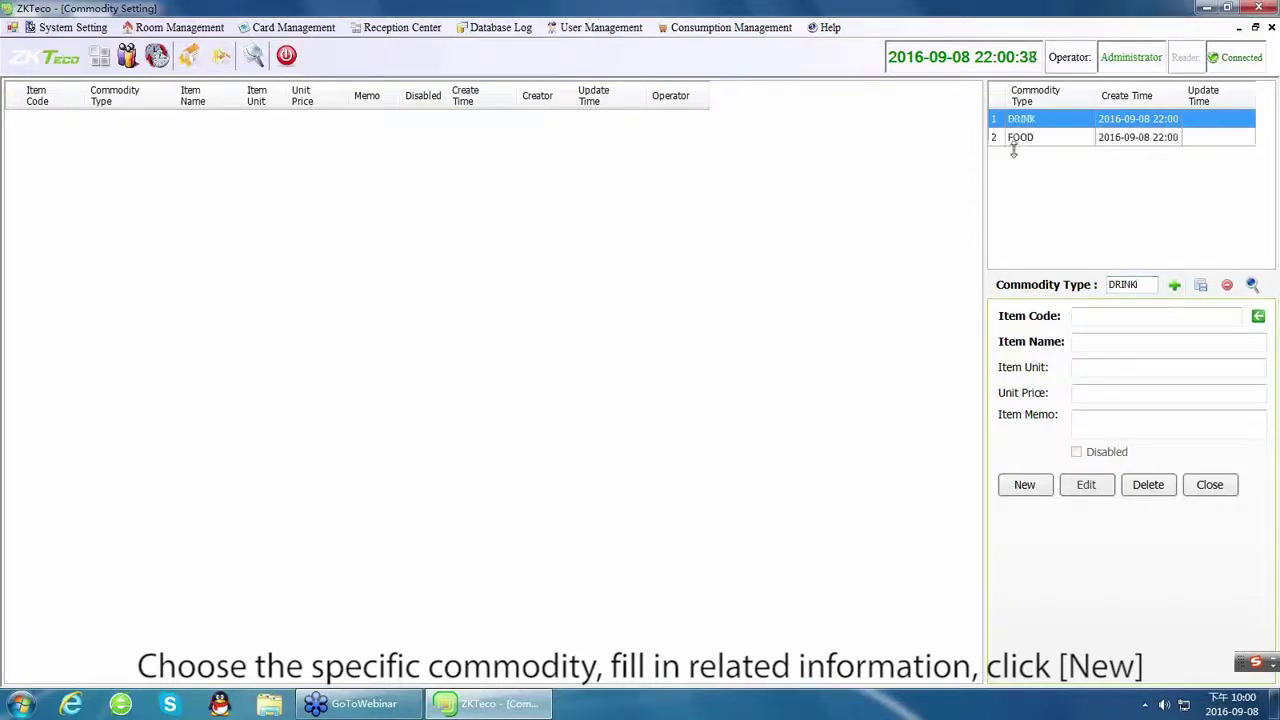
Add Bread under FOOD with item code 1, unit piece and price 5.
{"action": "left_click", "coordinate": [1018, 140]}
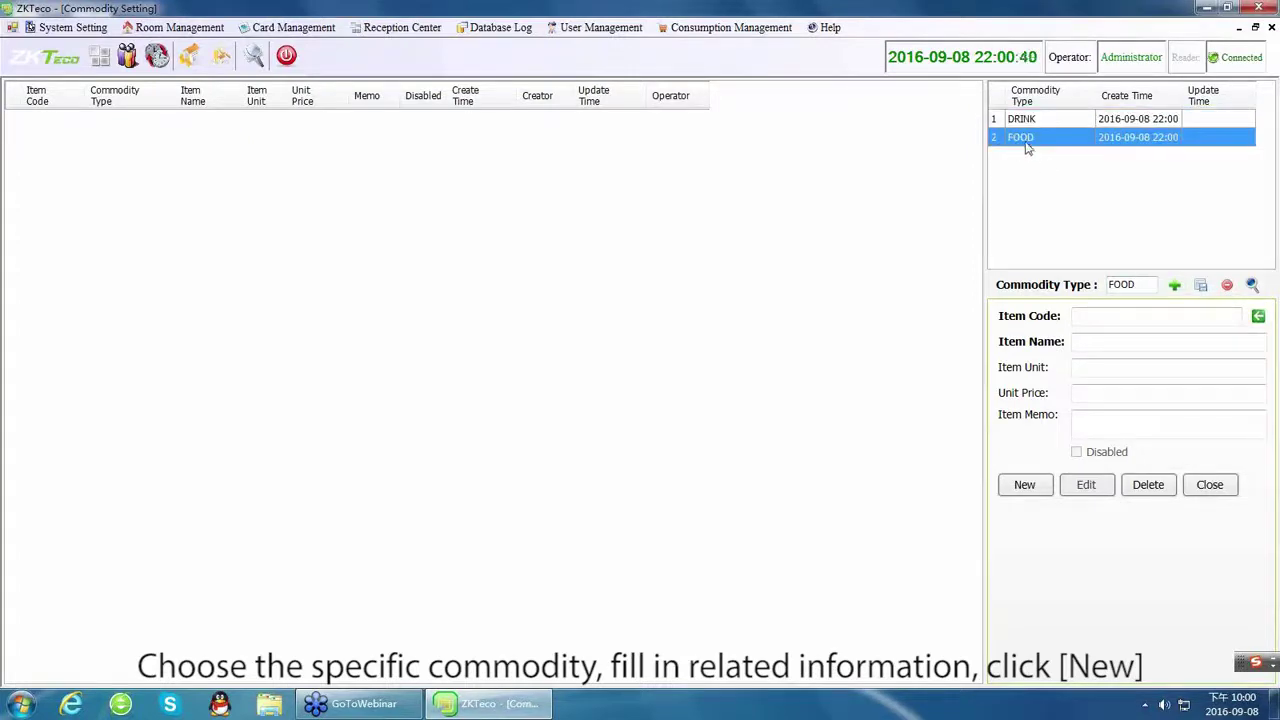
{"action": "left_click", "coordinate": [1108, 318]}
{"action": "left_click", "coordinate": [1259, 317]}
{"action": "type", "text": "1"}
{"action": "left_click", "coordinate": [1135, 343]}
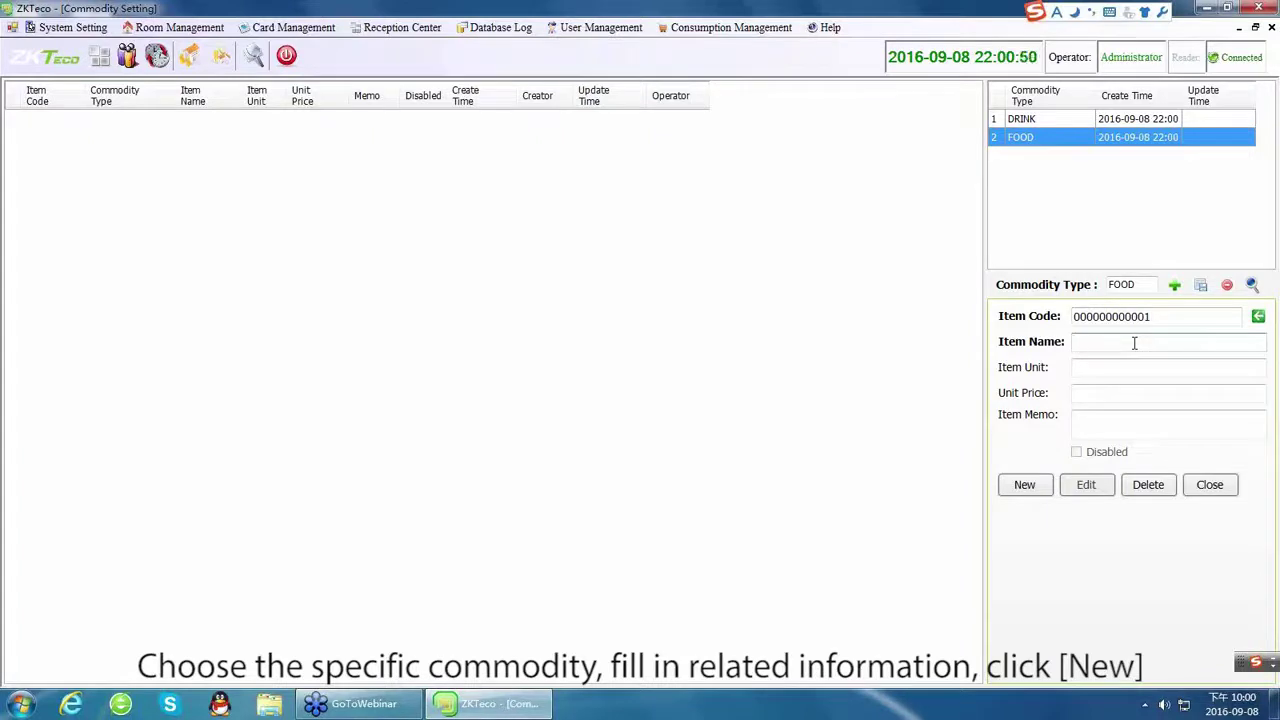
{"action": "type", "text": "b"}
{"action": "left_click", "coordinate": [1118, 368]}
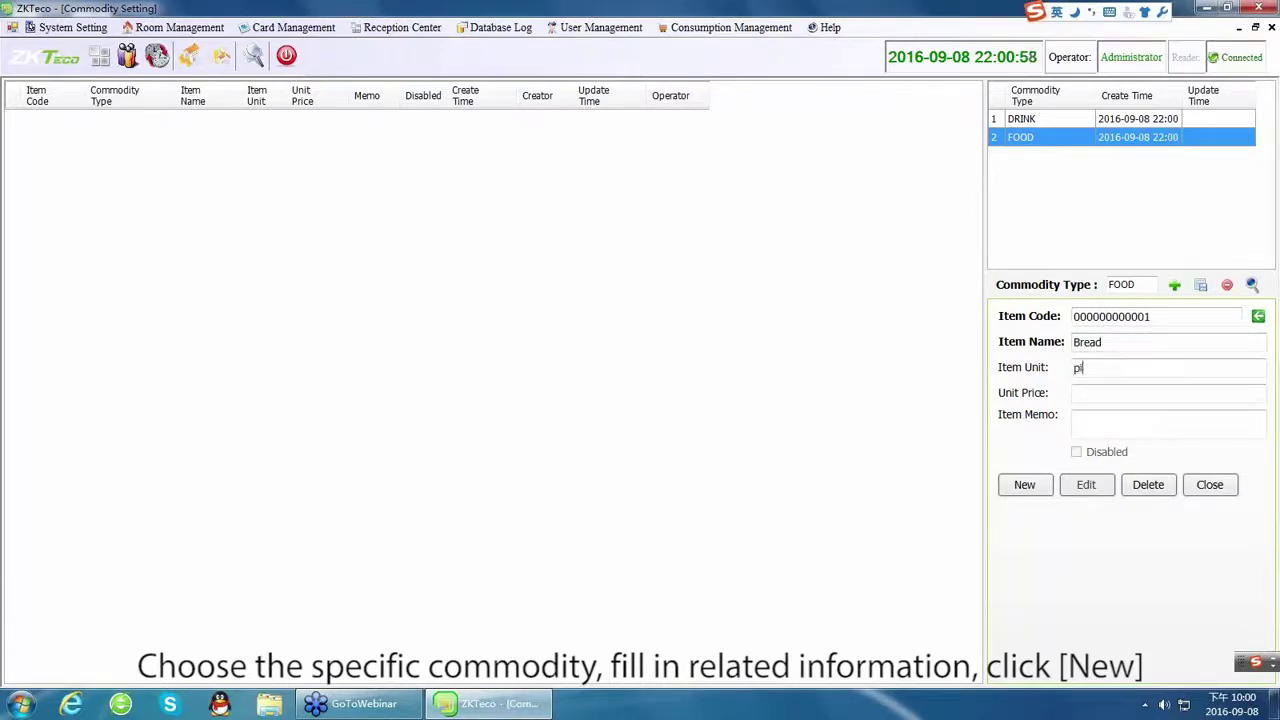
{"action": "left_click", "coordinate": [1076, 393]}
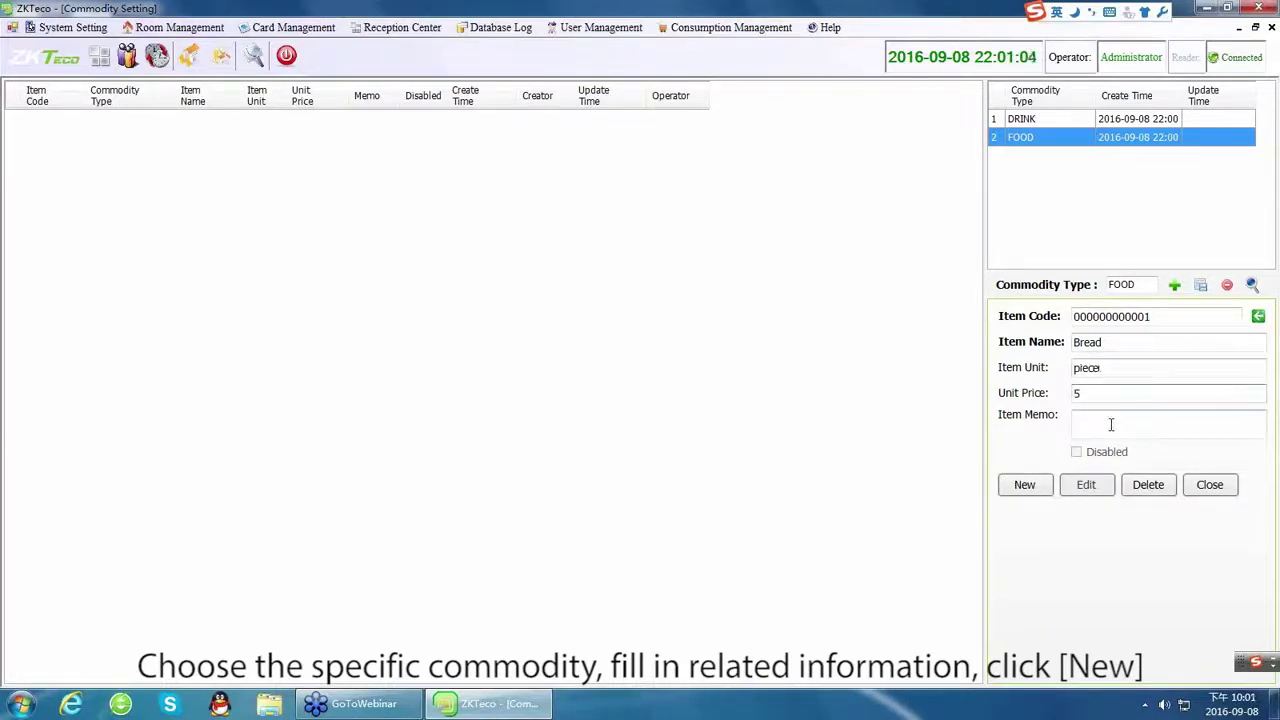
{"action": "left_click", "coordinate": [1025, 485]}
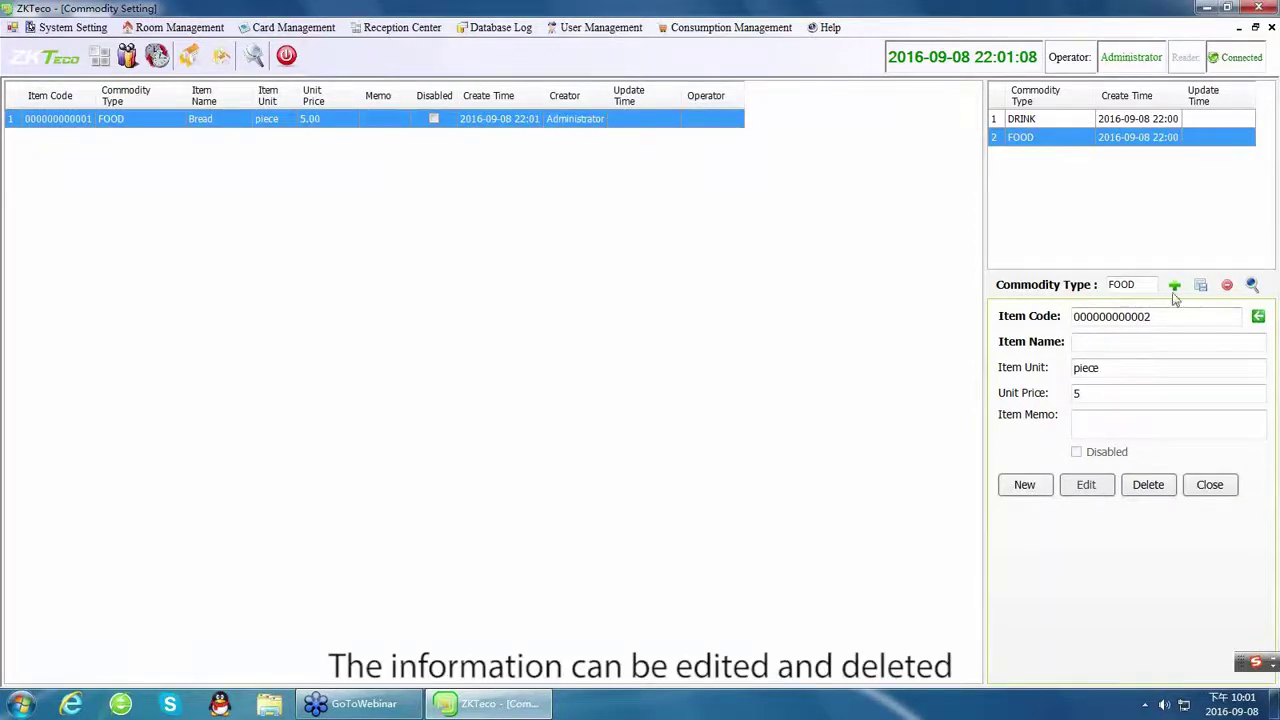
Add Juice under DRINK with unit bottle and price 3.
{"action": "left_click", "coordinate": [1036, 119]}
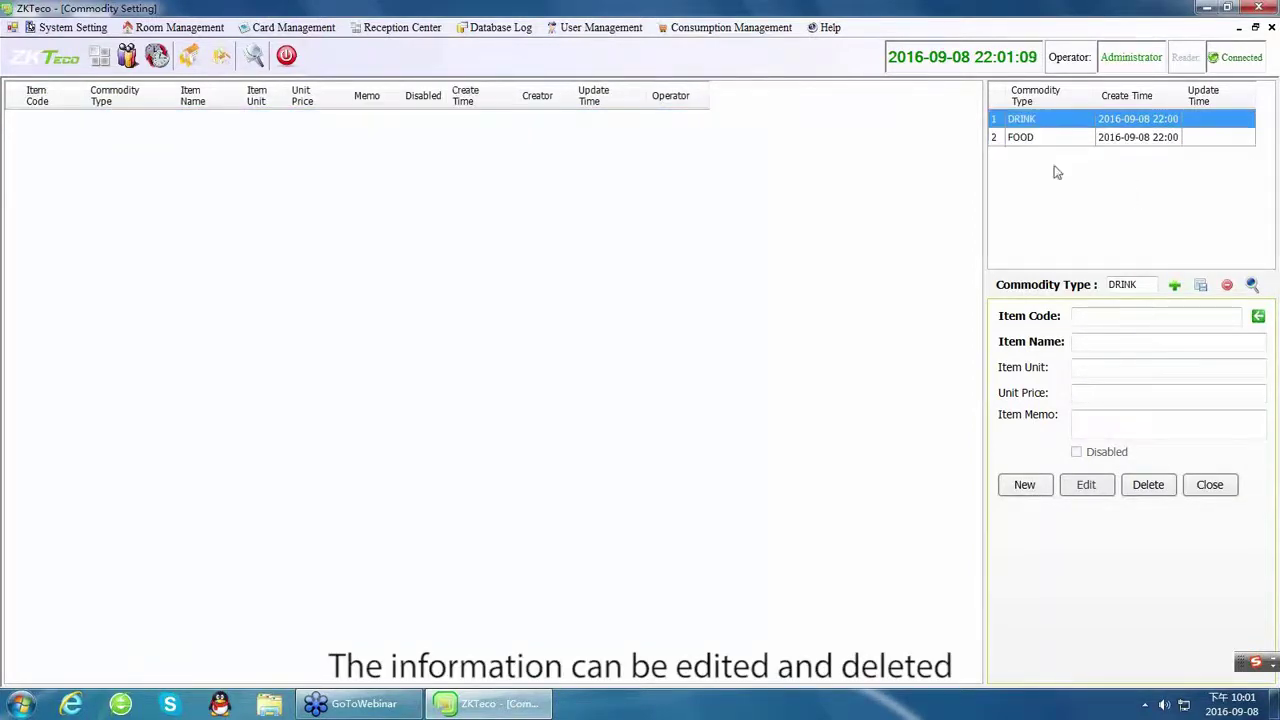
{"action": "left_click", "coordinate": [1081, 341]}
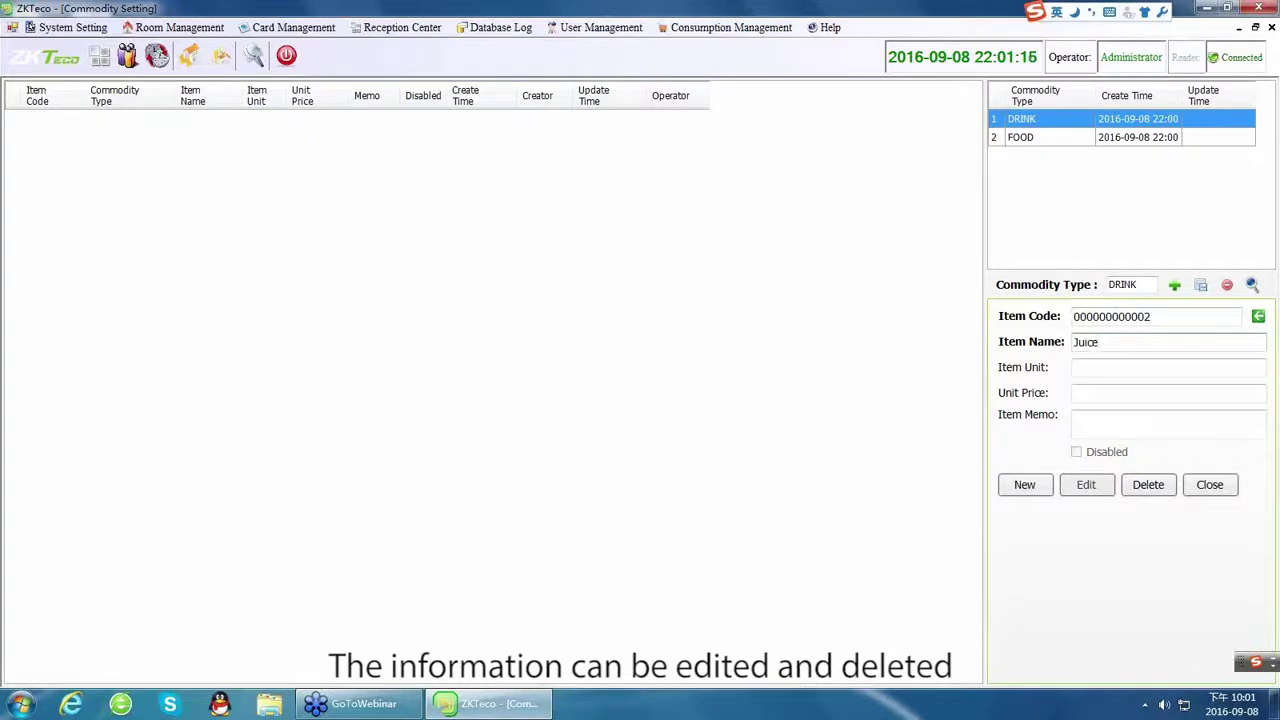
{"action": "type", "text": "bottle"}
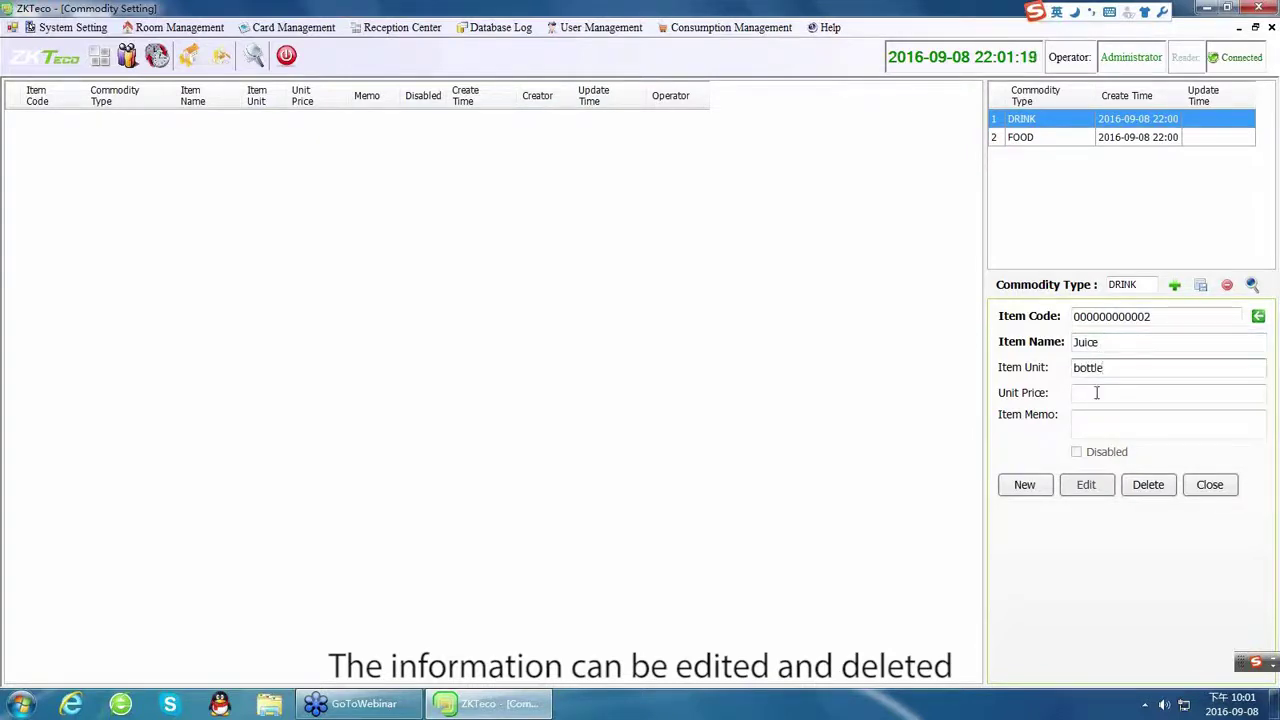
{"action": "left_click", "coordinate": [1096, 393]}
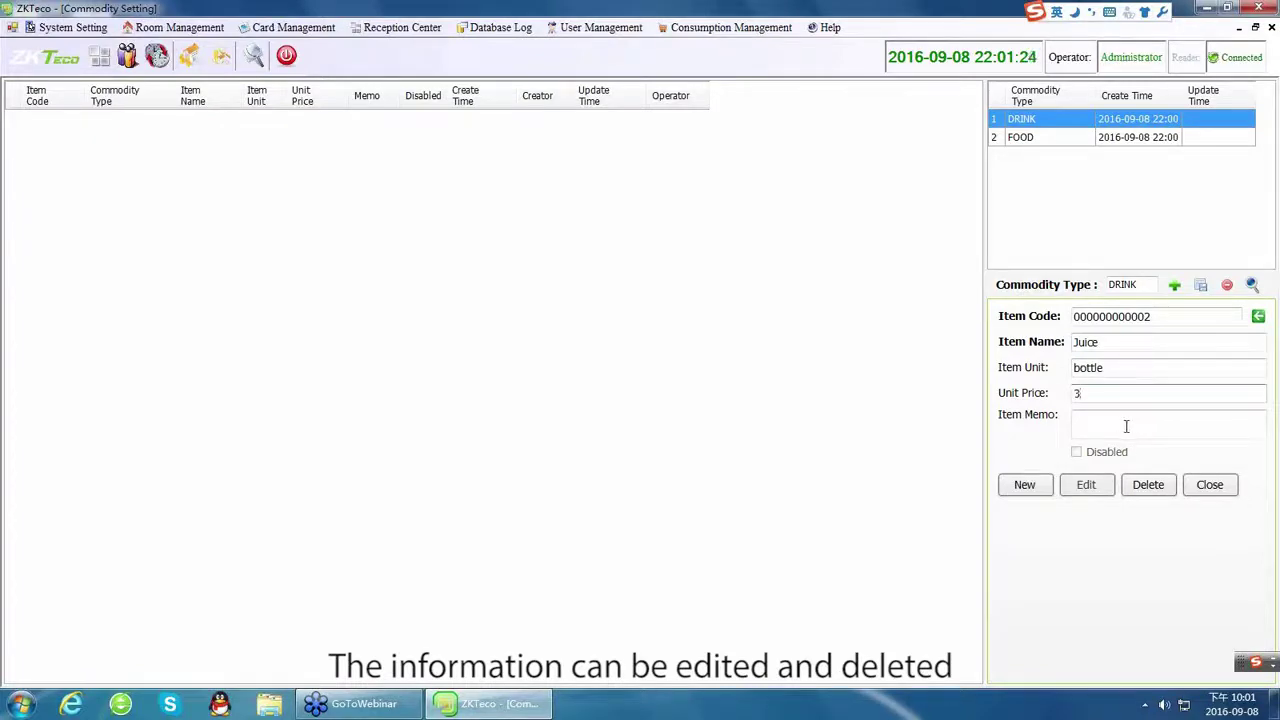
{"action": "left_click", "coordinate": [1025, 486]}
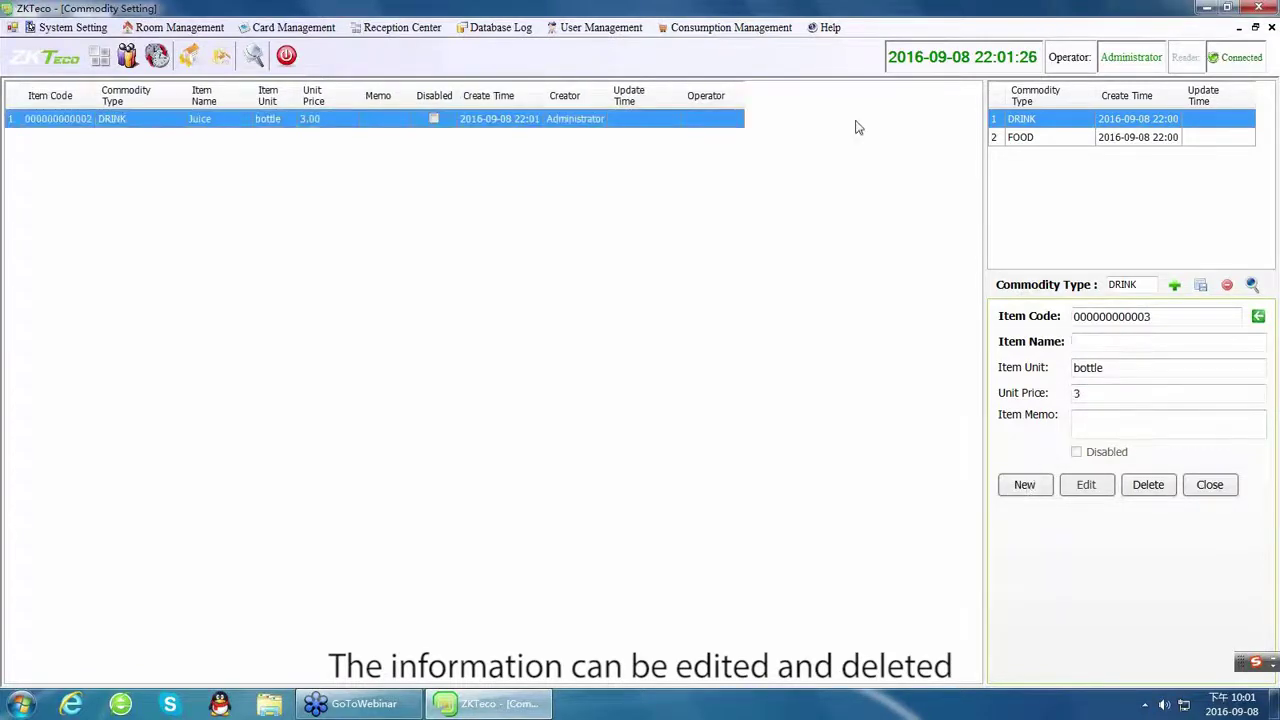
Check the items listed under the FOOD and DRINK commodity types.
{"action": "left_click", "coordinate": [1047, 140]}
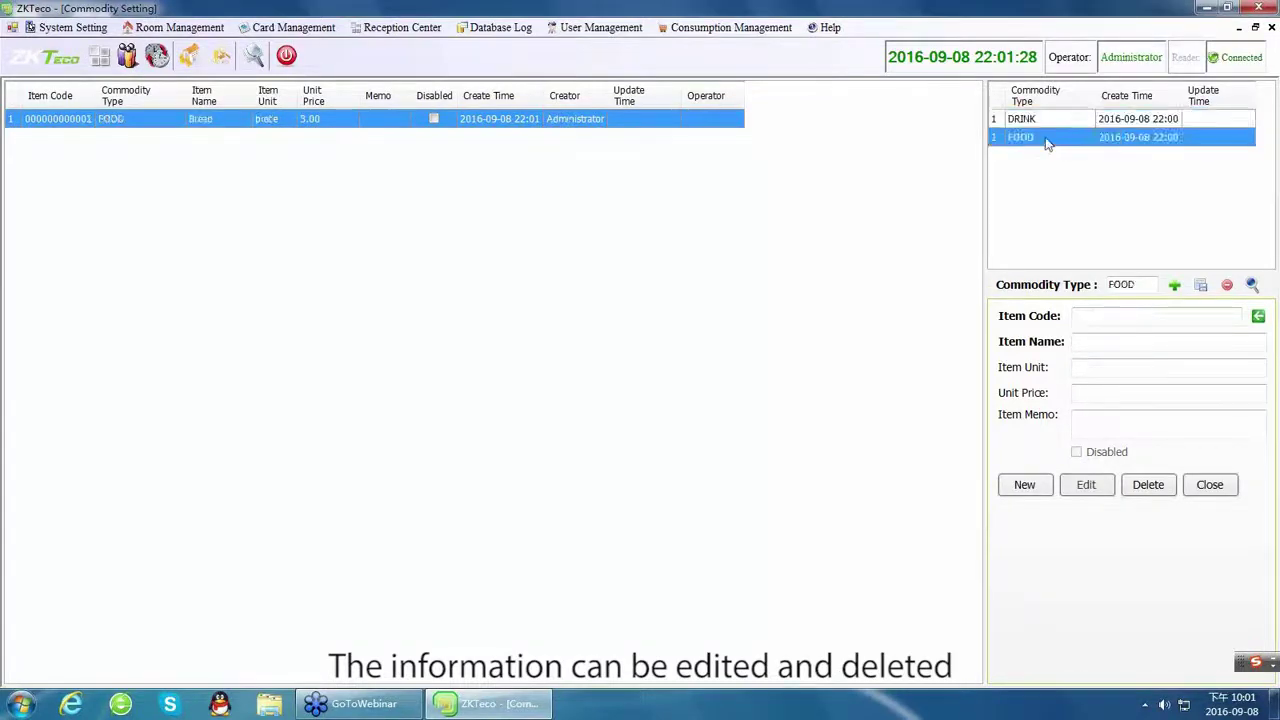
{"action": "left_click", "coordinate": [1040, 120]}
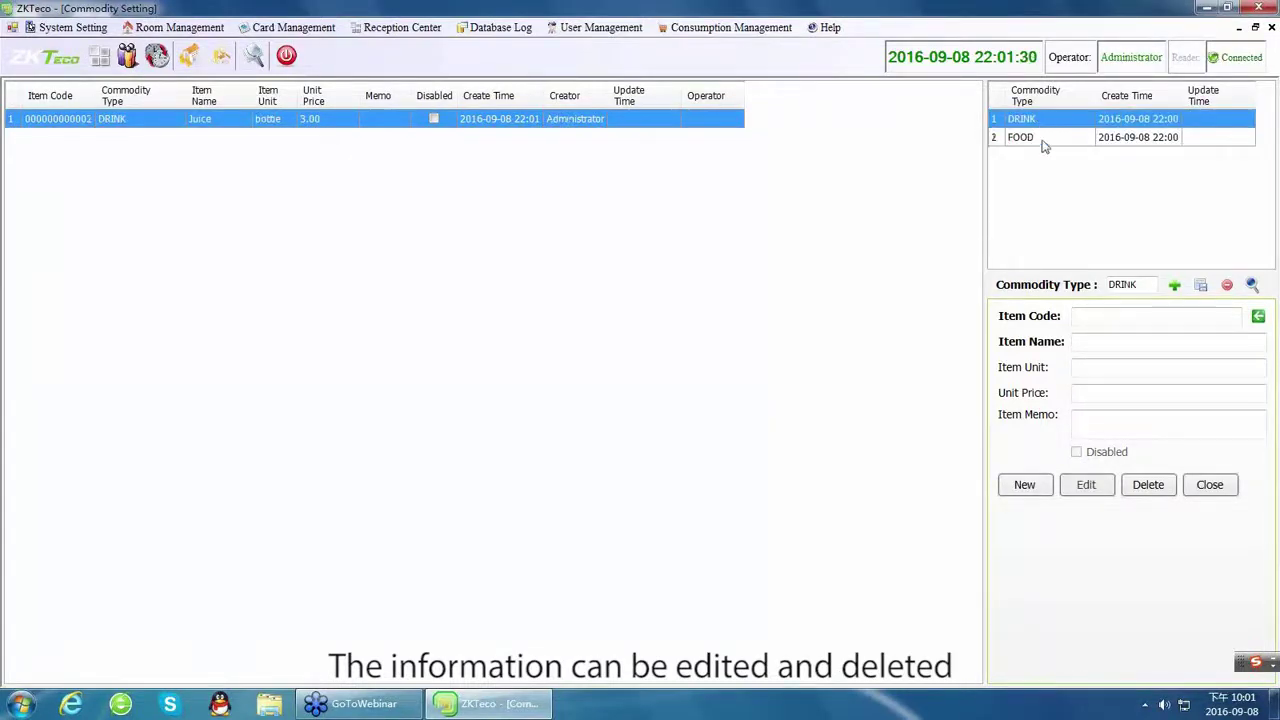
{"action": "left_click", "coordinate": [1043, 146]}
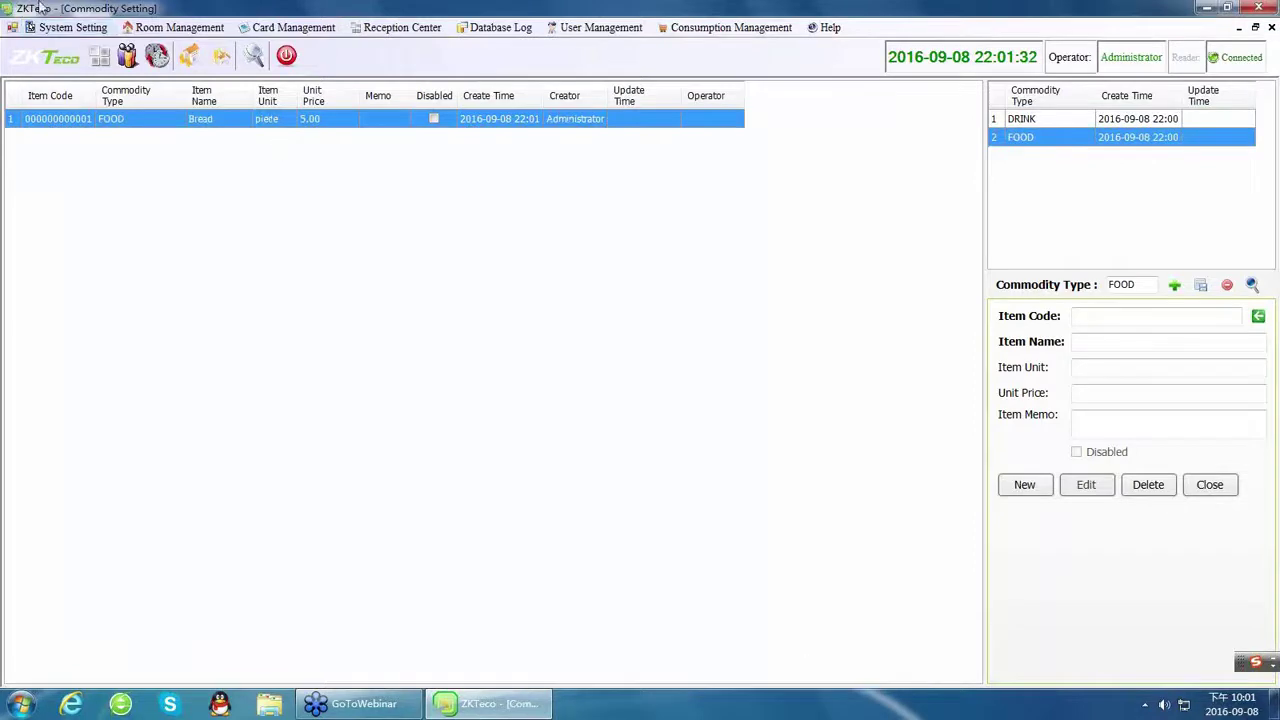
{"action": "left_click", "coordinate": [68, 27]}
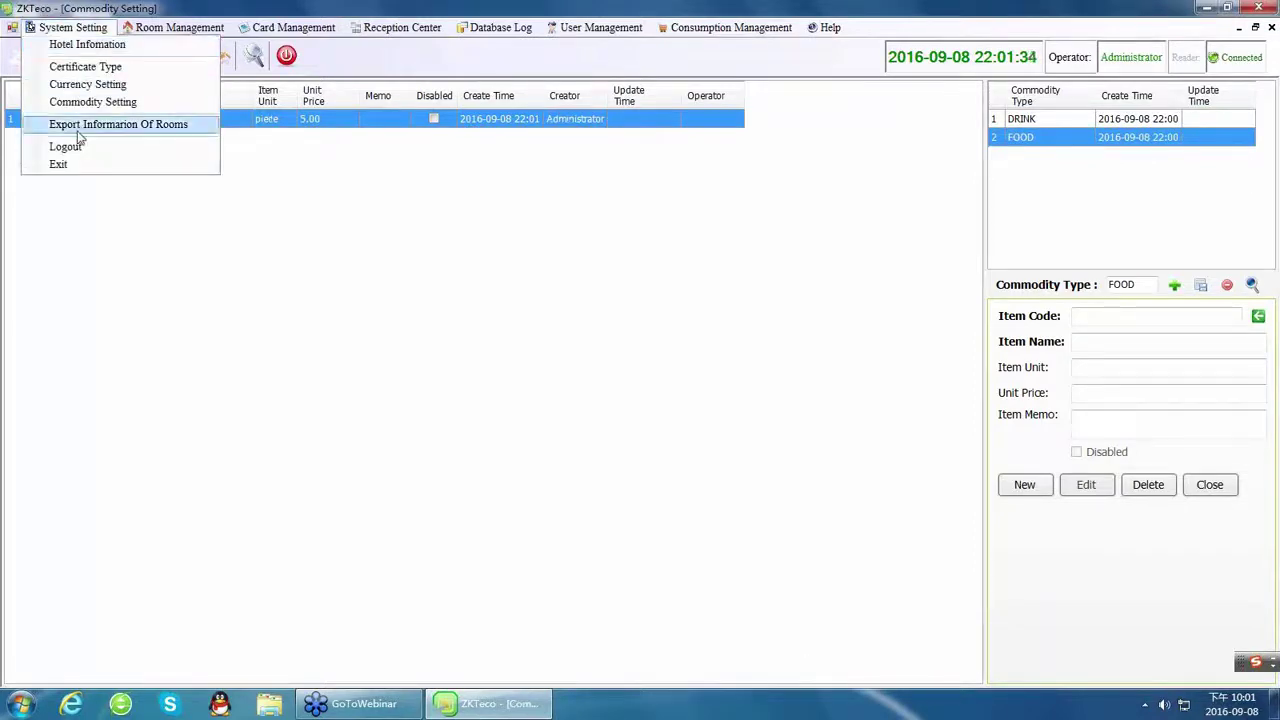
{"action": "key", "text": "Escape"}
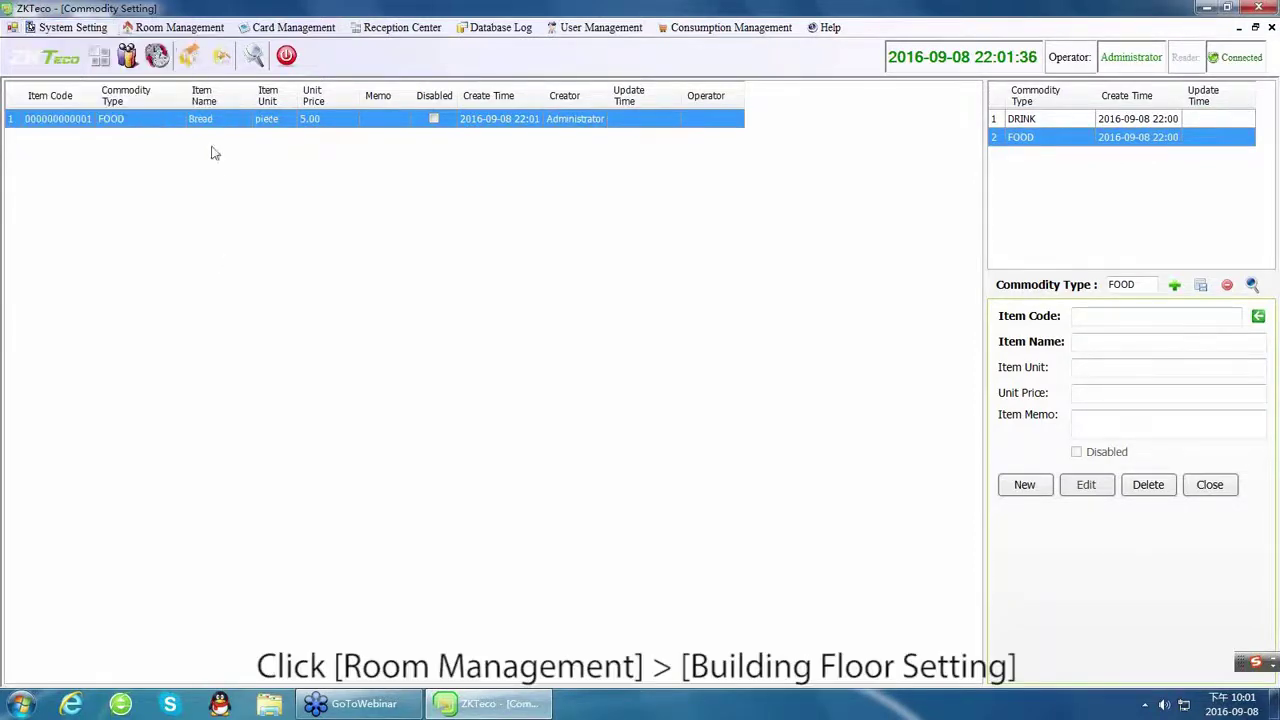
{"action": "left_click", "coordinate": [179, 27]}
In Building Floor Setting, add buildings A and B.
{"action": "left_click", "coordinate": [184, 47]}
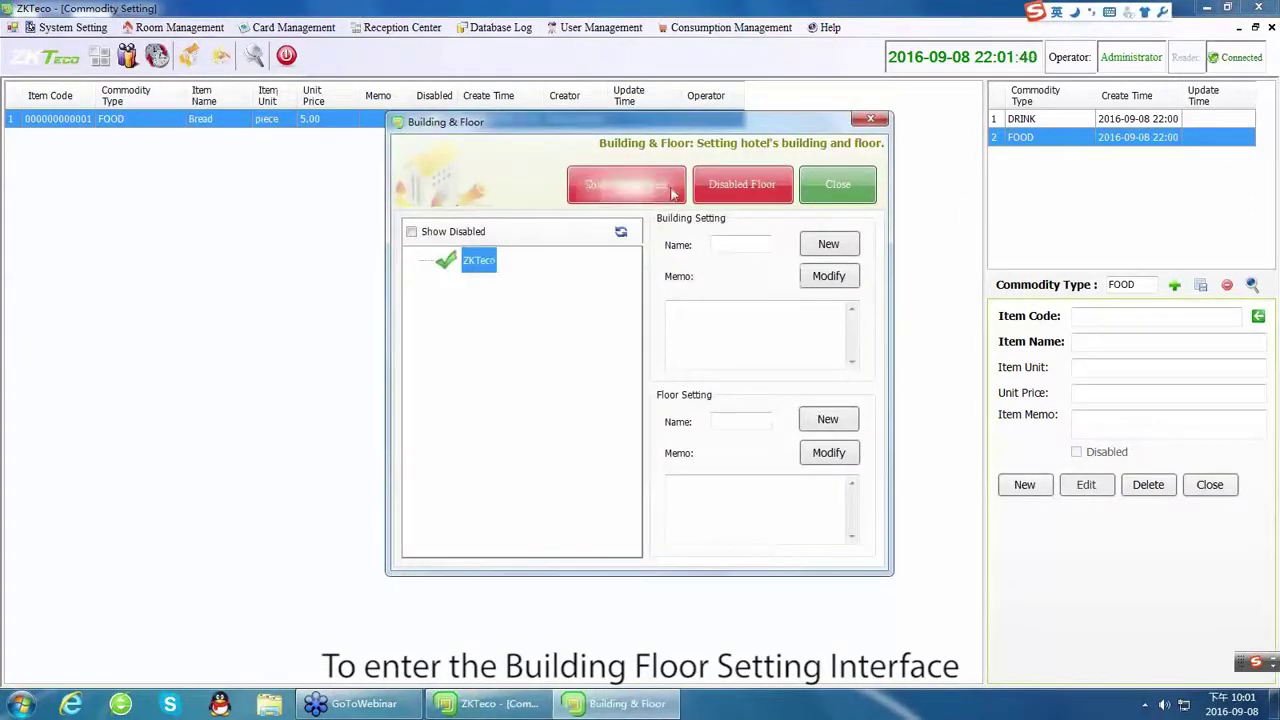
{"action": "left_click", "coordinate": [717, 245]}
{"action": "type", "text": "A"}
{"action": "left_click", "coordinate": [826, 245]}
{"action": "double_click", "coordinate": [715, 245]}
{"action": "type", "text": "B"}
{"action": "left_click", "coordinate": [826, 245]}
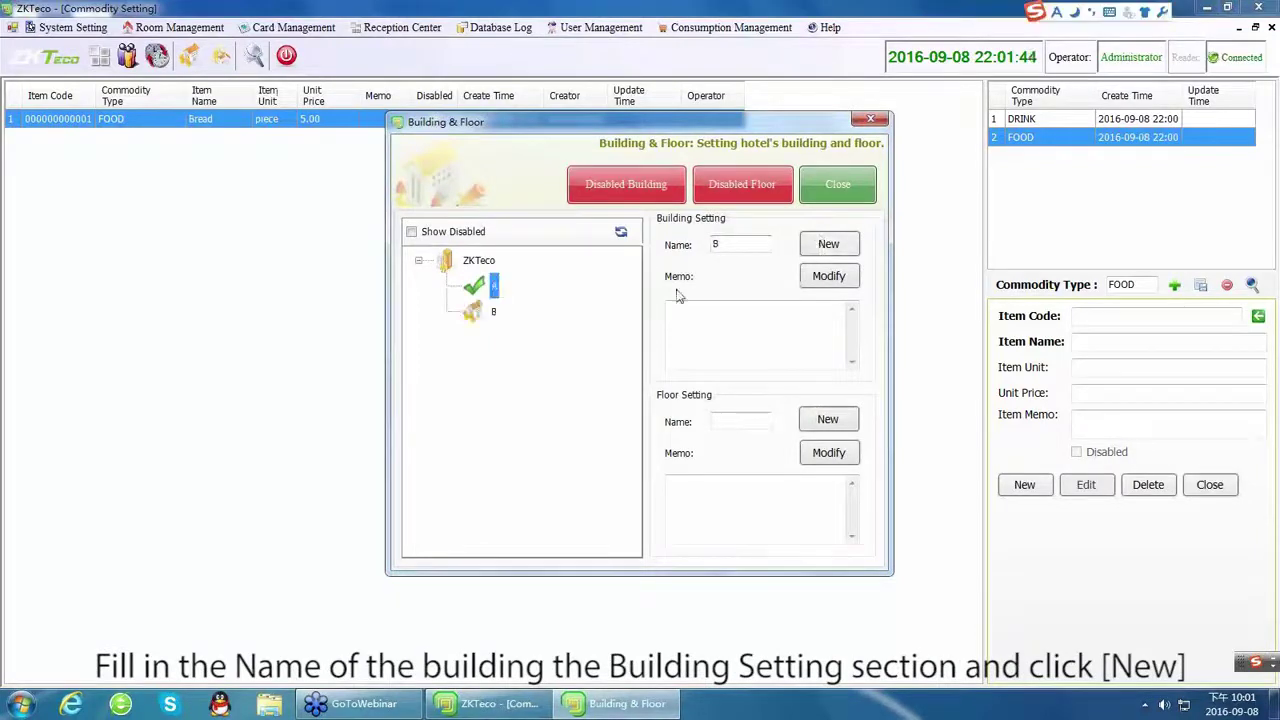
Add floors 1, 2 and 3 under building A and floor 1 under building B, then close.
{"action": "left_click", "coordinate": [737, 420]}
{"action": "type", "text": "1"}
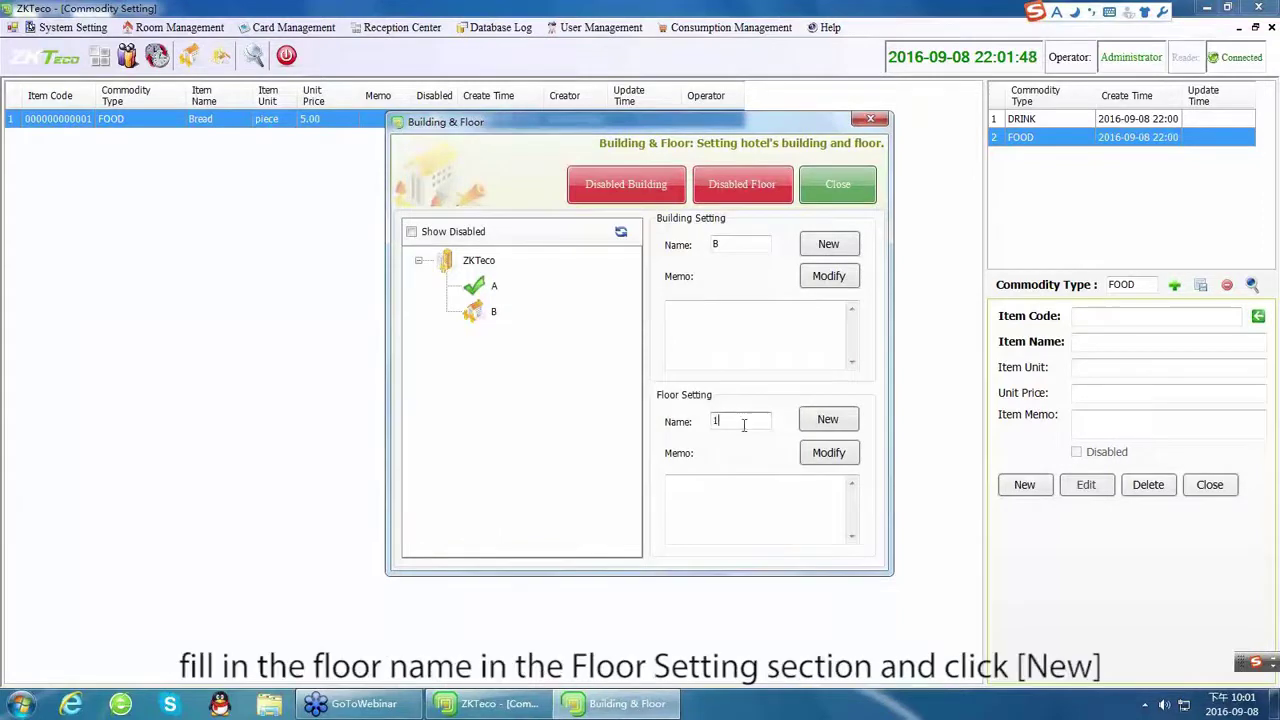
{"action": "left_click", "coordinate": [828, 420]}
{"action": "double_click", "coordinate": [715, 421]}
{"action": "type", "text": "2"}
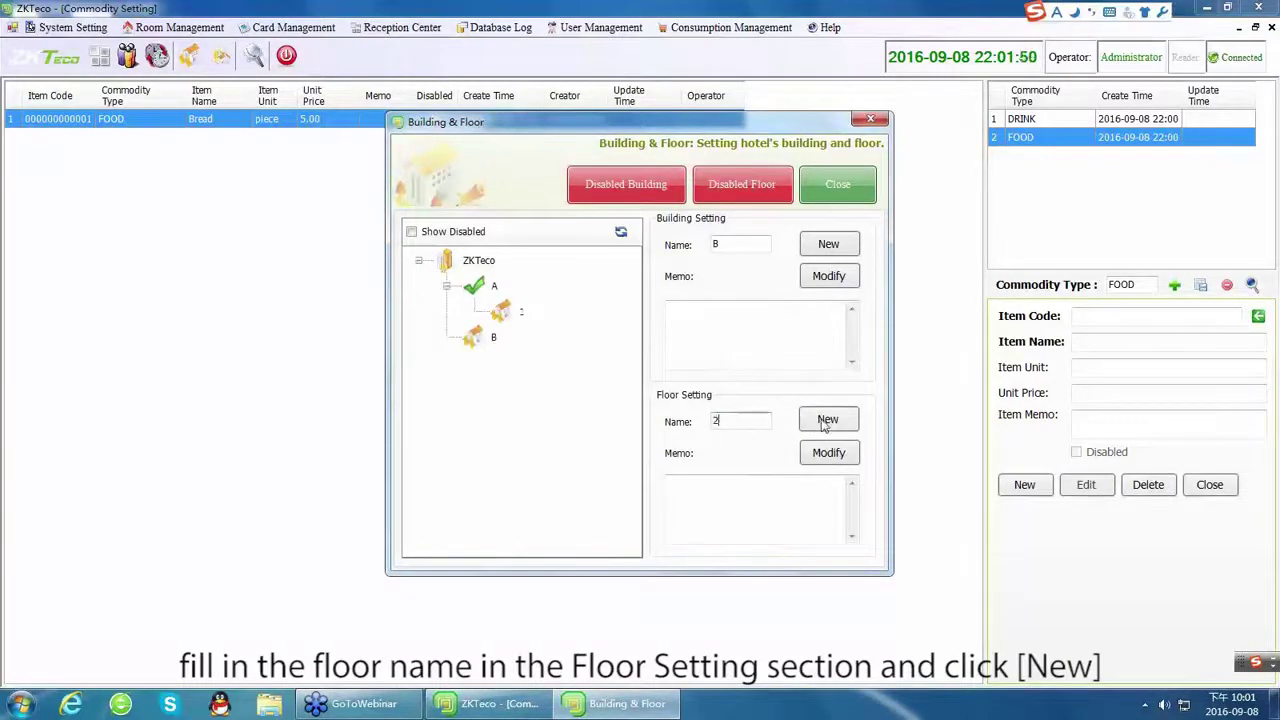
{"action": "left_click", "coordinate": [826, 422]}
{"action": "double_click", "coordinate": [715, 421]}
{"action": "type", "text": "3"}
{"action": "left_click", "coordinate": [838, 422]}
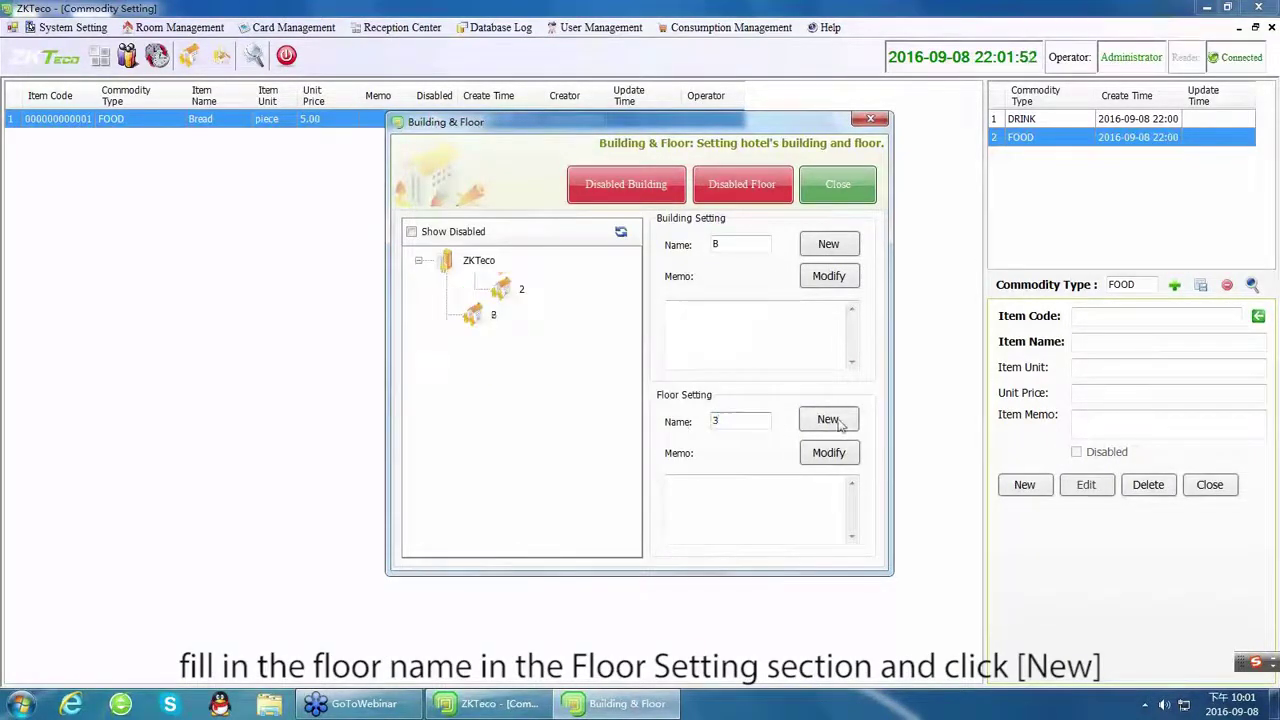
{"action": "double_click", "coordinate": [714, 421]}
{"action": "type", "text": "1"}
{"action": "left_click", "coordinate": [828, 419]}
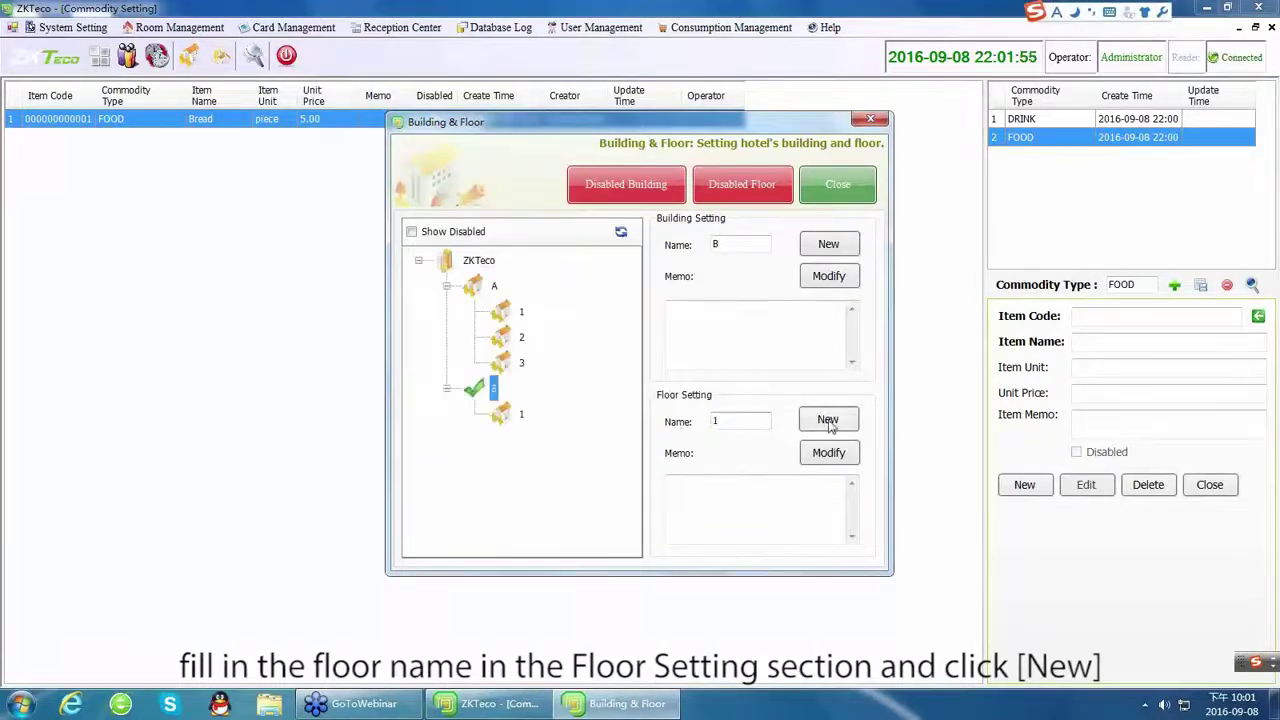
{"action": "left_click", "coordinate": [830, 190]}
{"action": "left_click", "coordinate": [146, 30]}
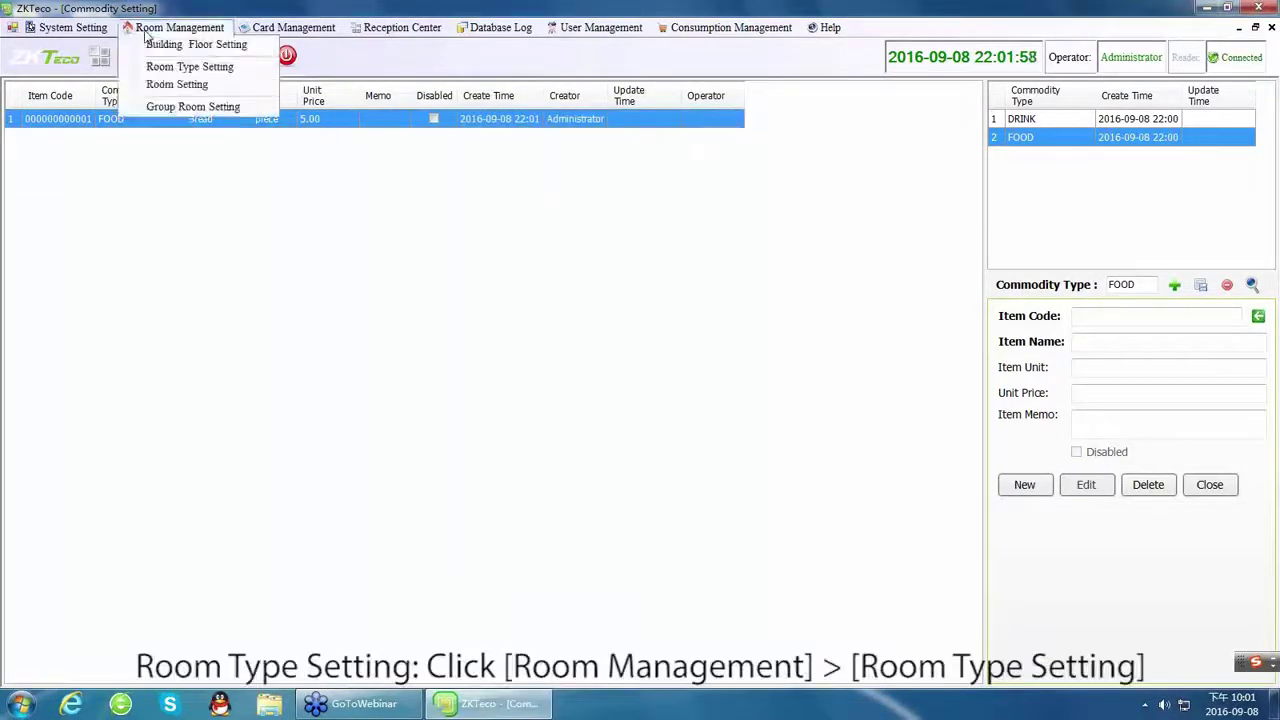
Create a Single room type: price 100, deposit 100, hourly 20, overtime 2510, 1 bed.
{"action": "left_click", "coordinate": [178, 70]}
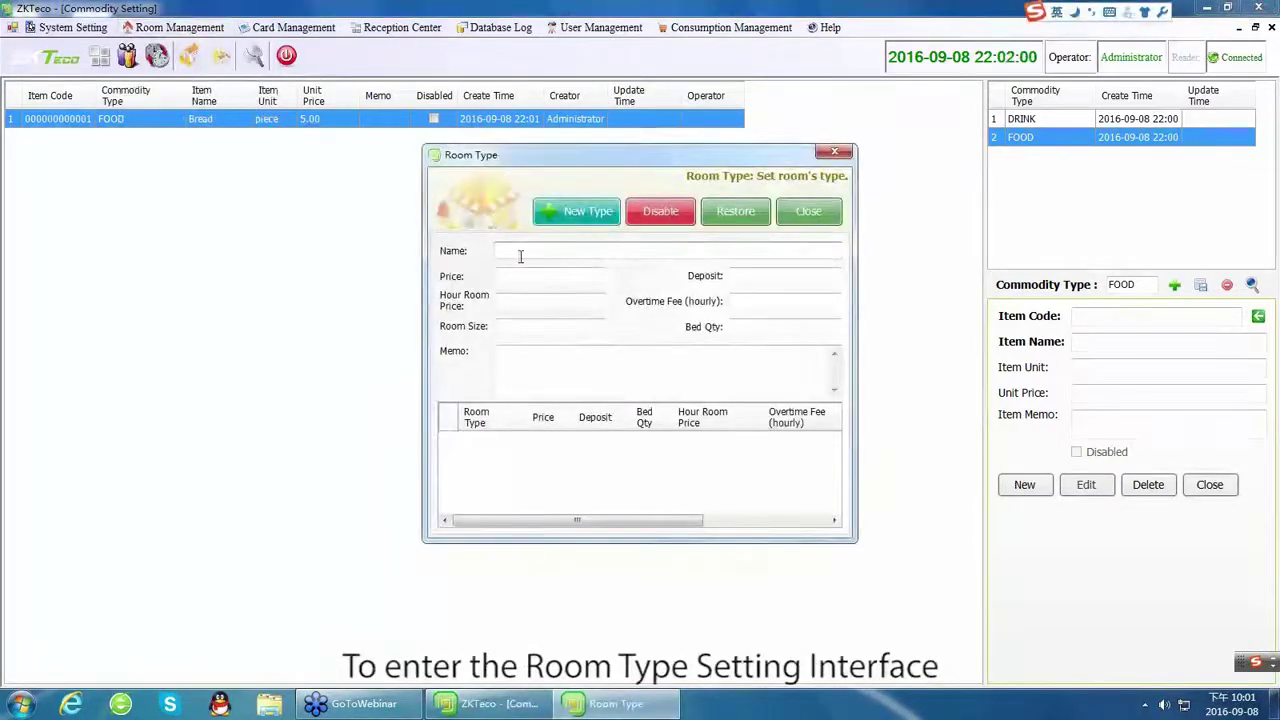
{"action": "type", "text": "Single"}
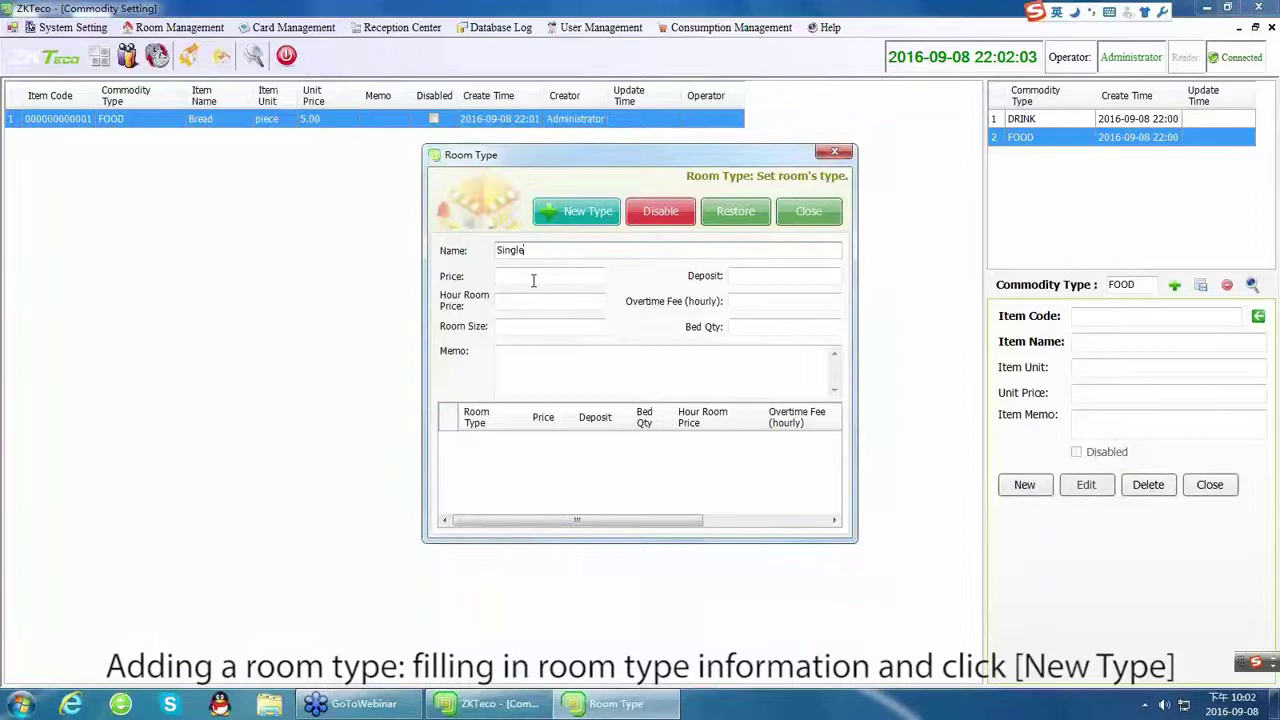
{"action": "left_click", "coordinate": [533, 280]}
{"action": "type", "text": "100"}
{"action": "left_click", "coordinate": [751, 283]}
{"action": "type", "text": "100"}
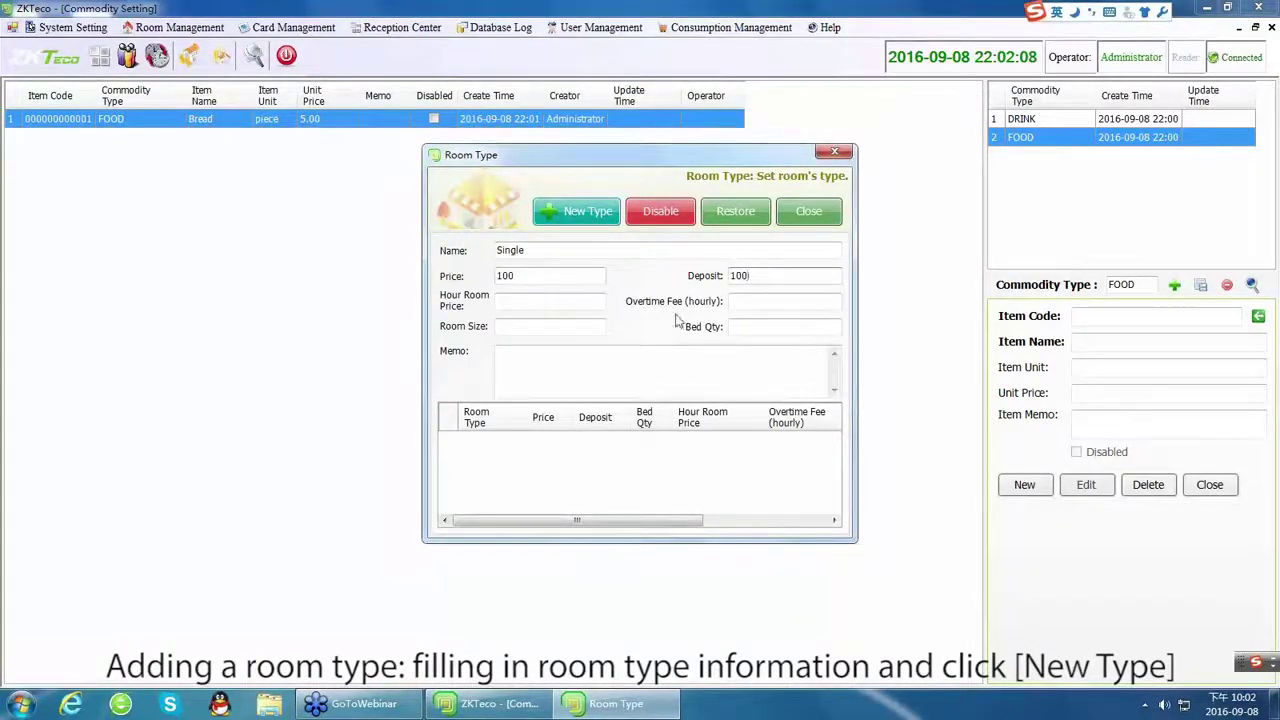
{"action": "left_click", "coordinate": [521, 305]}
{"action": "type", "text": "20"}
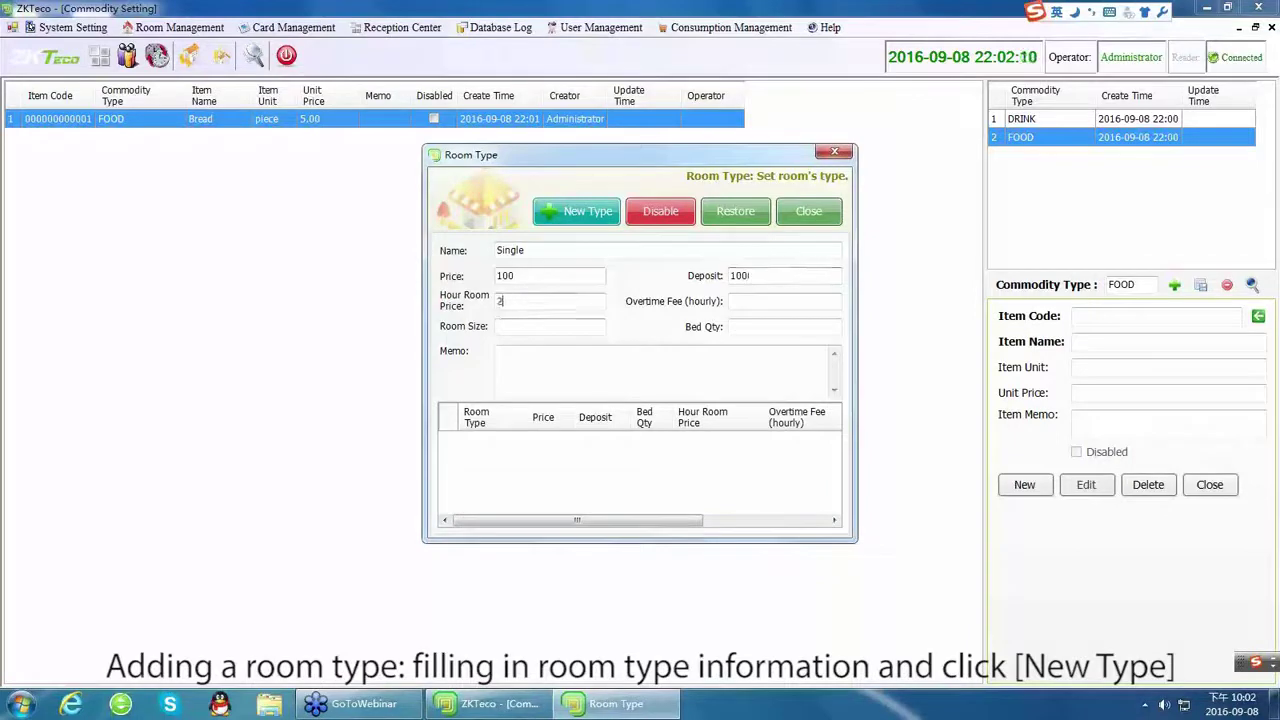
{"action": "left_click", "coordinate": [747, 303]}
{"action": "type", "text": "25"}
{"action": "type", "text": "10"}
{"action": "left_click", "coordinate": [769, 329]}
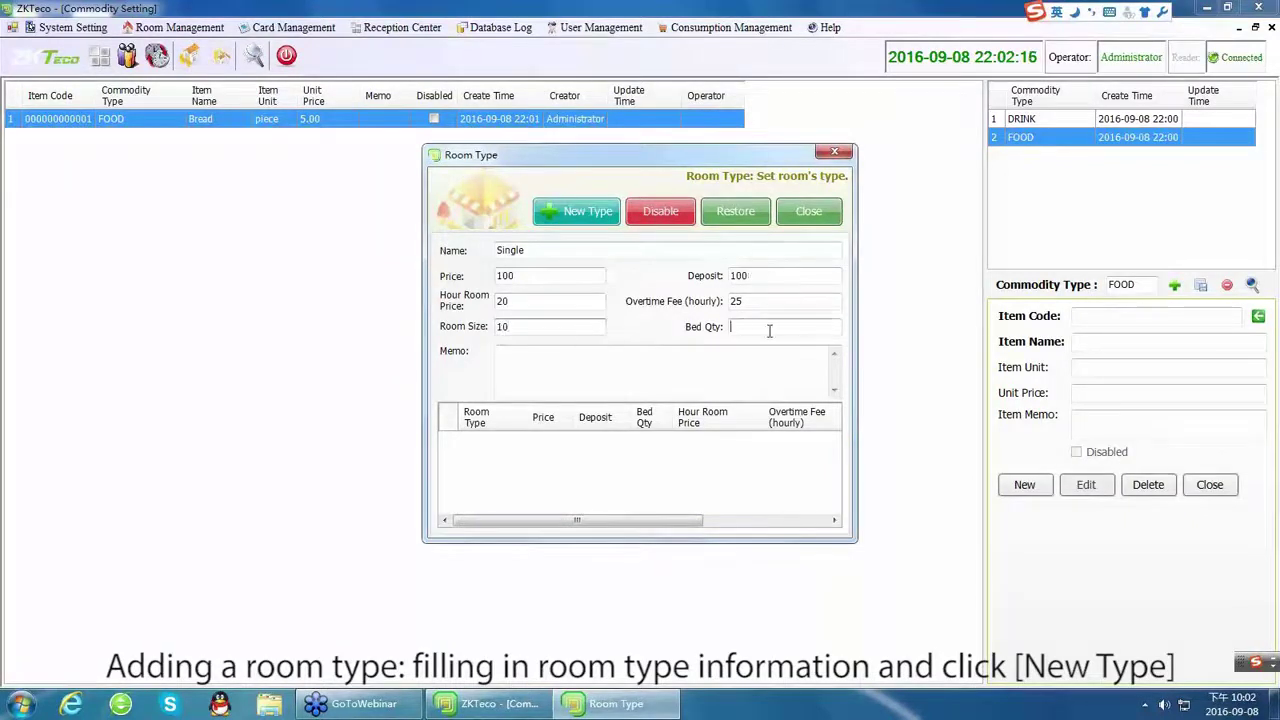
{"action": "type", "text": "1"}
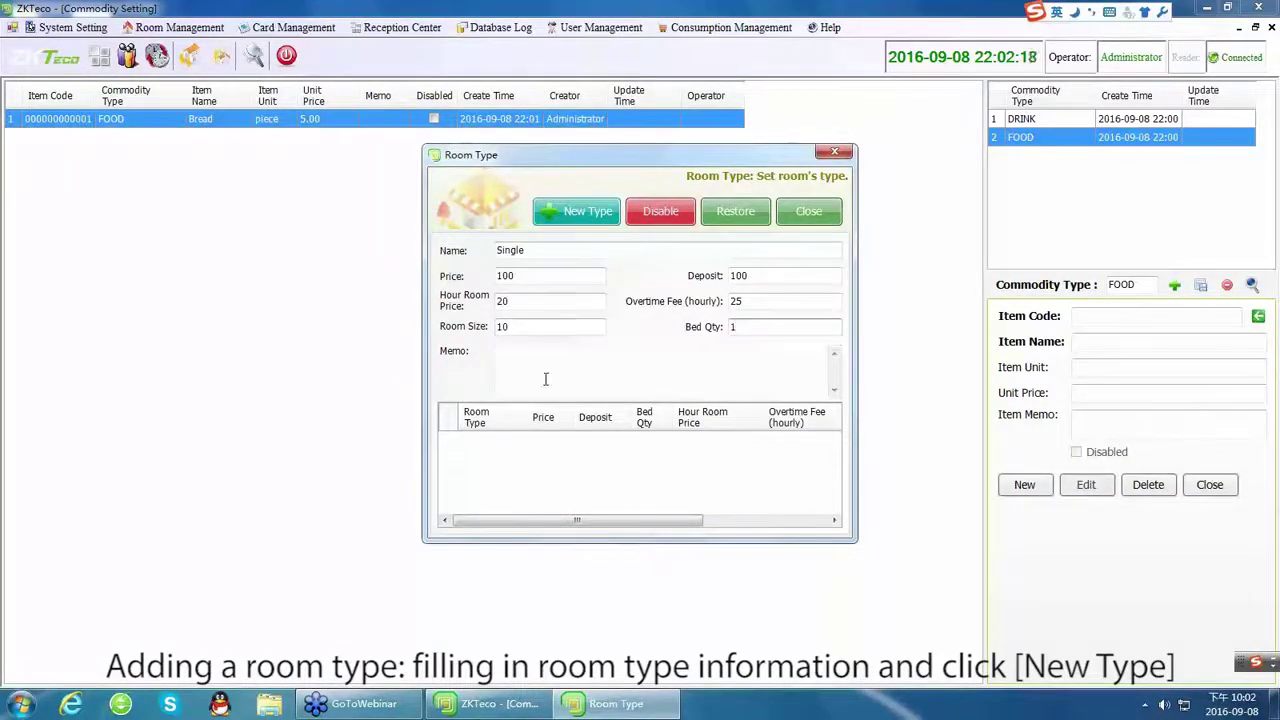
{"action": "left_click", "coordinate": [576, 216]}
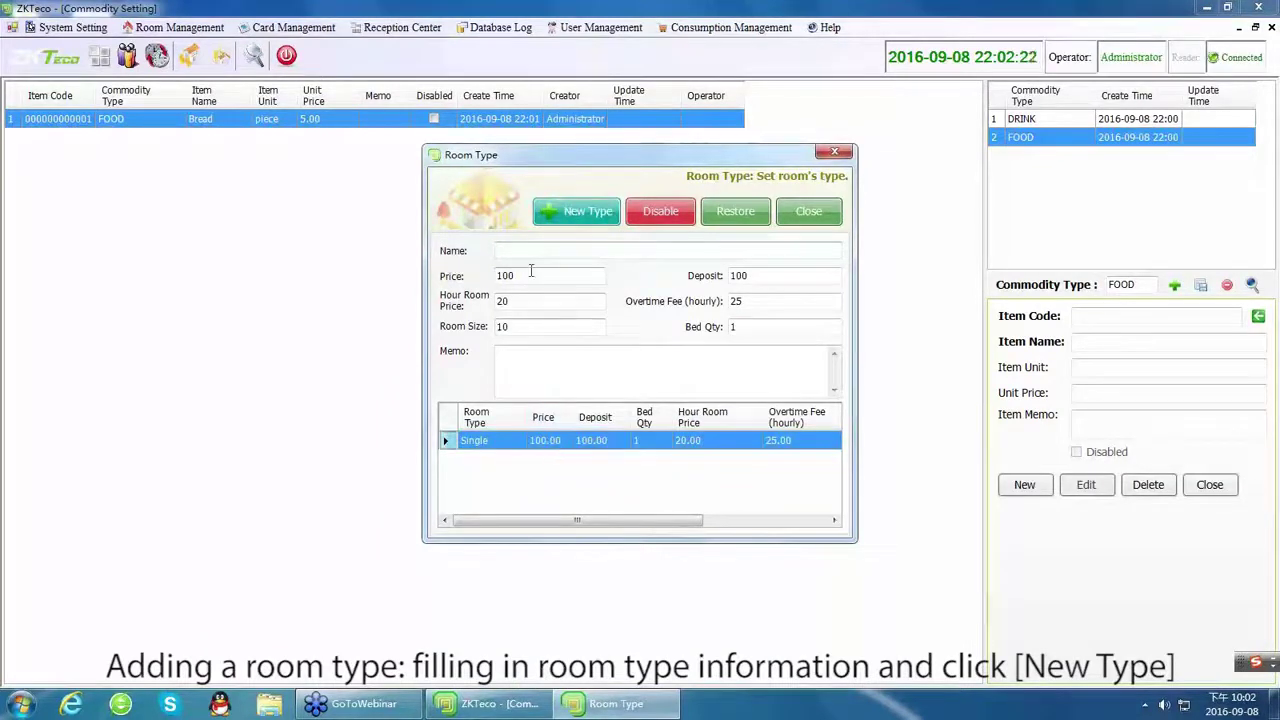
Start a VIP ROOM room type with price 300 and deposit 300.
{"action": "left_click", "coordinate": [505, 249]}
{"action": "type", "text": "VIP"}
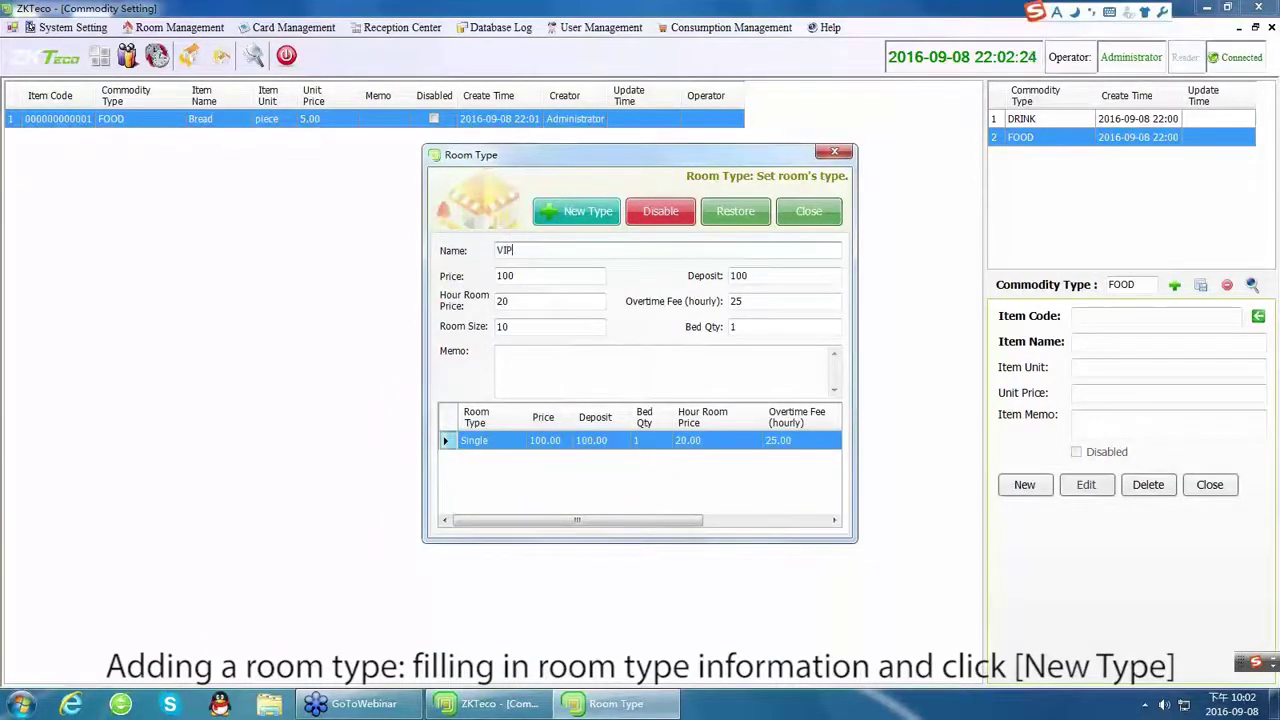
{"action": "type", "text": " ROOM"}
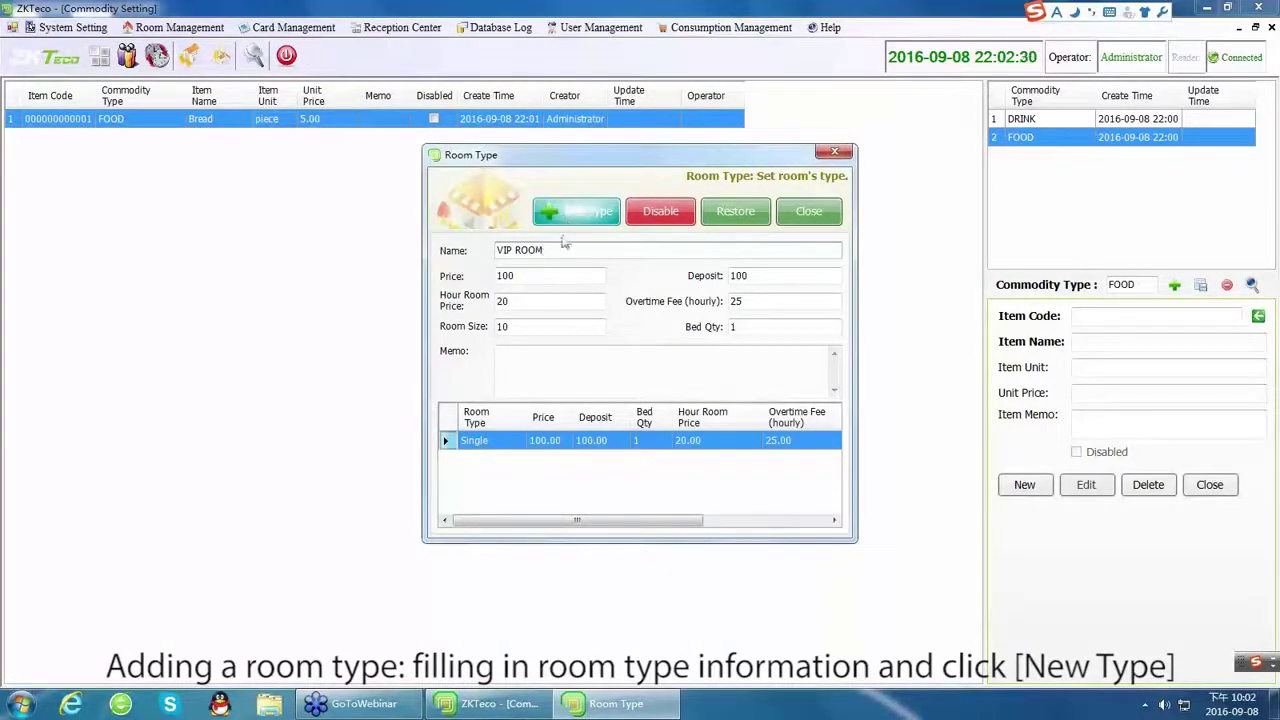
{"action": "double_click", "coordinate": [523, 278]}
{"action": "type", "text": "300"}
{"action": "double_click", "coordinate": [740, 276]}
{"action": "type", "text": "300"}
Give VIP ROOM hourly price 35, overtime fee 40, 2 beds, size 20; save and close.
{"action": "double_click", "coordinate": [503, 301]}
{"action": "type", "text": "35"}
{"action": "key", "text": "Tab"}
{"action": "type", "text": "40"}
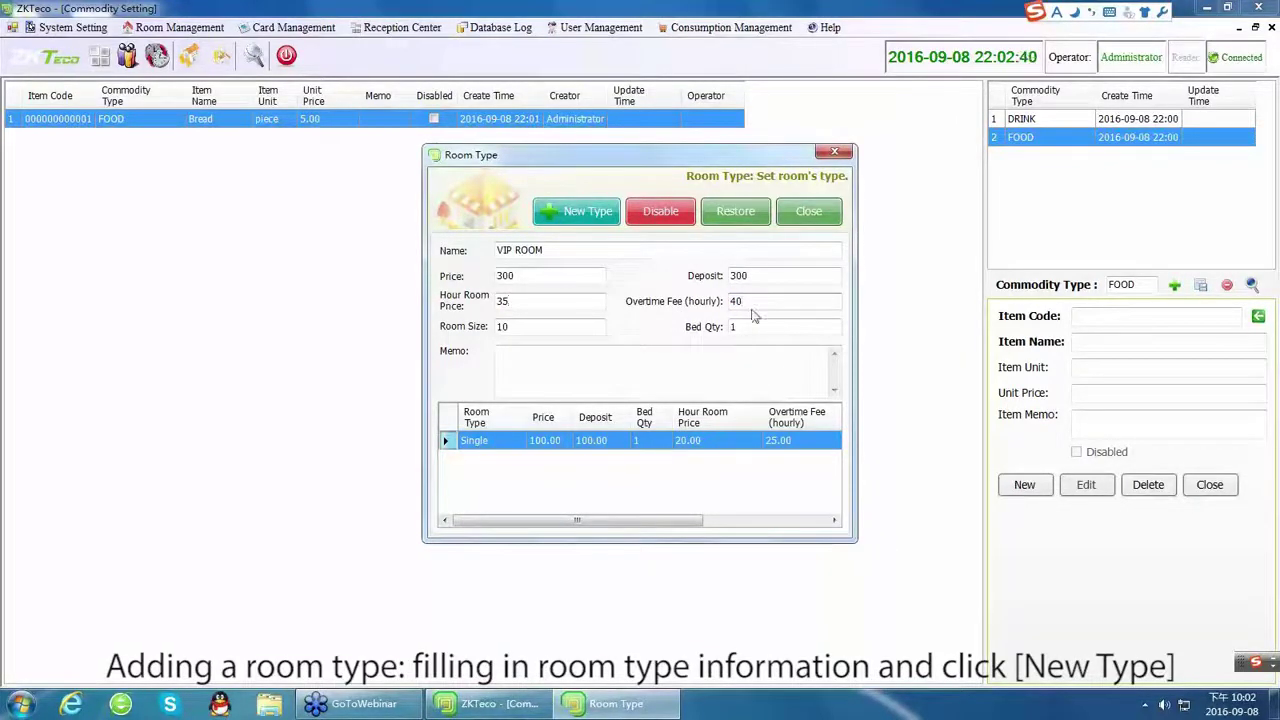
{"action": "key", "text": "Tab"}
{"action": "type", "text": "2"}
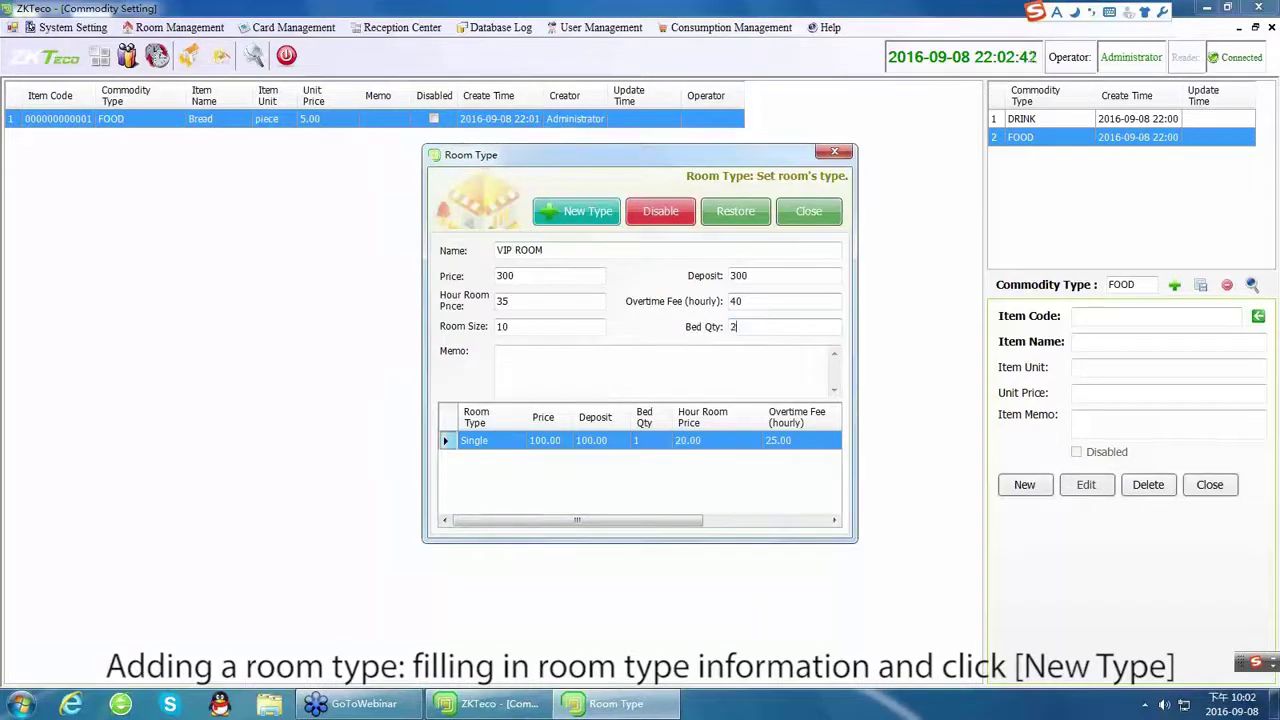
{"action": "left_click_drag", "start_coordinate": [528, 326], "coordinate": [463, 337]}
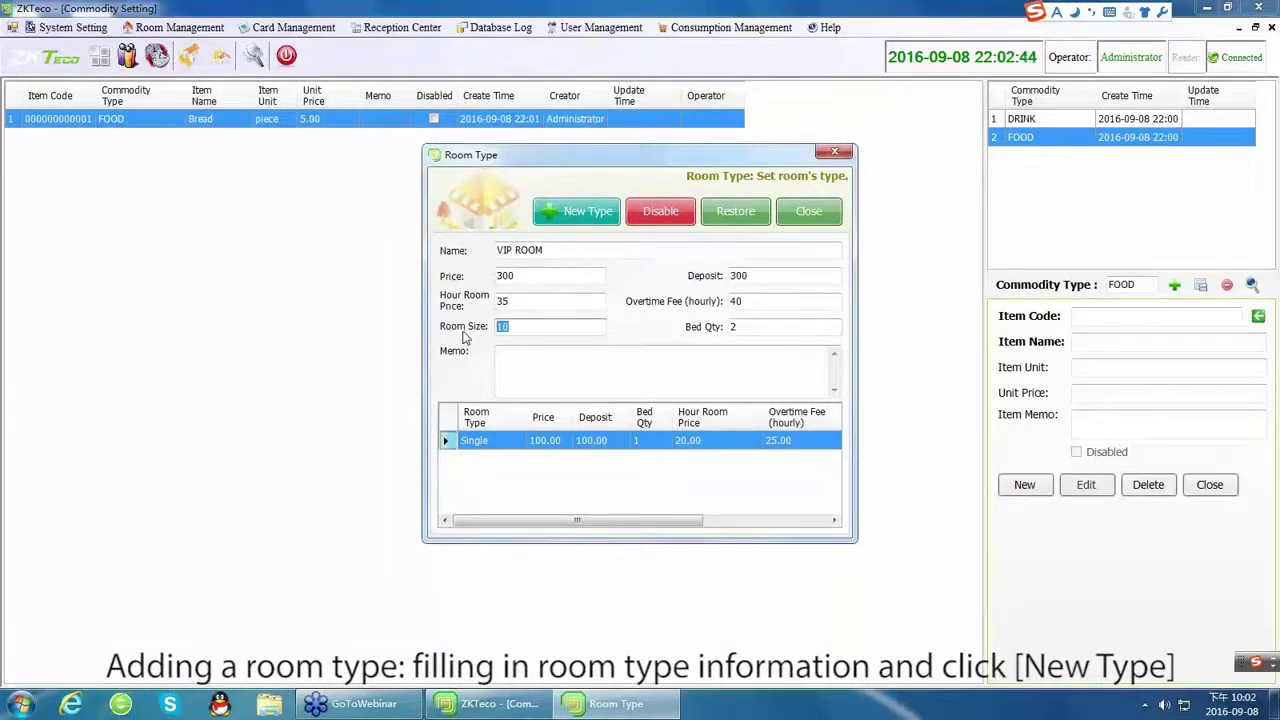
{"action": "type", "text": "20"}
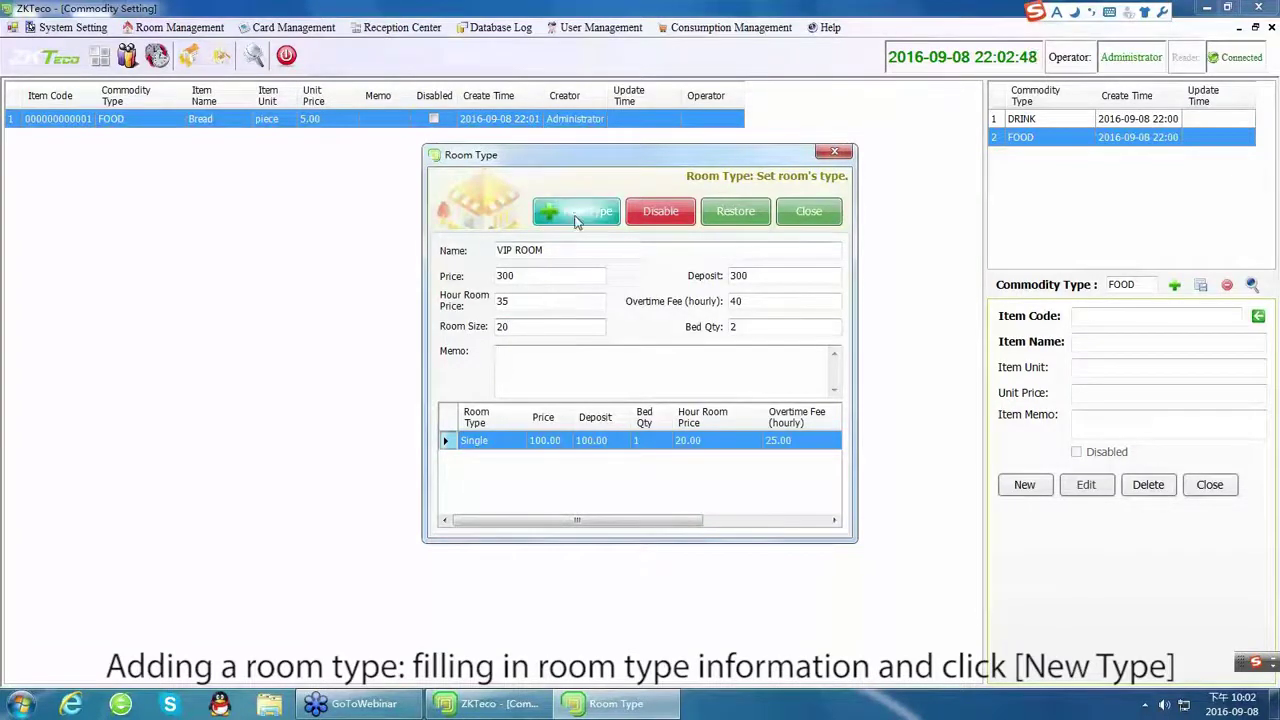
{"action": "left_click", "coordinate": [576, 221]}
{"action": "left_click", "coordinate": [482, 463]}
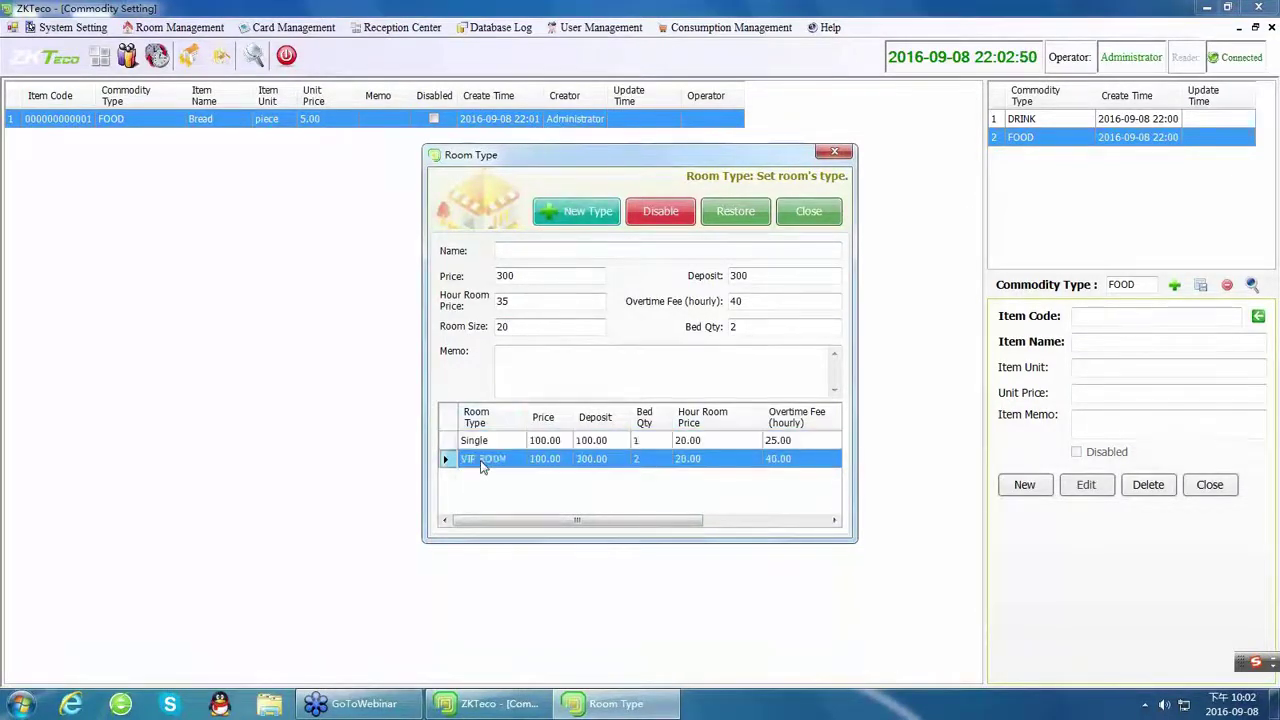
{"action": "left_click_drag", "start_coordinate": [570, 520], "coordinate": [526, 533]}
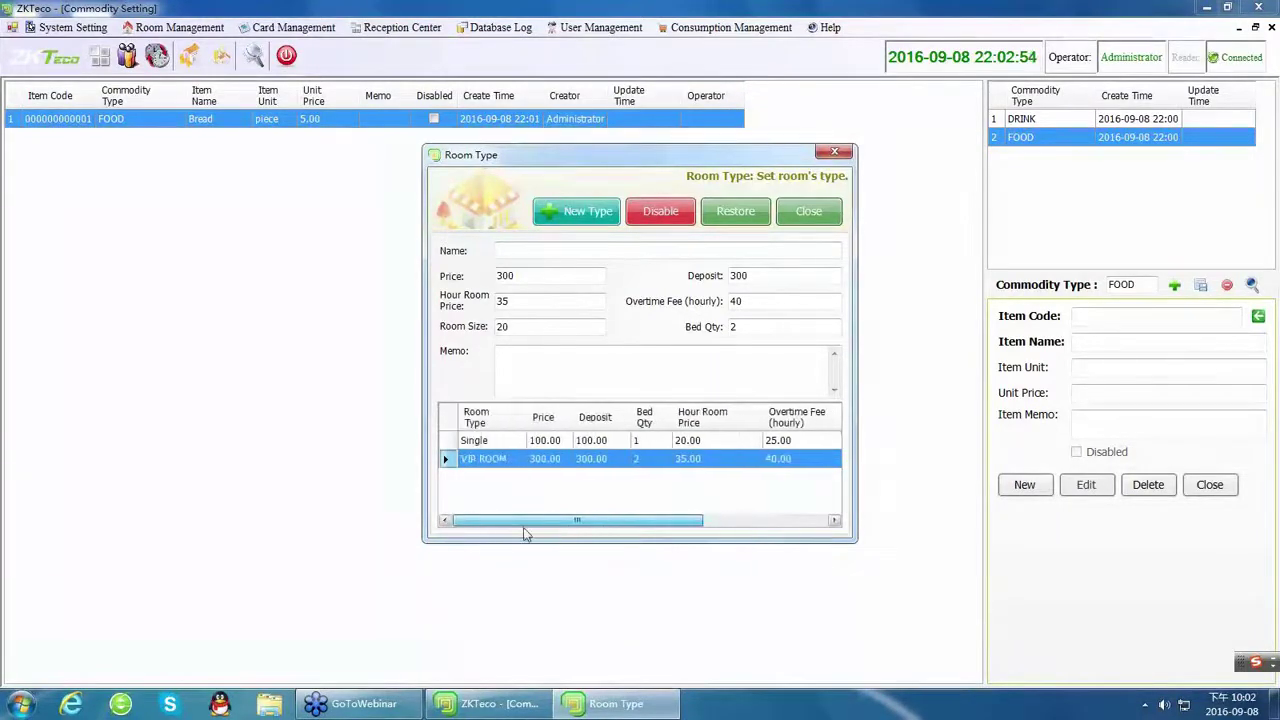
{"action": "left_click", "coordinate": [812, 214]}
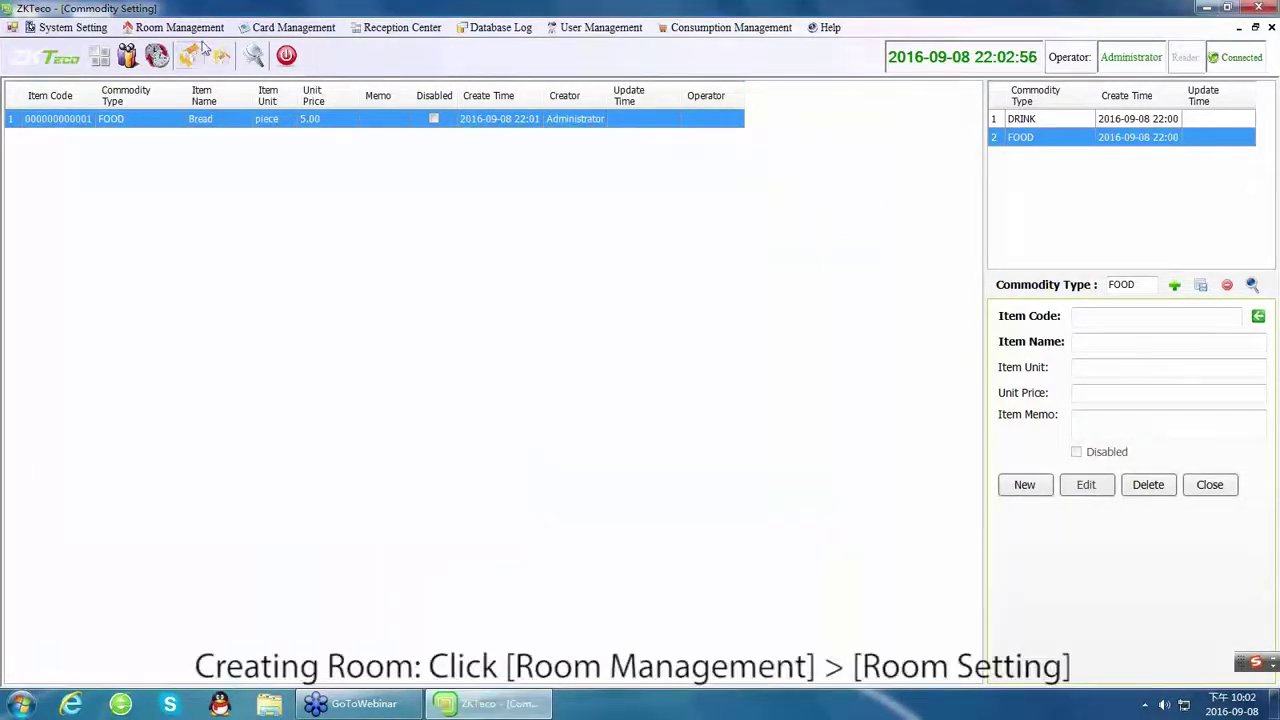
In Room Setting, select floor 1 of building A with room type Single.
{"action": "left_click", "coordinate": [175, 27]}
{"action": "left_click", "coordinate": [183, 86]}
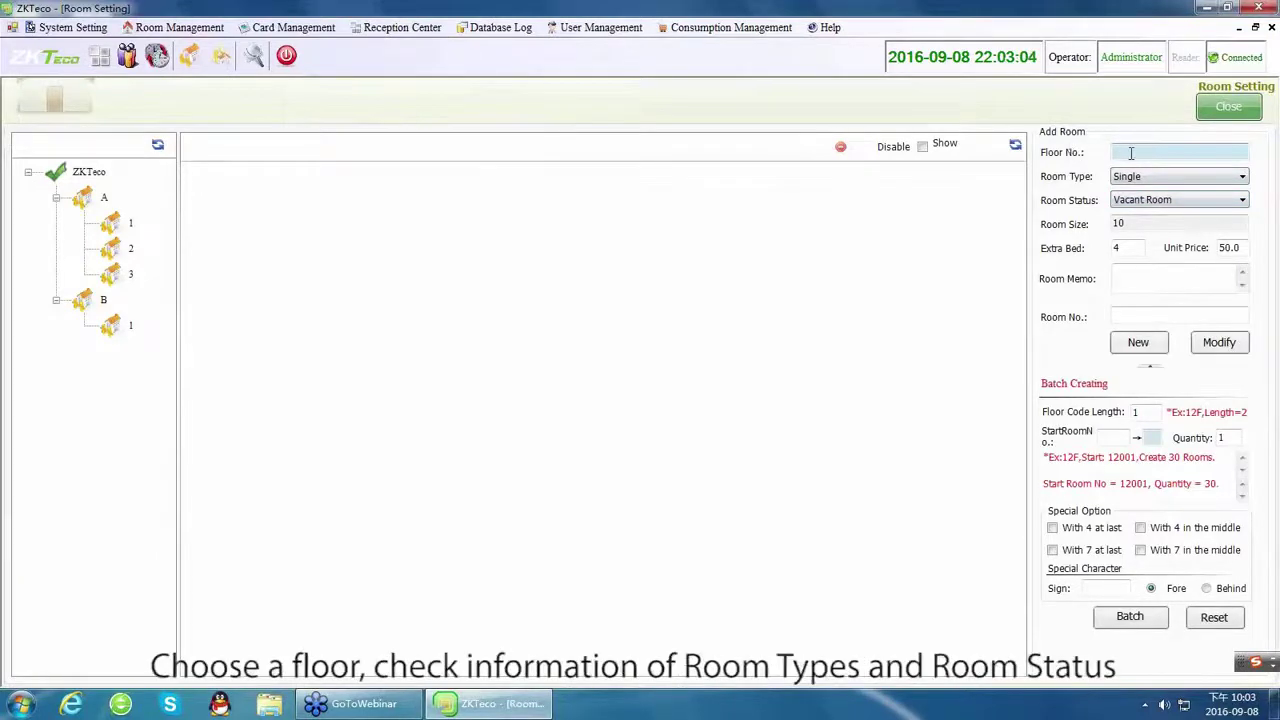
{"action": "left_click", "coordinate": [127, 227]}
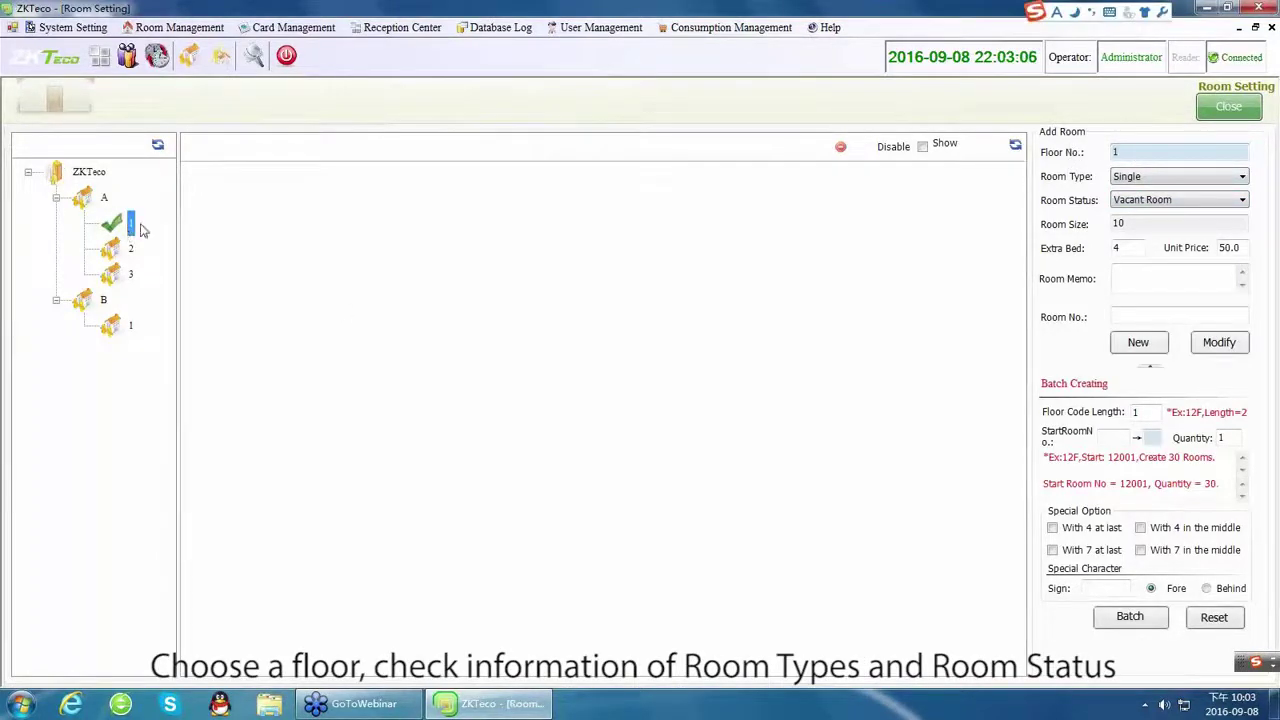
{"action": "left_click", "coordinate": [1140, 176]}
{"action": "left_click", "coordinate": [1136, 203]}
{"action": "left_click", "coordinate": [1140, 177]}
{"action": "left_click", "coordinate": [1143, 192]}
Create Single rooms 101 through 110 starting from room number 101.
{"action": "left_click", "coordinate": [1131, 276]}
{"action": "key", "text": "Tab"}
{"action": "type", "text": "101"}
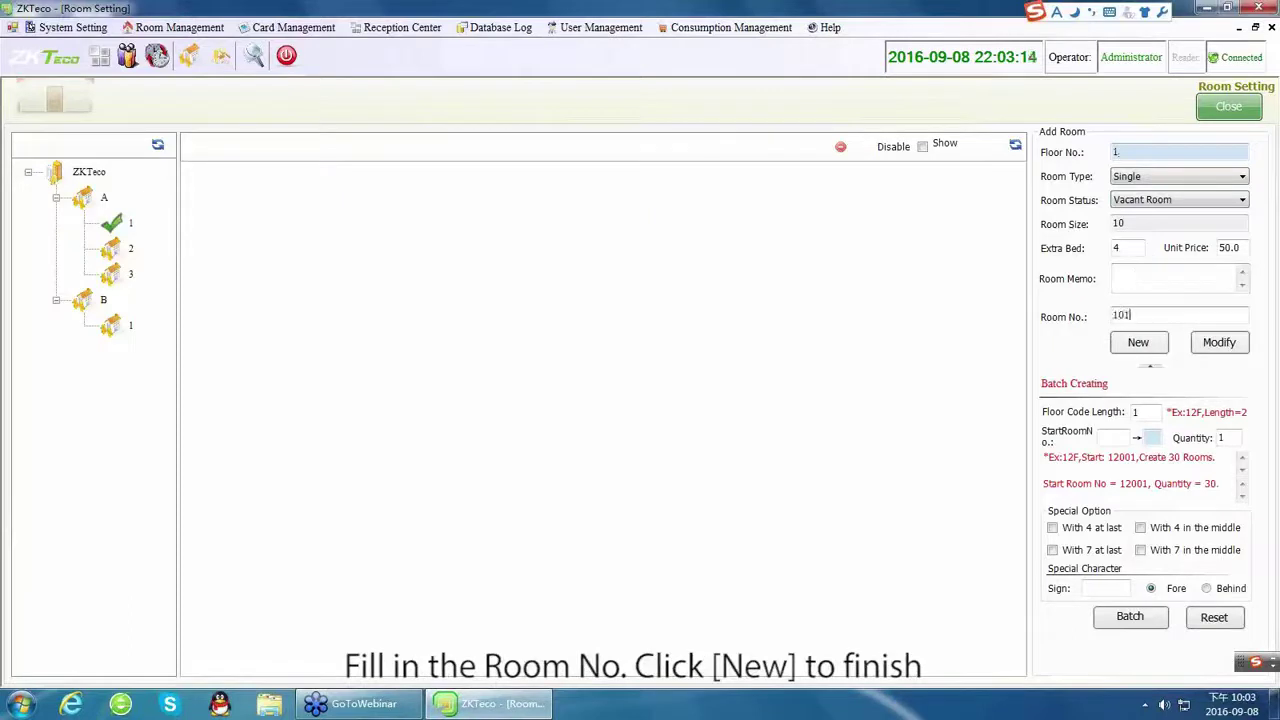
{"action": "left_click", "coordinate": [1138, 343]}
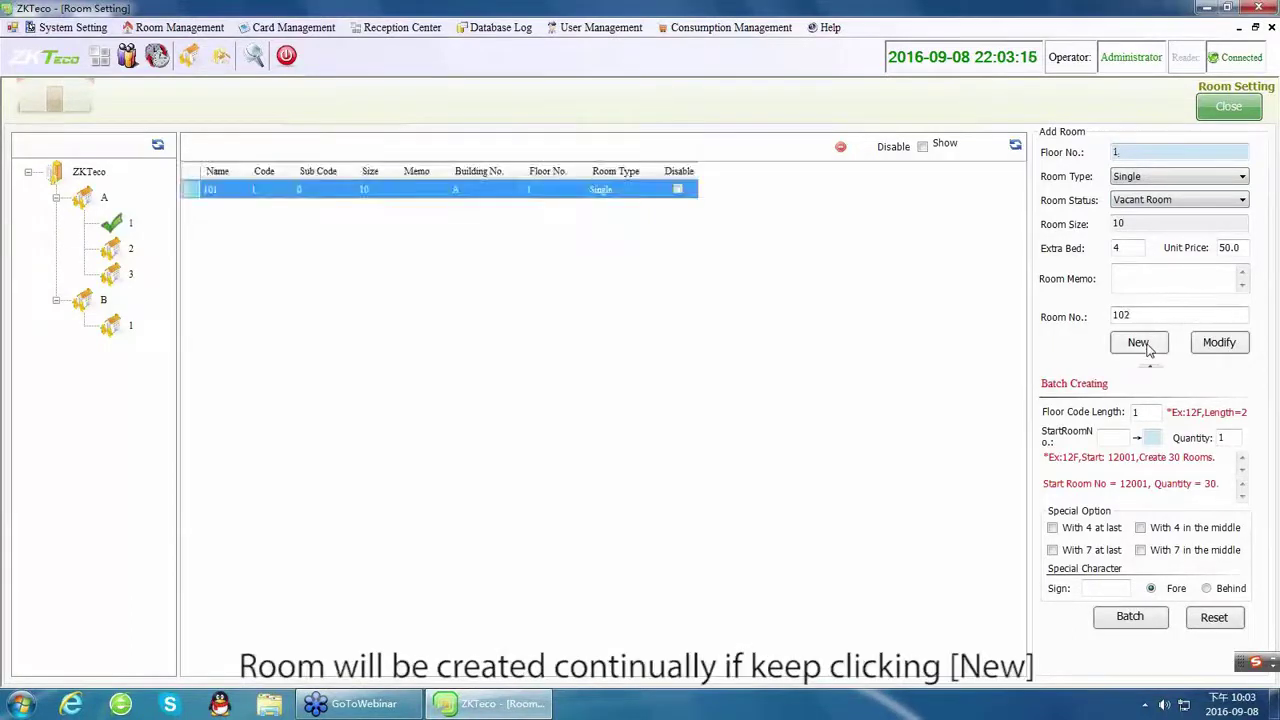
{"action": "left_click", "coordinate": [1146, 345]}
{"action": "left_click", "coordinate": [1146, 345]}
{"action": "left_click", "coordinate": [1146, 345]}
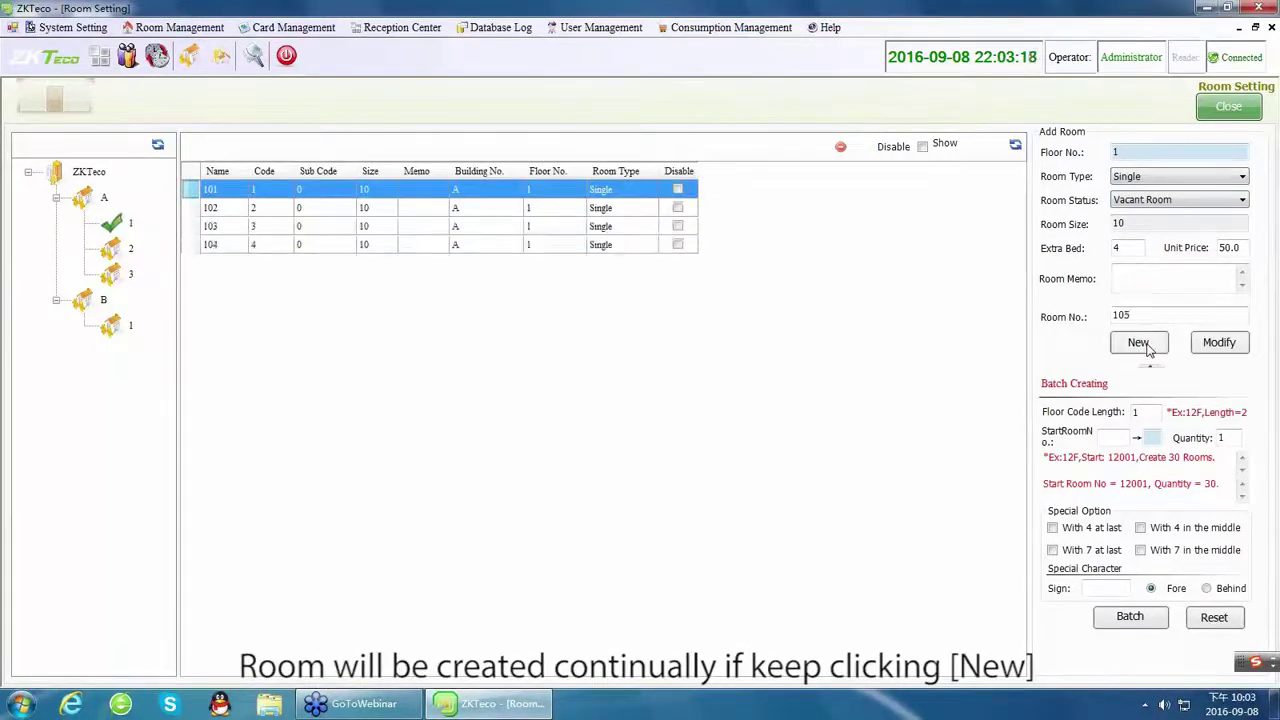
{"action": "left_click", "coordinate": [1146, 345]}
{"action": "left_click", "coordinate": [1146, 345]}
{"action": "left_click", "coordinate": [1146, 345]}
{"action": "left_click", "coordinate": [1146, 345]}
{"action": "left_click", "coordinate": [1146, 345]}
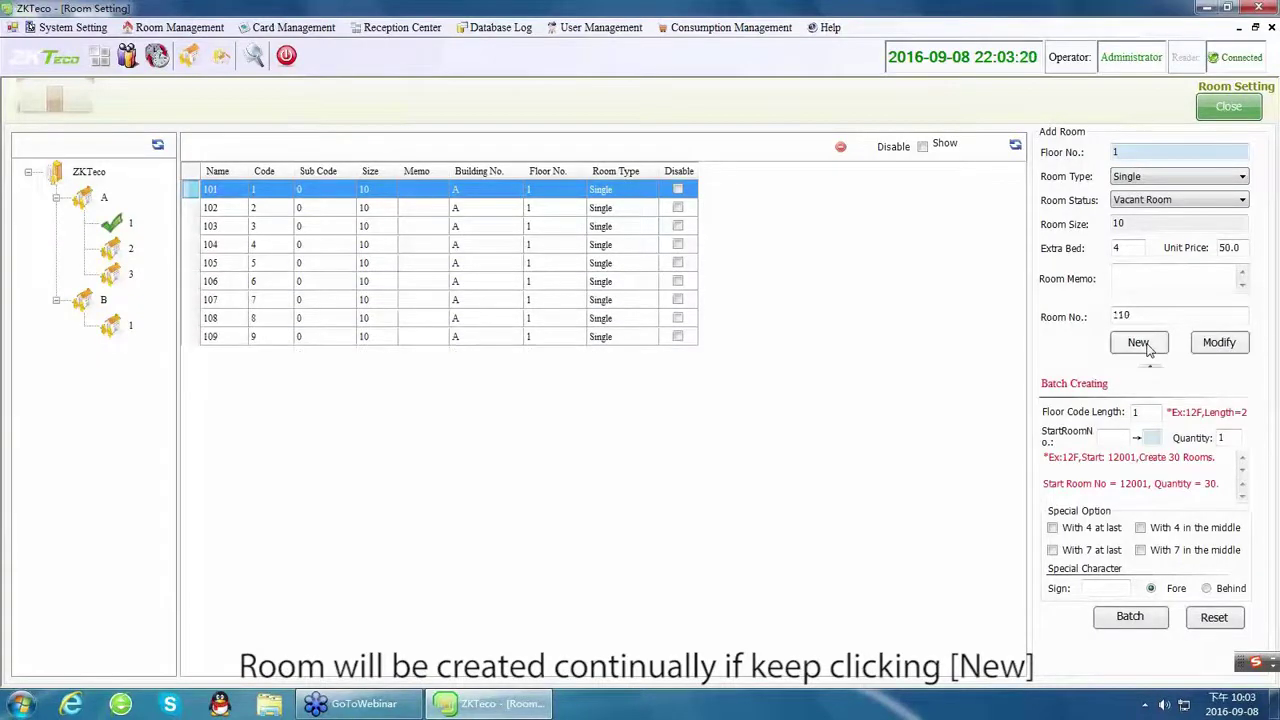
{"action": "left_click", "coordinate": [1146, 345]}
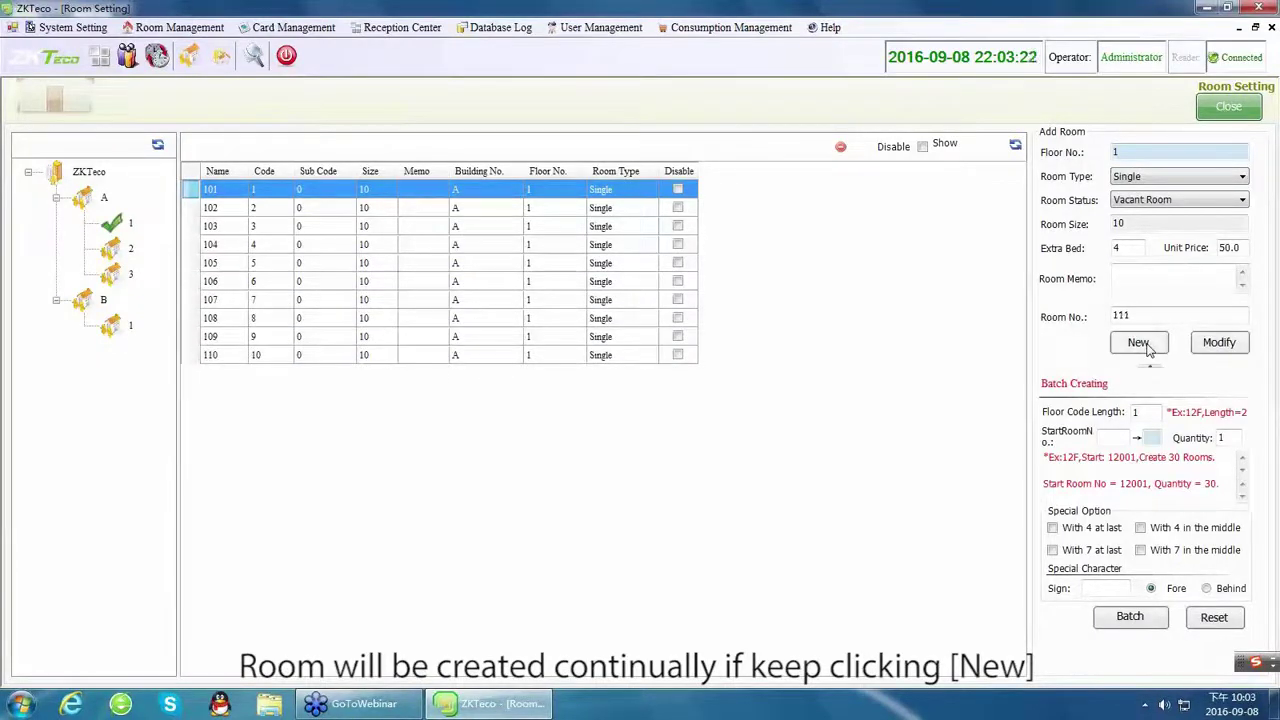
{"action": "left_click", "coordinate": [130, 248]}
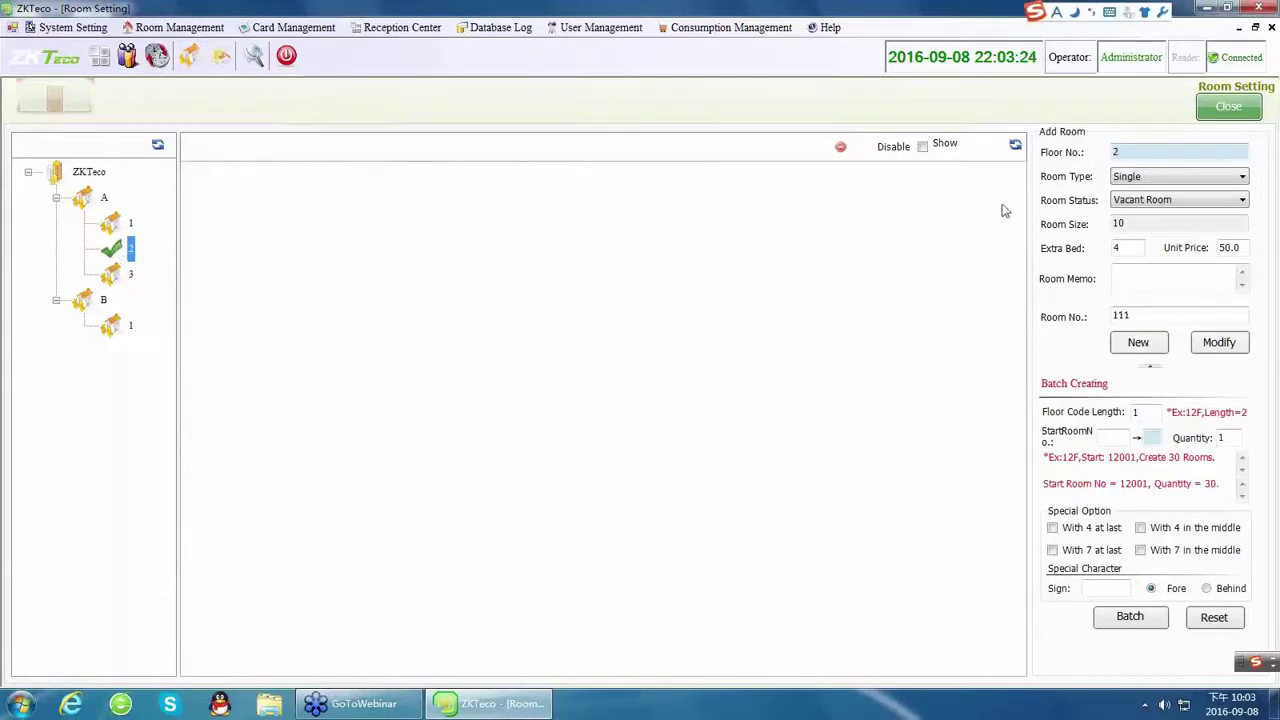
Set the batch room type to VIP ROOM with starting room number 201.
{"action": "left_click", "coordinate": [1122, 177]}
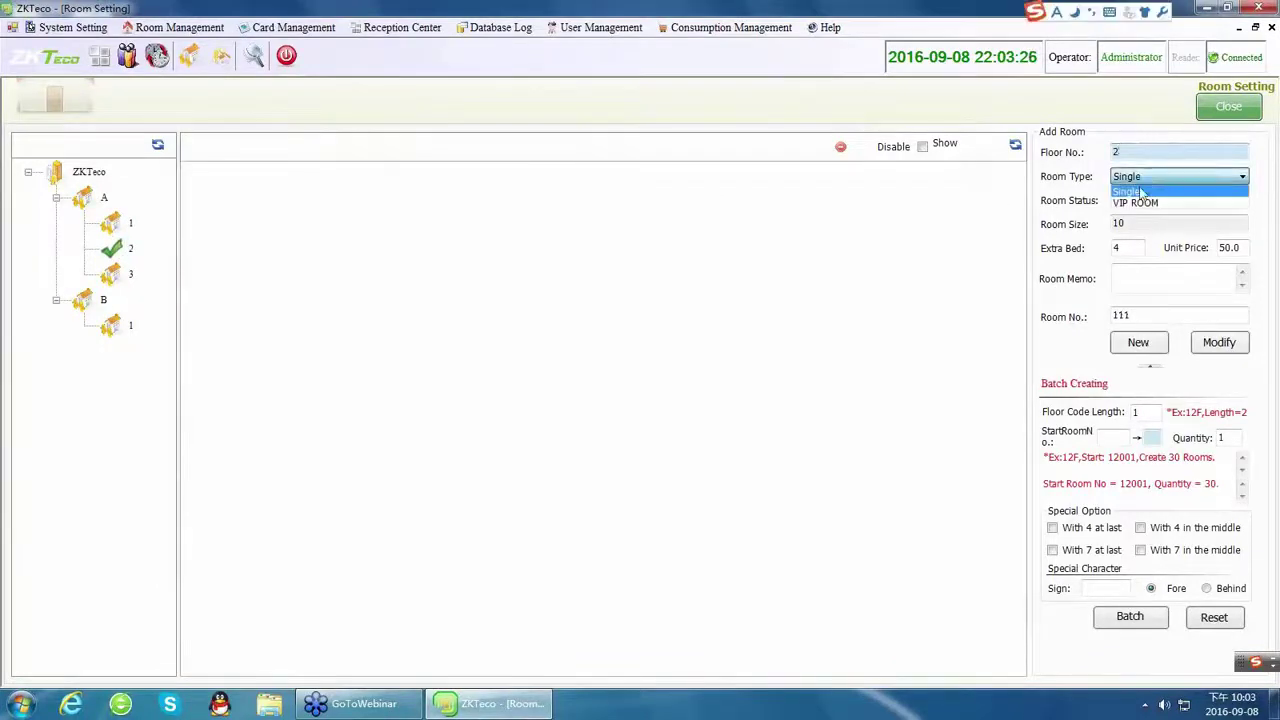
{"action": "left_click", "coordinate": [1138, 204]}
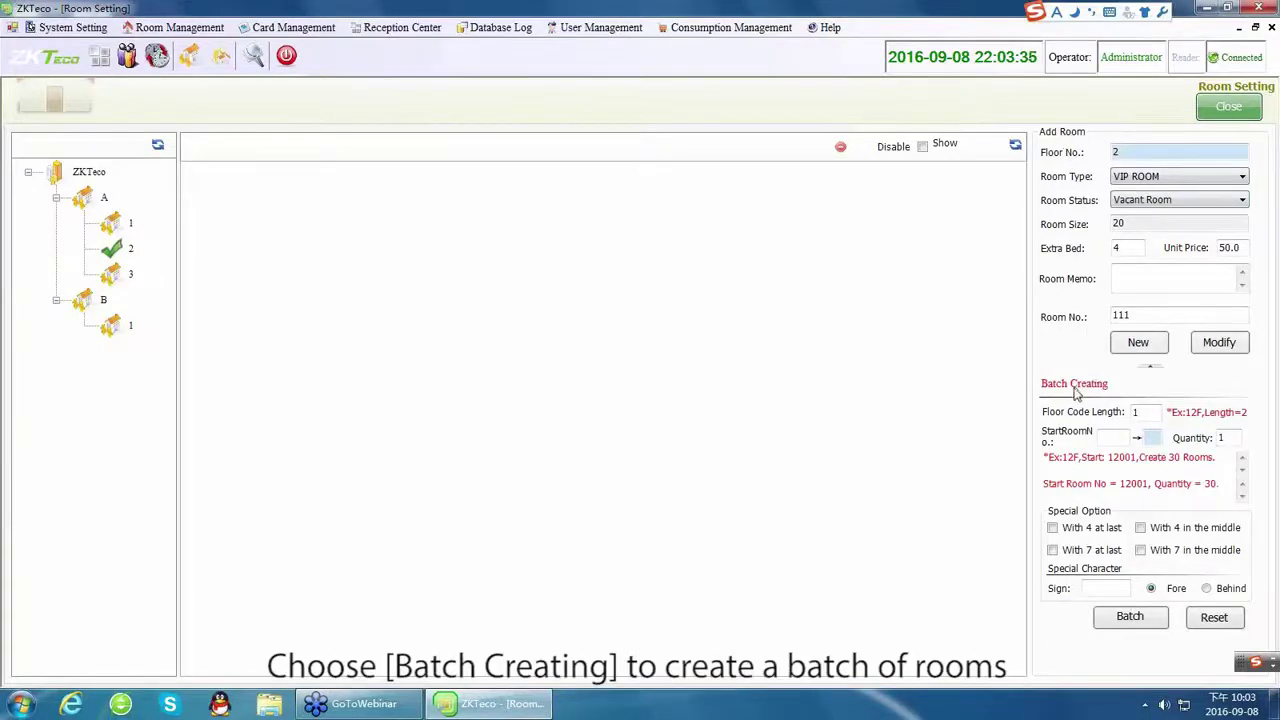
{"action": "left_click", "coordinate": [1107, 428]}
{"action": "type", "text": "208"}
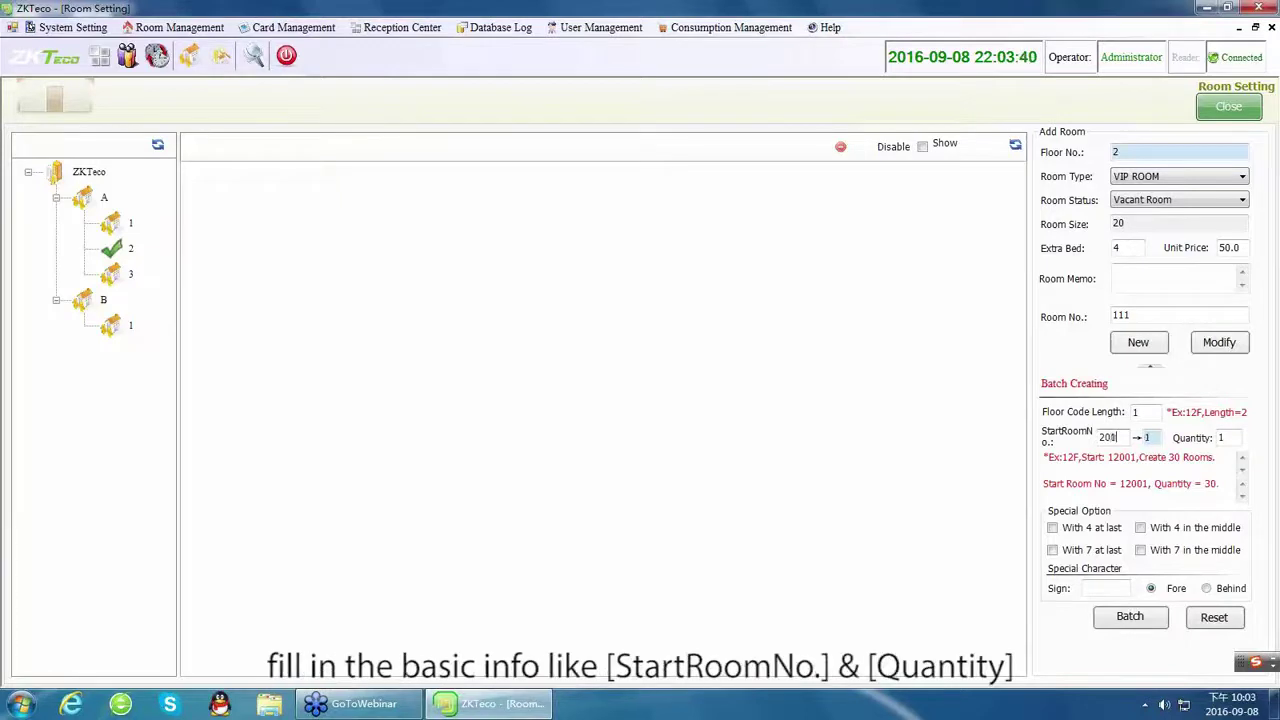
{"action": "key", "text": "BackSpace"}
{"action": "type", "text": "1101"}
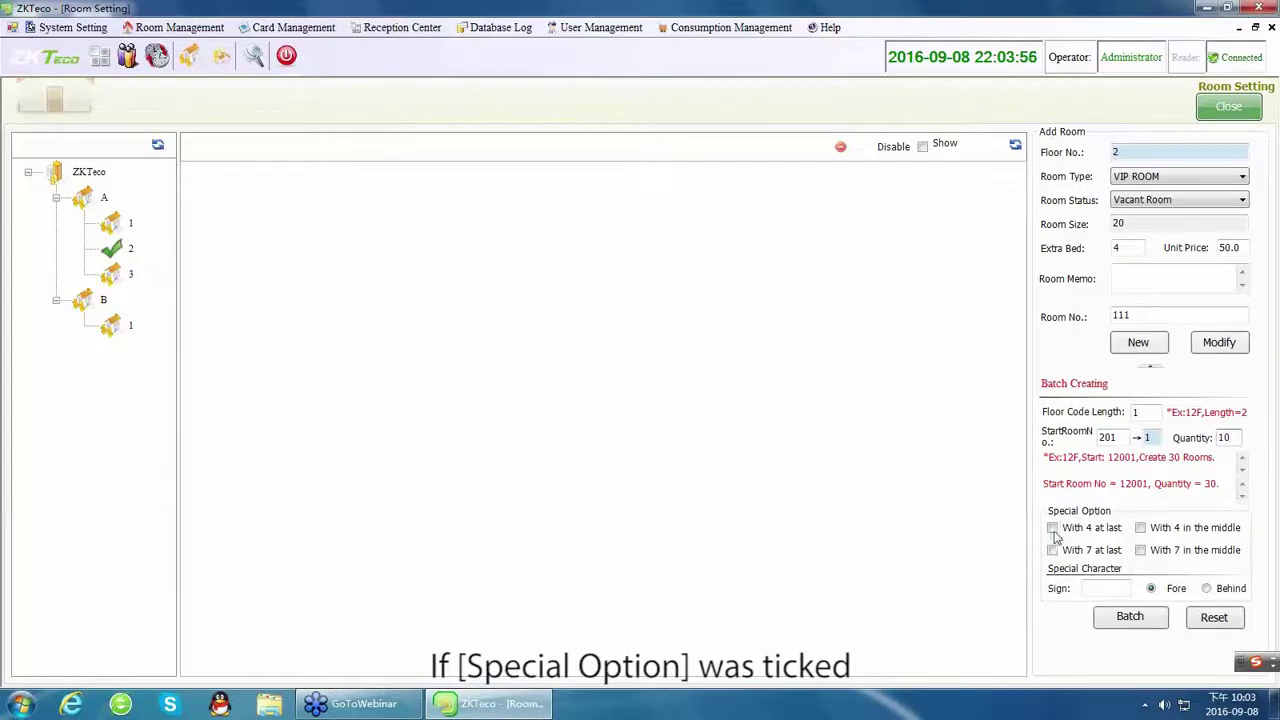
Skip numbers containing 4 or 7, use prefix V, and batch-create the ten rooms.
{"action": "left_click", "coordinate": [1052, 528]}
{"action": "left_click", "coordinate": [1140, 528]}
{"action": "left_click", "coordinate": [1053, 550]}
{"action": "left_click", "coordinate": [1141, 550]}
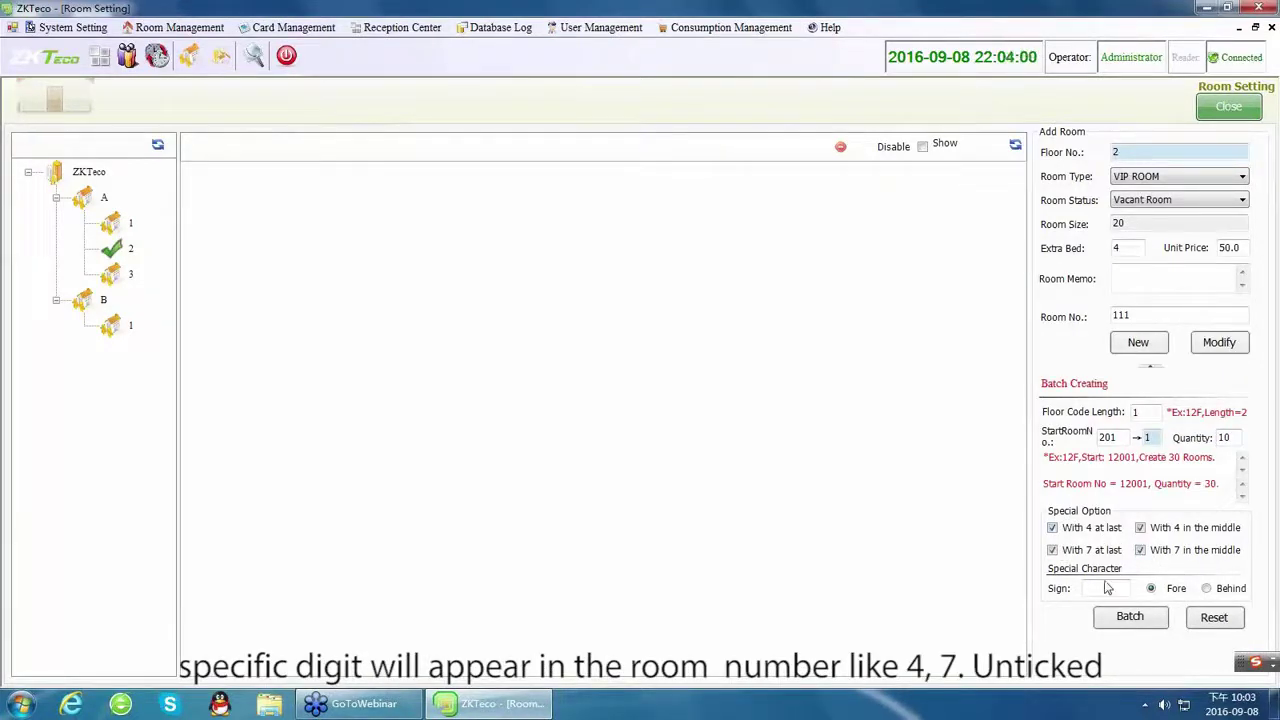
{"action": "left_click", "coordinate": [1105, 586]}
{"action": "type", "text": "v"}
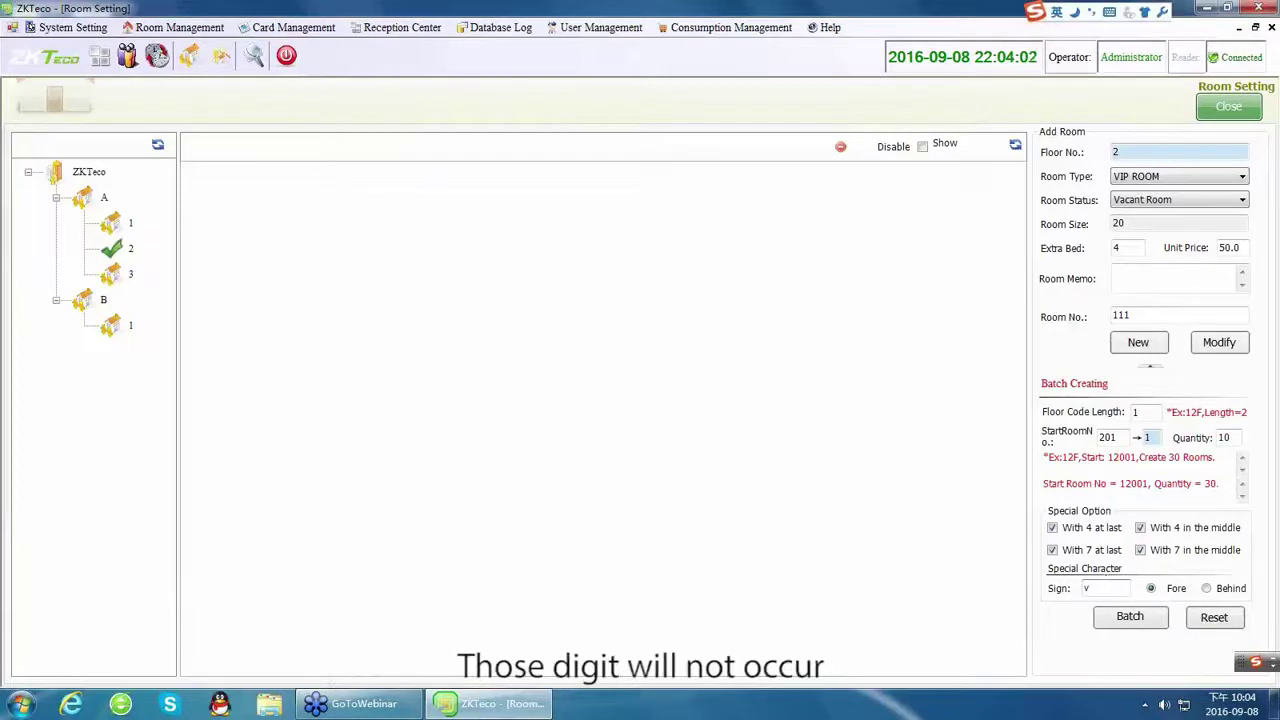
{"action": "key", "text": "BackSpace"}
{"action": "key", "text": "Caps_Lock"}
{"action": "type", "text": "V"}
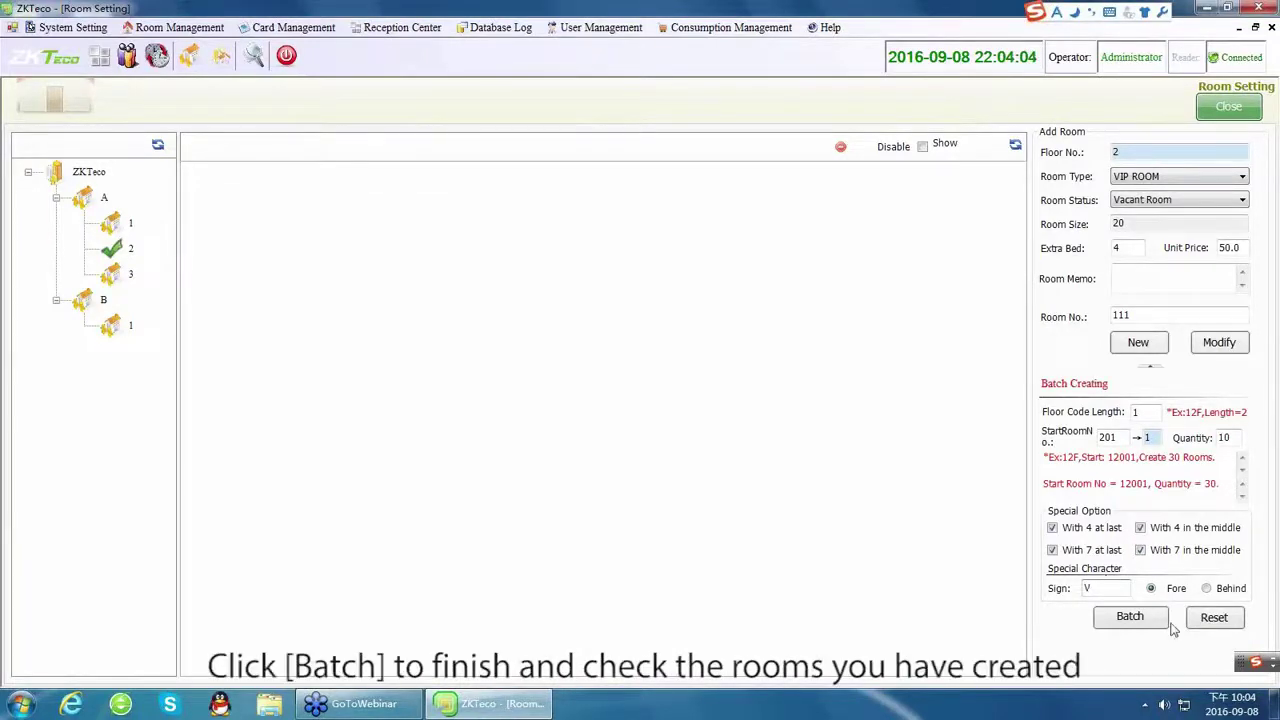
{"action": "left_click", "coordinate": [1130, 617]}
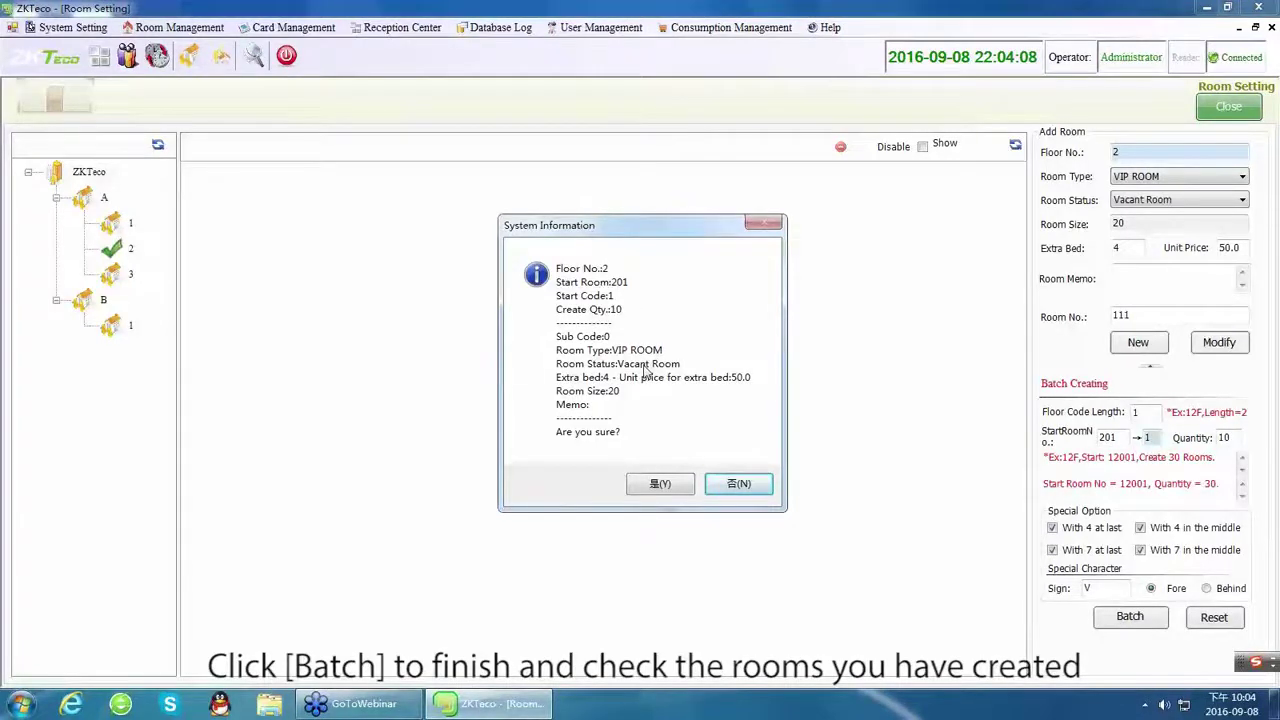
{"action": "left_click", "coordinate": [665, 484]}
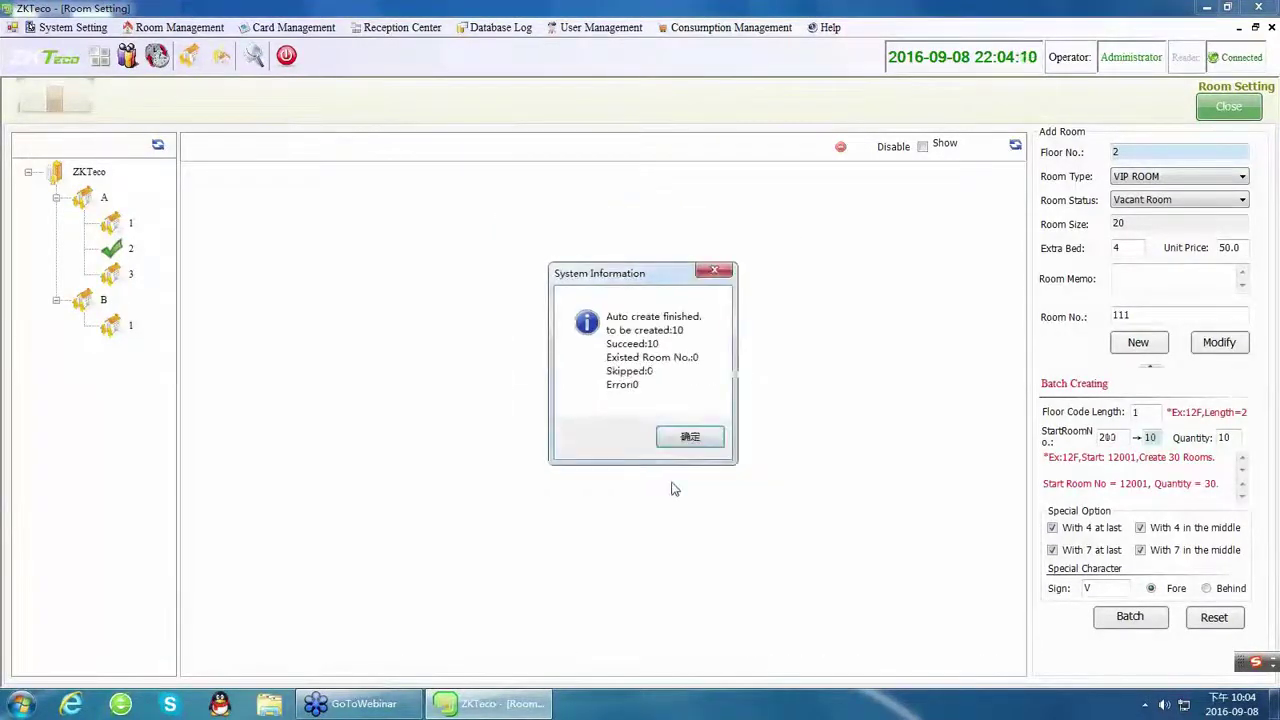
{"action": "left_click", "coordinate": [692, 437]}
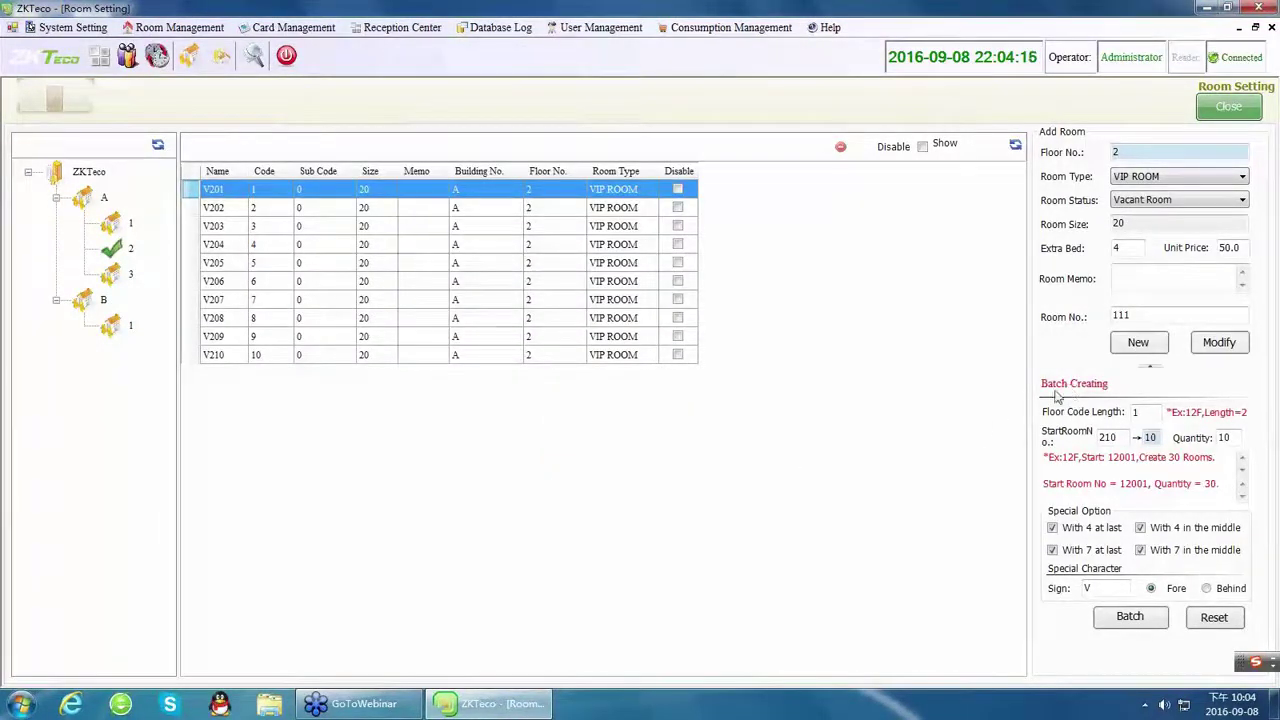
Open Group Setting and enter group name 'sing' with code 1.
{"action": "left_click", "coordinate": [172, 28]}
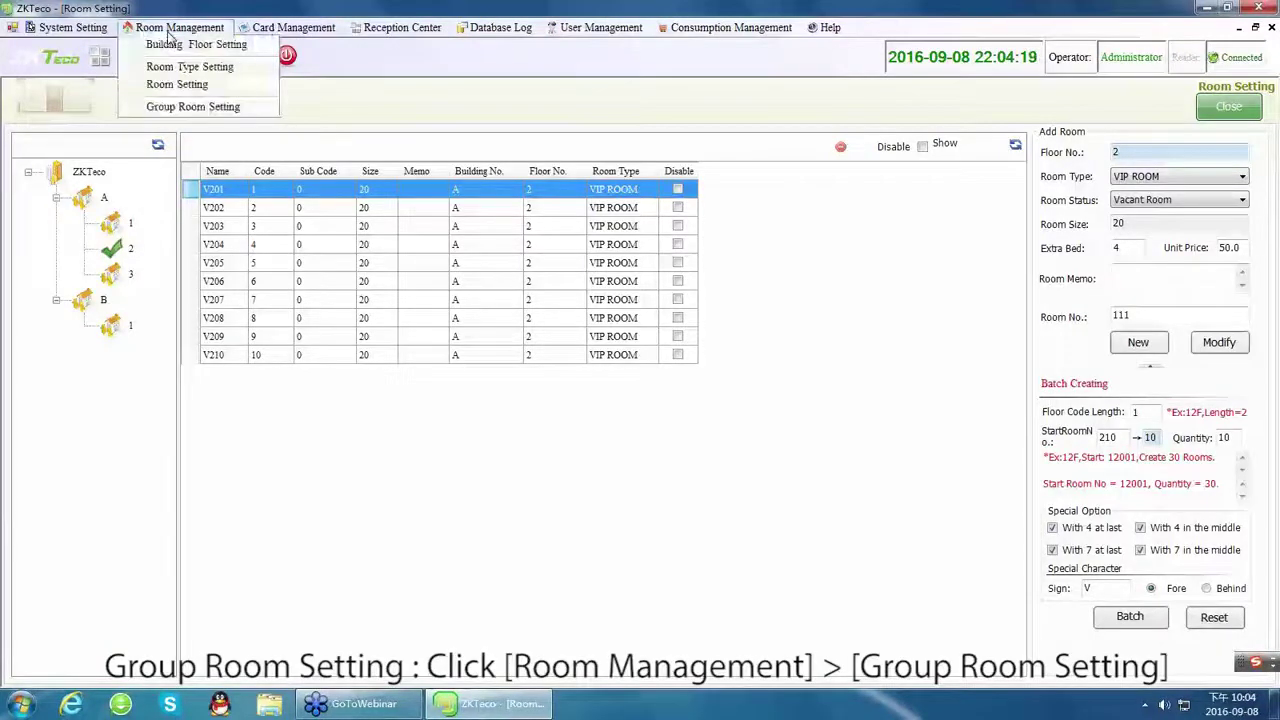
{"action": "left_click", "coordinate": [185, 107]}
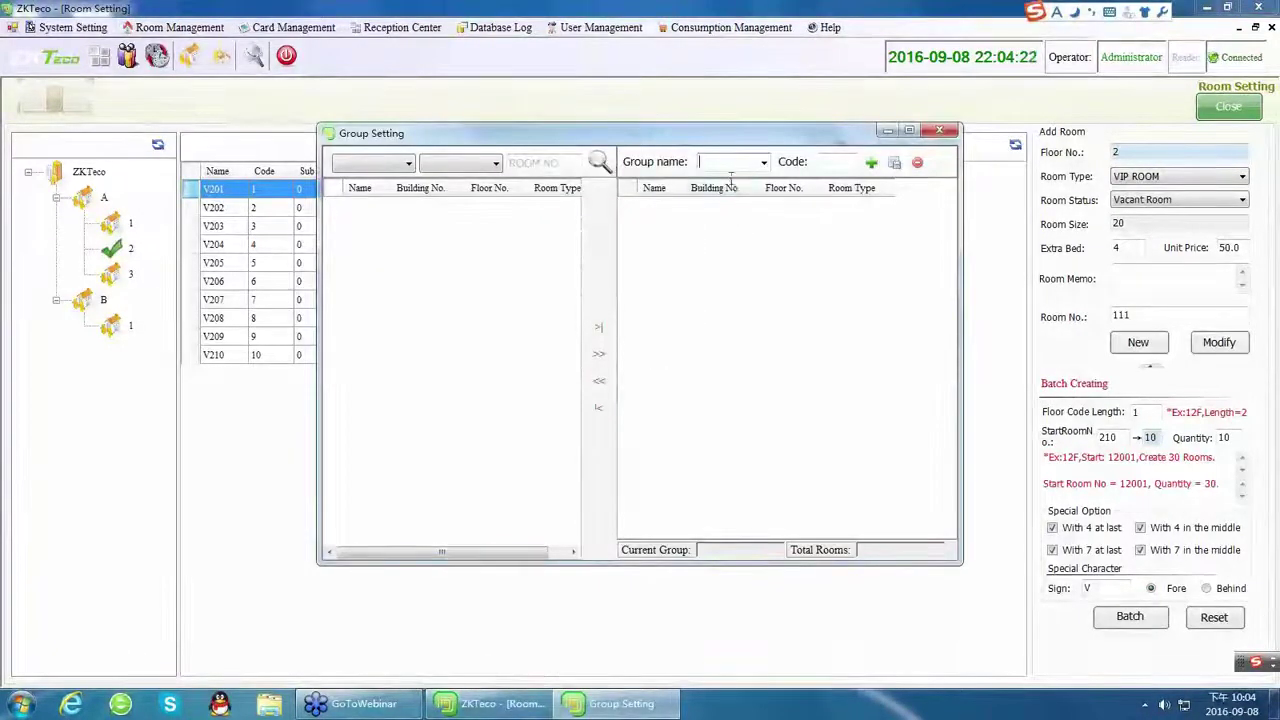
{"action": "left_click", "coordinate": [702, 162]}
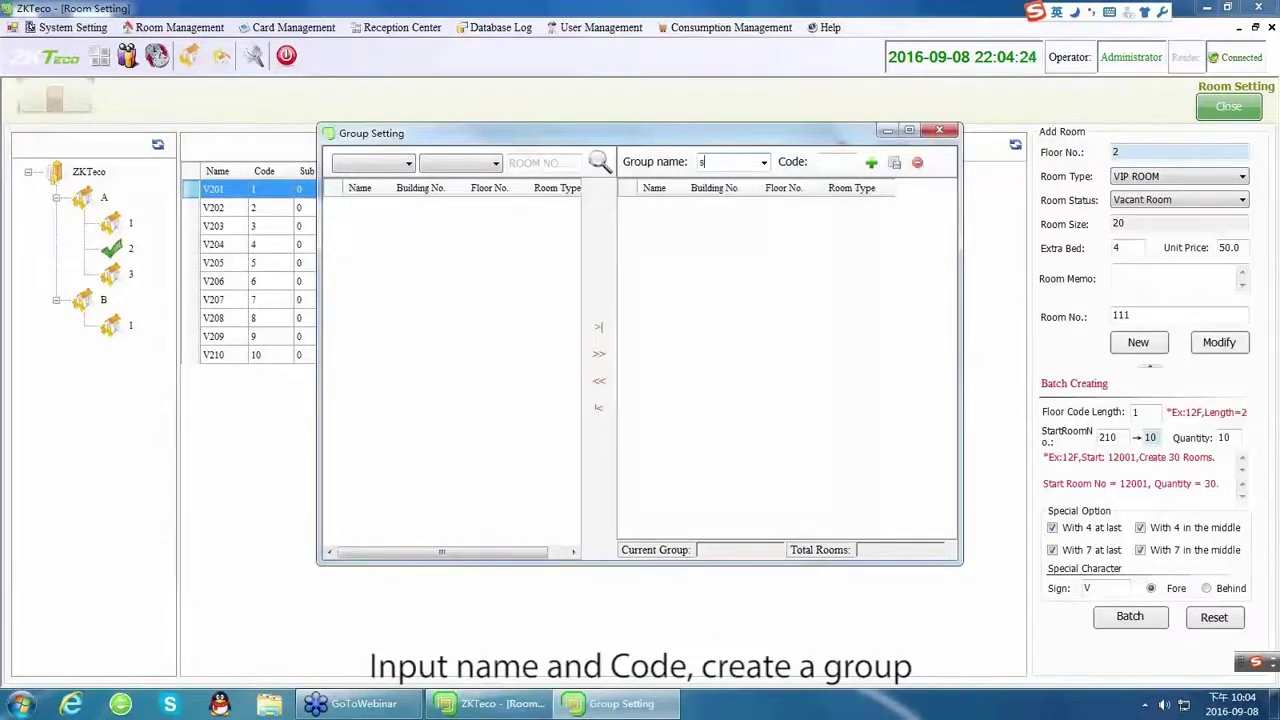
{"action": "key", "text": "Caps_Lock"}
{"action": "type", "text": "single"}
{"action": "left_click", "coordinate": [825, 162]}
{"action": "type", "text": "1"}
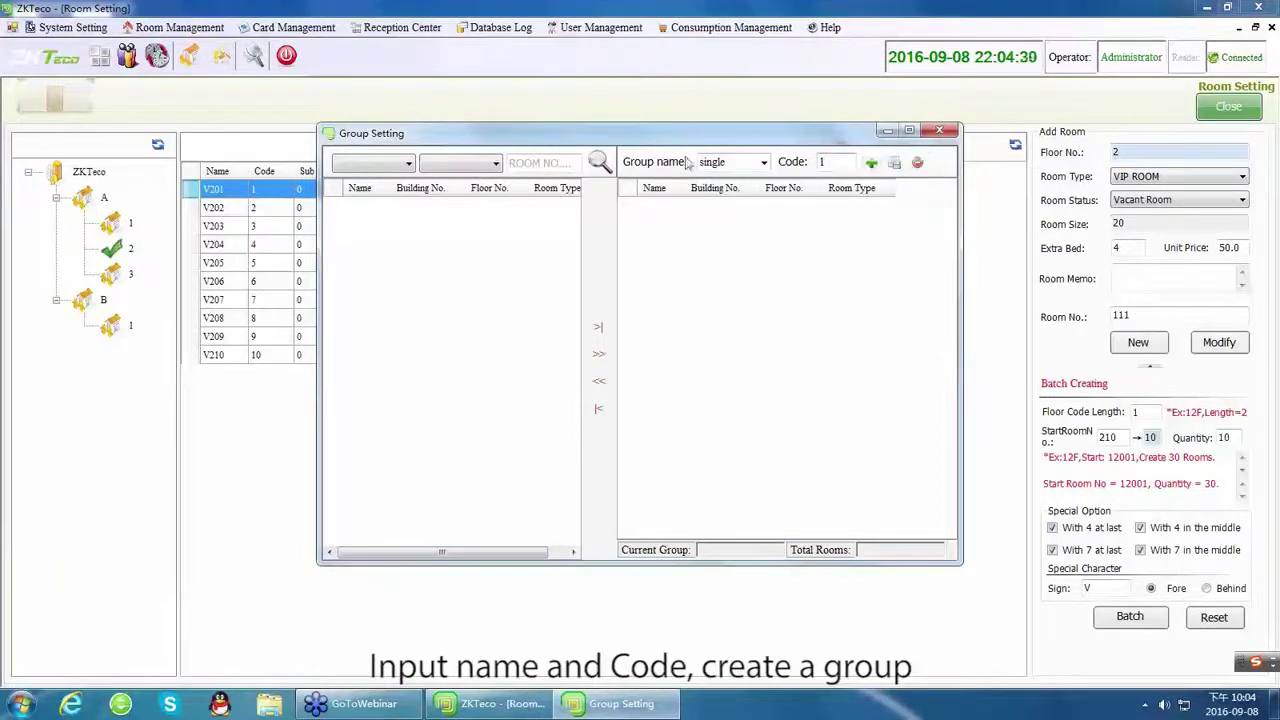
Replace the entry with group name 'vip' and code 2.
{"action": "left_click_drag", "start_coordinate": [745, 163], "coordinate": [625, 163]}
{"action": "type", "text": "v"}
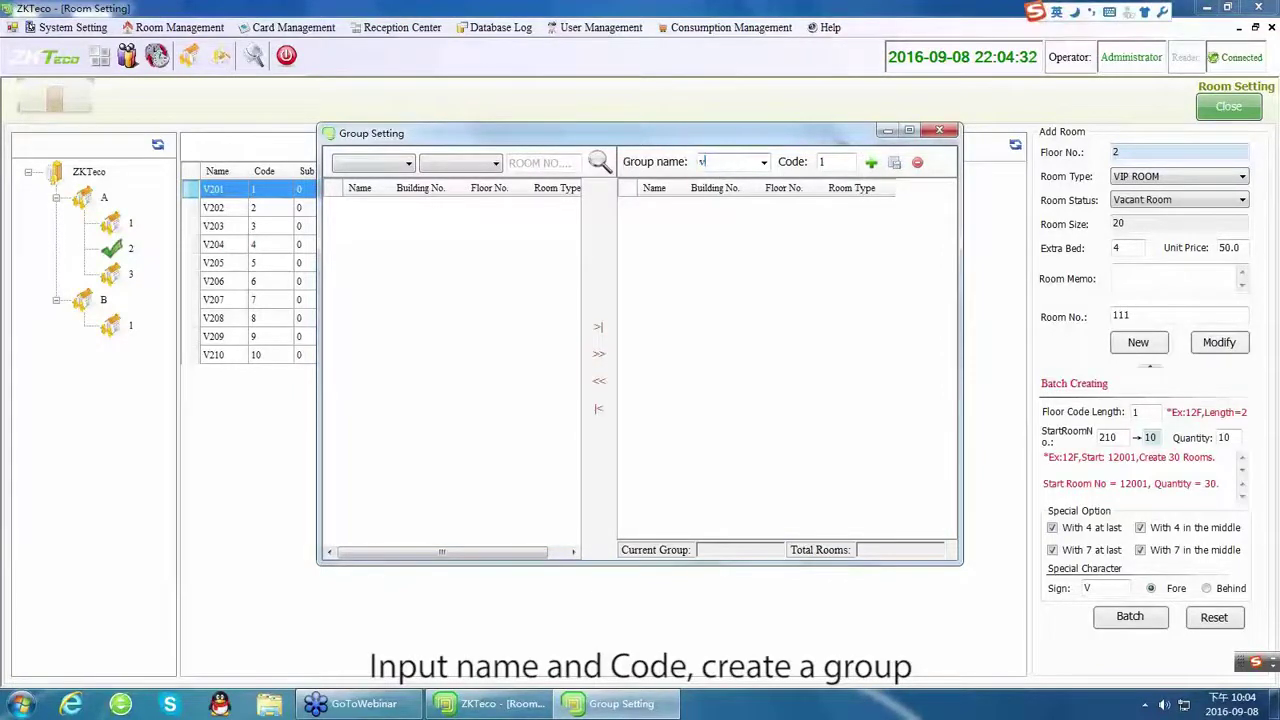
{"action": "type", "text": "ip"}
{"action": "double_click", "coordinate": [822, 162]}
{"action": "type", "text": "2"}
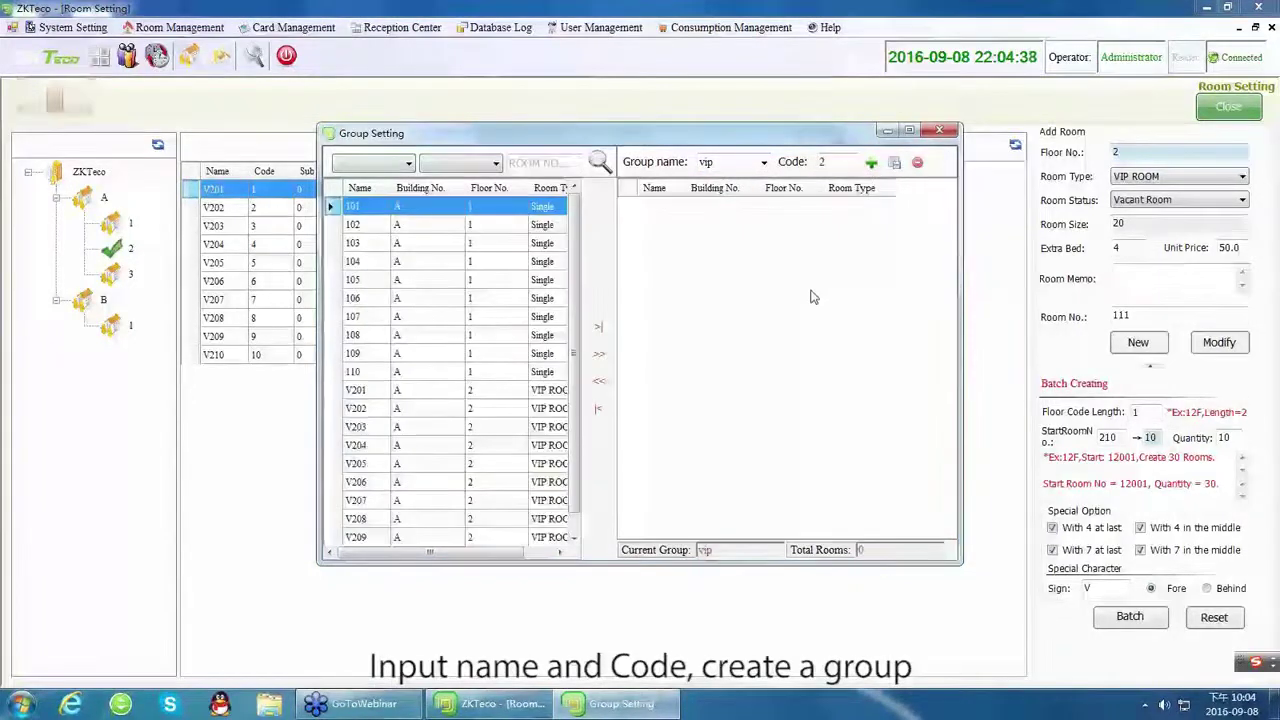
Add the 'single' group with code 1.
{"action": "double_click", "coordinate": [729, 162]}
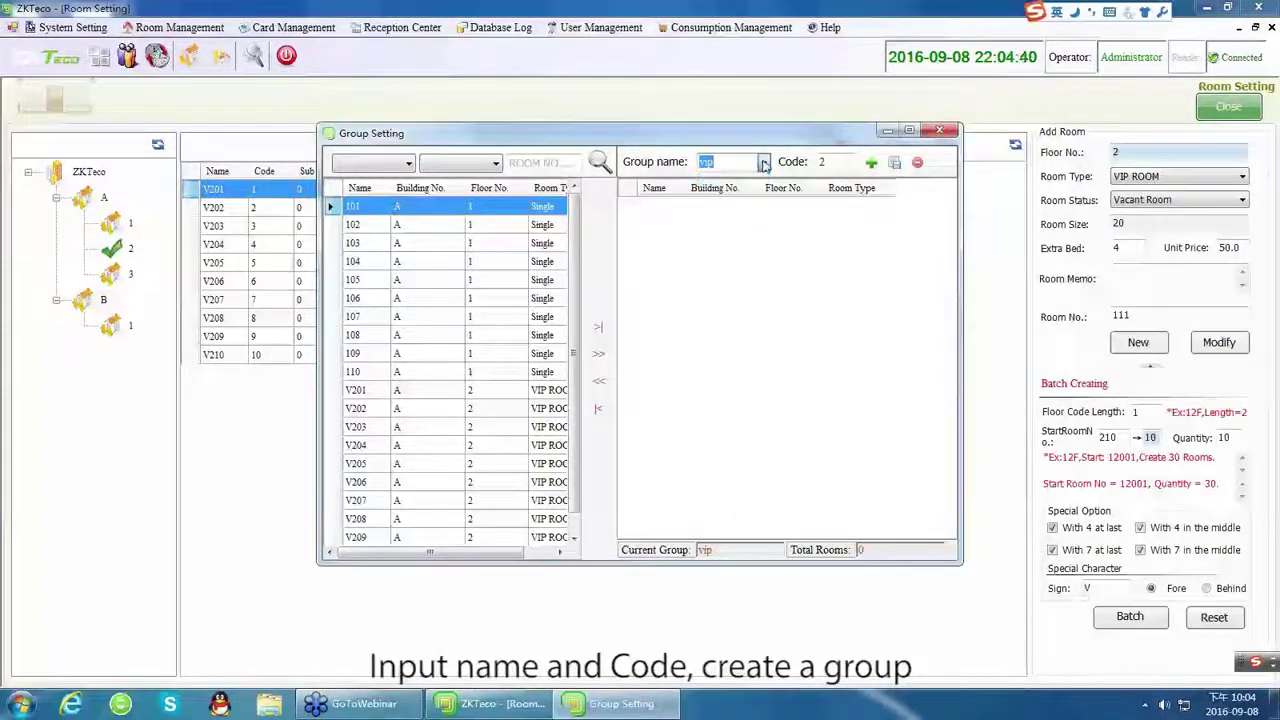
{"action": "left_click", "coordinate": [762, 163]}
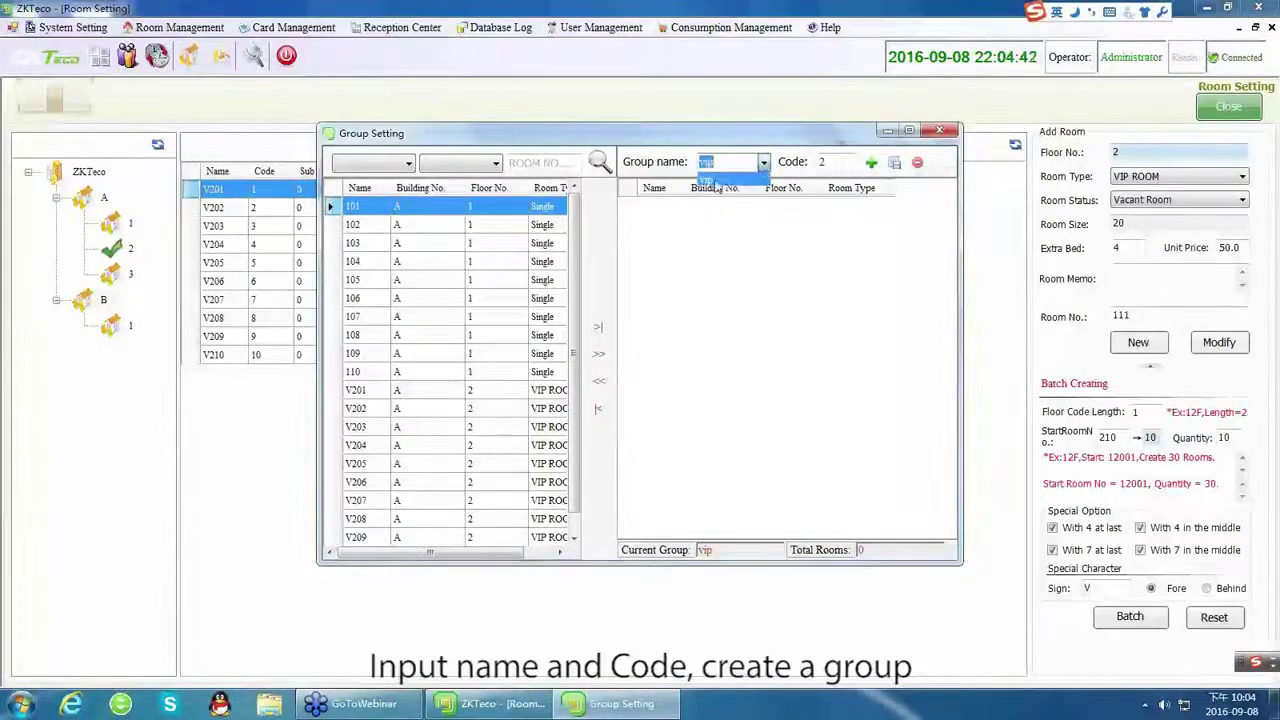
{"action": "left_click", "coordinate": [716, 184]}
{"action": "type", "text": "s"}
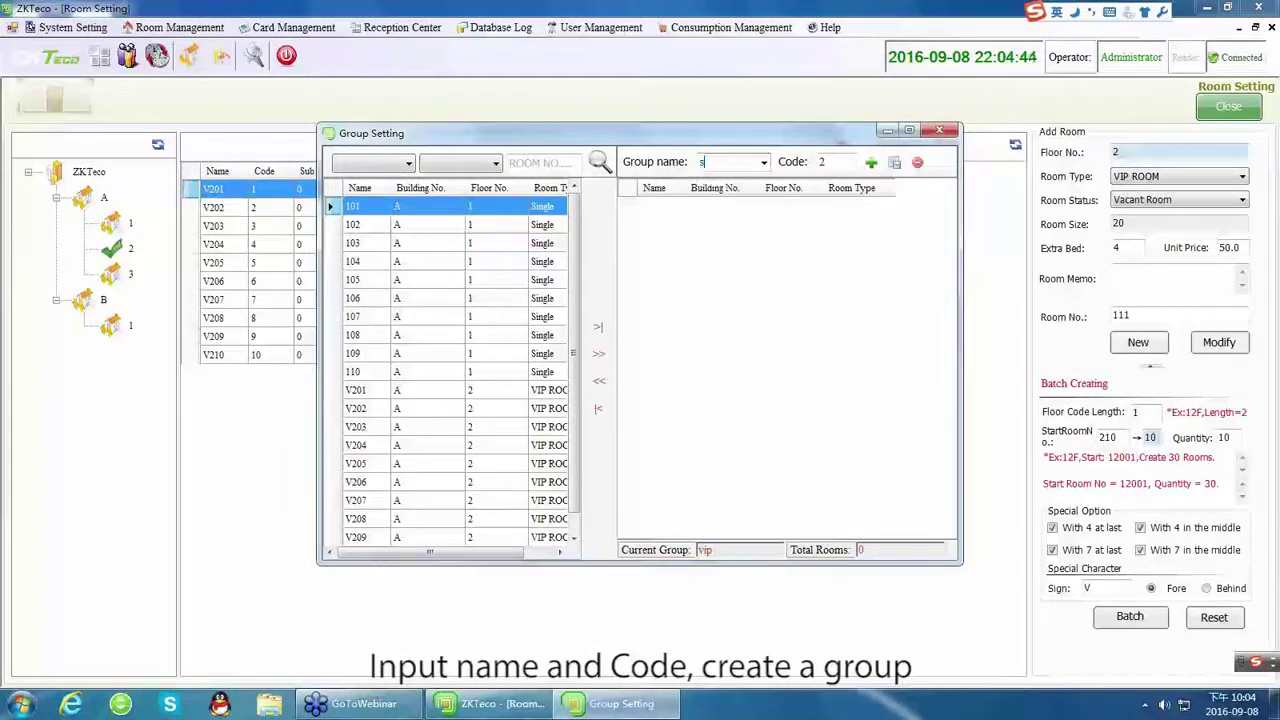
{"action": "type", "text": "ingle"}
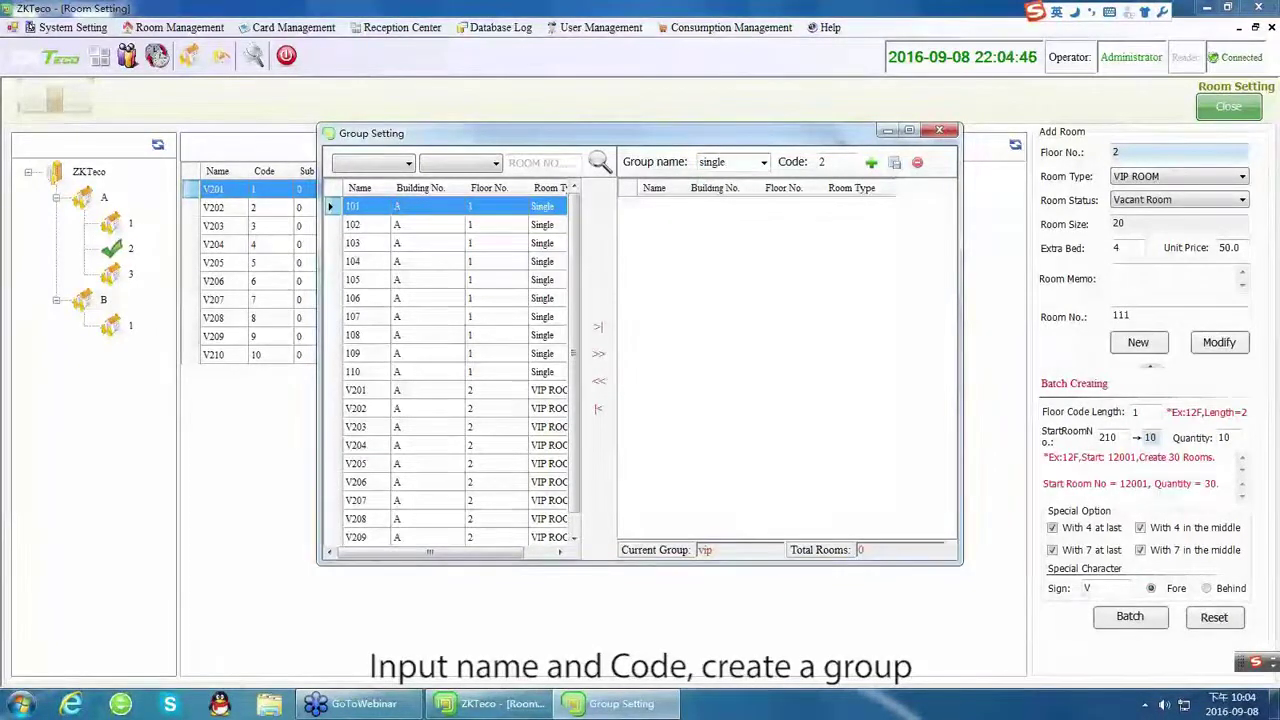
{"action": "key", "text": "Tab"}
{"action": "type", "text": "1"}
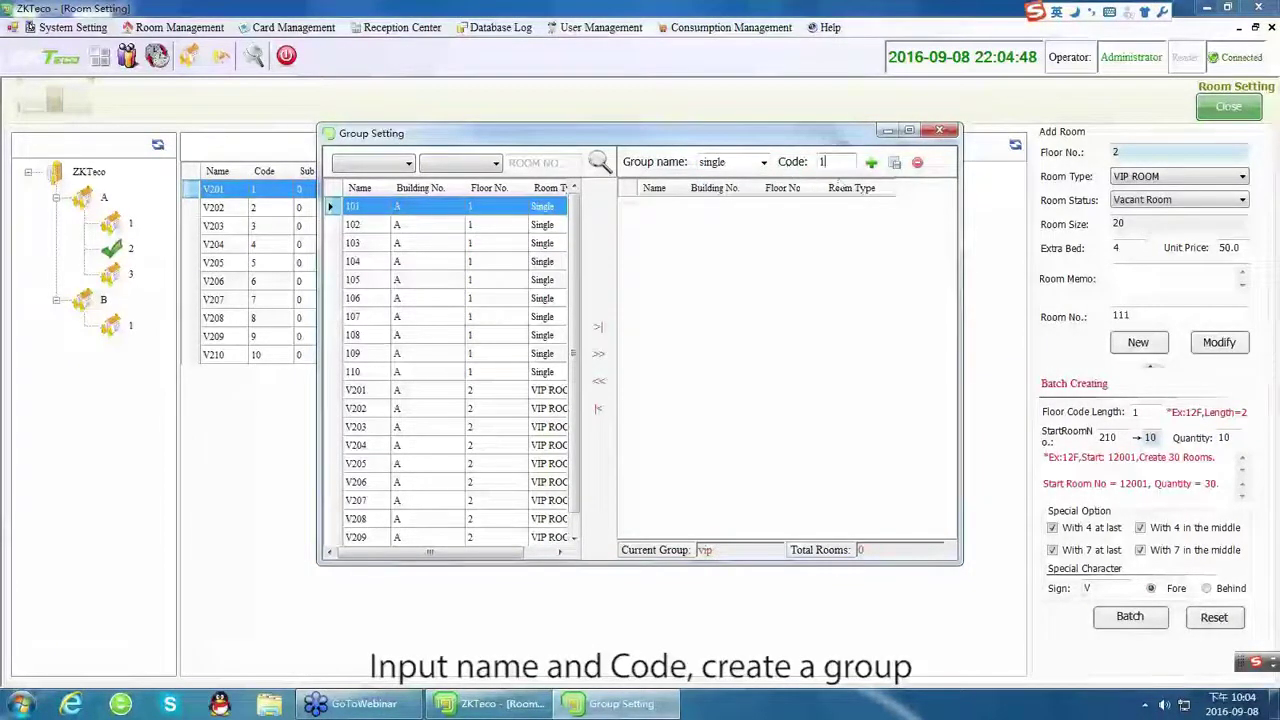
{"action": "left_click", "coordinate": [871, 162]}
Switch the Group name dropdown to vip and back to single.
{"action": "left_click", "coordinate": [764, 162]}
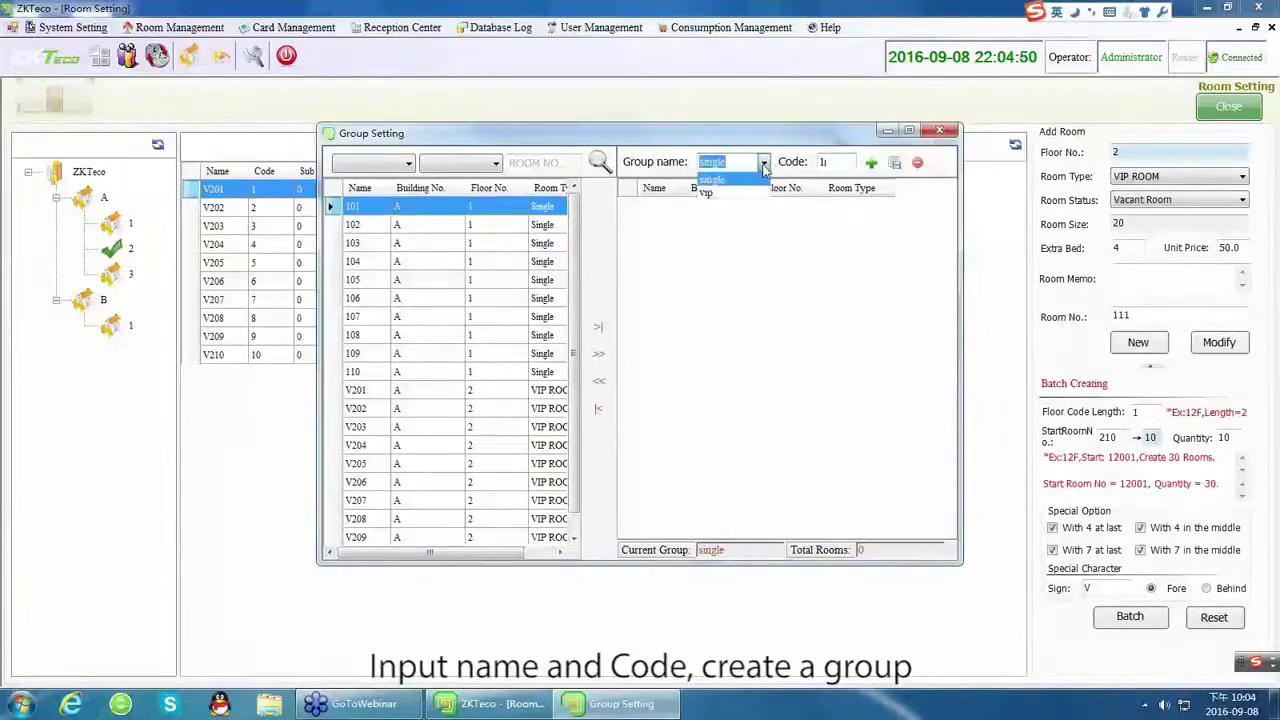
{"action": "left_click", "coordinate": [706, 192]}
{"action": "left_click", "coordinate": [720, 162]}
{"action": "left_click", "coordinate": [710, 180]}
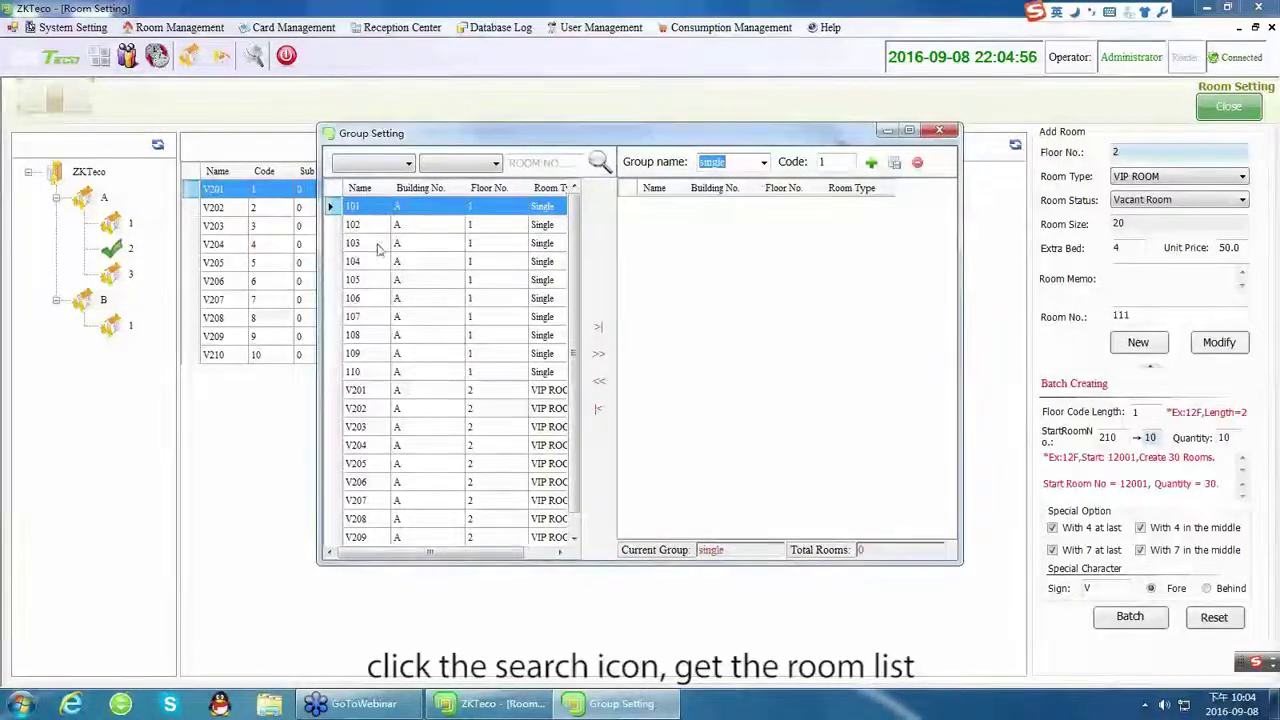
Add rooms 101–106 to the single group.
{"action": "left_click", "coordinate": [358, 206]}
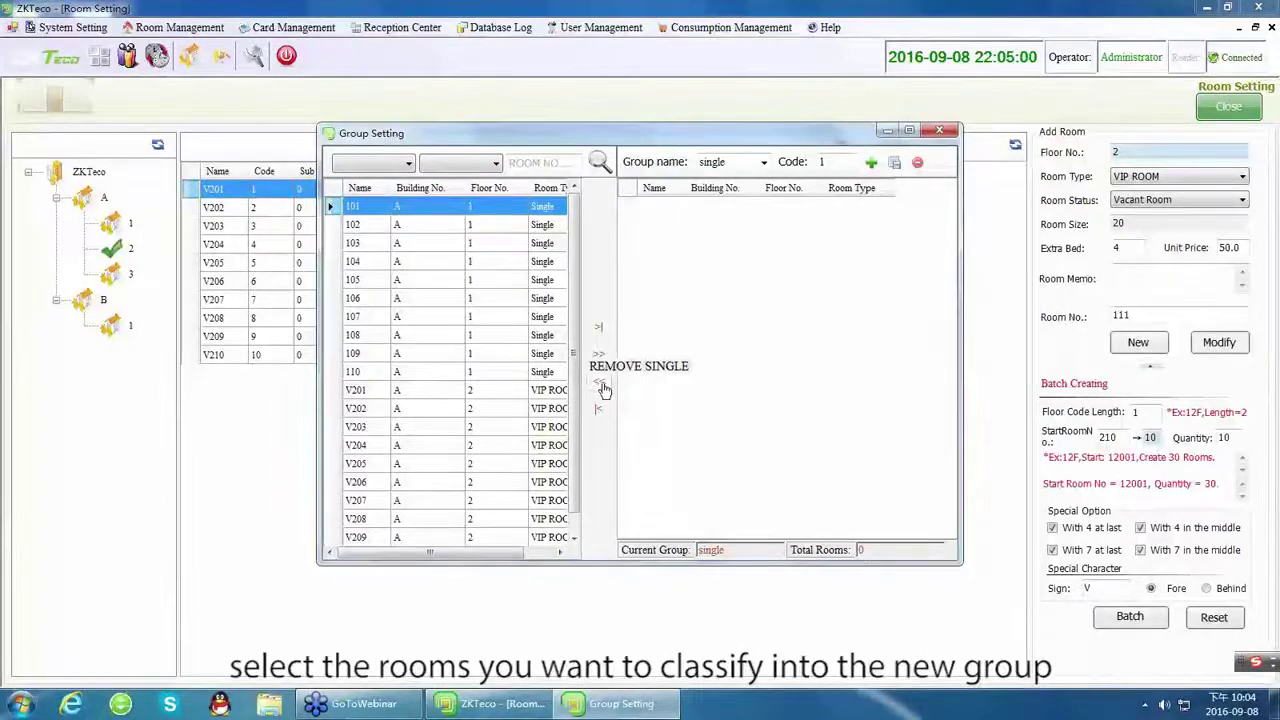
{"action": "left_click_drag", "start_coordinate": [333, 205], "coordinate": [345, 300]}
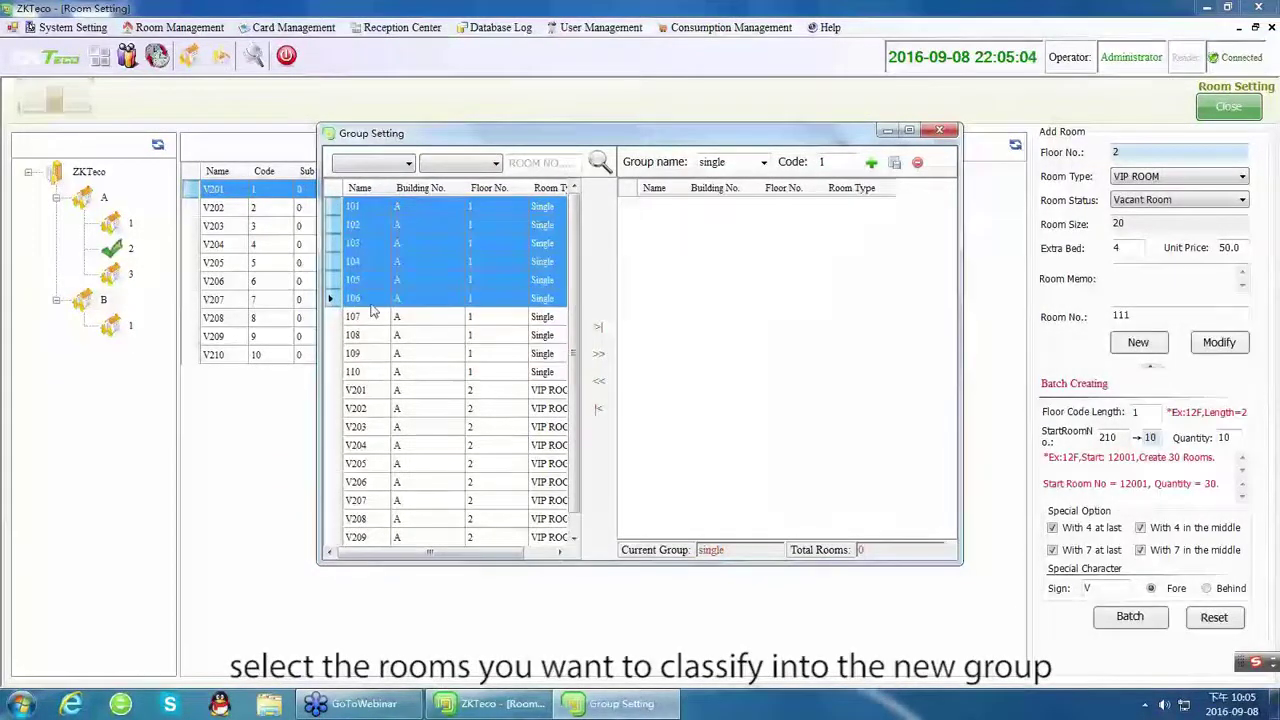
{"action": "left_click", "coordinate": [597, 330]}
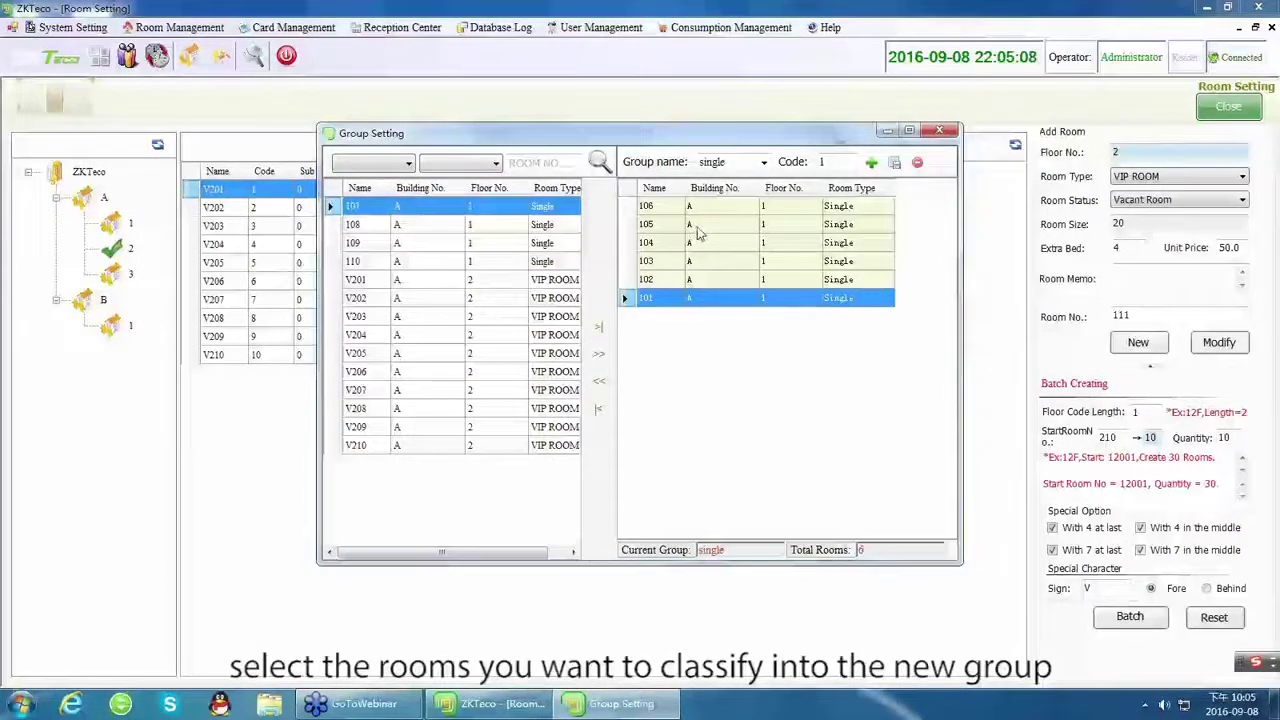
Add rooms V201–V210 to the vip group, recheck single, and close Group Setting.
{"action": "left_click", "coordinate": [764, 163]}
{"action": "left_click", "coordinate": [742, 195]}
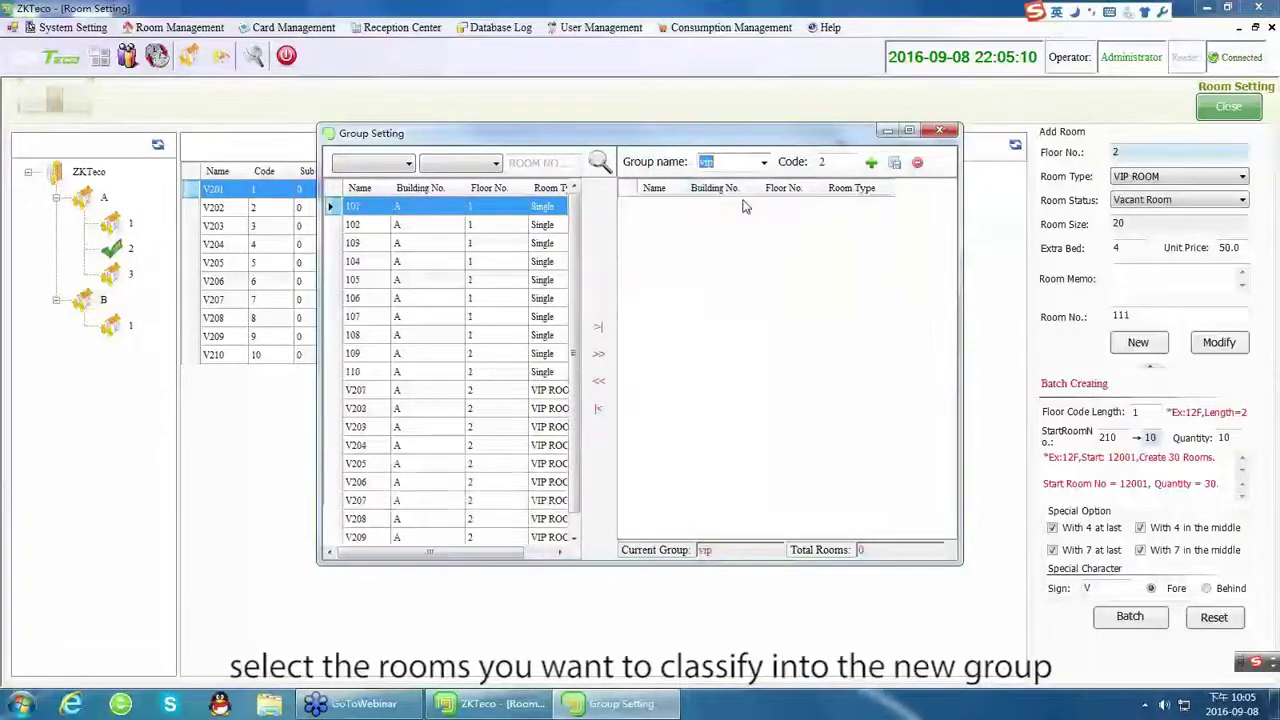
{"action": "left_click", "coordinate": [366, 392]}
{"action": "left_click_drag", "start_coordinate": [366, 393], "coordinate": [378, 578]}
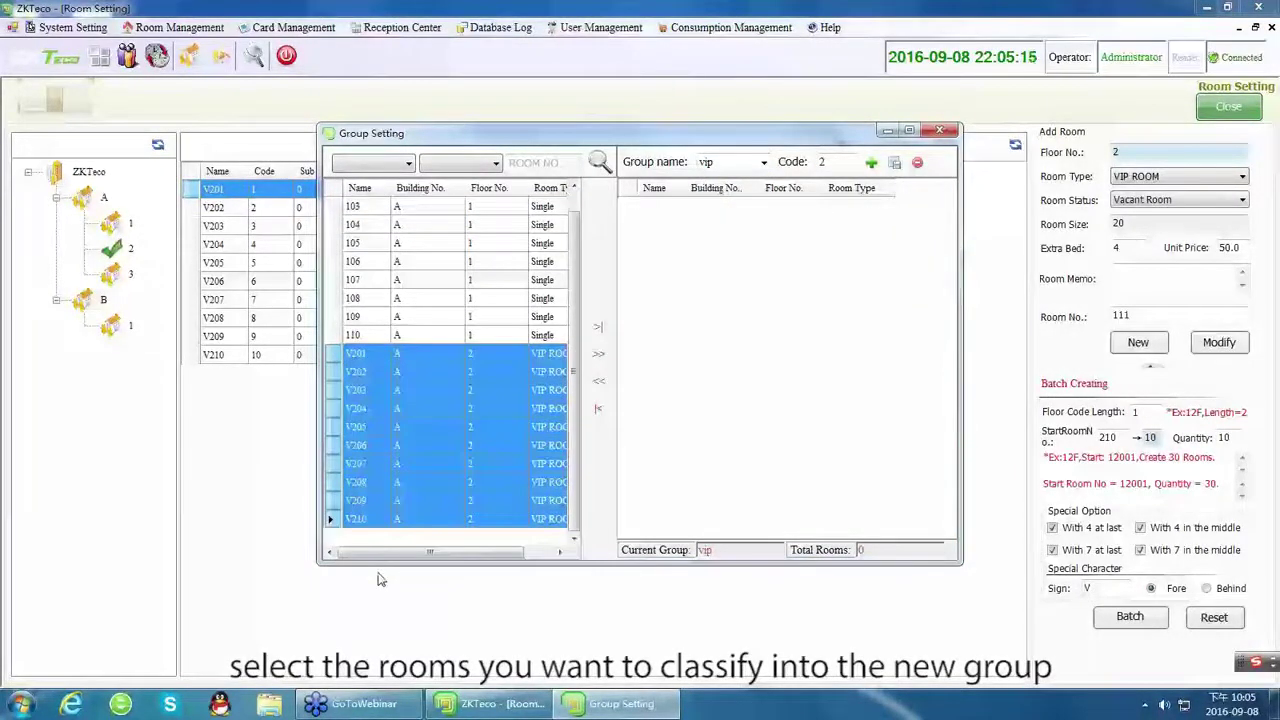
{"action": "left_click", "coordinate": [597, 360]}
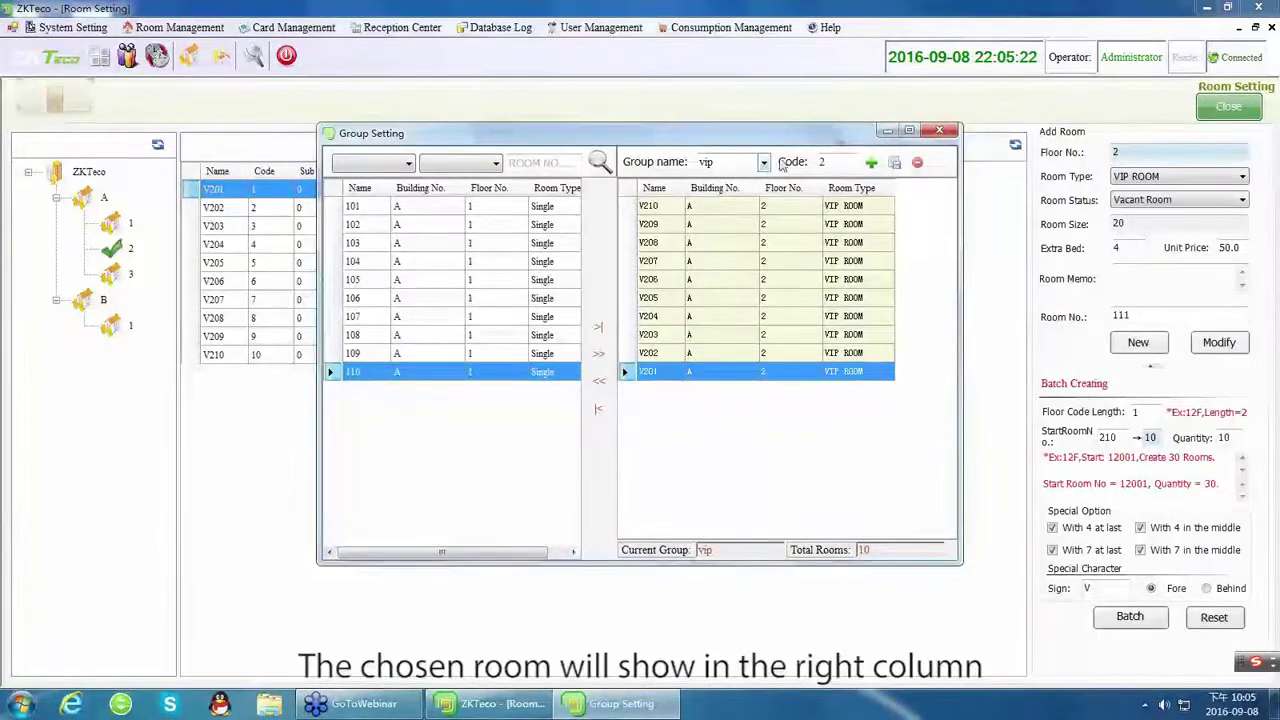
{"action": "left_click", "coordinate": [764, 162]}
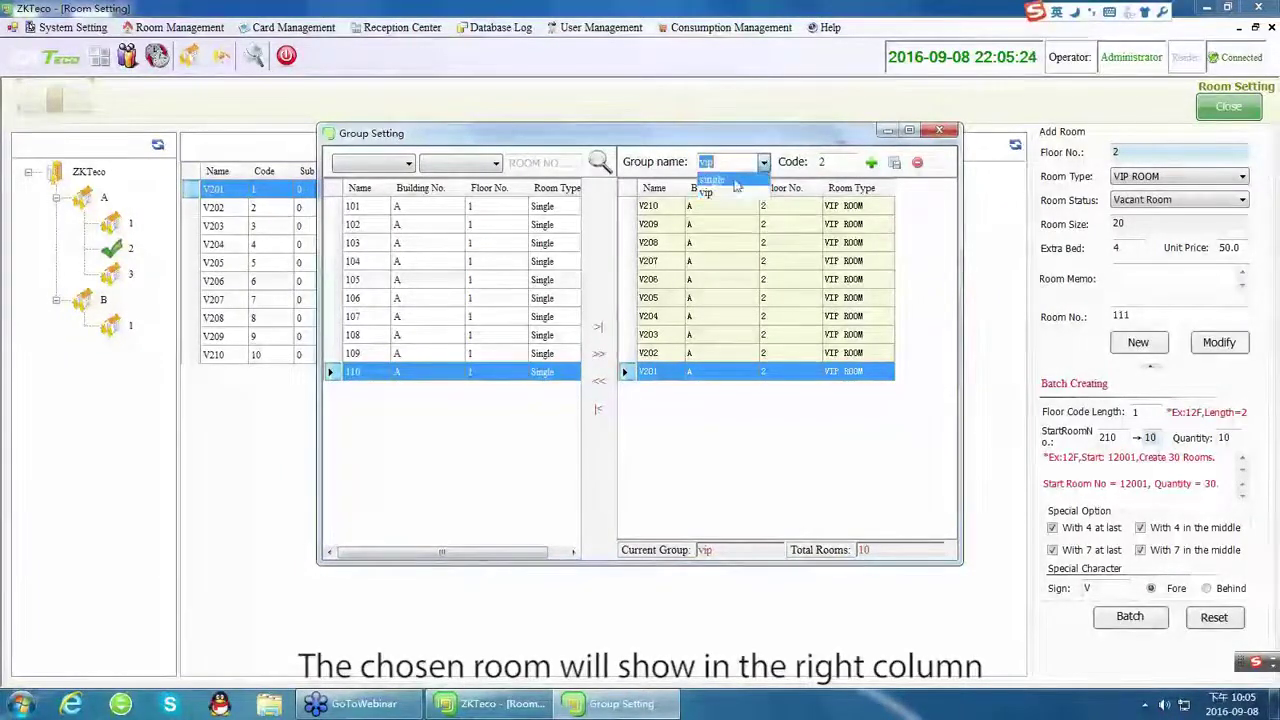
{"action": "left_click", "coordinate": [730, 181]}
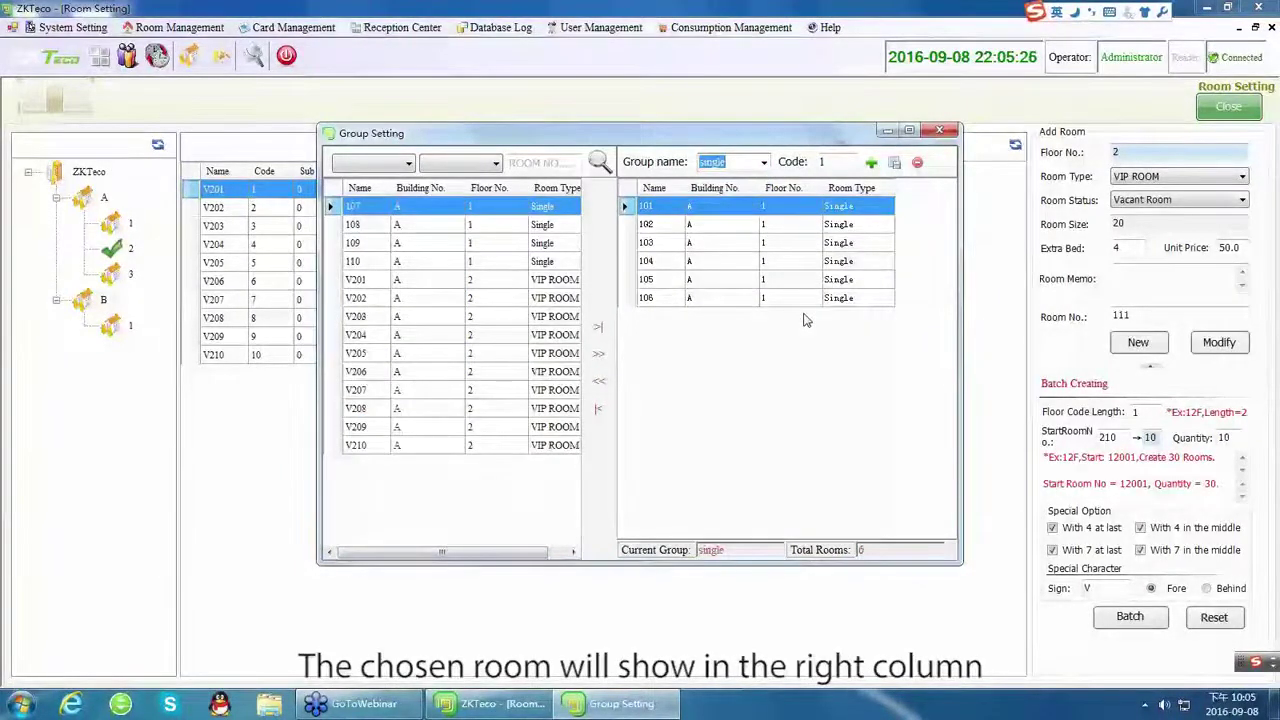
{"action": "left_click", "coordinate": [939, 130]}
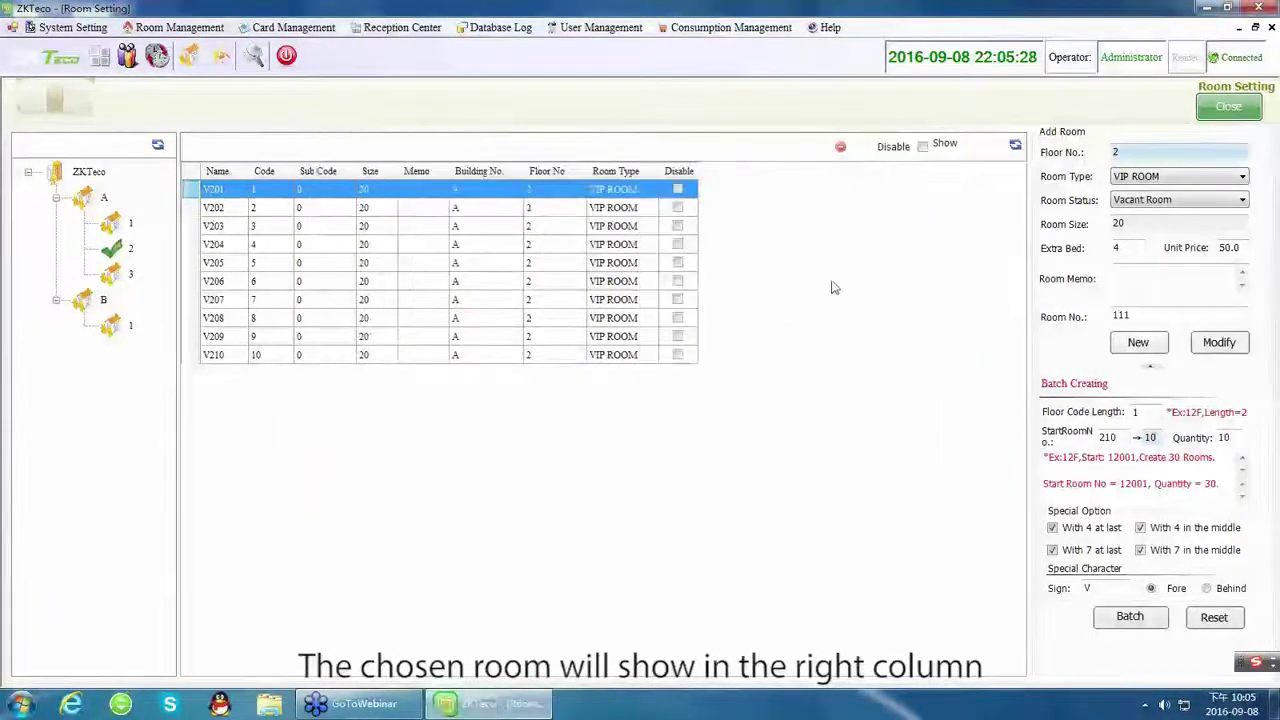
Check that Setup Card uses Authorised Card as the card type, then close it.
{"action": "left_click", "coordinate": [296, 30]}
{"action": "left_click", "coordinate": [290, 45]}
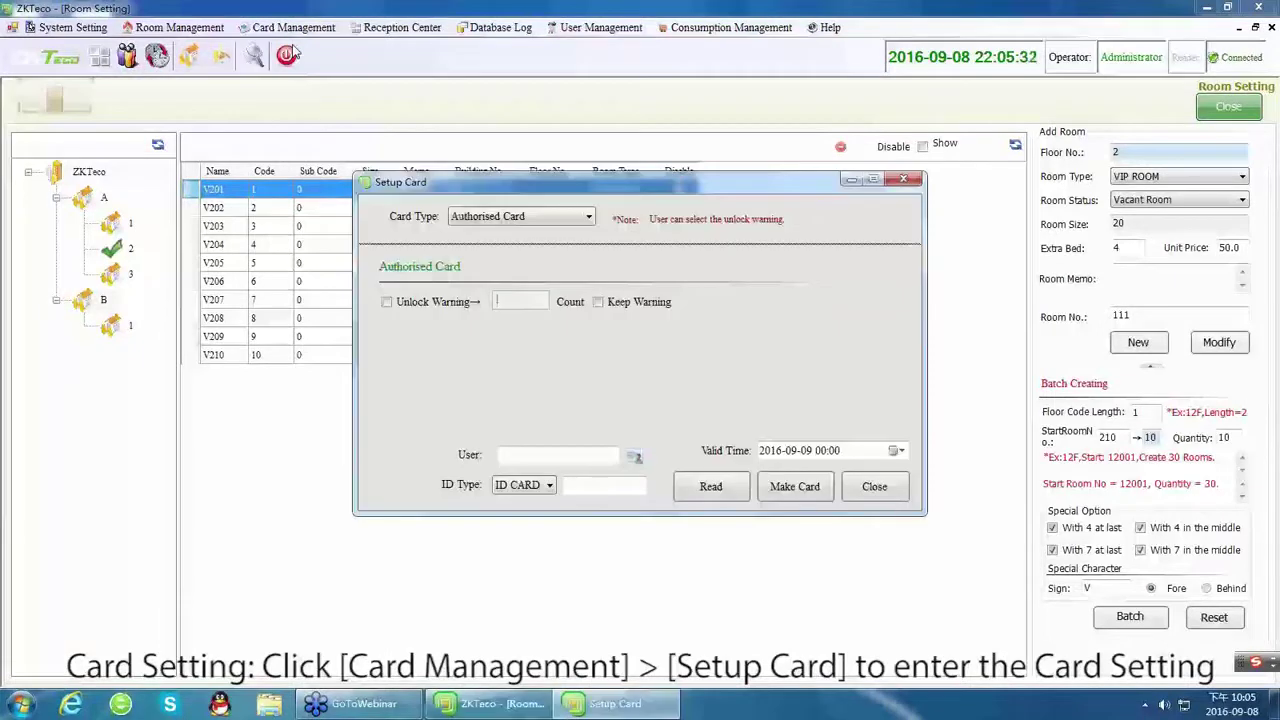
{"action": "left_click", "coordinate": [528, 219]}
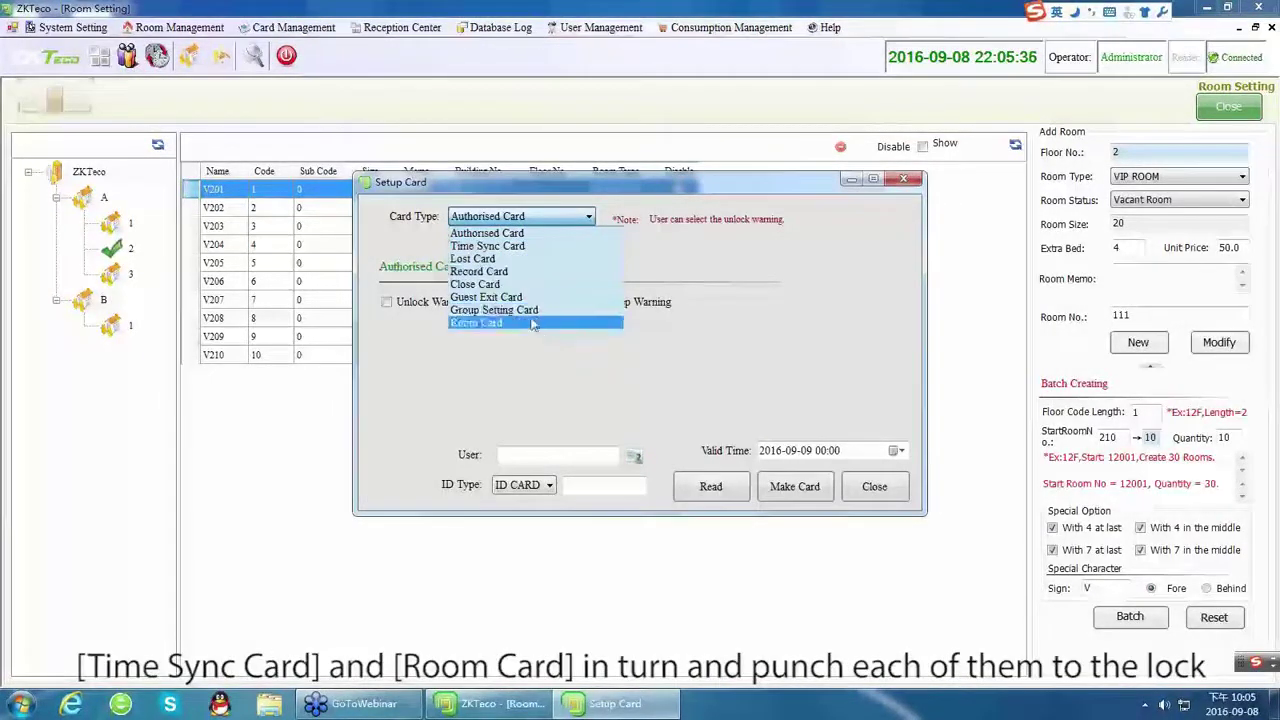
{"action": "left_click", "coordinate": [557, 222]}
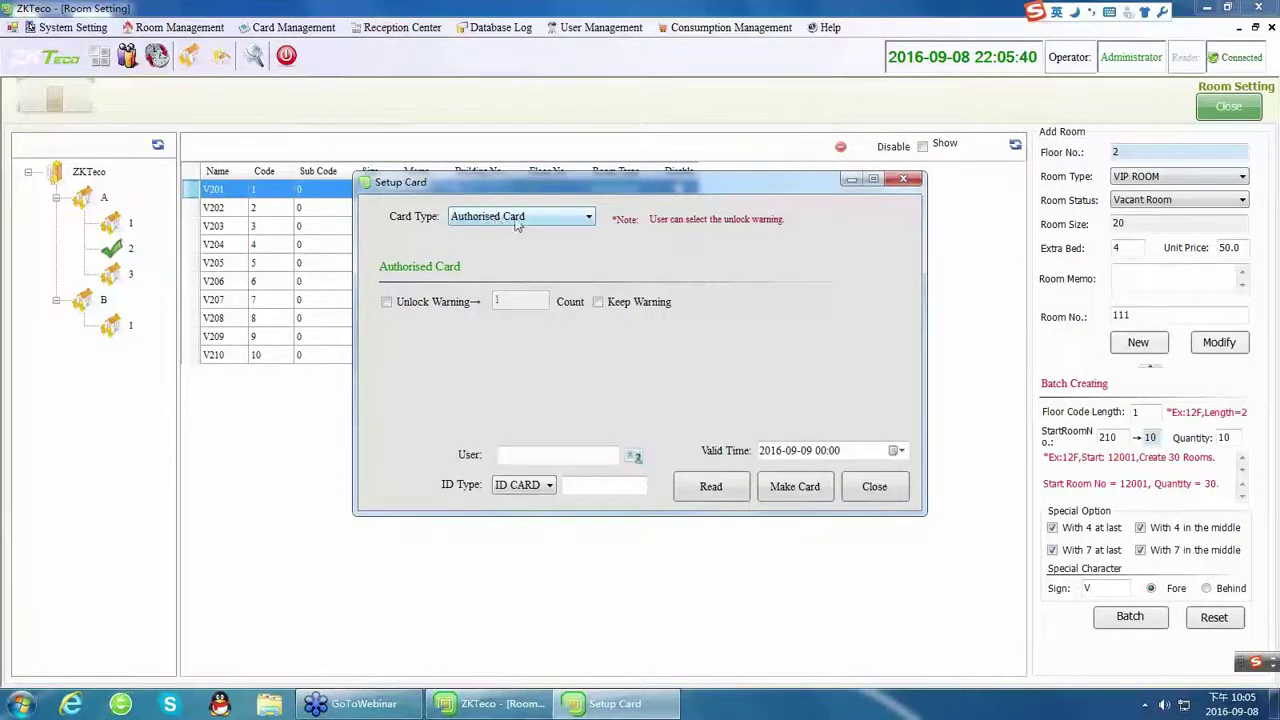
{"action": "left_click", "coordinate": [903, 179]}
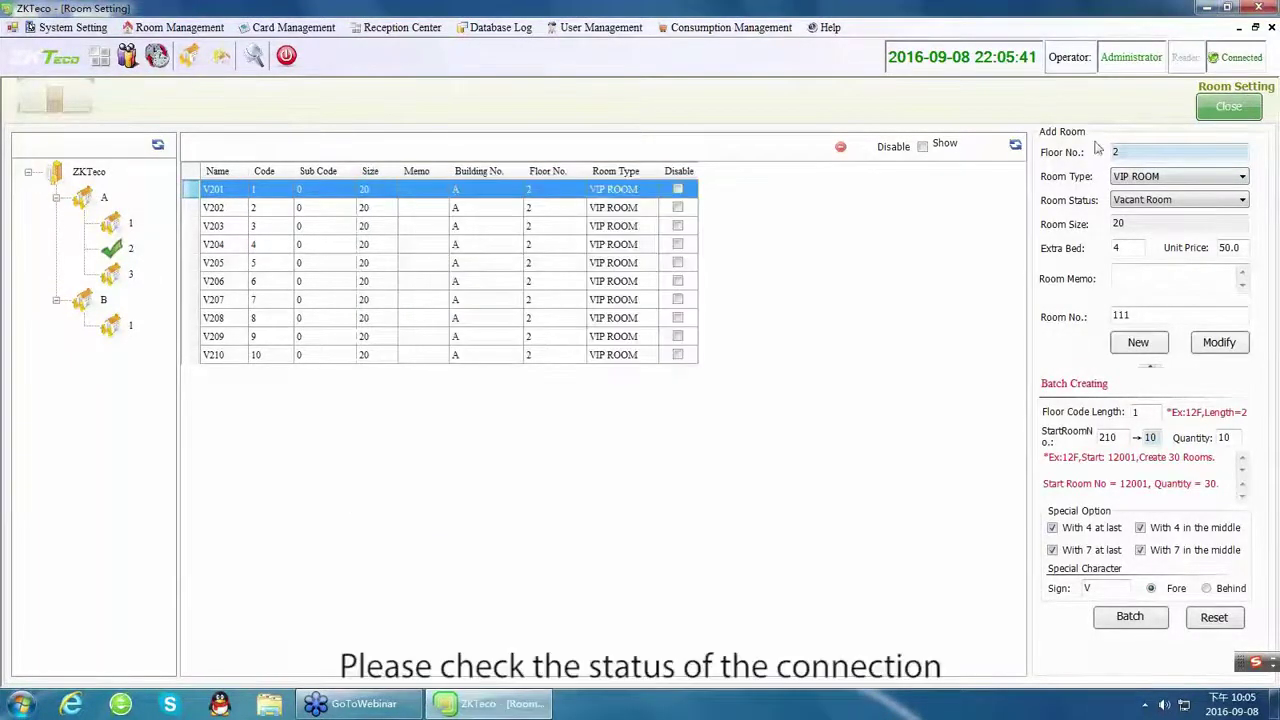
Reconnect the card encoder and reopen Setup Card.
{"action": "left_click", "coordinate": [1234, 60]}
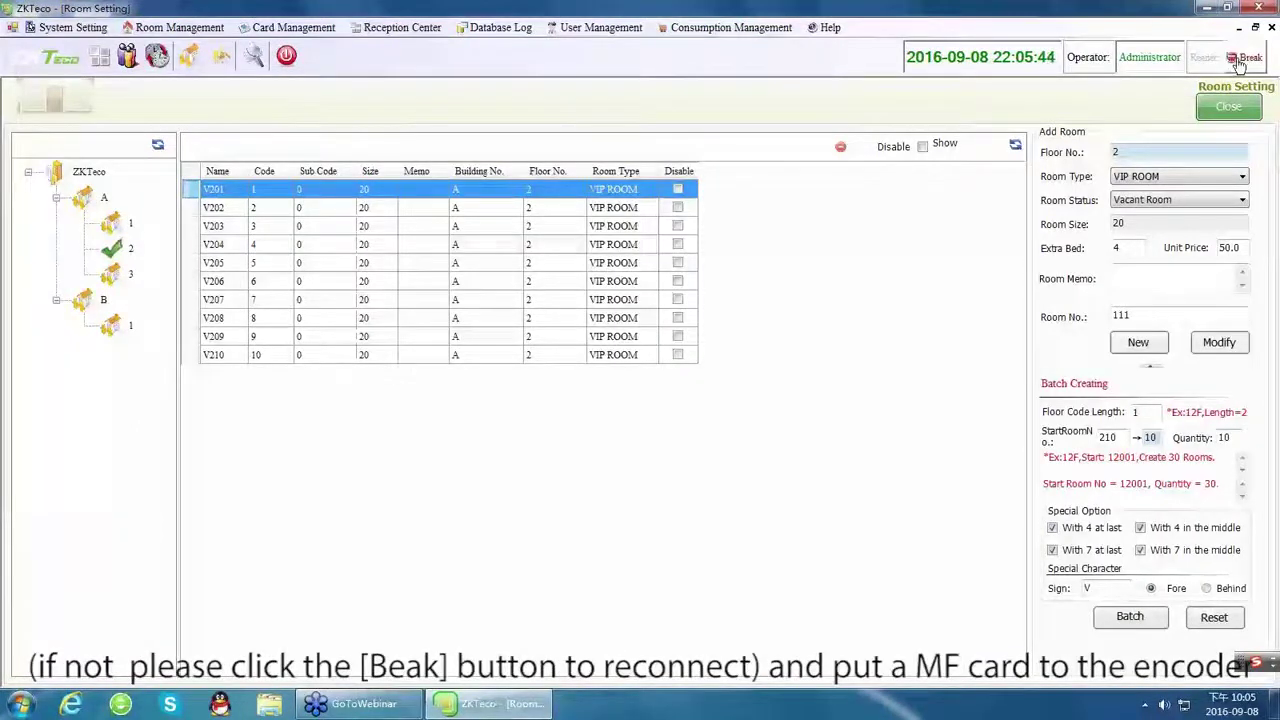
{"action": "left_click", "coordinate": [1236, 62]}
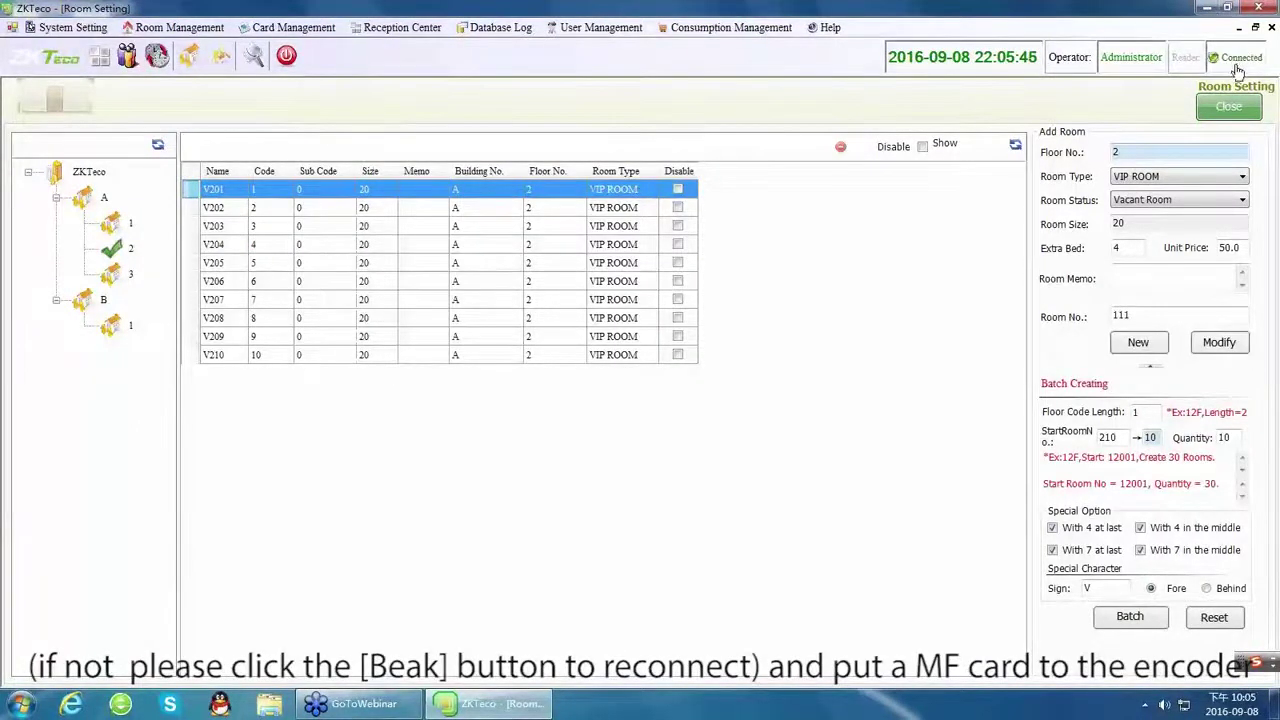
{"action": "left_click", "coordinate": [293, 27]}
{"action": "left_click", "coordinate": [290, 46]}
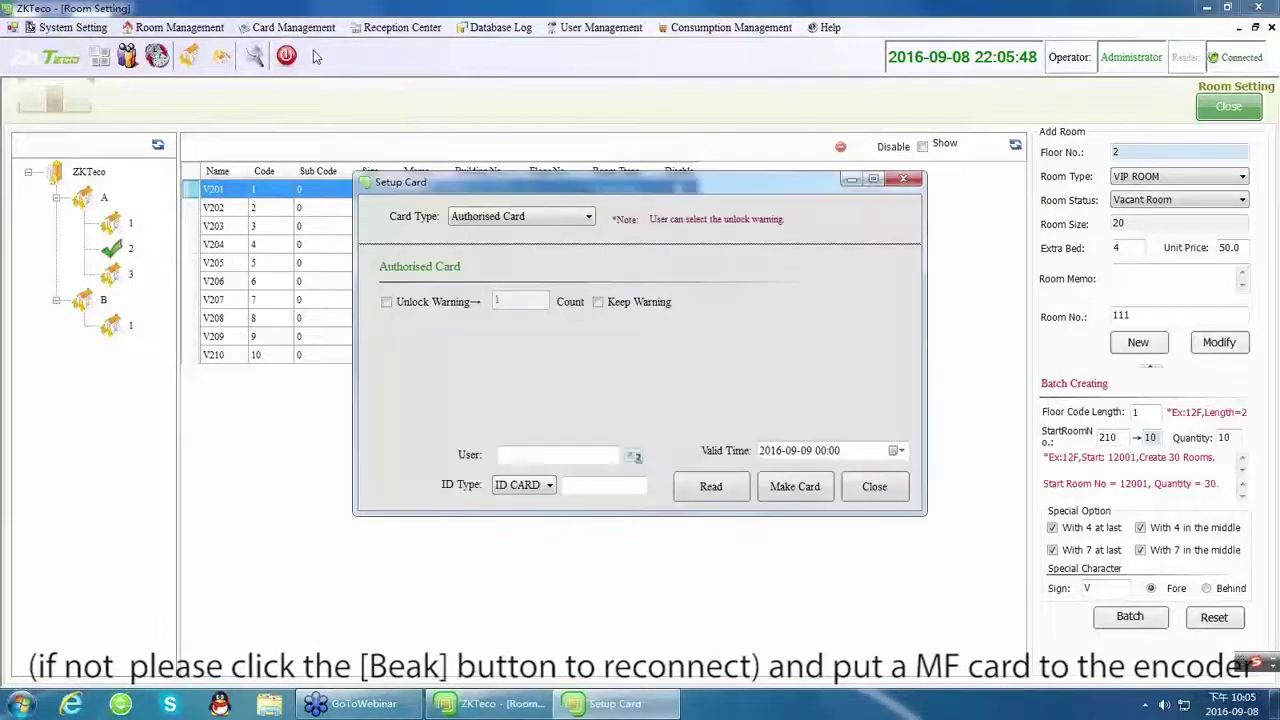
{"action": "left_click", "coordinate": [387, 302]}
{"action": "left_click_drag", "start_coordinate": [514, 299], "coordinate": [453, 300]}
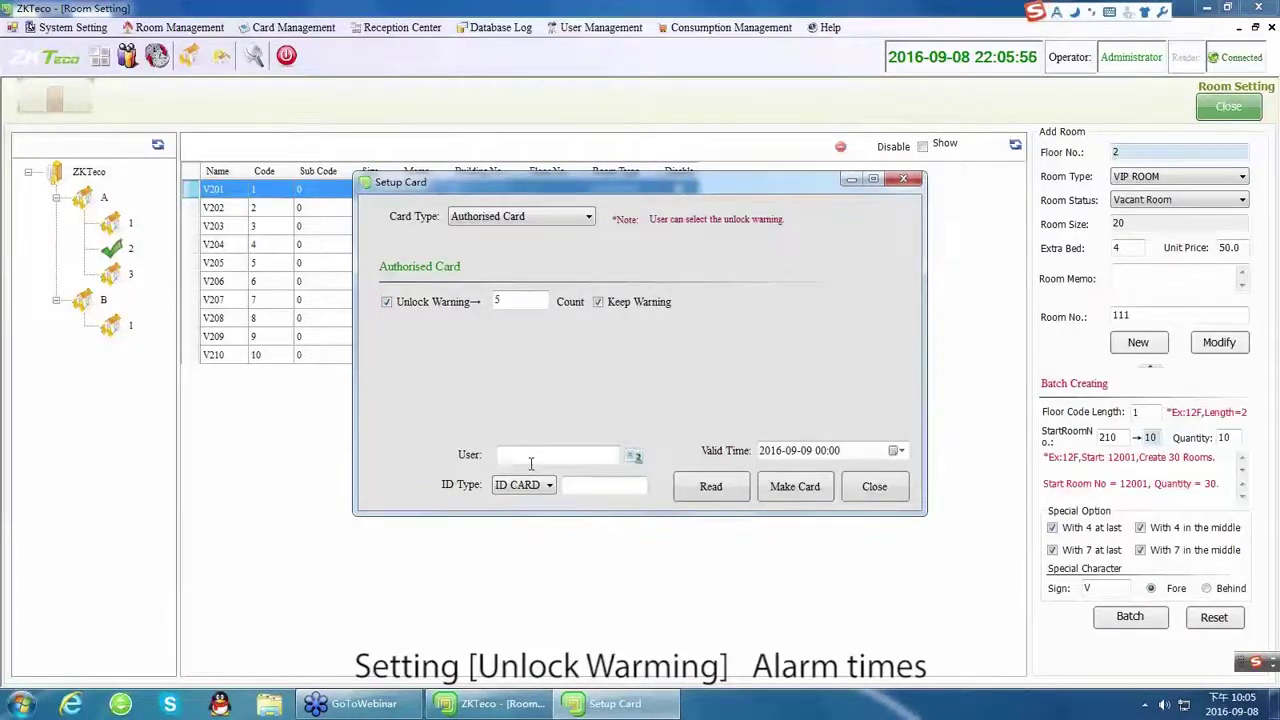
{"action": "type", "text": "ANN"}
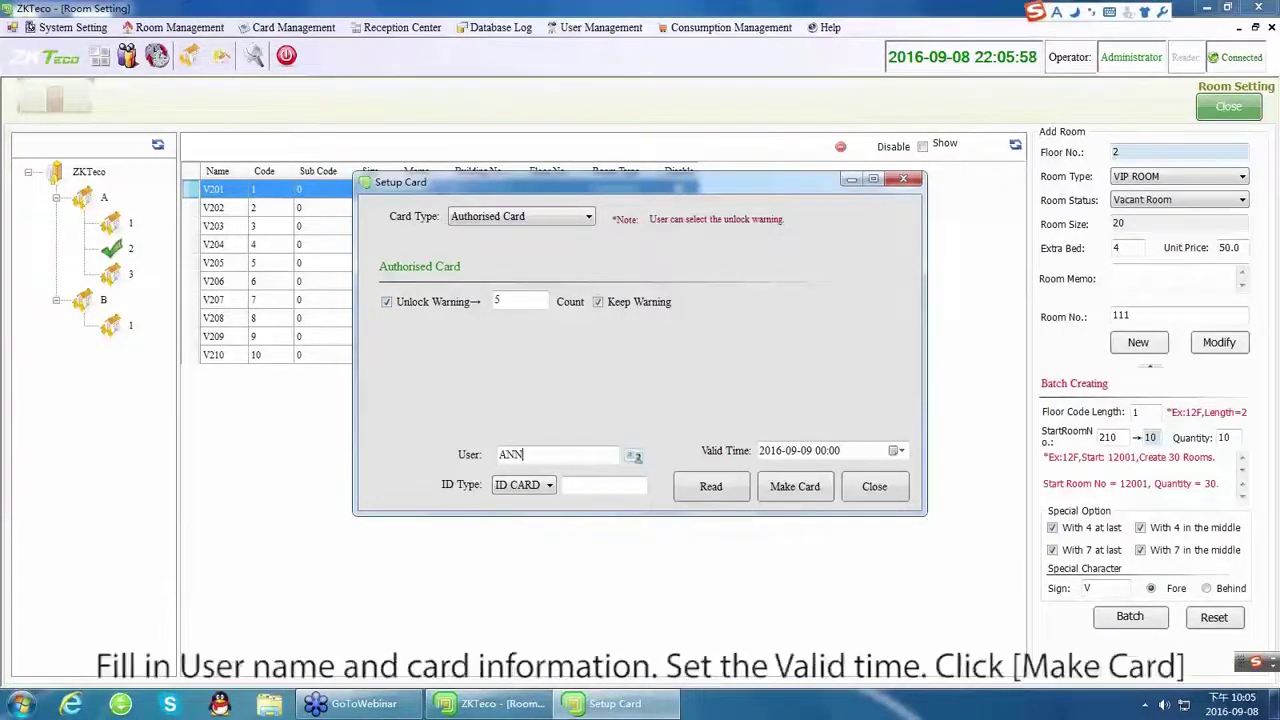
{"action": "type", "text": "123456"}
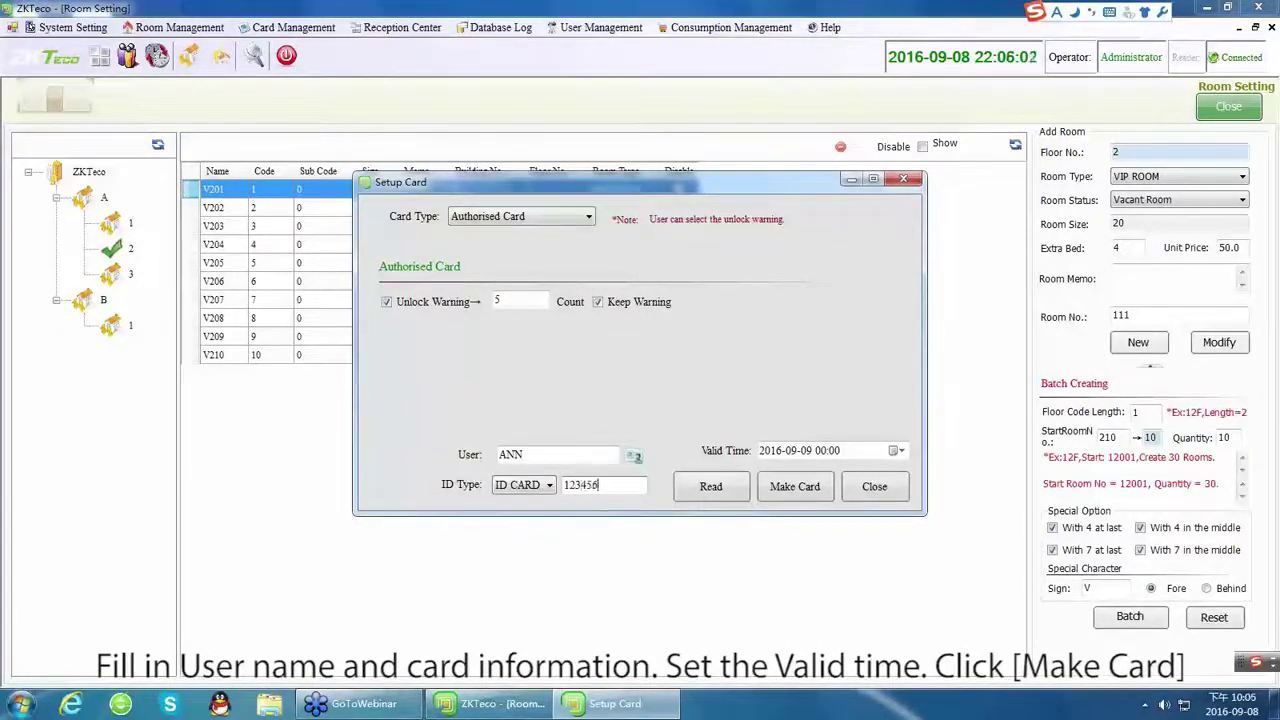
{"action": "left_click", "coordinate": [813, 458]}
{"action": "left_click", "coordinate": [807, 451]}
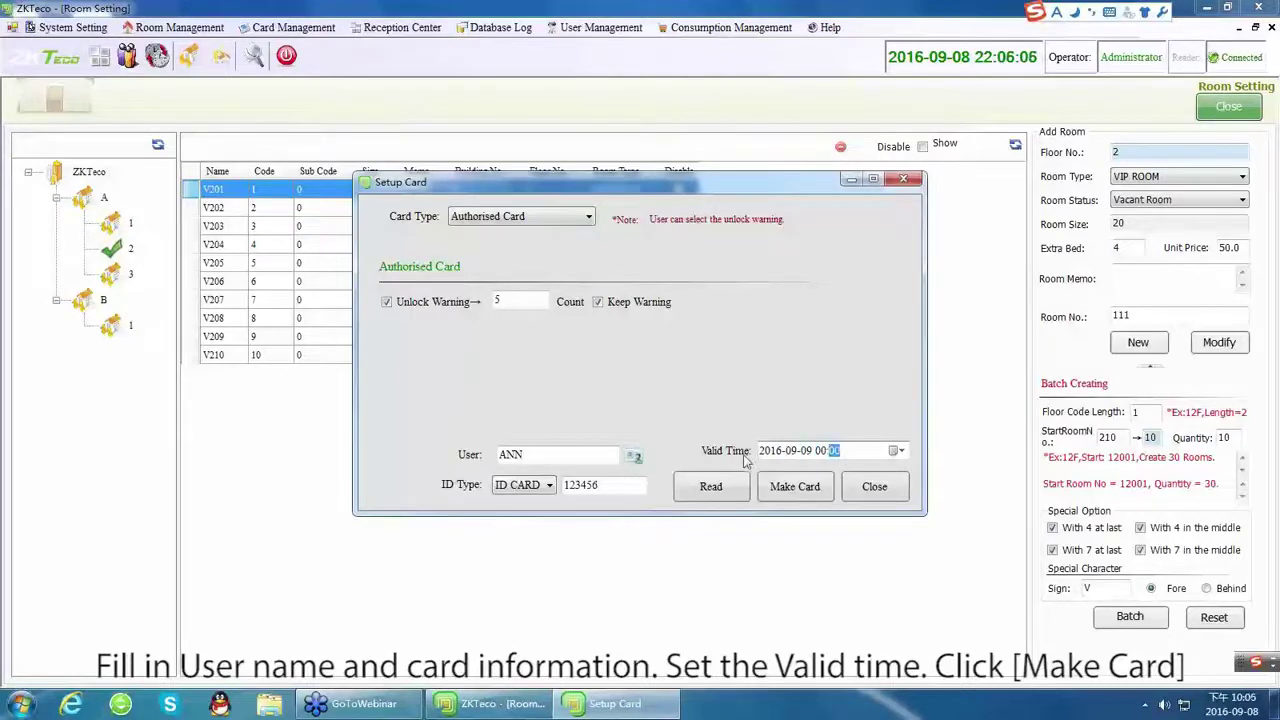
{"action": "left_click", "coordinate": [797, 488]}
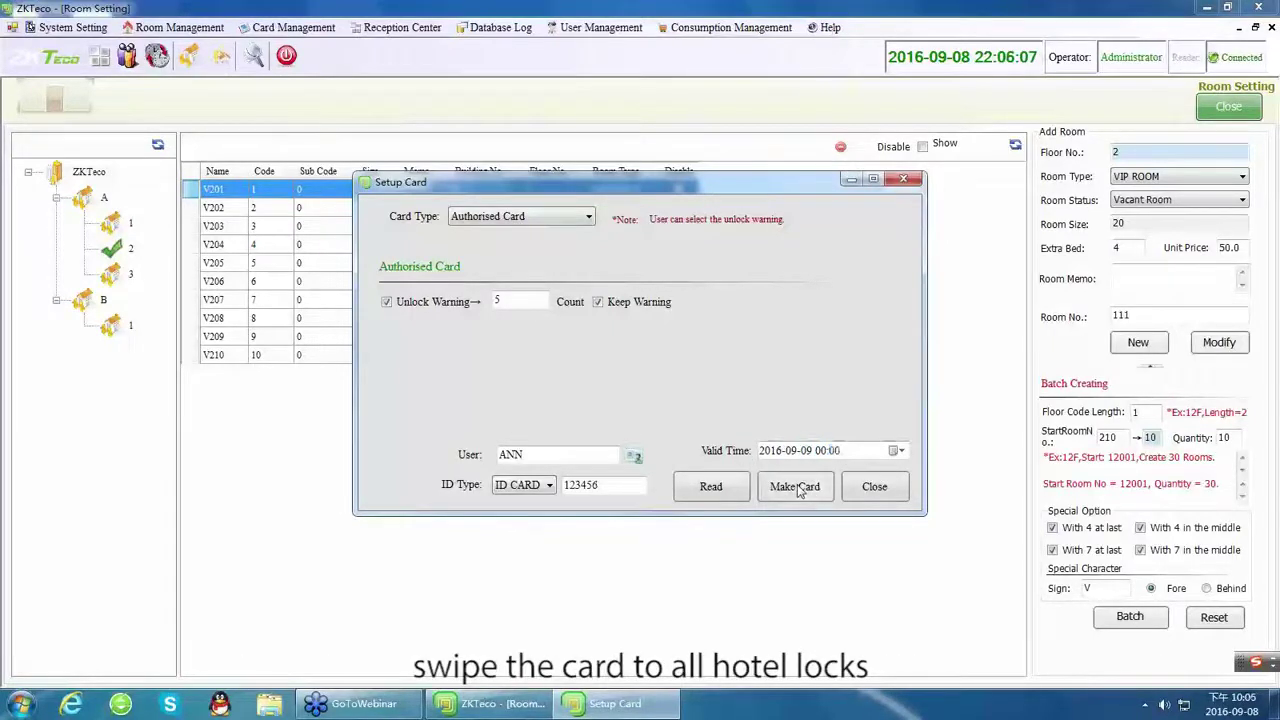
{"action": "left_click", "coordinate": [733, 492]}
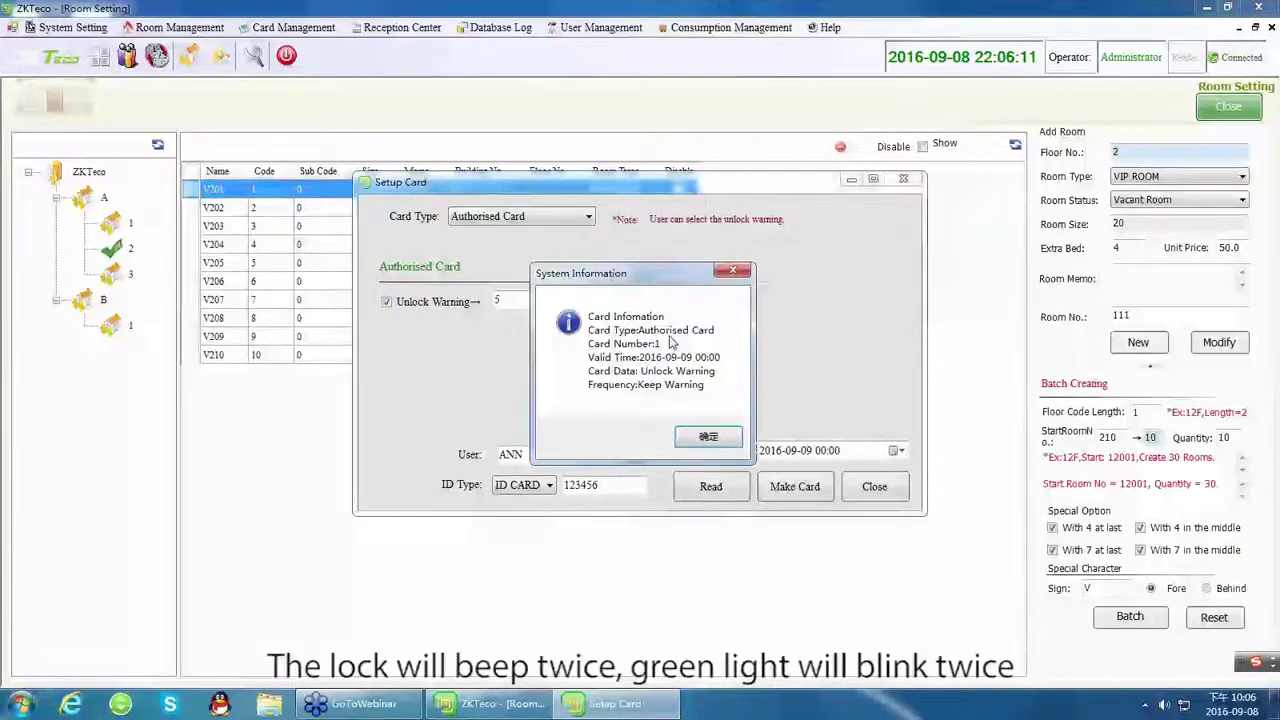
{"action": "left_click", "coordinate": [708, 436]}
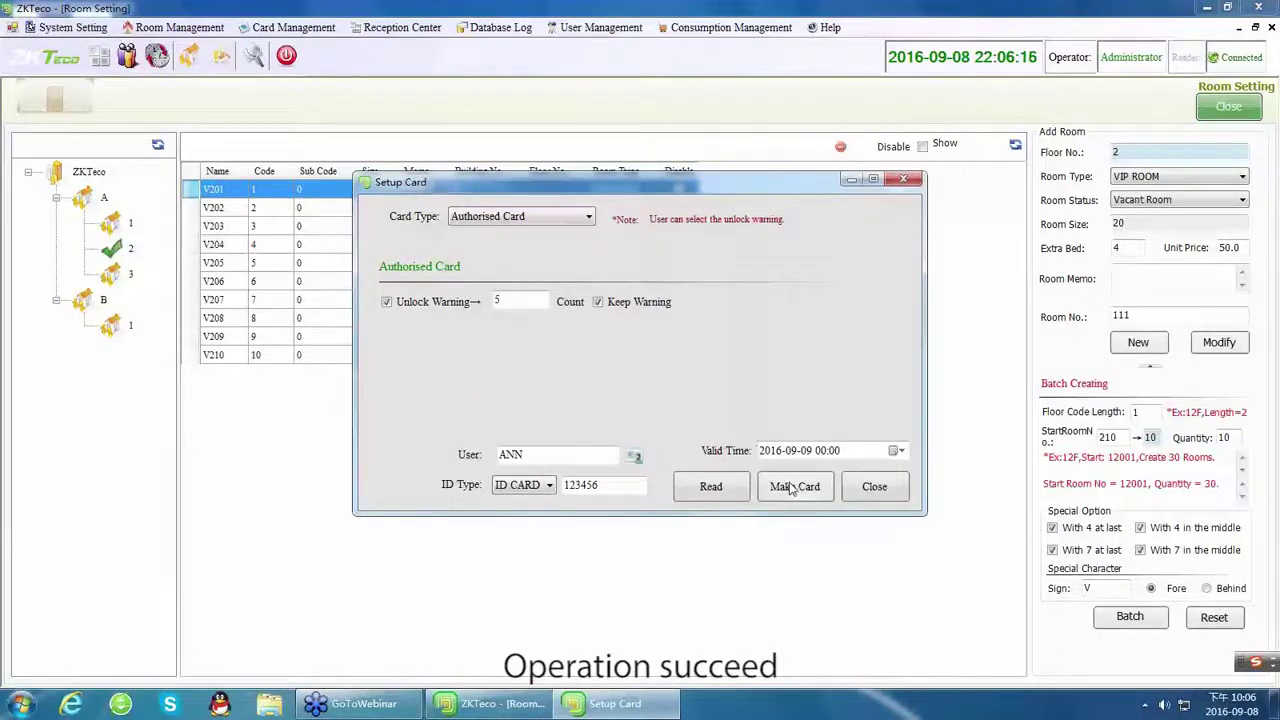
Make a Time Sync Card.
{"action": "left_click", "coordinate": [505, 216]}
{"action": "left_click", "coordinate": [505, 246]}
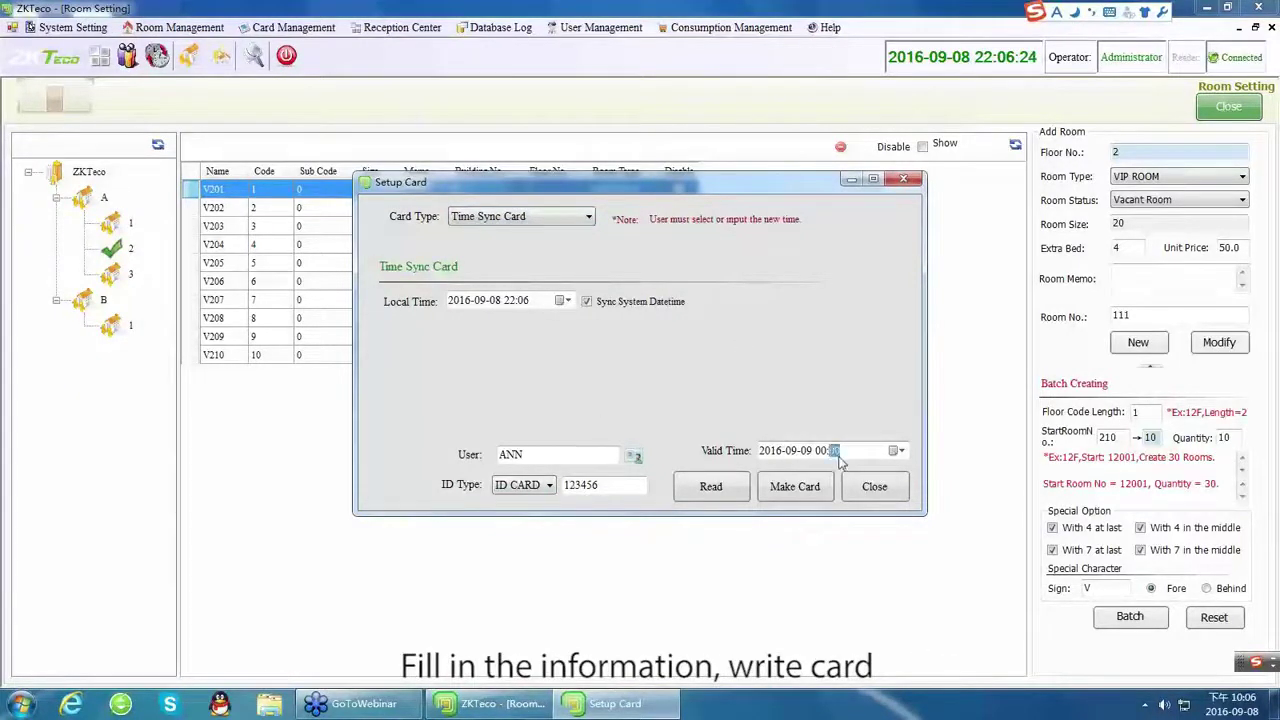
{"action": "left_click", "coordinate": [792, 488]}
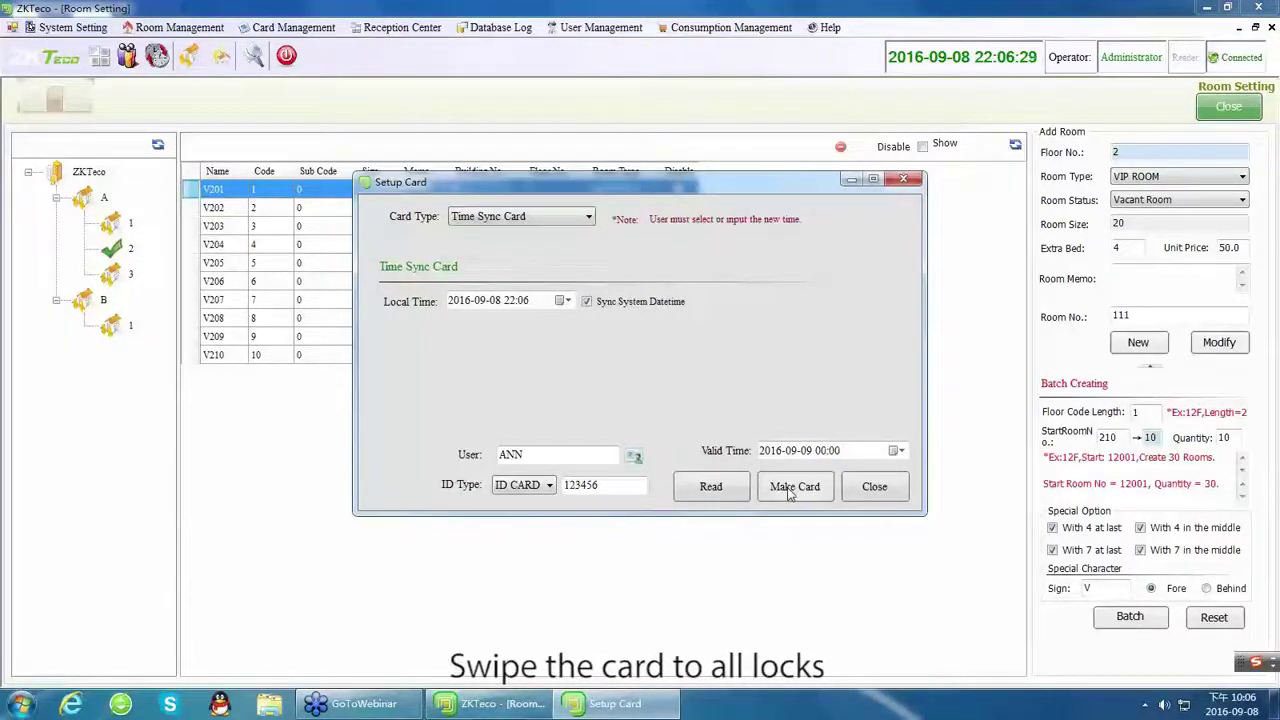
Write a Room Card for room V201 on building A floor 2 and read it back.
{"action": "left_click", "coordinate": [558, 218]}
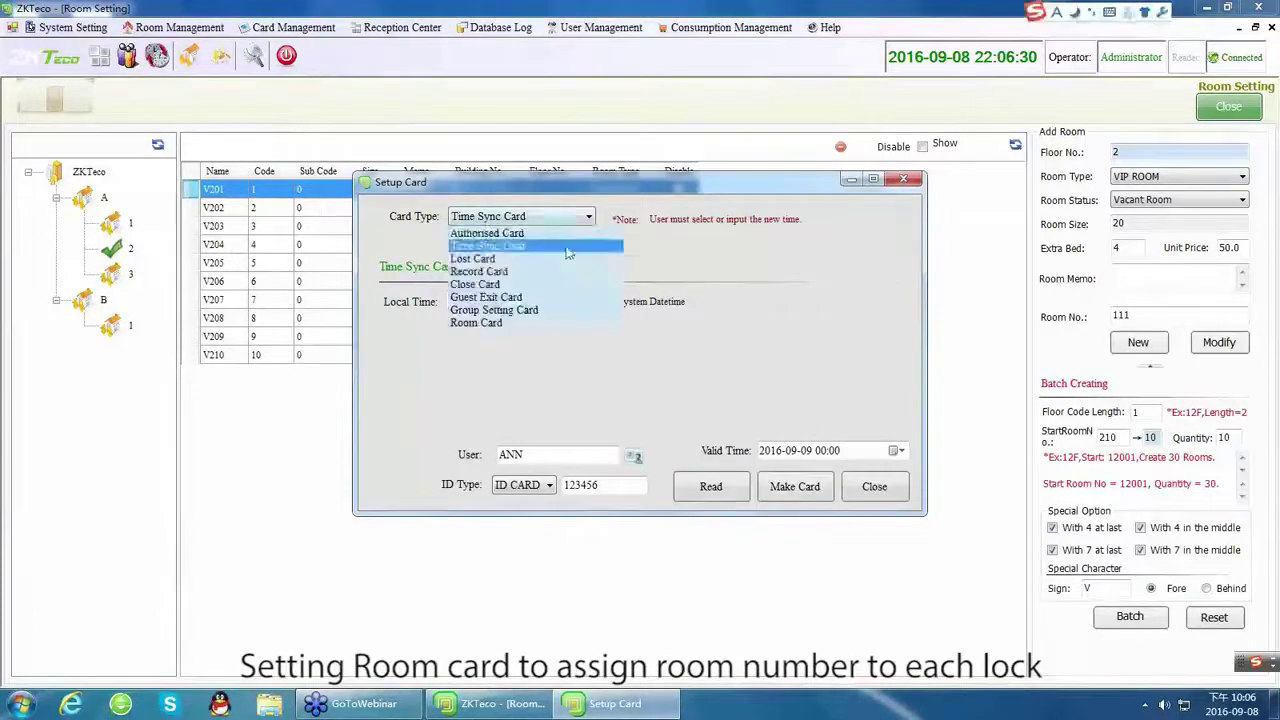
{"action": "left_click", "coordinate": [504, 324]}
{"action": "left_click", "coordinate": [475, 315]}
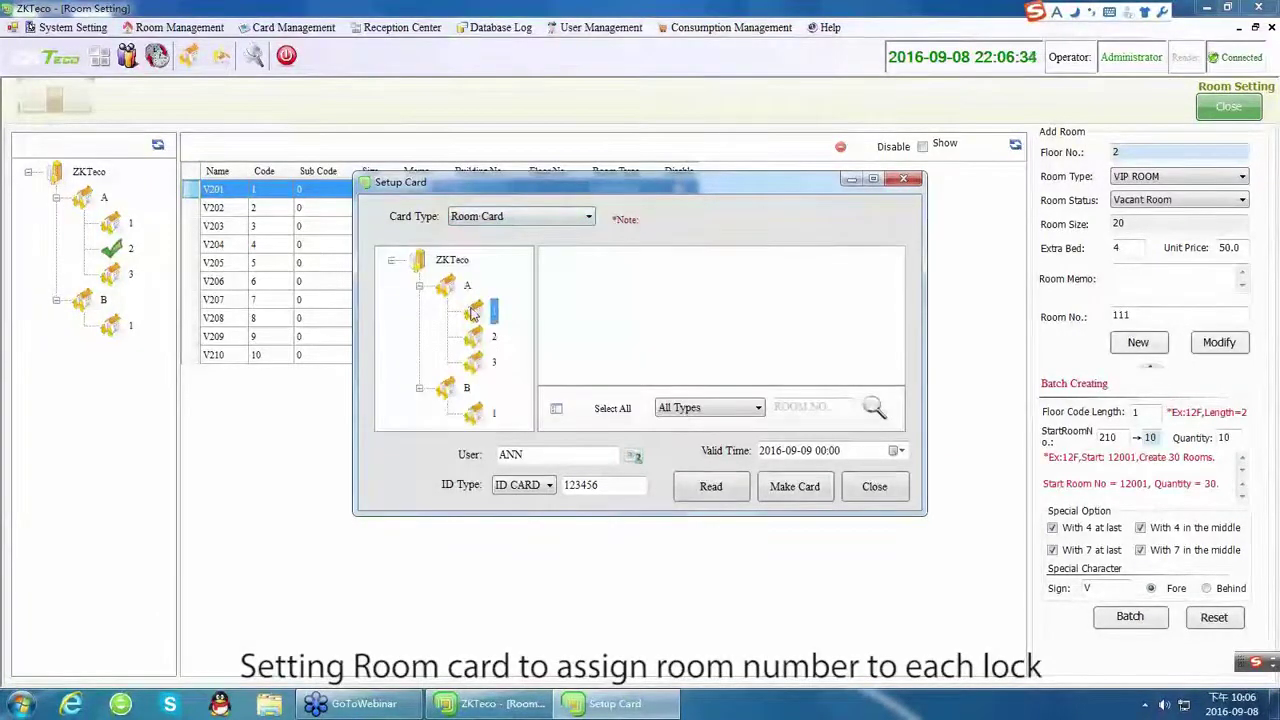
{"action": "left_click", "coordinate": [493, 336]}
{"action": "left_click", "coordinate": [578, 276]}
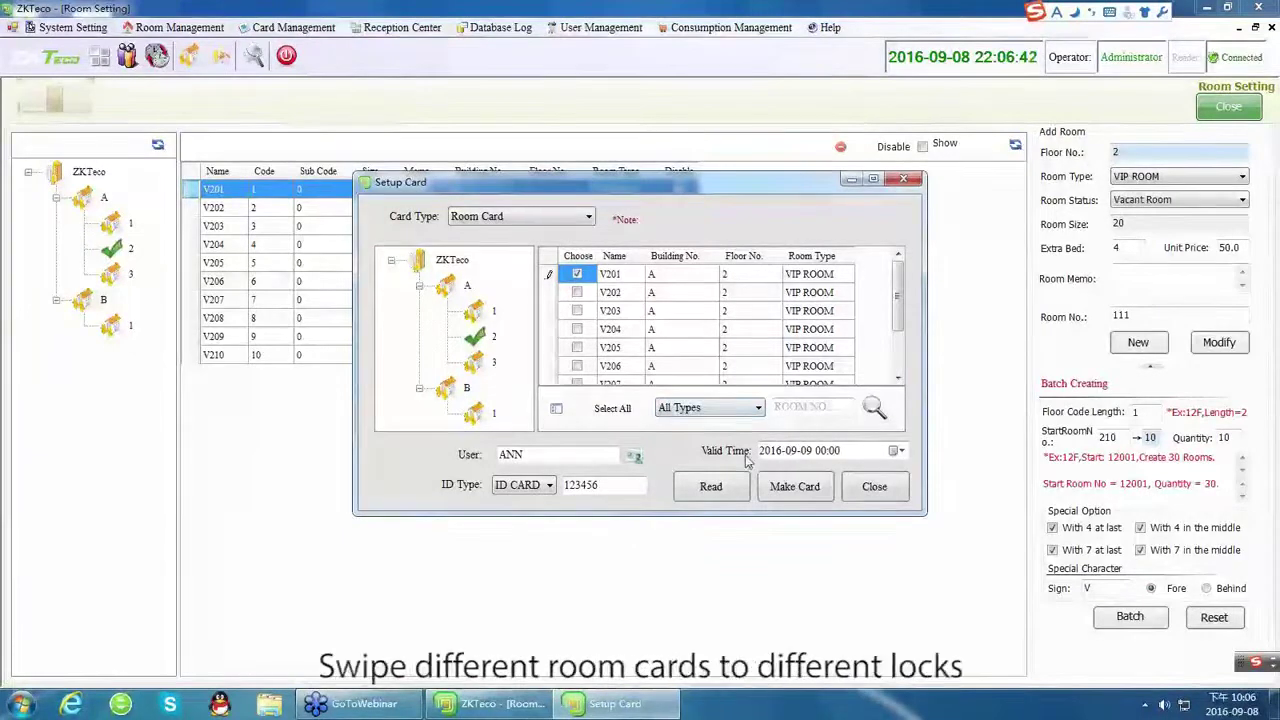
{"action": "left_click", "coordinate": [802, 490]}
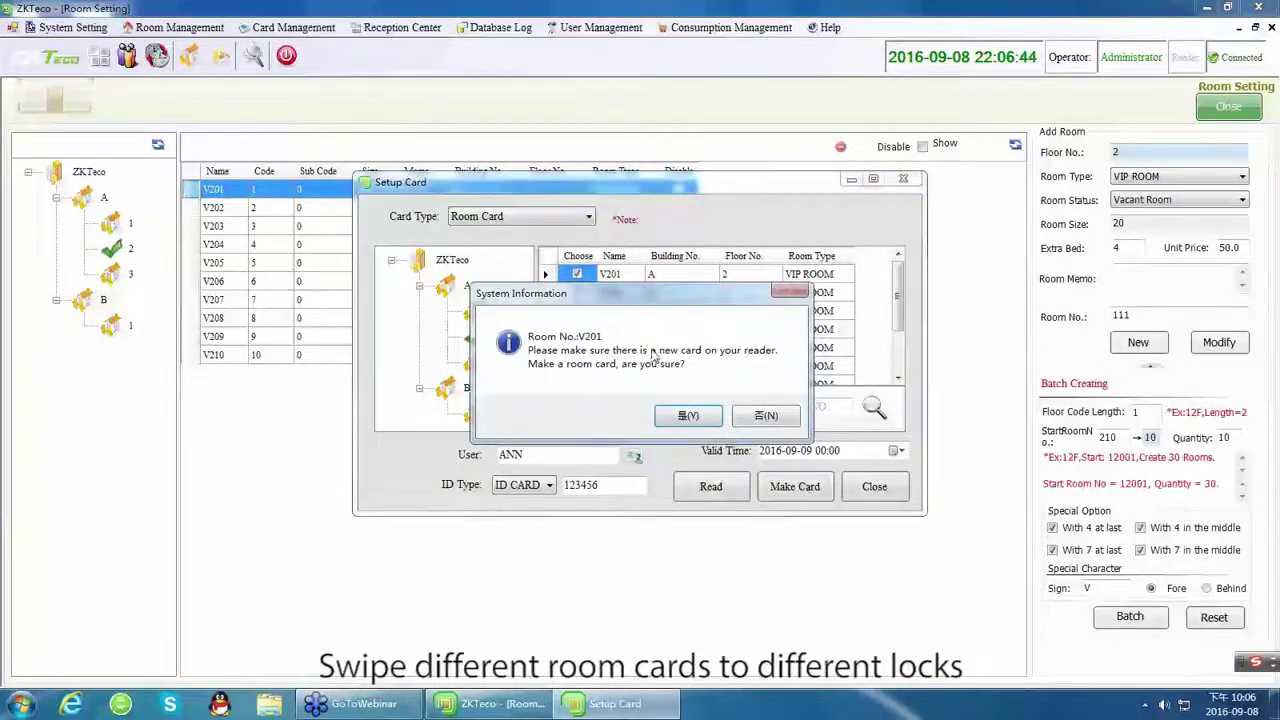
{"action": "left_click", "coordinate": [688, 416]}
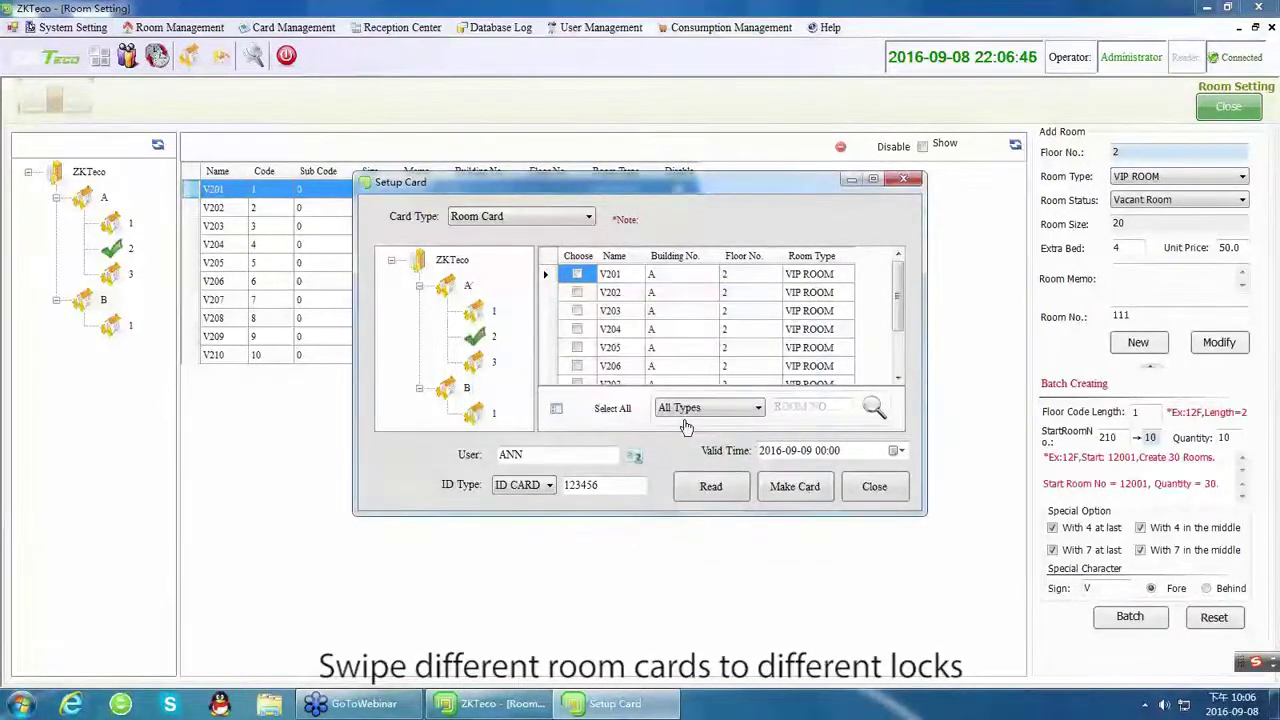
{"action": "left_click", "coordinate": [713, 490]}
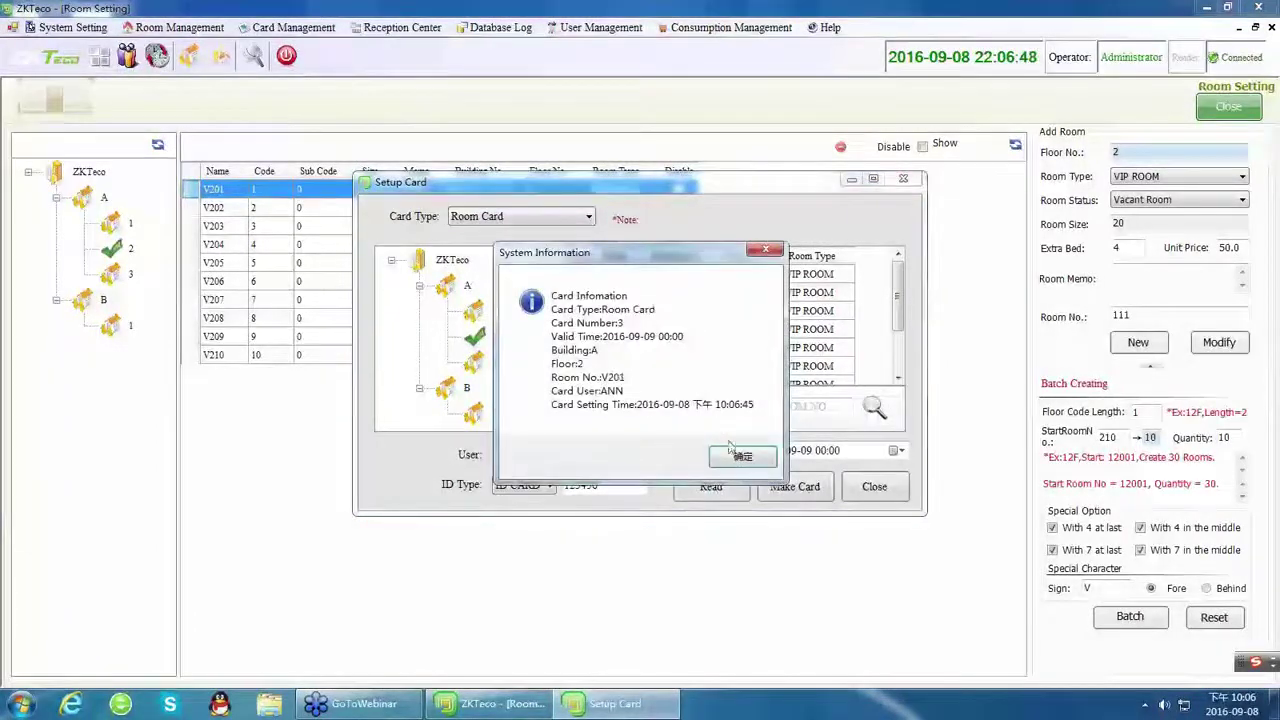
{"action": "left_click", "coordinate": [741, 457]}
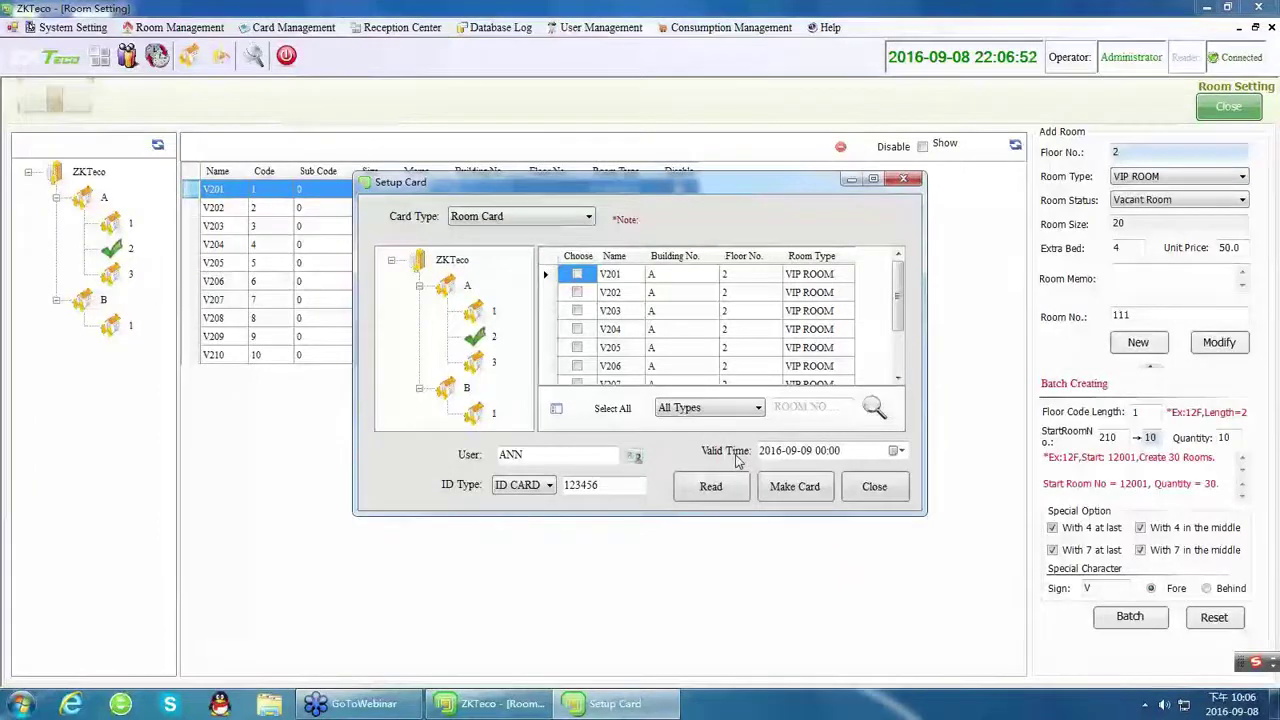
Make a Group Setting Card for the vip group.
{"action": "left_click", "coordinate": [536, 218]}
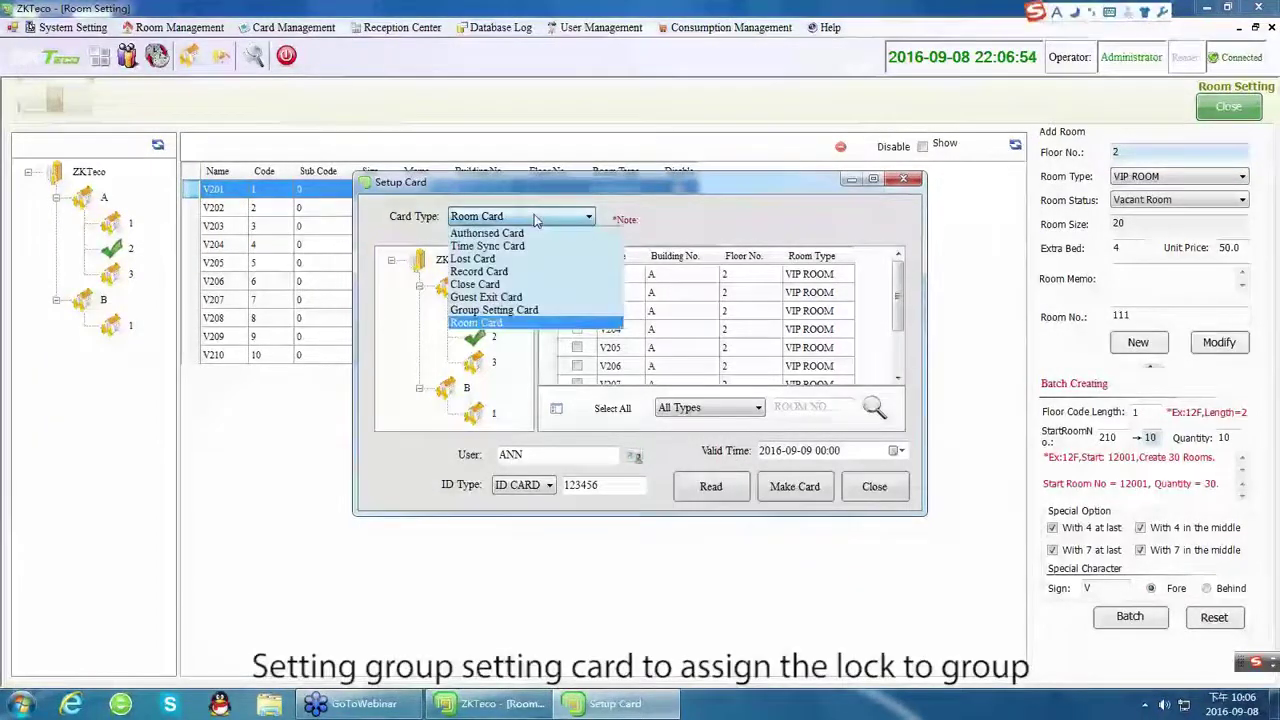
{"action": "left_click", "coordinate": [495, 312]}
{"action": "left_click", "coordinate": [408, 324]}
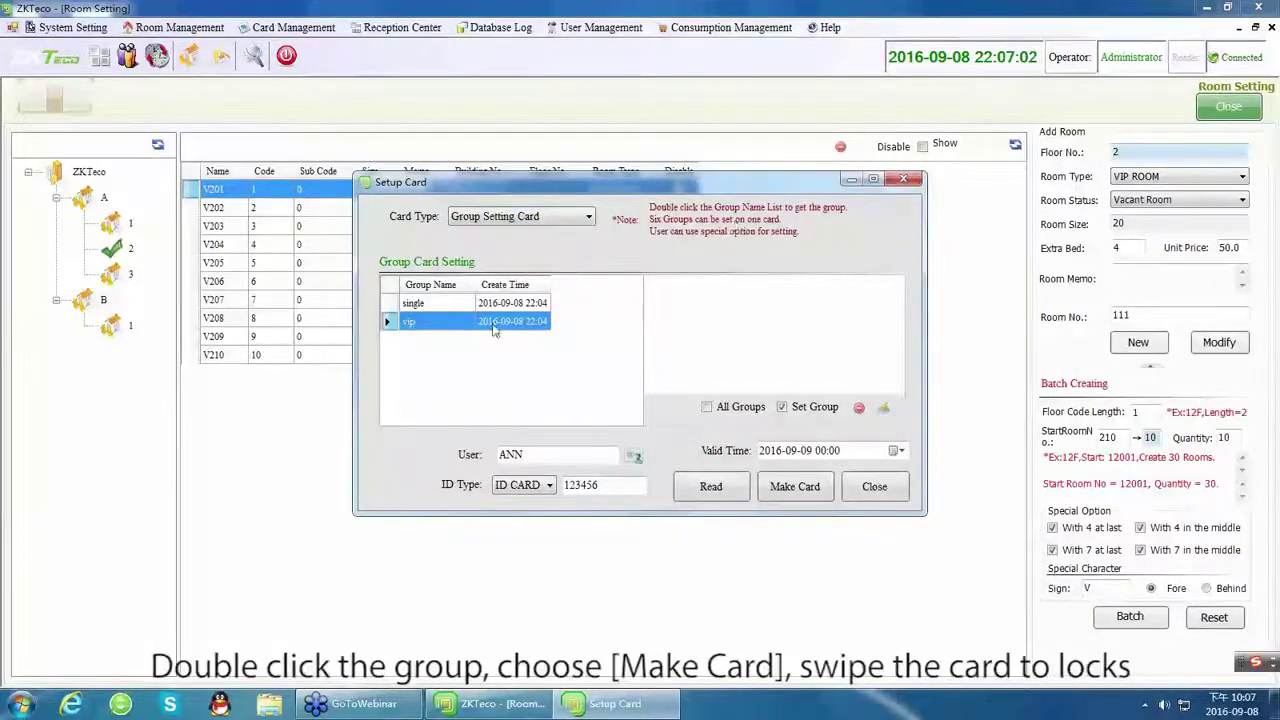
{"action": "double_click", "coordinate": [455, 324]}
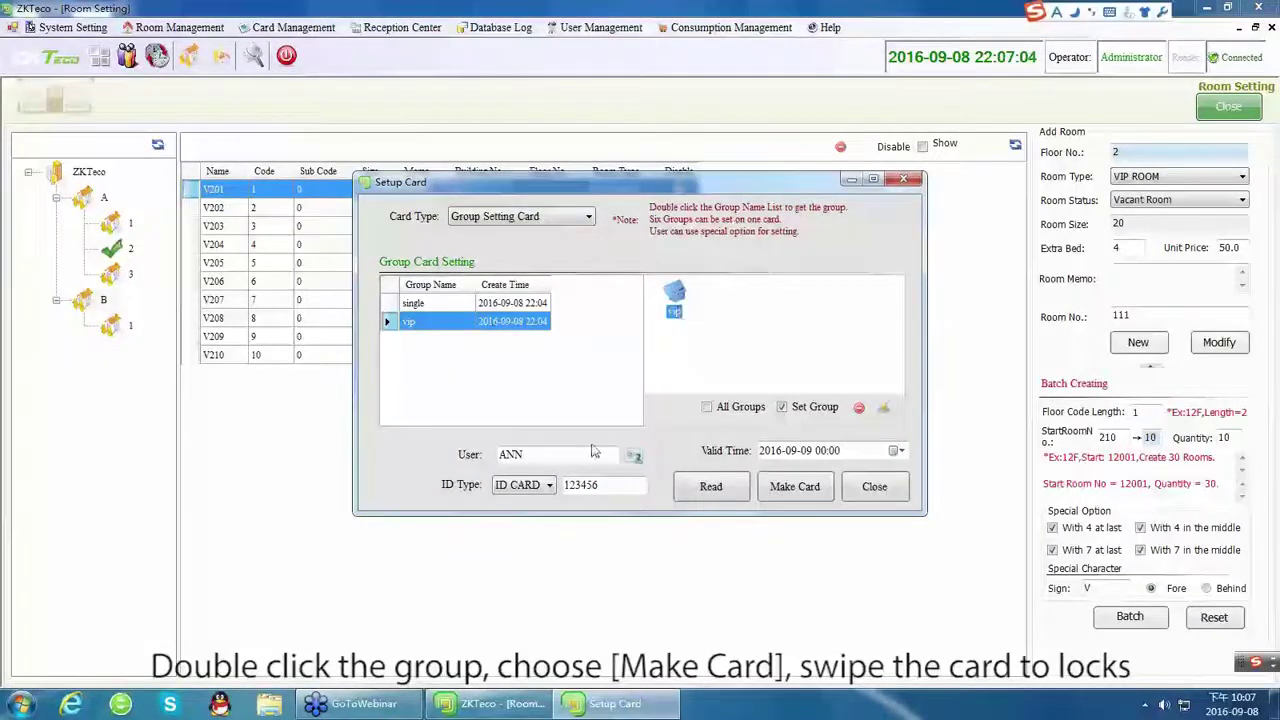
{"action": "left_click", "coordinate": [772, 487]}
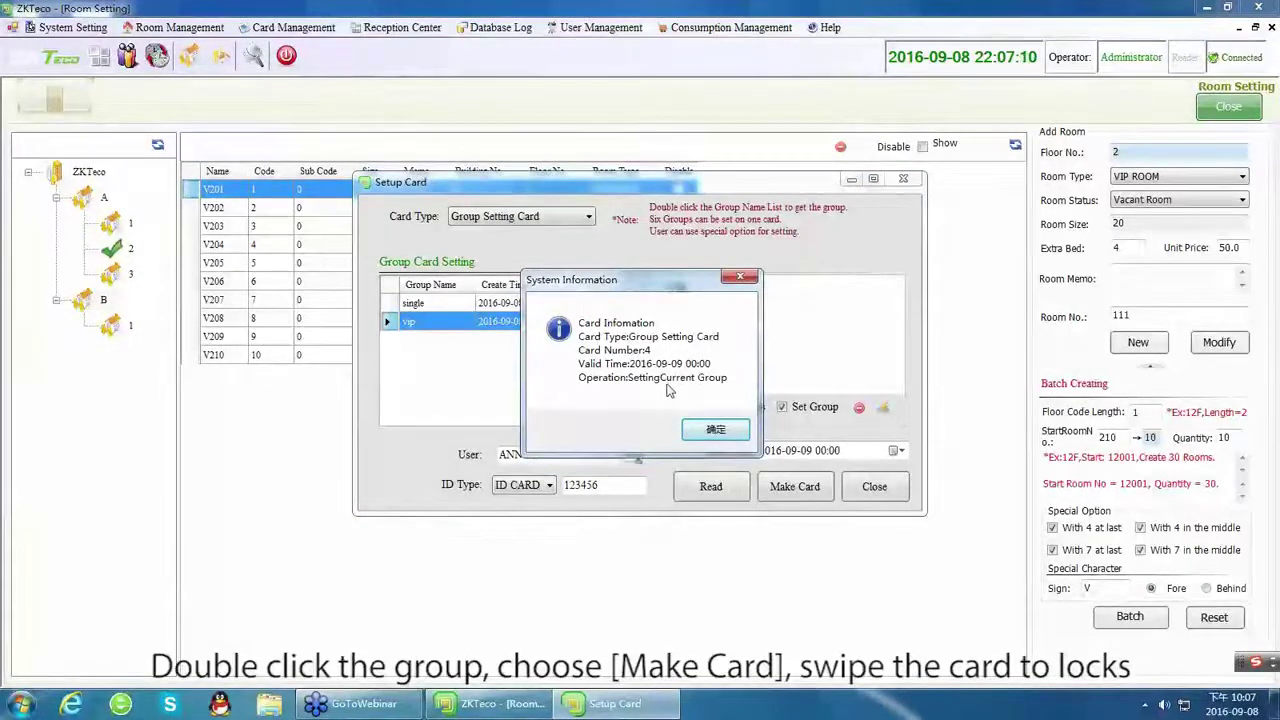
{"action": "left_click", "coordinate": [708, 429]}
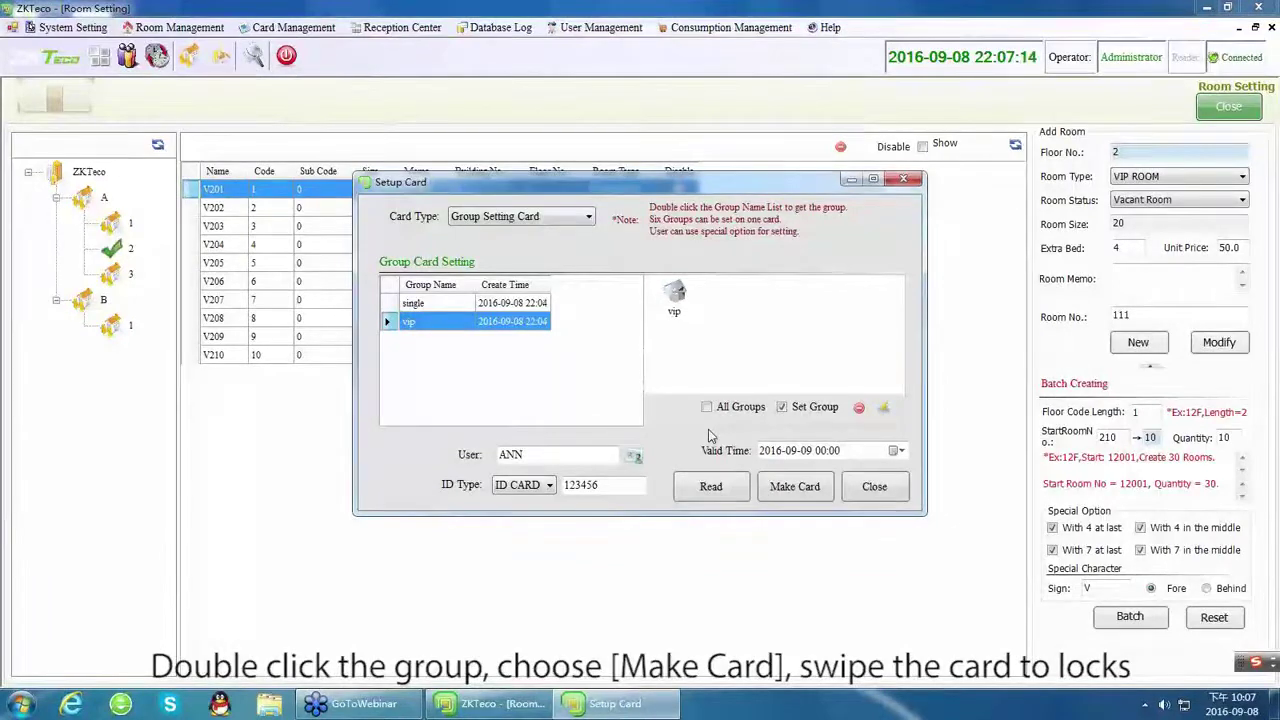
Close and reopen Setup Card, leave the card type unchanged, and close it again.
{"action": "left_click", "coordinate": [874, 487]}
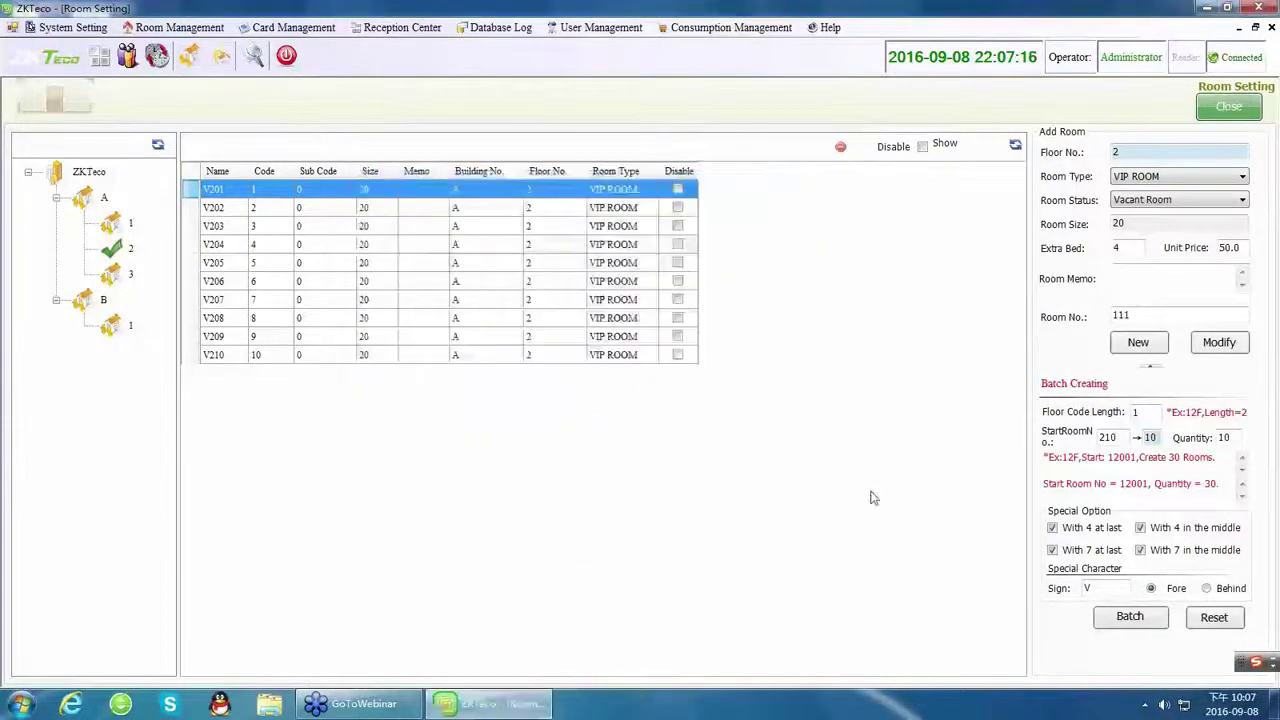
{"action": "left_click", "coordinate": [290, 28]}
{"action": "left_click", "coordinate": [300, 43]}
{"action": "left_click", "coordinate": [495, 217]}
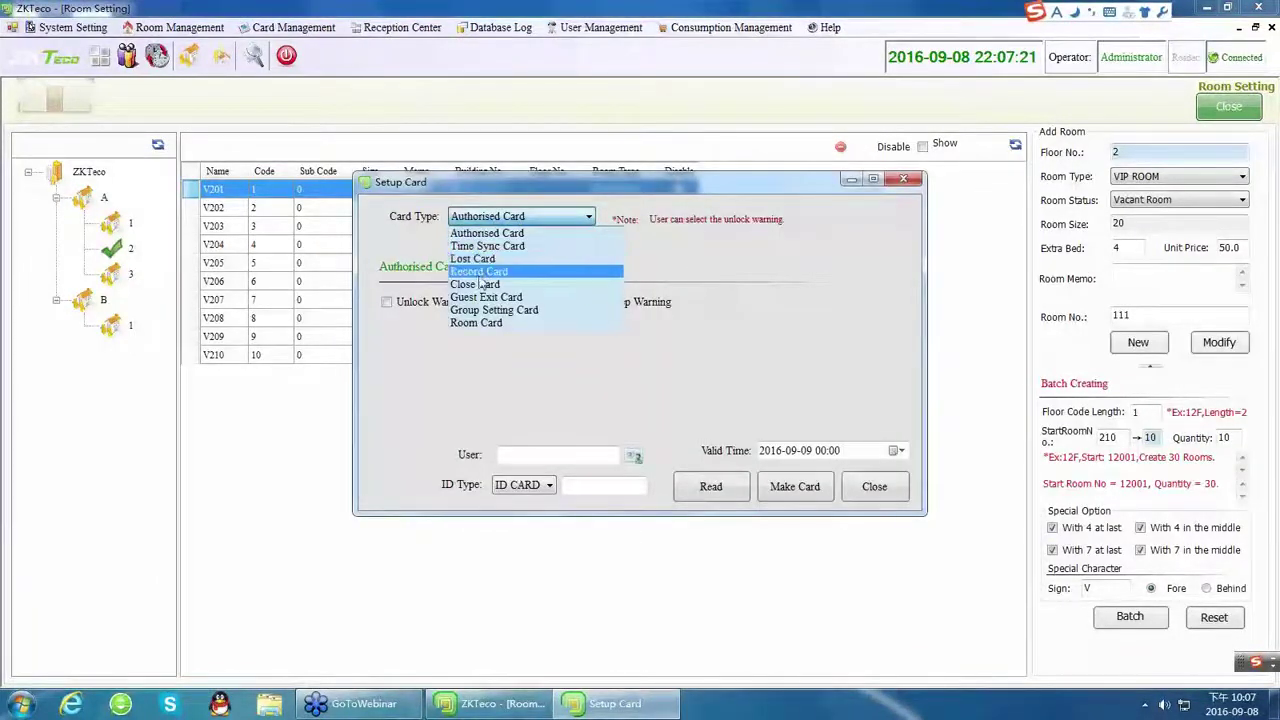
{"action": "left_click", "coordinate": [882, 490]}
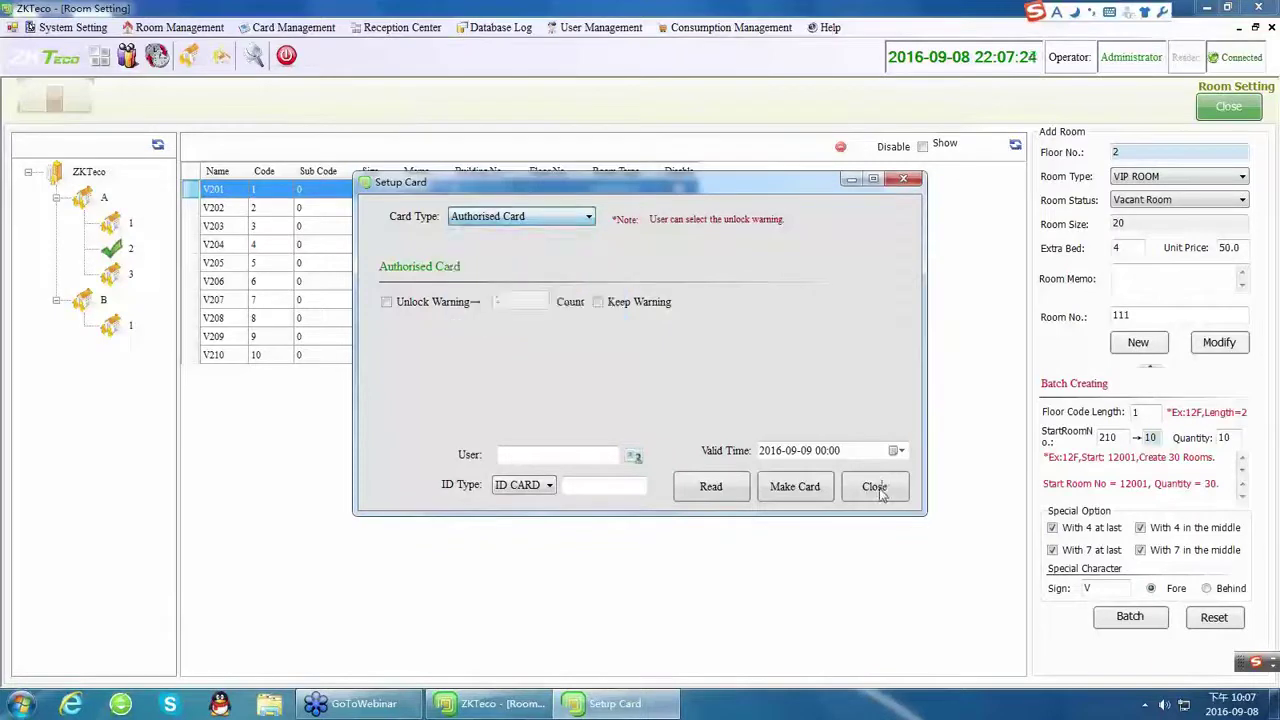
{"action": "left_click", "coordinate": [903, 179]}
Open Employee Card with Emergency Card type and override manual lock turned off.
{"action": "left_click", "coordinate": [293, 27]}
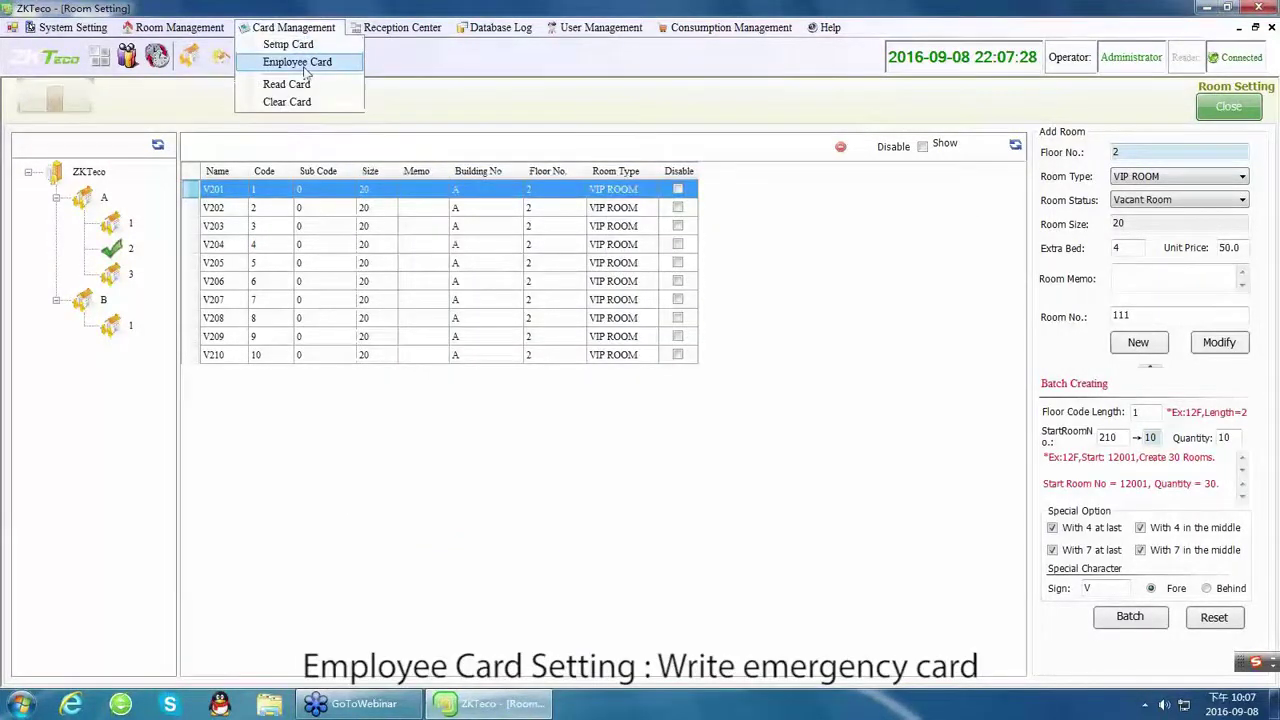
{"action": "left_click", "coordinate": [300, 60]}
{"action": "left_click", "coordinate": [590, 207]}
{"action": "left_click", "coordinate": [563, 215]}
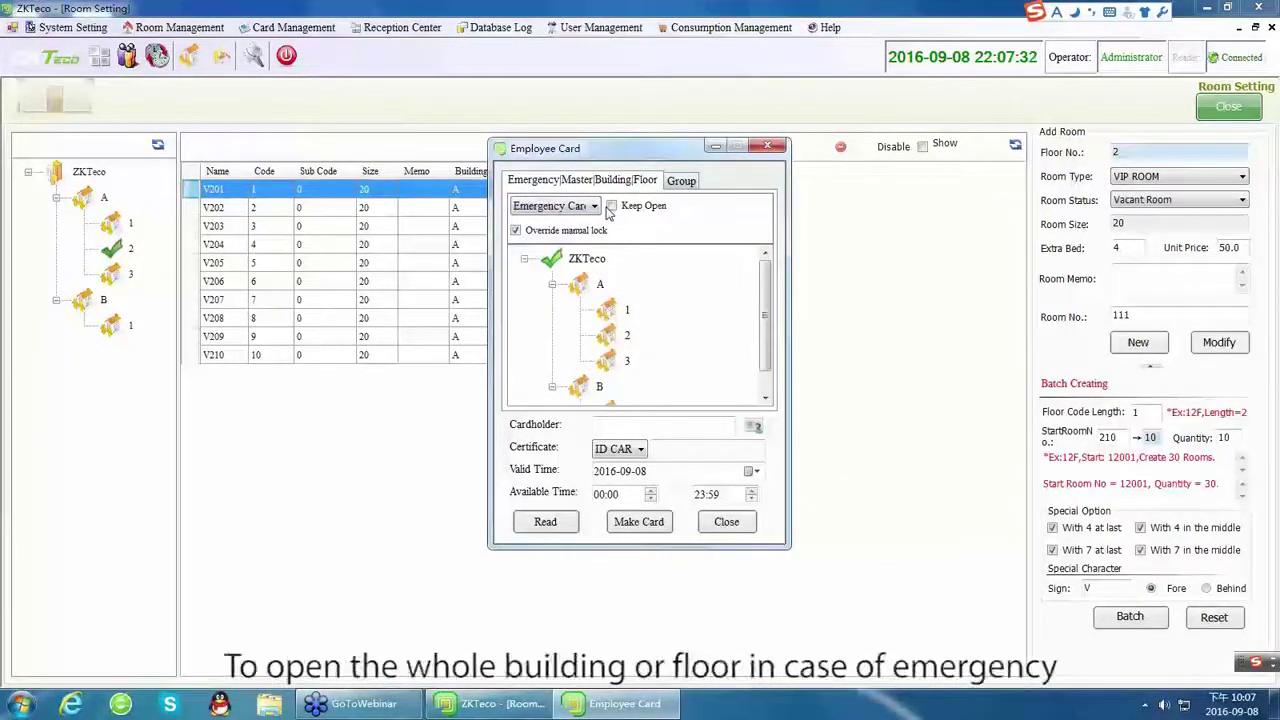
{"action": "left_click", "coordinate": [515, 231]}
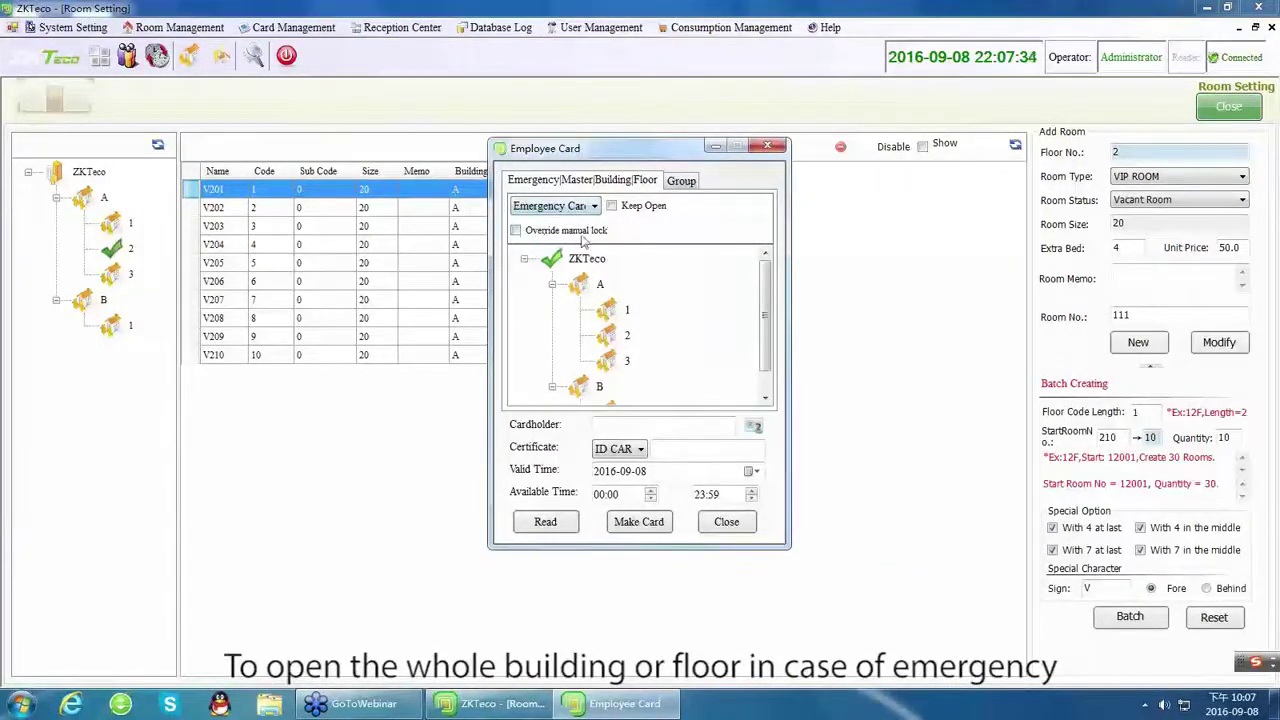
Enter the cardholder details, check the valid dates, then write and read back the emergency card.
{"action": "left_click", "coordinate": [623, 426]}
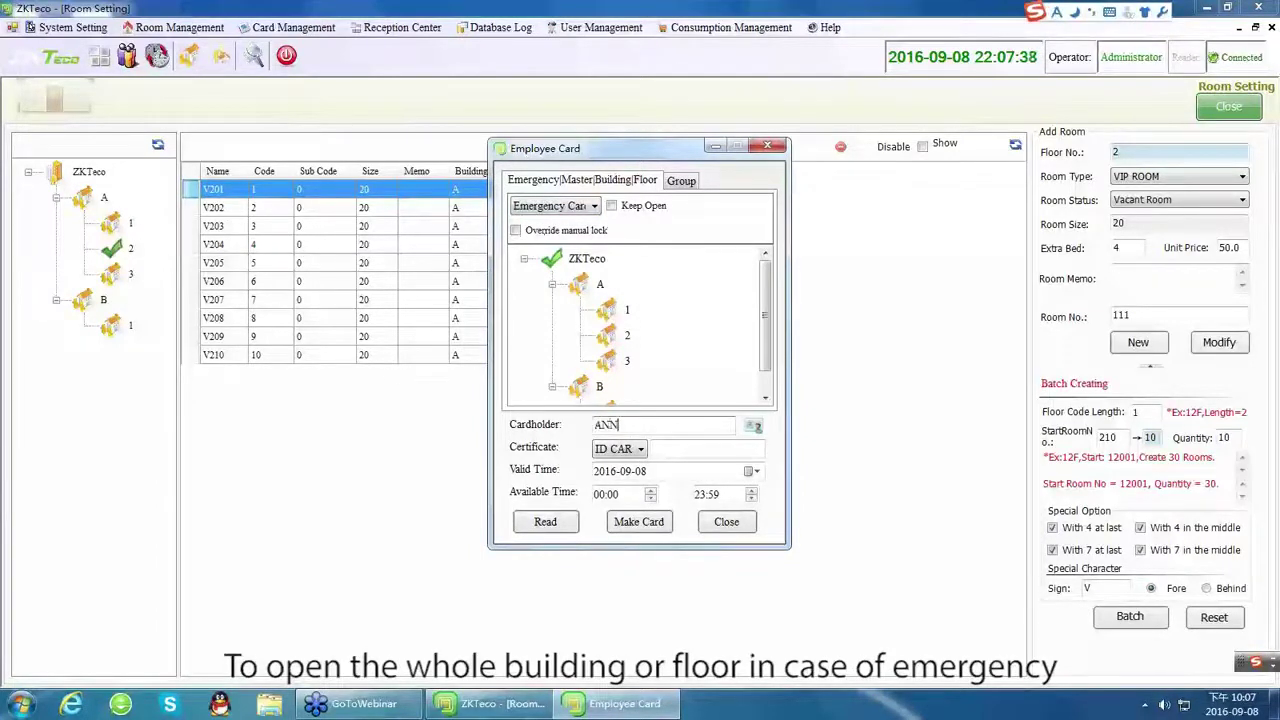
{"action": "type", "text": "123456"}
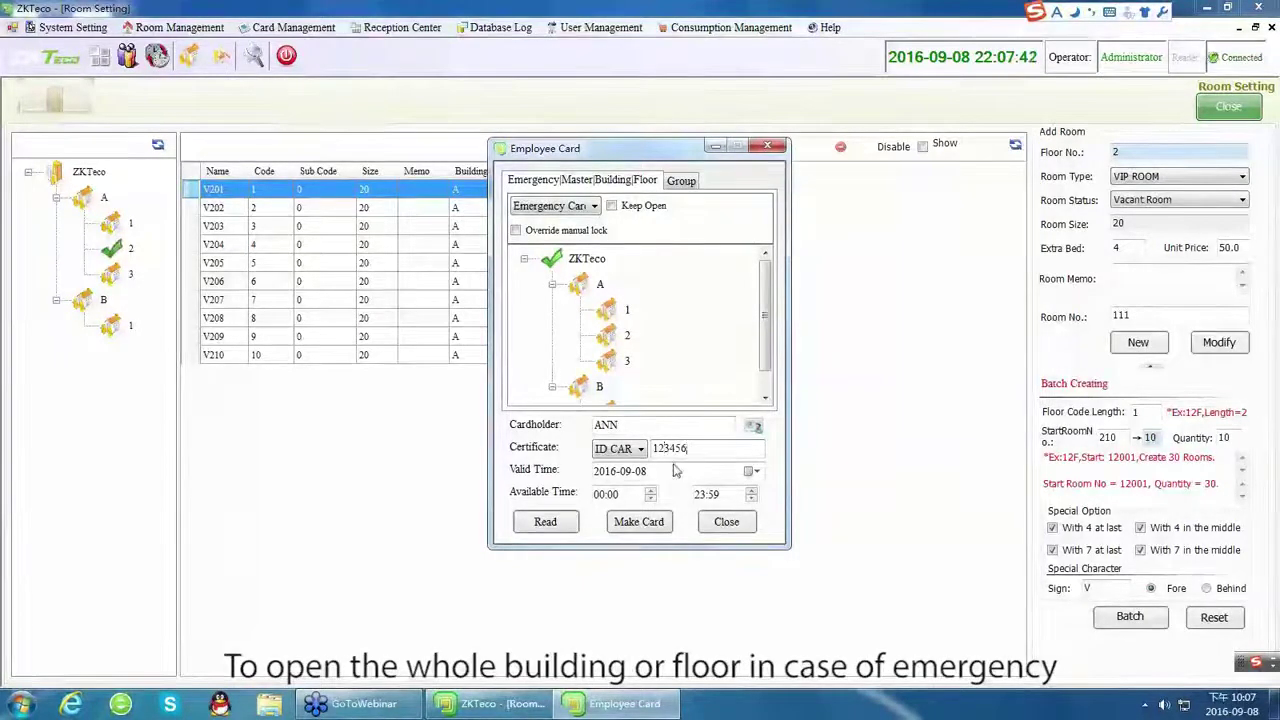
{"action": "left_click", "coordinate": [605, 471]}
{"action": "left_click", "coordinate": [626, 471]}
{"action": "left_click", "coordinate": [643, 474]}
{"action": "left_click", "coordinate": [614, 496]}
{"action": "left_click", "coordinate": [712, 494]}
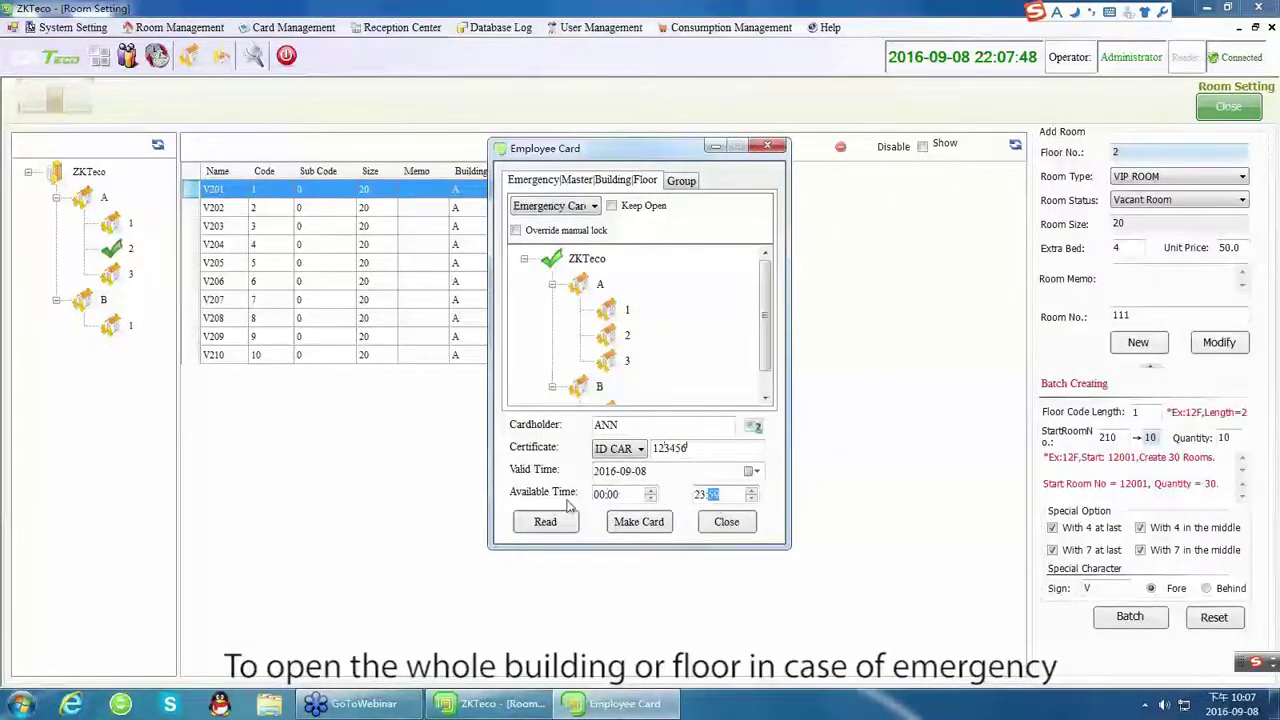
{"action": "left_click", "coordinate": [647, 532]}
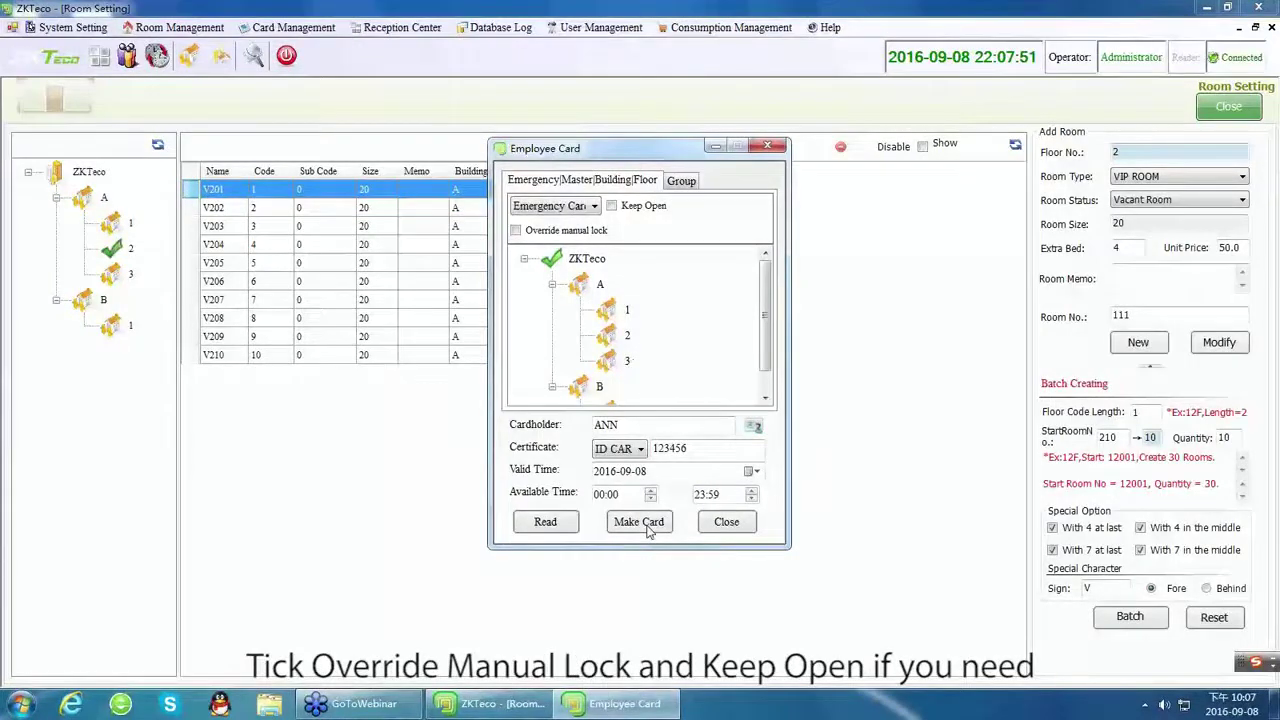
{"action": "left_click", "coordinate": [545, 521]}
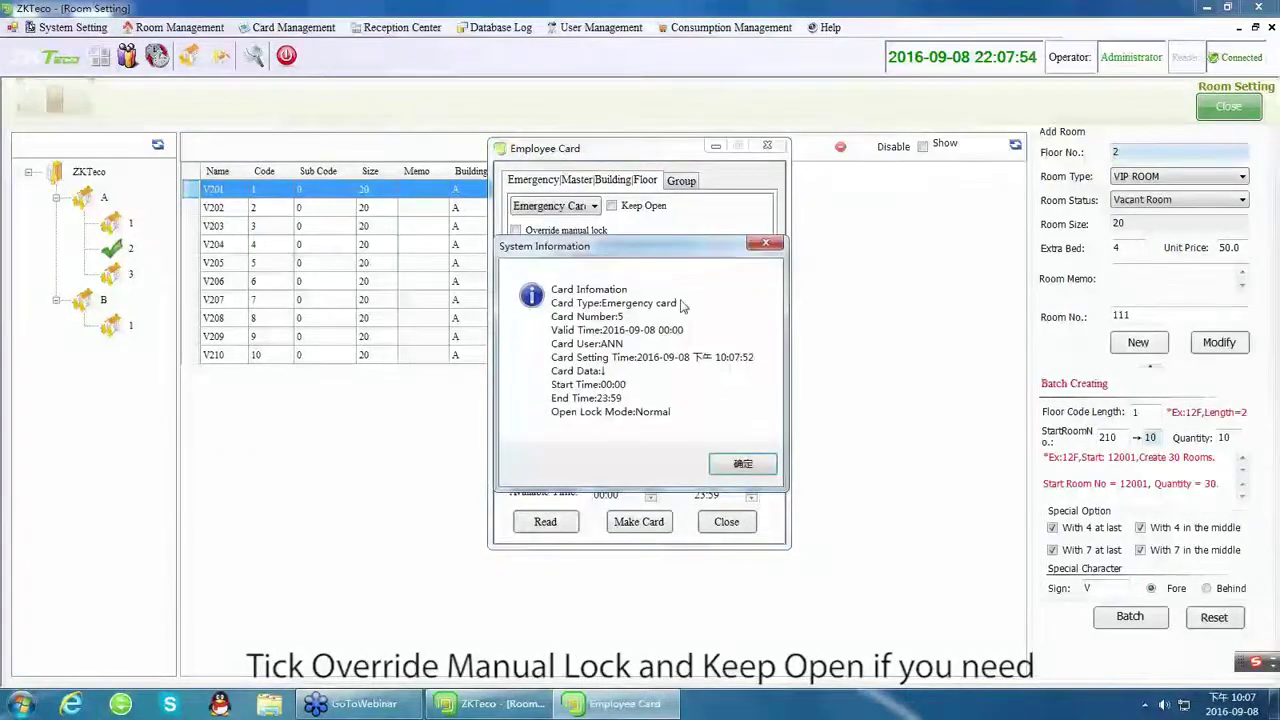
{"action": "left_click", "coordinate": [755, 470]}
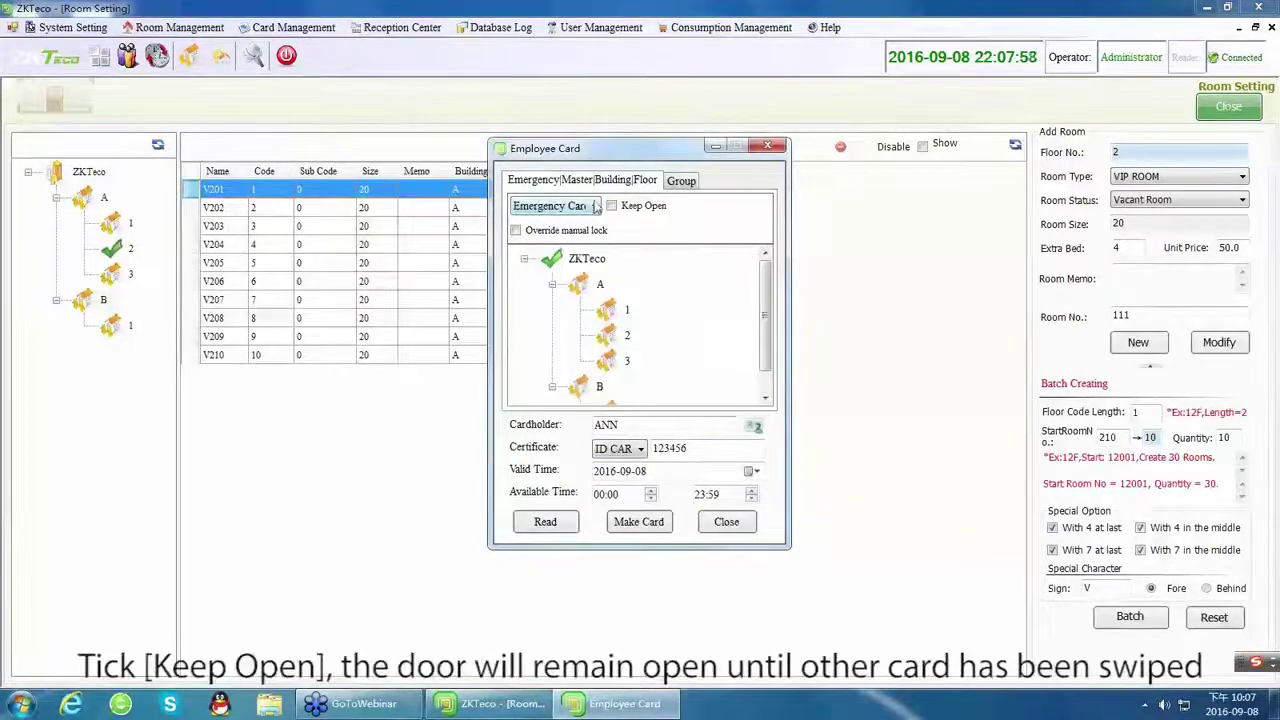
Read back the Keep Open emergency card, then the Override and Keep Open one.
{"action": "left_click", "coordinate": [611, 206]}
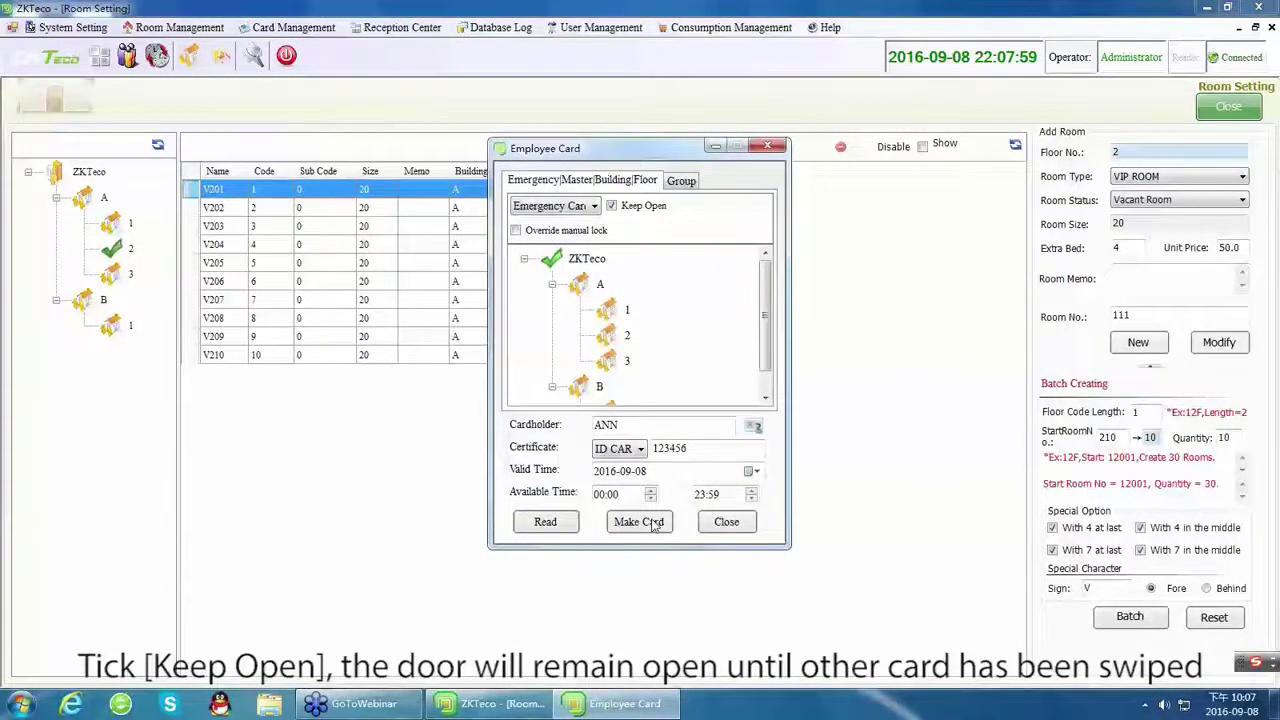
{"action": "left_click", "coordinate": [545, 522]}
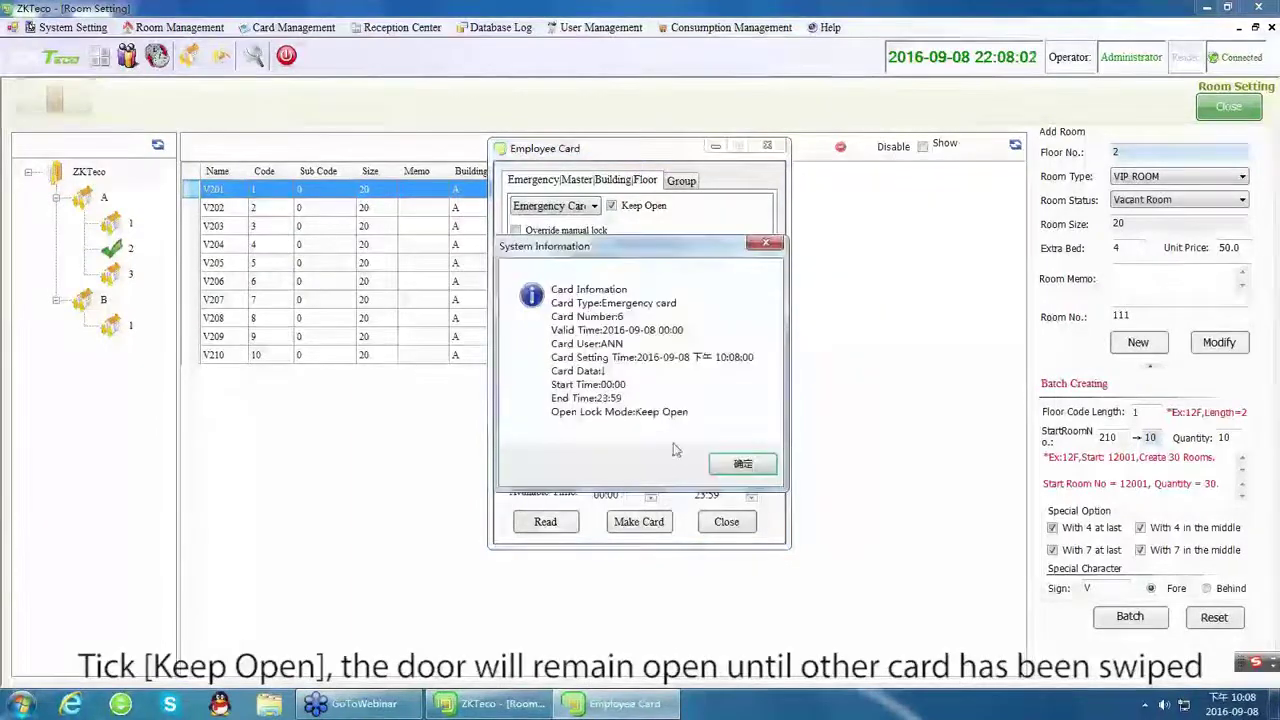
{"action": "left_click", "coordinate": [742, 465]}
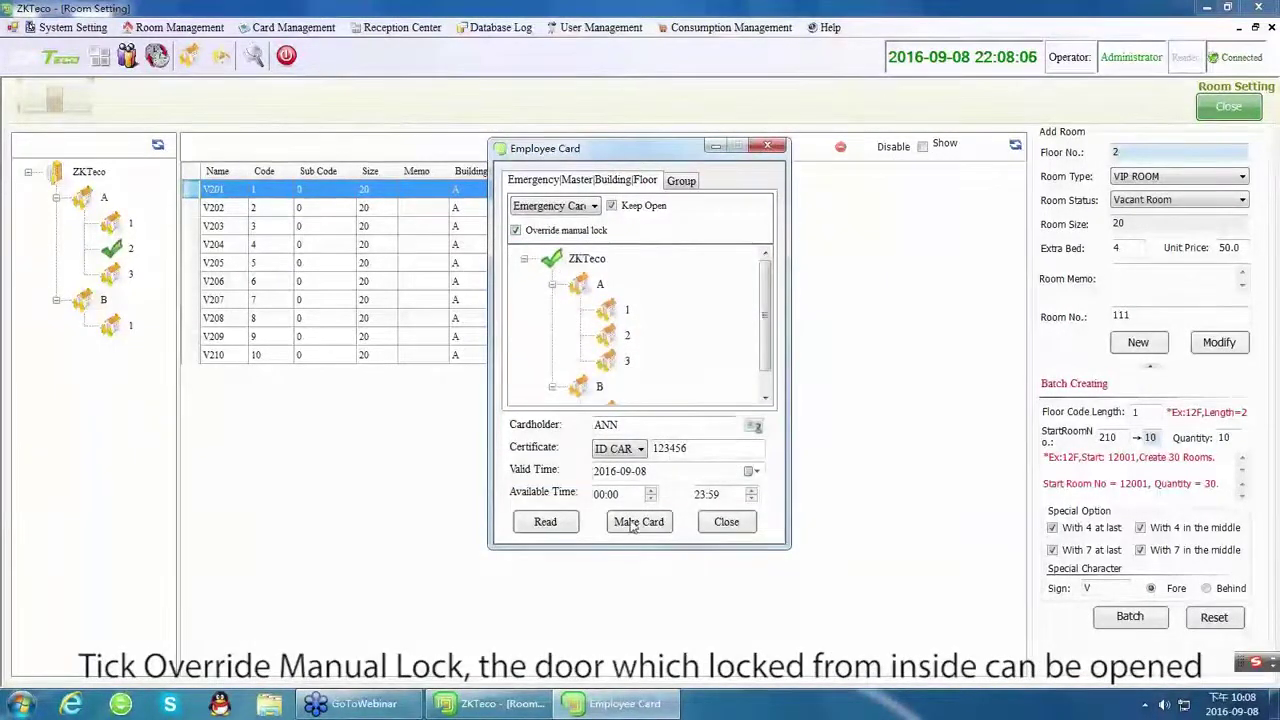
{"action": "left_click", "coordinate": [570, 530]}
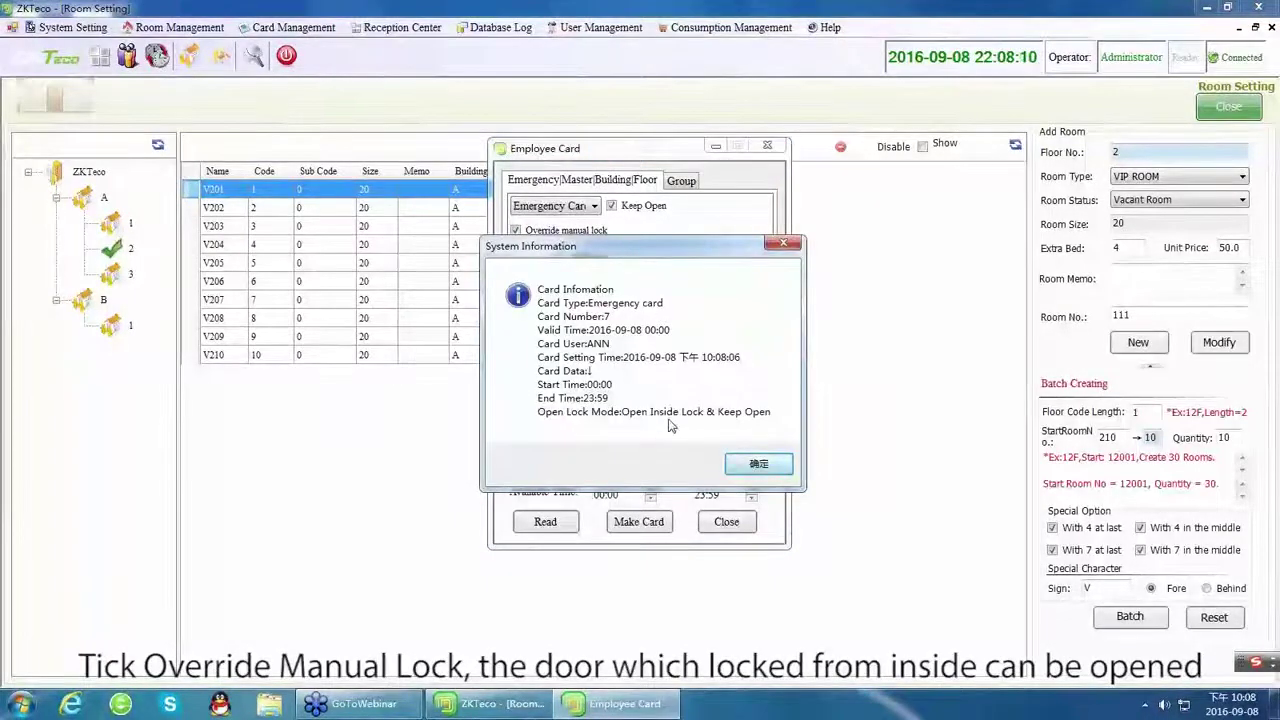
{"action": "left_click", "coordinate": [758, 464]}
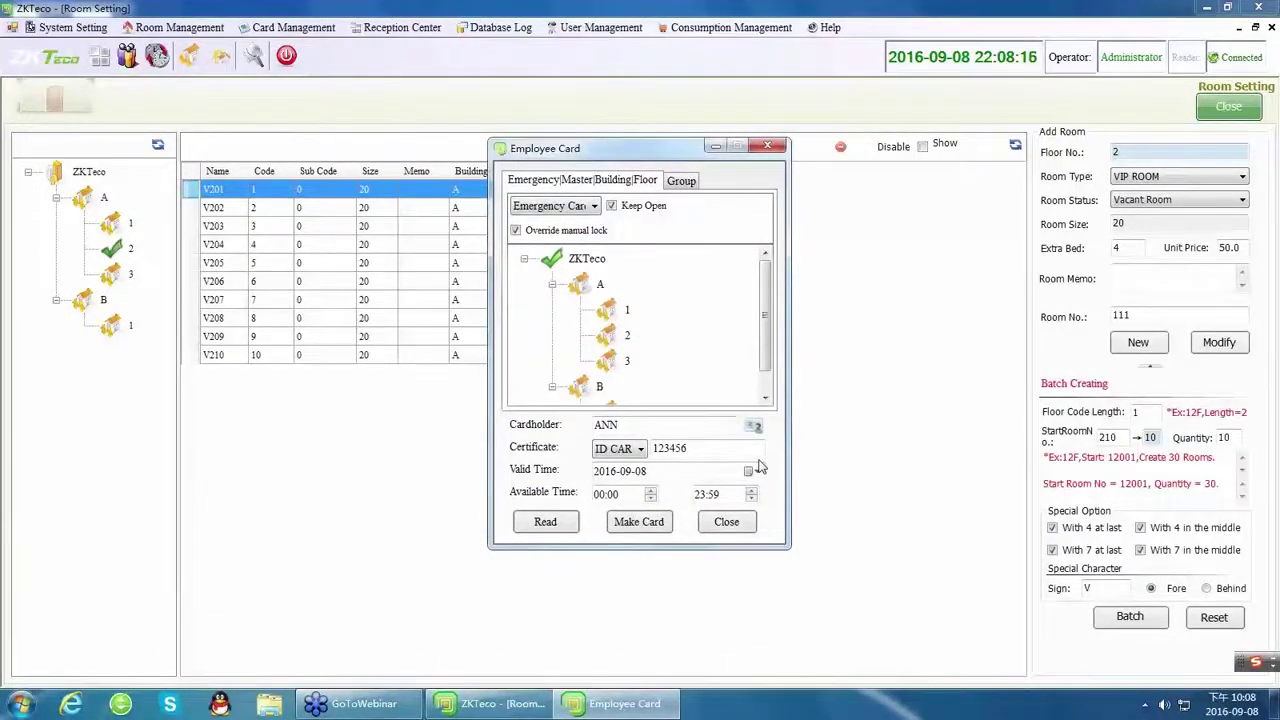
Switch to Master Card in Normal mode and read back its details.
{"action": "left_click", "coordinate": [540, 207]}
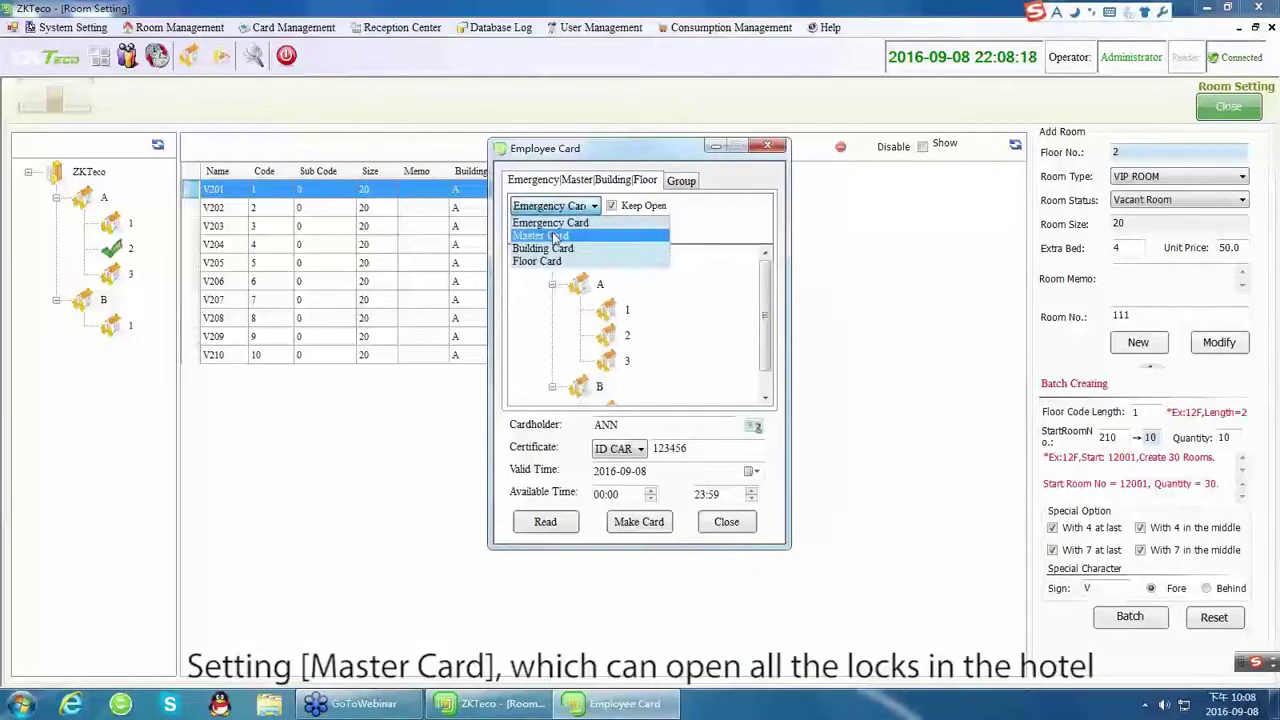
{"action": "left_click", "coordinate": [554, 237]}
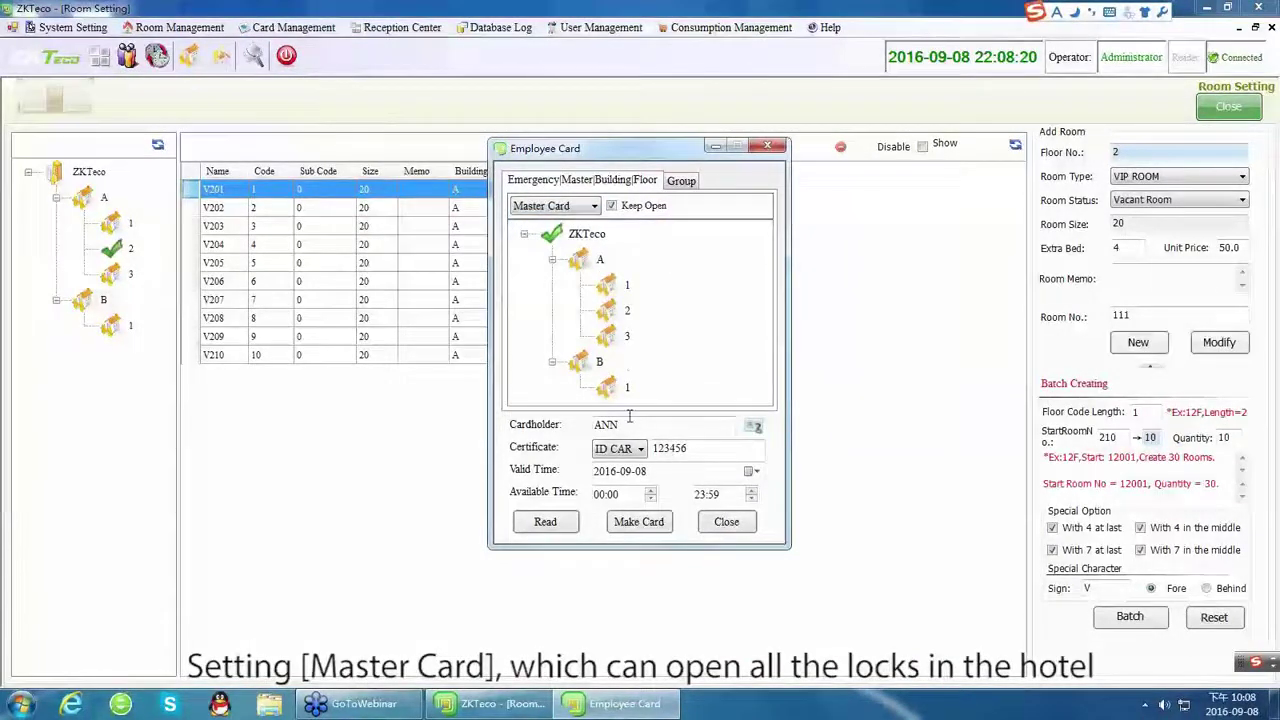
{"action": "left_click", "coordinate": [612, 206]}
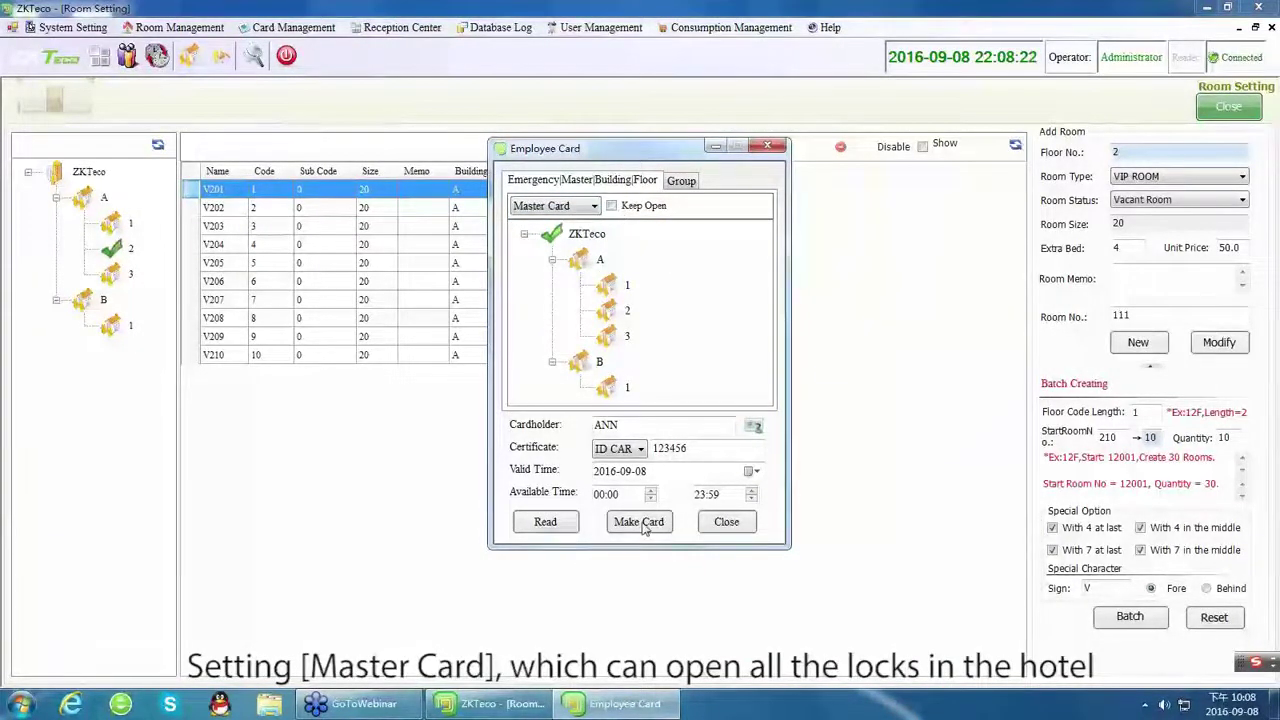
{"action": "left_click", "coordinate": [558, 526]}
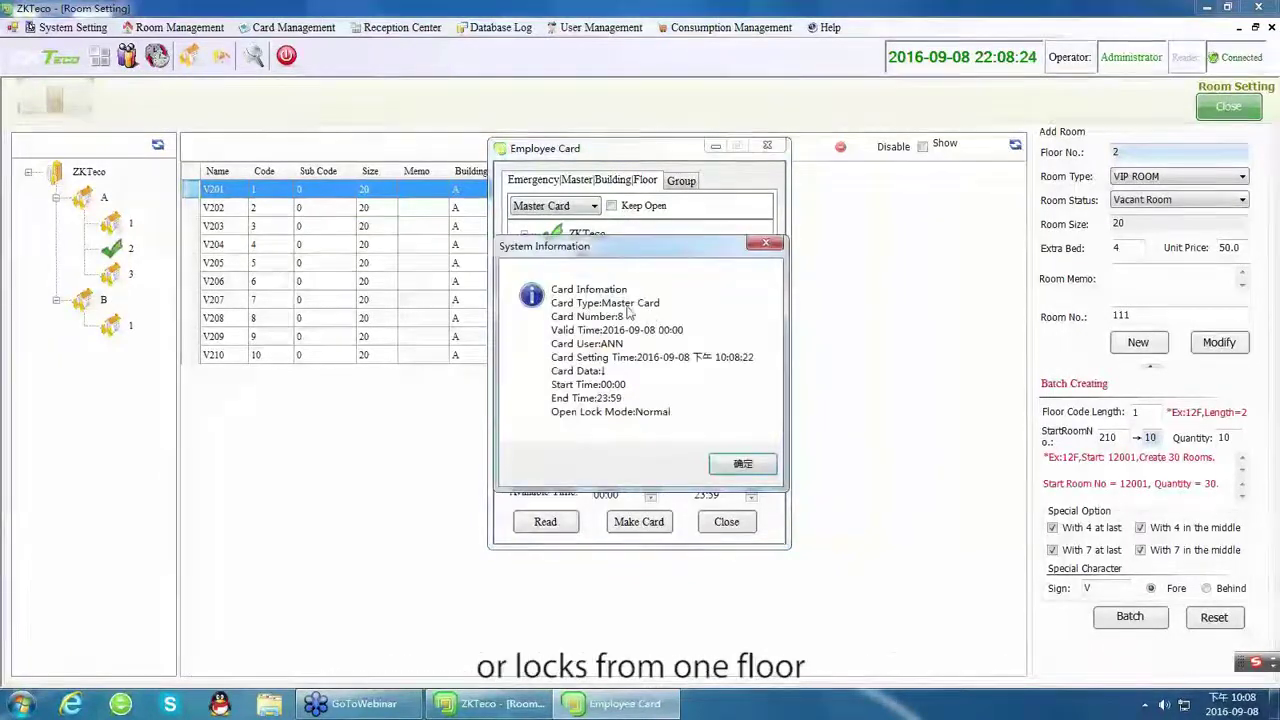
{"action": "left_click", "coordinate": [716, 461]}
Write a Keep Open master card and read it back.
{"action": "left_click", "coordinate": [648, 524]}
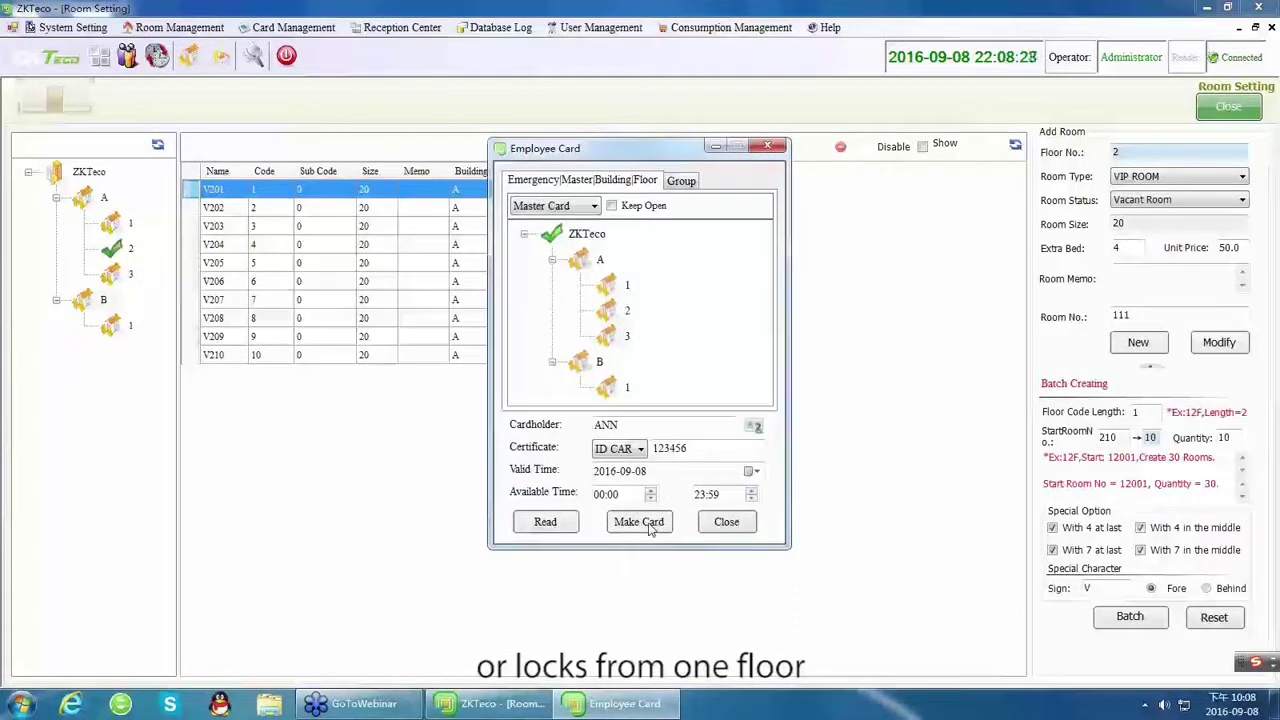
{"action": "left_click", "coordinate": [611, 205]}
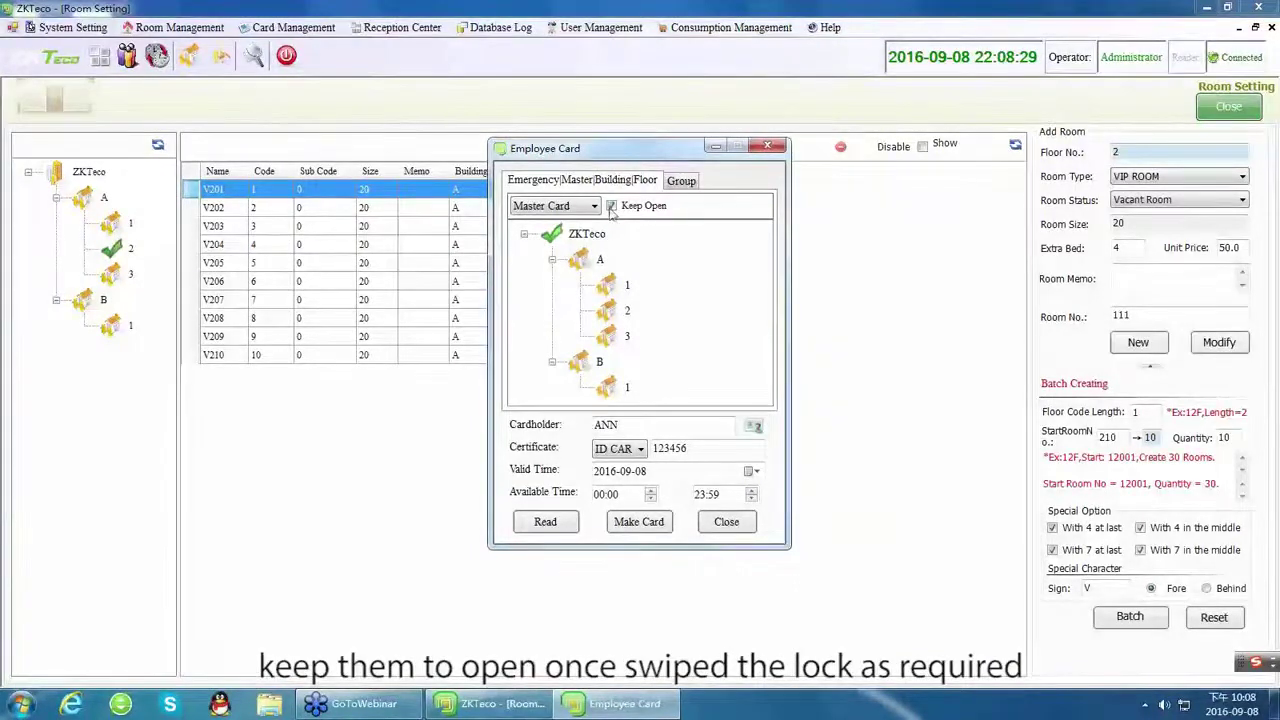
{"action": "left_click", "coordinate": [545, 521]}
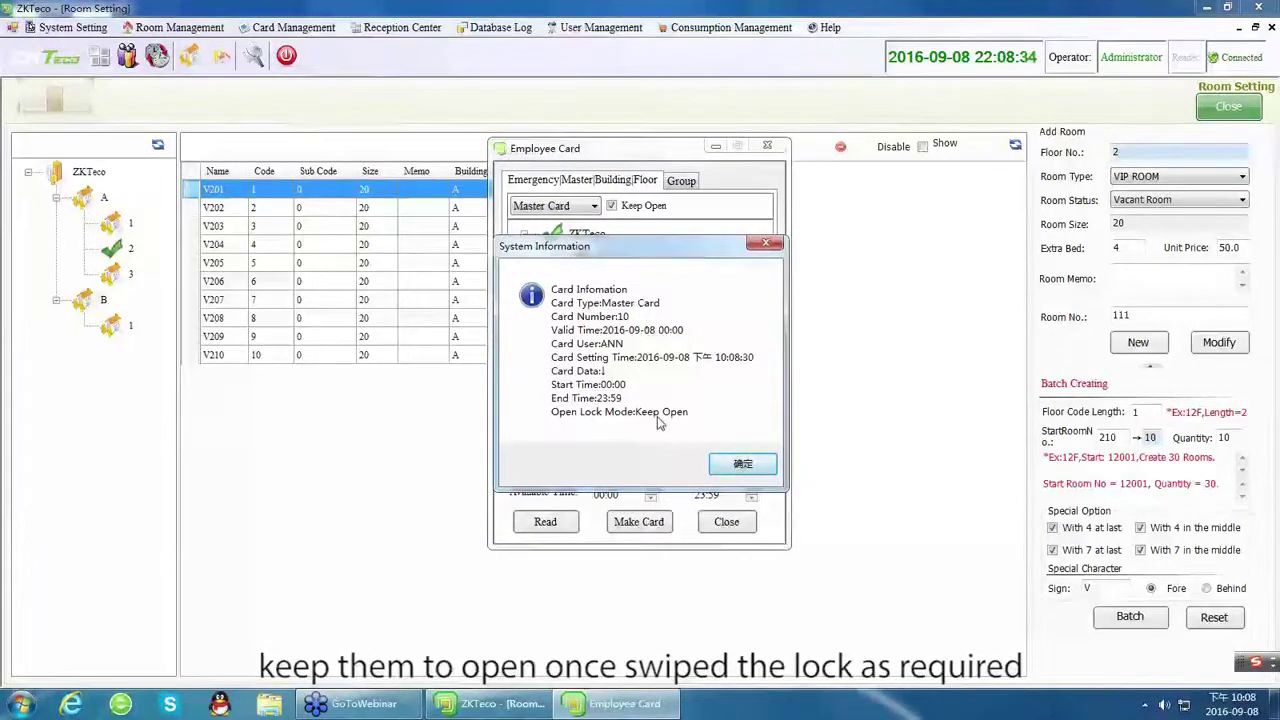
{"action": "left_click", "coordinate": [742, 465]}
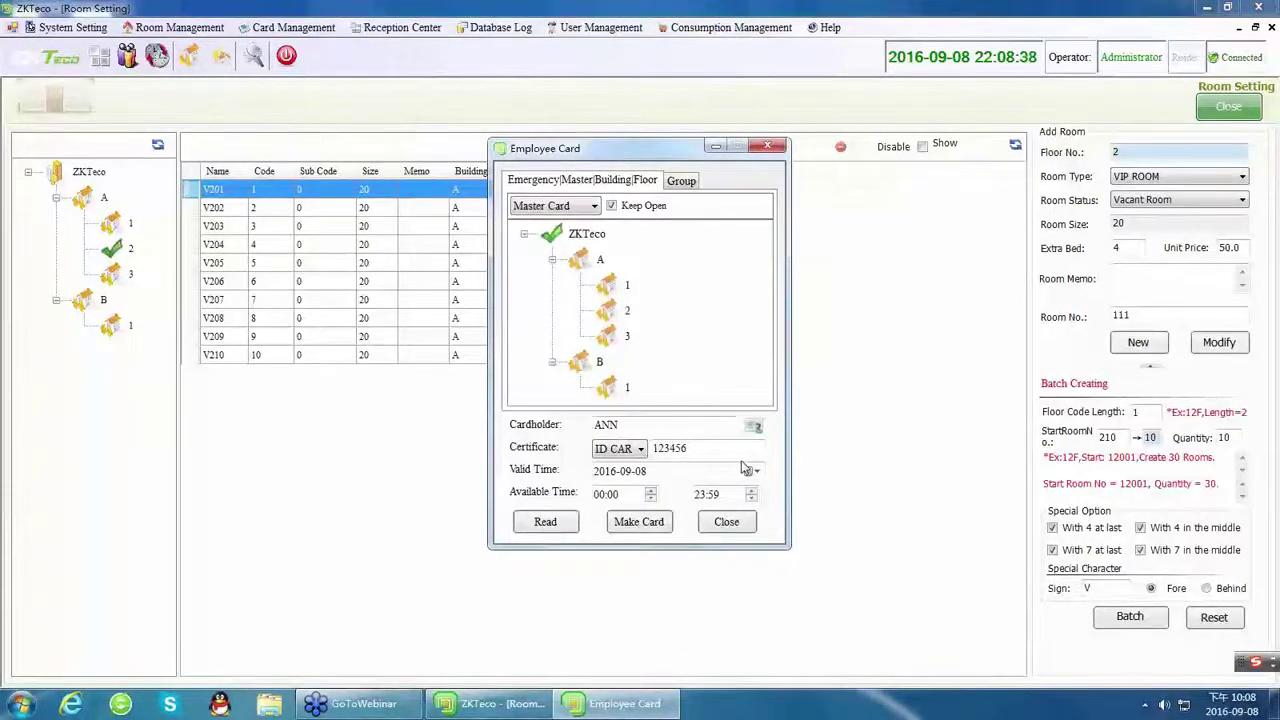
Write a Building Card for building A and read it back.
{"action": "left_click", "coordinate": [573, 207]}
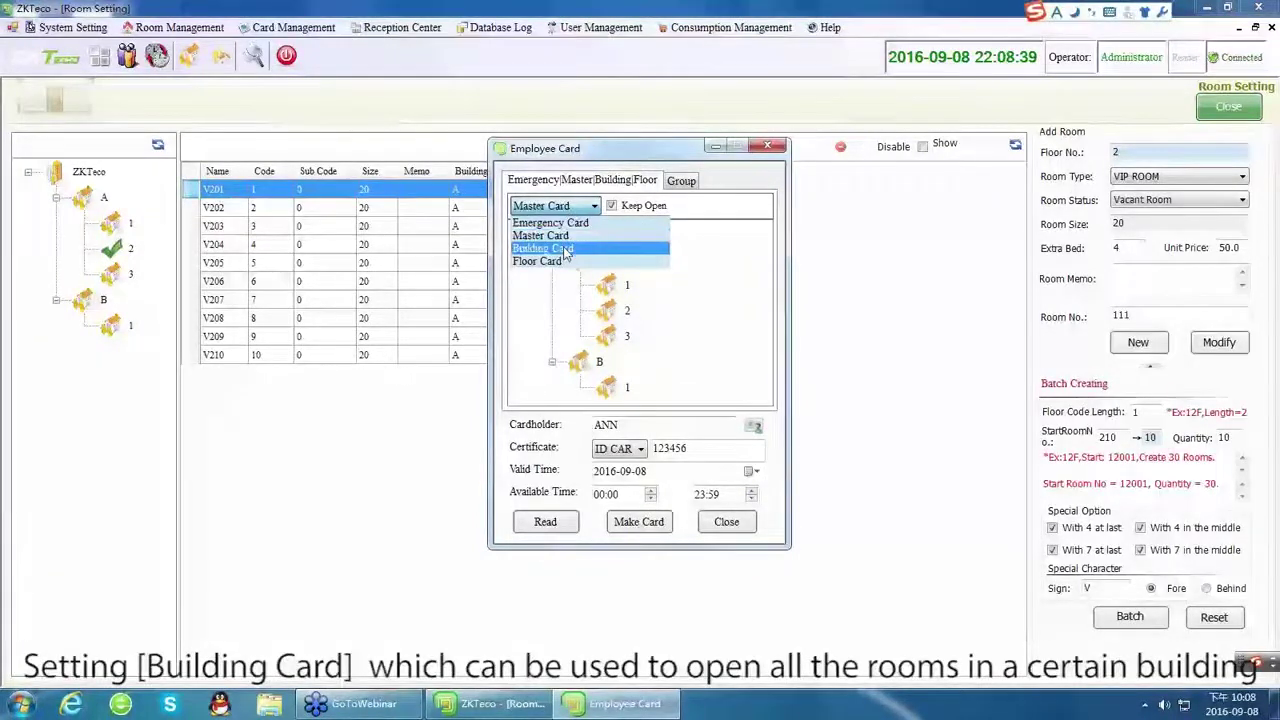
{"action": "left_click", "coordinate": [560, 248]}
{"action": "left_click", "coordinate": [587, 268]}
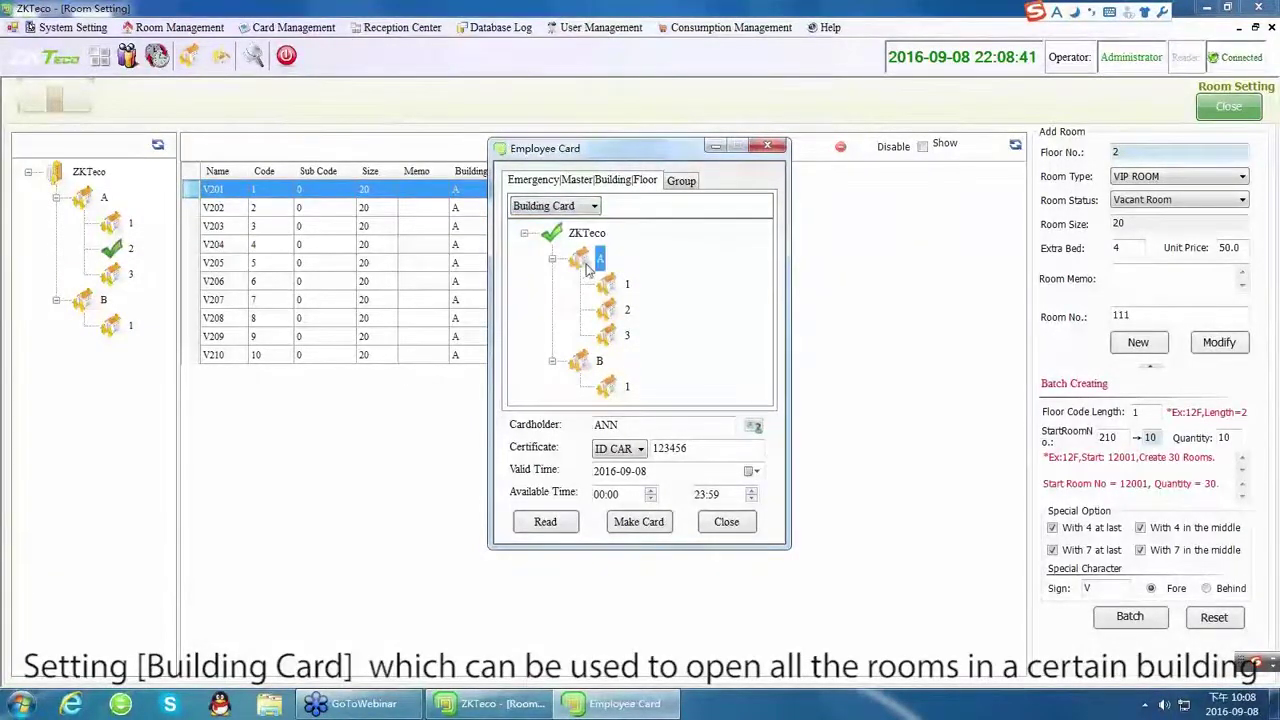
{"action": "left_click", "coordinate": [640, 522]}
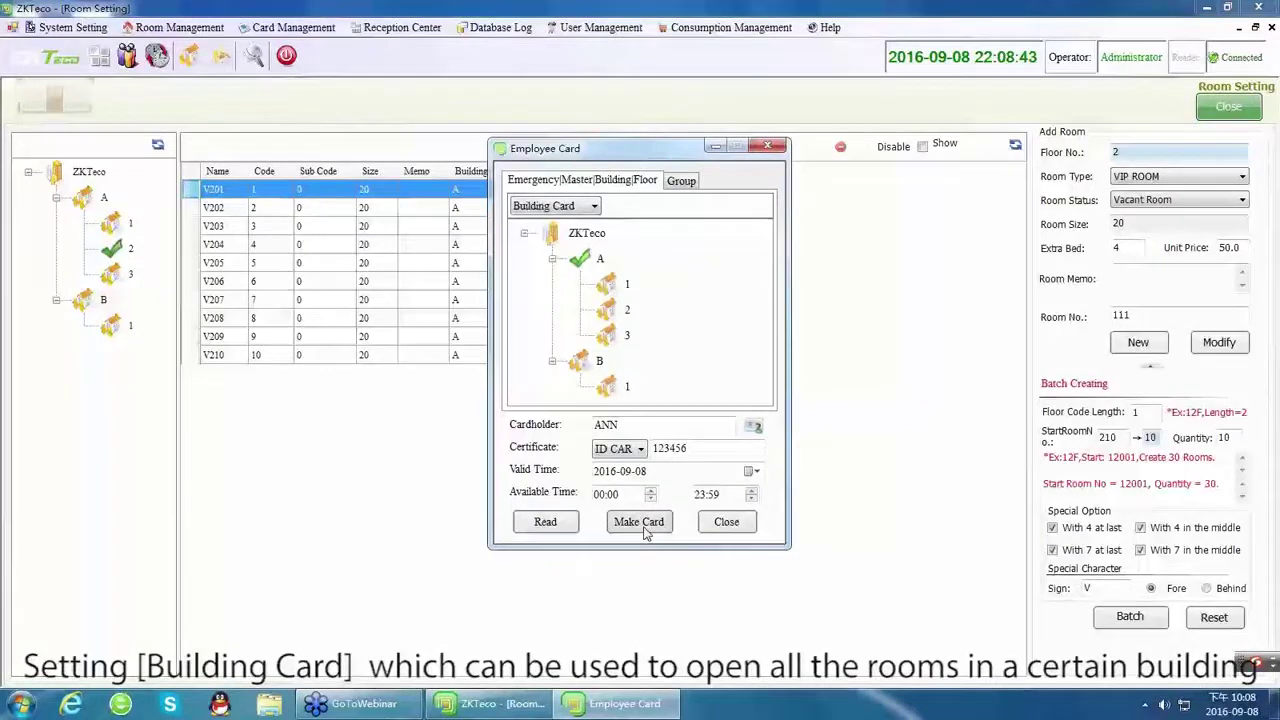
{"action": "left_click", "coordinate": [722, 412]}
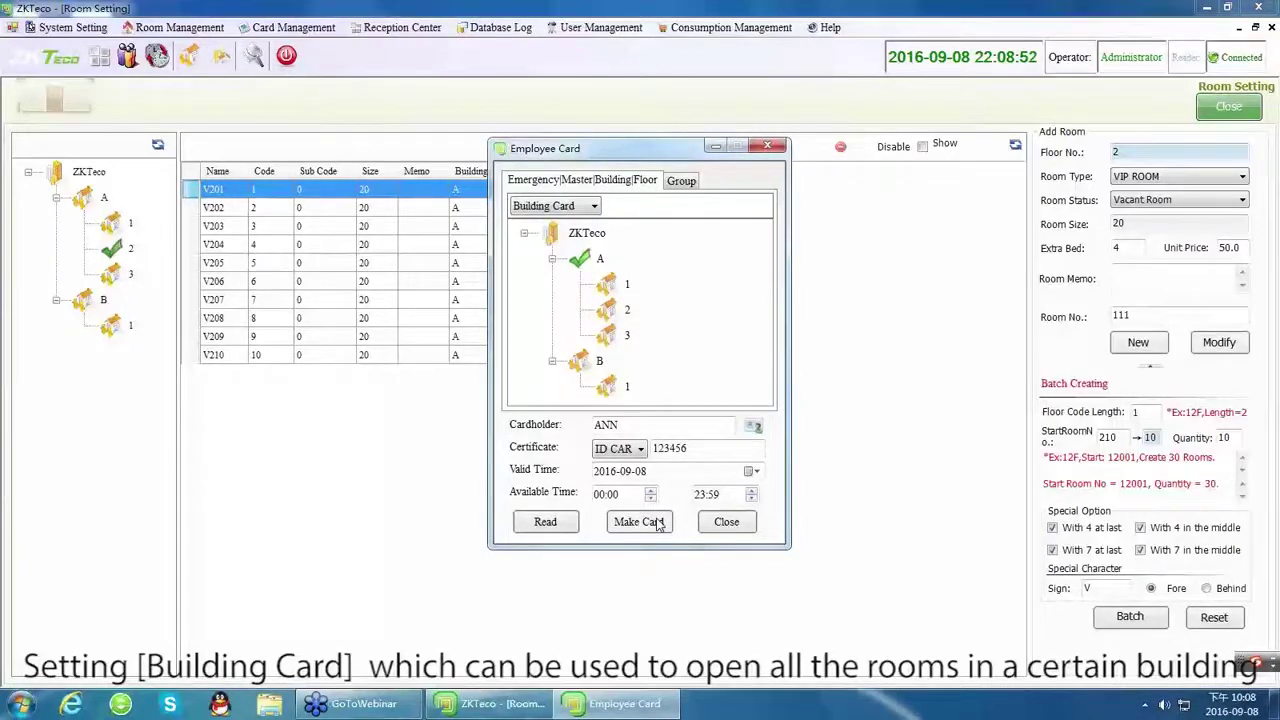
{"action": "left_click", "coordinate": [566, 524]}
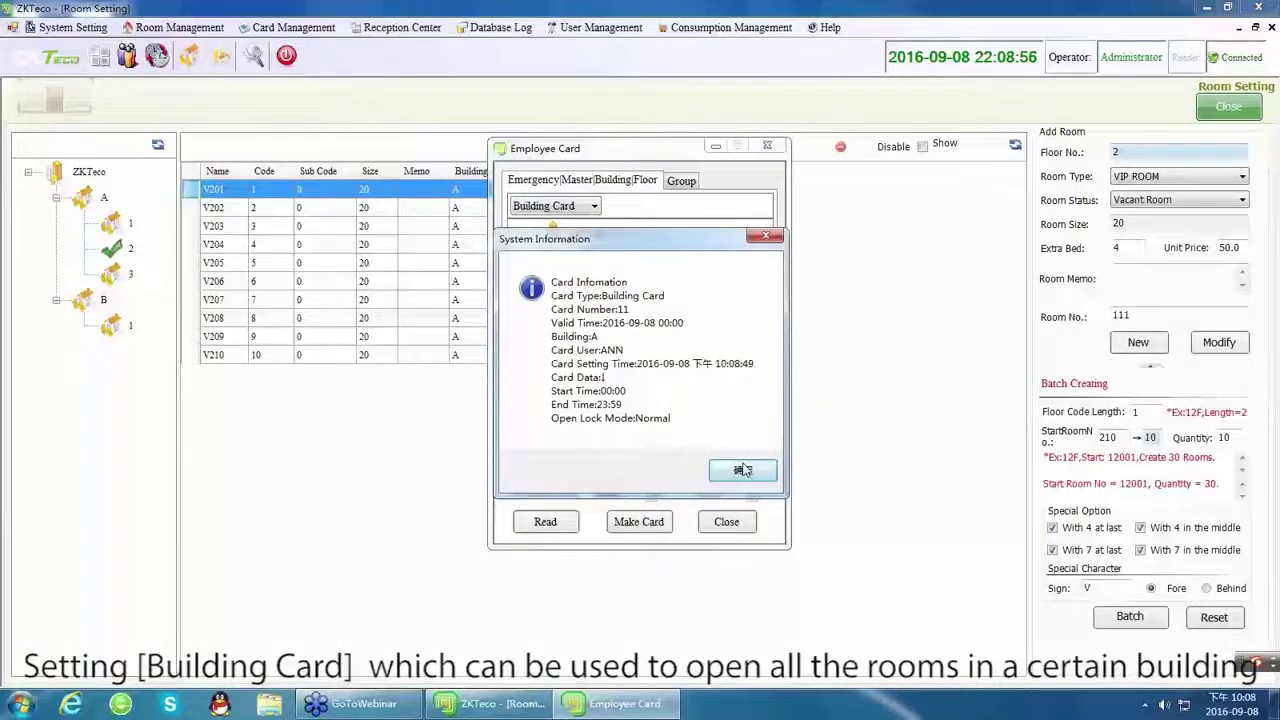
{"action": "left_click", "coordinate": [742, 470]}
Write a Floor Card for floor 2 of building A and read it back.
{"action": "left_click", "coordinate": [575, 206]}
{"action": "left_click", "coordinate": [576, 261]}
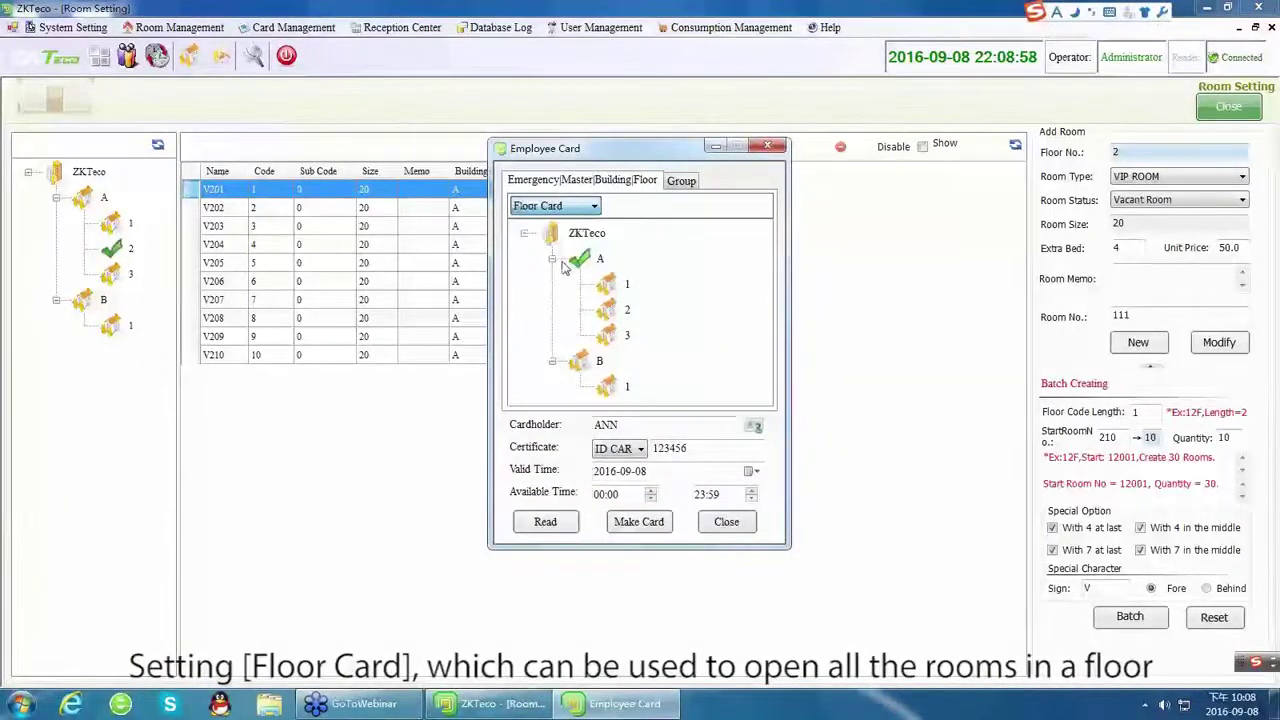
{"action": "left_click", "coordinate": [615, 318]}
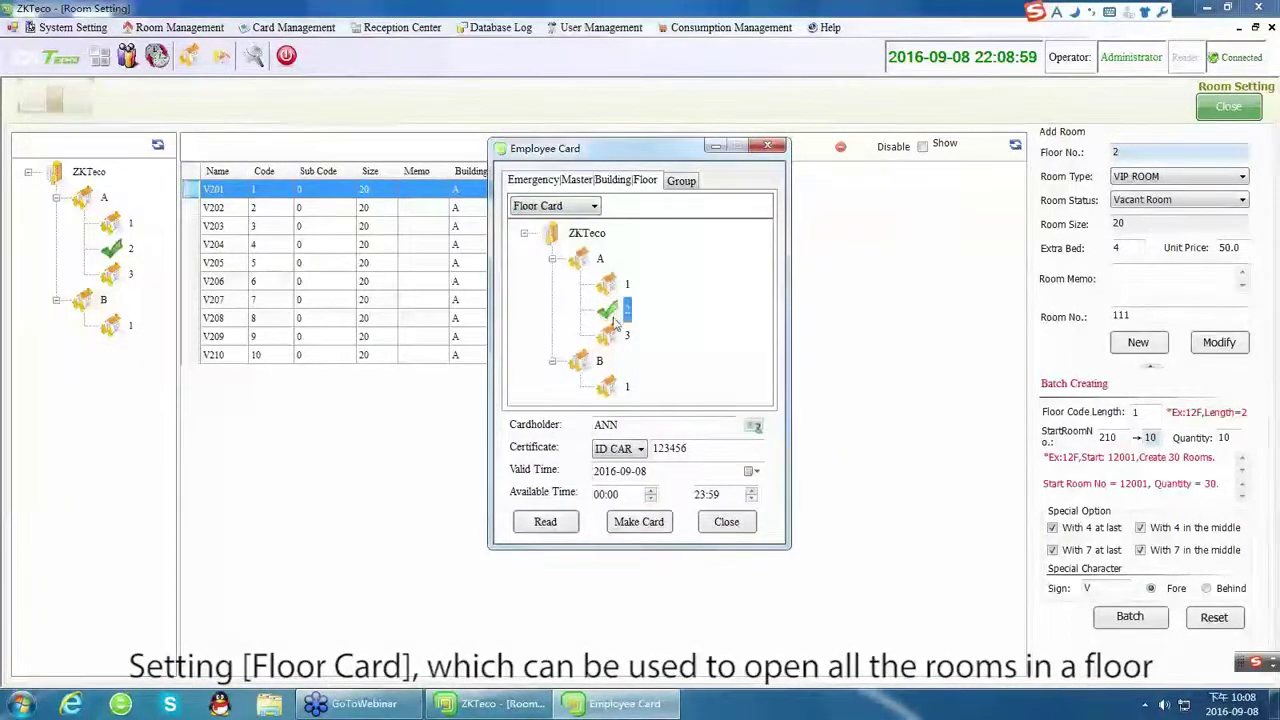
{"action": "left_click", "coordinate": [639, 522]}
{"action": "left_click", "coordinate": [565, 524]}
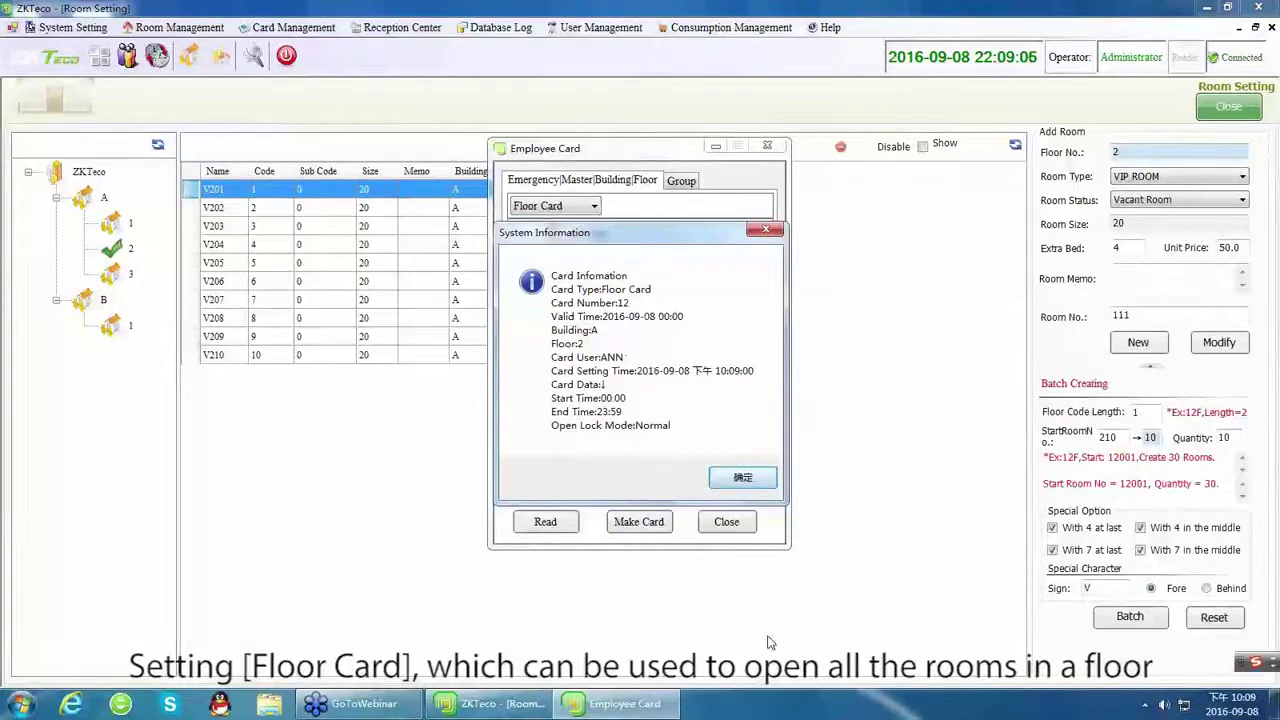
Issue a Group Card for the vip room group and read it back.
{"action": "left_click", "coordinate": [735, 481]}
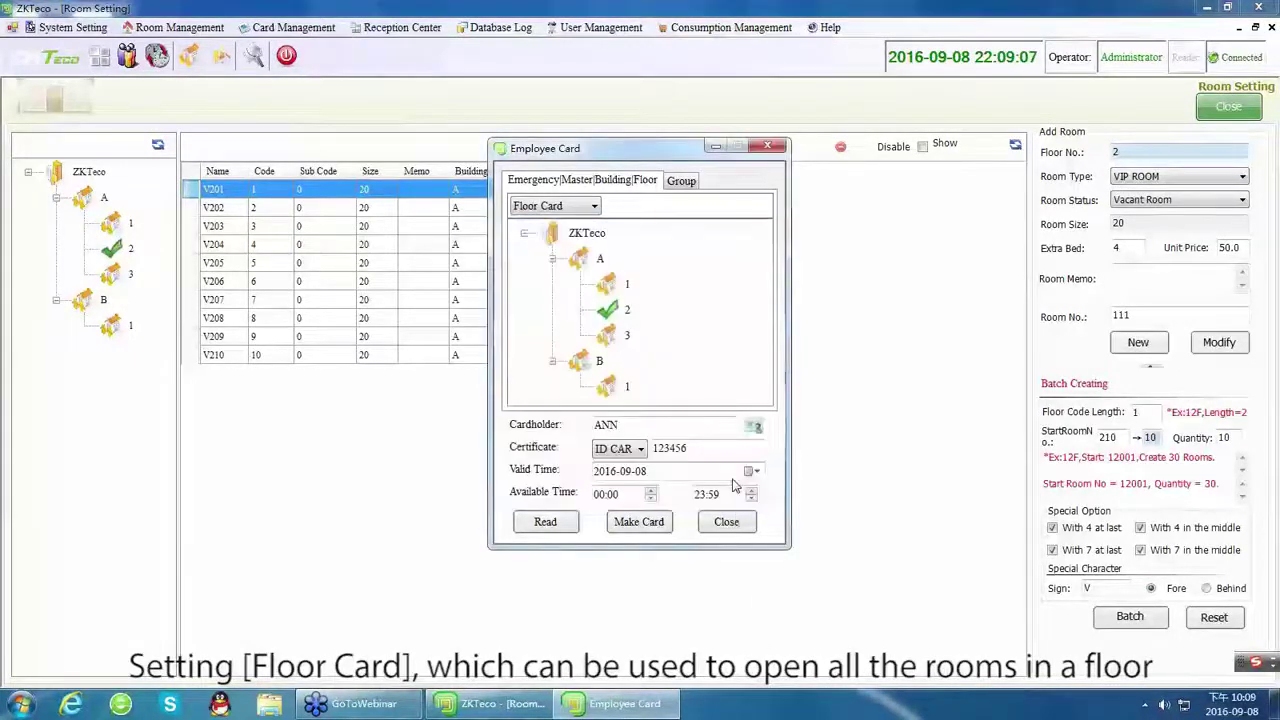
{"action": "left_click", "coordinate": [682, 181]}
{"action": "left_click", "coordinate": [560, 252]}
{"action": "left_click", "coordinate": [557, 236]}
{"action": "left_click", "coordinate": [549, 254]}
{"action": "left_click_drag", "start_coordinate": [548, 255], "coordinate": [548, 377]}
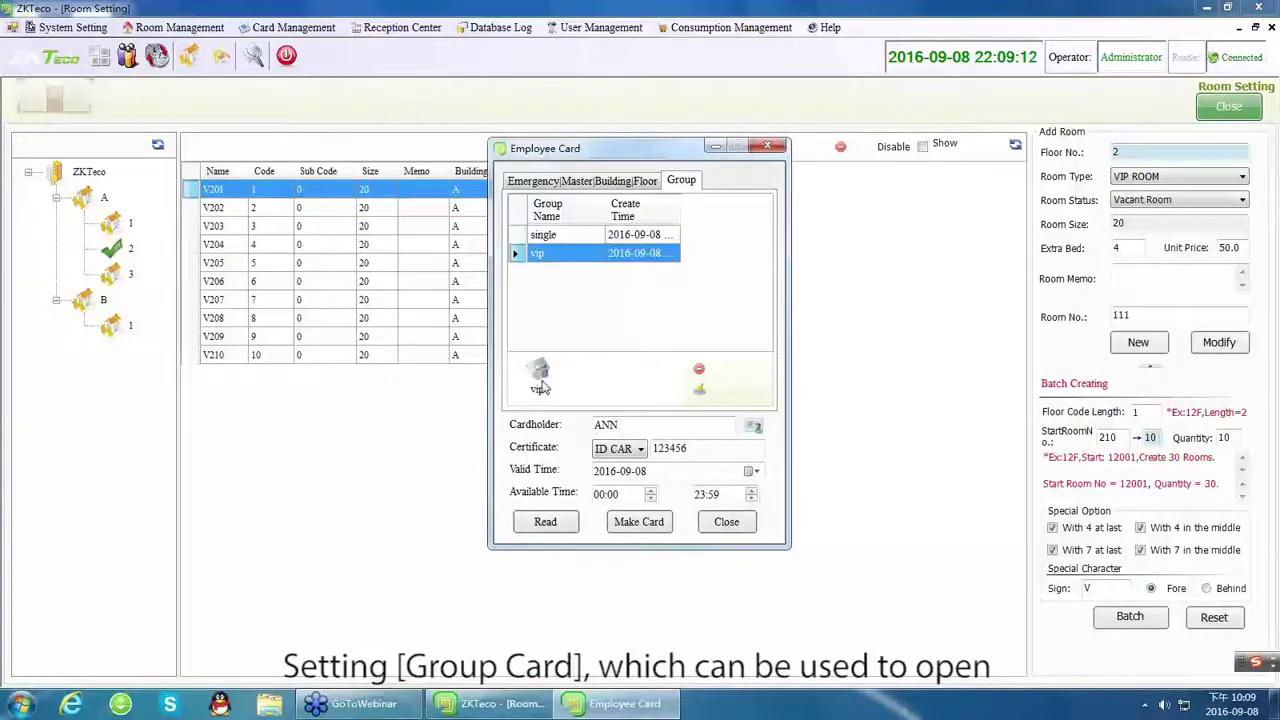
{"action": "left_click", "coordinate": [540, 388]}
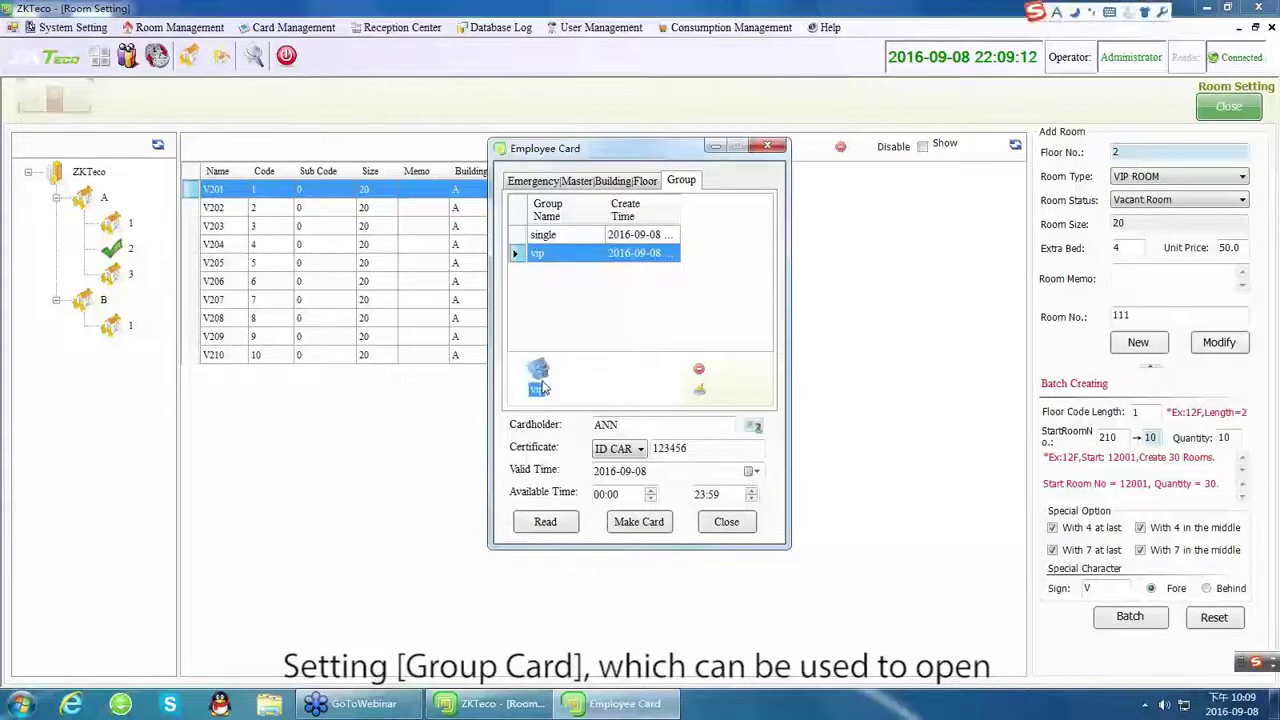
{"action": "left_click", "coordinate": [631, 525]}
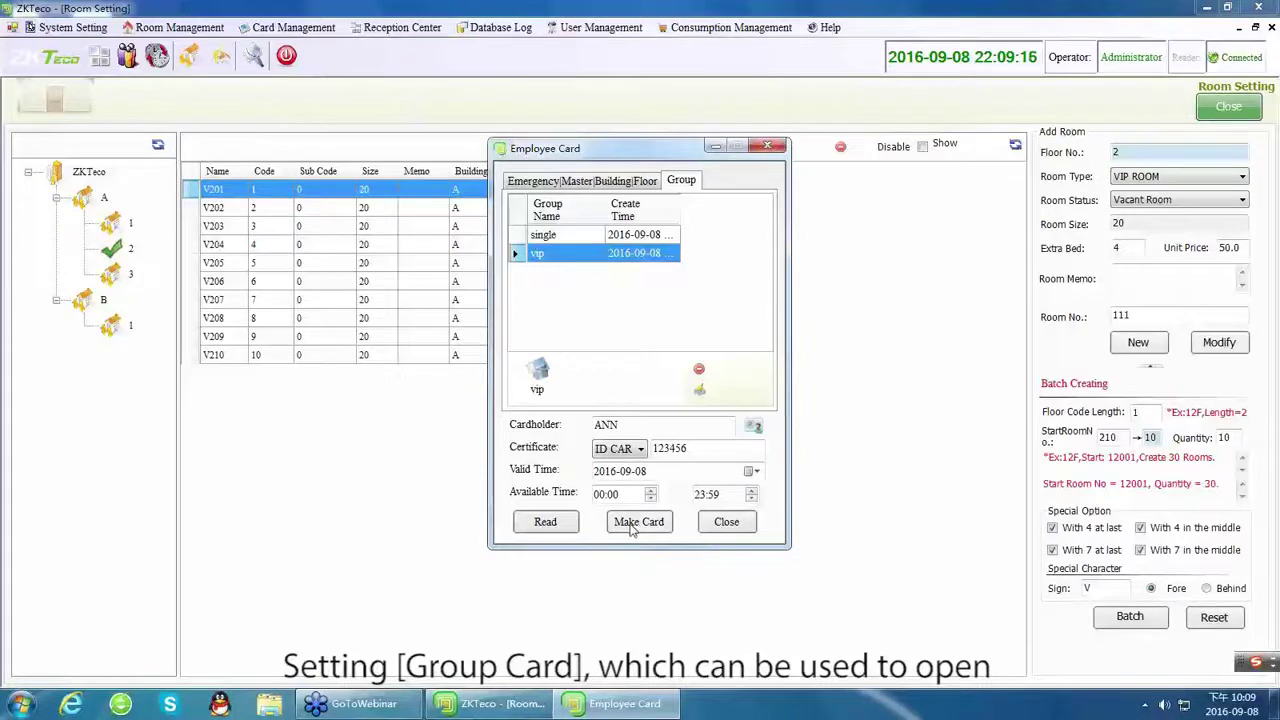
{"action": "left_click", "coordinate": [545, 523]}
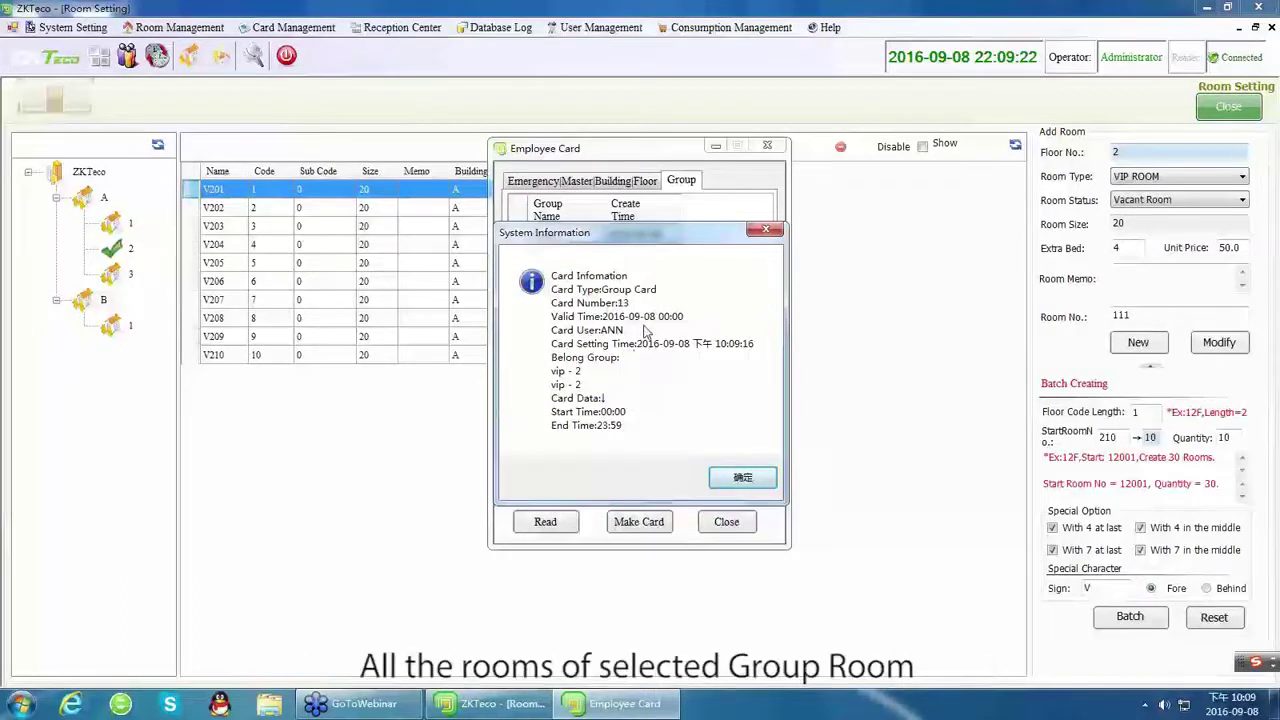
{"action": "left_click", "coordinate": [748, 477]}
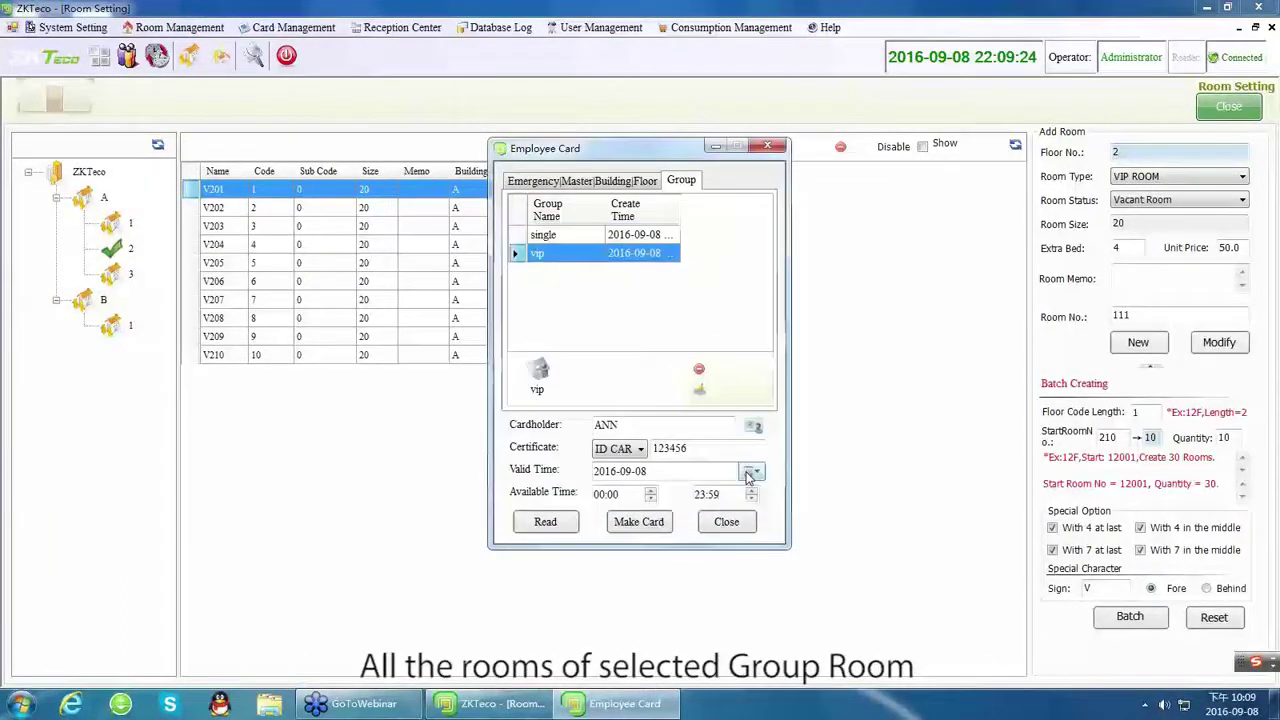
Close Employee Card and clear all information from the card.
{"action": "left_click", "coordinate": [767, 148]}
{"action": "left_click", "coordinate": [293, 27]}
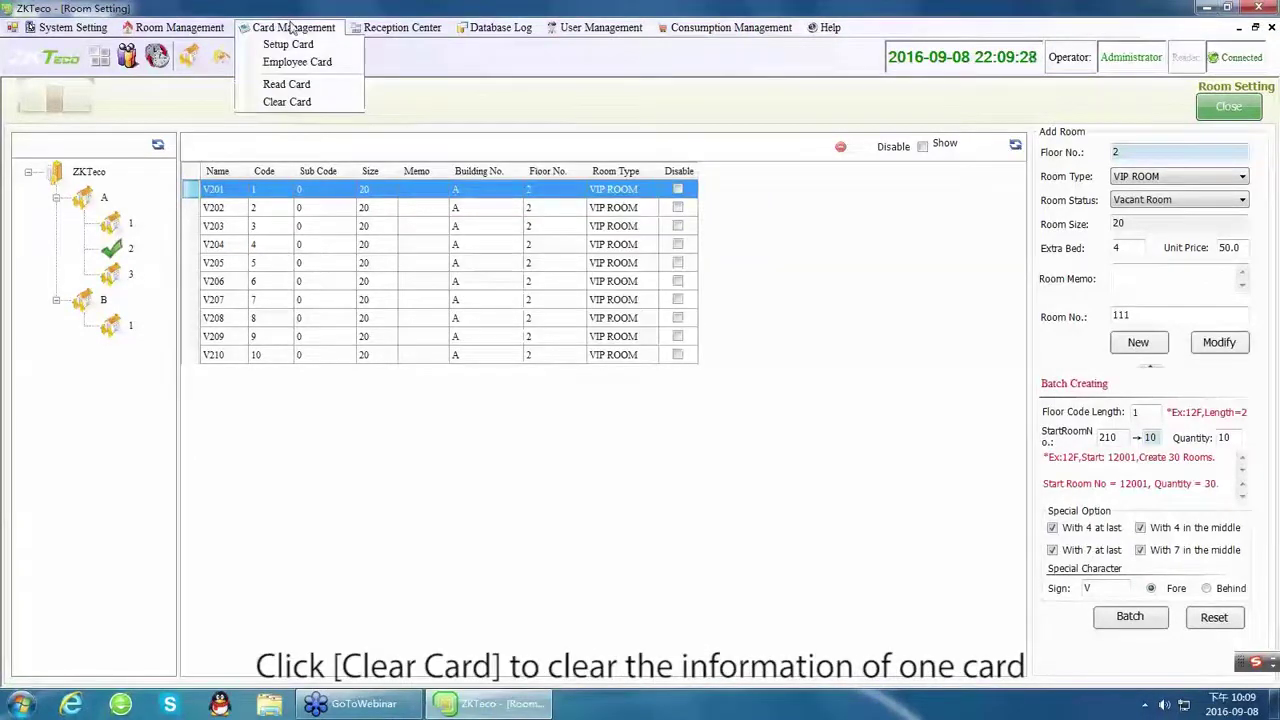
{"action": "left_click", "coordinate": [287, 102]}
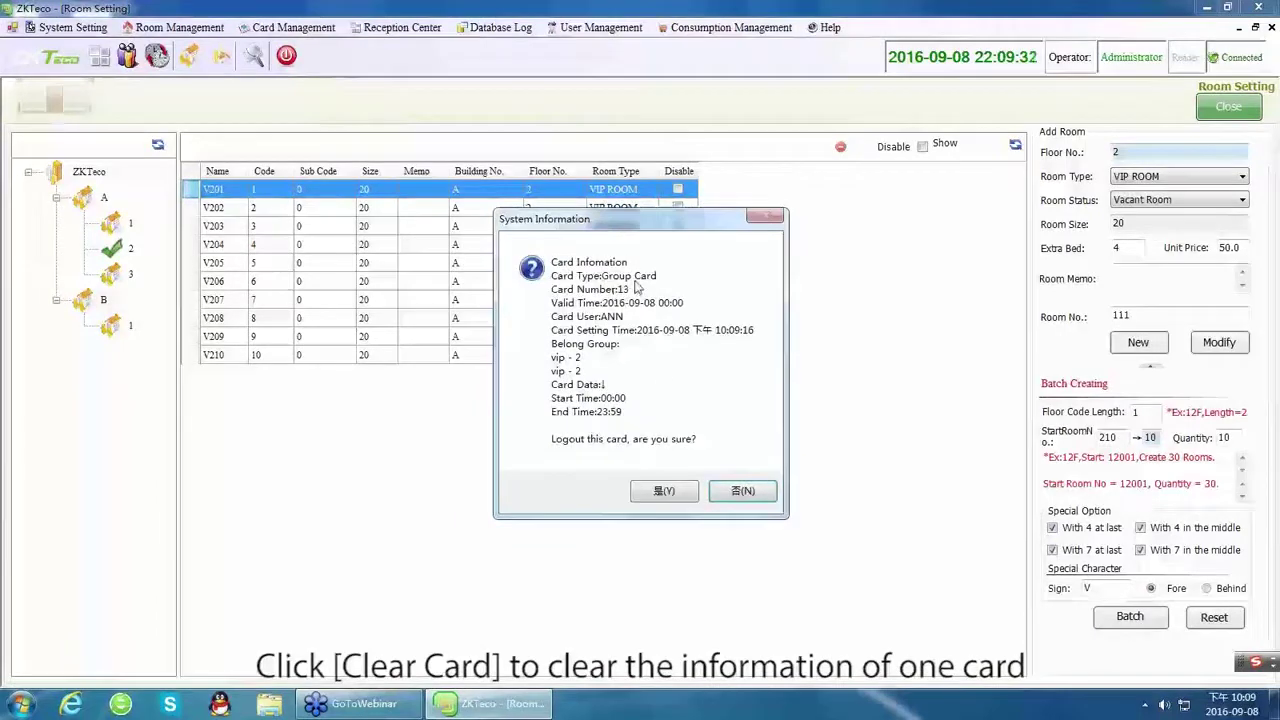
Clear Group Card 13 and read it back to confirm it reports an empty card.
{"action": "left_click", "coordinate": [688, 495]}
{"action": "left_click", "coordinate": [293, 27]}
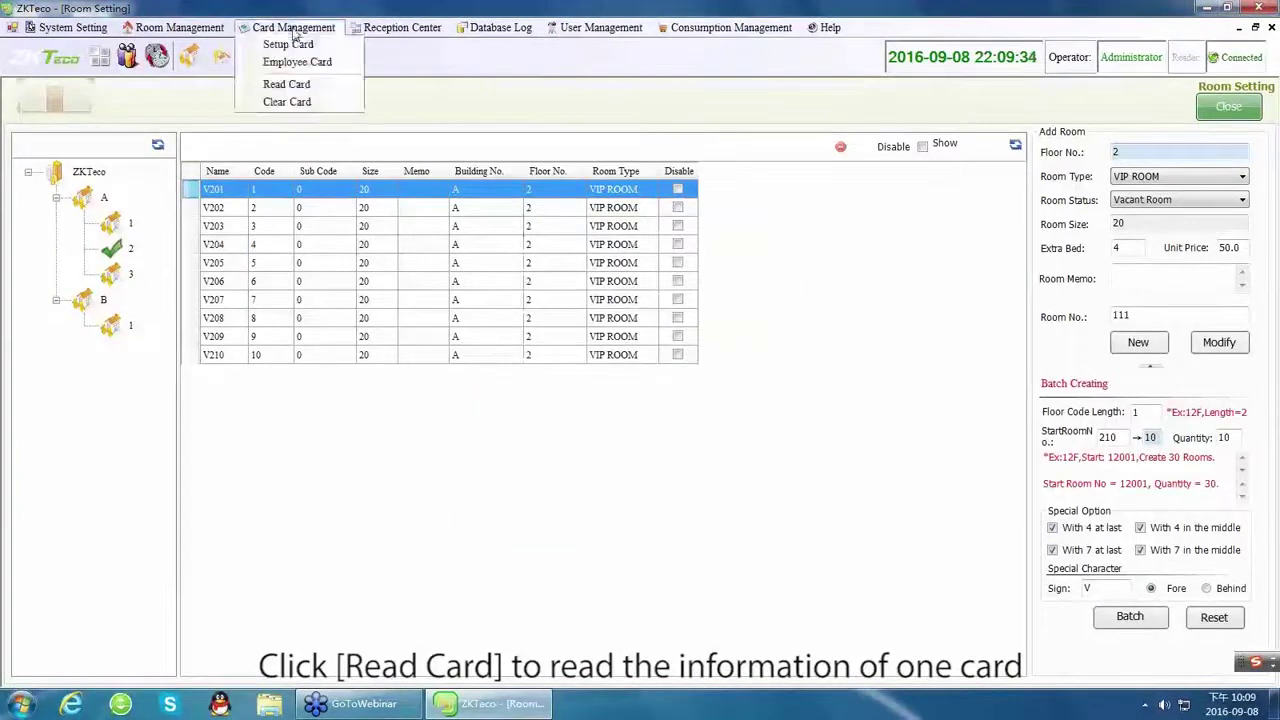
{"action": "left_click", "coordinate": [290, 84]}
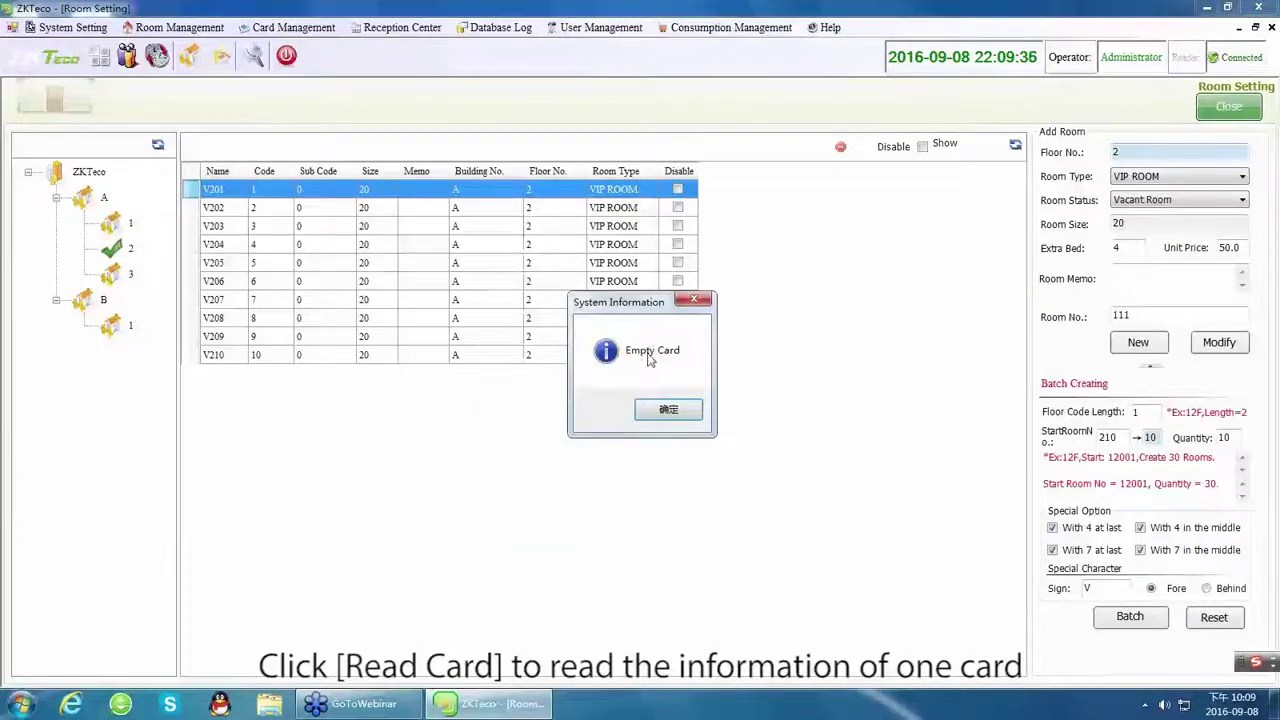
{"action": "left_click", "coordinate": [668, 411]}
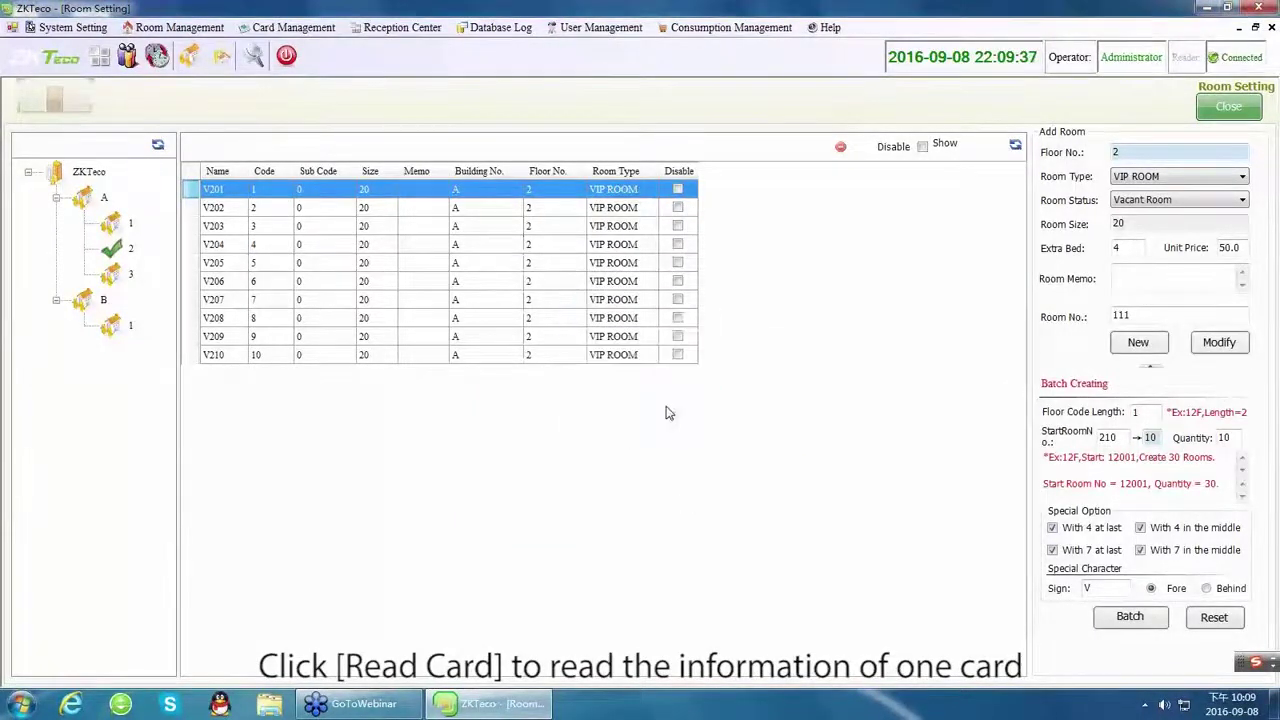
{"action": "left_click", "coordinate": [396, 27]}
Start a room V201 check-in with the guest's name, then abandon it and close the windows.
{"action": "left_click", "coordinate": [395, 46]}
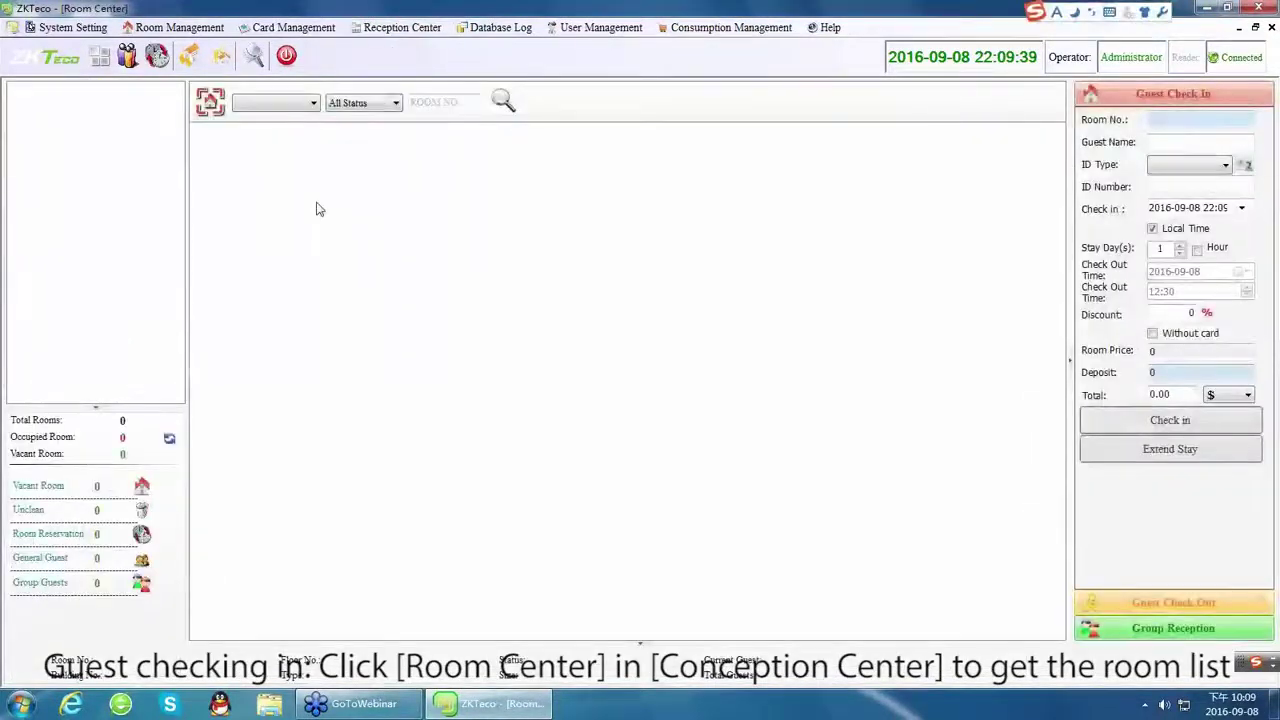
{"action": "left_click", "coordinate": [515, 101]}
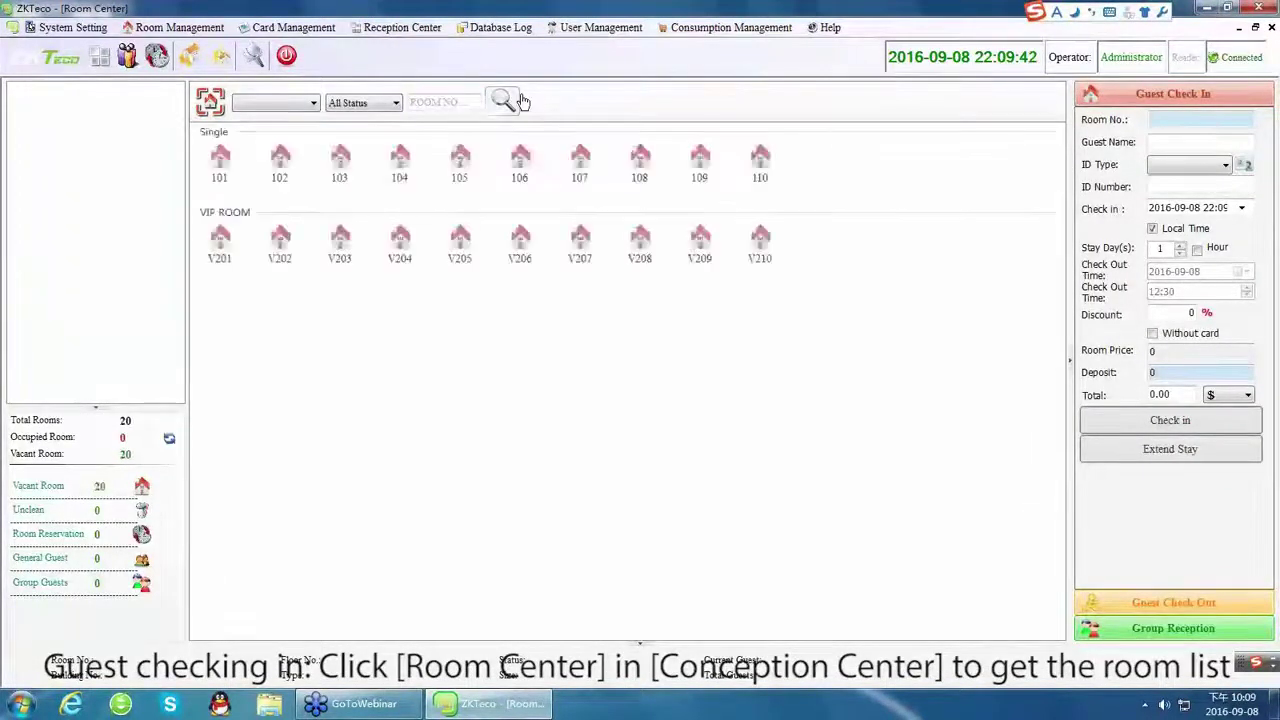
{"action": "left_click", "coordinate": [228, 256]}
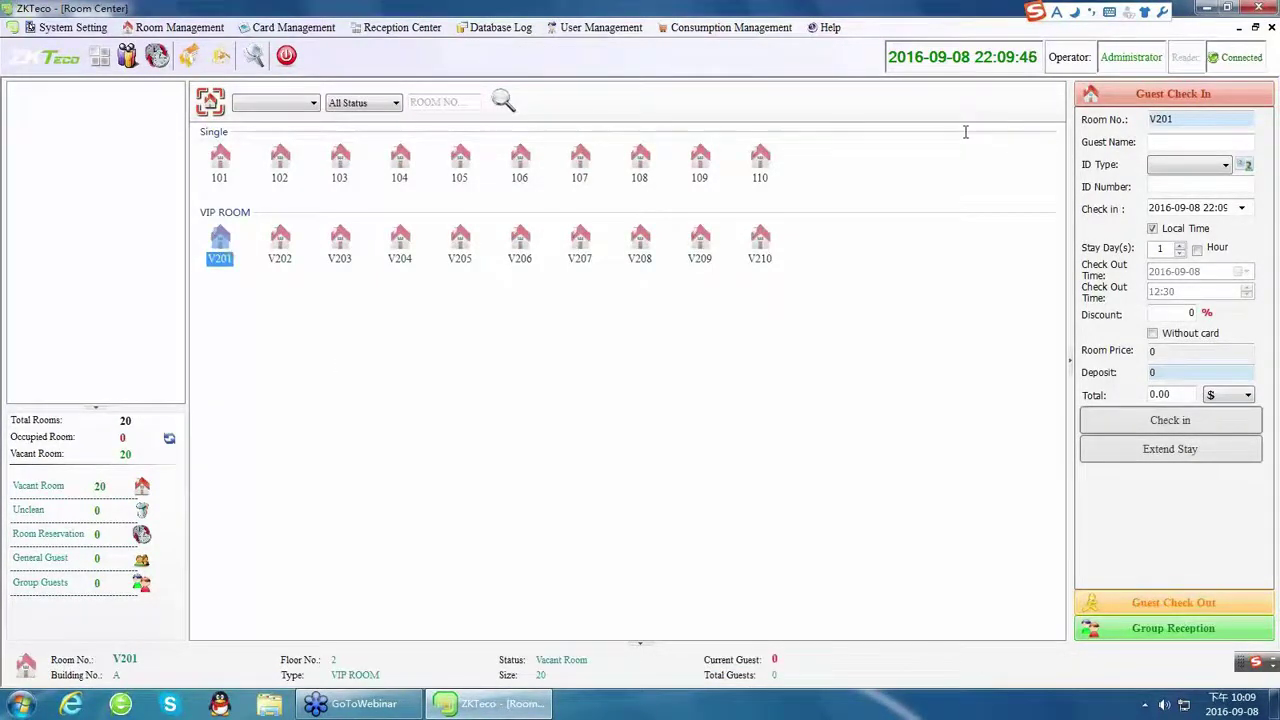
{"action": "left_click", "coordinate": [1174, 141]}
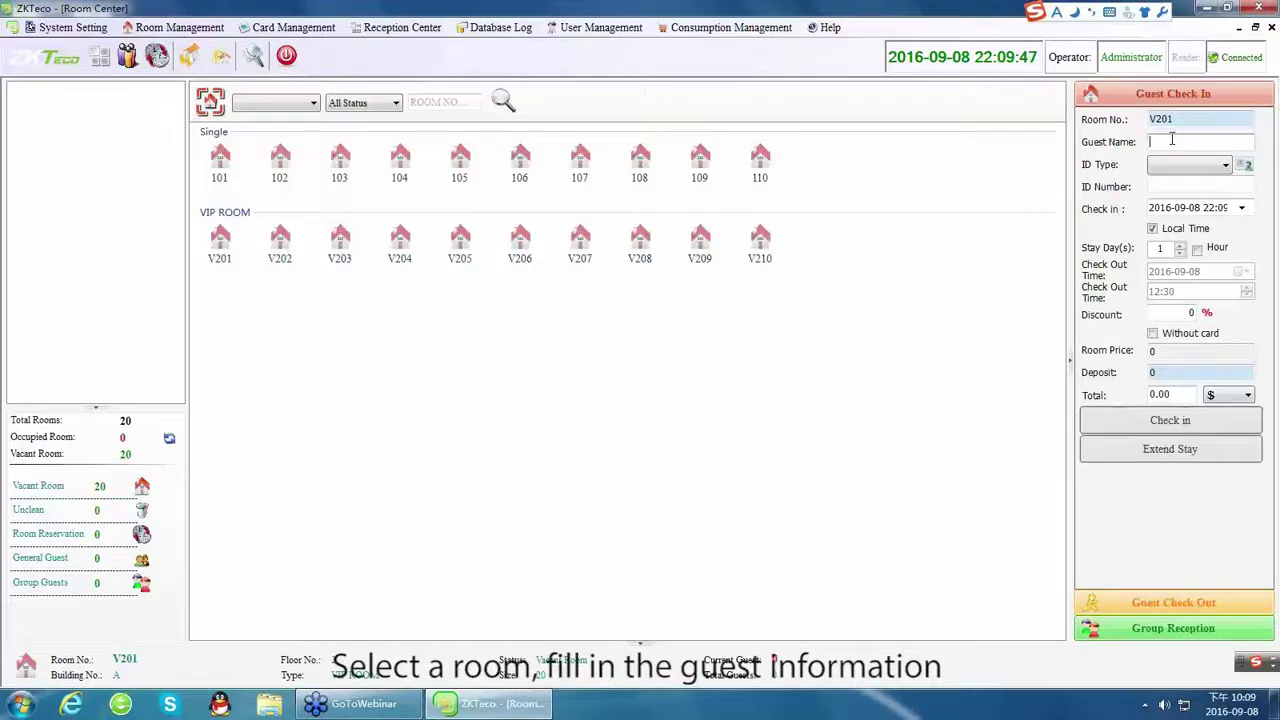
{"action": "type", "text": "ANN"}
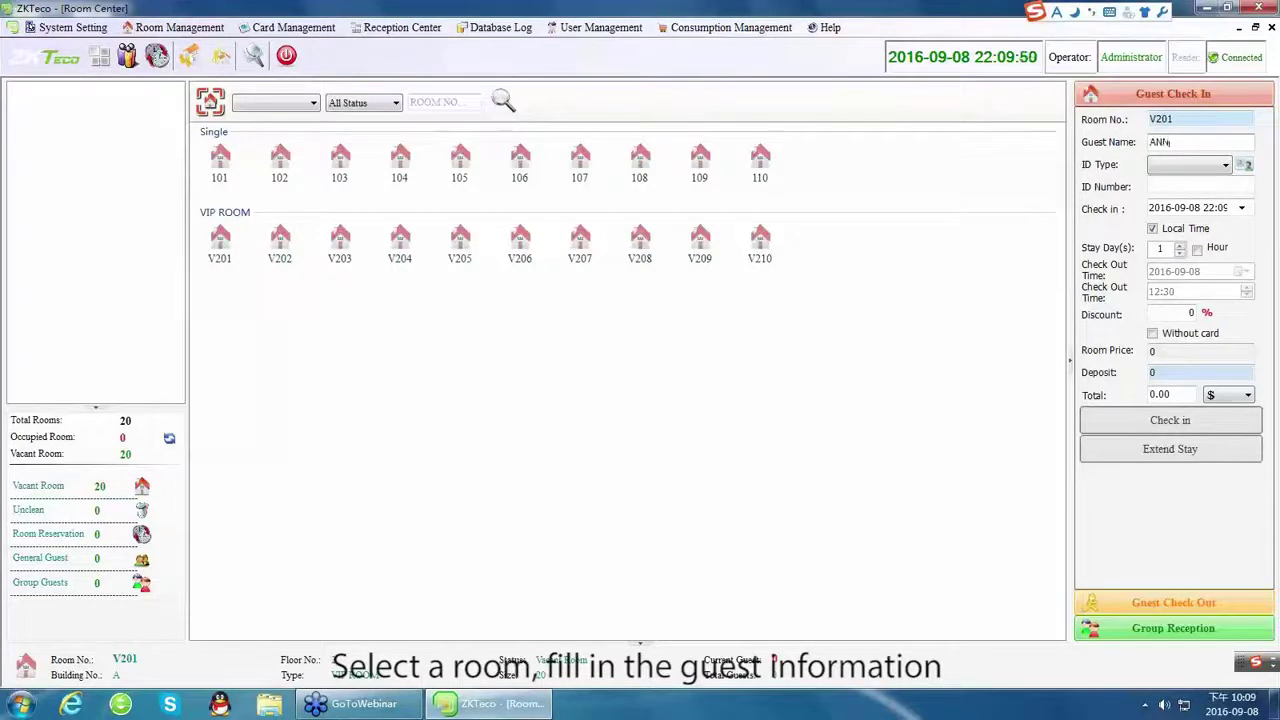
{"action": "left_click", "coordinate": [1269, 28]}
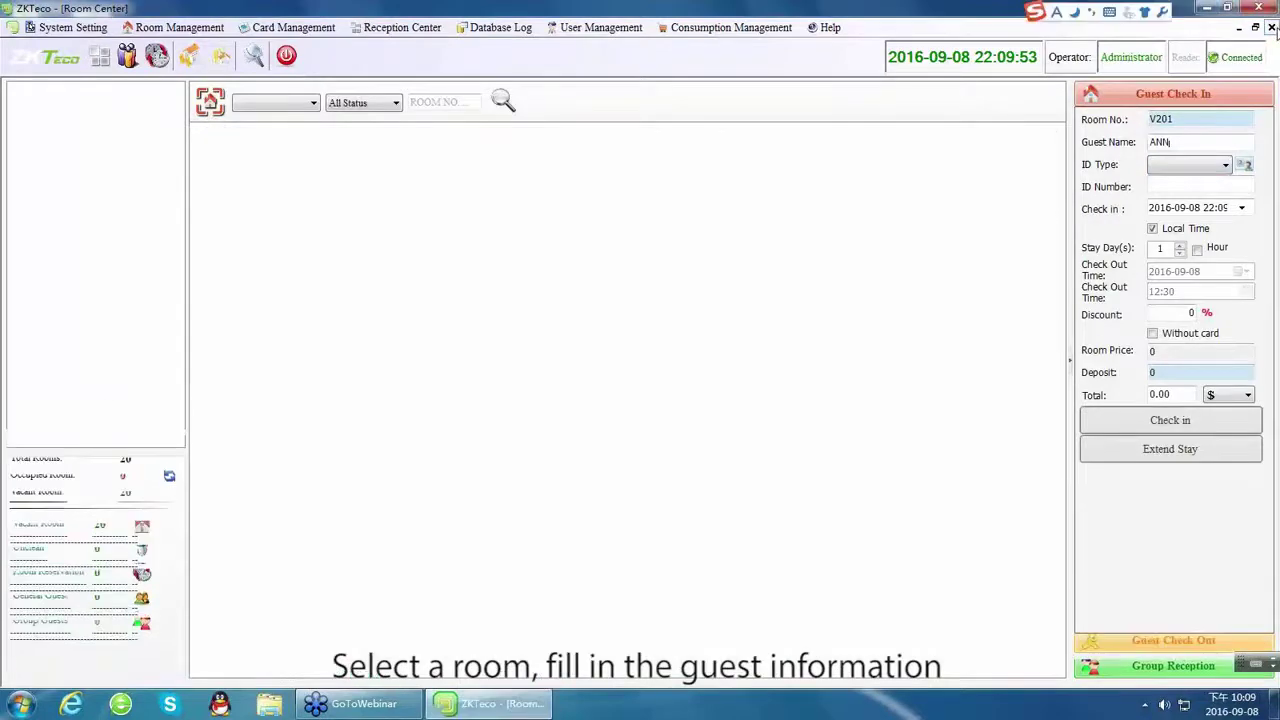
{"action": "left_click", "coordinate": [1270, 28]}
{"action": "left_click", "coordinate": [1270, 28]}
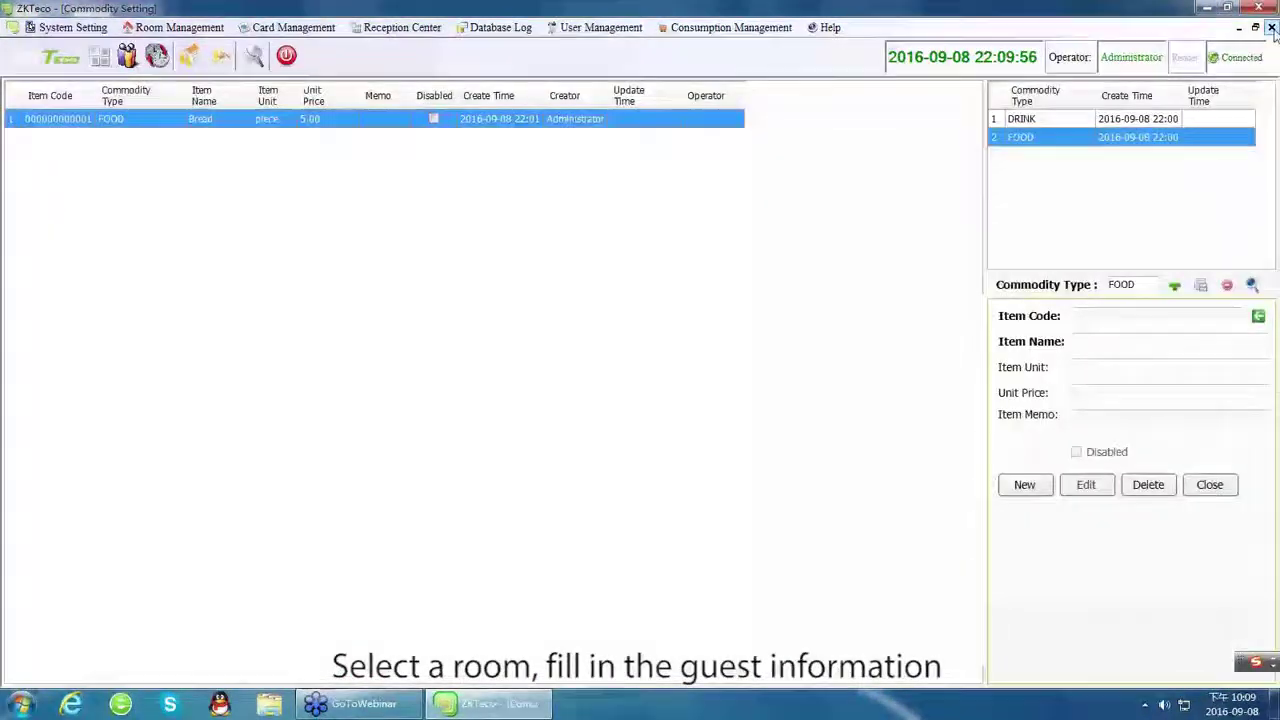
{"action": "left_click", "coordinate": [1270, 28]}
Reselect room V201 and enter the guest's name, ID CARD as ID type, and the ID number.
{"action": "left_click", "coordinate": [386, 28]}
{"action": "left_click", "coordinate": [388, 45]}
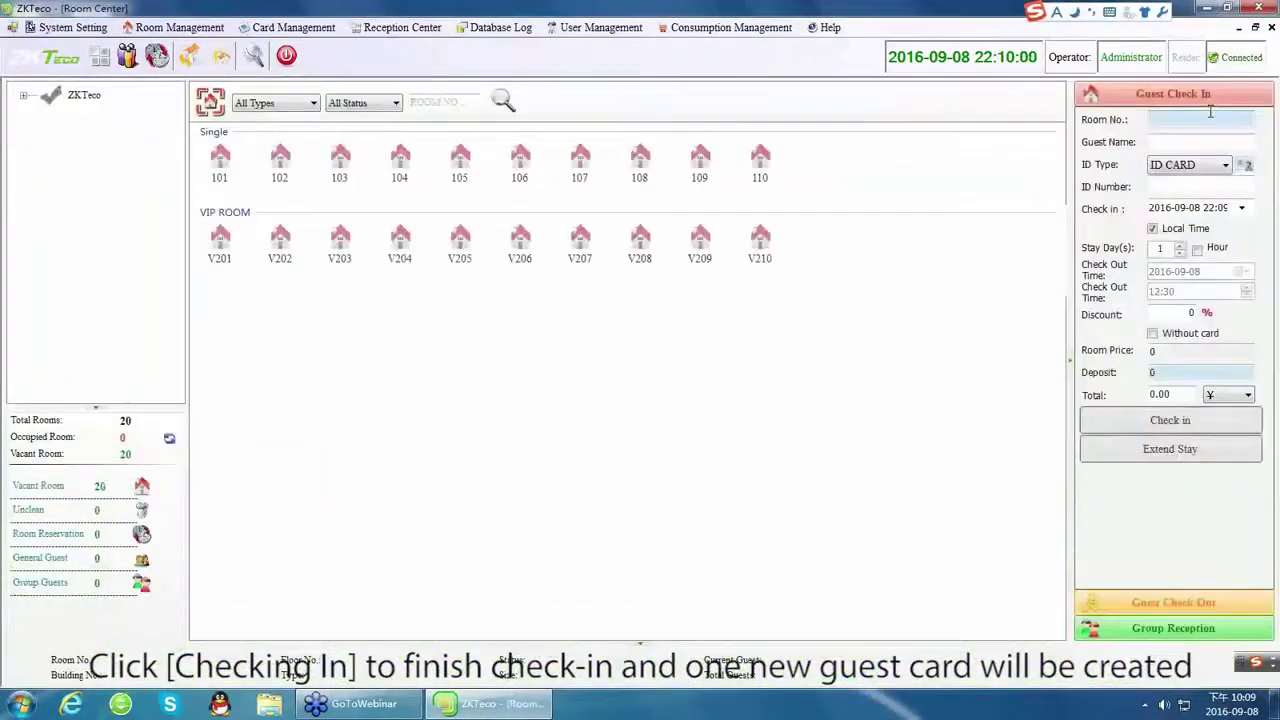
{"action": "left_click", "coordinate": [236, 245]}
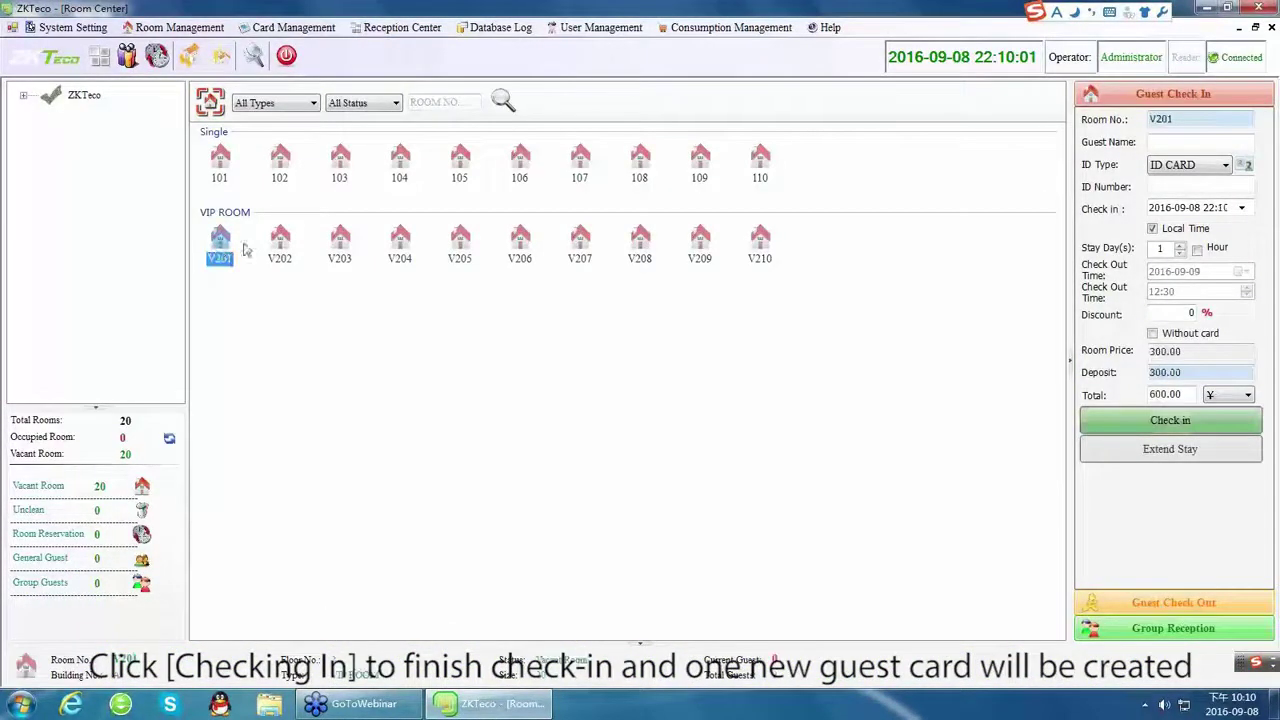
{"action": "left_click", "coordinate": [1185, 150]}
{"action": "type", "text": "A"}
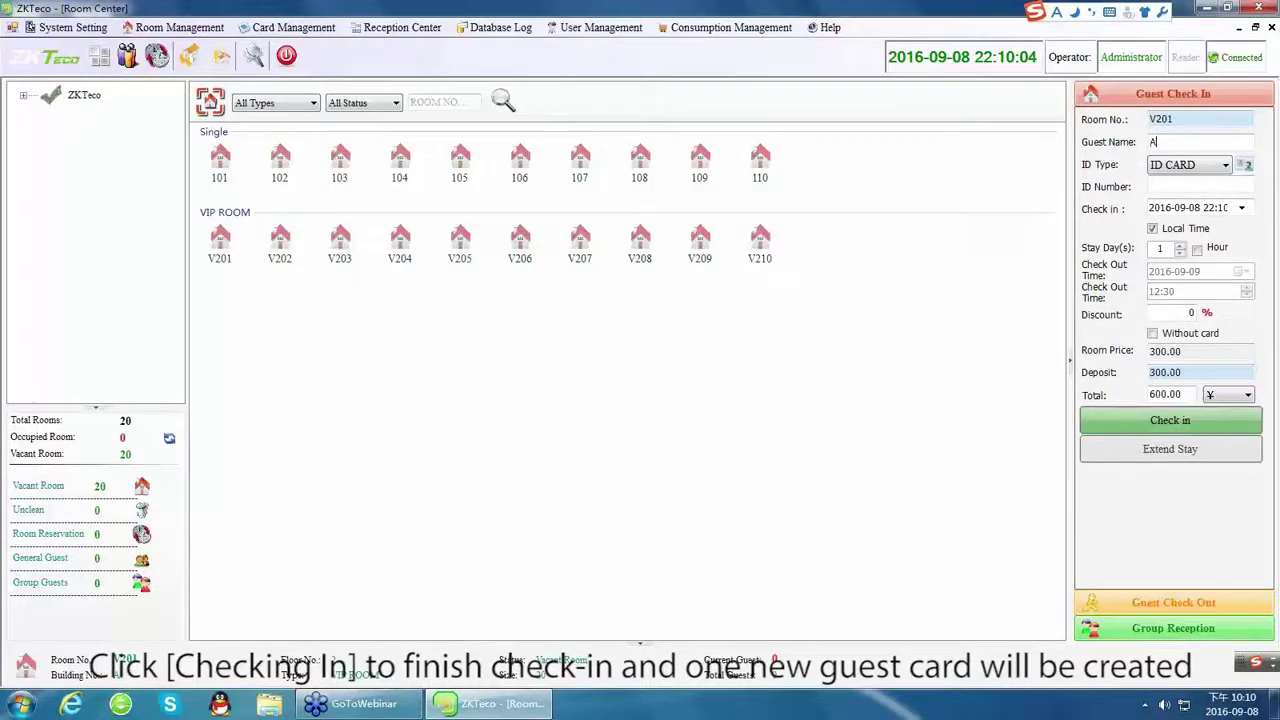
{"action": "type", "text": "NN"}
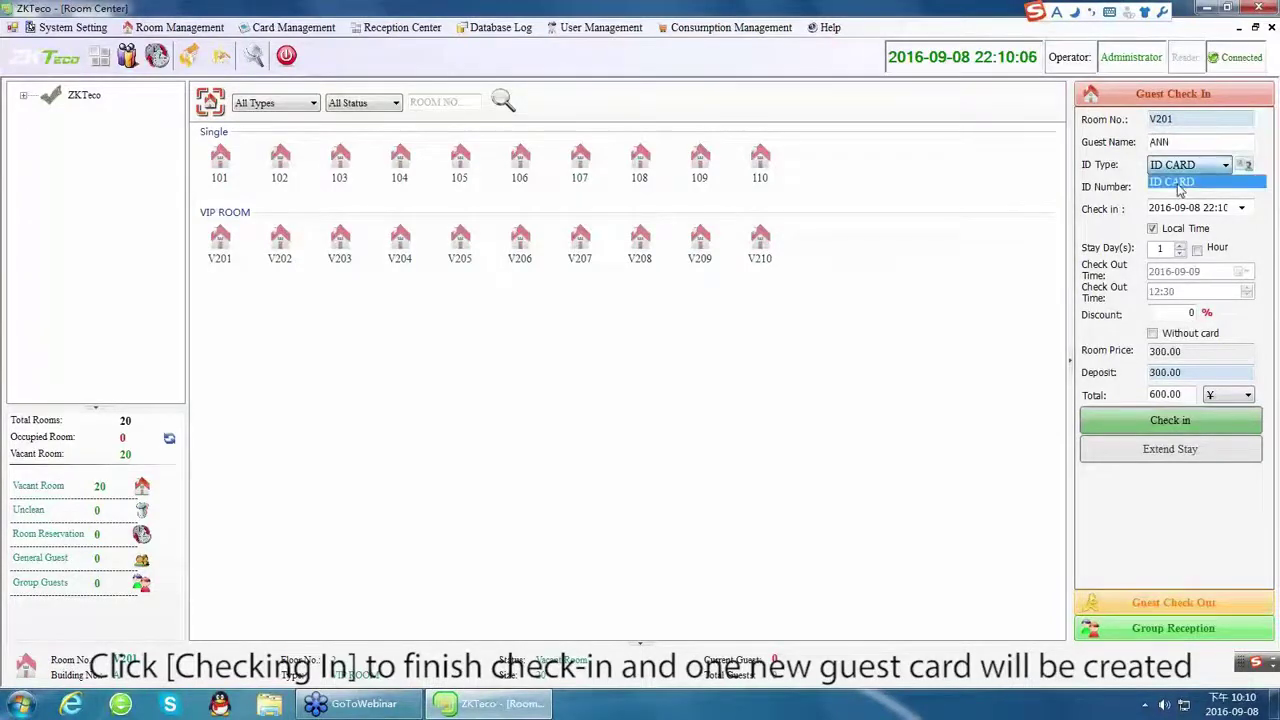
{"action": "left_click", "coordinate": [1178, 186]}
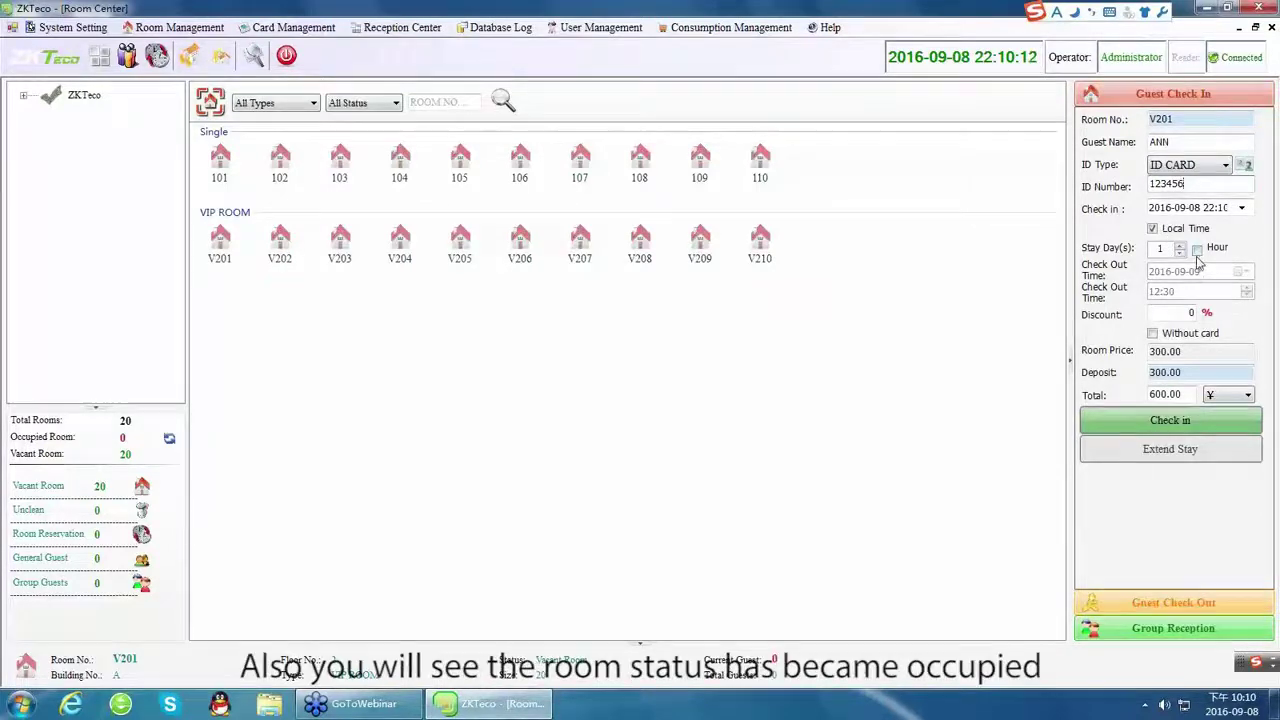
{"action": "left_click", "coordinate": [1190, 313]}
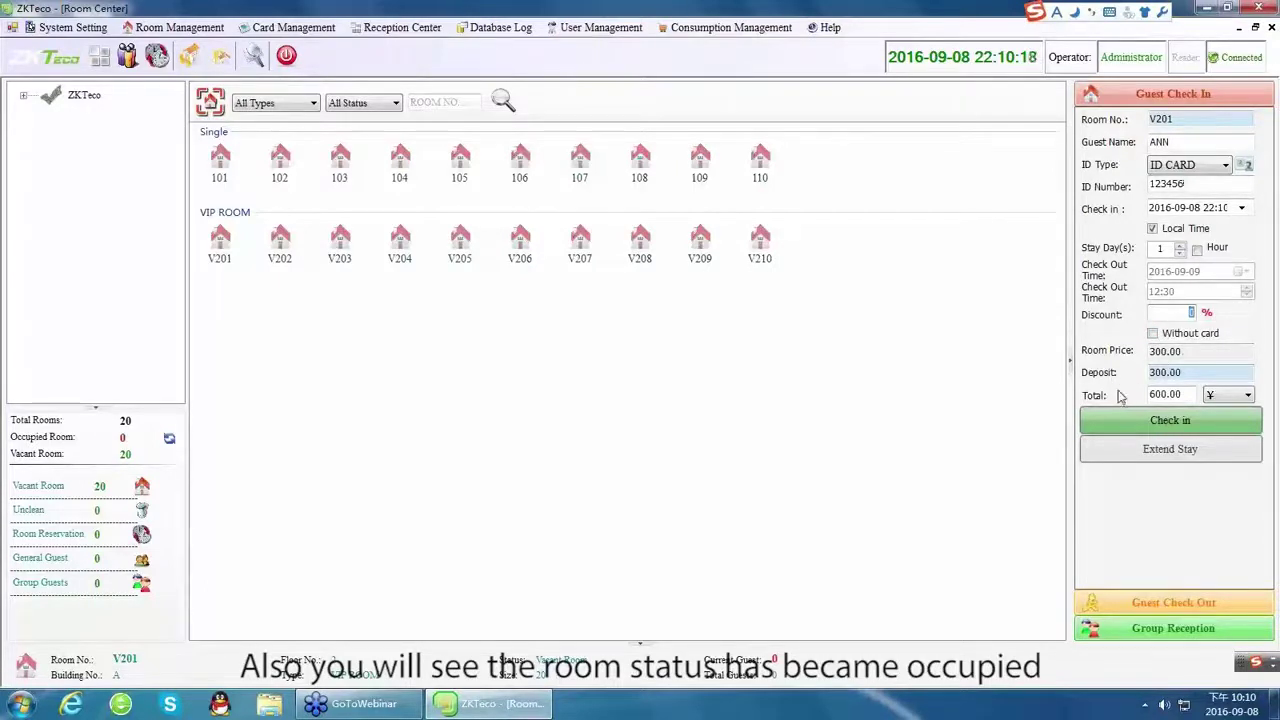
Switch the total's currency to $ and back to ¥, then check the guest into V201.
{"action": "left_click", "coordinate": [1245, 396]}
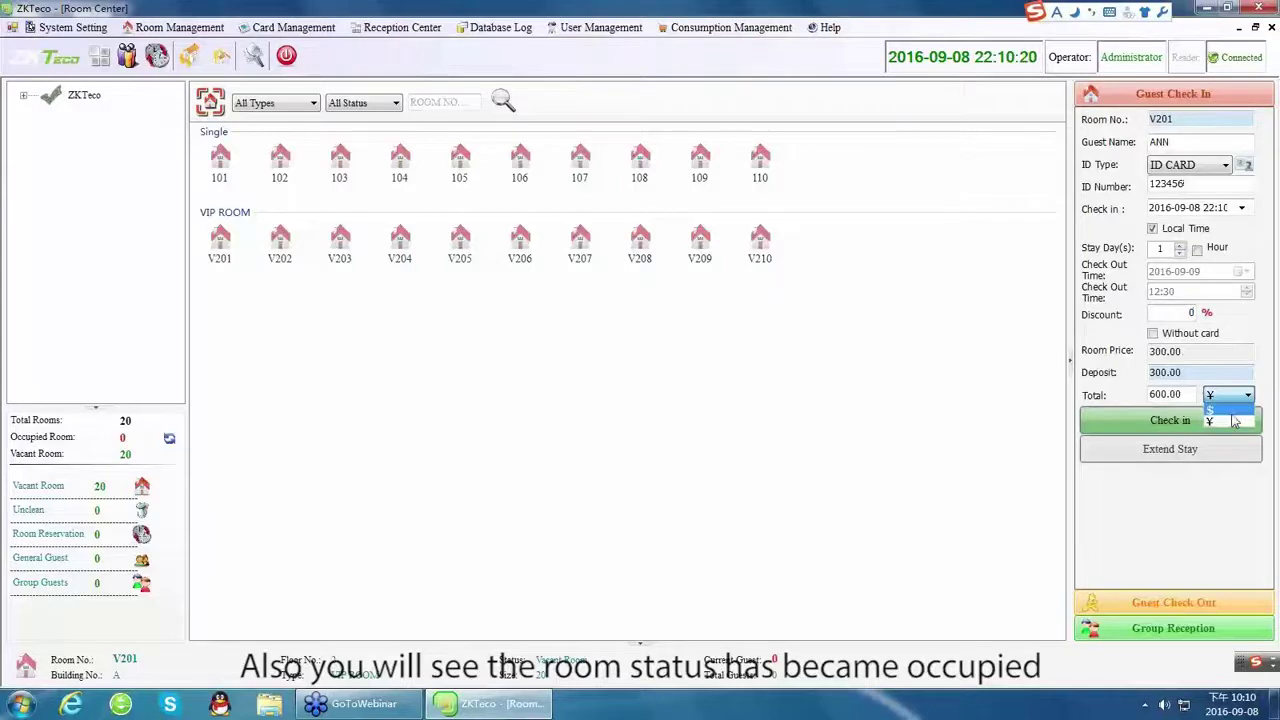
{"action": "left_click", "coordinate": [1234, 409]}
{"action": "left_click", "coordinate": [1231, 398]}
{"action": "left_click", "coordinate": [1222, 421]}
{"action": "left_click", "coordinate": [1185, 422]}
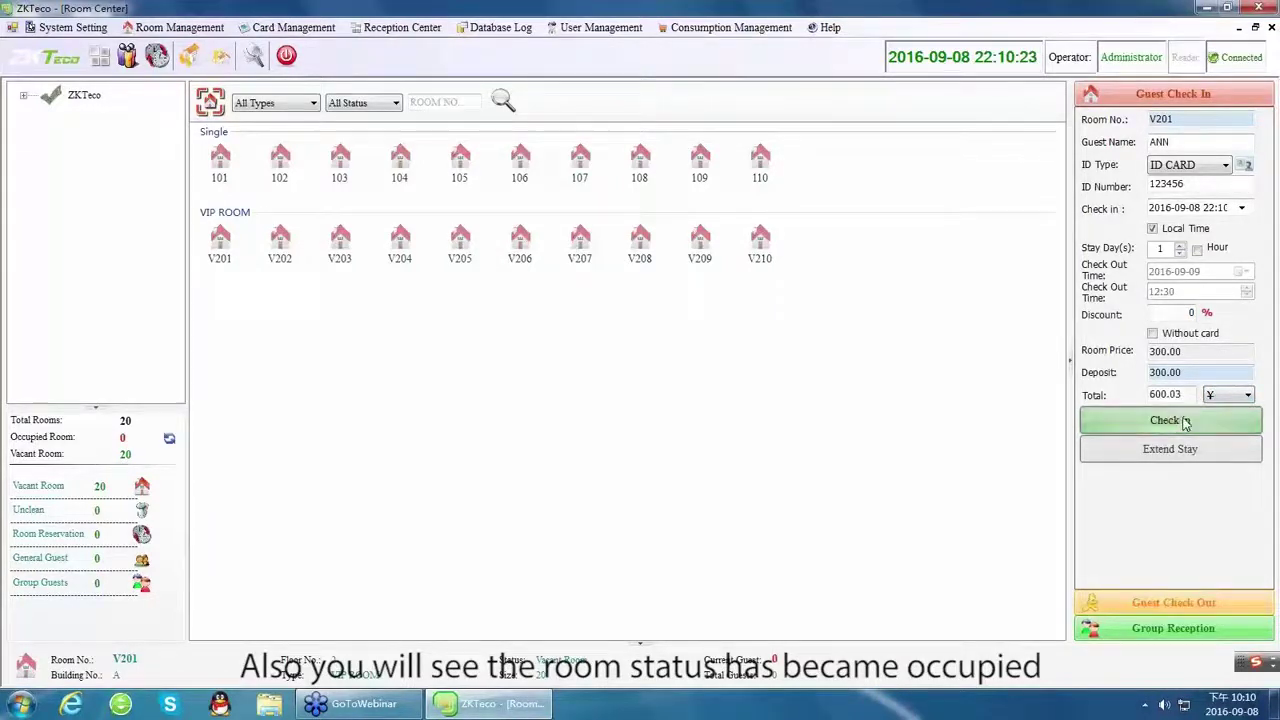
{"action": "left_click", "coordinate": [226, 259]}
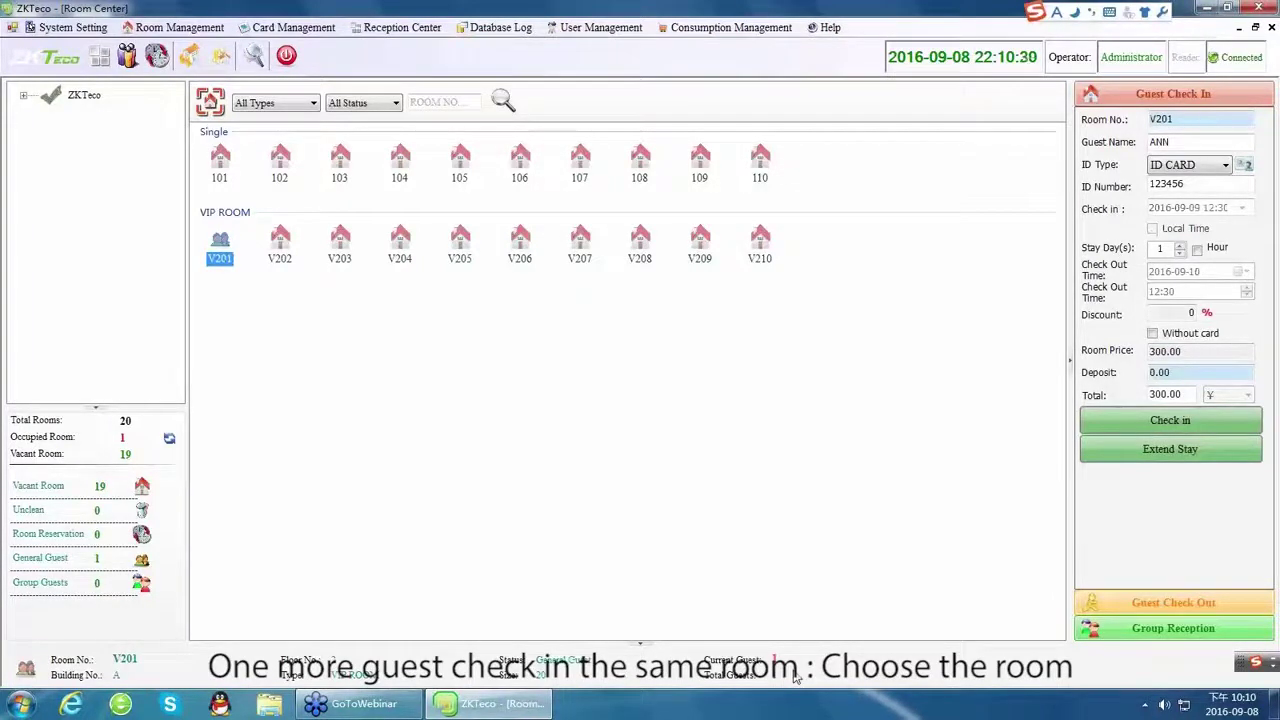
Check a second guest into V201 with a new ID number, confirming one more guest.
{"action": "left_click", "coordinate": [1195, 148]}
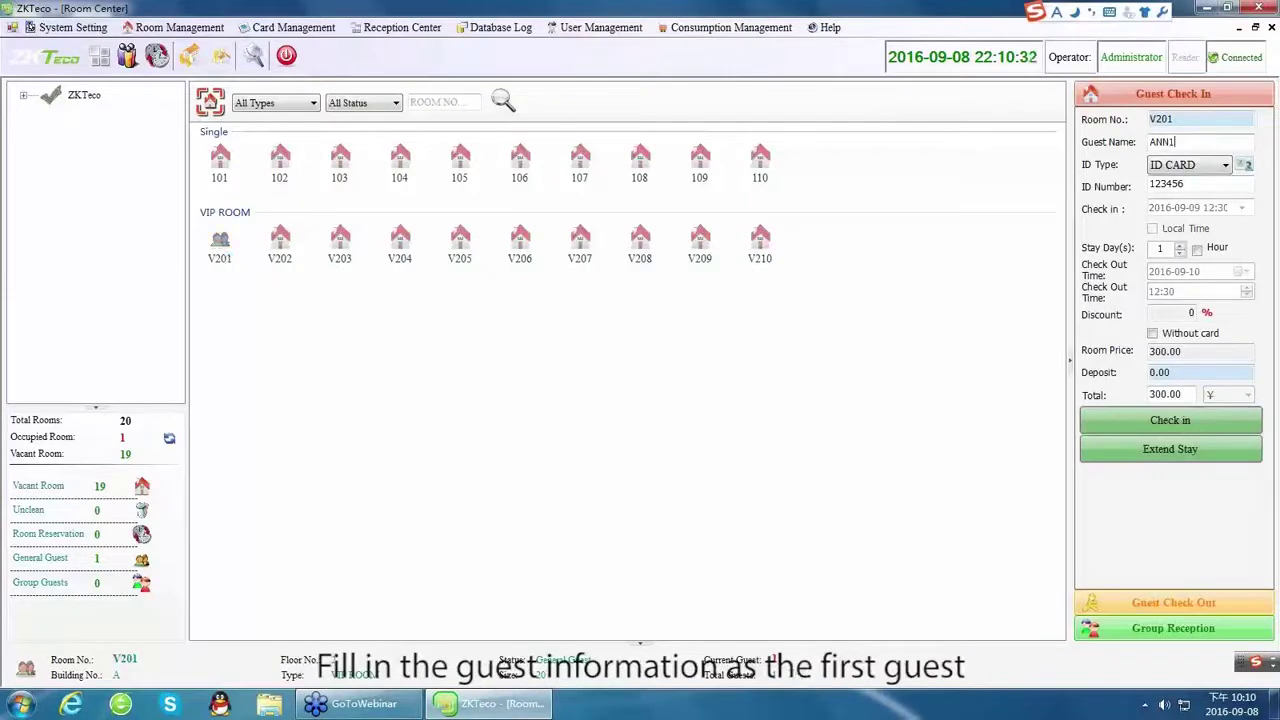
{"action": "left_click_drag", "start_coordinate": [1184, 184], "coordinate": [1070, 207]}
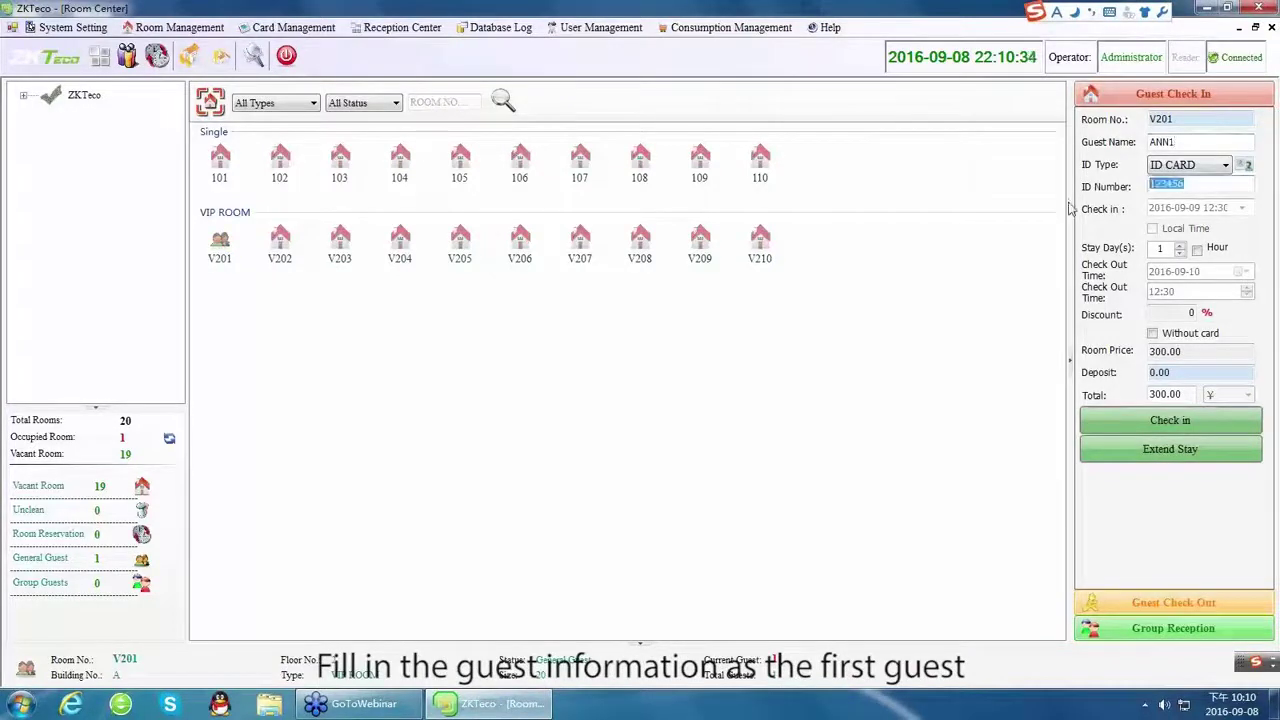
{"action": "type", "text": "654321"}
{"action": "left_click", "coordinate": [1165, 424]}
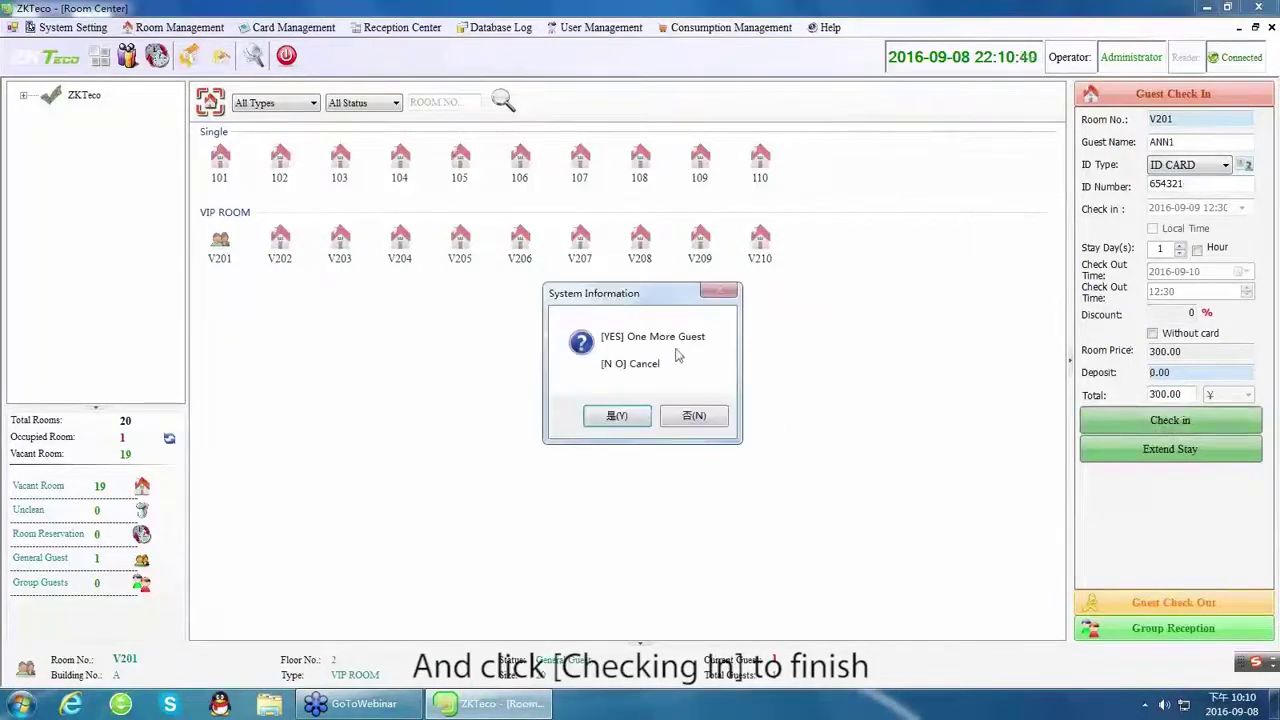
{"action": "left_click", "coordinate": [607, 418]}
{"action": "left_click", "coordinate": [220, 257]}
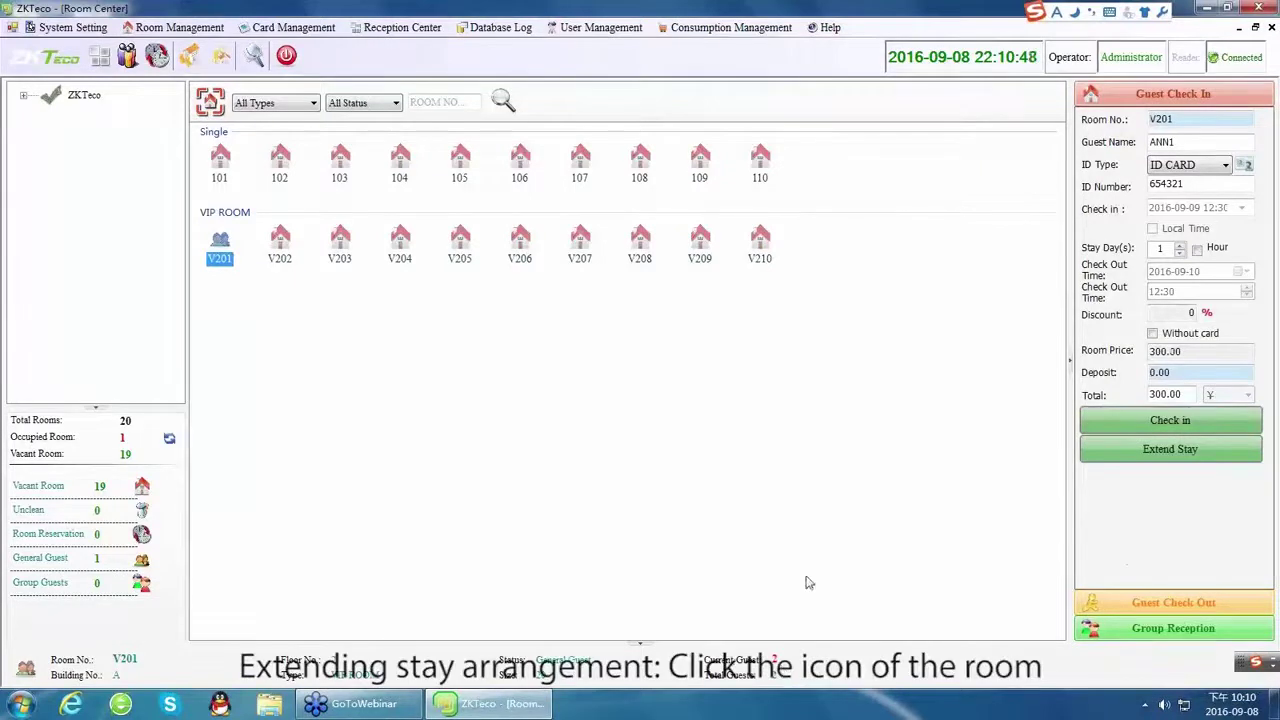
Extend room V201's stay by one day and dismiss the success message.
{"action": "left_click", "coordinate": [1170, 449]}
{"action": "left_click", "coordinate": [656, 412]}
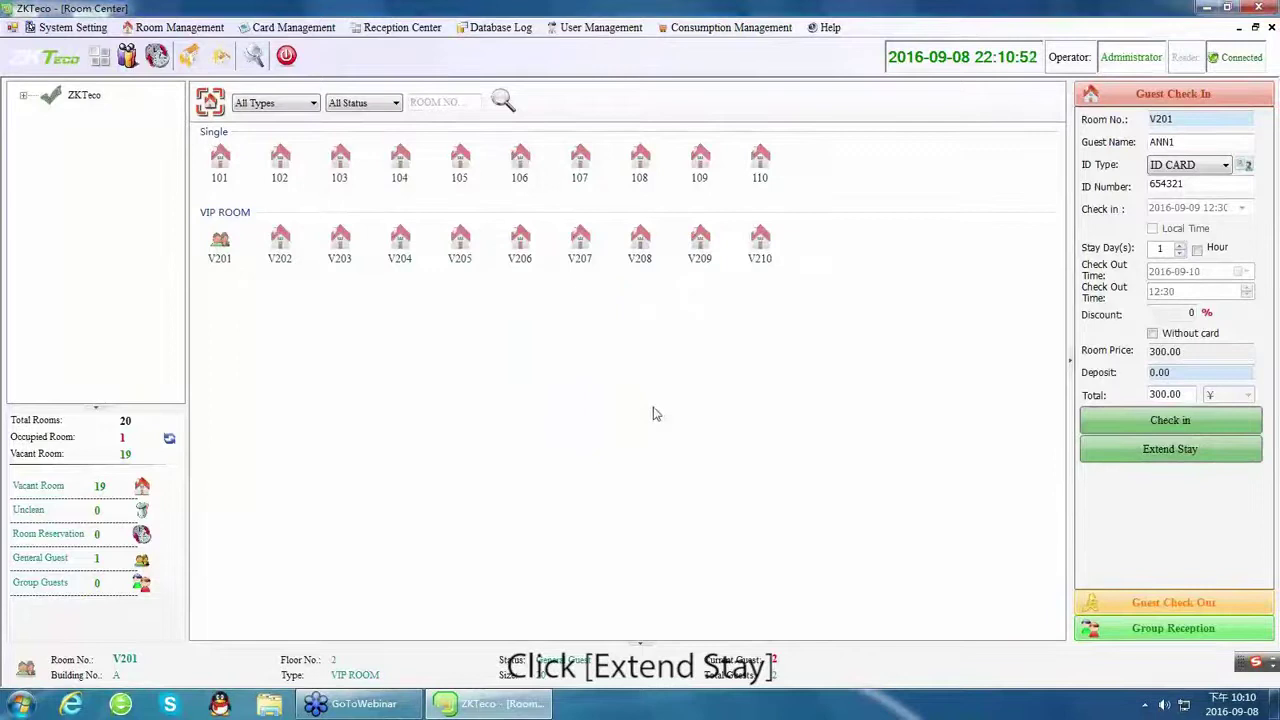
{"action": "left_click", "coordinate": [703, 412]}
View V201's Guest Details listing both guests' records, then close the window.
{"action": "left_click", "coordinate": [224, 258]}
{"action": "right_click", "coordinate": [225, 256]}
{"action": "mouse_move", "coordinate": [295, 265]}
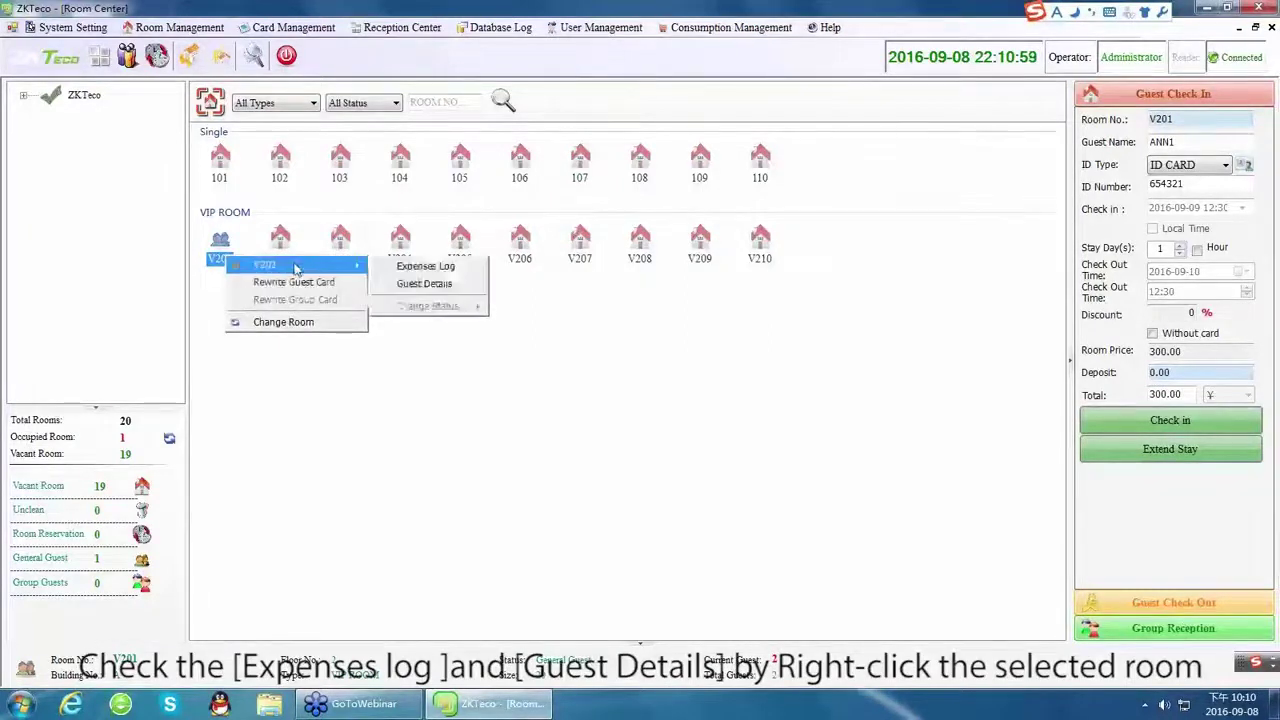
{"action": "left_click", "coordinate": [455, 284]}
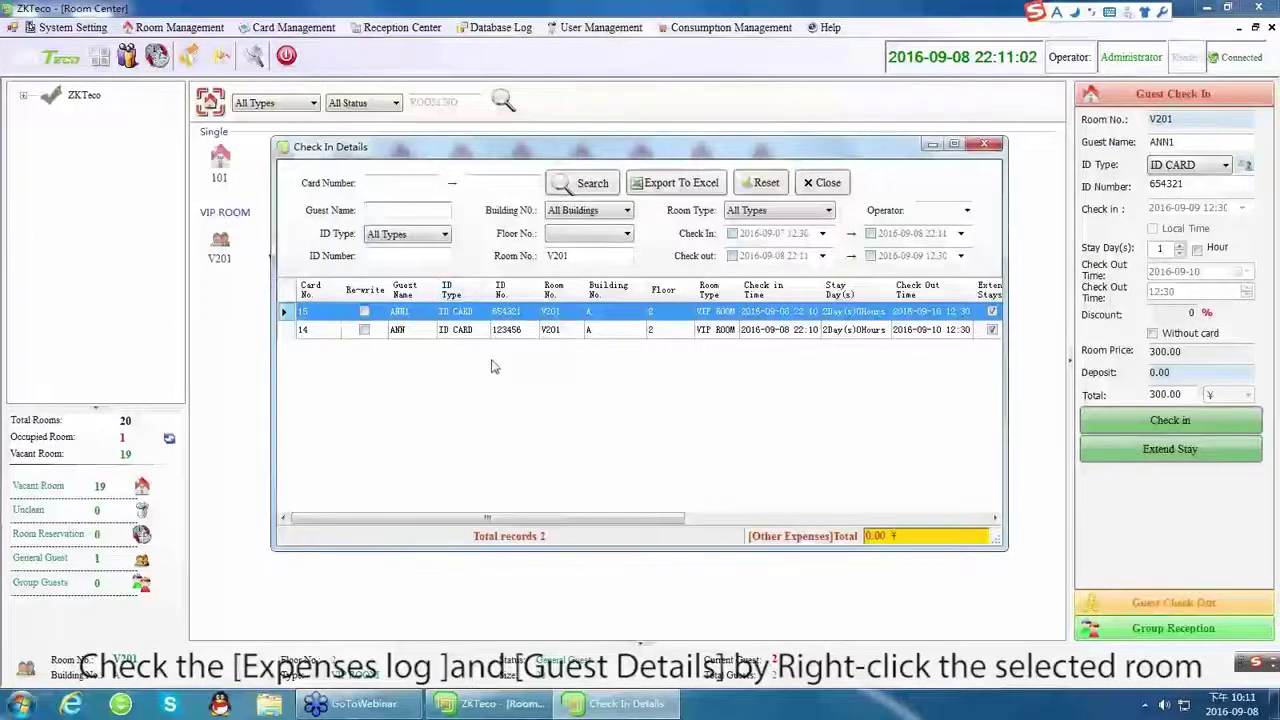
{"action": "left_click", "coordinate": [984, 144]}
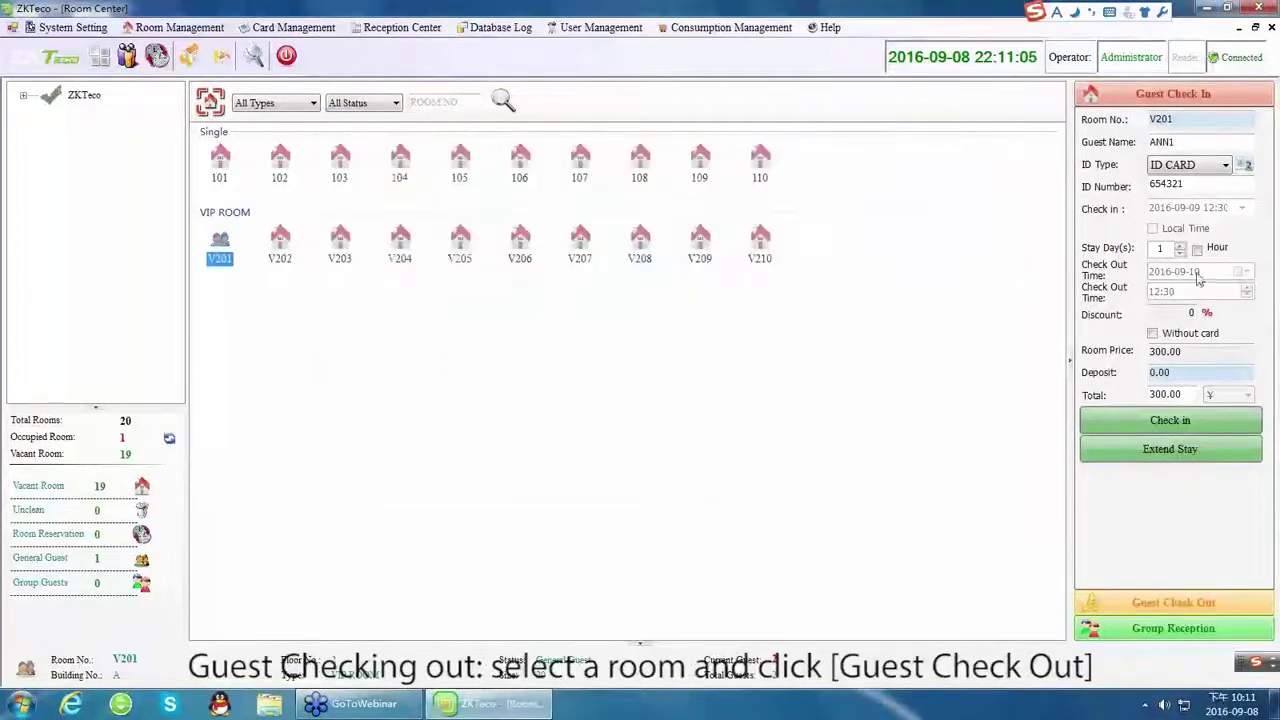
Read room V201's card and check its guests out with the card, printing a bill.
{"action": "left_click", "coordinate": [1174, 603]}
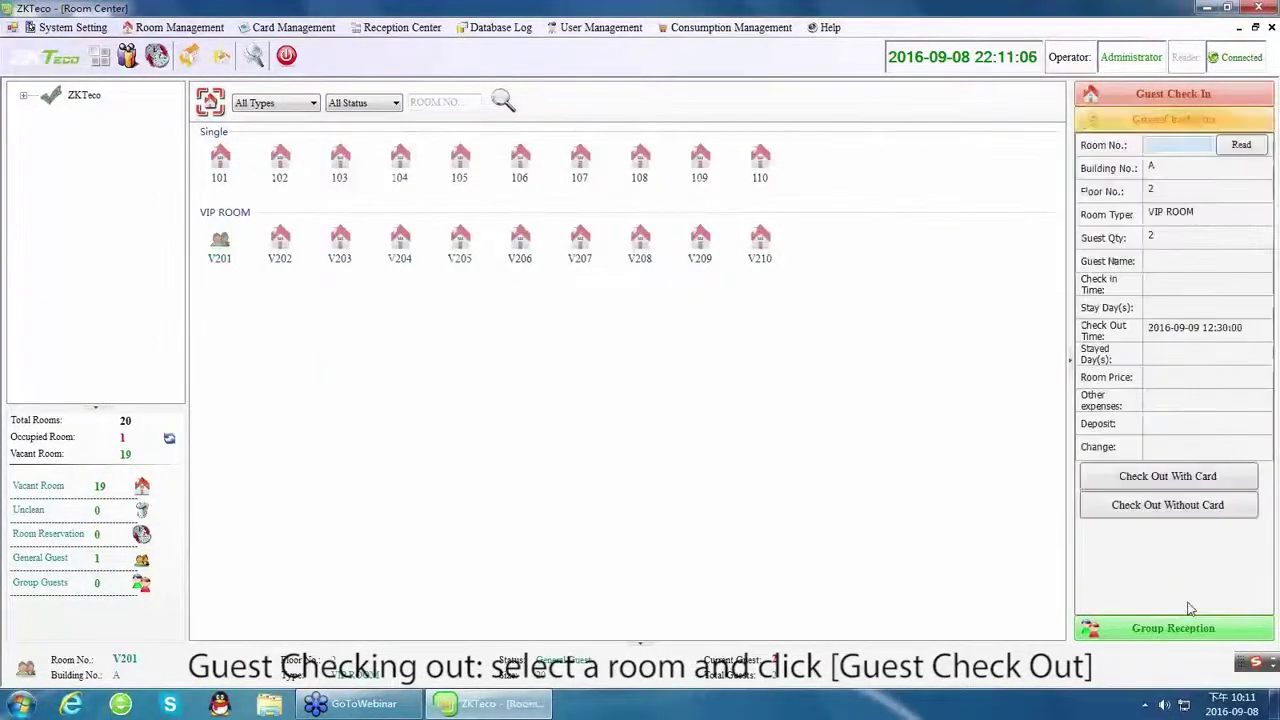
{"action": "left_click", "coordinate": [1222, 147]}
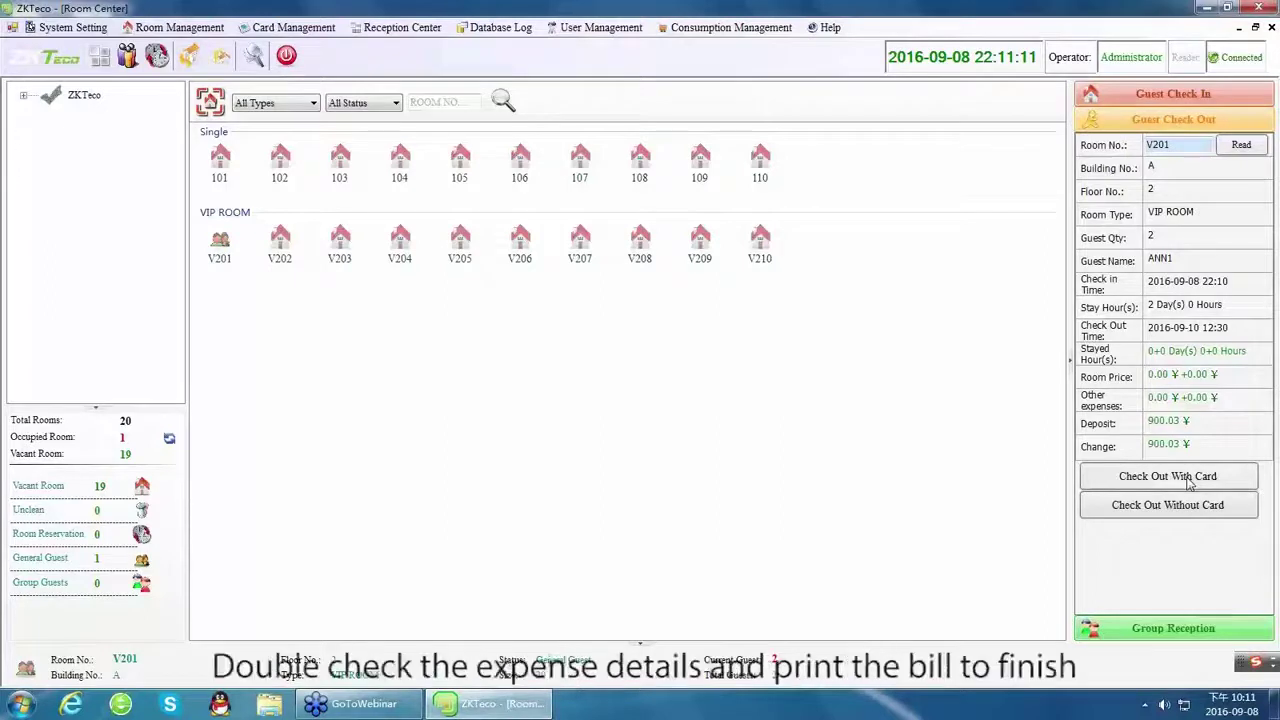
{"action": "left_click", "coordinate": [1186, 477]}
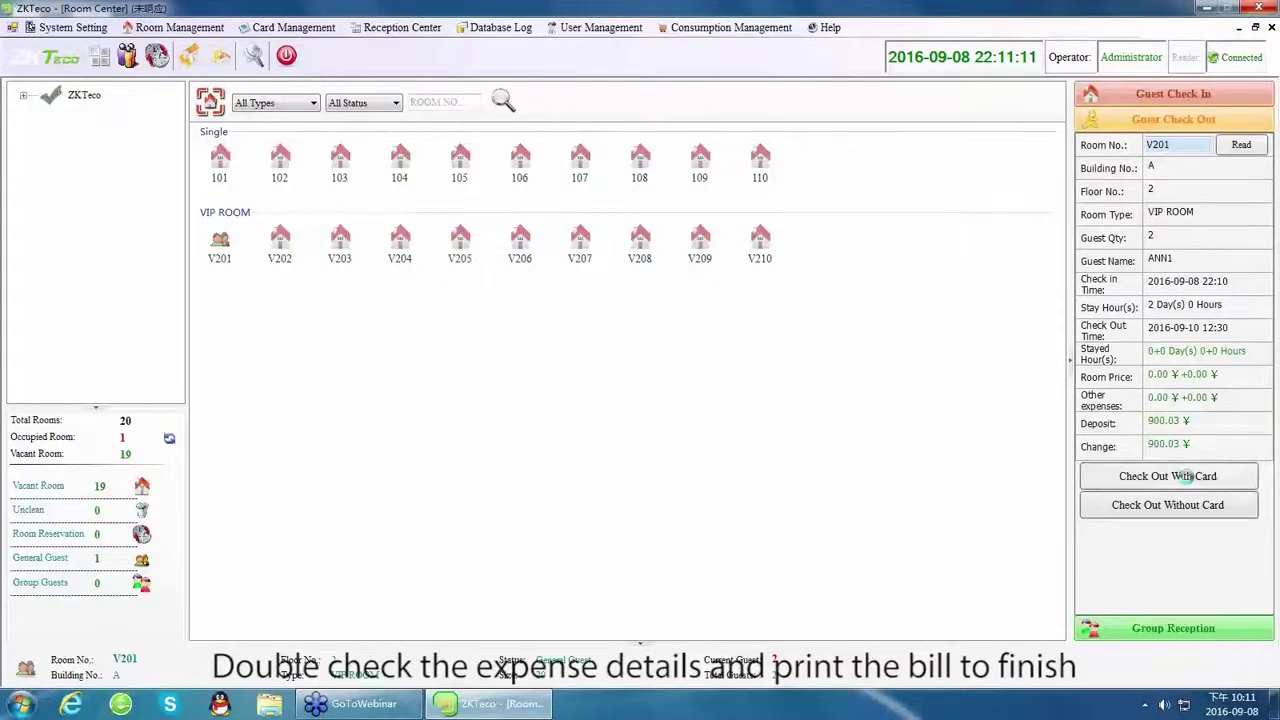
{"action": "left_click", "coordinate": [1168, 476]}
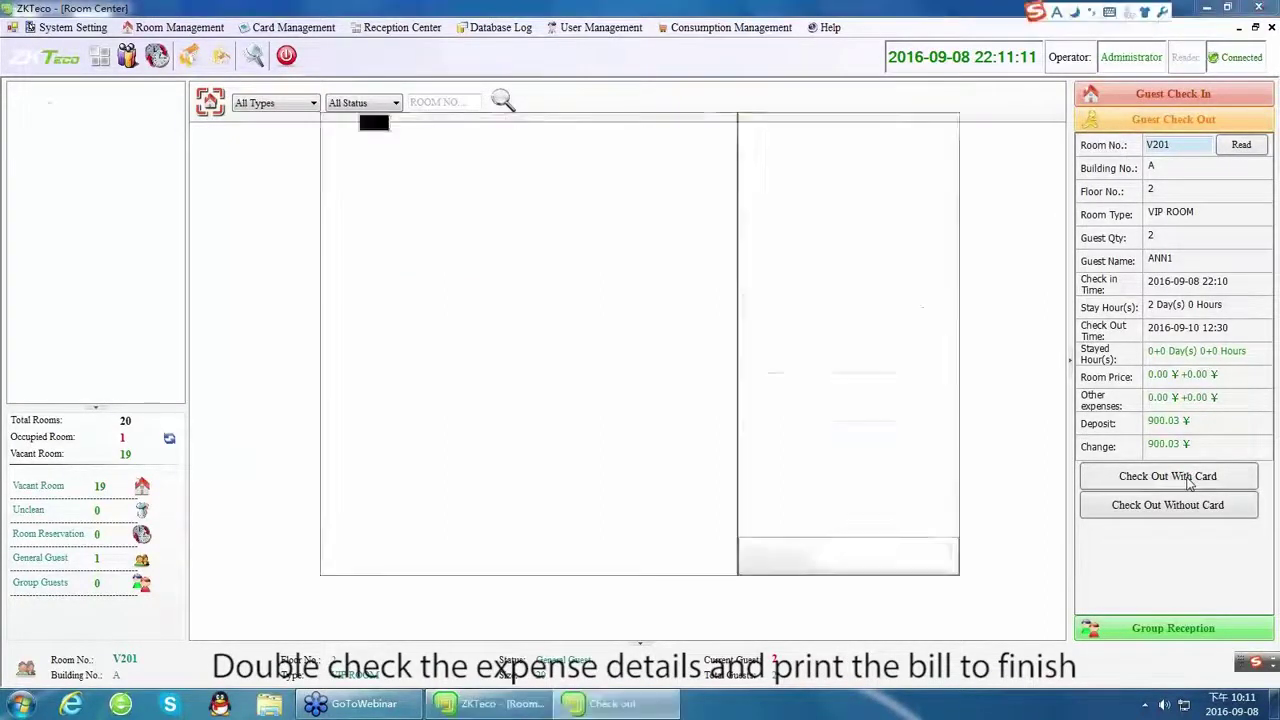
{"action": "left_click", "coordinate": [748, 484]}
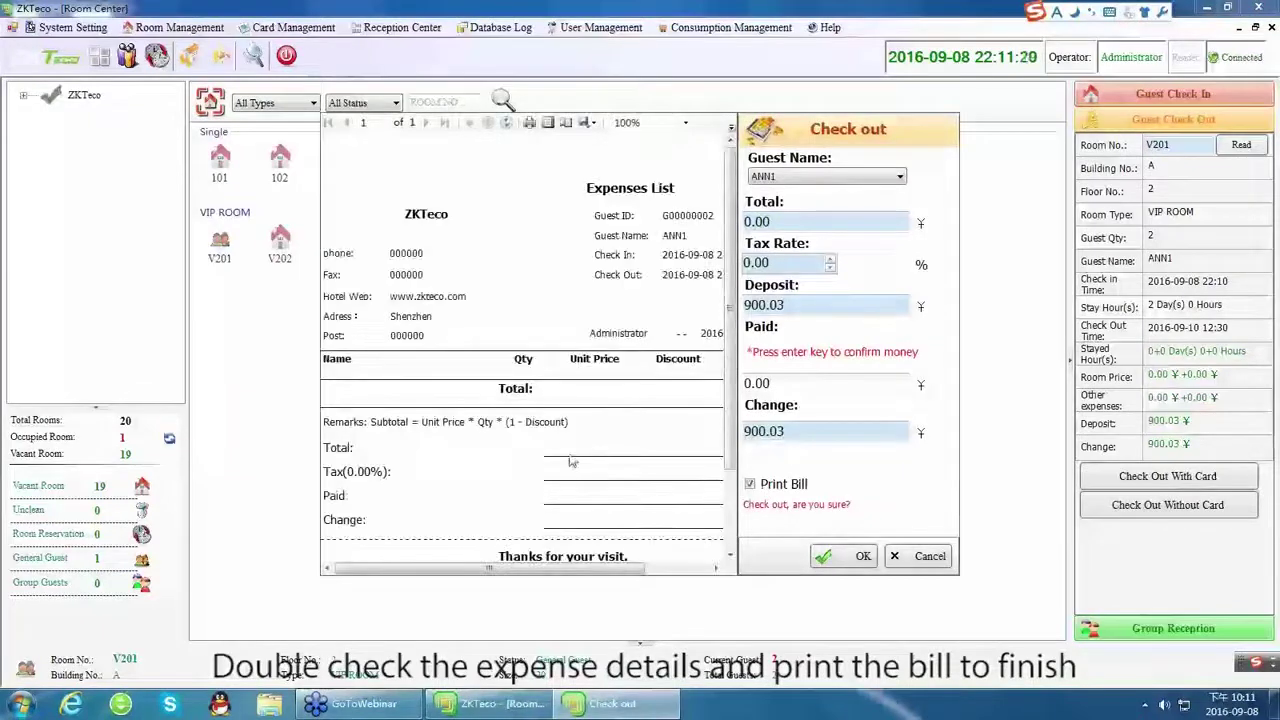
{"action": "left_click_drag", "start_coordinate": [552, 570], "coordinate": [616, 574]}
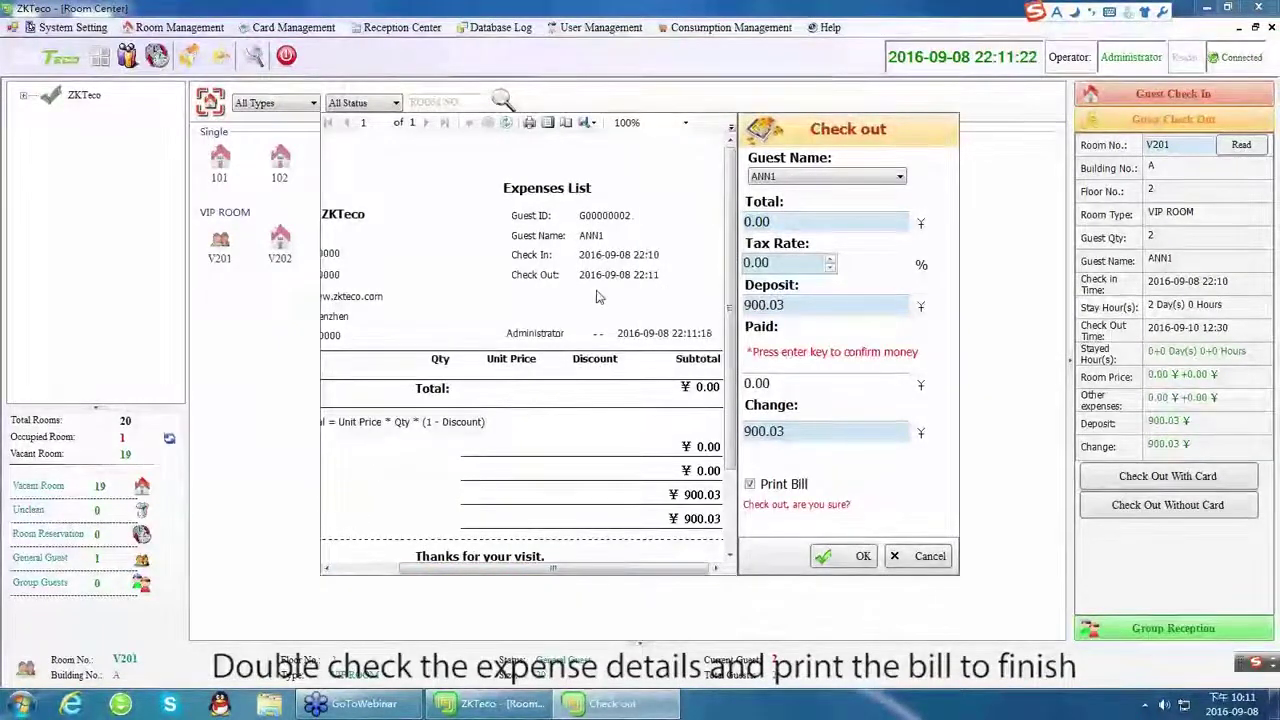
{"action": "left_click", "coordinate": [802, 177]}
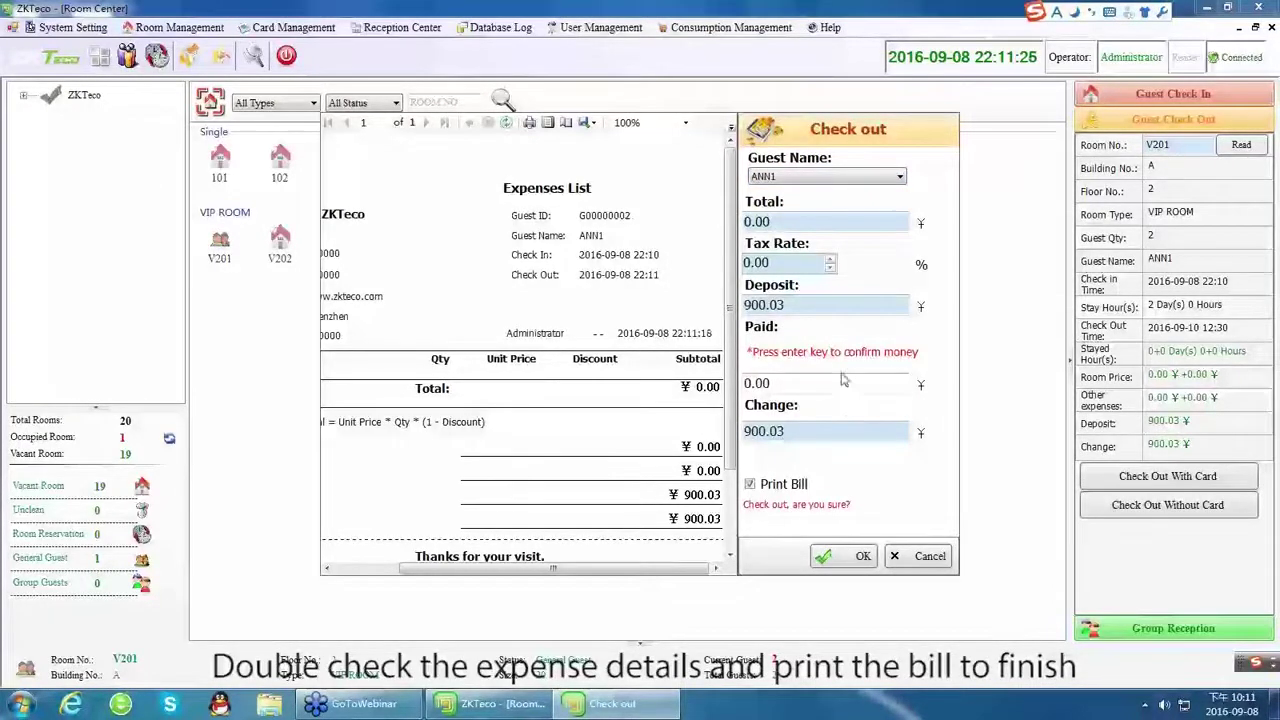
{"action": "left_click", "coordinate": [768, 497]}
{"action": "left_click", "coordinate": [840, 557]}
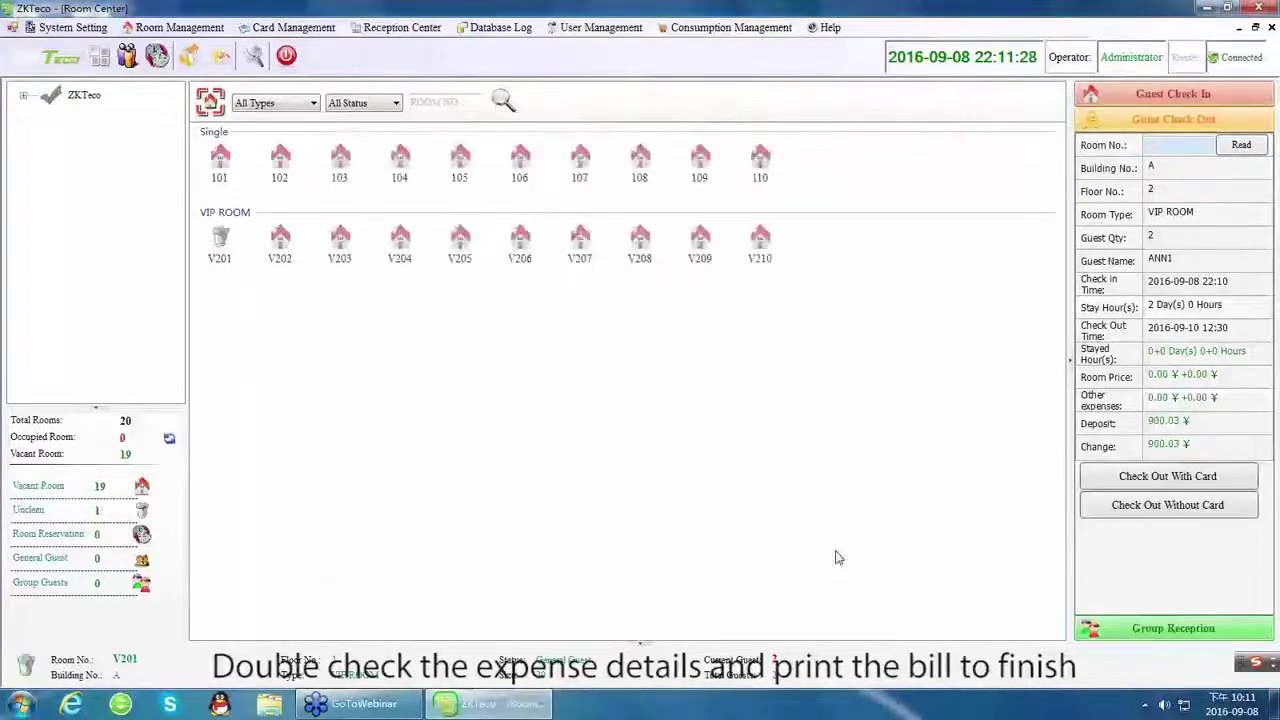
Change room V201's status to Vacant Room.
{"action": "left_click", "coordinate": [220, 250]}
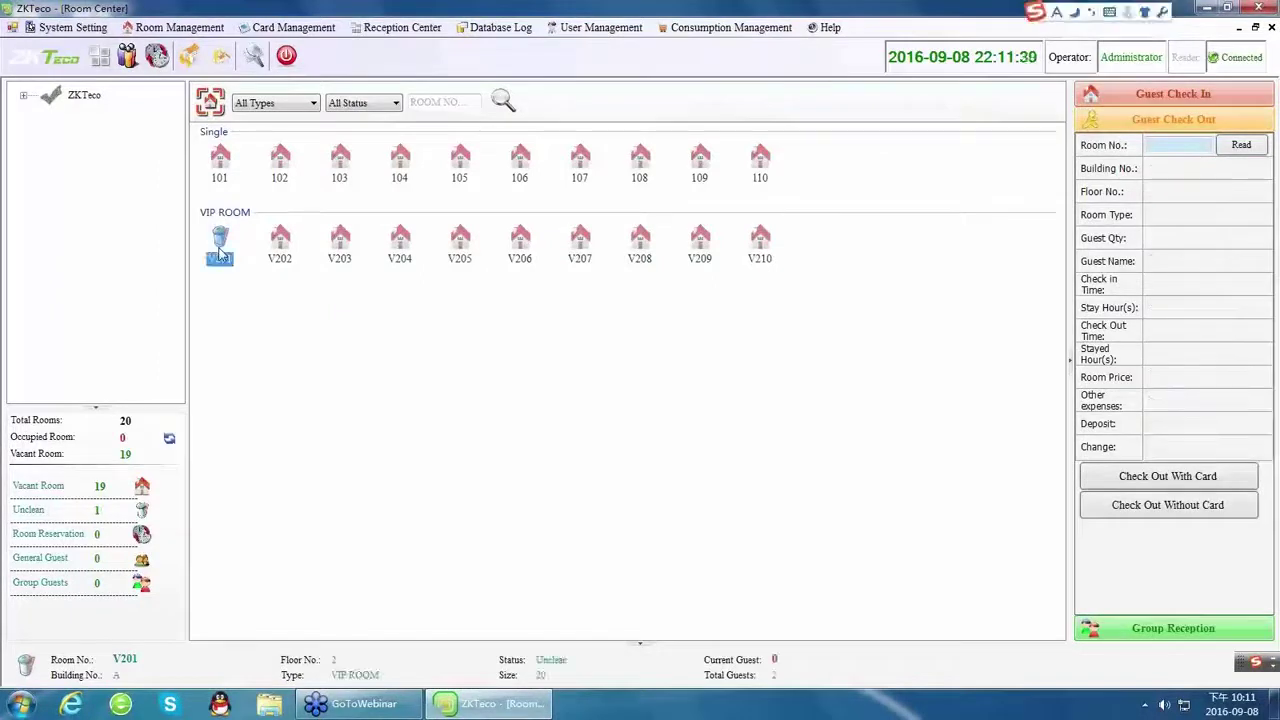
{"action": "right_click", "coordinate": [220, 252]}
{"action": "mouse_move", "coordinate": [245, 257]}
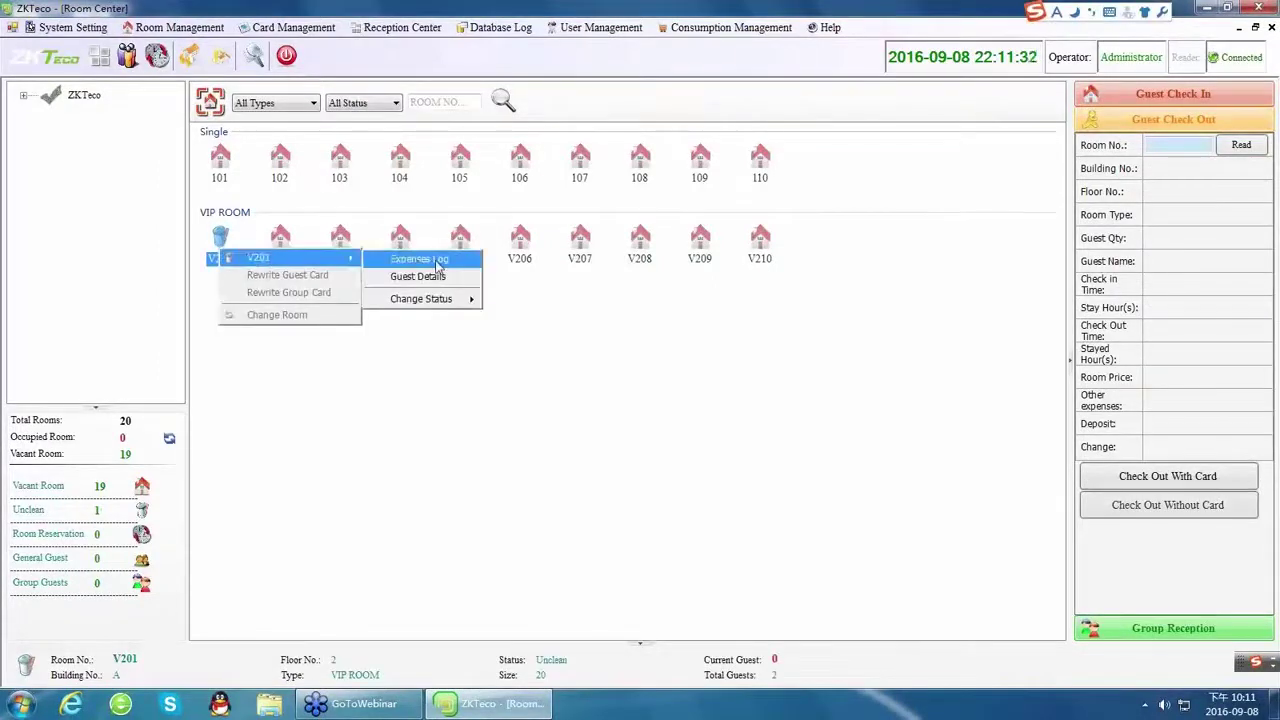
{"action": "mouse_move", "coordinate": [432, 299]}
{"action": "left_click", "coordinate": [540, 300]}
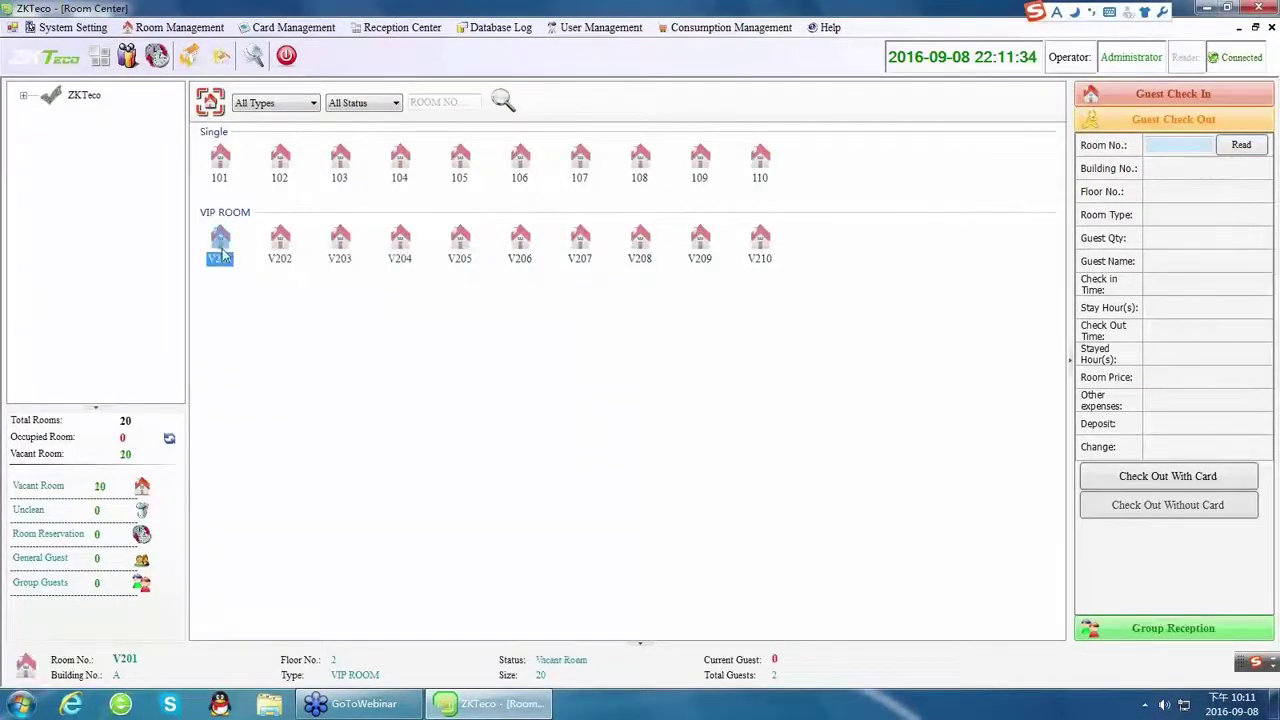
{"action": "left_click", "coordinate": [400, 27]}
Open Group Check in, type Spring as the travel agency, and bring up the new agency form.
{"action": "mouse_move", "coordinate": [420, 62]}
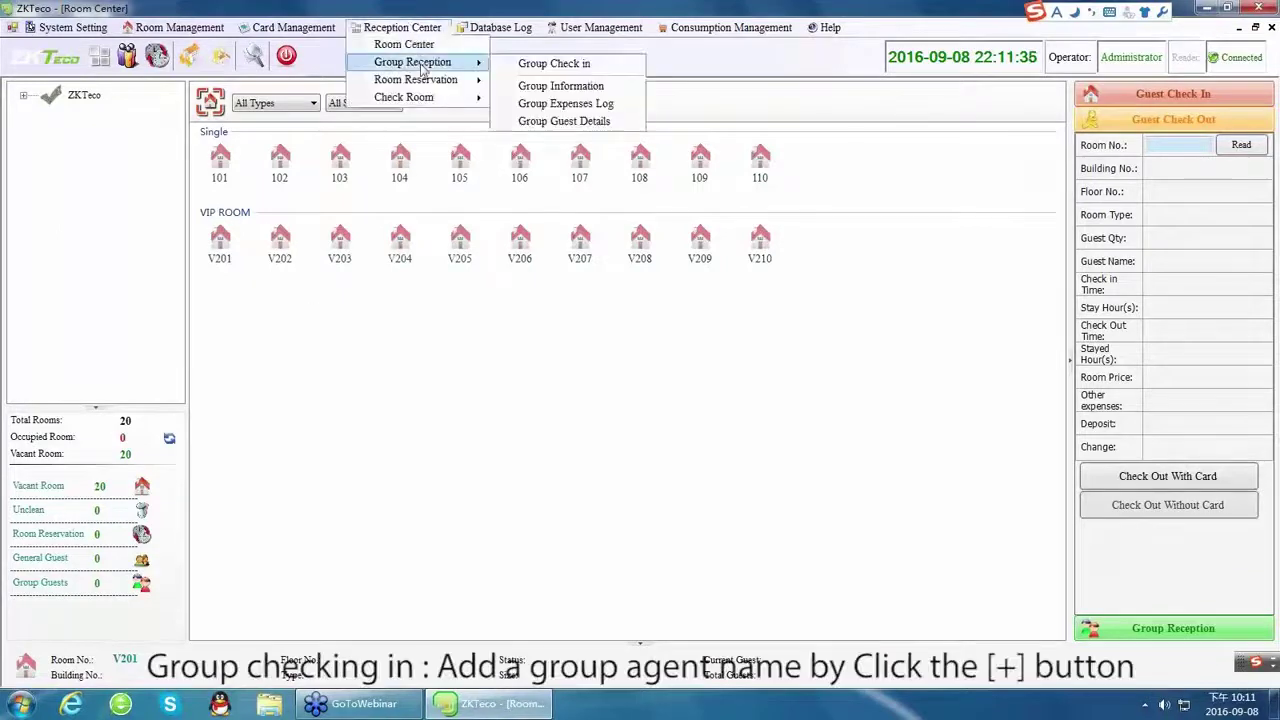
{"action": "left_click", "coordinate": [516, 64]}
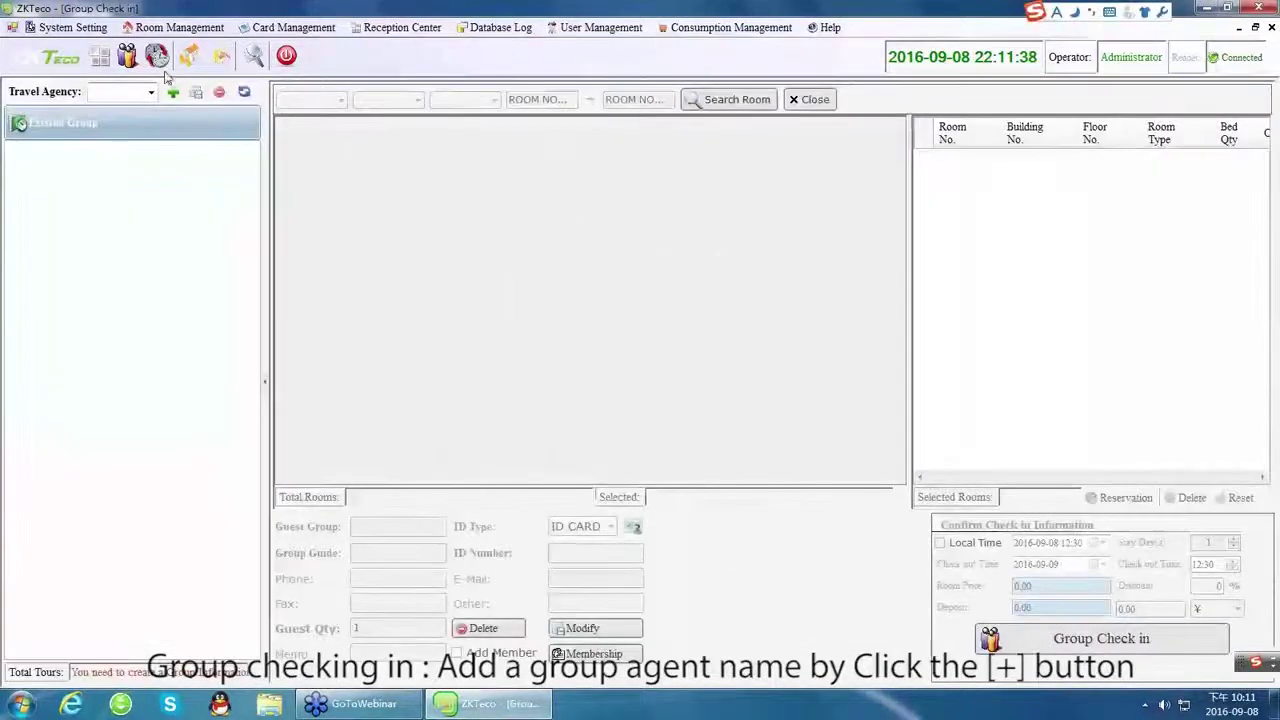
{"action": "left_click", "coordinate": [124, 91]}
{"action": "type", "text": "Spring"}
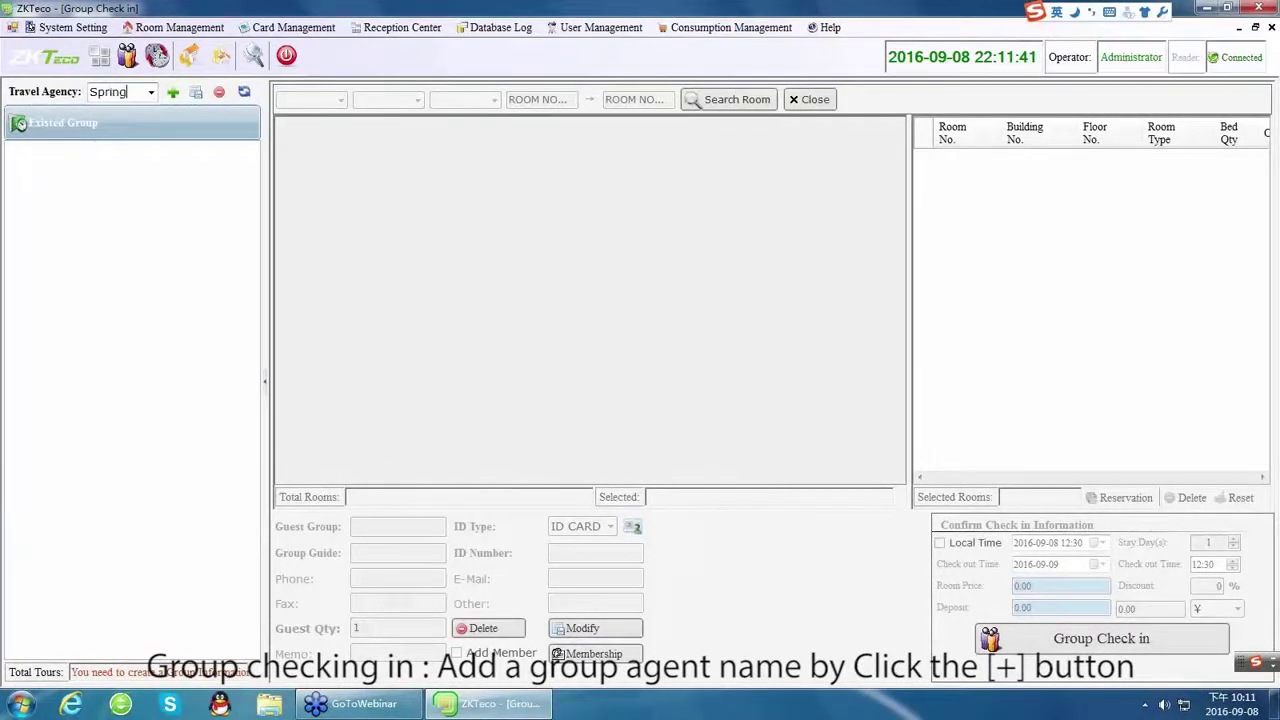
{"action": "left_click", "coordinate": [172, 91]}
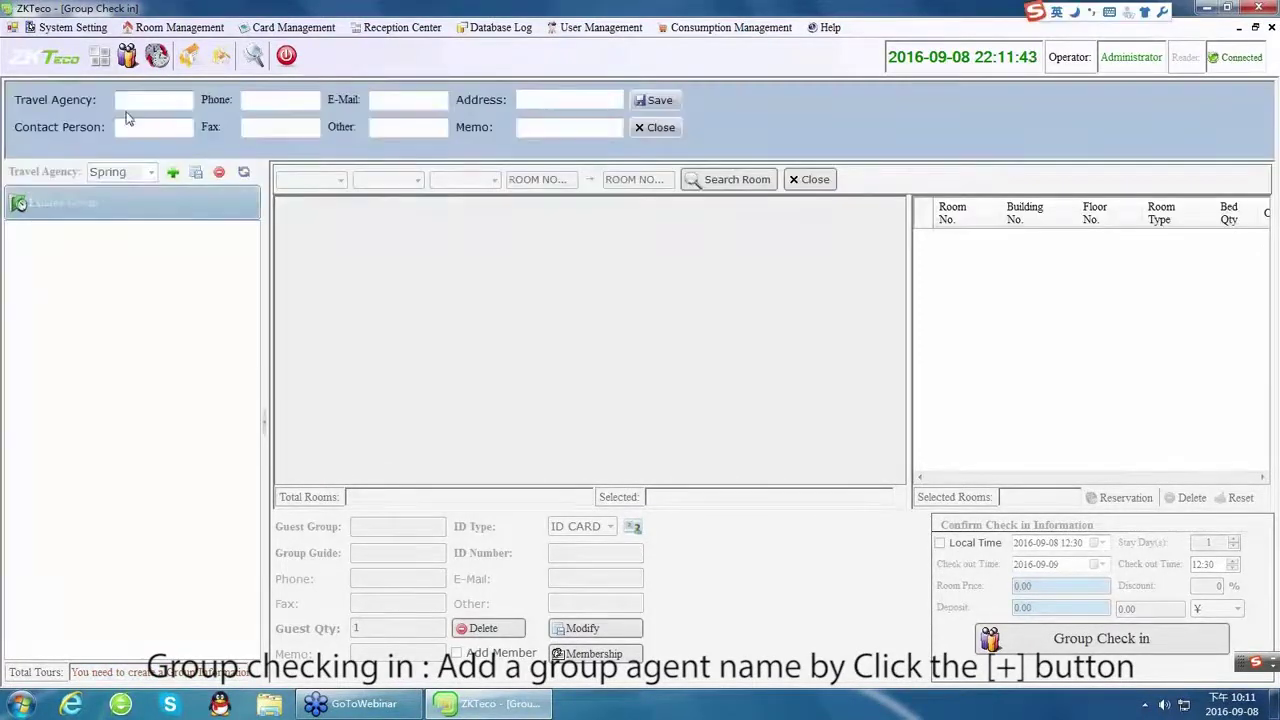
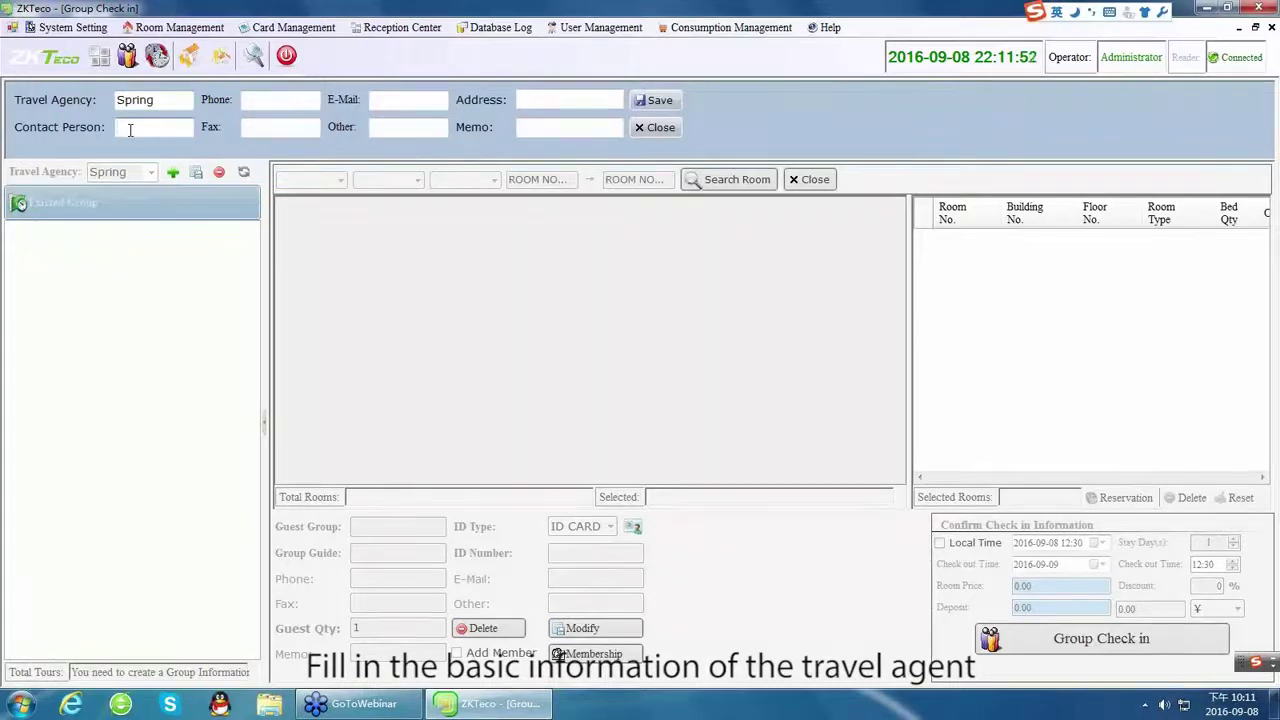
Save the Spring agency's contact person and phone number, then close the agency details panel.
{"action": "type", "text": "ANN"}
{"action": "left_click", "coordinate": [266, 106]}
{"action": "type", "text": "000000"}
{"action": "left_click", "coordinate": [660, 101]}
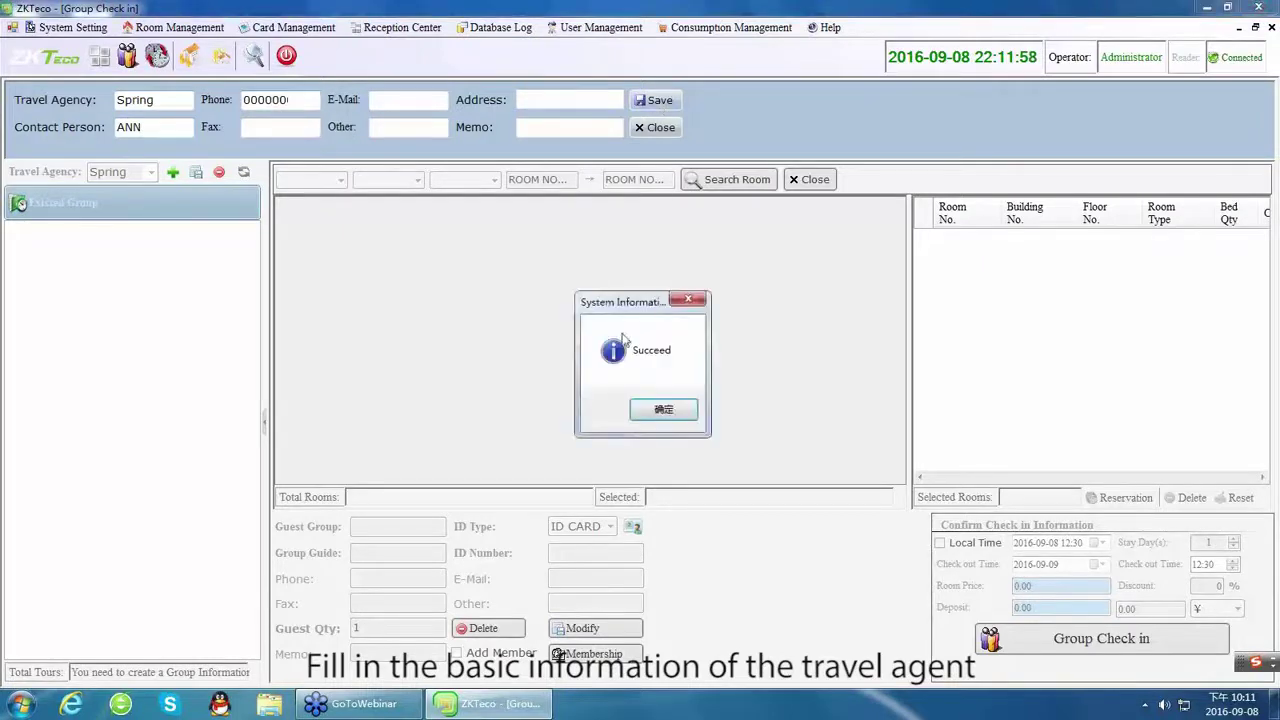
{"action": "left_click", "coordinate": [661, 409]}
{"action": "left_click", "coordinate": [660, 127]}
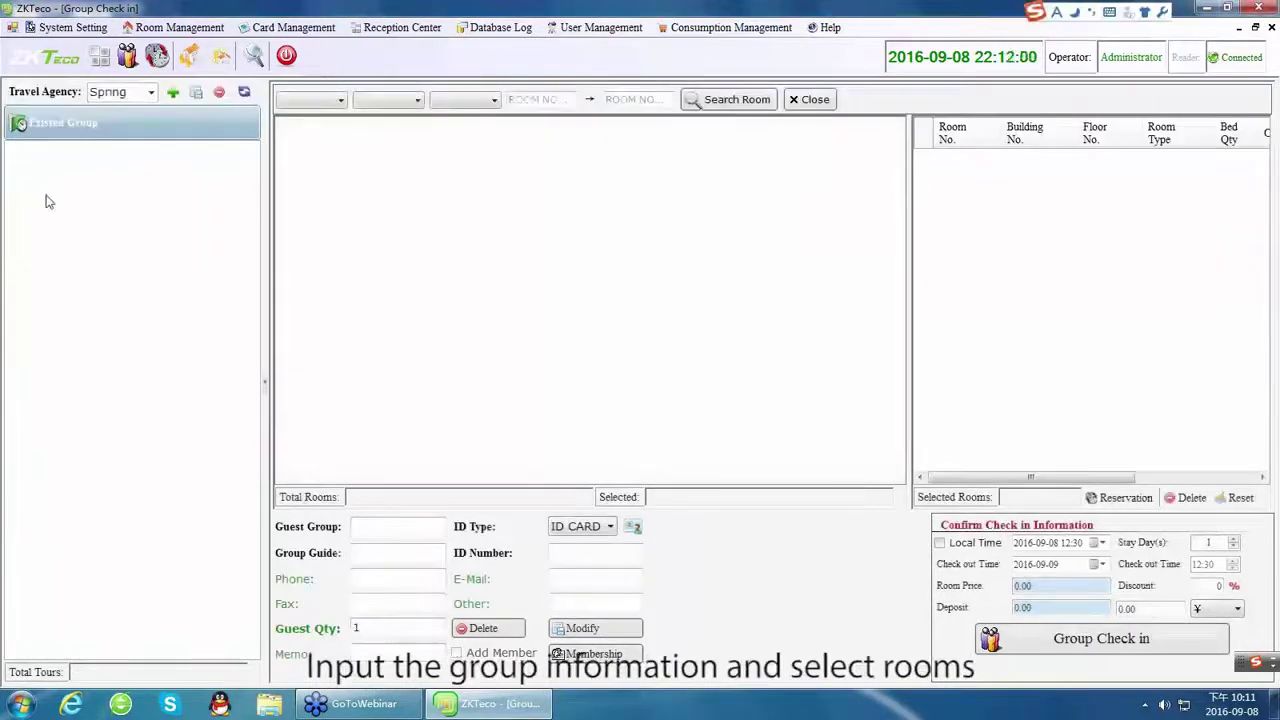
List available rooms and enter the Spring group's guide details, 4 guests and ID number.
{"action": "left_click", "coordinate": [737, 99]}
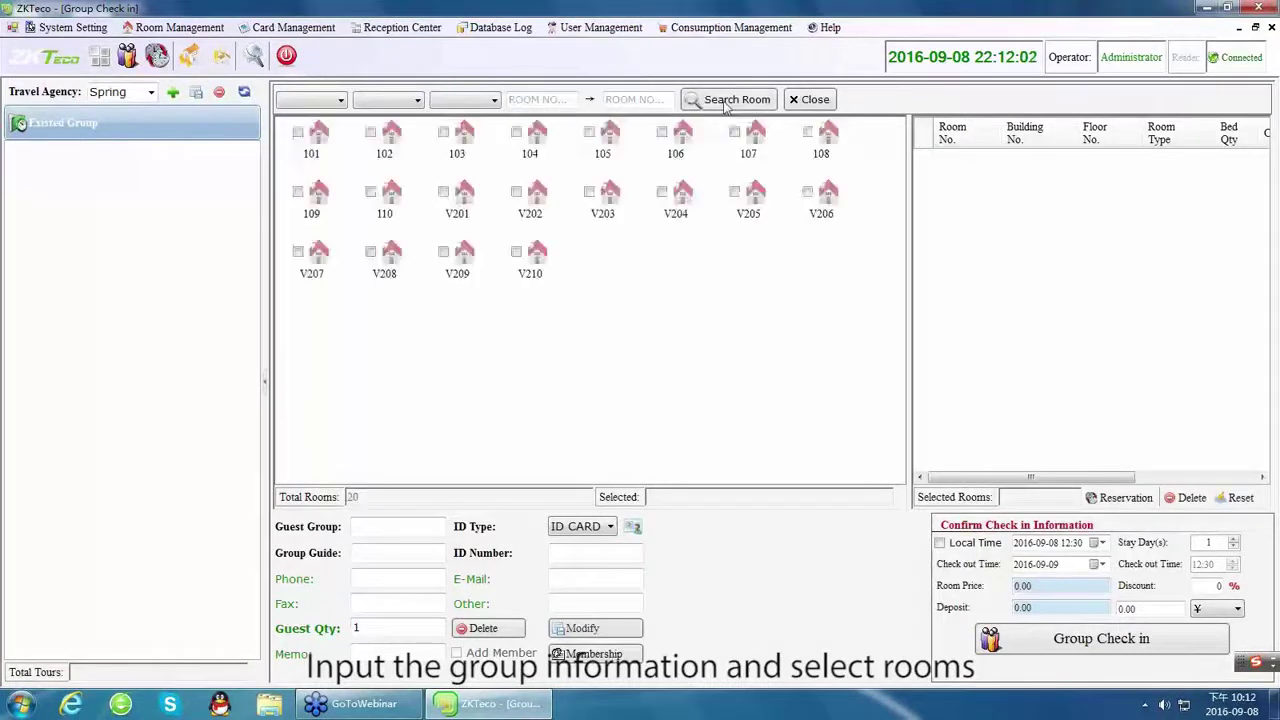
{"action": "left_click", "coordinate": [380, 520]}
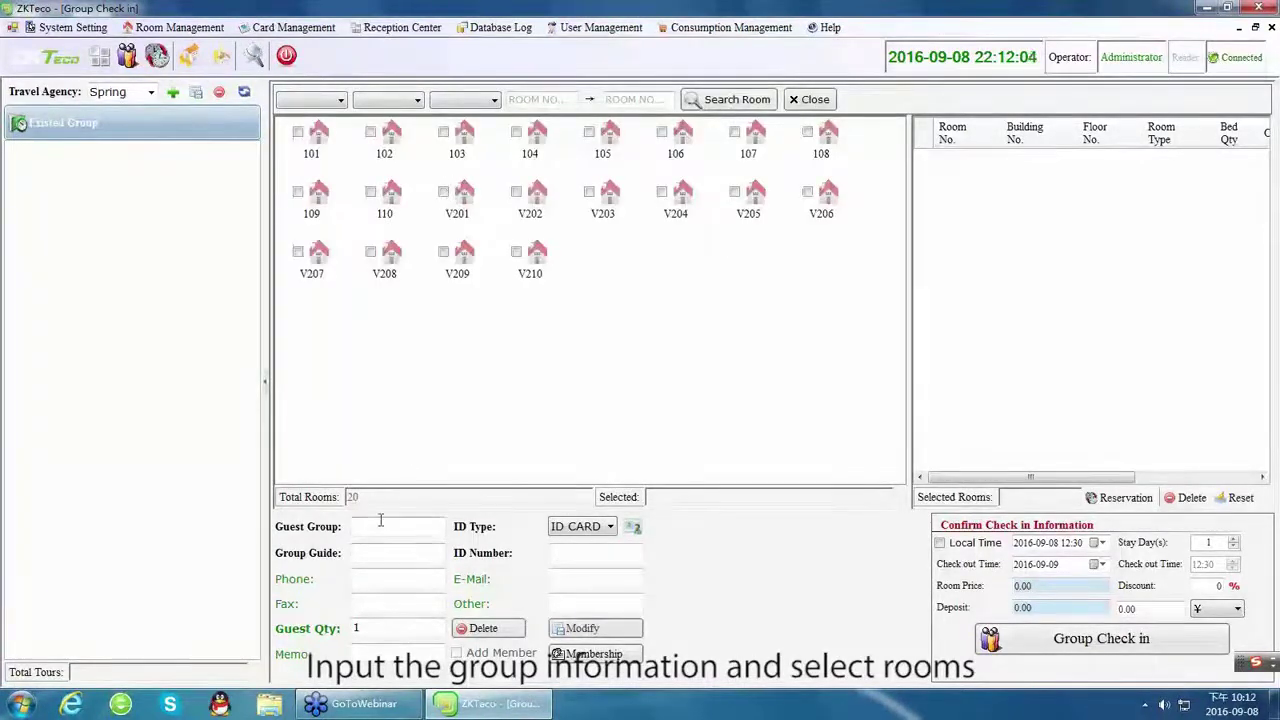
{"action": "type", "text": "Spring"}
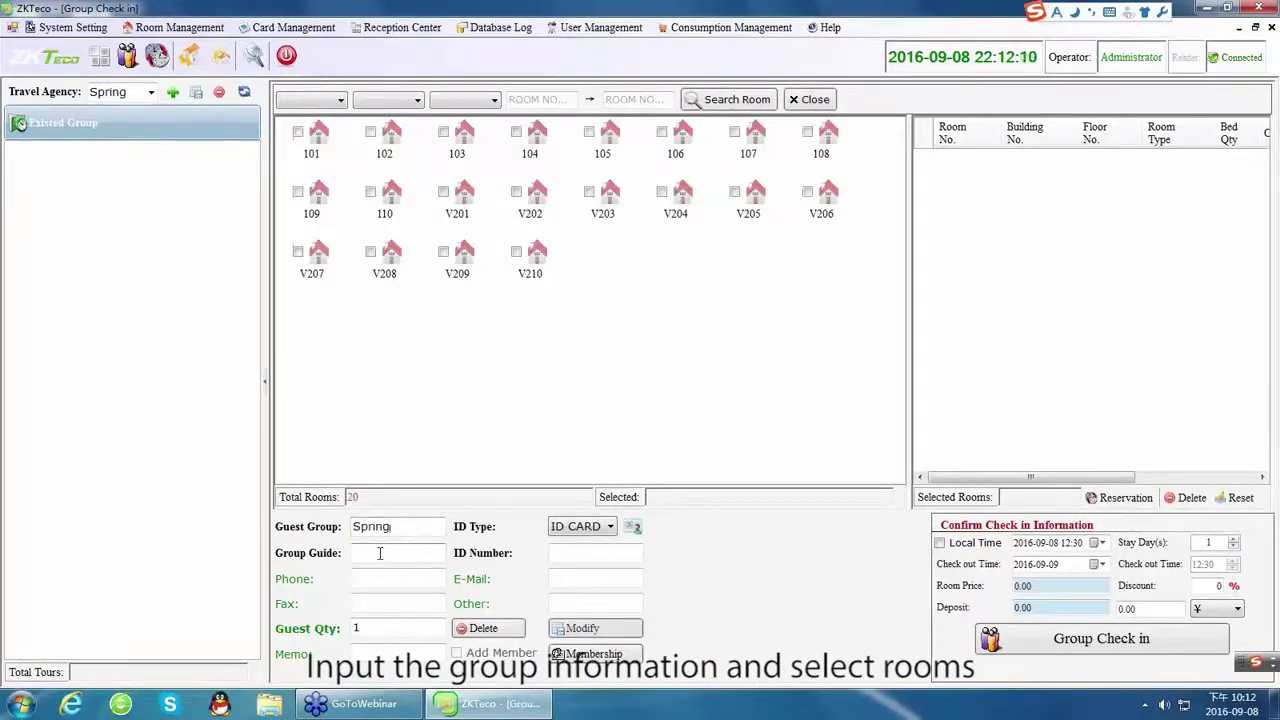
{"action": "type", "text": "ANN"}
{"action": "type", "text": "00000"}
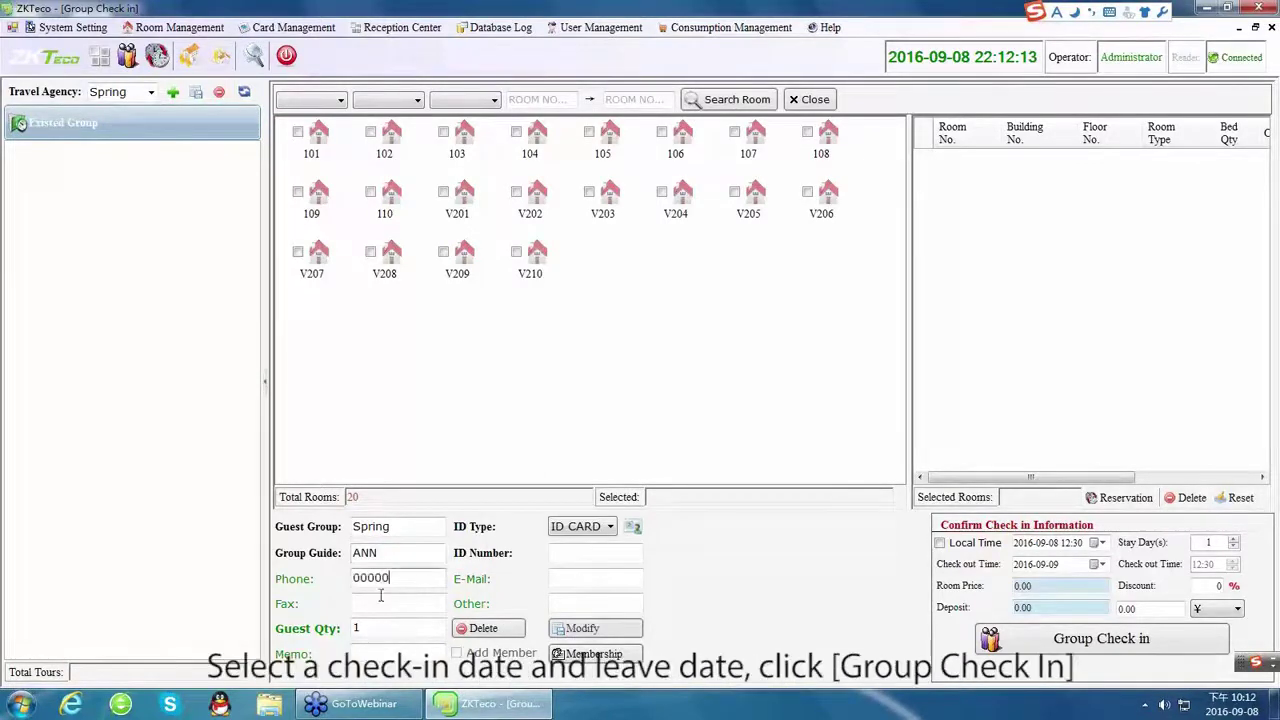
{"action": "left_click", "coordinate": [376, 627]}
{"action": "key", "text": "BackSpace"}
{"action": "type", "text": "4"}
{"action": "left_click", "coordinate": [571, 552]}
{"action": "type", "text": "1"}
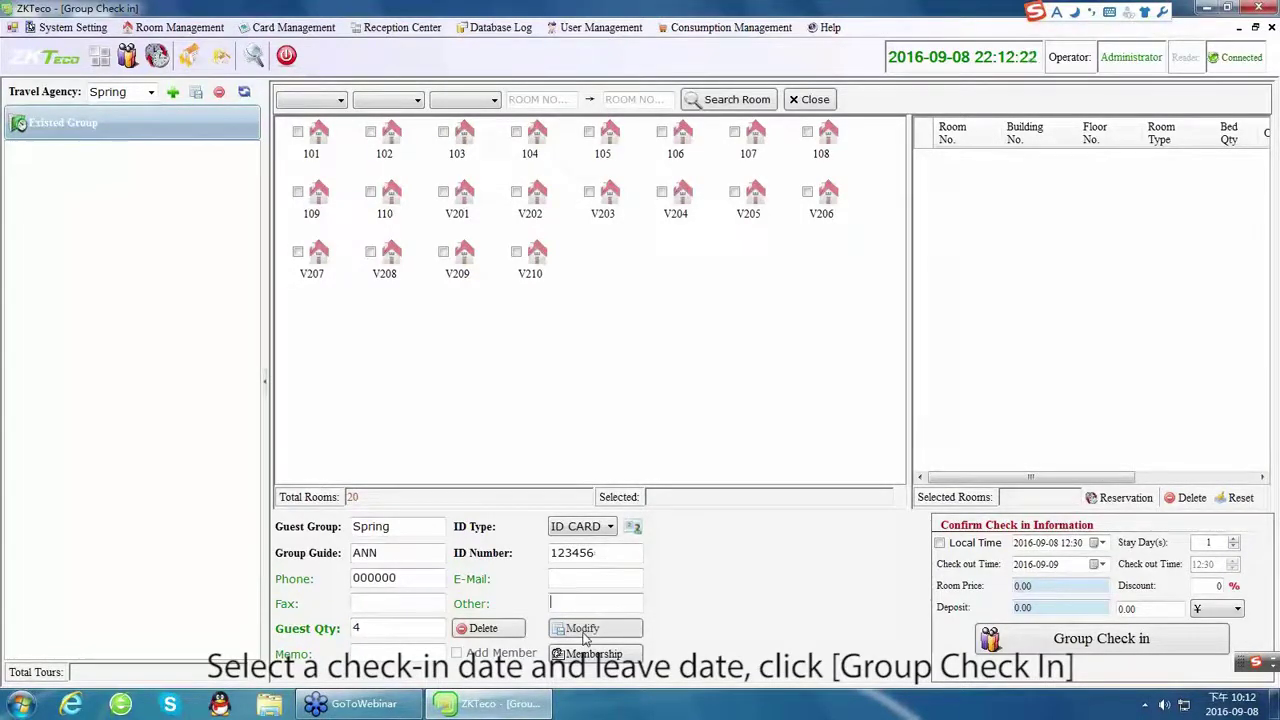
Assign VIP rooms V201 and V202 to the group and request group check-in.
{"action": "left_click", "coordinate": [297, 132]}
{"action": "left_click", "coordinate": [370, 132]}
{"action": "left_click", "coordinate": [297, 132]}
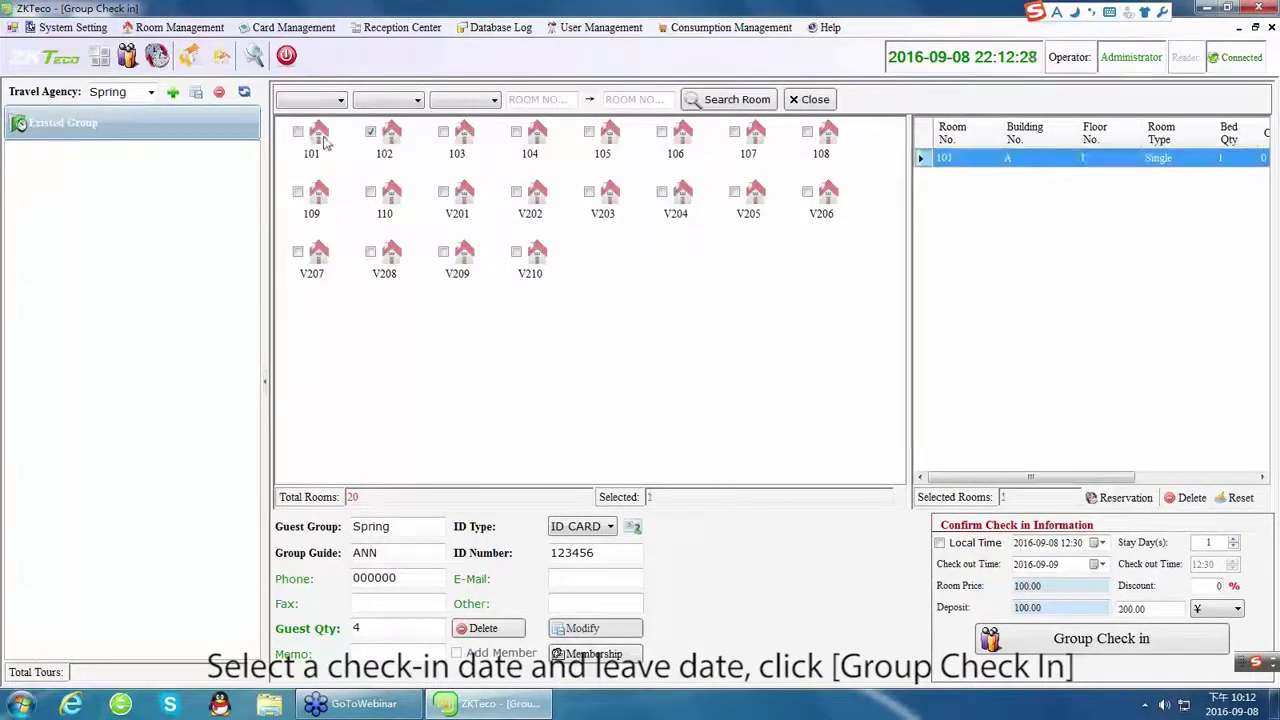
{"action": "left_click", "coordinate": [370, 132]}
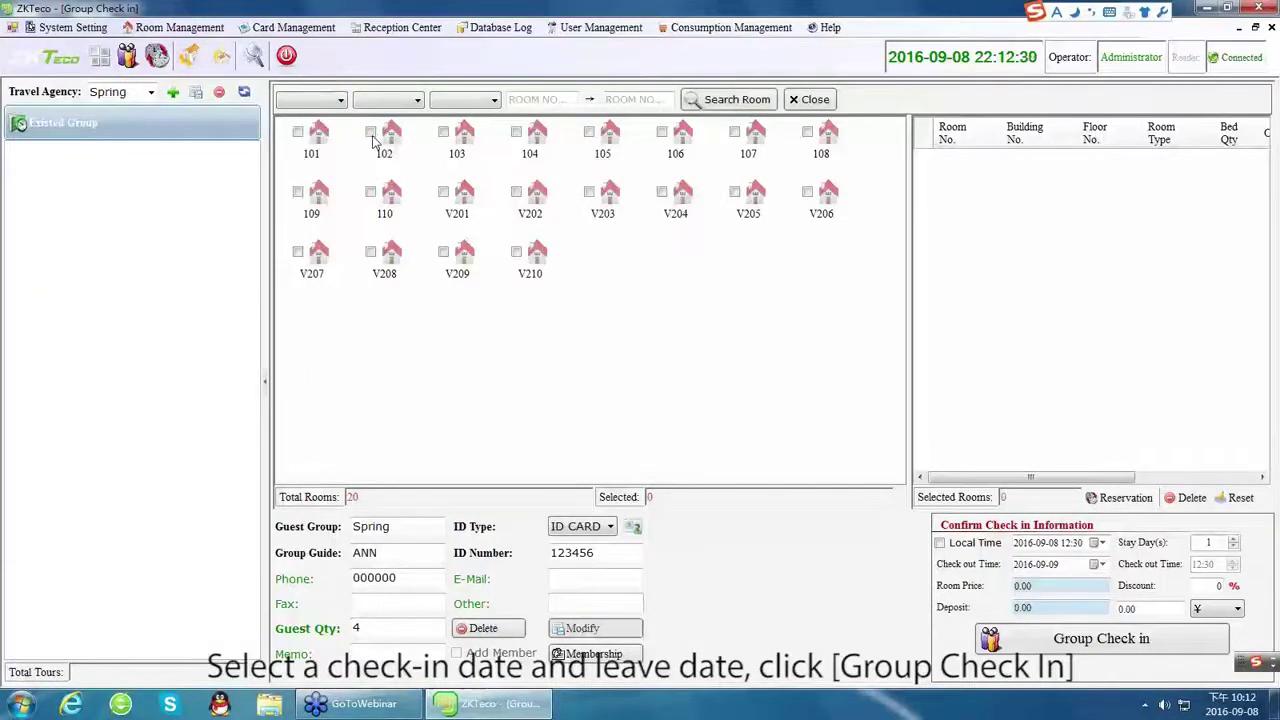
{"action": "left_click", "coordinate": [443, 191]}
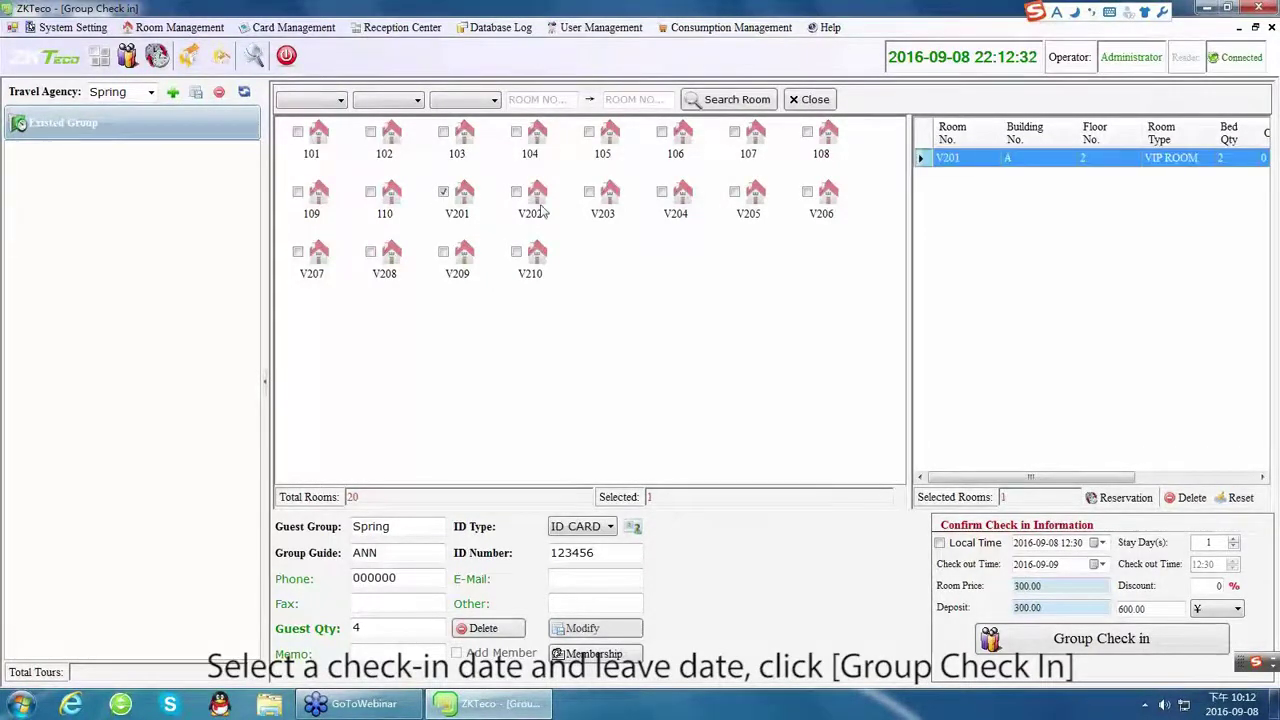
{"action": "left_click", "coordinate": [516, 191]}
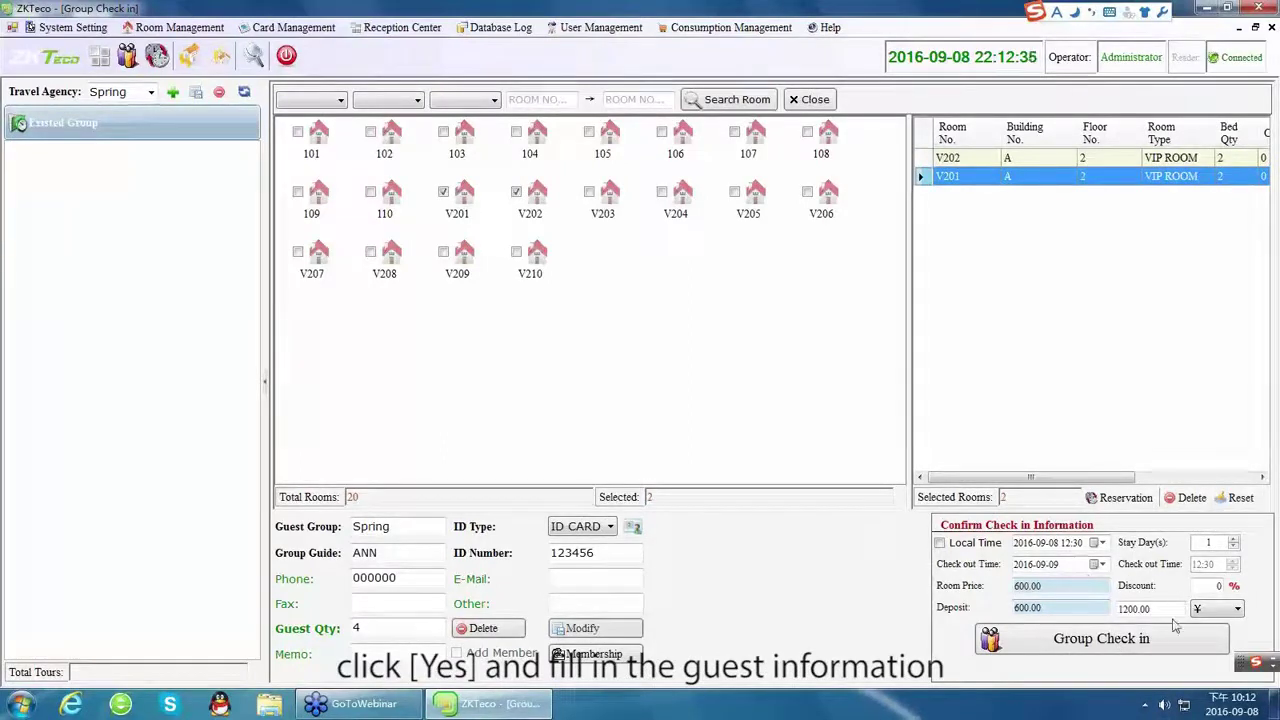
{"action": "left_click", "coordinate": [1150, 642]}
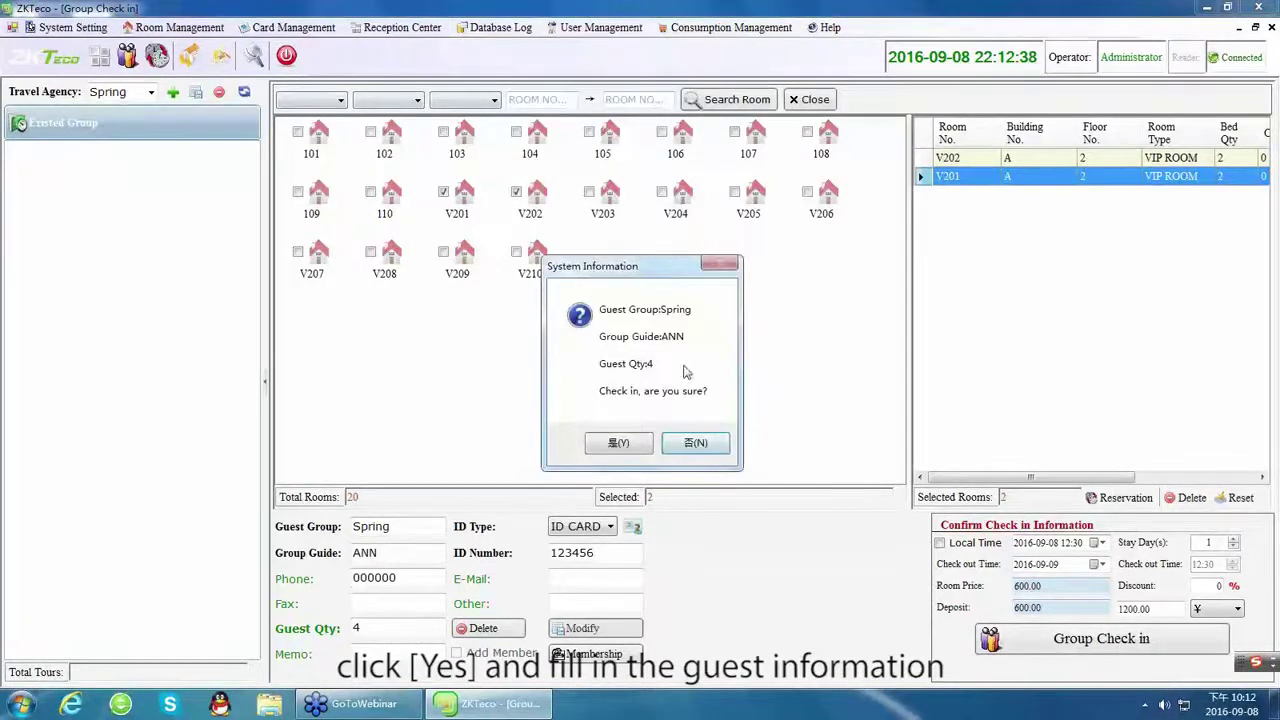
Confirm group check-in and check in room V201's two guests with names, ID and a card.
{"action": "left_click", "coordinate": [618, 443]}
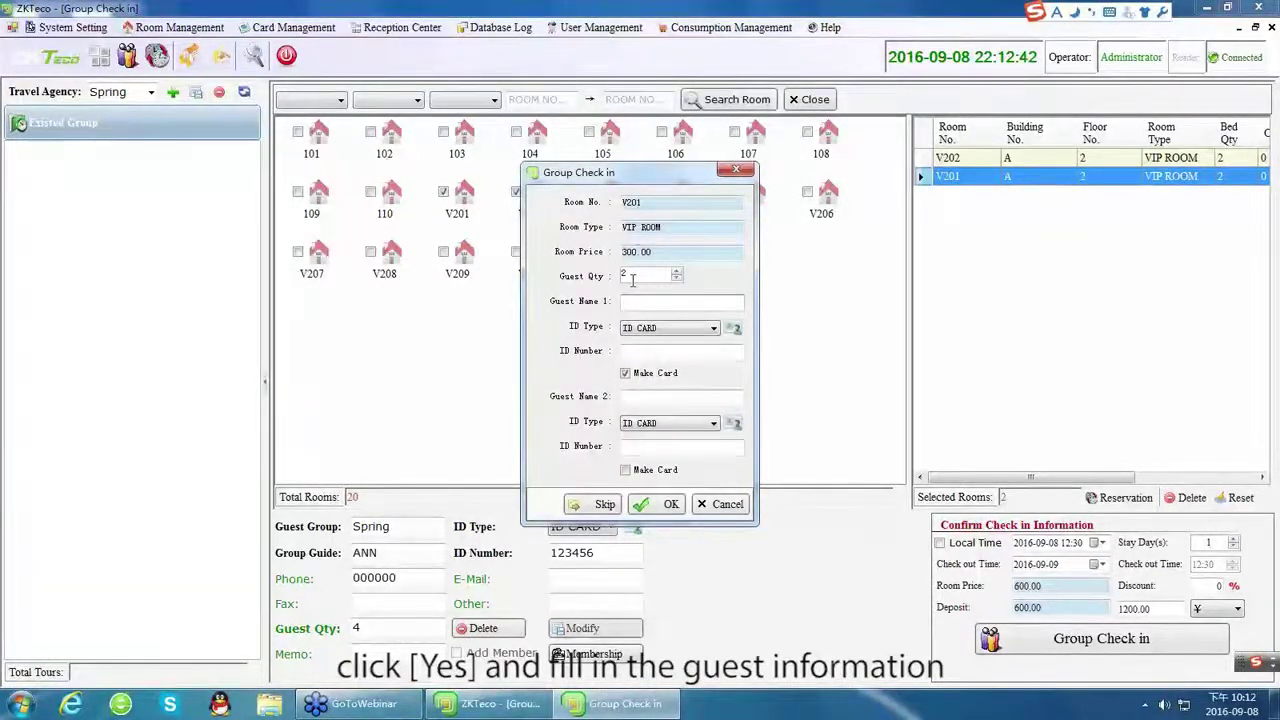
{"action": "left_click", "coordinate": [650, 204]}
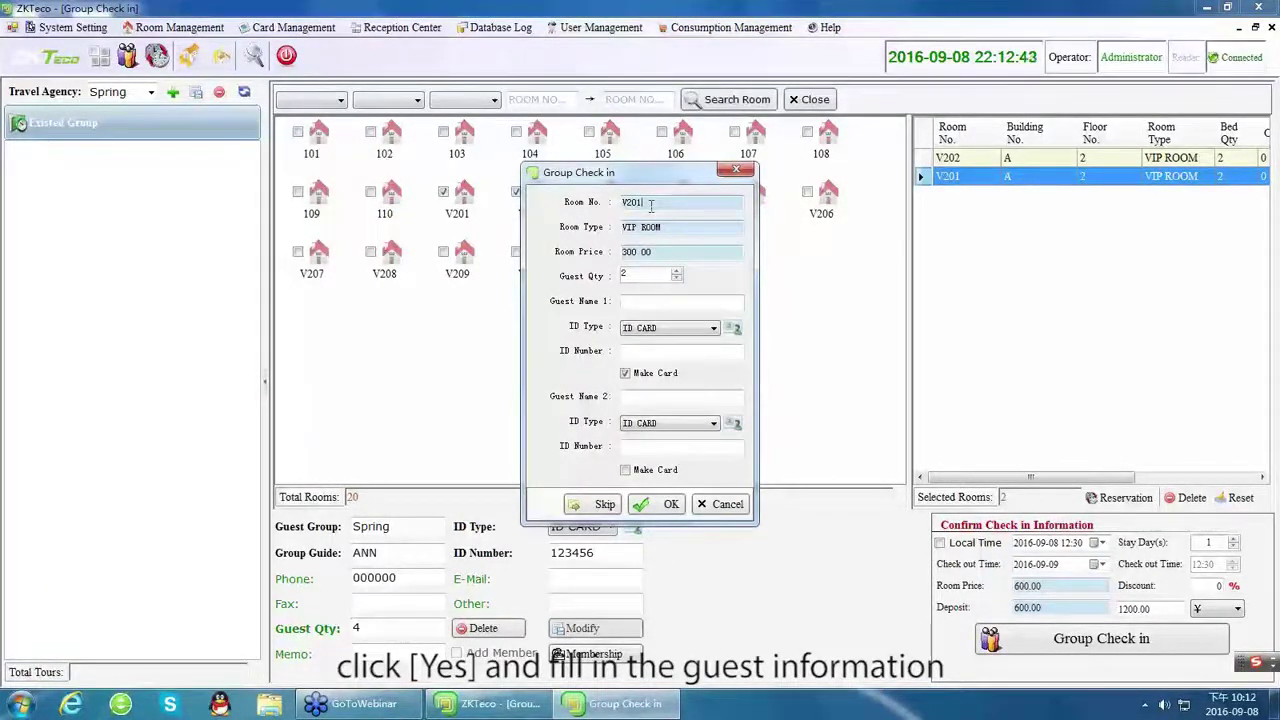
{"action": "left_click", "coordinate": [633, 304]}
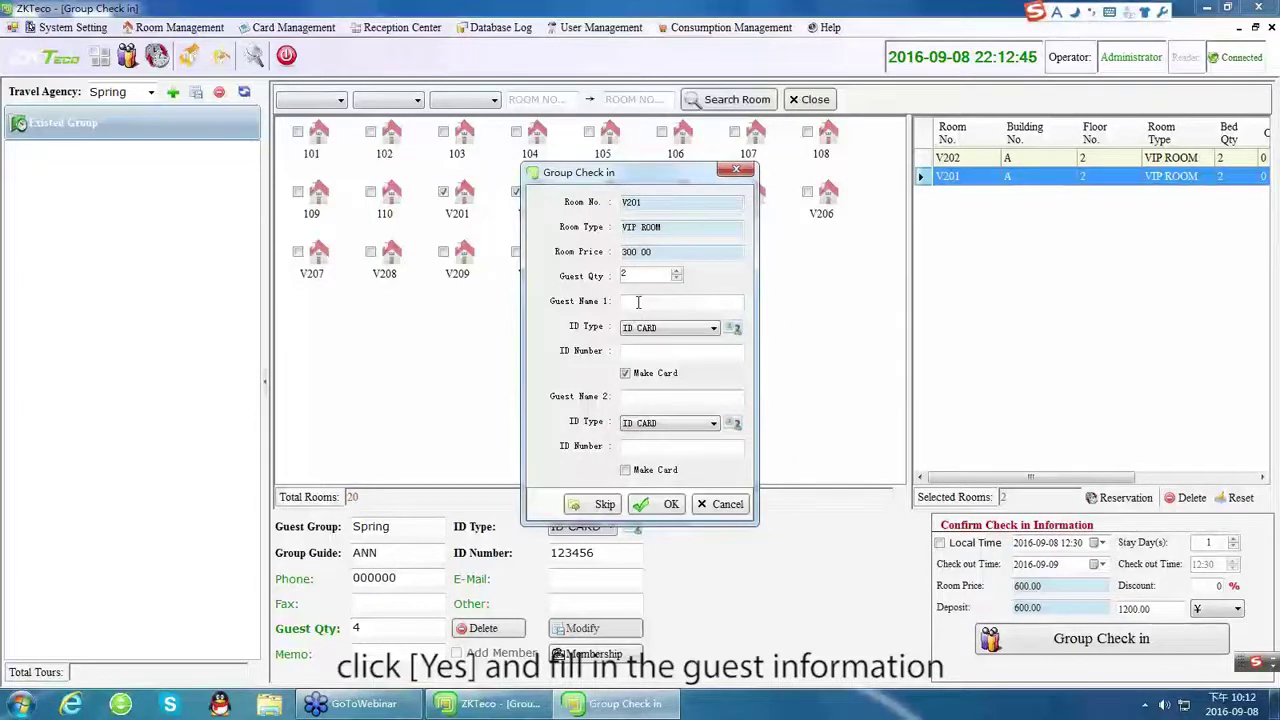
{"action": "type", "text": "ANN1"}
{"action": "left_click", "coordinate": [660, 351]}
{"action": "type", "text": "123456"}
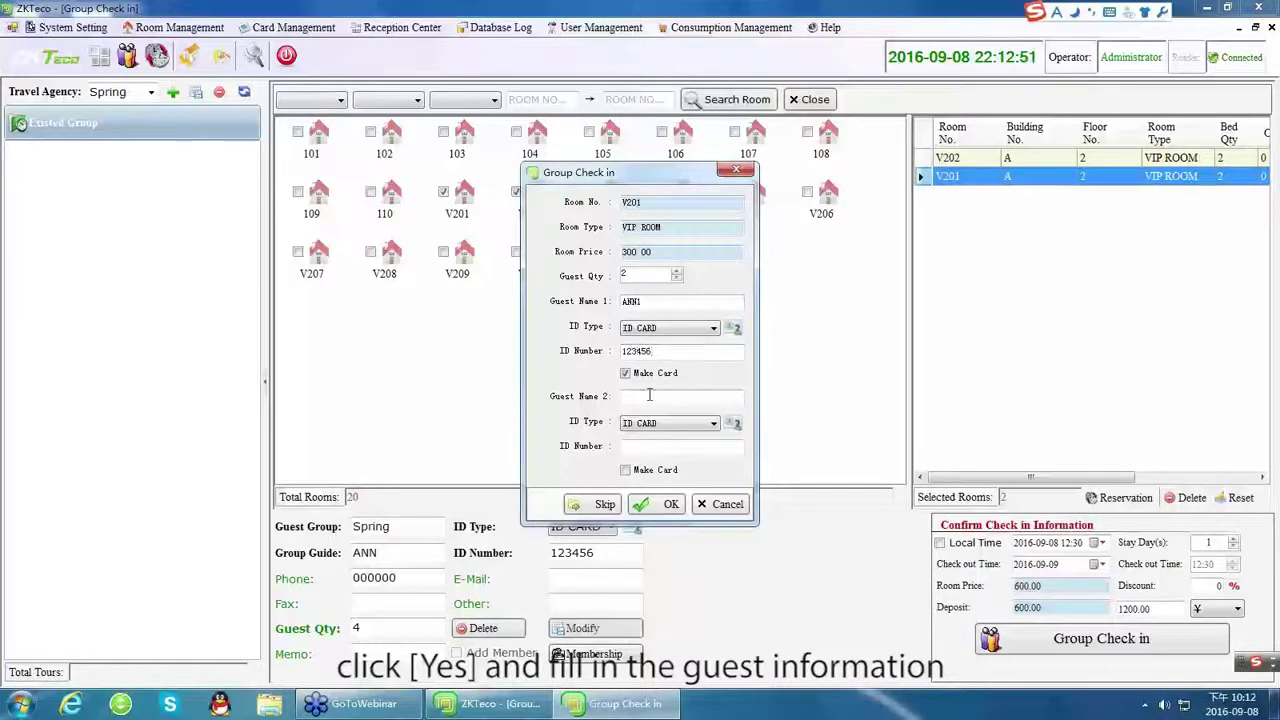
{"action": "left_click", "coordinate": [649, 395]}
{"action": "type", "text": "ANN2"}
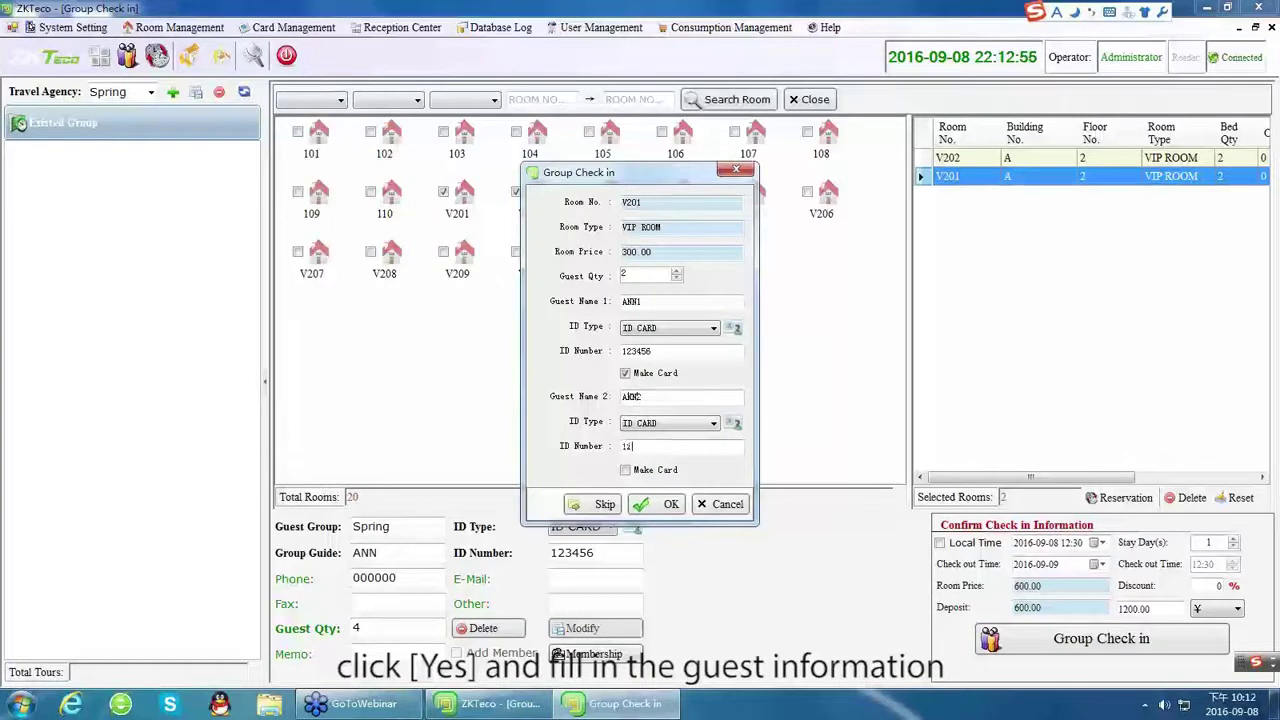
{"action": "left_click", "coordinate": [629, 470]}
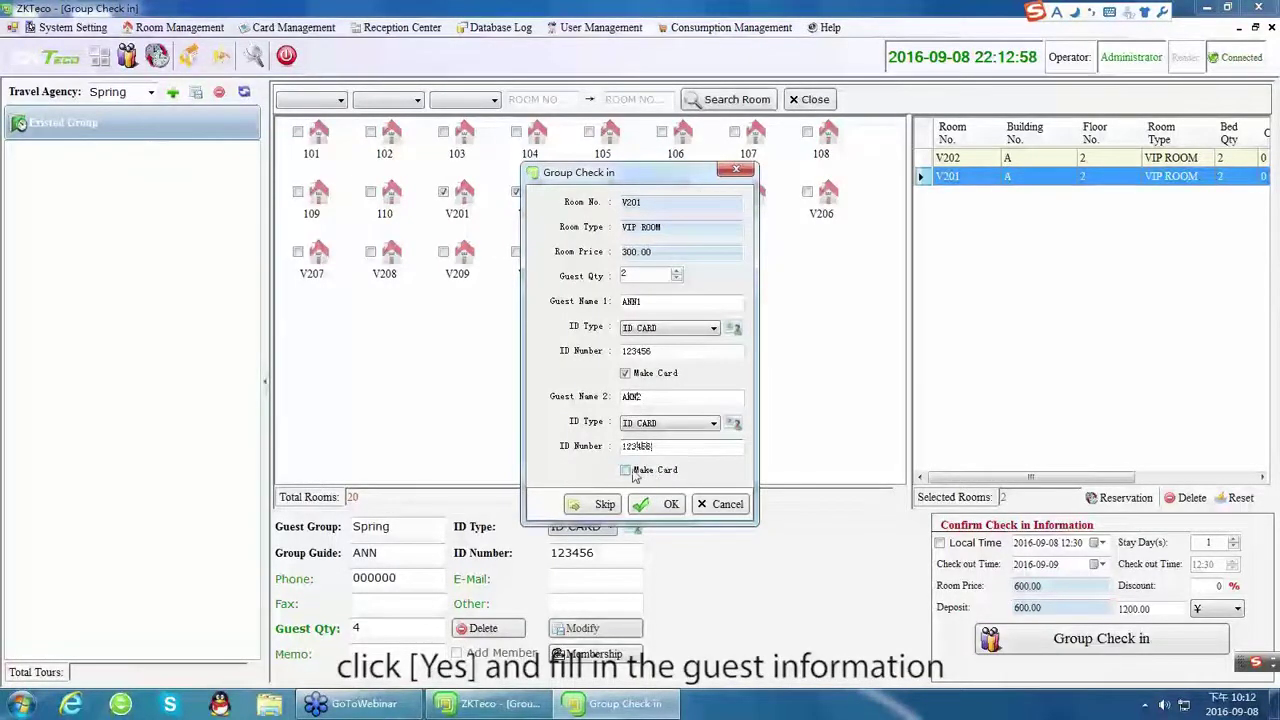
{"action": "left_click", "coordinate": [669, 507]}
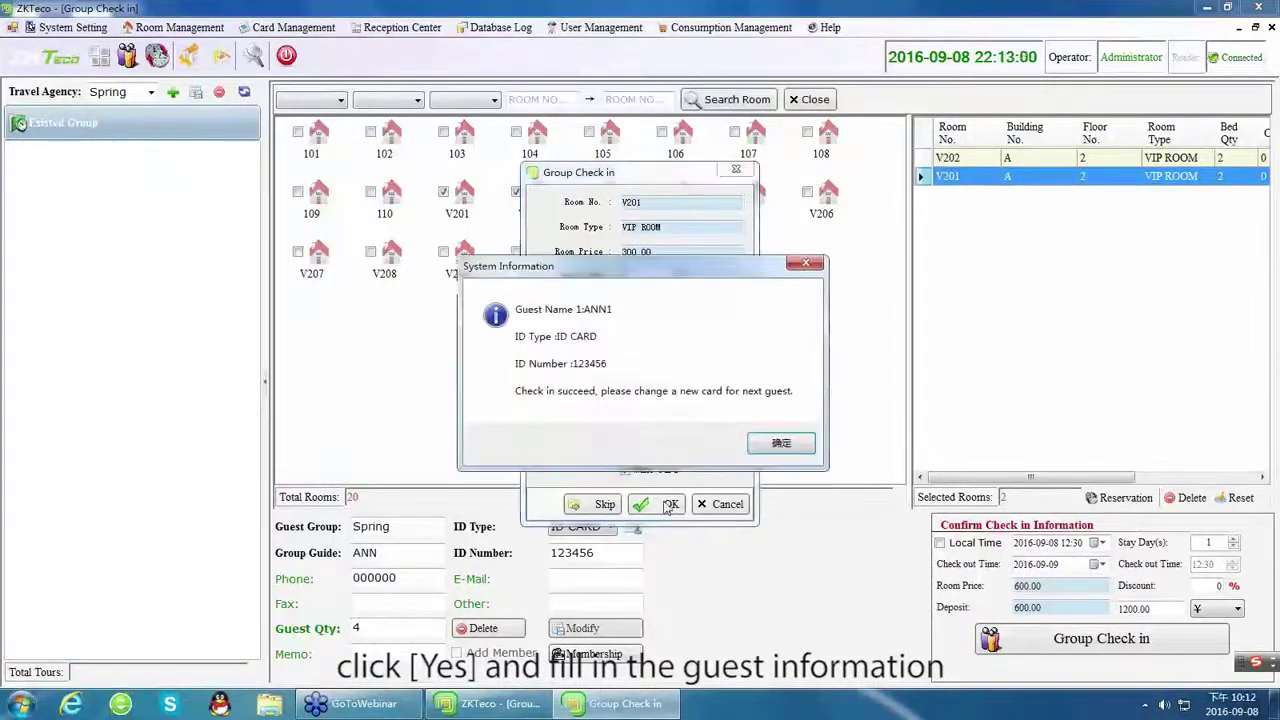
{"action": "left_click", "coordinate": [776, 447]}
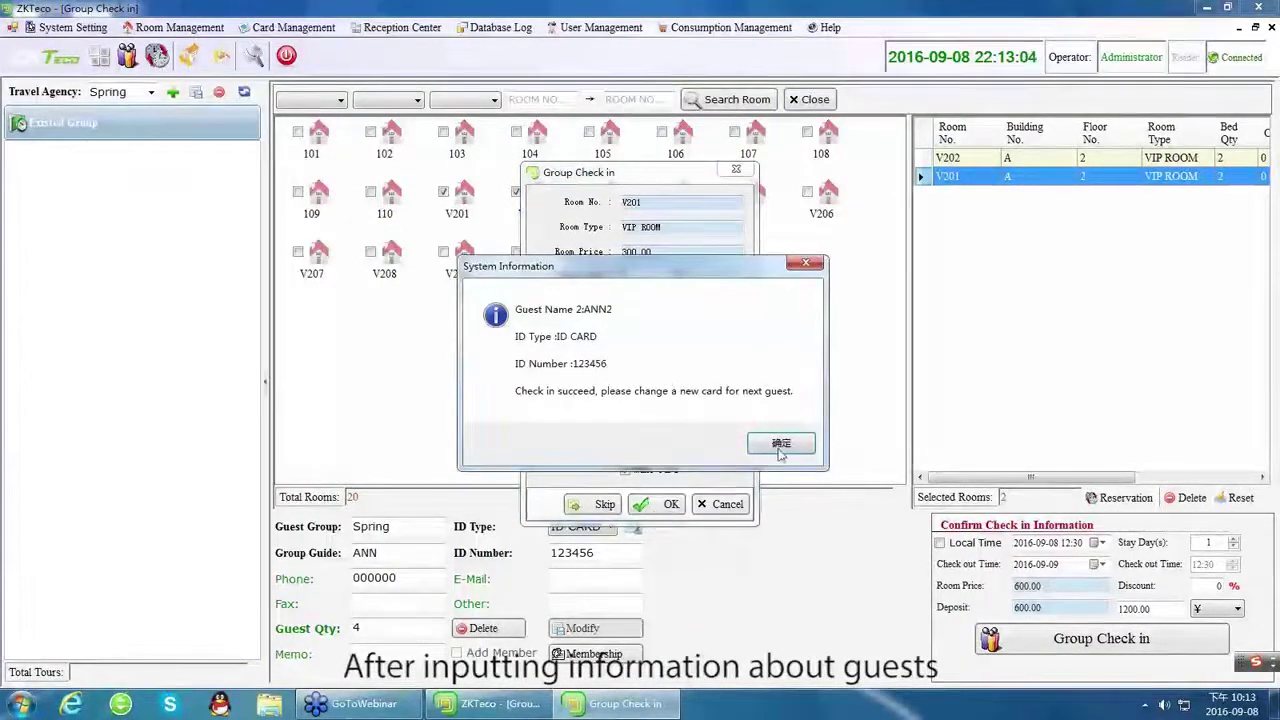
{"action": "left_click", "coordinate": [781, 445]}
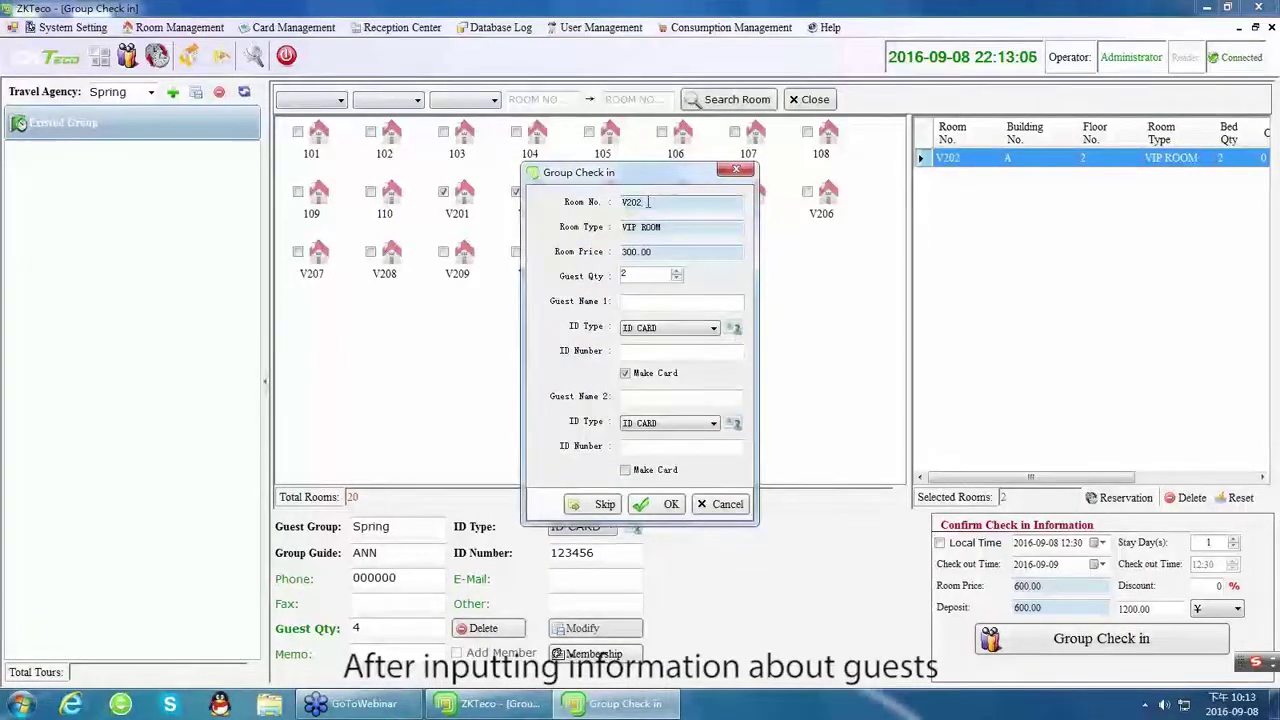
Check in room V202's two guests with their names and ID number, acknowledging each success.
{"action": "type", "text": "ANN3"}
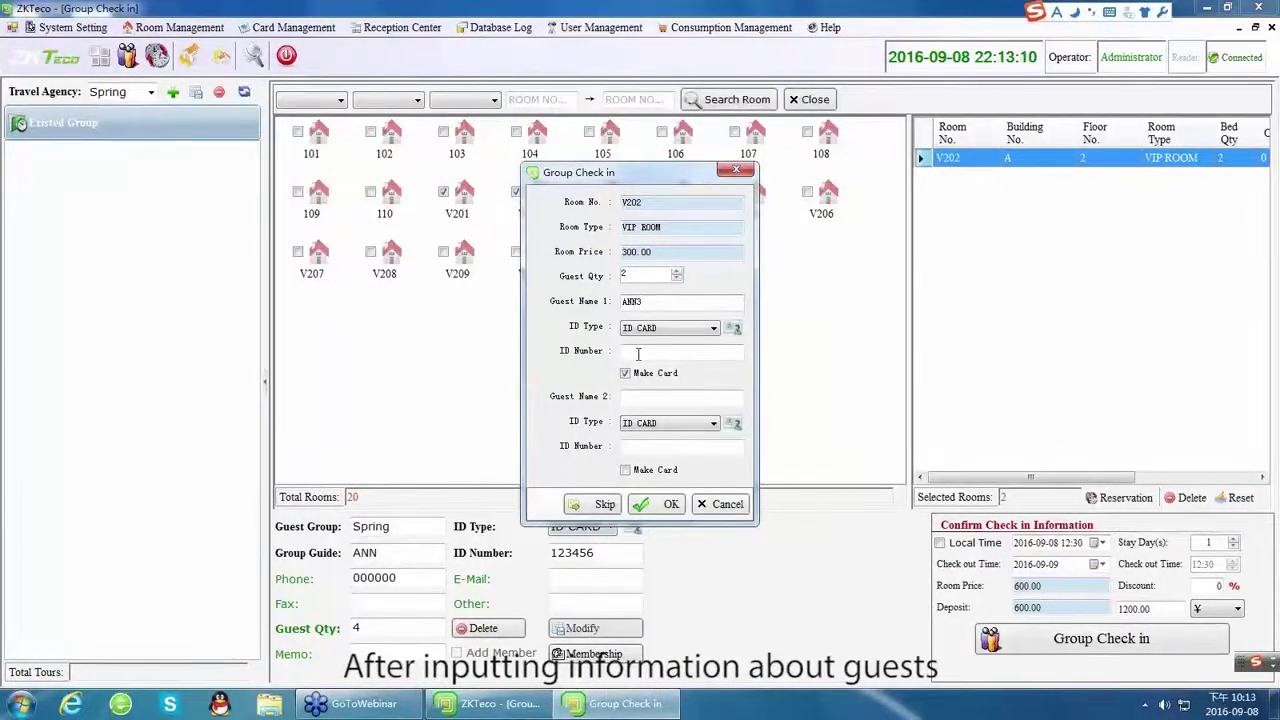
{"action": "type", "text": "123456"}
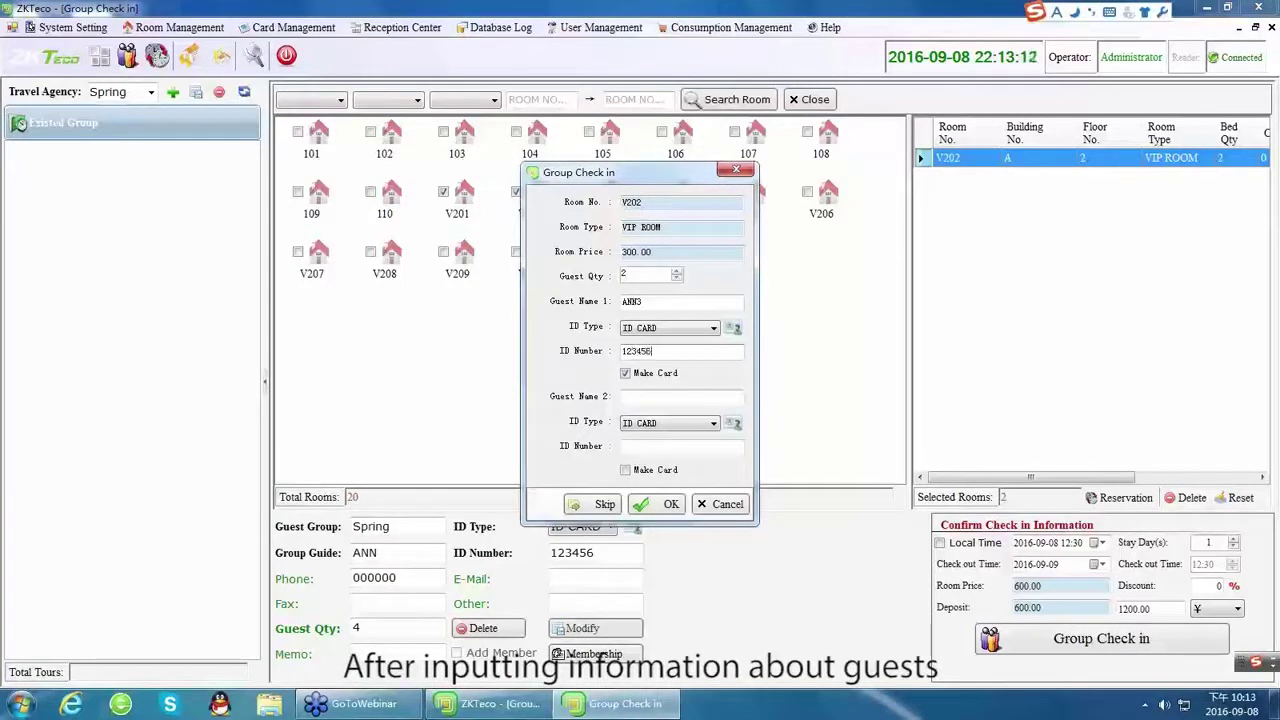
{"action": "left_click", "coordinate": [632, 396]}
{"action": "type", "text": "ANN"}
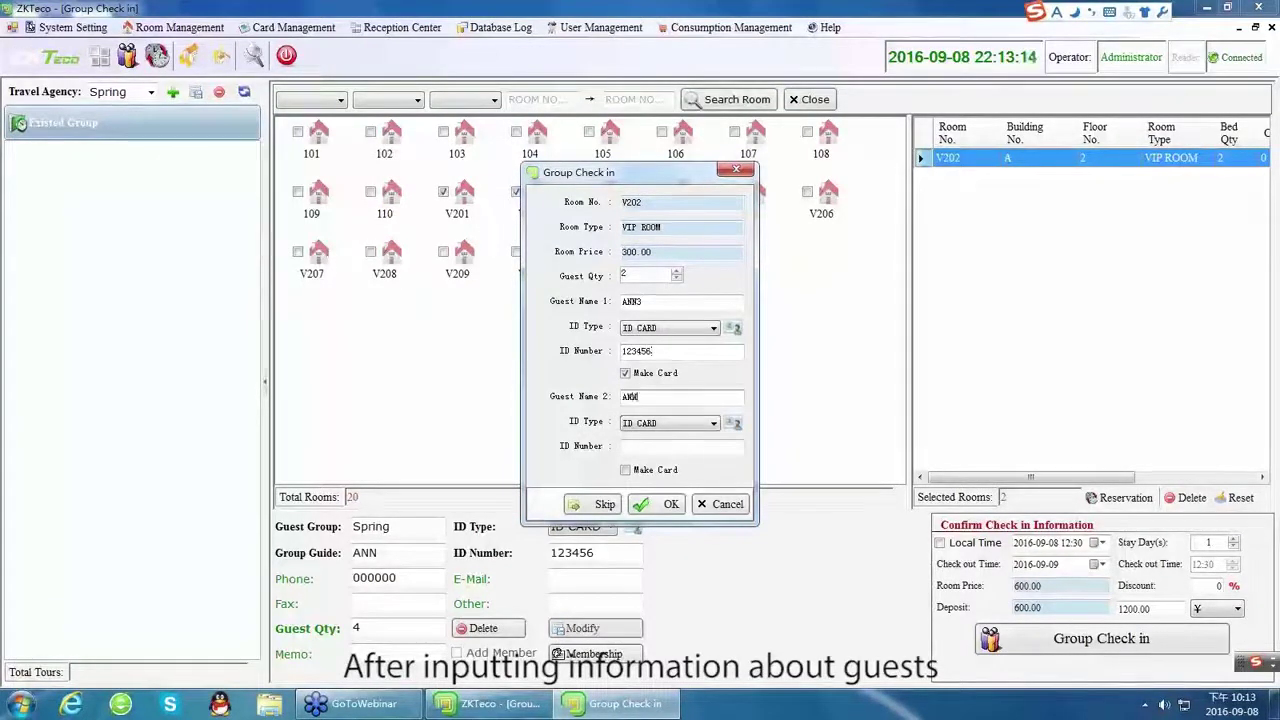
{"action": "left_click", "coordinate": [634, 447]}
{"action": "type", "text": "123456"}
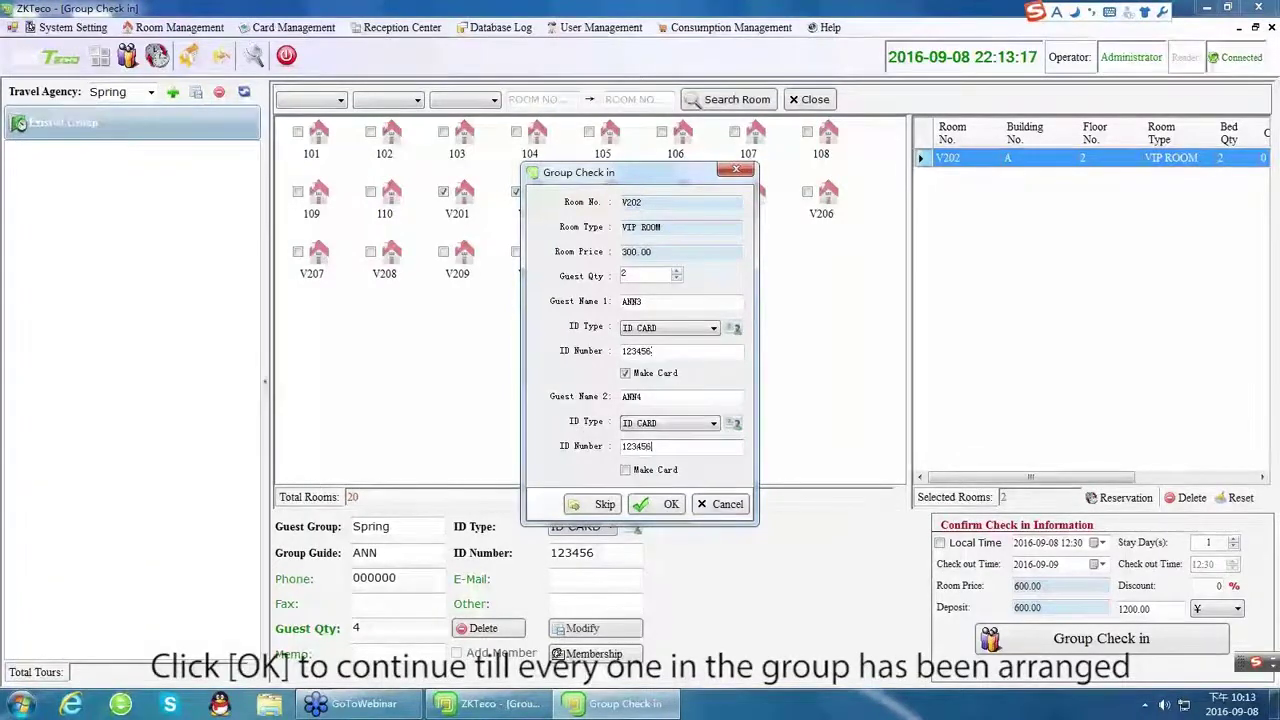
{"action": "left_click", "coordinate": [662, 508]}
{"action": "left_click", "coordinate": [779, 445]}
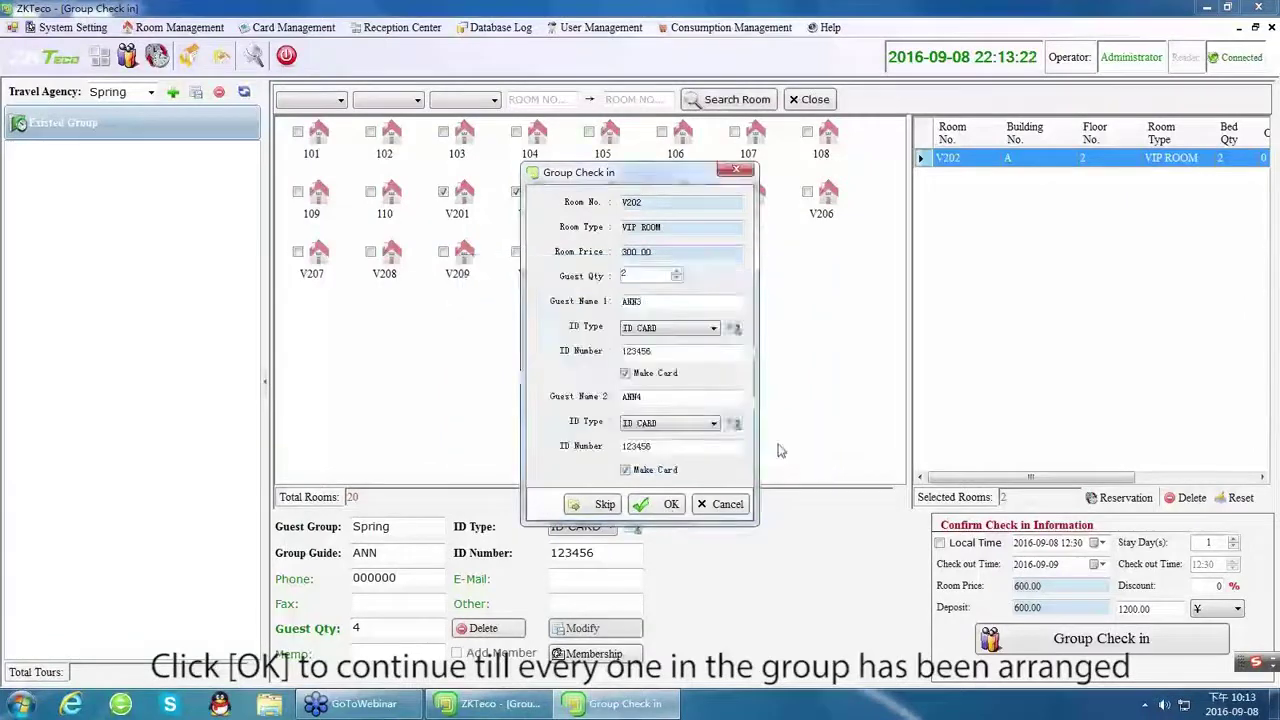
{"action": "left_click", "coordinate": [779, 445]}
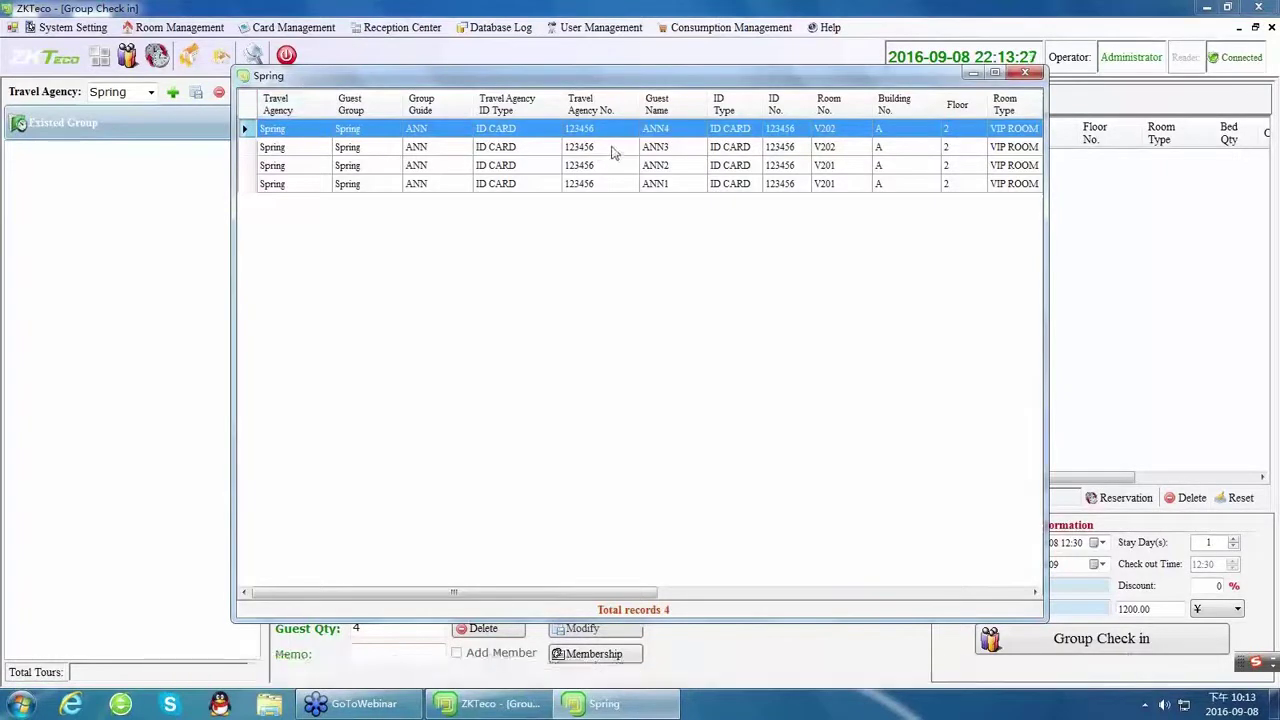
Close the Spring guest list and open Reception Center > Group Reception > Group Information.
{"action": "left_click_drag", "start_coordinate": [625, 592], "coordinate": [817, 590]}
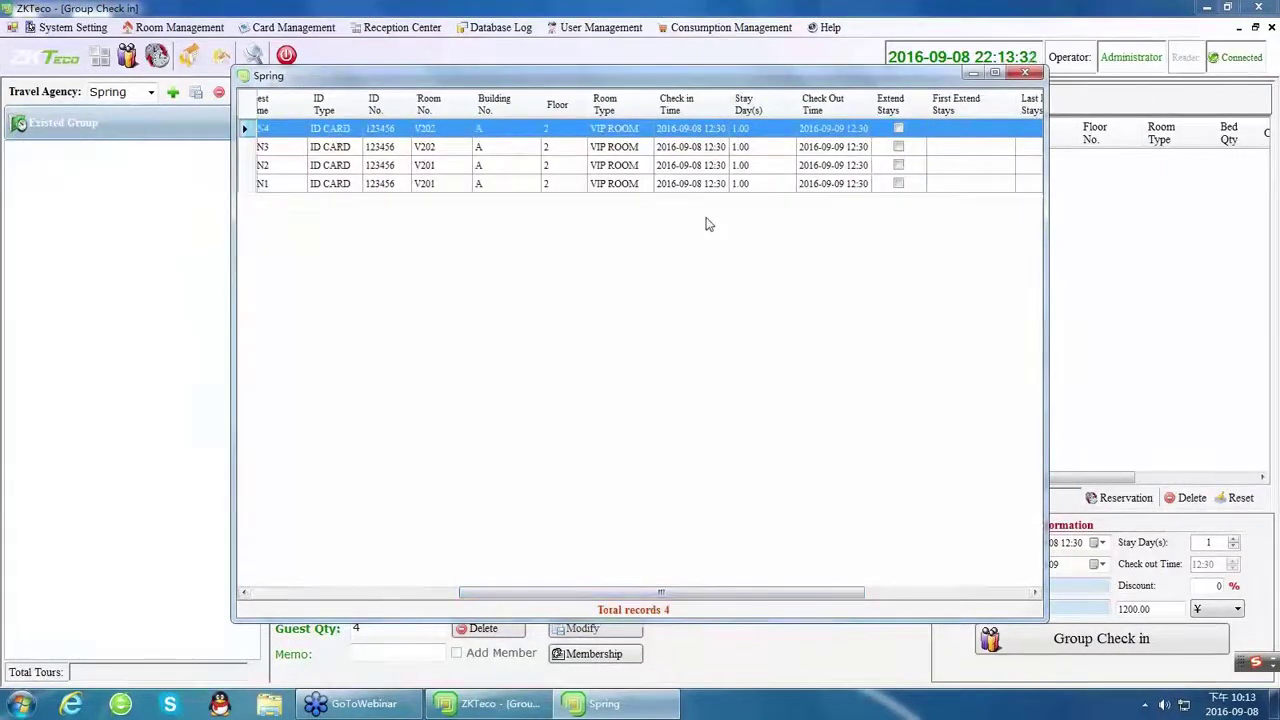
{"action": "left_click", "coordinate": [1025, 73]}
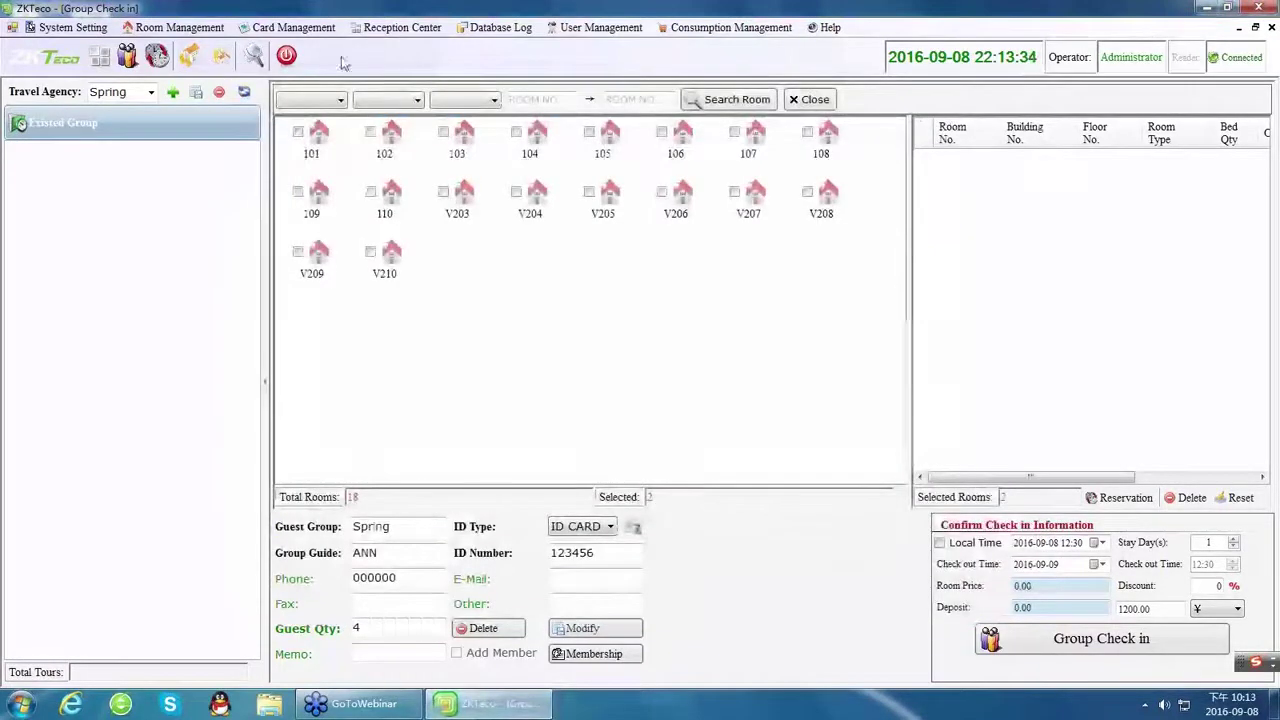
{"action": "left_click", "coordinate": [400, 27]}
{"action": "mouse_move", "coordinate": [430, 62]}
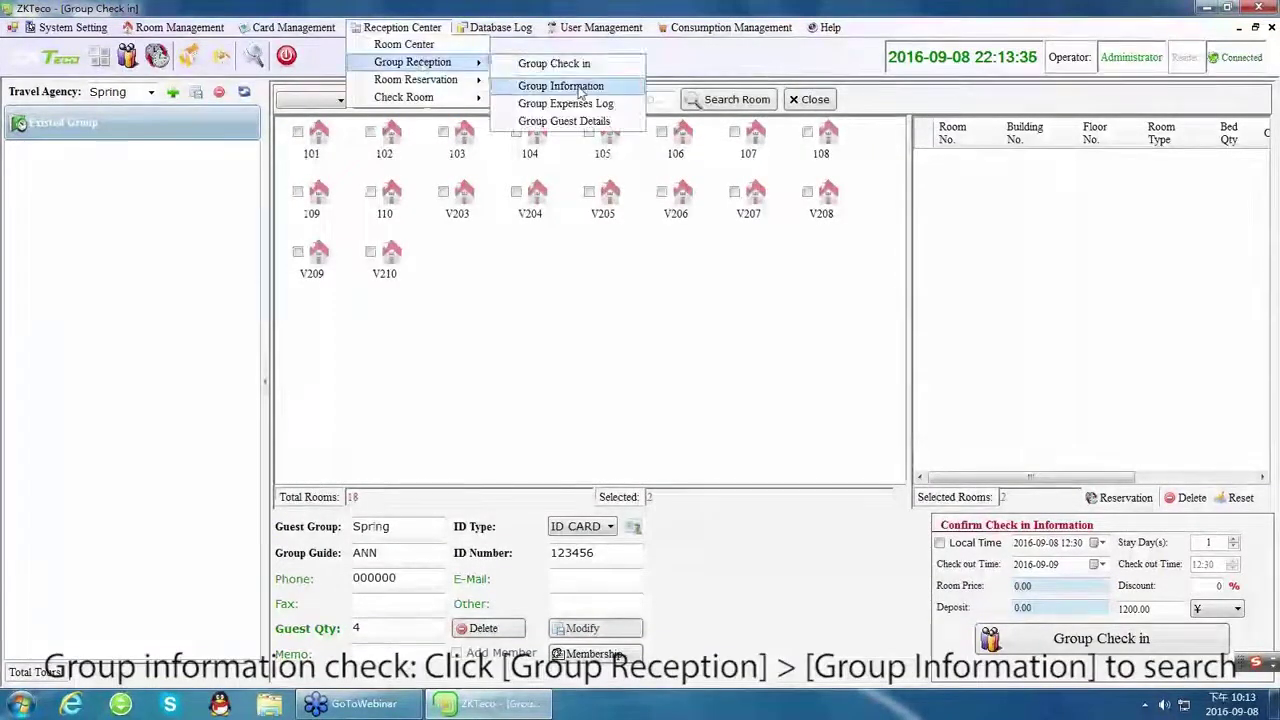
{"action": "left_click", "coordinate": [580, 88]}
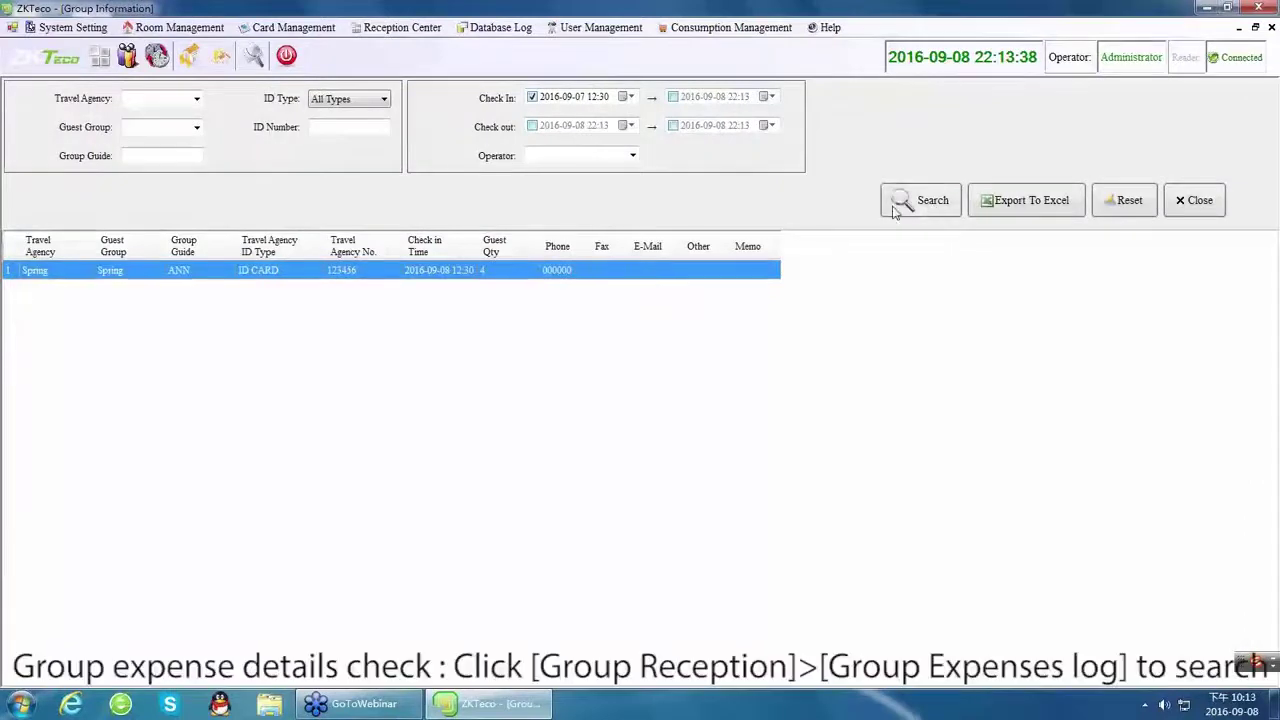
Search the Spring group's expenses log and its guest check-in details.
{"action": "left_click", "coordinate": [398, 27]}
{"action": "mouse_move", "coordinate": [430, 62]}
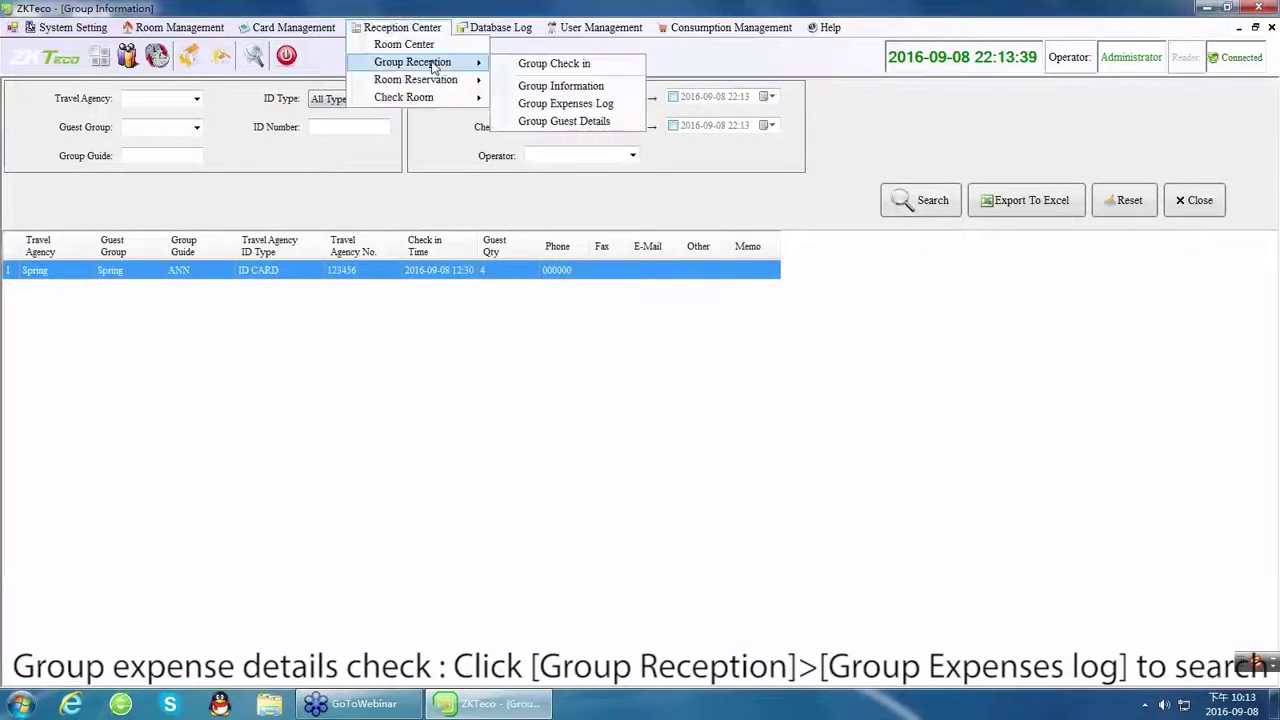
{"action": "left_click", "coordinate": [545, 104]}
{"action": "left_click", "coordinate": [58, 100]}
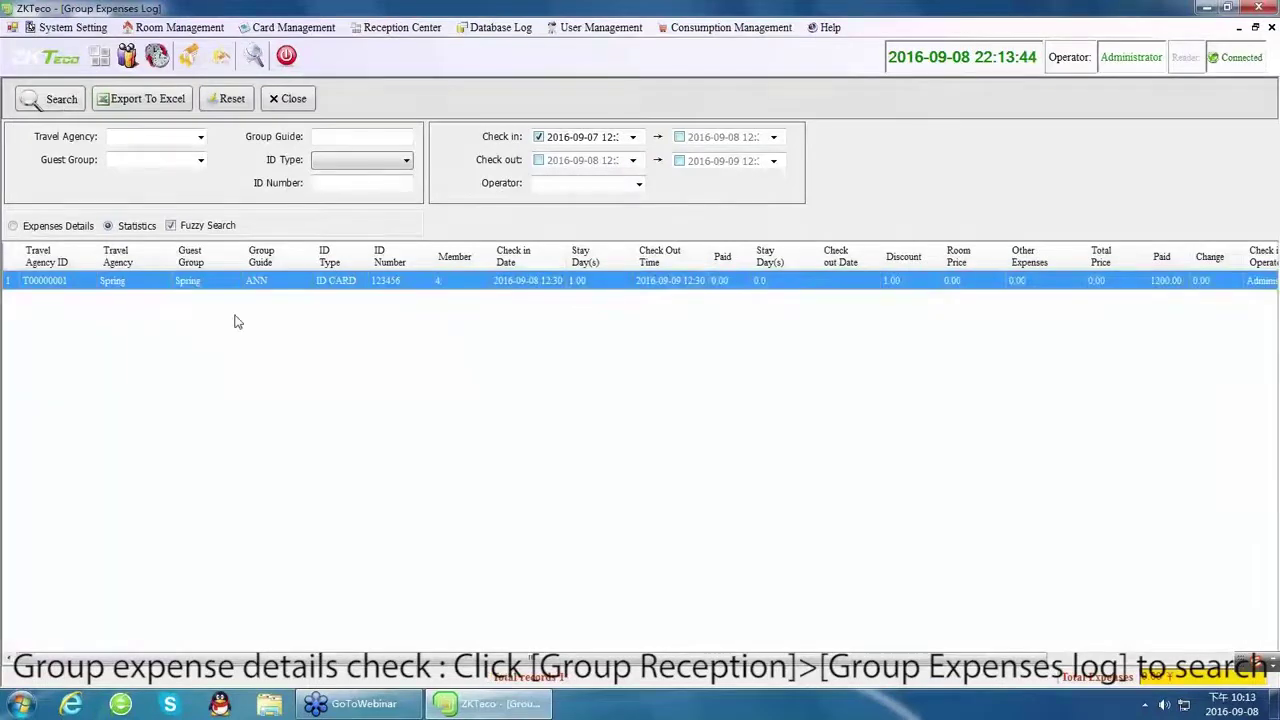
{"action": "left_click", "coordinate": [420, 28]}
{"action": "mouse_move", "coordinate": [430, 62]}
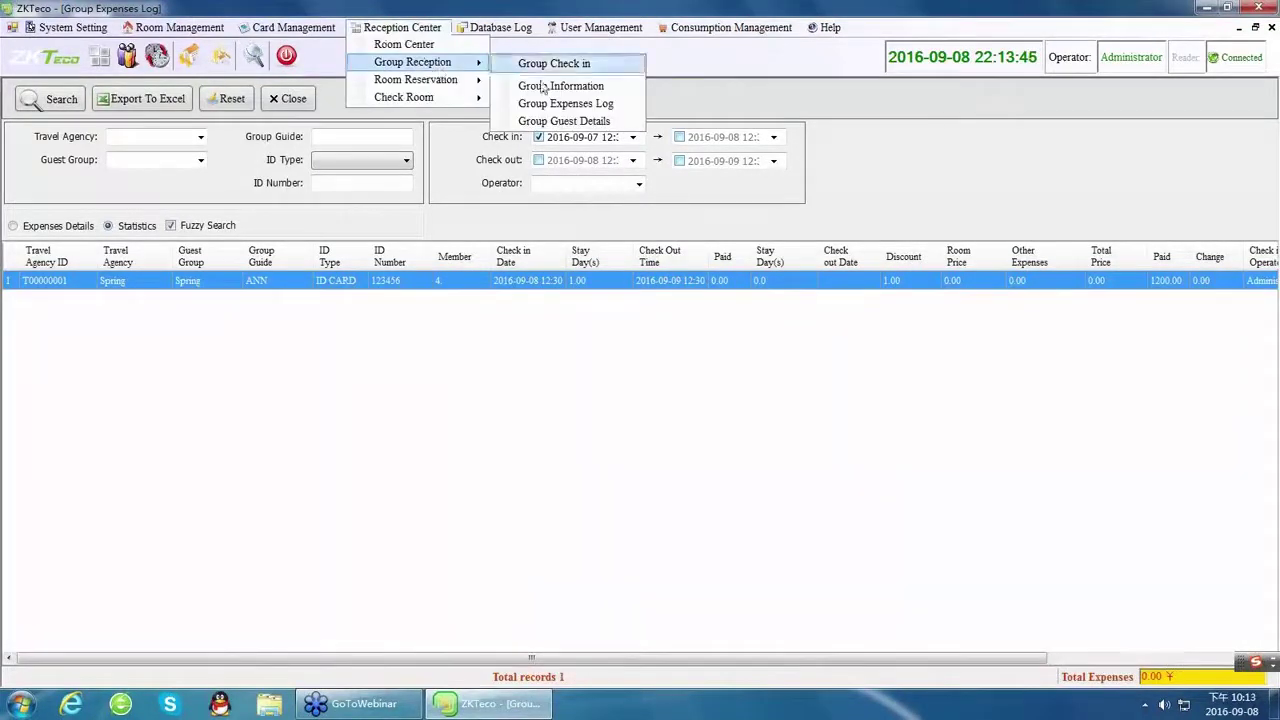
{"action": "left_click", "coordinate": [563, 121]}
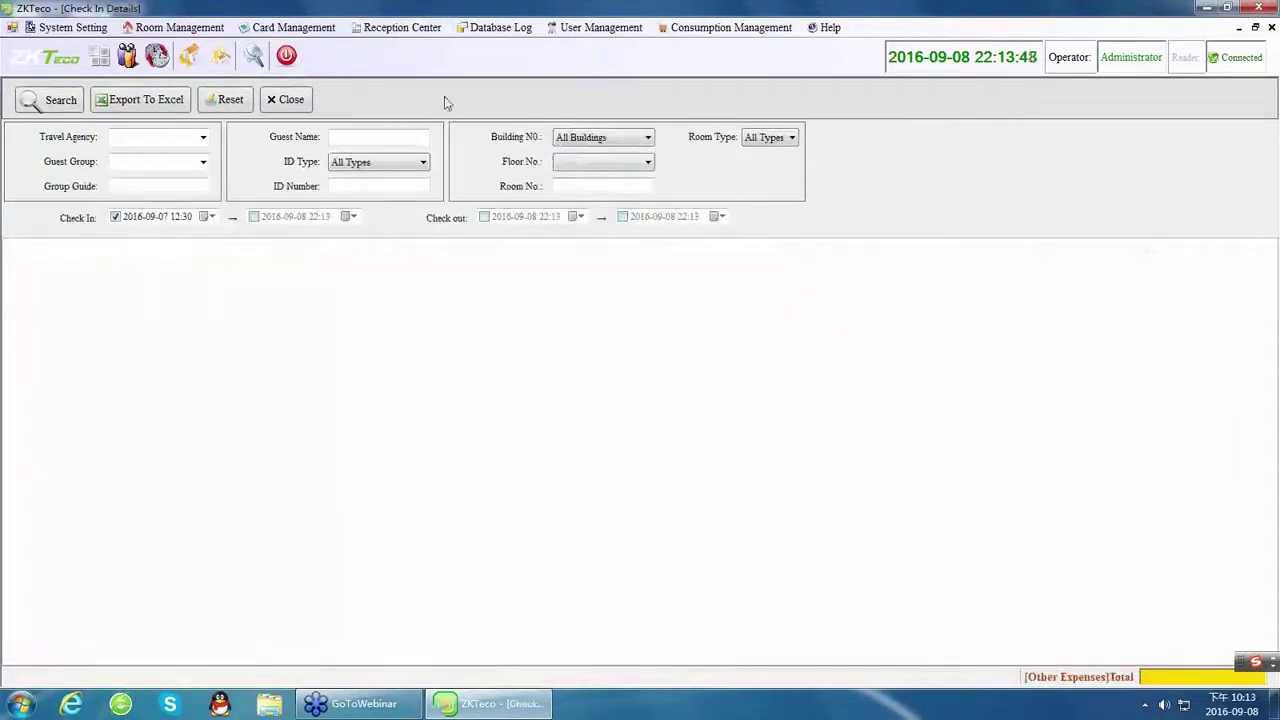
{"action": "left_click", "coordinate": [50, 104]}
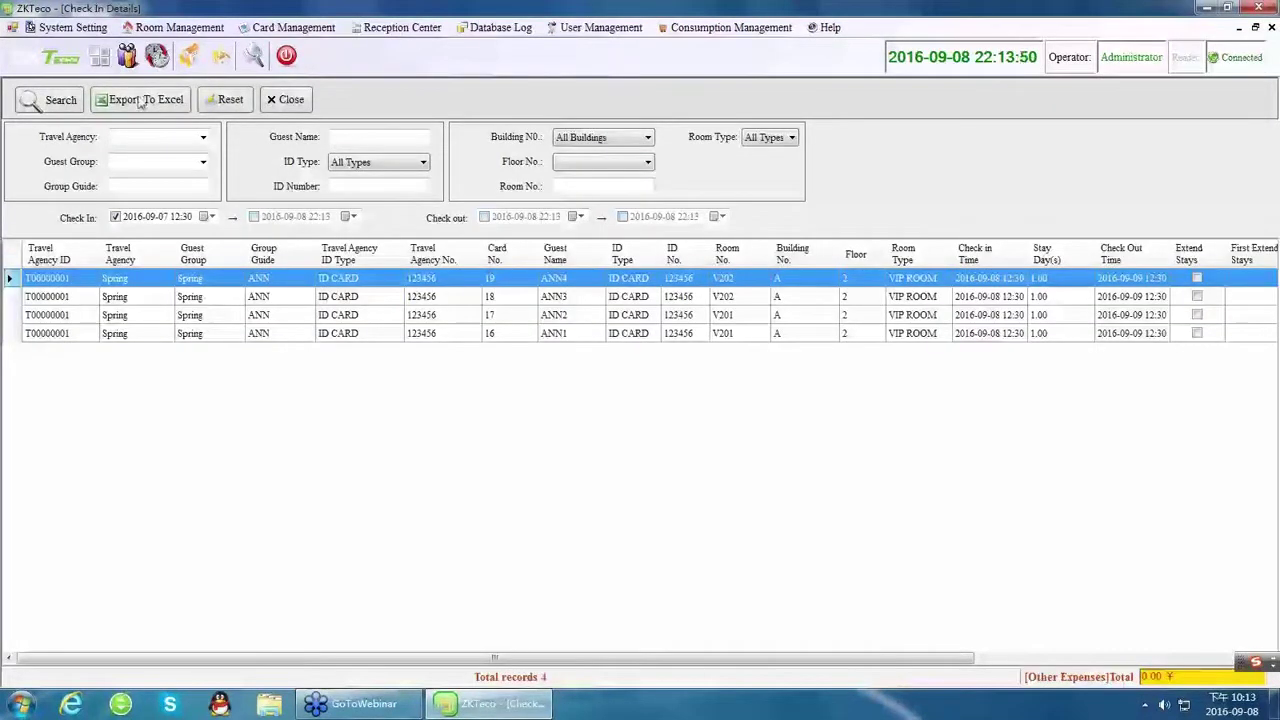
Return to the Room Center and select room V201.
{"action": "left_click", "coordinate": [400, 27]}
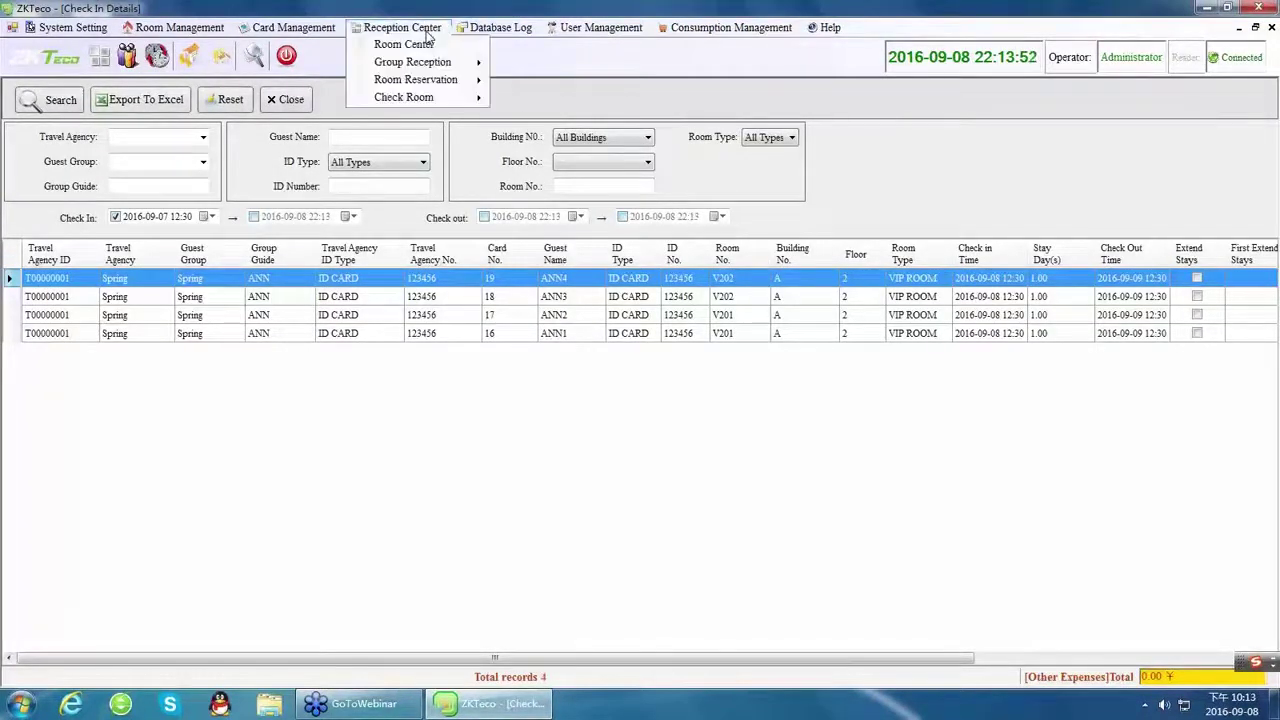
{"action": "mouse_move", "coordinate": [437, 80]}
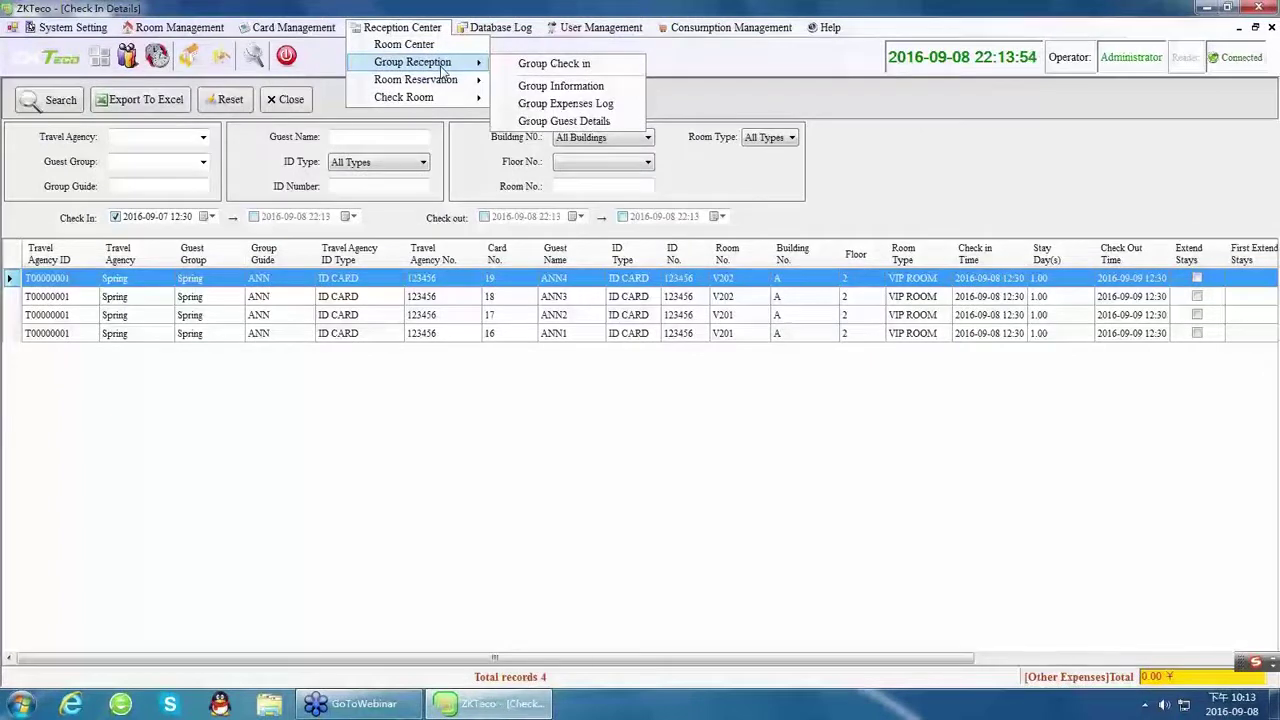
{"action": "left_click", "coordinate": [436, 46]}
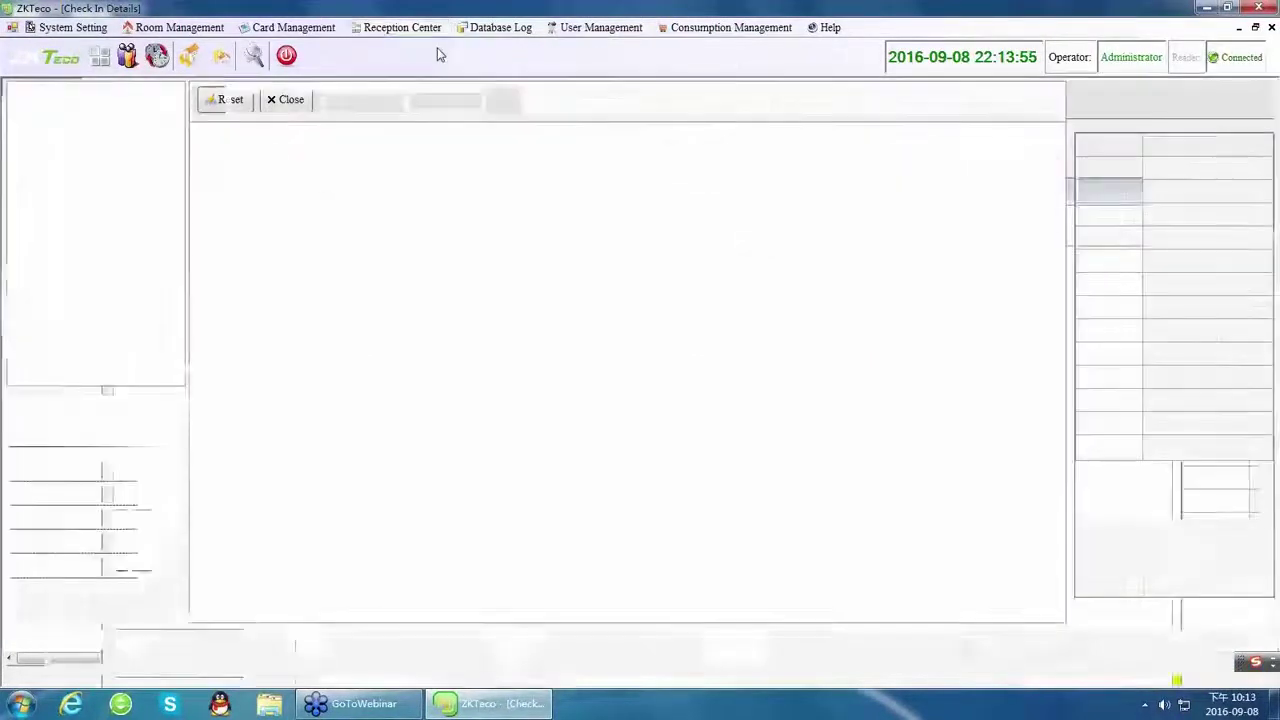
{"action": "left_click", "coordinate": [219, 242]}
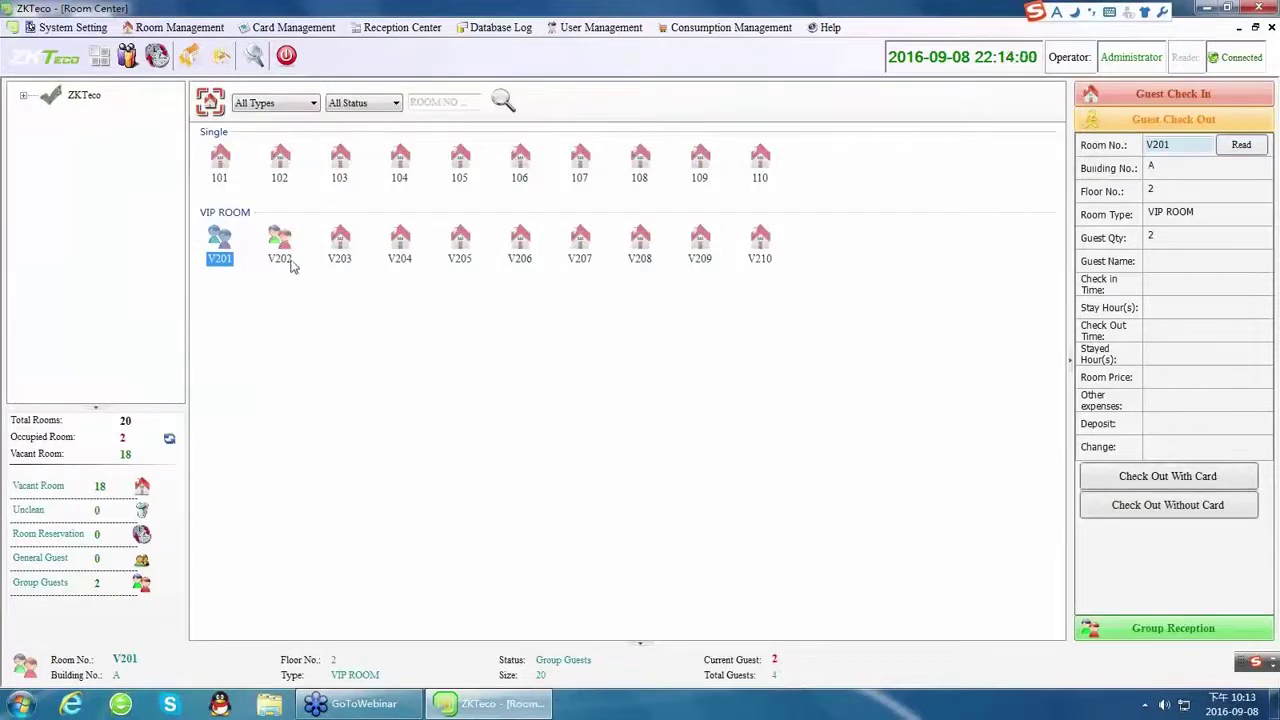
Load the Spring group's rooms V201 and V202 in the group panel, opening then cancelling Group Extend Stay.
{"action": "left_click", "coordinate": [287, 260]}
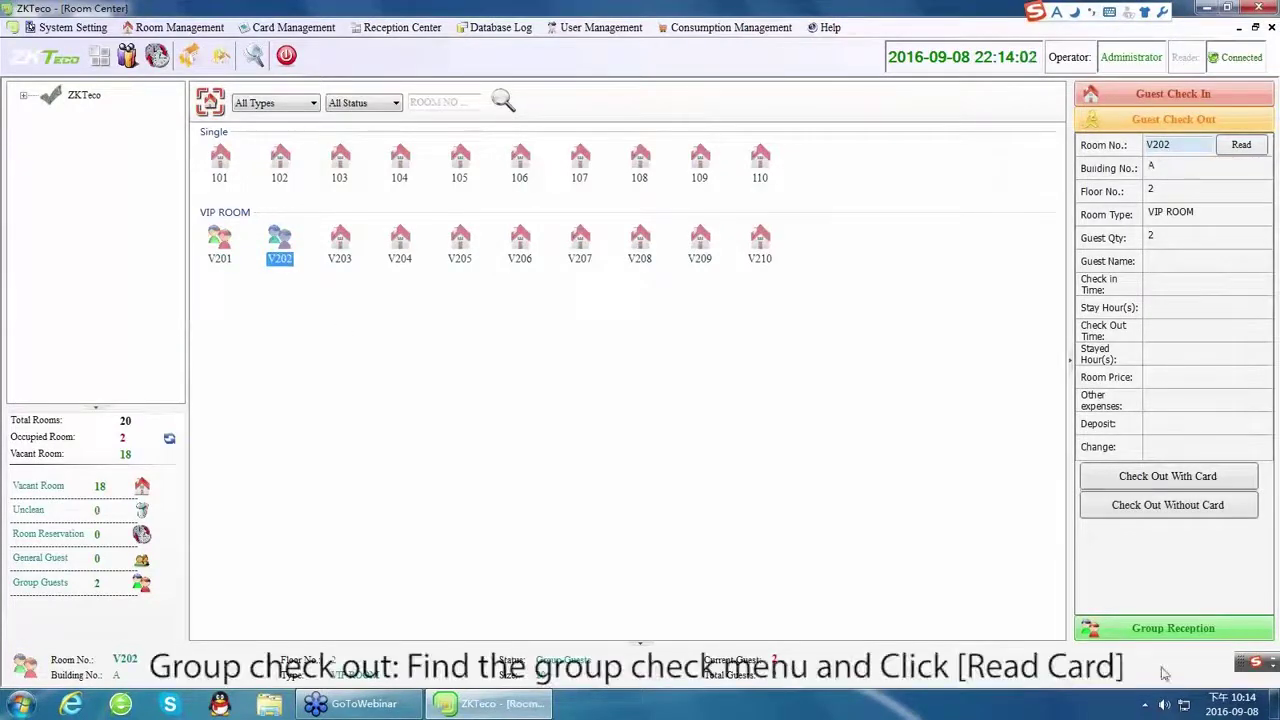
{"action": "left_click", "coordinate": [1175, 629]}
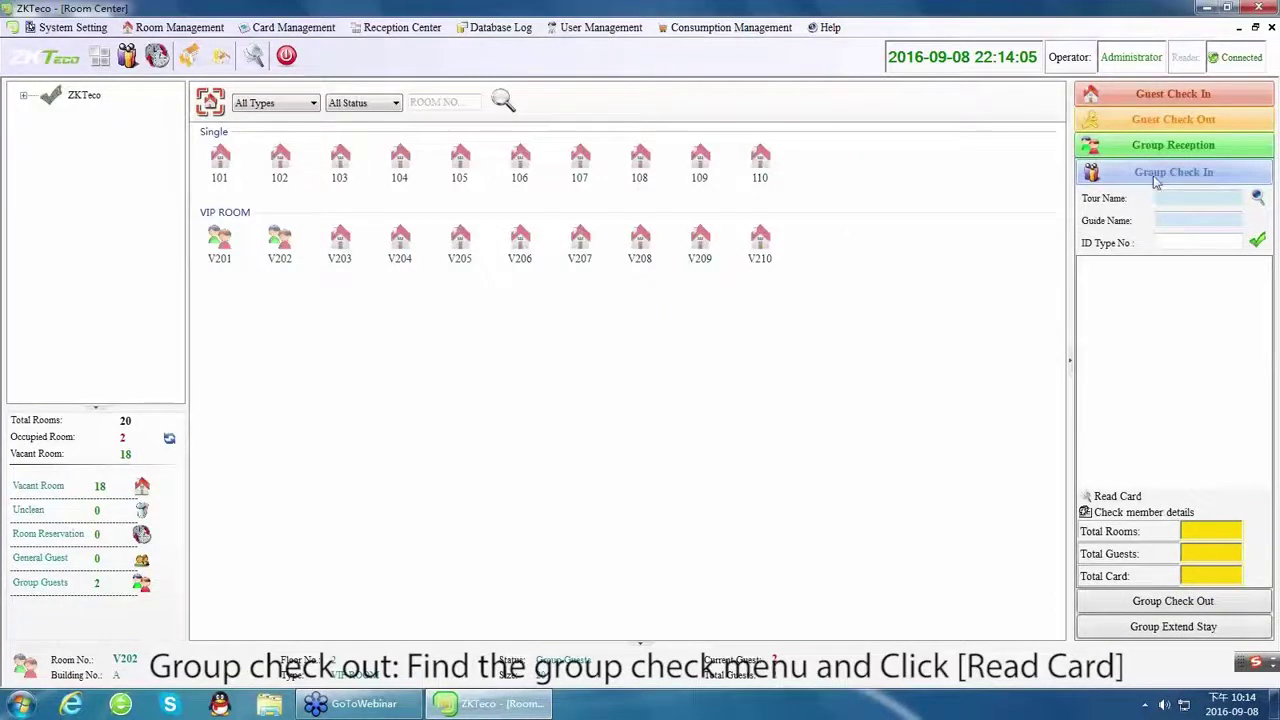
{"action": "left_click", "coordinate": [1257, 198]}
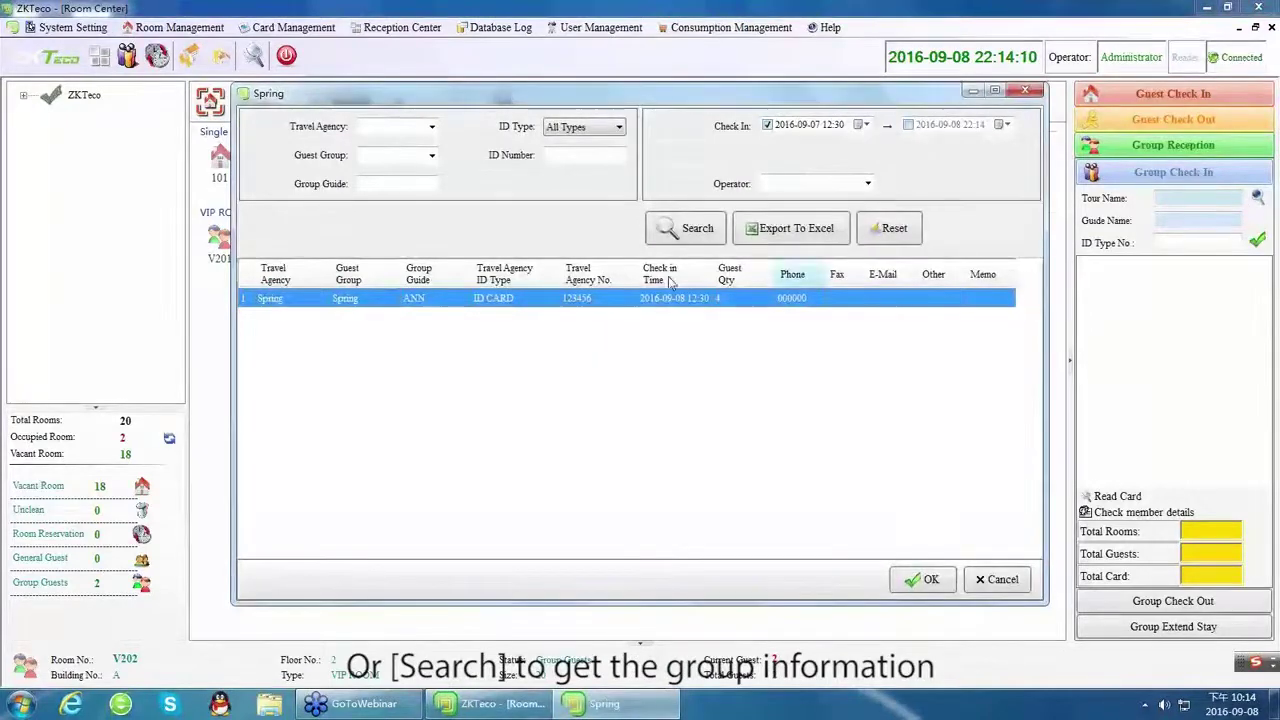
{"action": "left_click", "coordinate": [921, 584]}
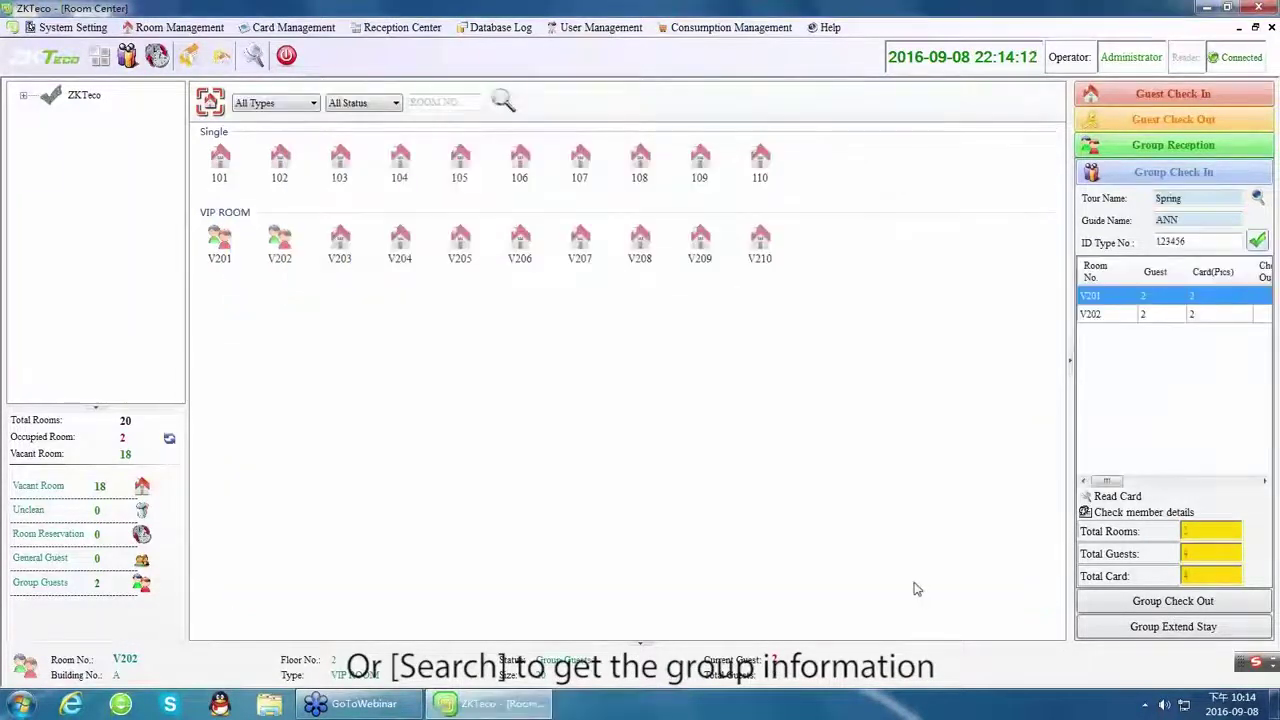
{"action": "left_click", "coordinate": [1101, 316]}
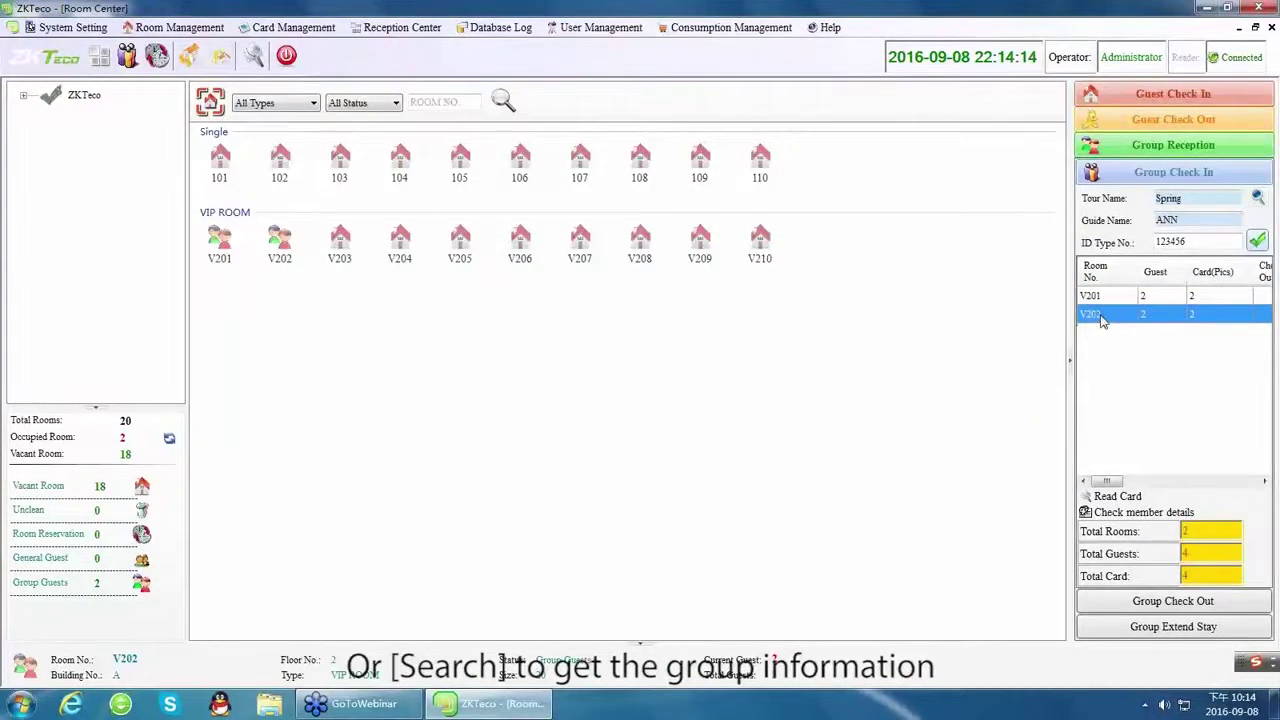
{"action": "left_click", "coordinate": [1160, 627]}
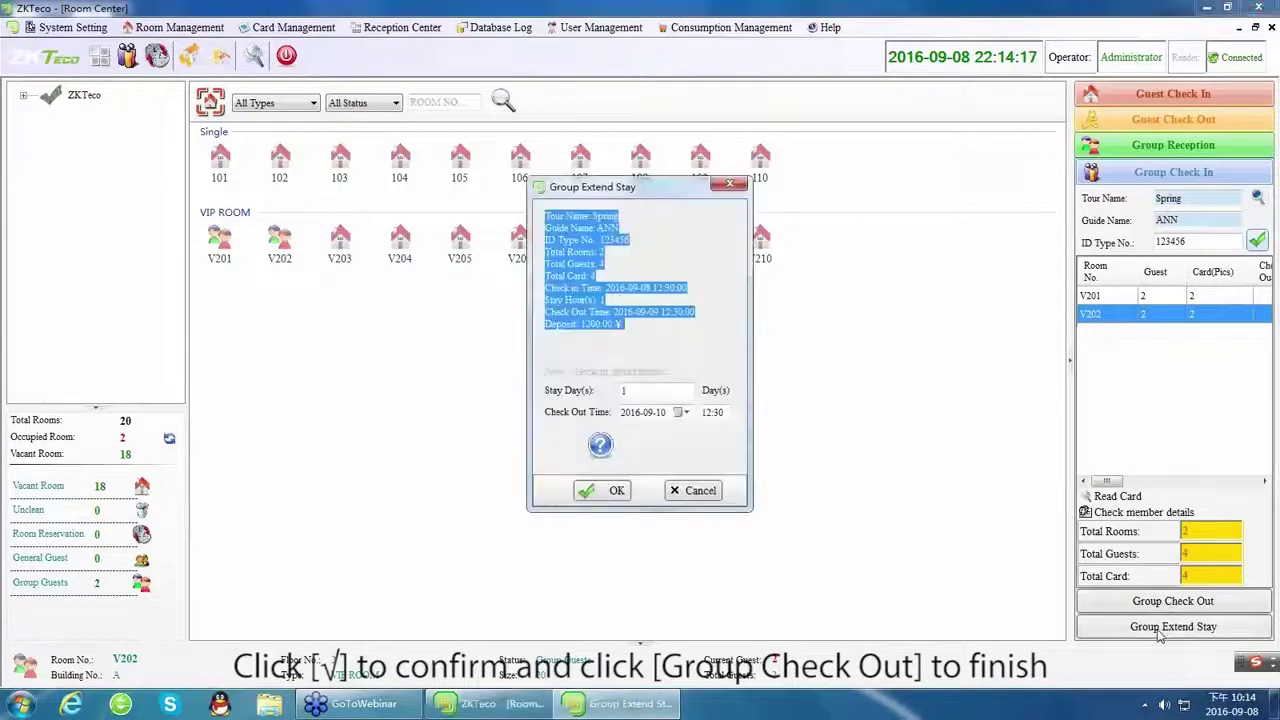
{"action": "left_click", "coordinate": [664, 344]}
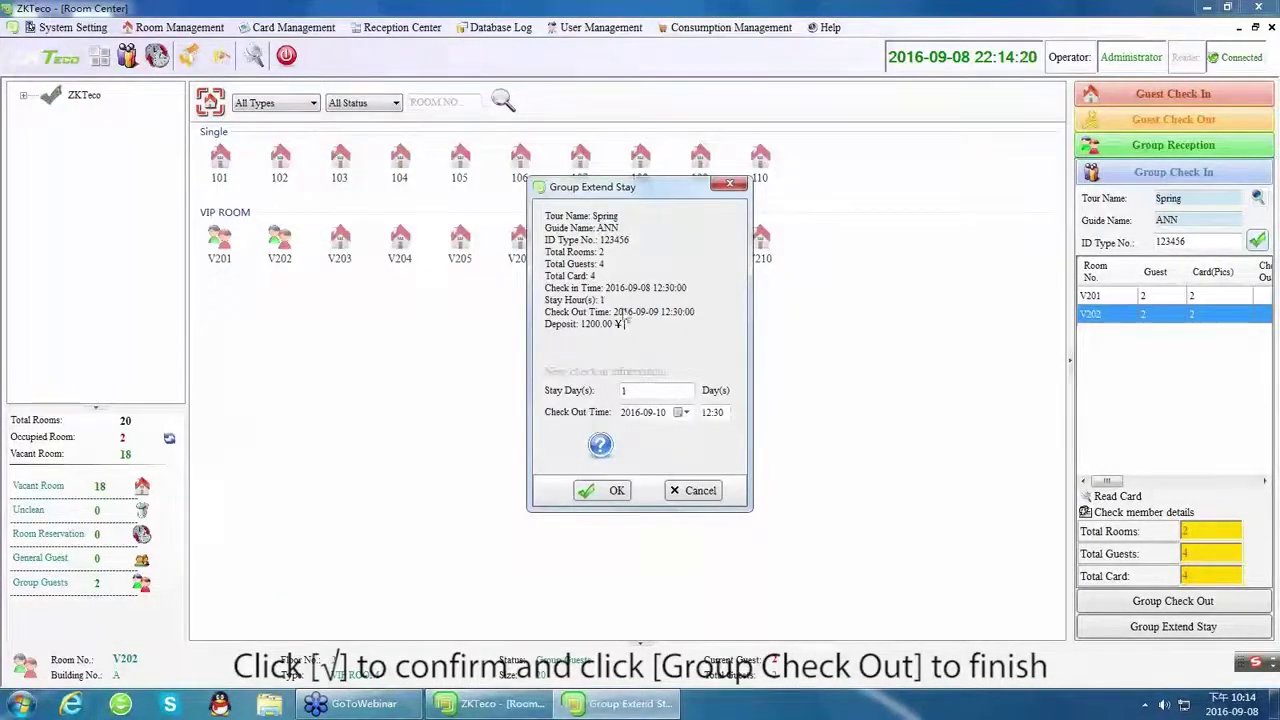
{"action": "left_click", "coordinate": [700, 490]}
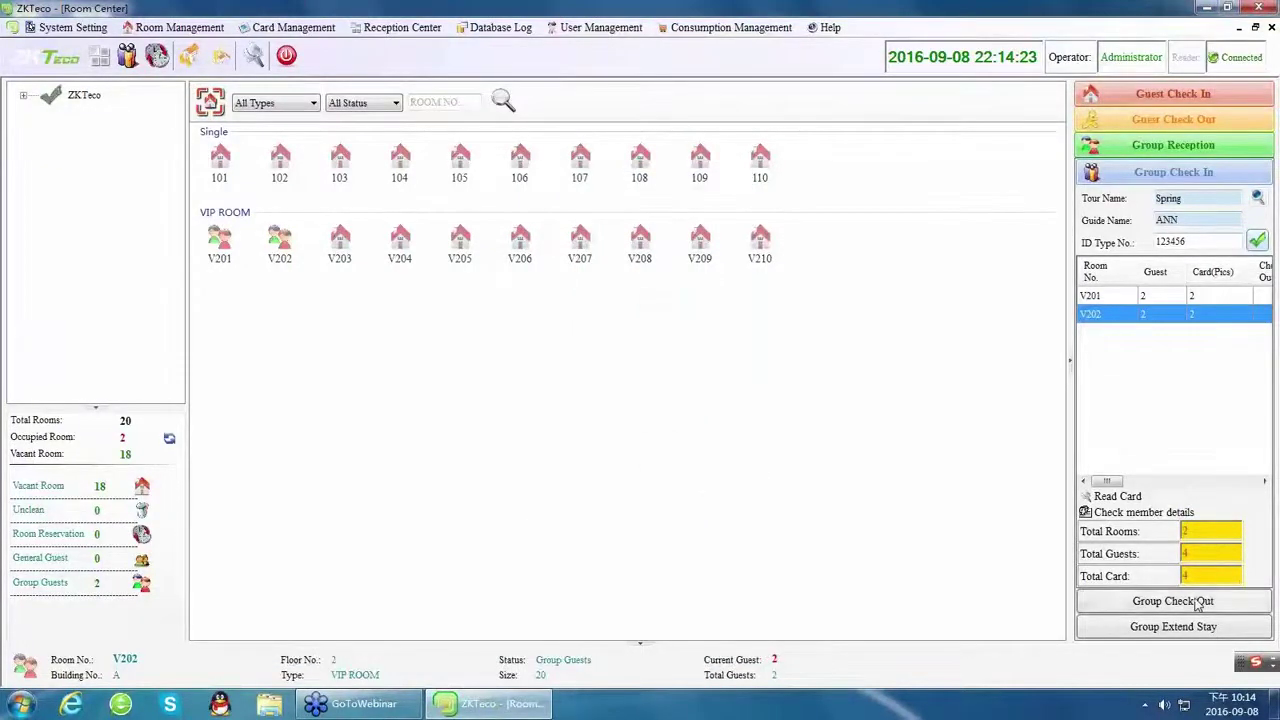
Check out the Spring group with Print Bill turned off.
{"action": "left_click", "coordinate": [1195, 602]}
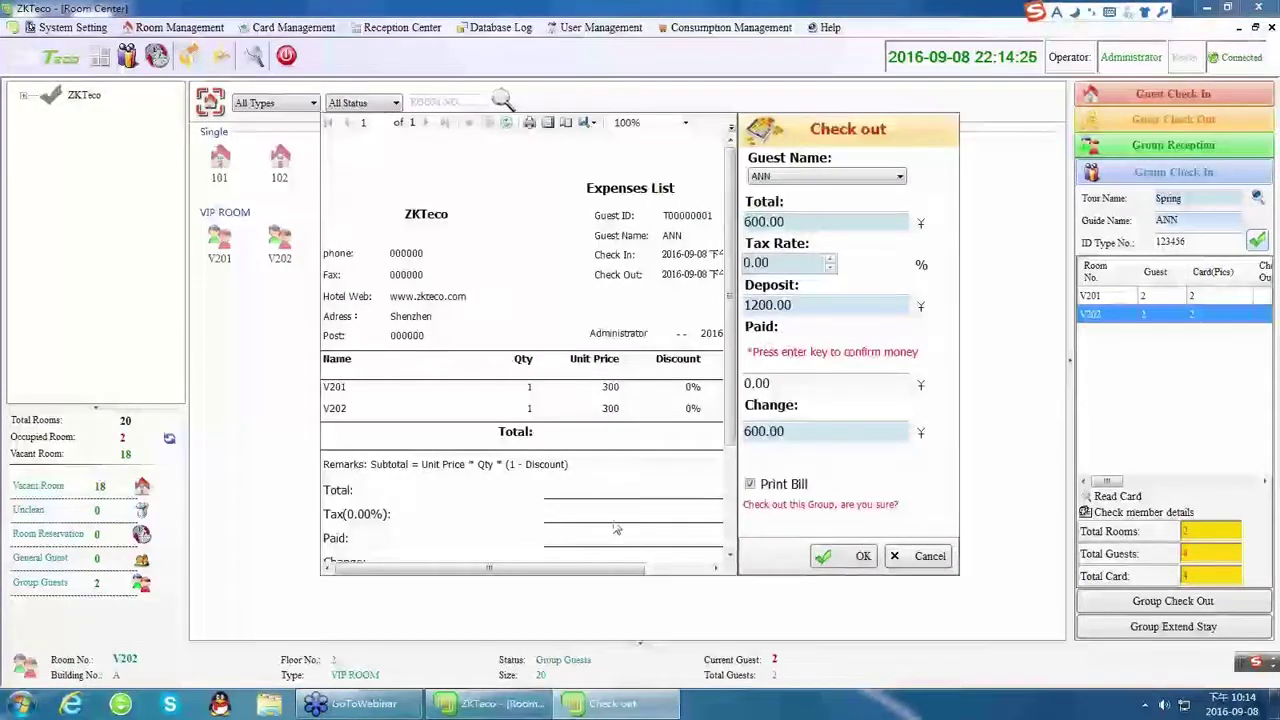
{"action": "left_click_drag", "start_coordinate": [591, 572], "coordinate": [658, 571]}
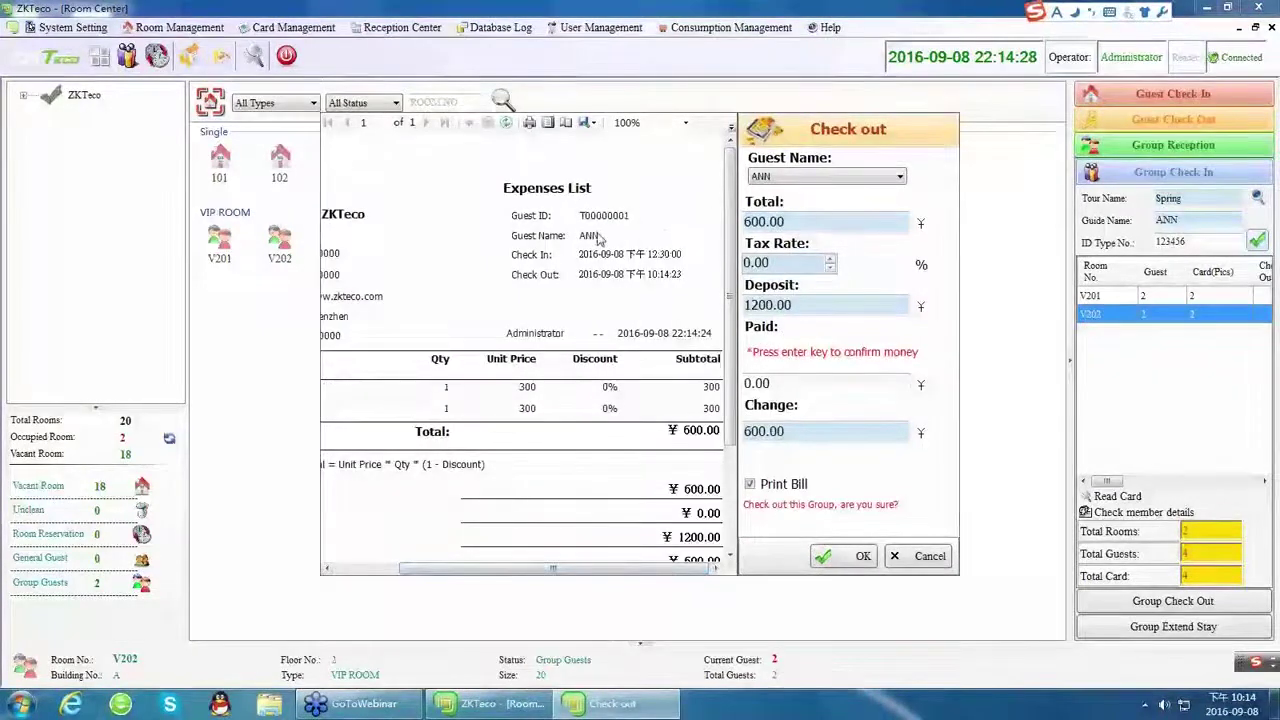
{"action": "left_click", "coordinate": [750, 485]}
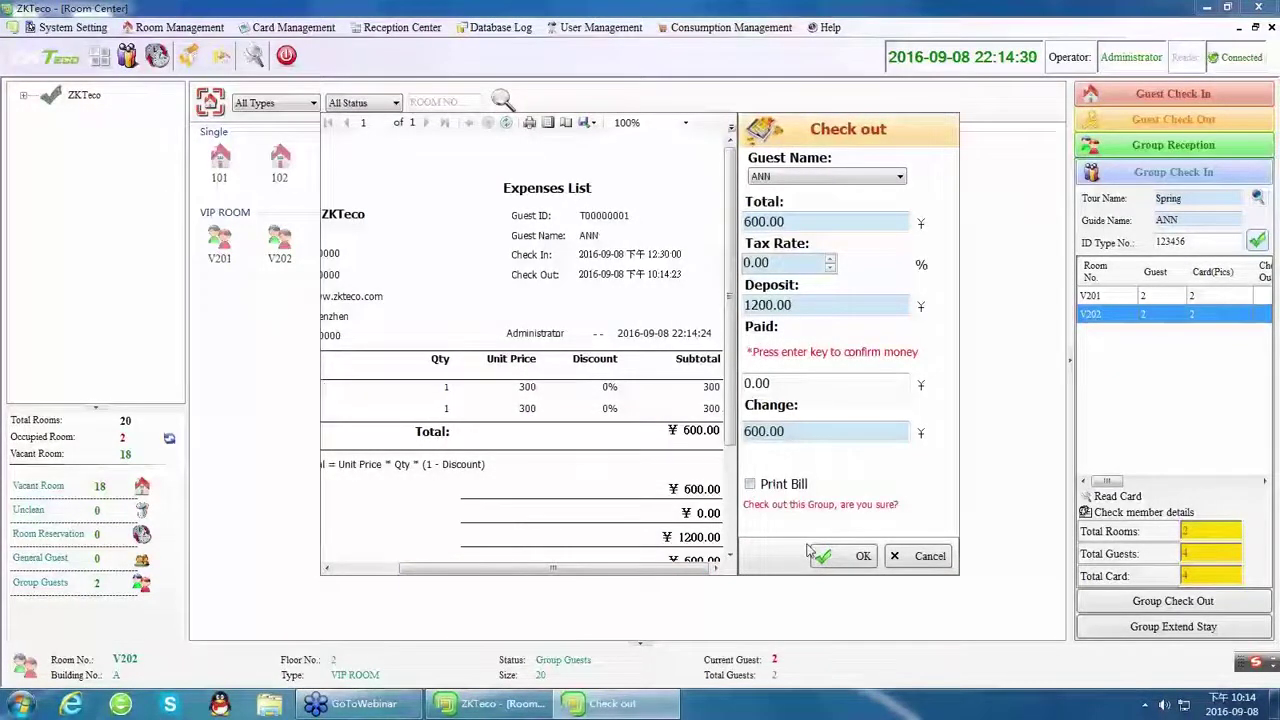
{"action": "left_click", "coordinate": [838, 557]}
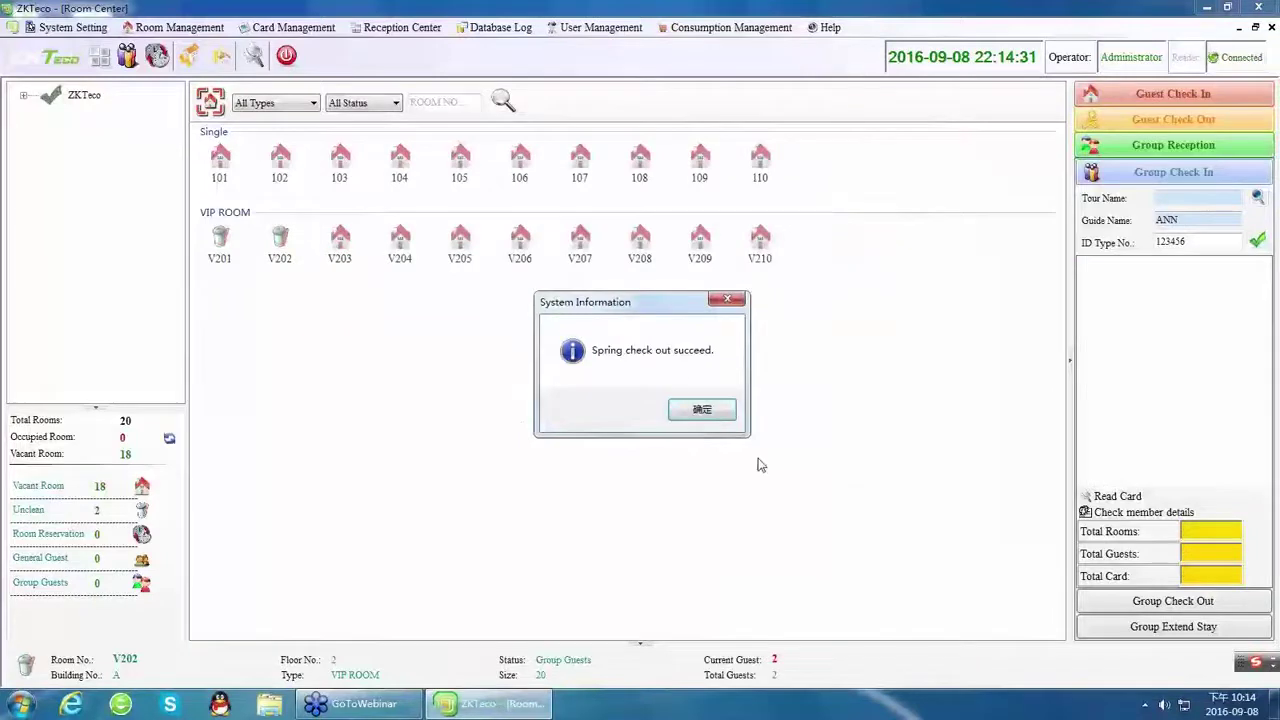
{"action": "left_click", "coordinate": [700, 409]}
Change room V201's status to Vacant Room.
{"action": "left_click", "coordinate": [219, 240]}
{"action": "left_click", "coordinate": [263, 249]}
{"action": "left_click", "coordinate": [281, 254]}
{"action": "left_click", "coordinate": [226, 258]}
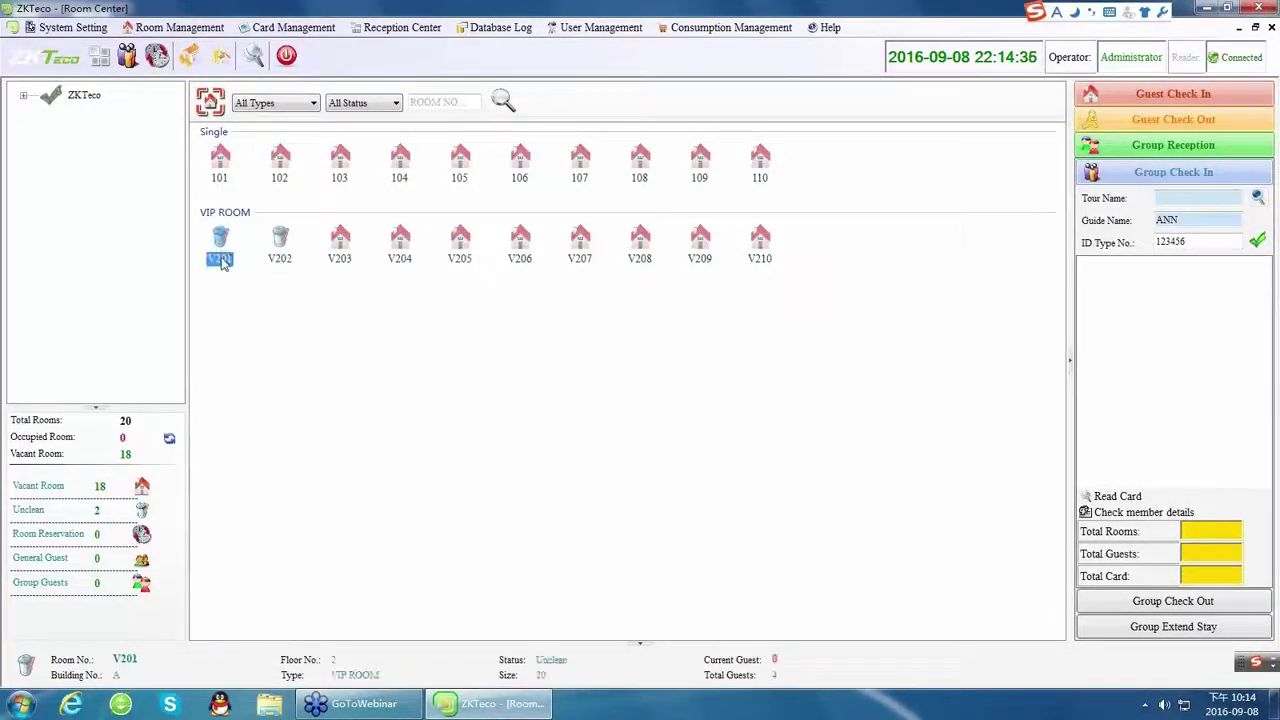
{"action": "right_click", "coordinate": [222, 259]}
{"action": "mouse_move", "coordinate": [423, 310]}
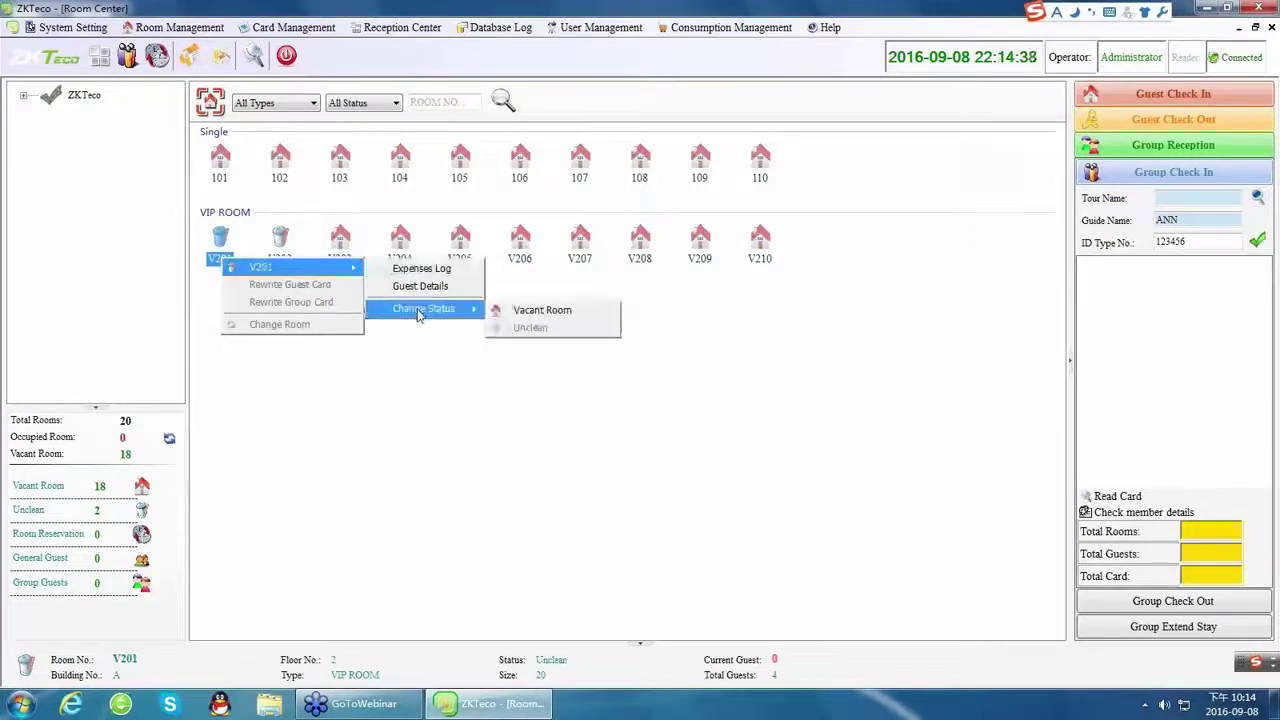
{"action": "left_click", "coordinate": [500, 312]}
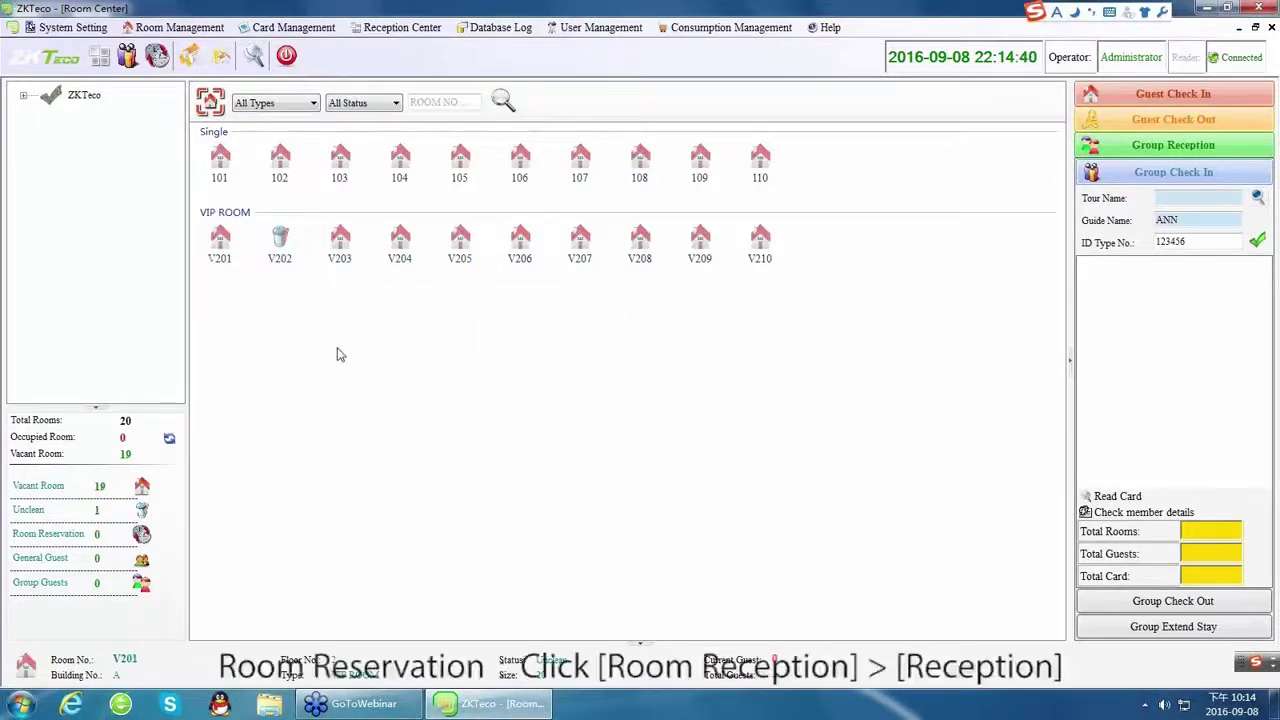
Start a reservation for room 101 with contact person, mobile, ID CARD number and guest name.
{"action": "left_click", "coordinate": [395, 27]}
{"action": "mouse_move", "coordinate": [420, 79]}
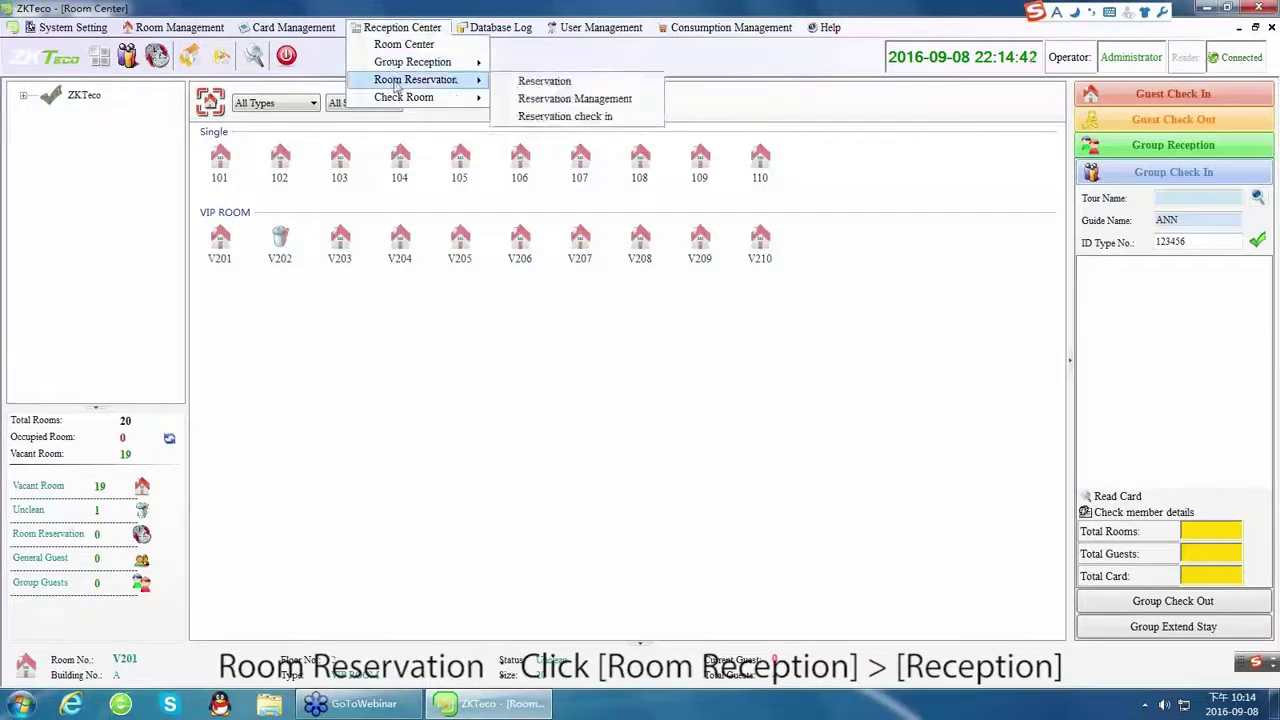
{"action": "left_click", "coordinate": [530, 80]}
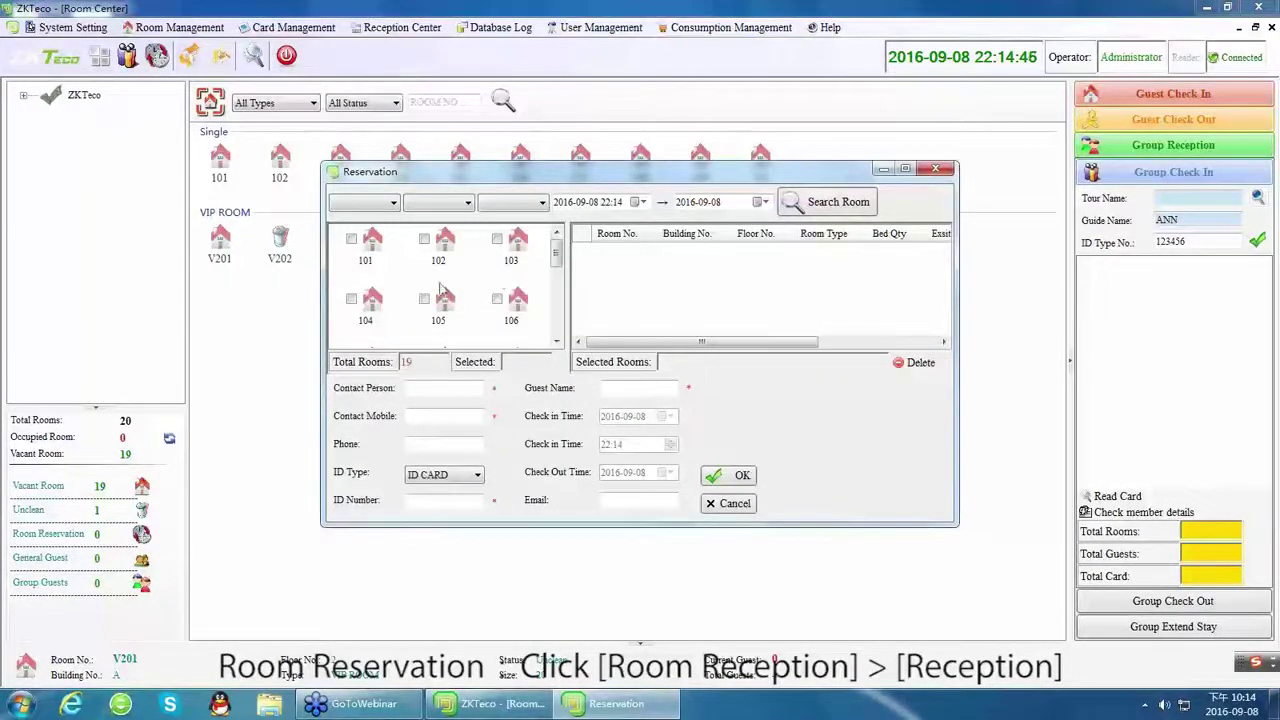
{"action": "left_click", "coordinate": [352, 241]}
{"action": "left_click", "coordinate": [449, 388]}
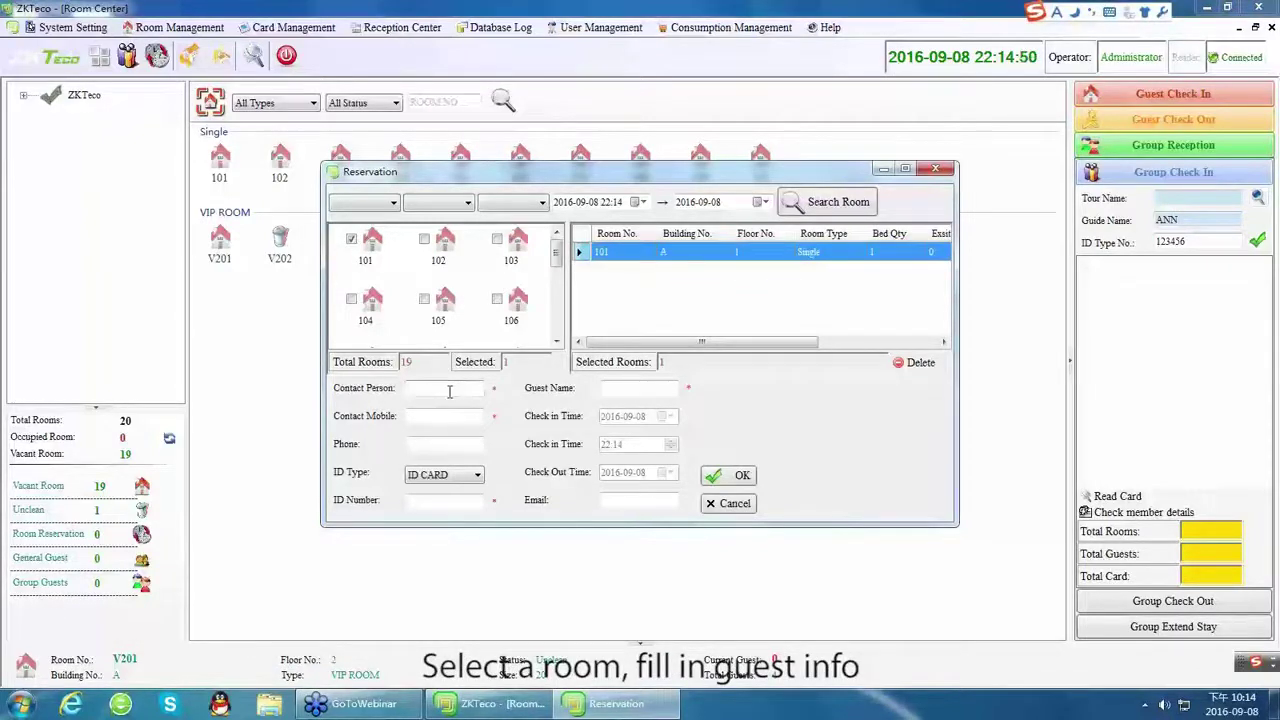
{"action": "type", "text": "ANN"}
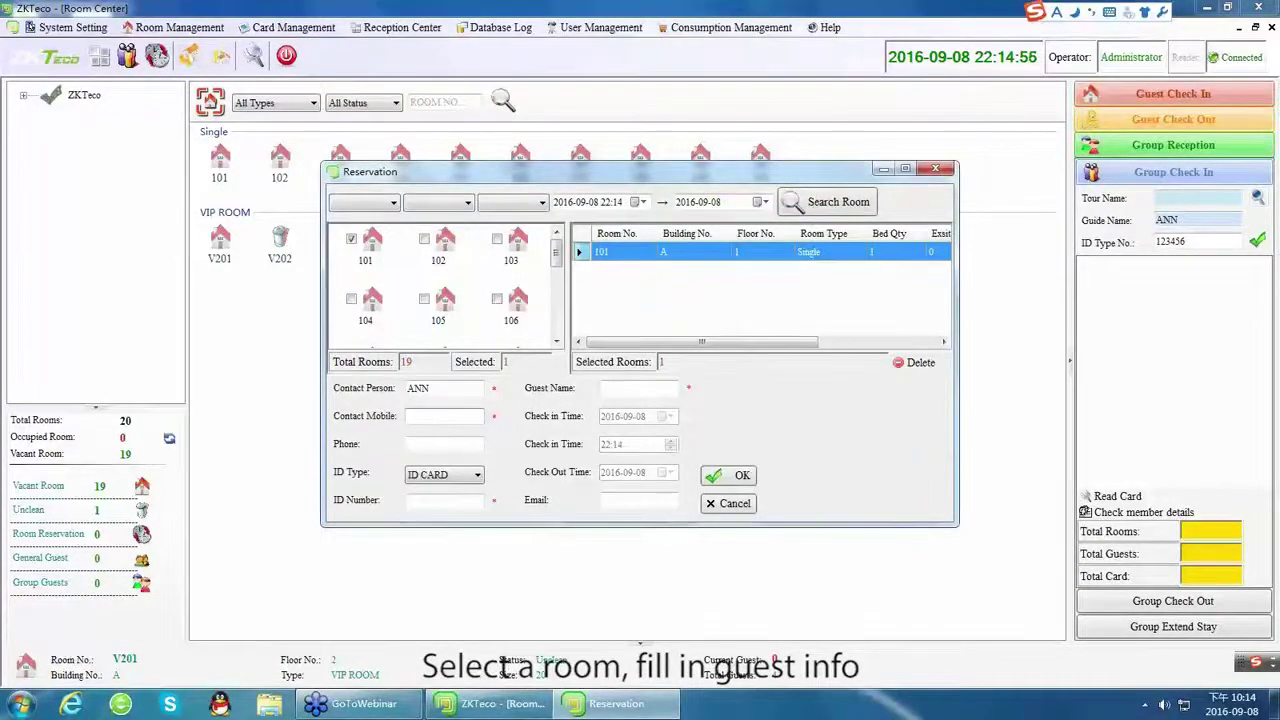
{"action": "left_click", "coordinate": [444, 416]}
{"action": "type", "text": "00000"}
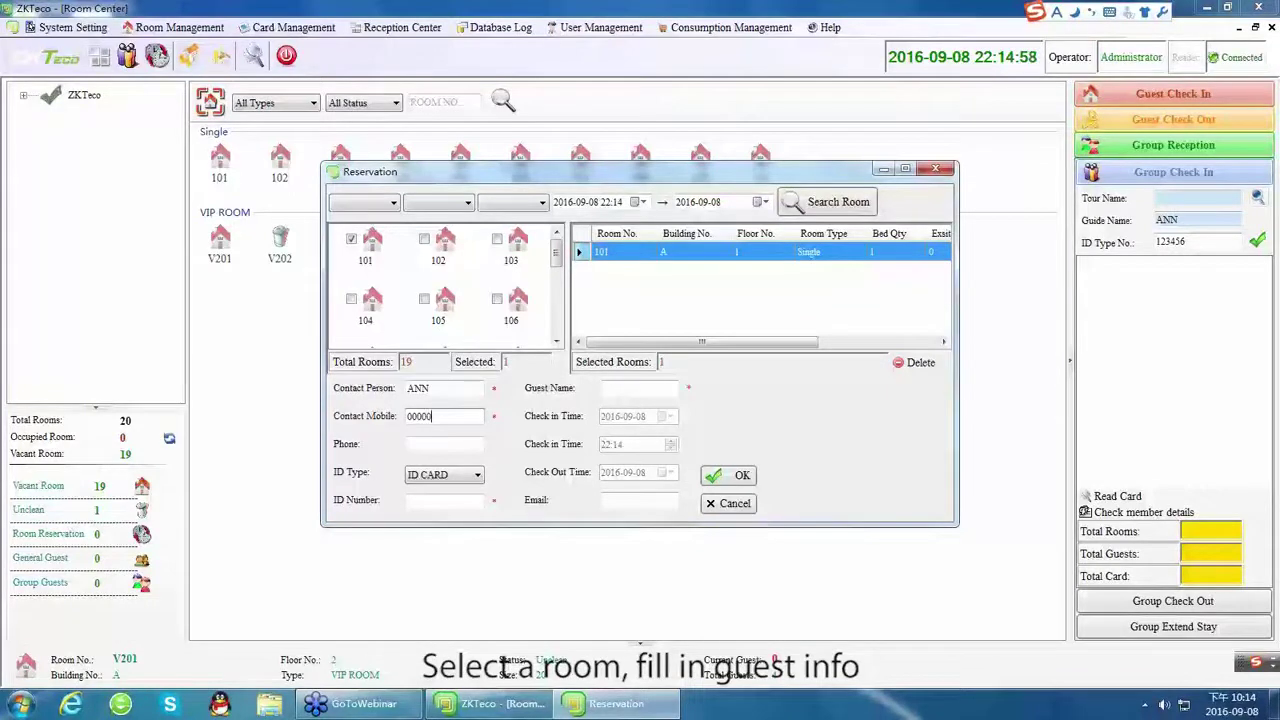
{"action": "left_click", "coordinate": [434, 477]}
{"action": "left_click", "coordinate": [430, 488]}
{"action": "left_click", "coordinate": [424, 499]}
{"action": "type", "text": "123456"}
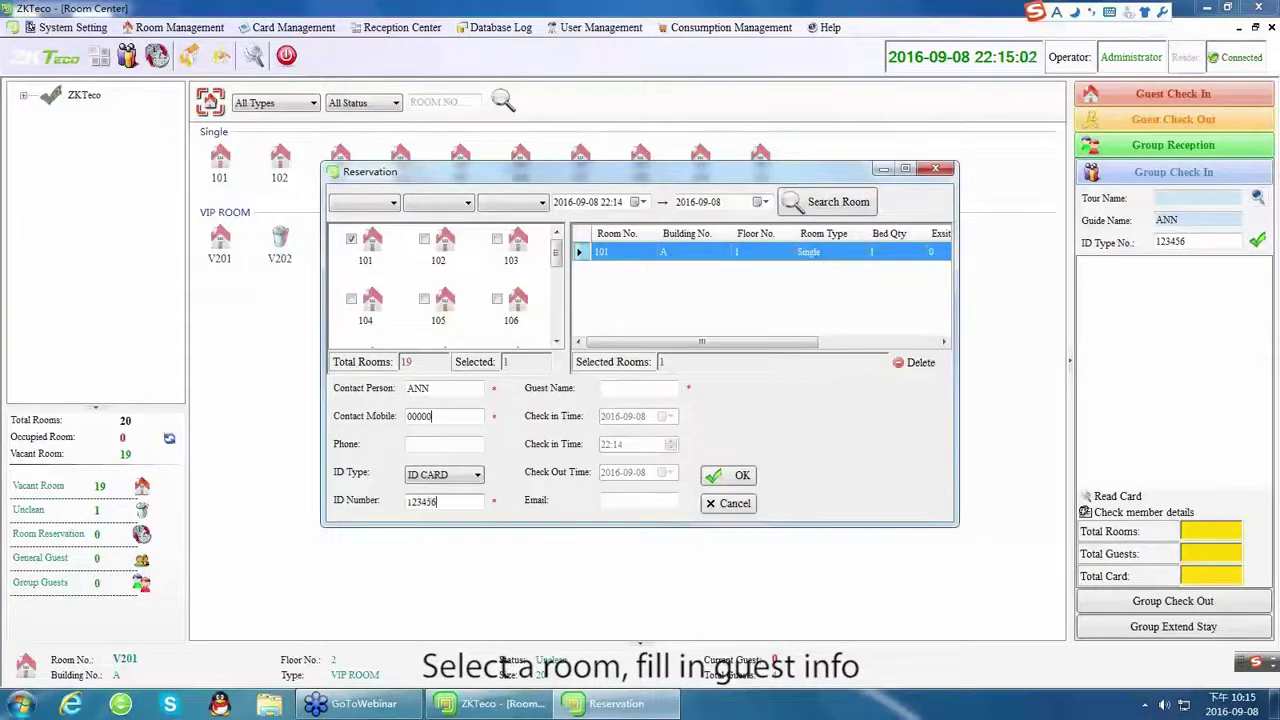
{"action": "left_click", "coordinate": [639, 393]}
{"action": "type", "text": "ANN"}
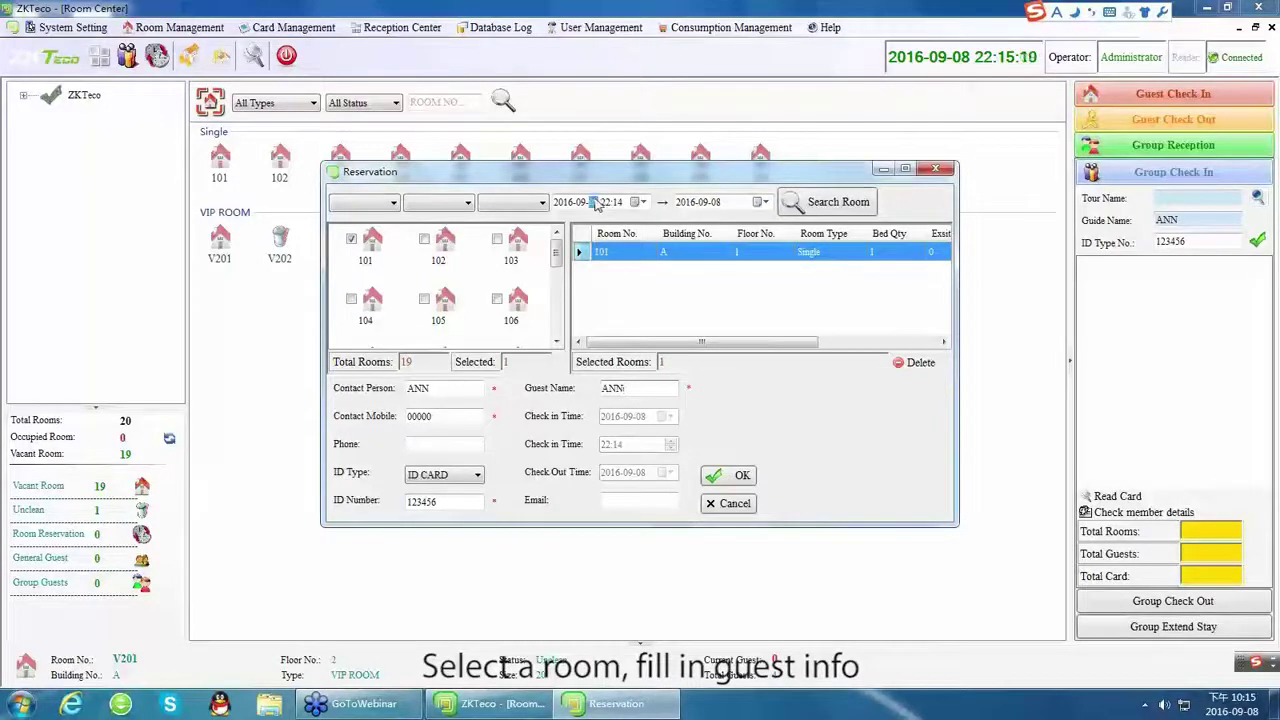
Set check-in to 2016-09-09 and check-out to 2016-09-10, then save the reservation.
{"action": "left_click", "coordinate": [643, 202]}
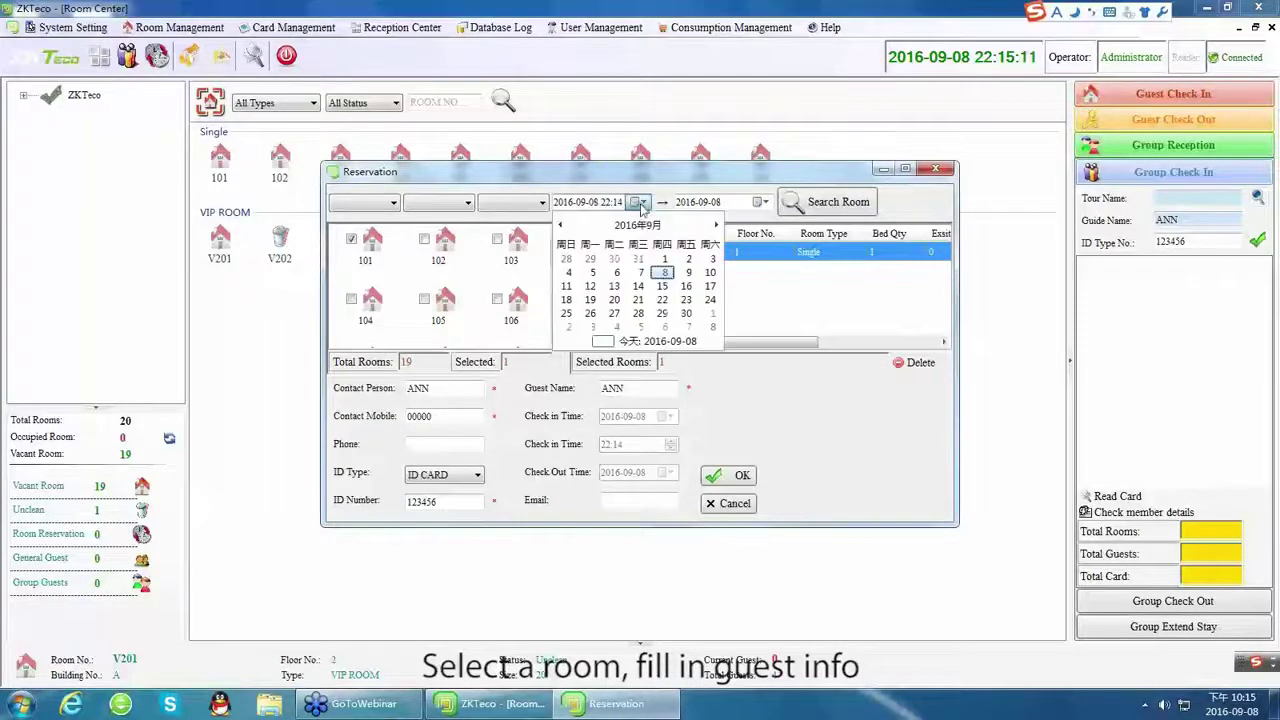
{"action": "left_click", "coordinate": [684, 278]}
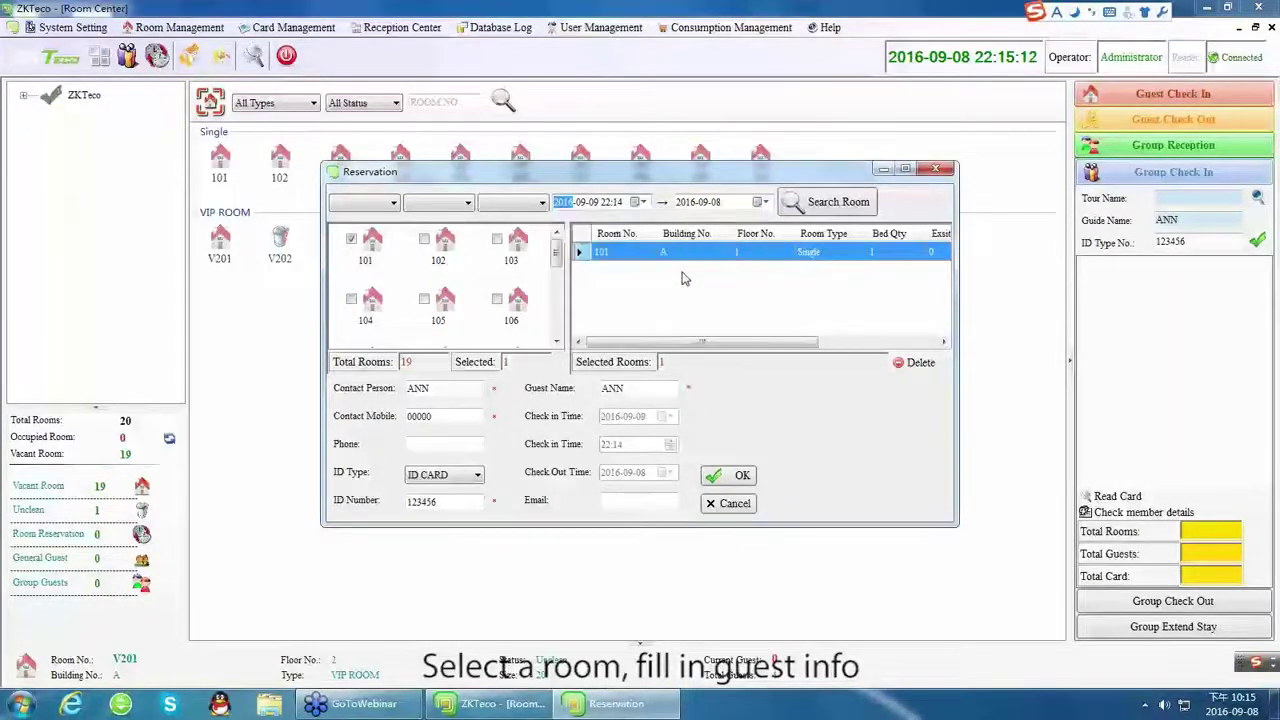
{"action": "left_click", "coordinate": [798, 204]}
{"action": "left_click", "coordinate": [762, 202]}
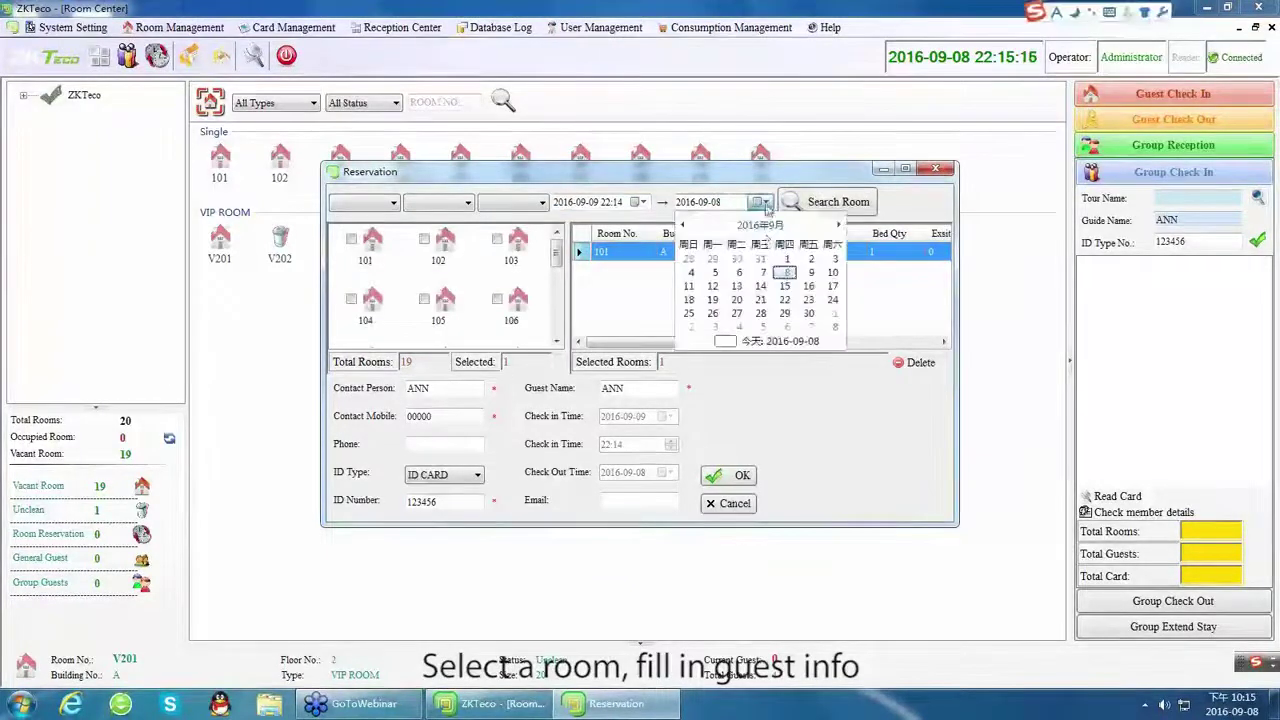
{"action": "left_click", "coordinate": [811, 272]}
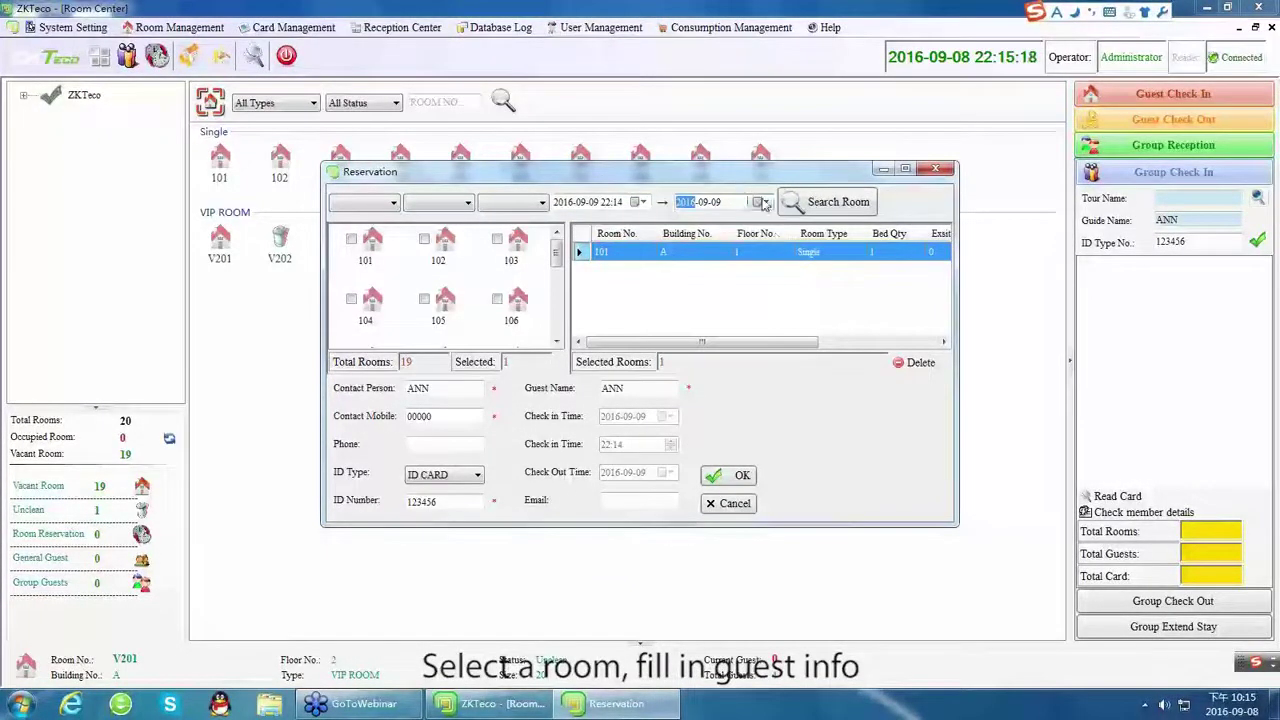
{"action": "left_click", "coordinate": [762, 202]}
{"action": "left_click", "coordinate": [832, 273]}
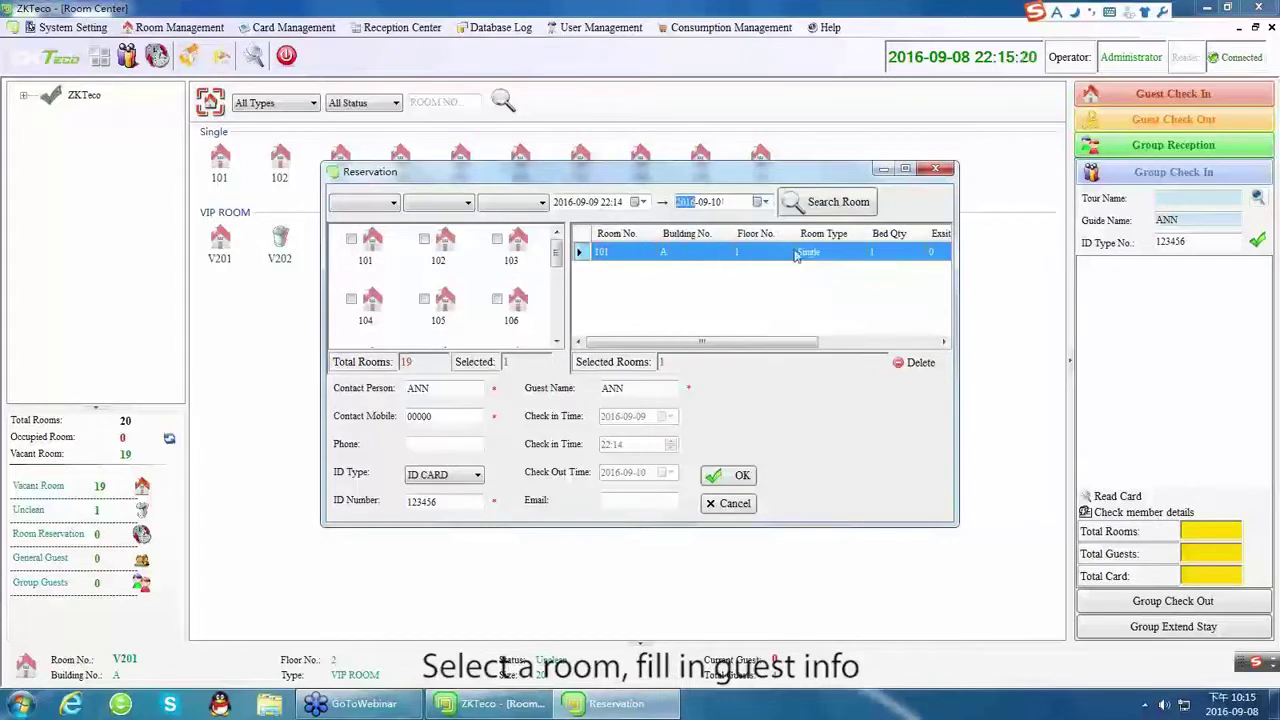
{"action": "left_click", "coordinate": [727, 306]}
{"action": "left_click", "coordinate": [742, 478]}
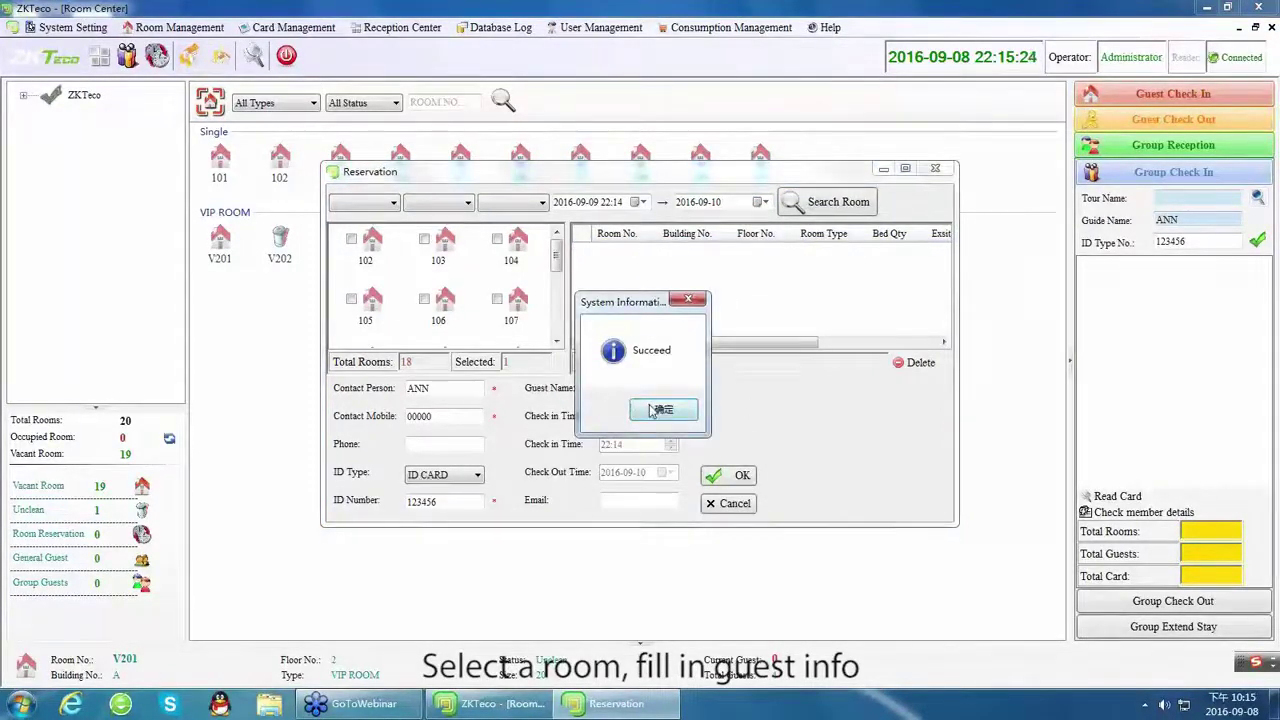
{"action": "left_click", "coordinate": [660, 410]}
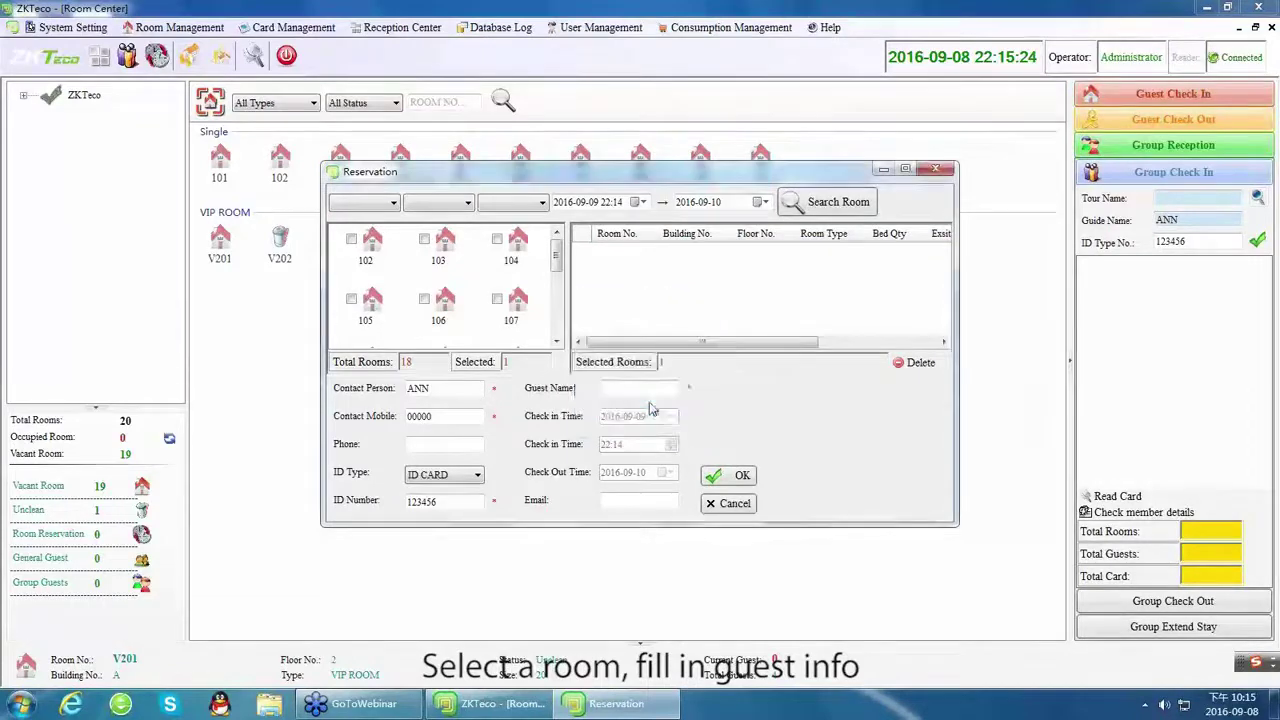
{"action": "left_click", "coordinate": [936, 168]}
{"action": "left_click", "coordinate": [222, 176]}
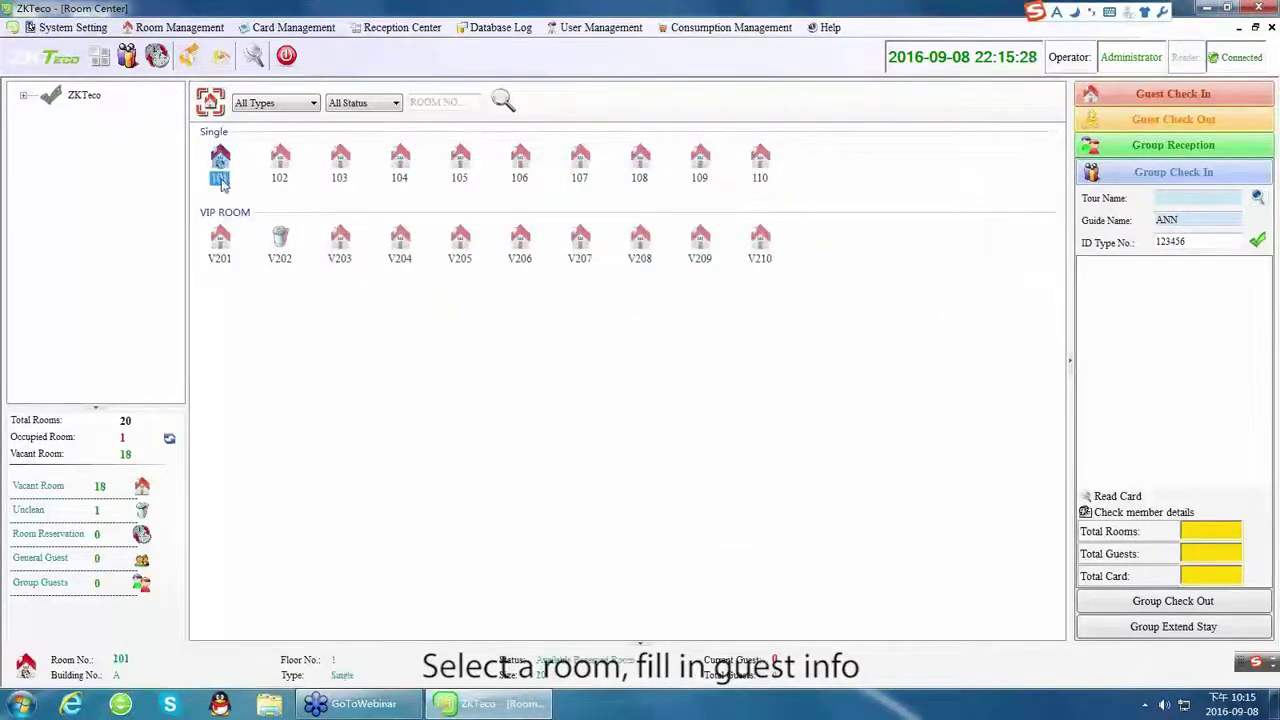
View the Room Reservation list, then close it.
{"action": "left_click", "coordinate": [401, 27]}
{"action": "mouse_move", "coordinate": [413, 63]}
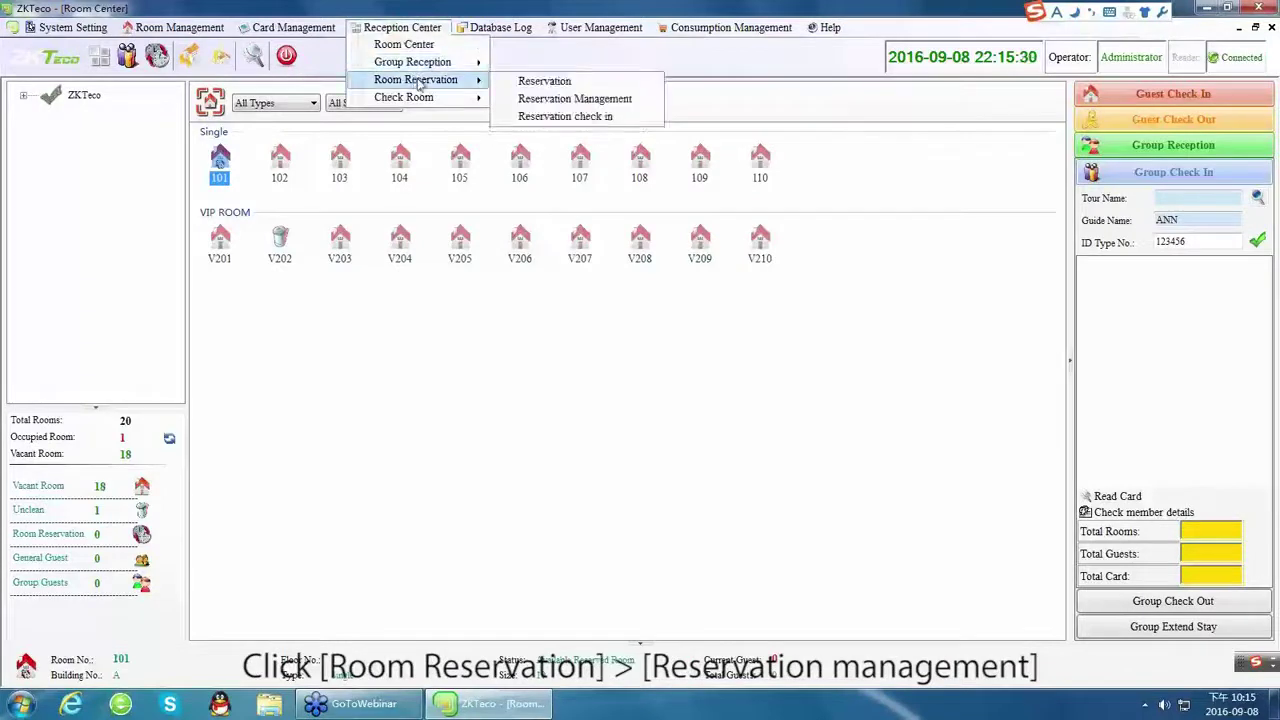
{"action": "left_click", "coordinate": [568, 97]}
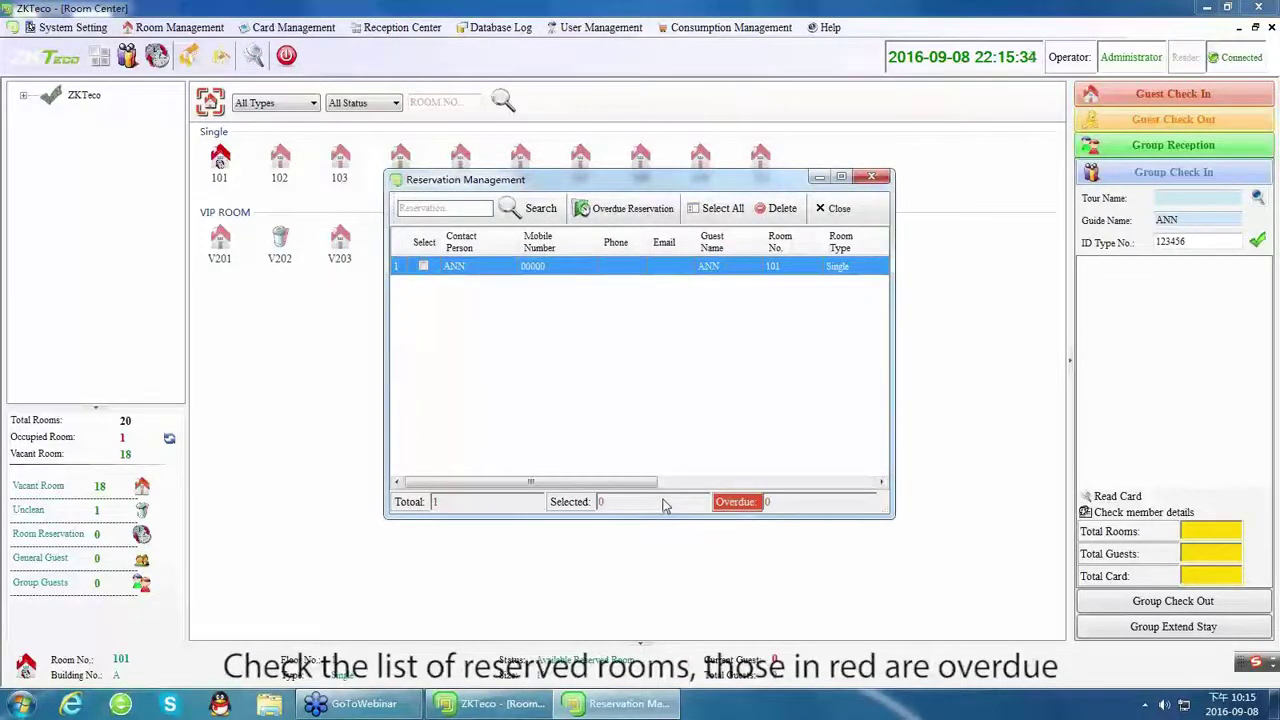
{"action": "left_click", "coordinate": [871, 176]}
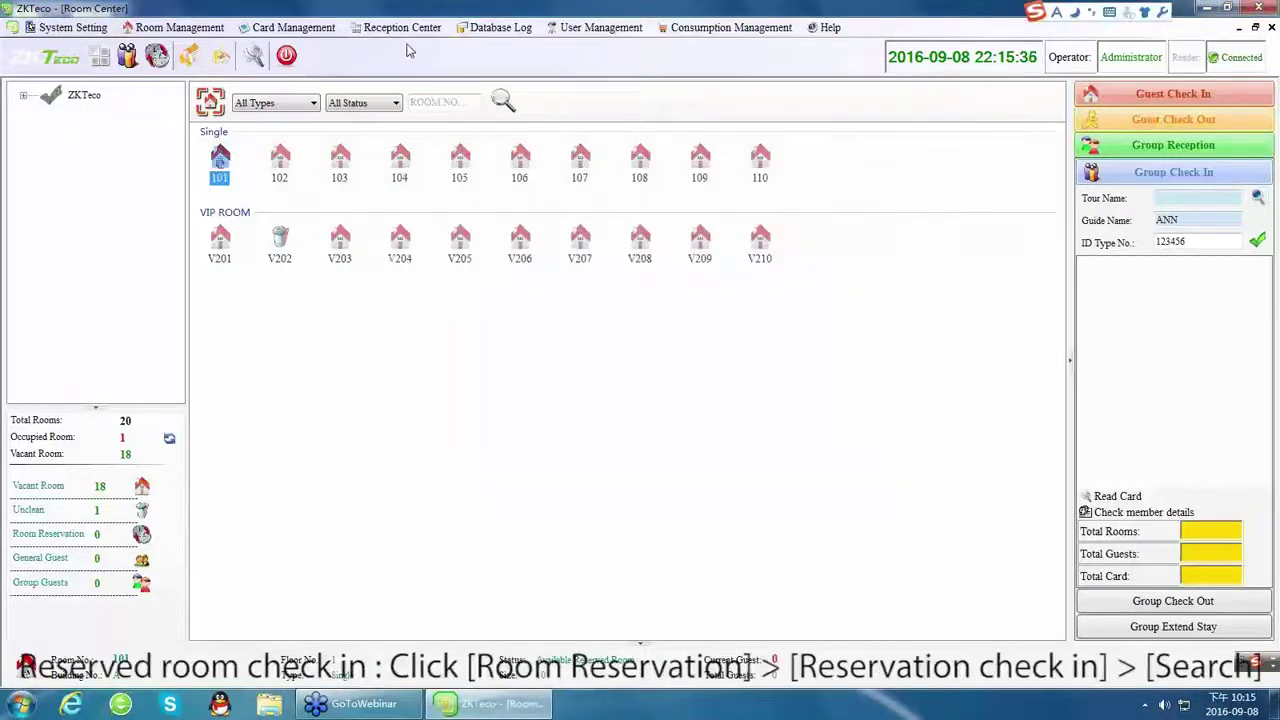
Check the reserved guest into room 101 via Reservation check in, making a guest card.
{"action": "left_click", "coordinate": [401, 27]}
{"action": "mouse_move", "coordinate": [415, 79]}
{"action": "left_click", "coordinate": [568, 118]}
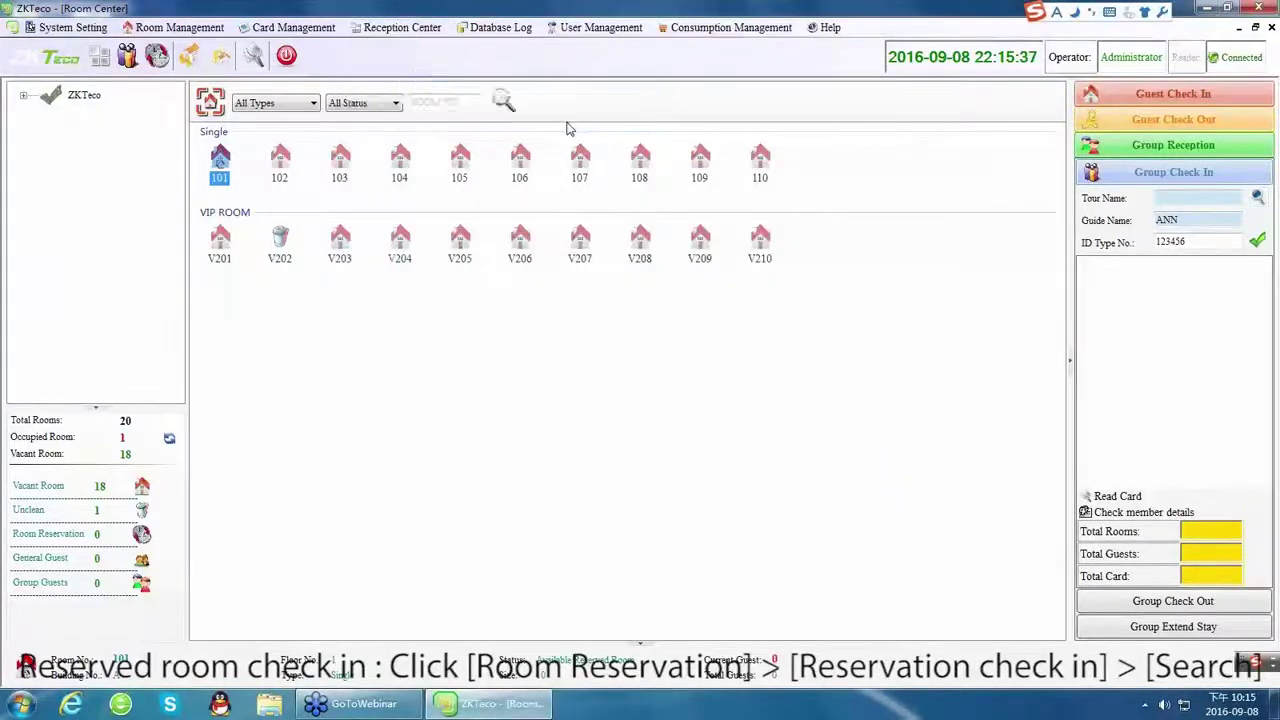
{"action": "left_click", "coordinate": [432, 103]}
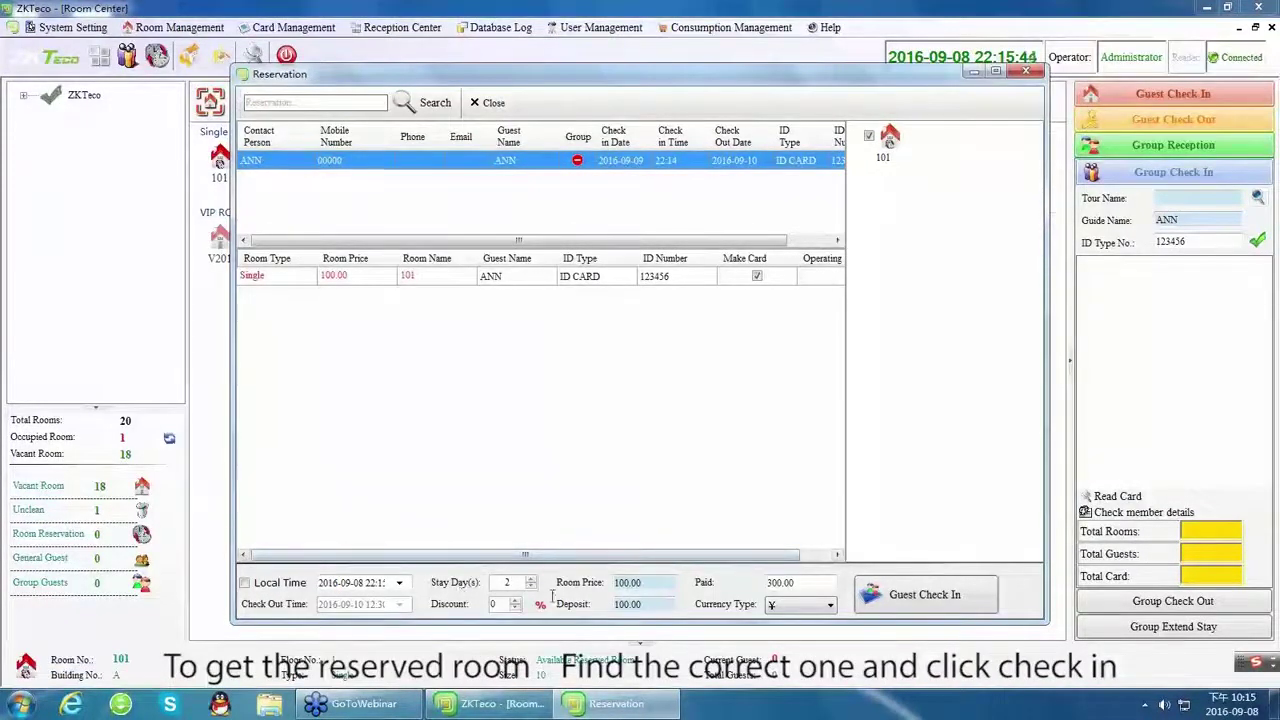
{"action": "left_click", "coordinate": [786, 607]}
{"action": "left_click", "coordinate": [786, 607]}
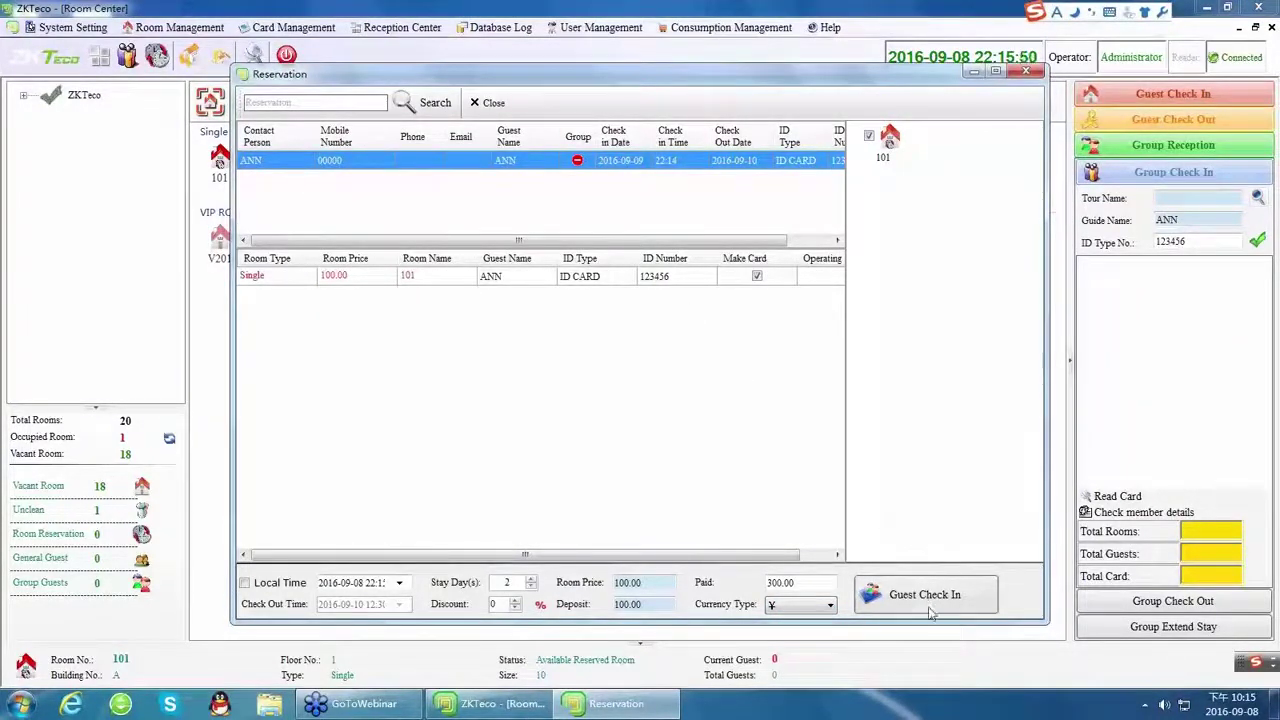
{"action": "left_click", "coordinate": [928, 604]}
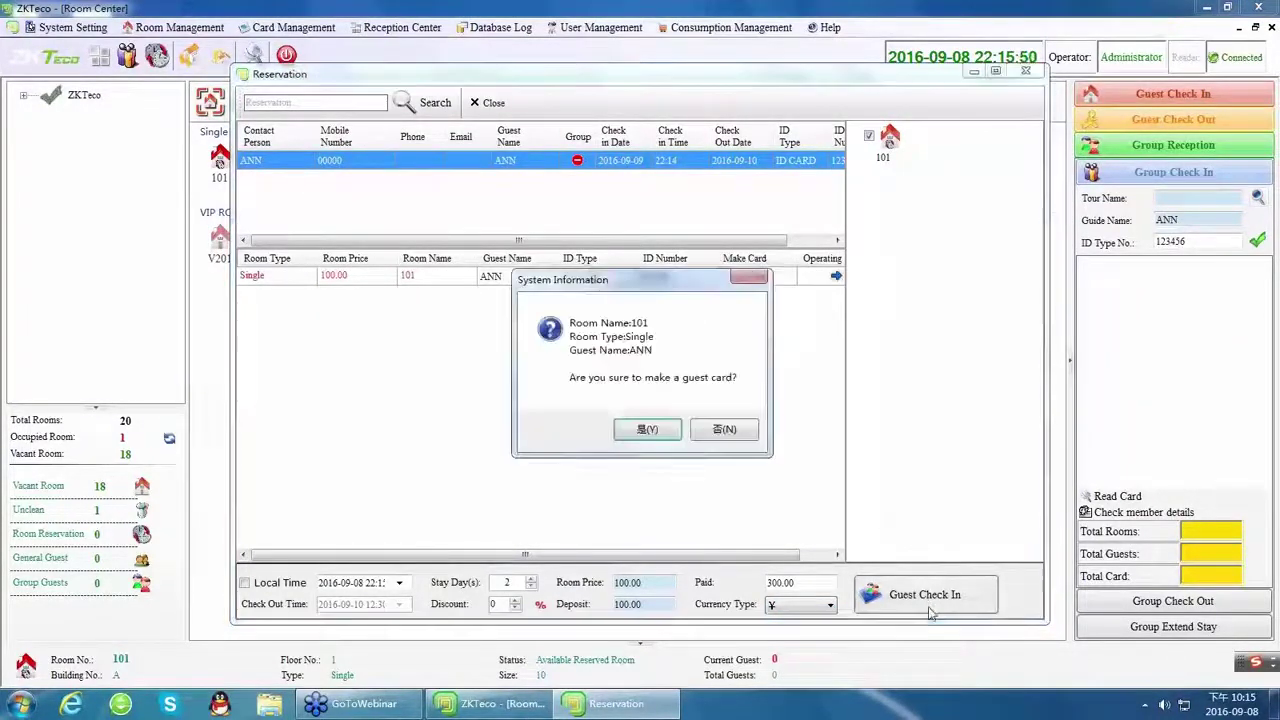
{"action": "left_click", "coordinate": [647, 429]}
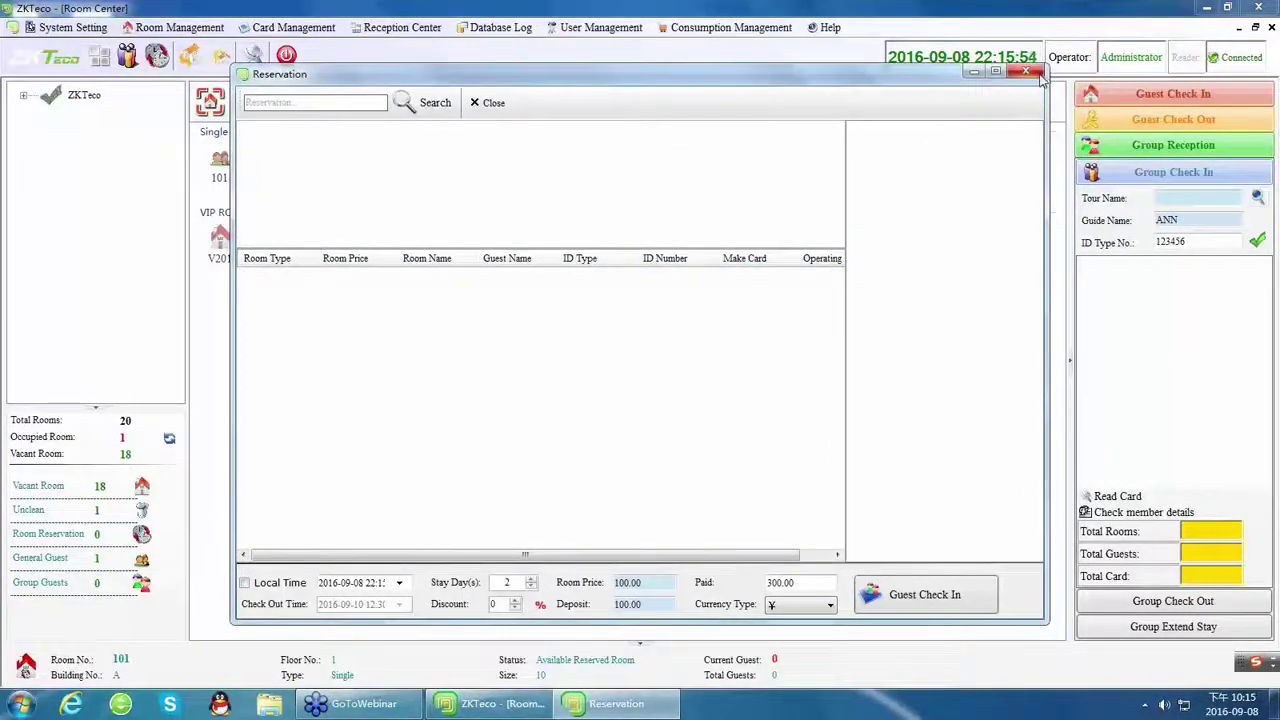
{"action": "left_click", "coordinate": [1030, 73]}
{"action": "left_click", "coordinate": [224, 176]}
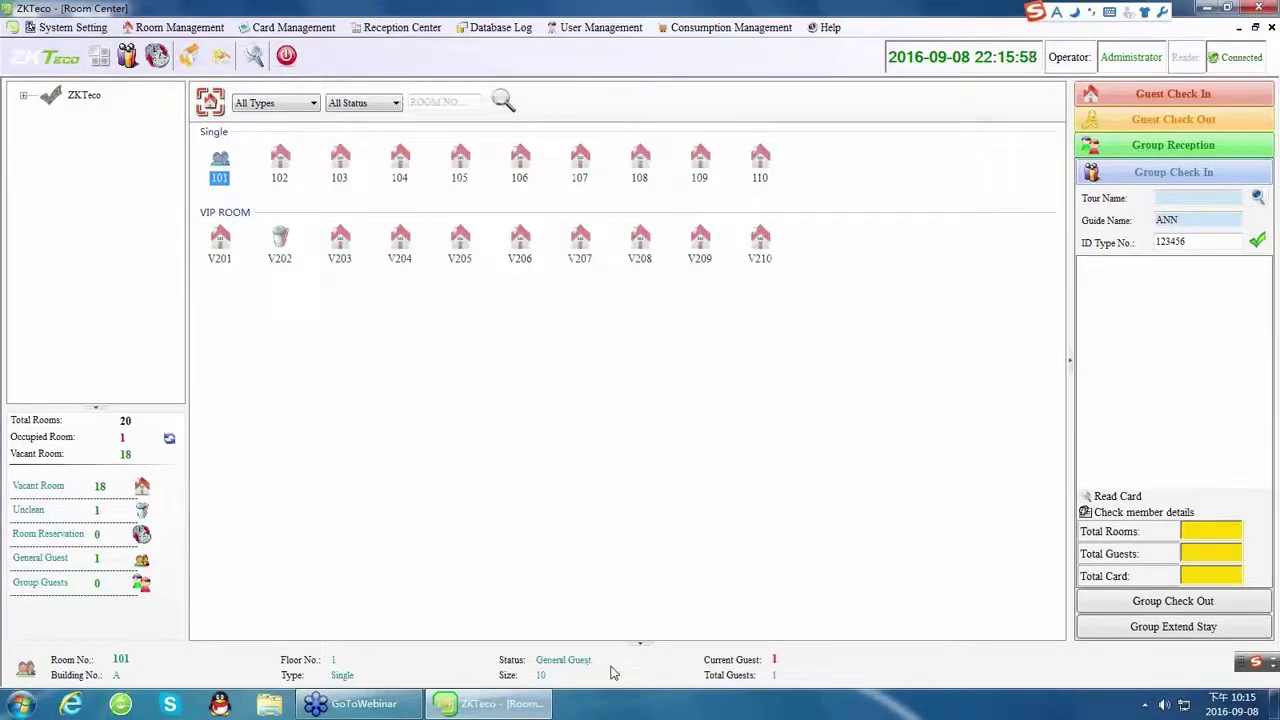
Open commodity purchasing and load room 101's guest from the card.
{"action": "left_click", "coordinate": [829, 28]}
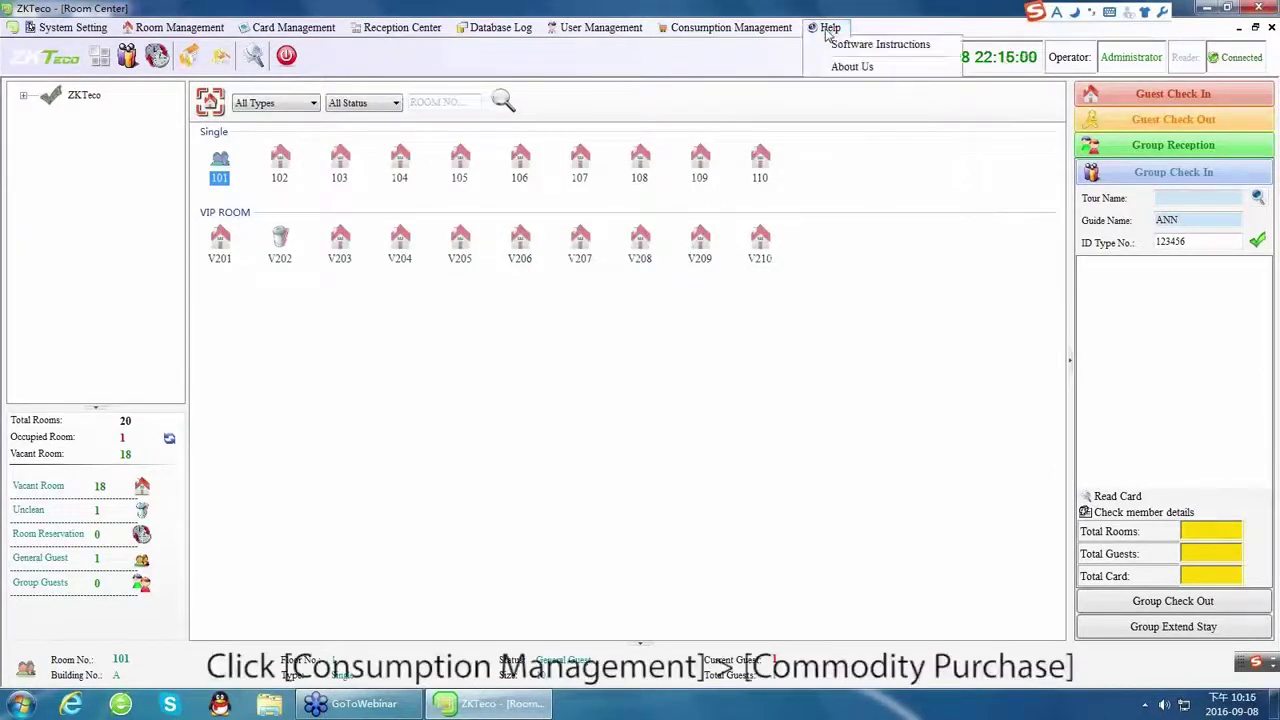
{"action": "left_click", "coordinate": [727, 43]}
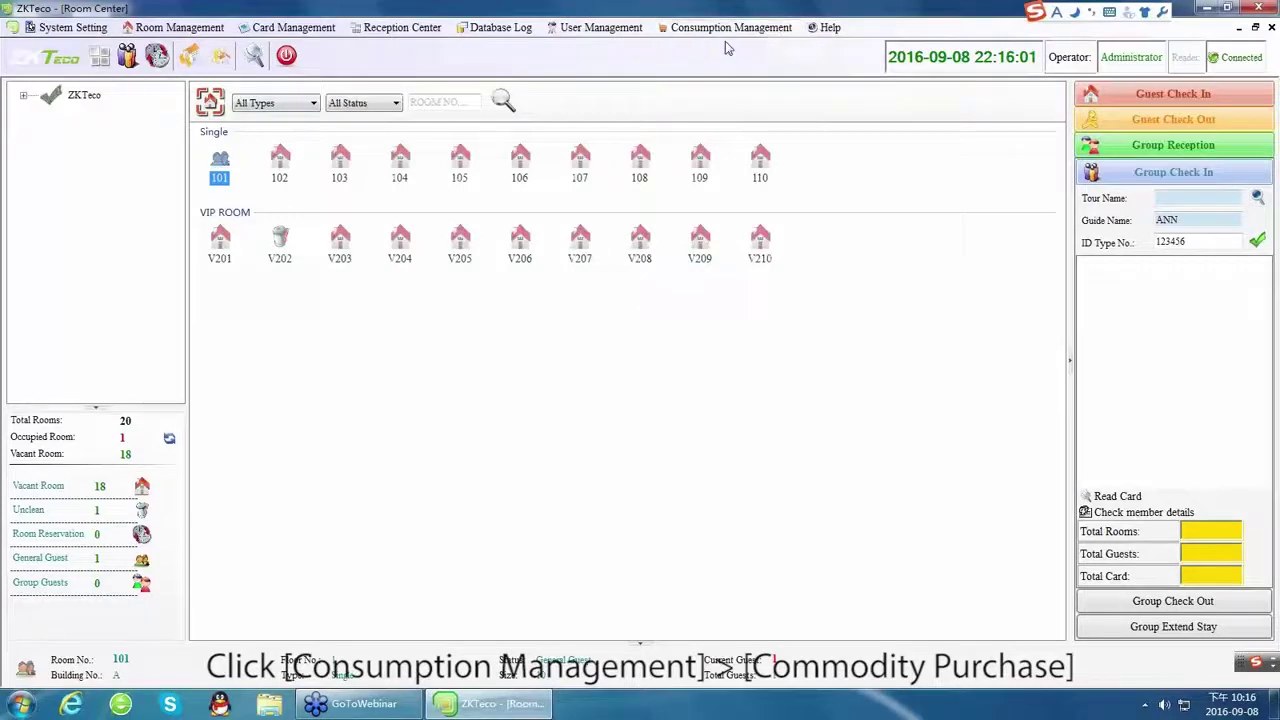
{"action": "left_click", "coordinate": [937, 175]}
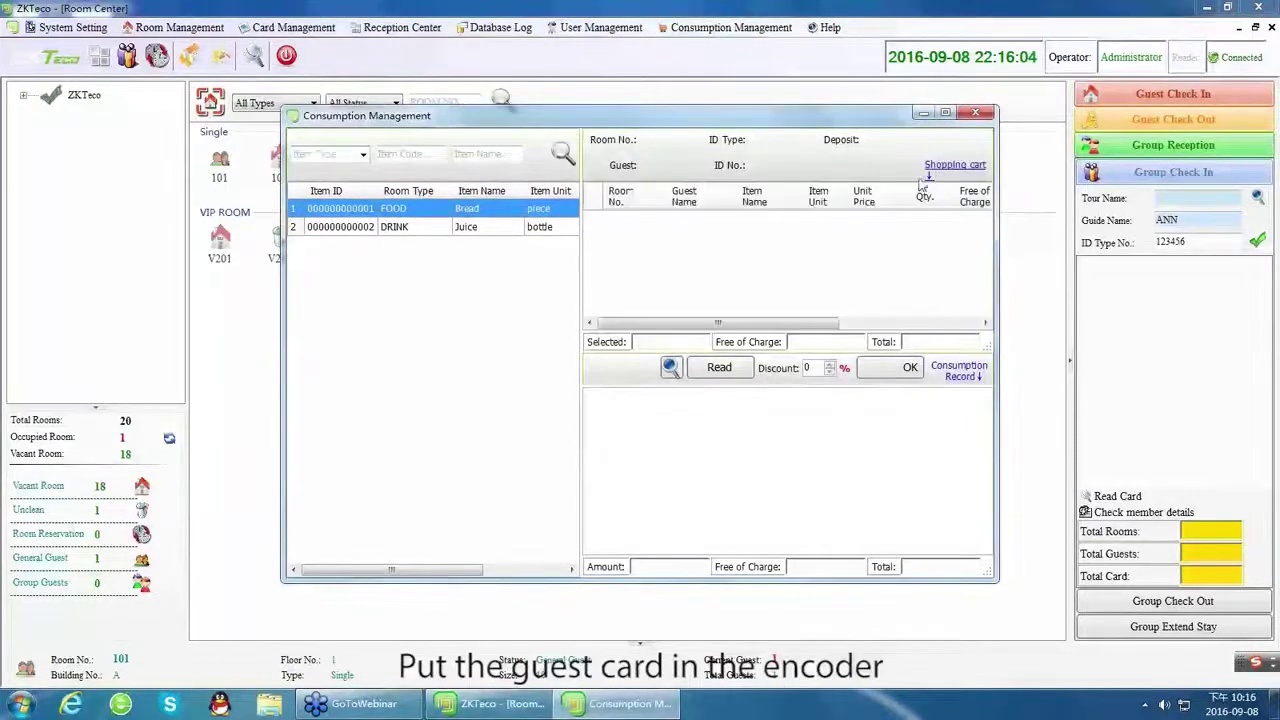
{"action": "left_click", "coordinate": [719, 367]}
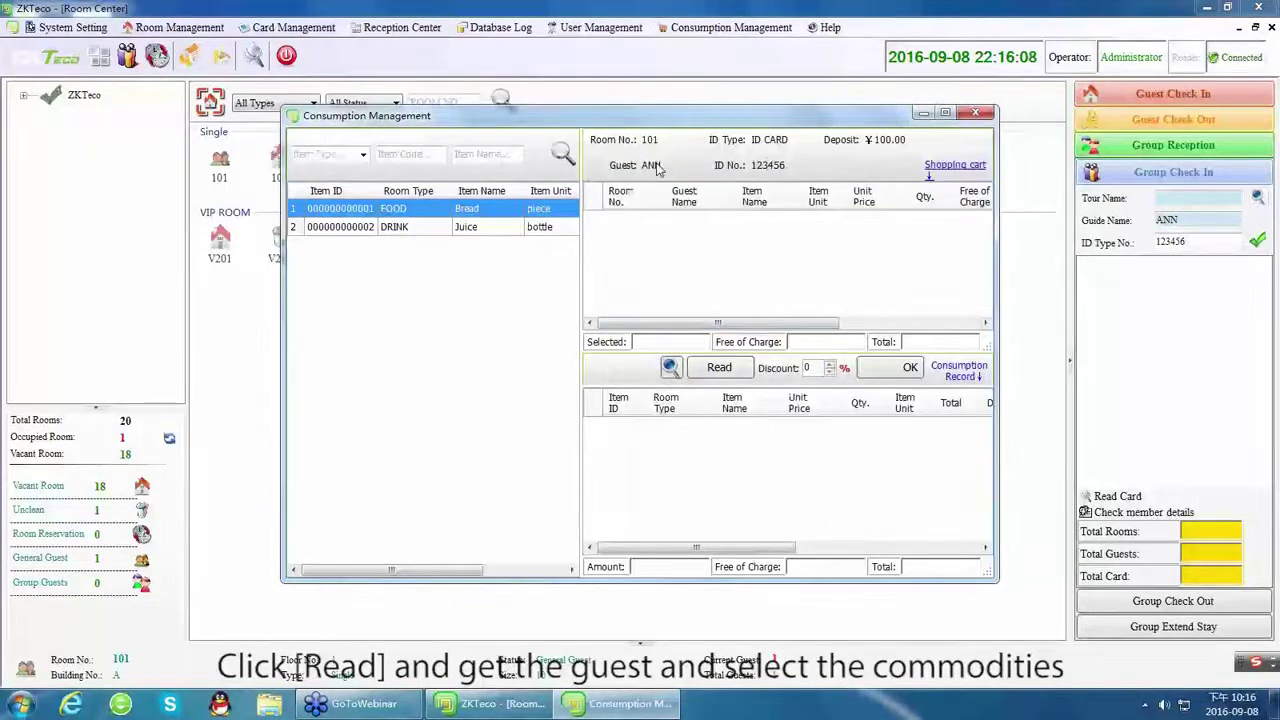
Add two Breads and two Juices (16.00) and settle them against the 100.00 deposit.
{"action": "double_click", "coordinate": [384, 210]}
{"action": "double_click", "coordinate": [392, 227]}
{"action": "left_click", "coordinate": [393, 212]}
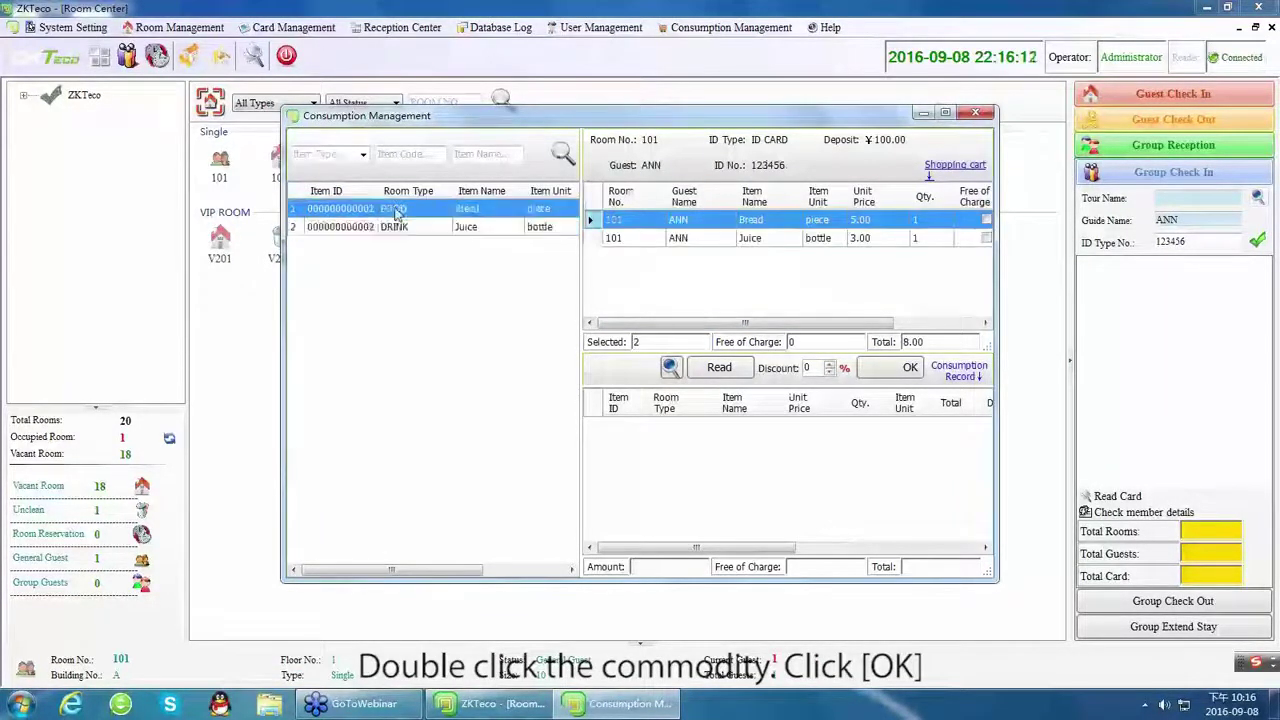
{"action": "double_click", "coordinate": [395, 210]}
{"action": "double_click", "coordinate": [396, 227]}
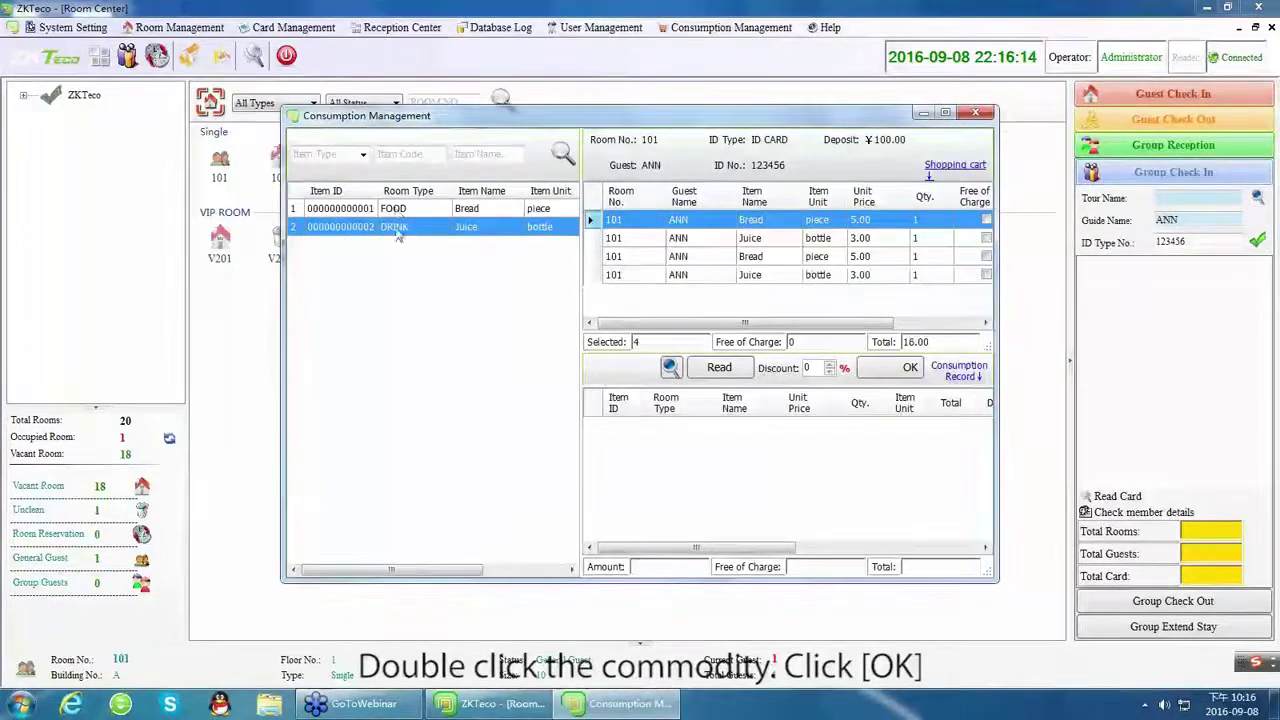
{"action": "left_click_drag", "start_coordinate": [660, 323], "coordinate": [697, 323]}
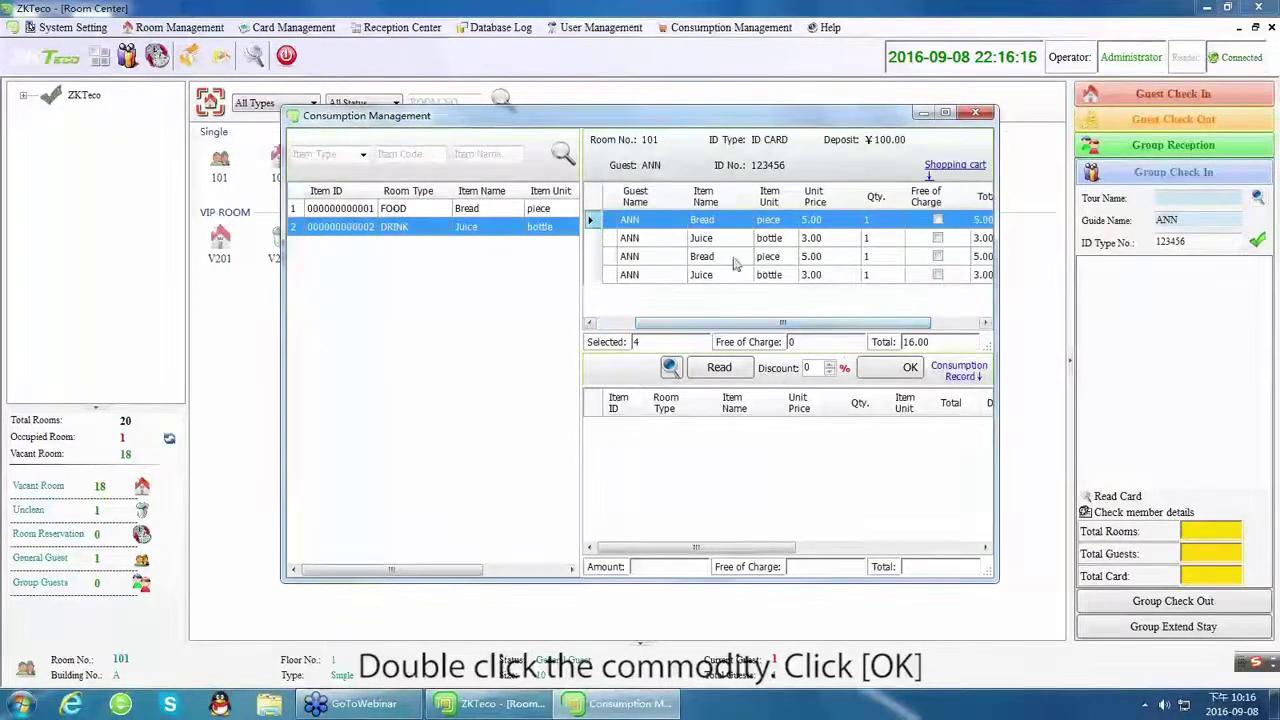
{"action": "left_click", "coordinate": [908, 369]}
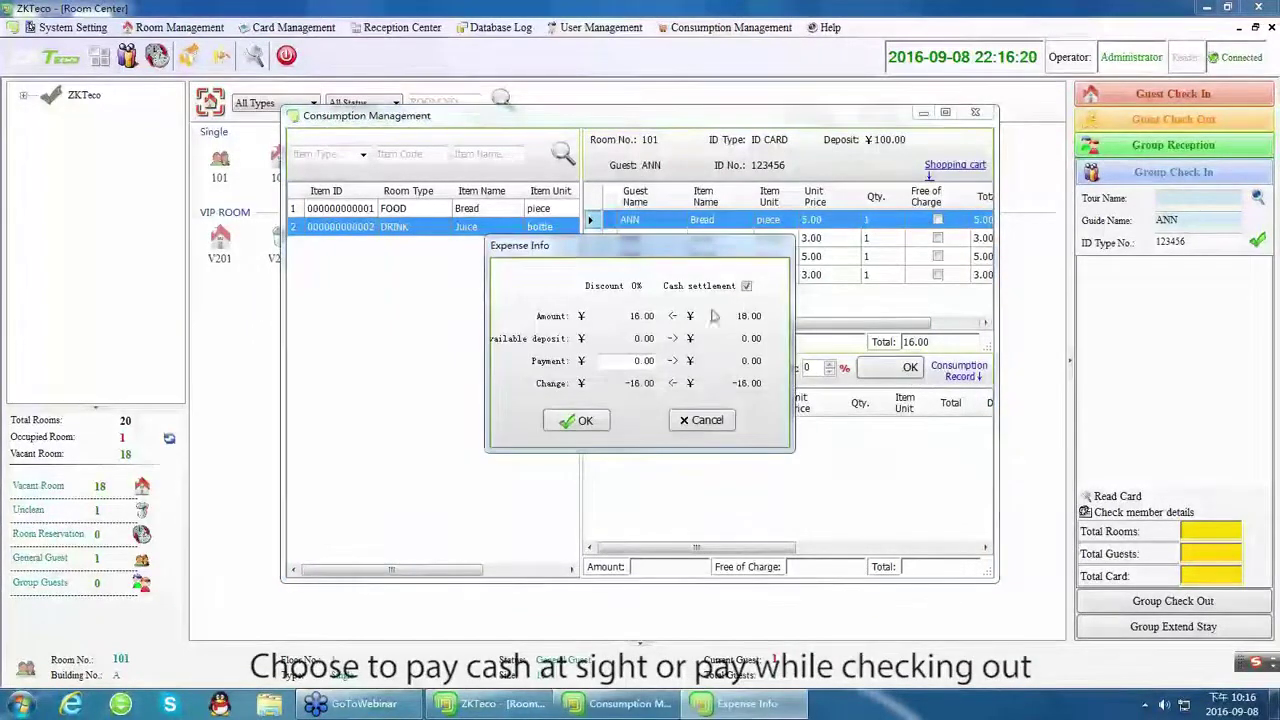
{"action": "left_click", "coordinate": [746, 287]}
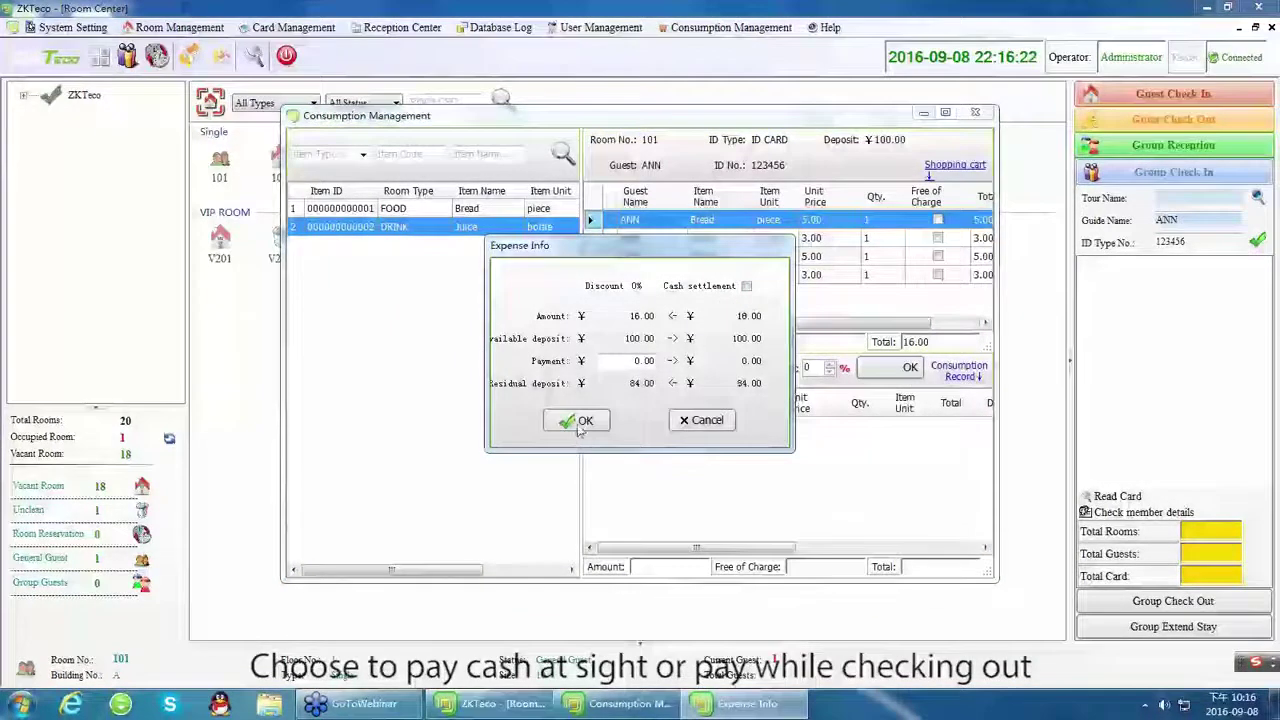
Settle room 101's purchases with a 16.00 cash payment.
{"action": "left_click", "coordinate": [747, 288]}
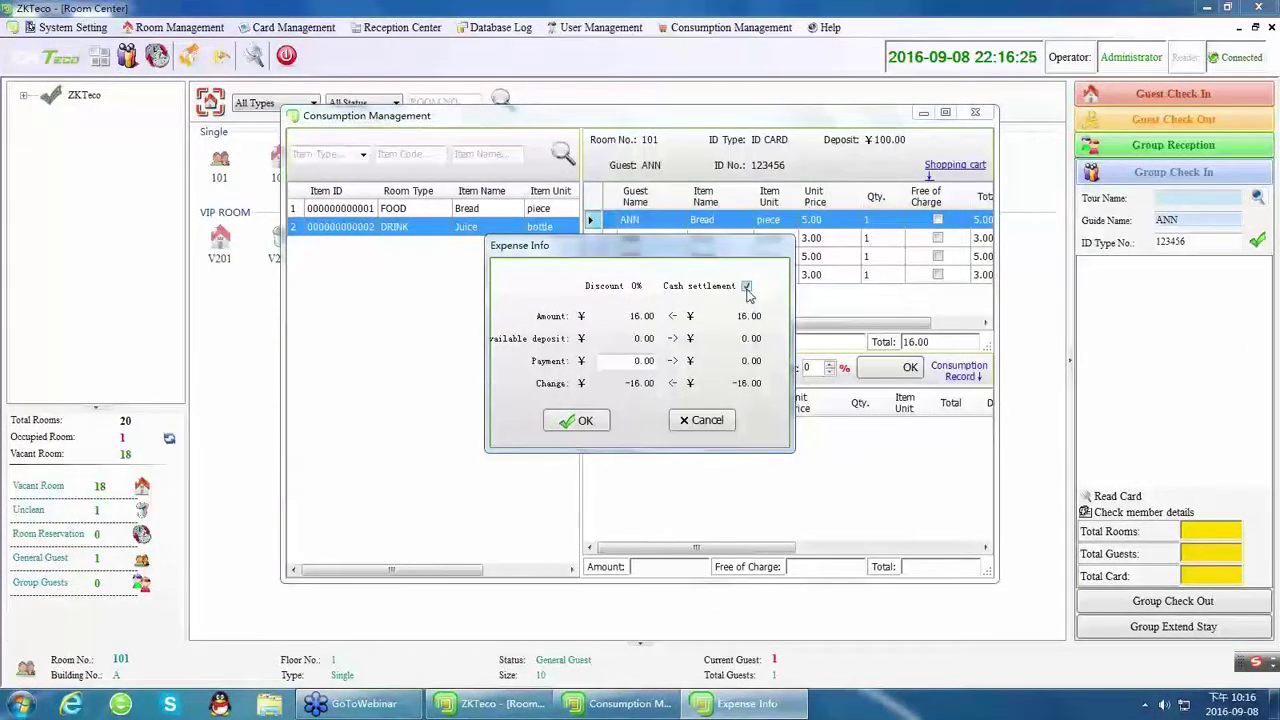
{"action": "left_click", "coordinate": [627, 362]}
{"action": "type", "text": "16"}
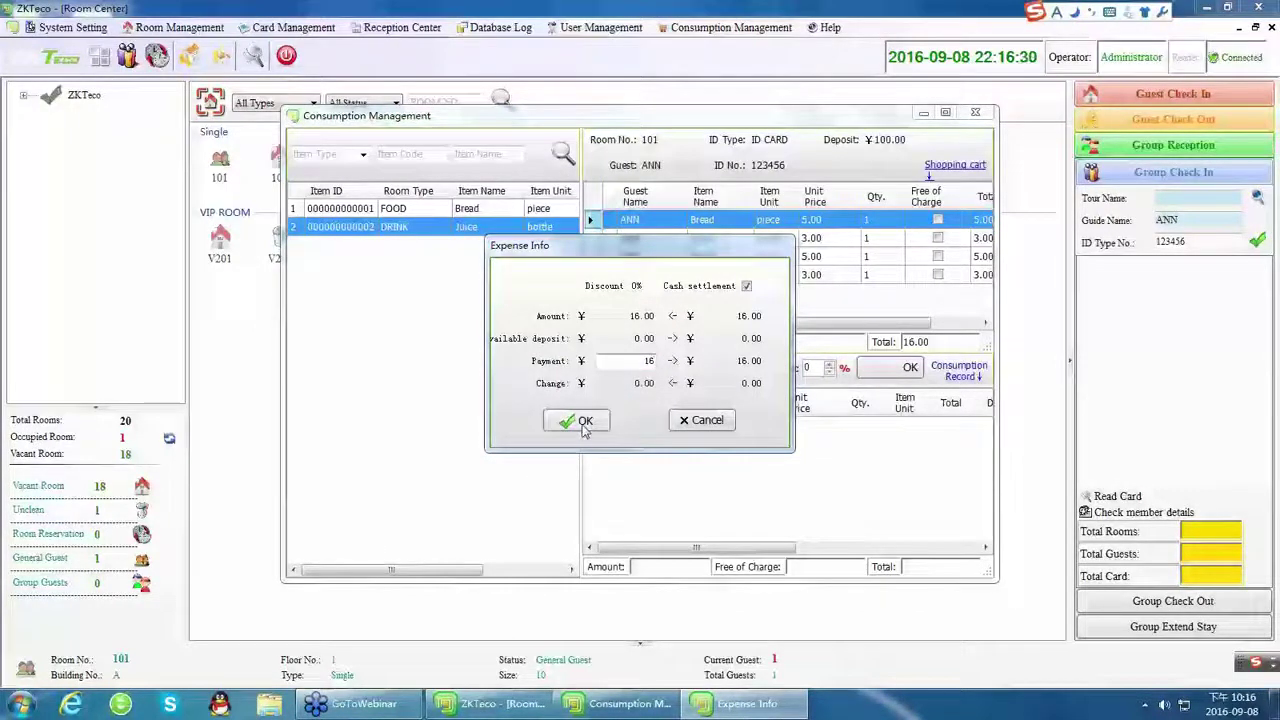
{"action": "left_click", "coordinate": [585, 422]}
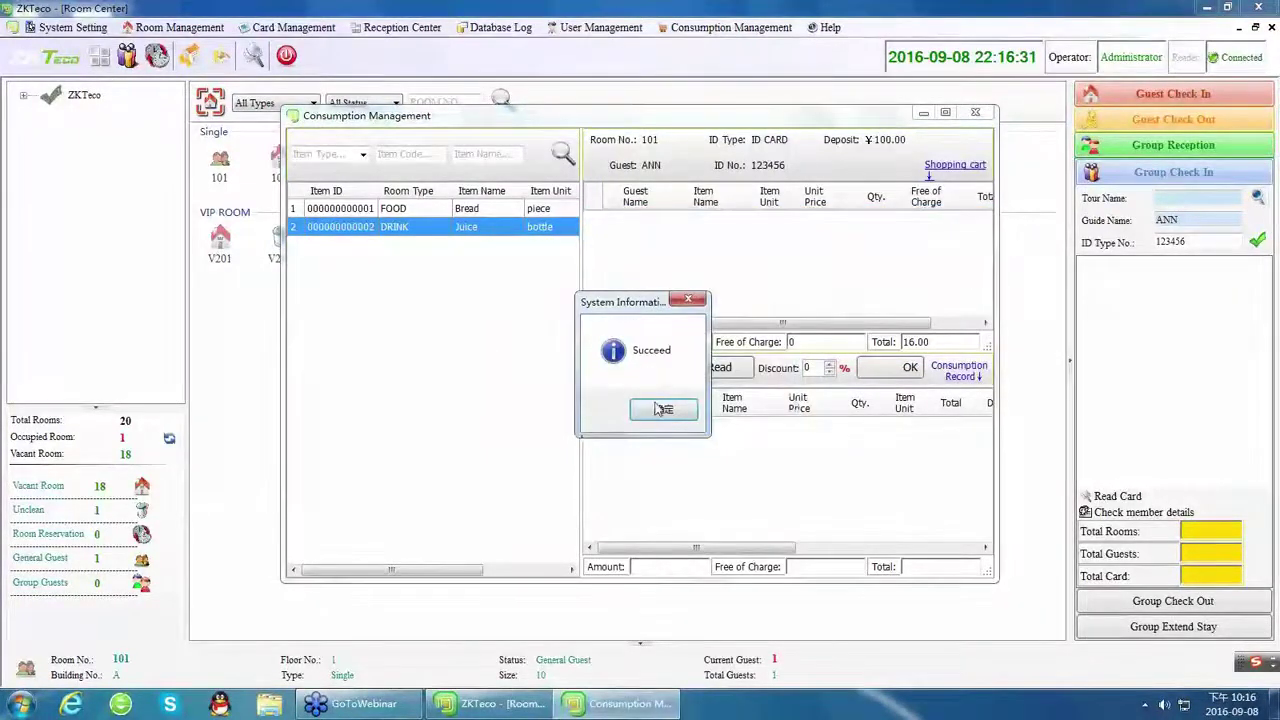
{"action": "left_click", "coordinate": [670, 417]}
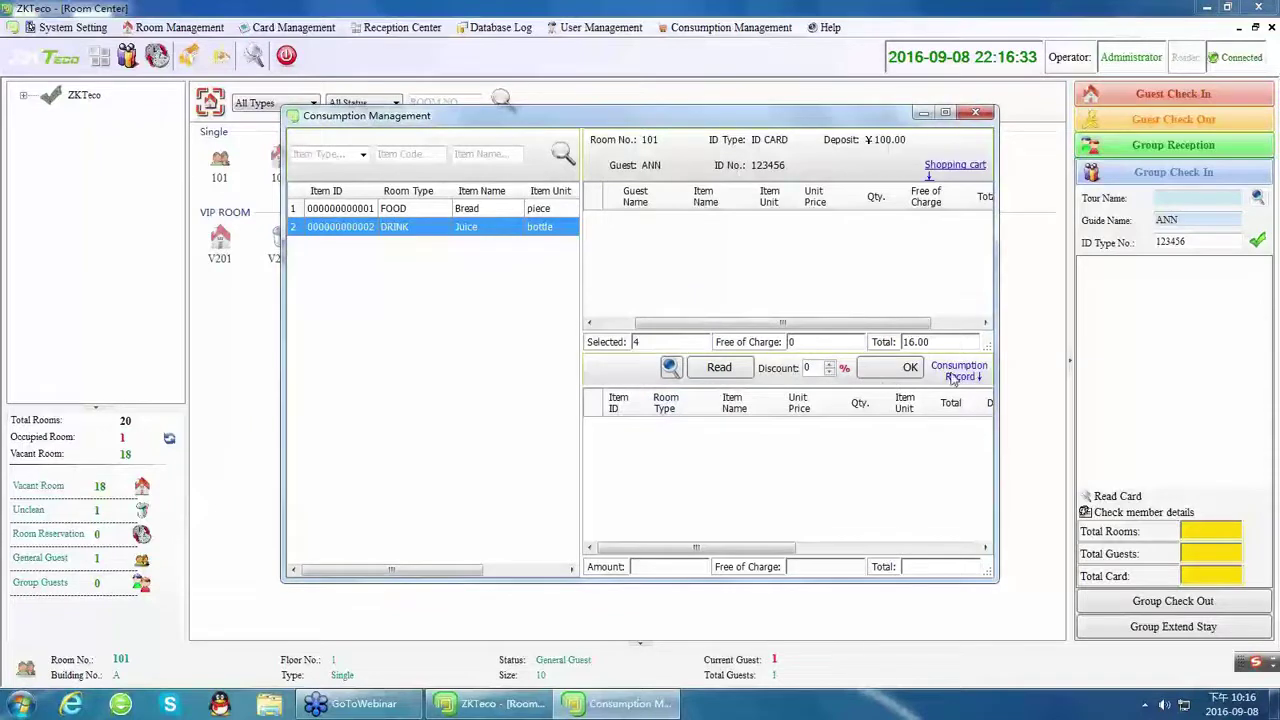
View room 101's consumption record, then close Consumption Management.
{"action": "left_click", "coordinate": [712, 371]}
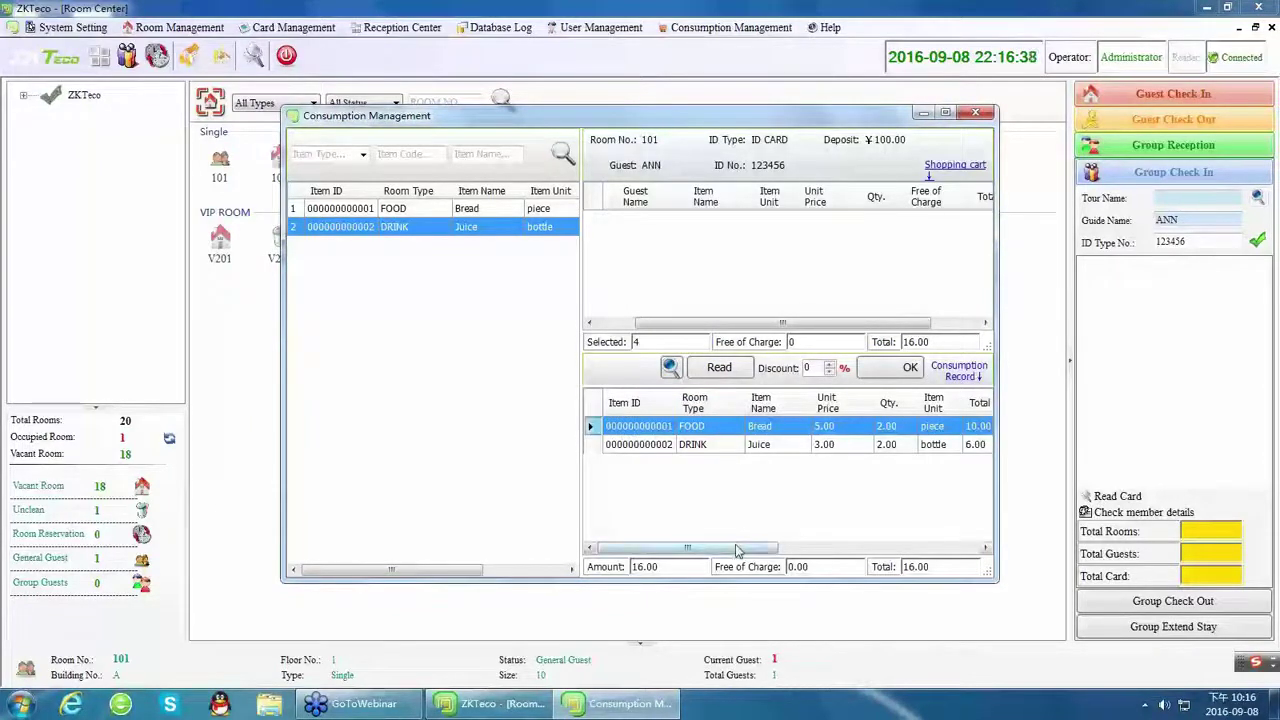
{"action": "left_click_drag", "start_coordinate": [737, 550], "coordinate": [837, 550]}
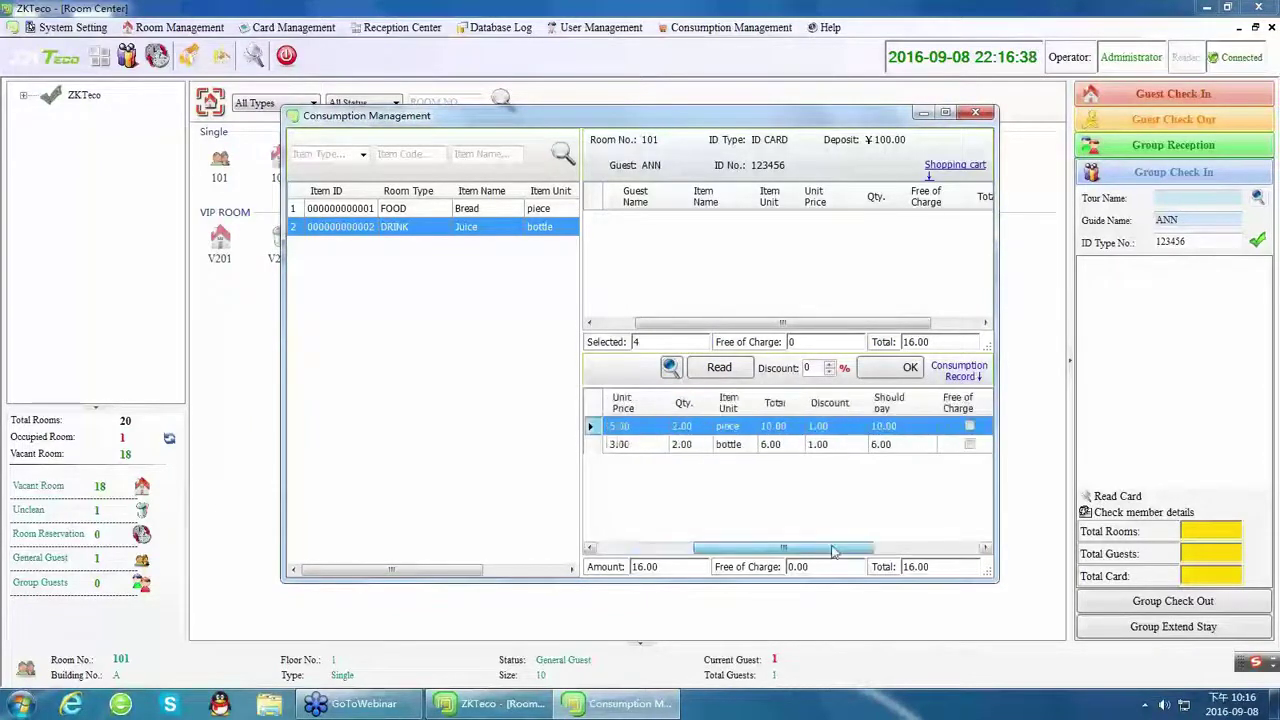
{"action": "left_click", "coordinate": [975, 116]}
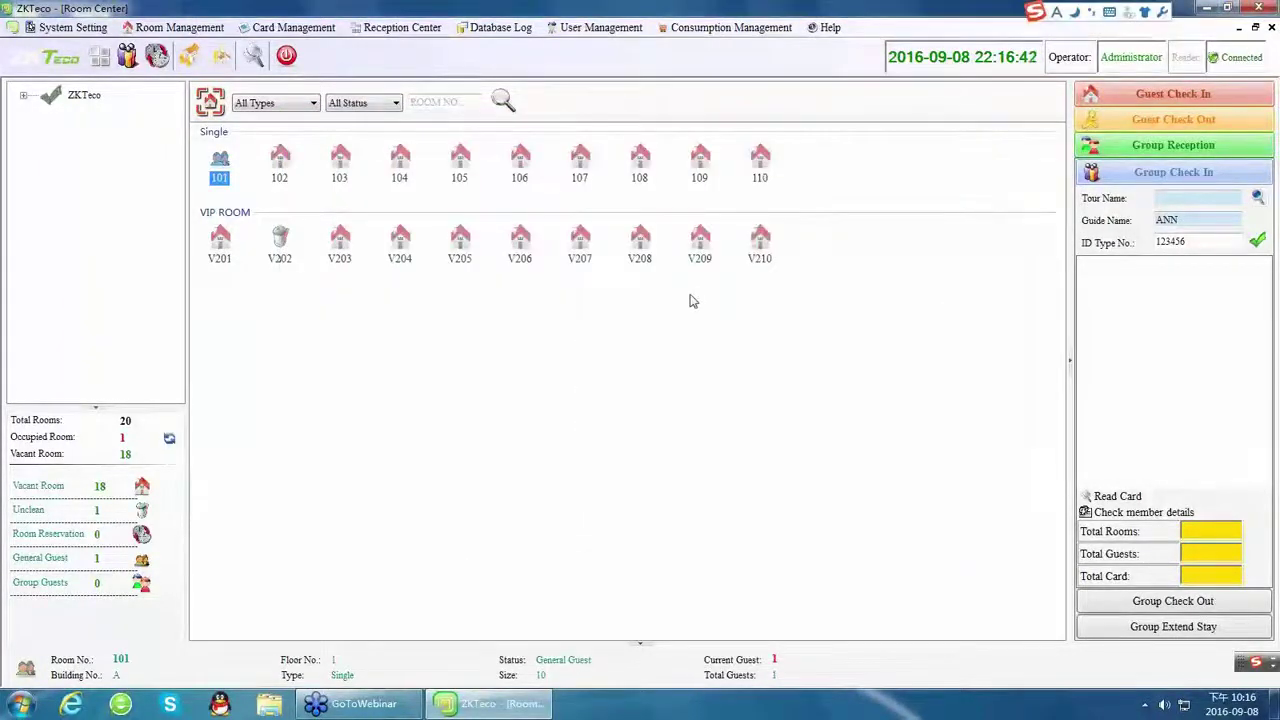
Turn on Clean Check in the Reception Center's Check Room view.
{"action": "left_click", "coordinate": [404, 28]}
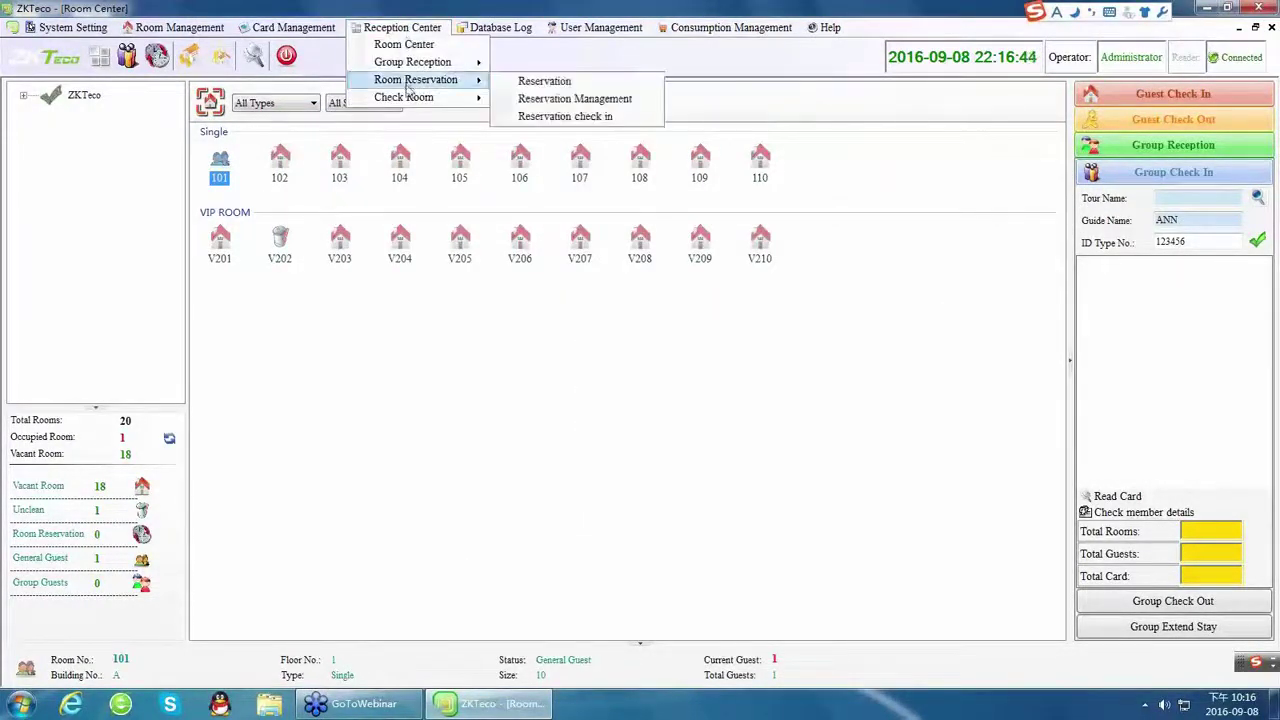
{"action": "mouse_move", "coordinate": [408, 99]}
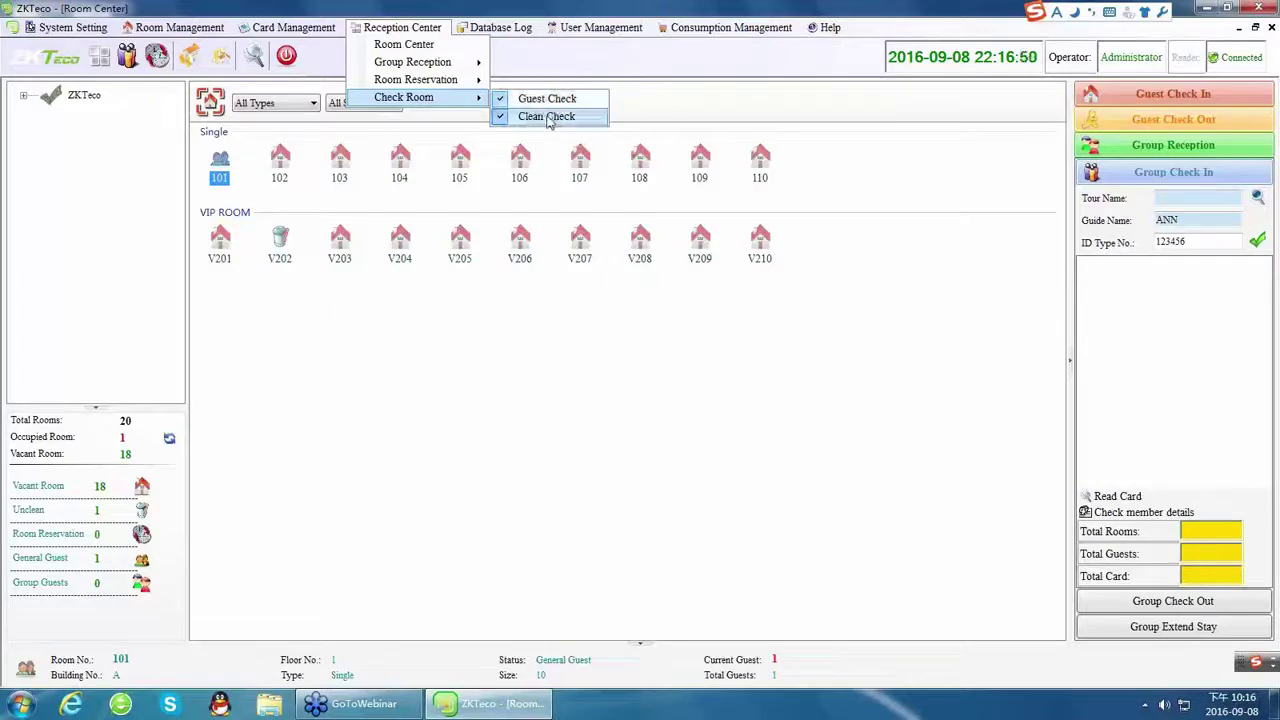
{"action": "left_click", "coordinate": [547, 117]}
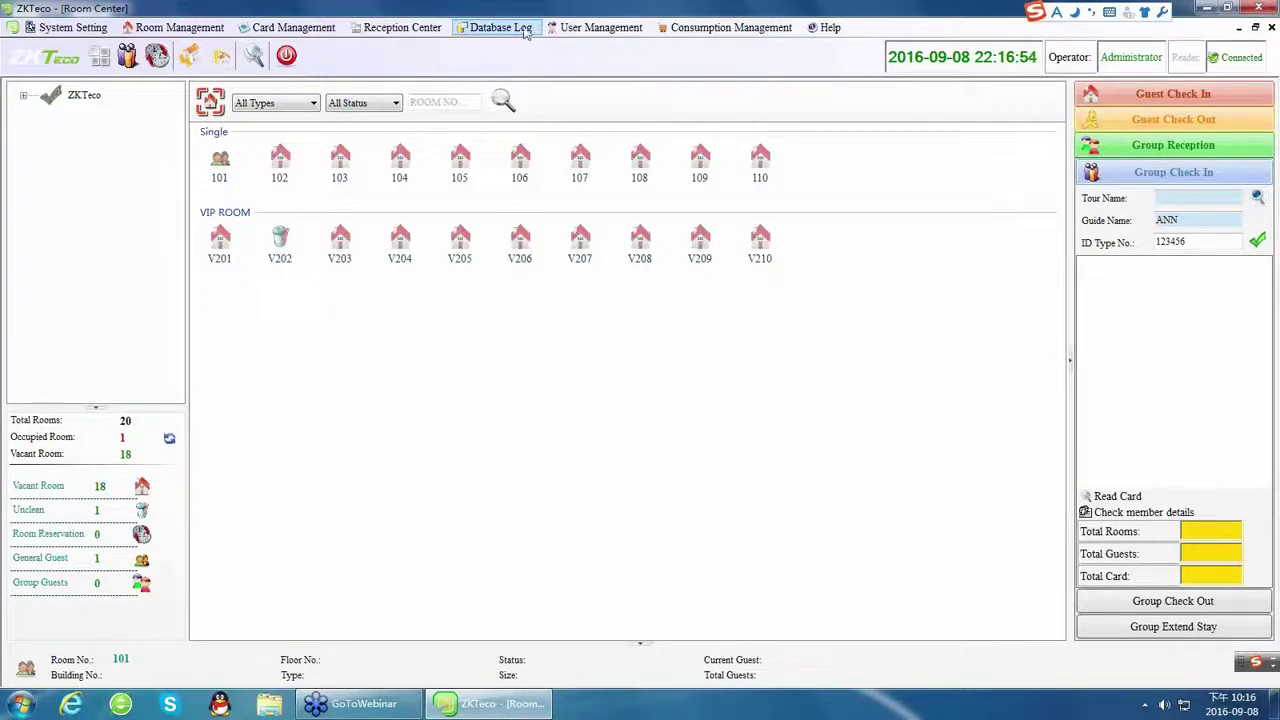
Search the Guest Details log to list all seven guest check-in records.
{"action": "left_click", "coordinate": [572, 29]}
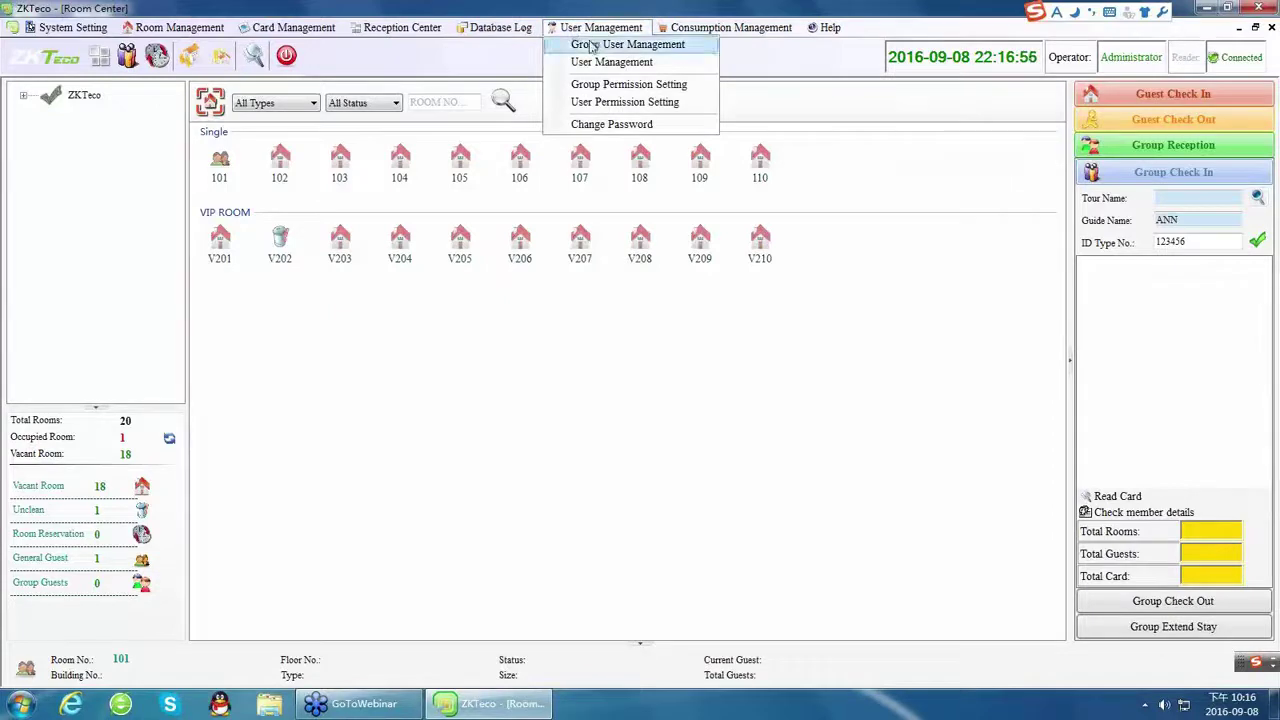
{"action": "left_click", "coordinate": [497, 27]}
{"action": "left_click", "coordinate": [509, 46]}
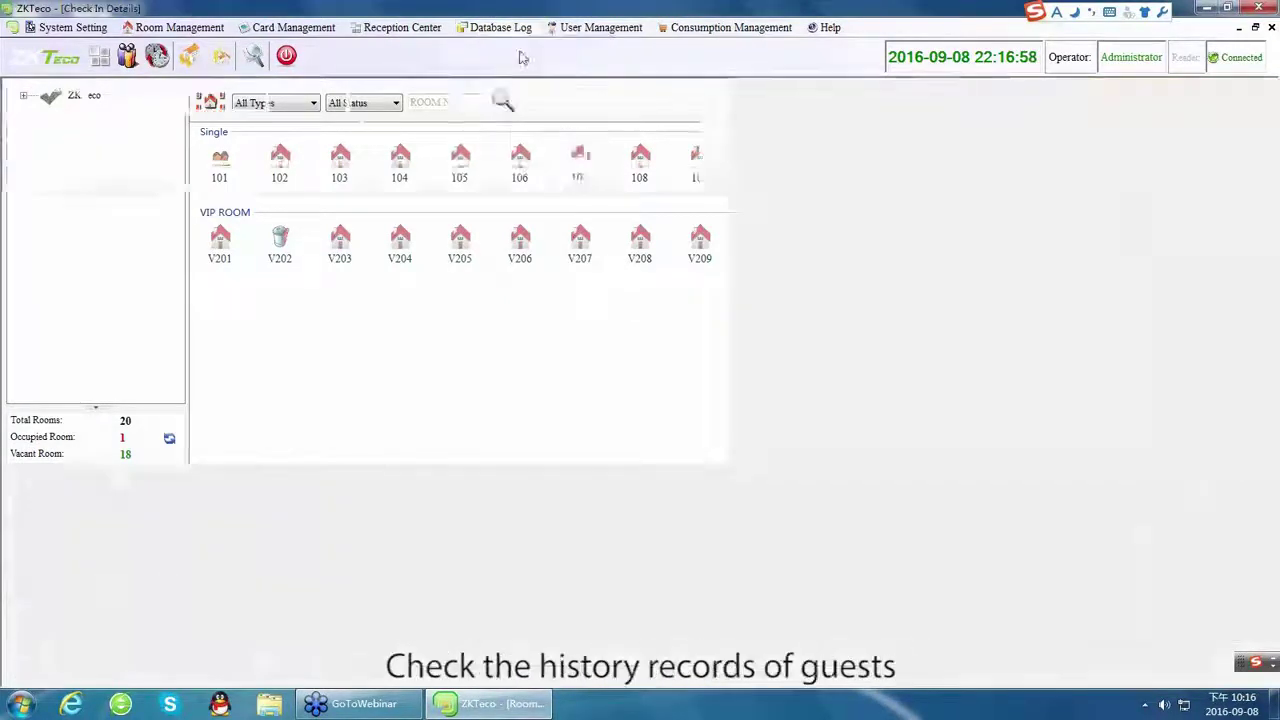
{"action": "left_click", "coordinate": [318, 102]}
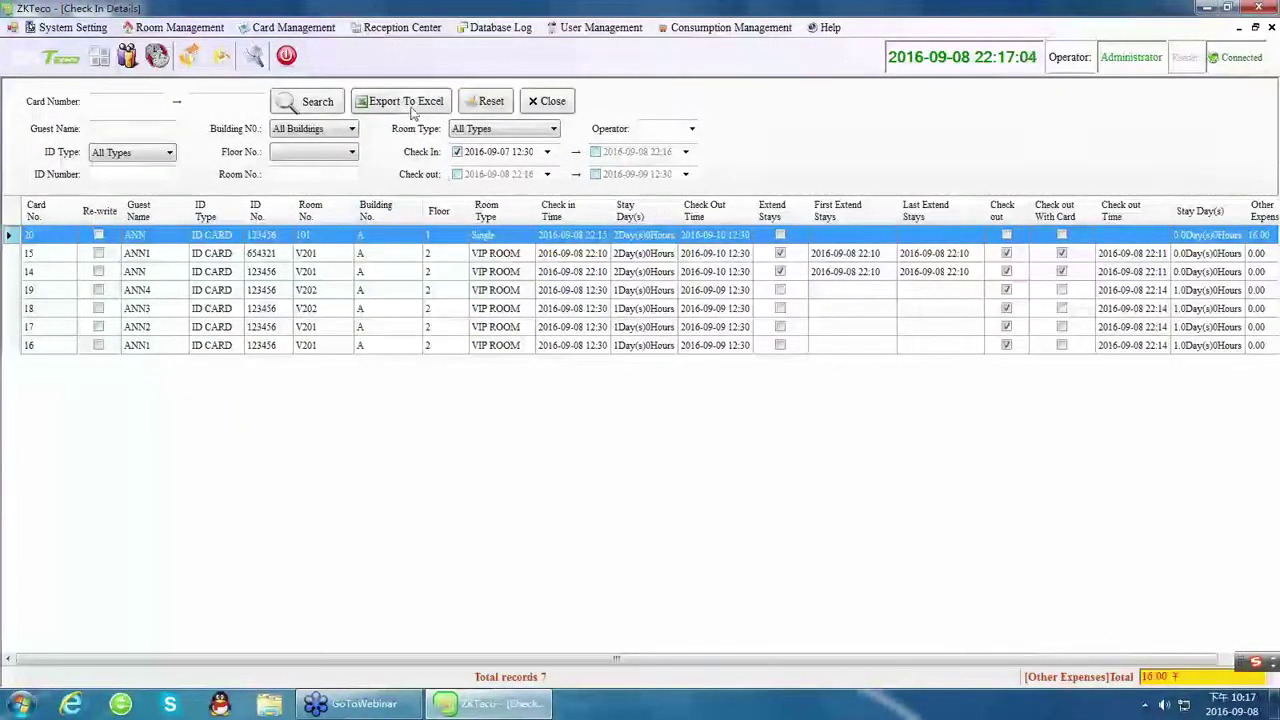
Search the Expenses Log and the Other Logs for room expense and consumption records.
{"action": "left_click", "coordinate": [497, 27]}
{"action": "left_click", "coordinate": [510, 62]}
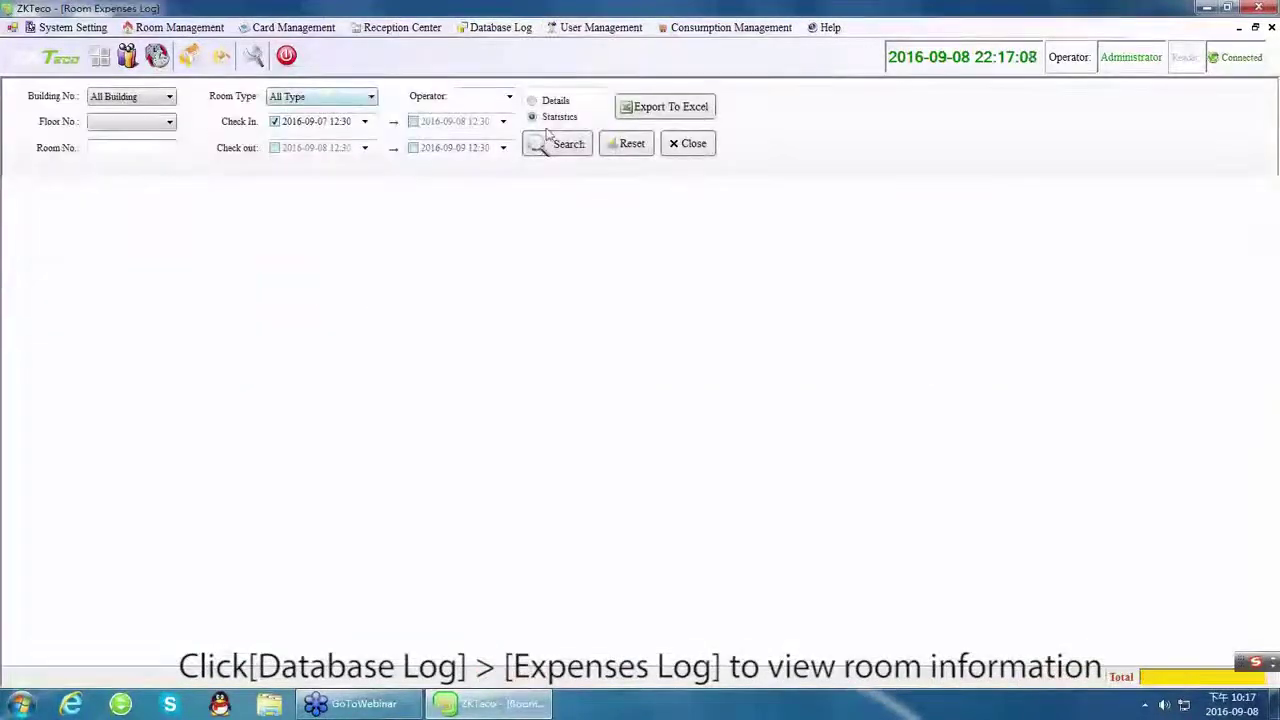
{"action": "left_click", "coordinate": [562, 145]}
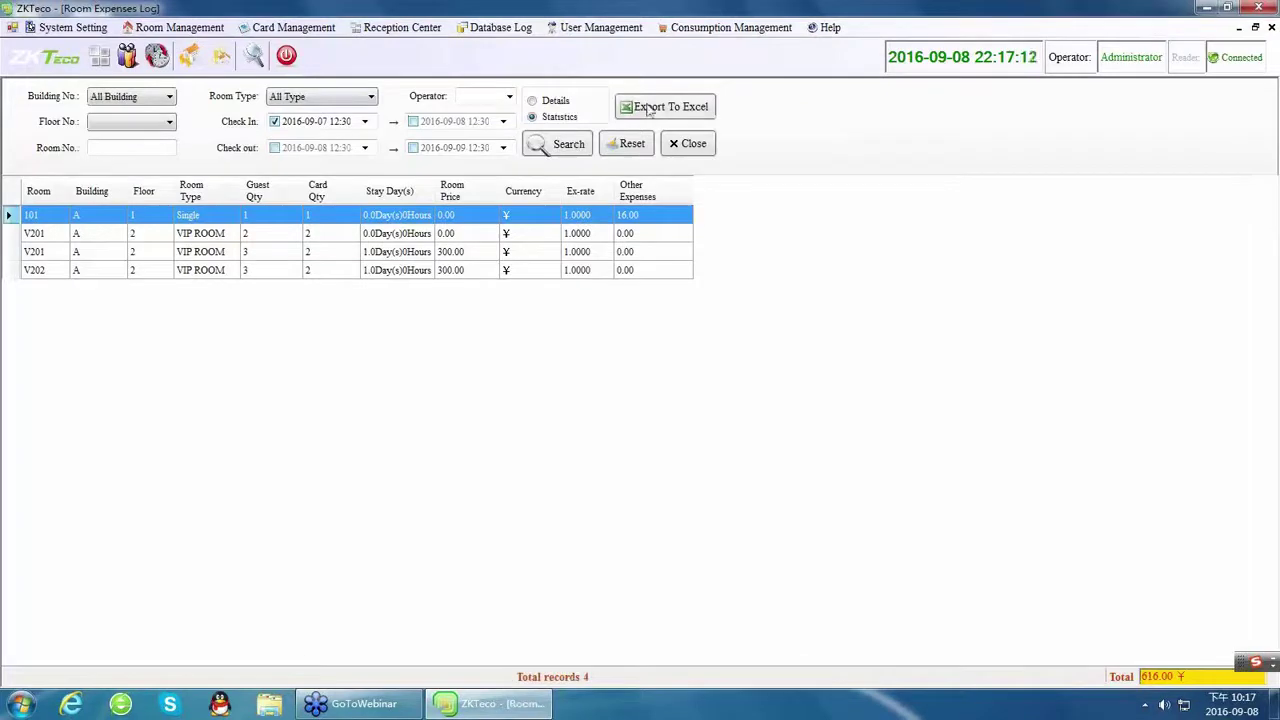
{"action": "left_click", "coordinate": [500, 27]}
{"action": "left_click", "coordinate": [512, 80]}
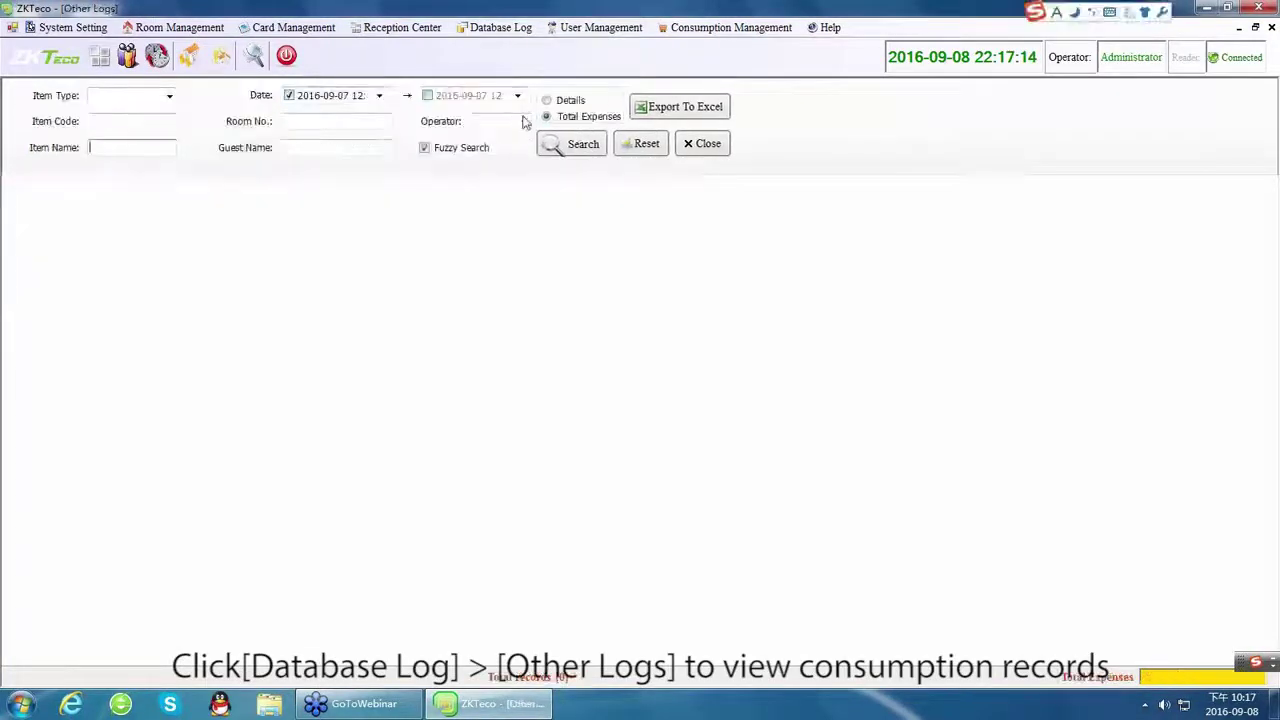
{"action": "left_click", "coordinate": [575, 147]}
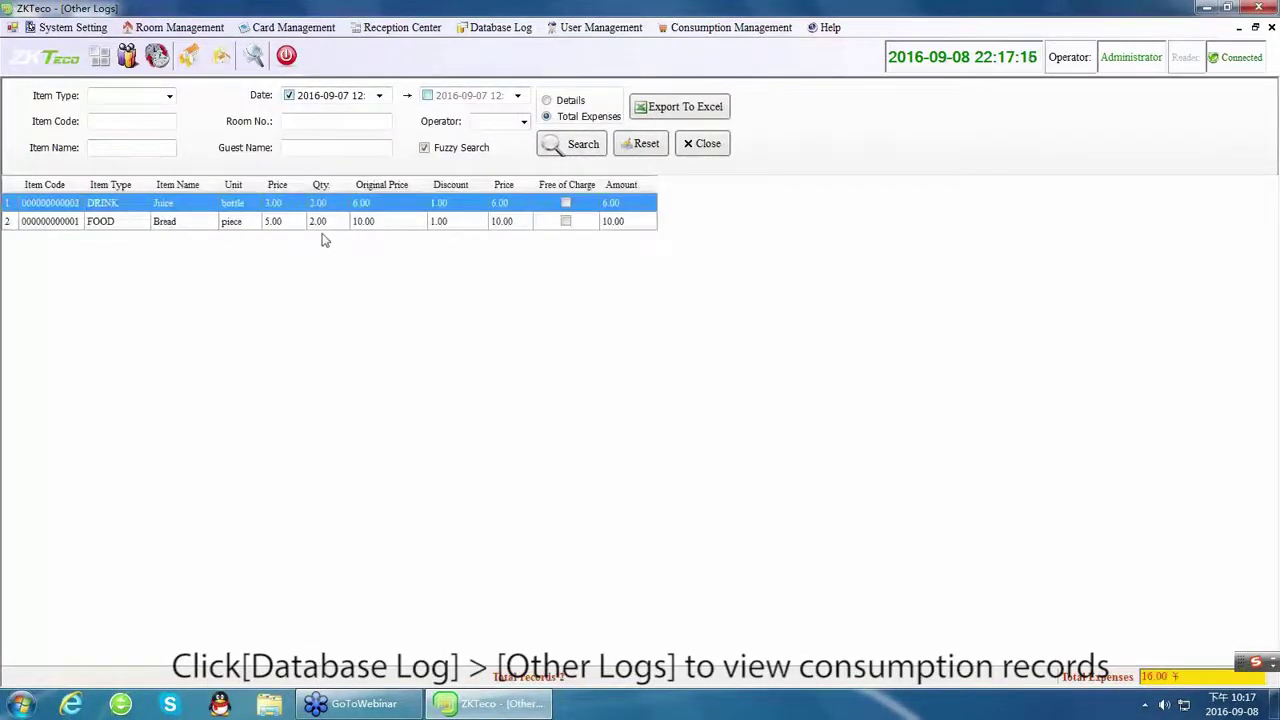
Search the Card Setting and Group Card Setting logs, then show the Lock Open Log.
{"action": "left_click", "coordinate": [500, 27]}
{"action": "left_click", "coordinate": [505, 102]}
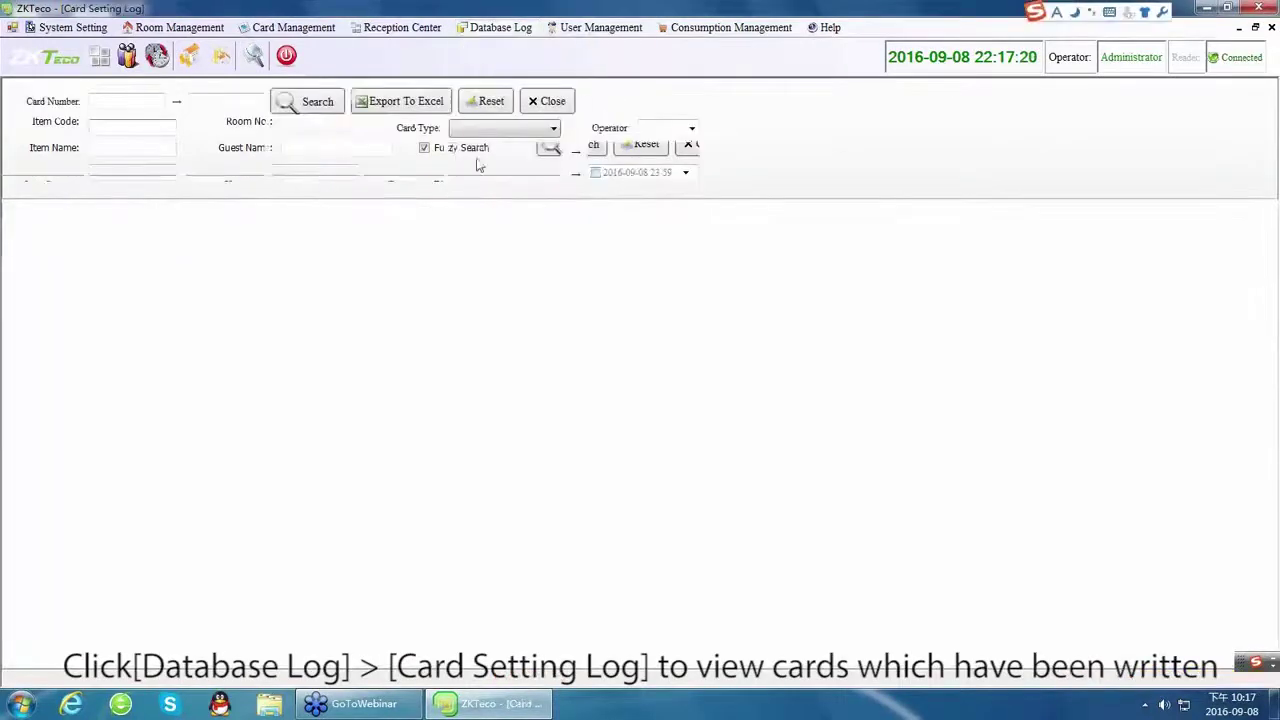
{"action": "left_click", "coordinate": [292, 103]}
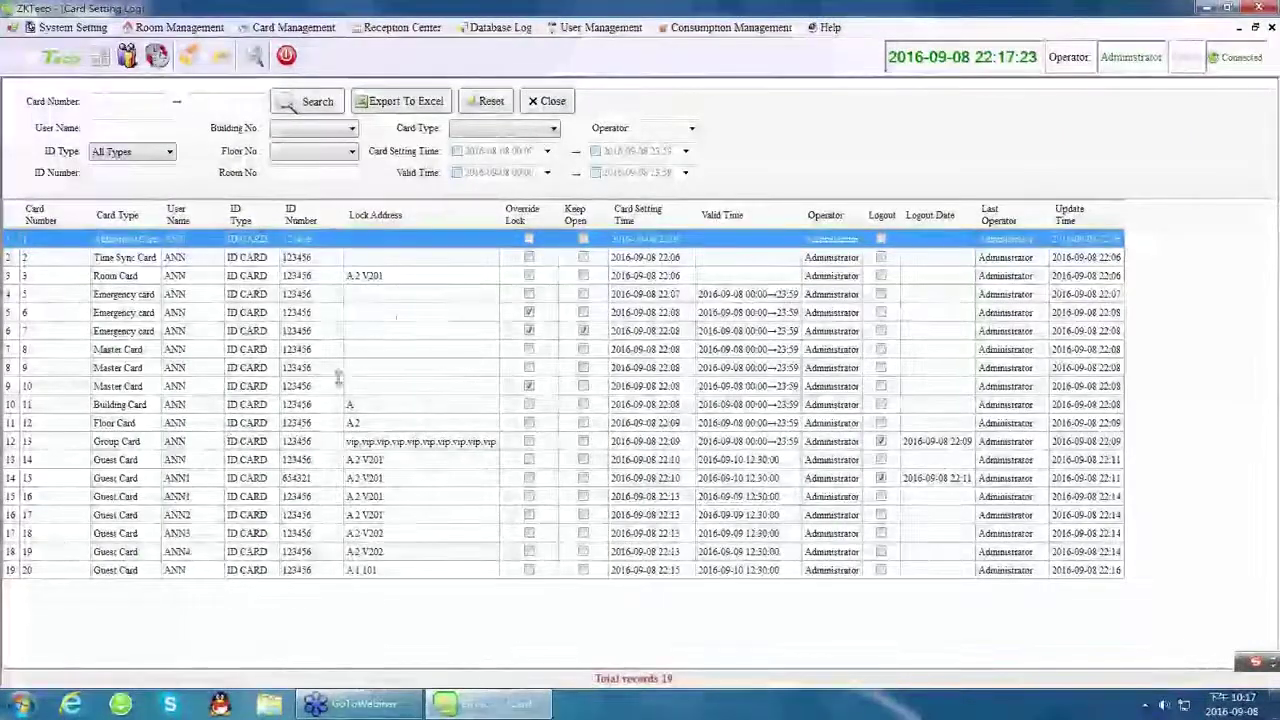
{"action": "left_click", "coordinate": [495, 27]}
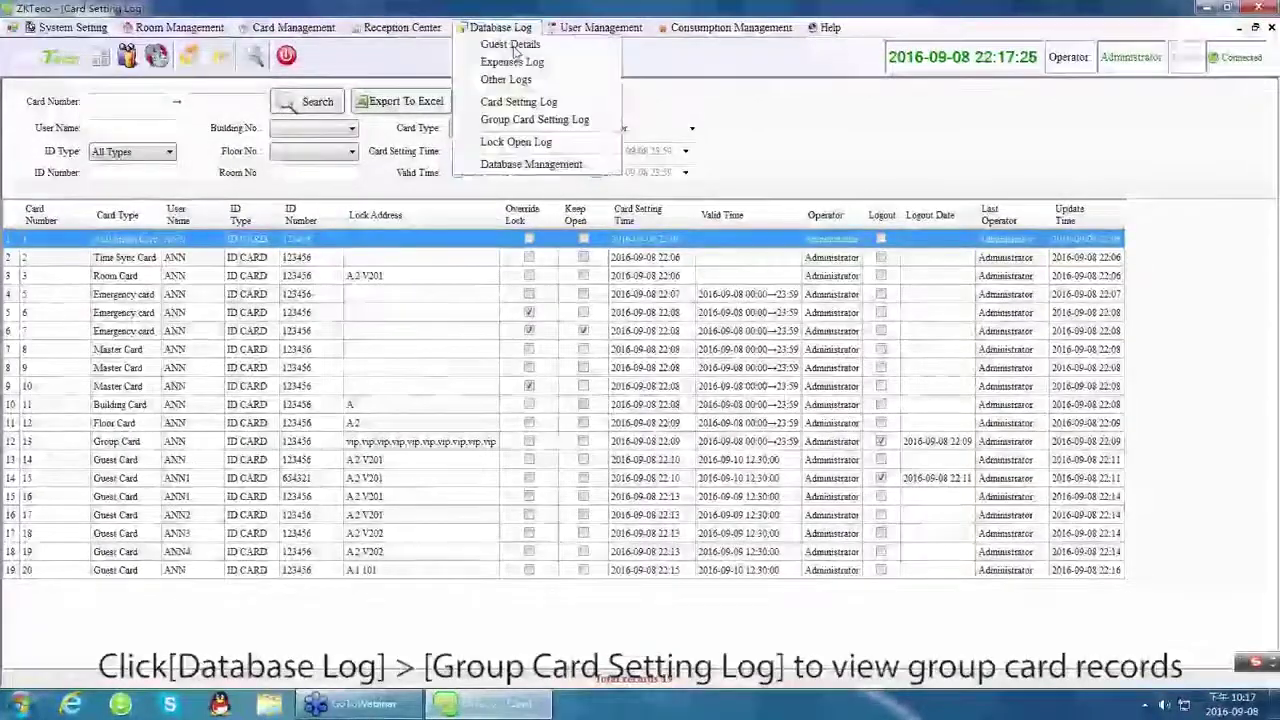
{"action": "left_click", "coordinate": [541, 118]}
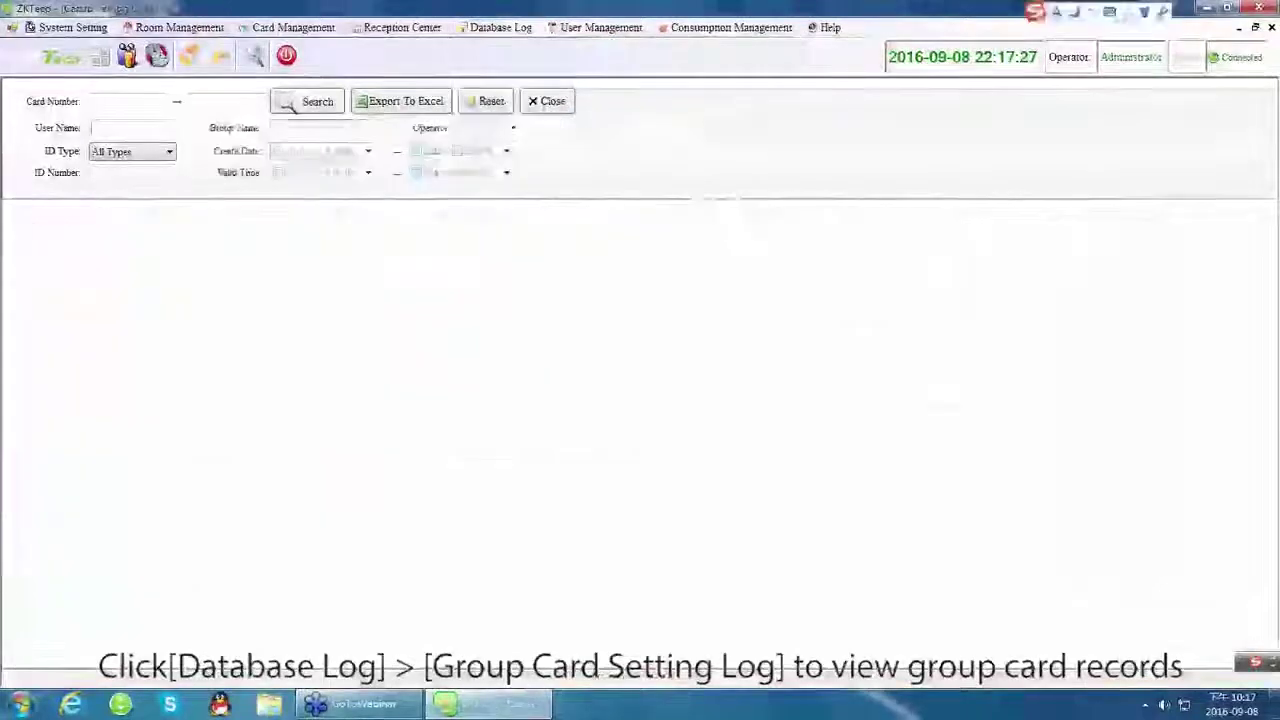
{"action": "left_click", "coordinate": [303, 101]}
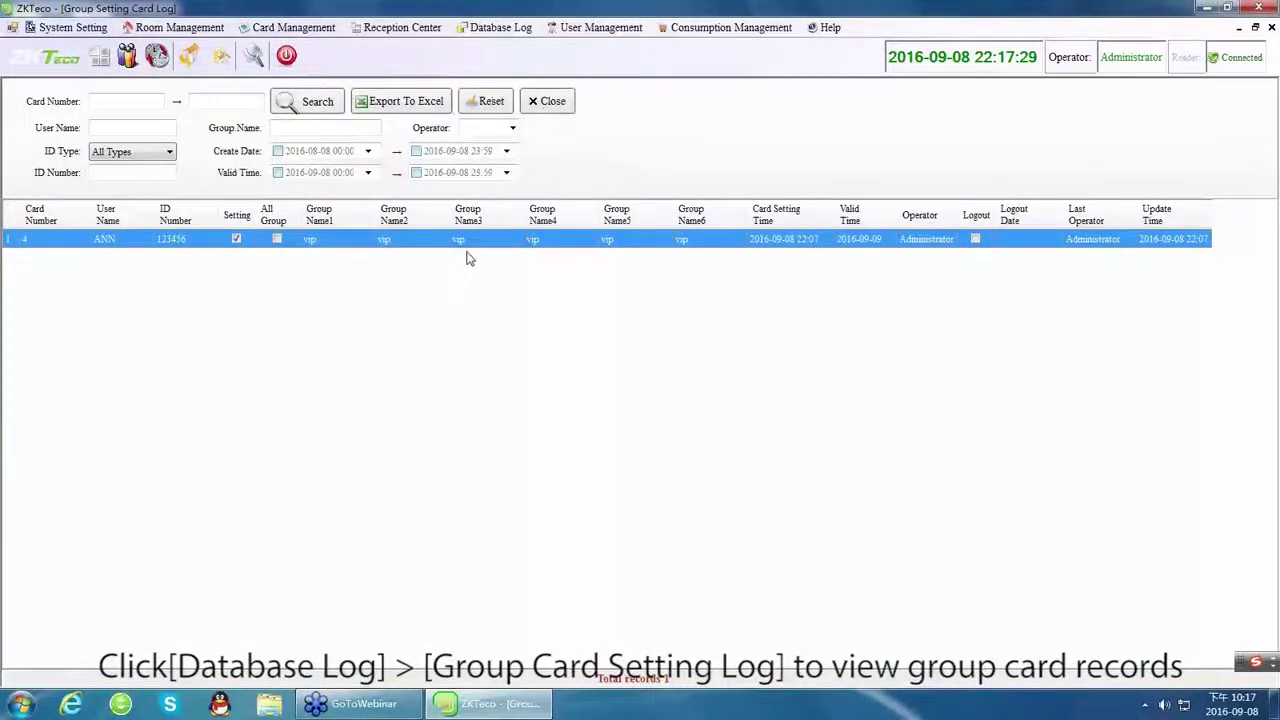
{"action": "left_click", "coordinate": [492, 27]}
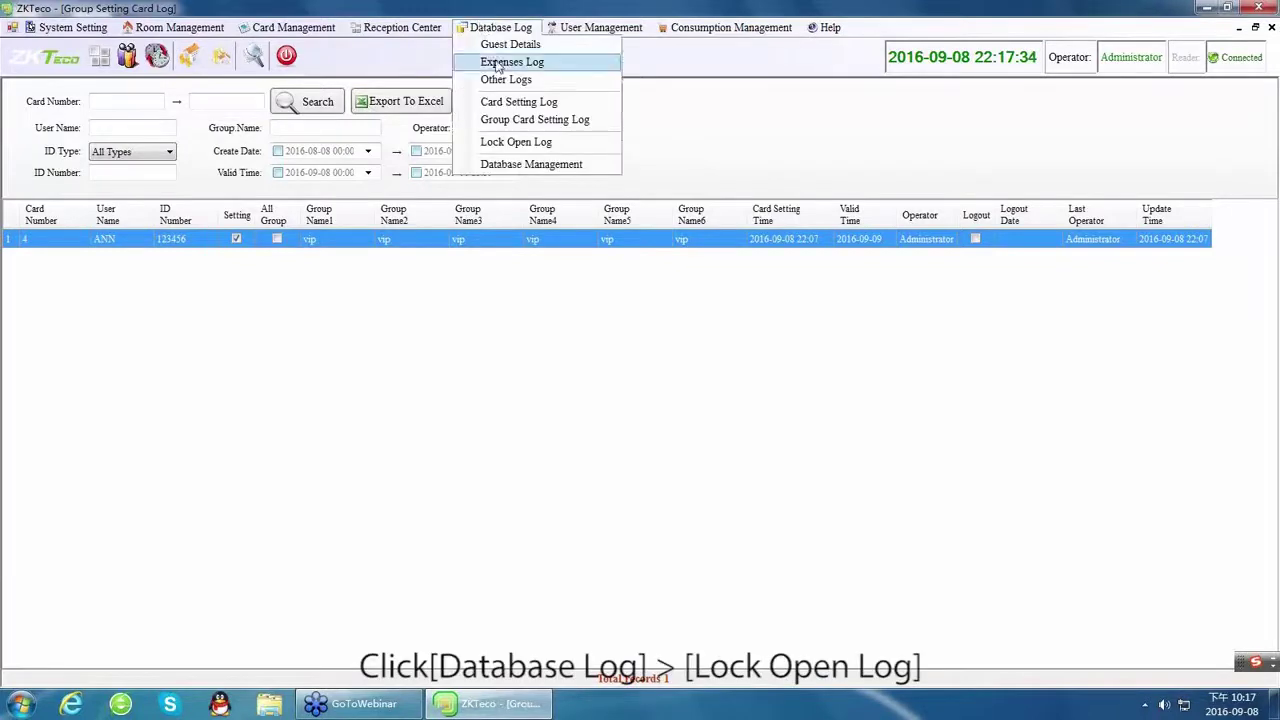
{"action": "left_click", "coordinate": [512, 143]}
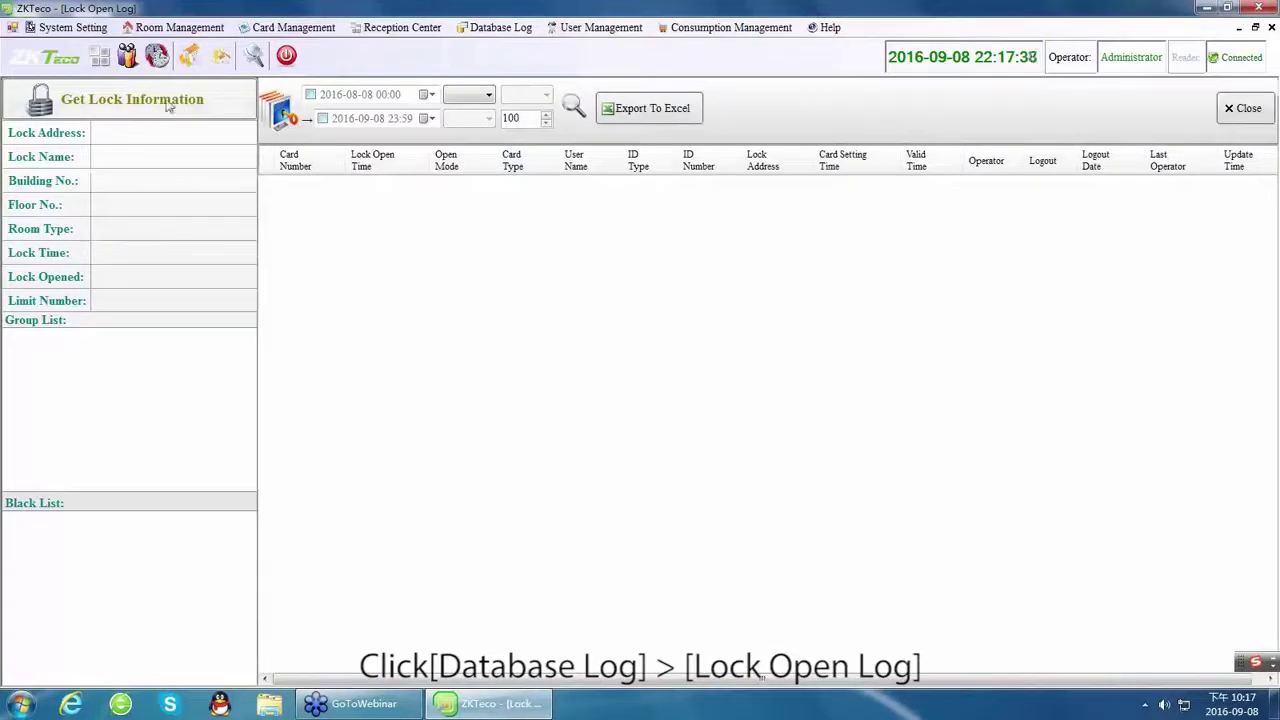
In Setup Card, choose Record Card type with user ANN and enter the guest's ID number.
{"action": "left_click", "coordinate": [285, 27]}
{"action": "left_click", "coordinate": [304, 47]}
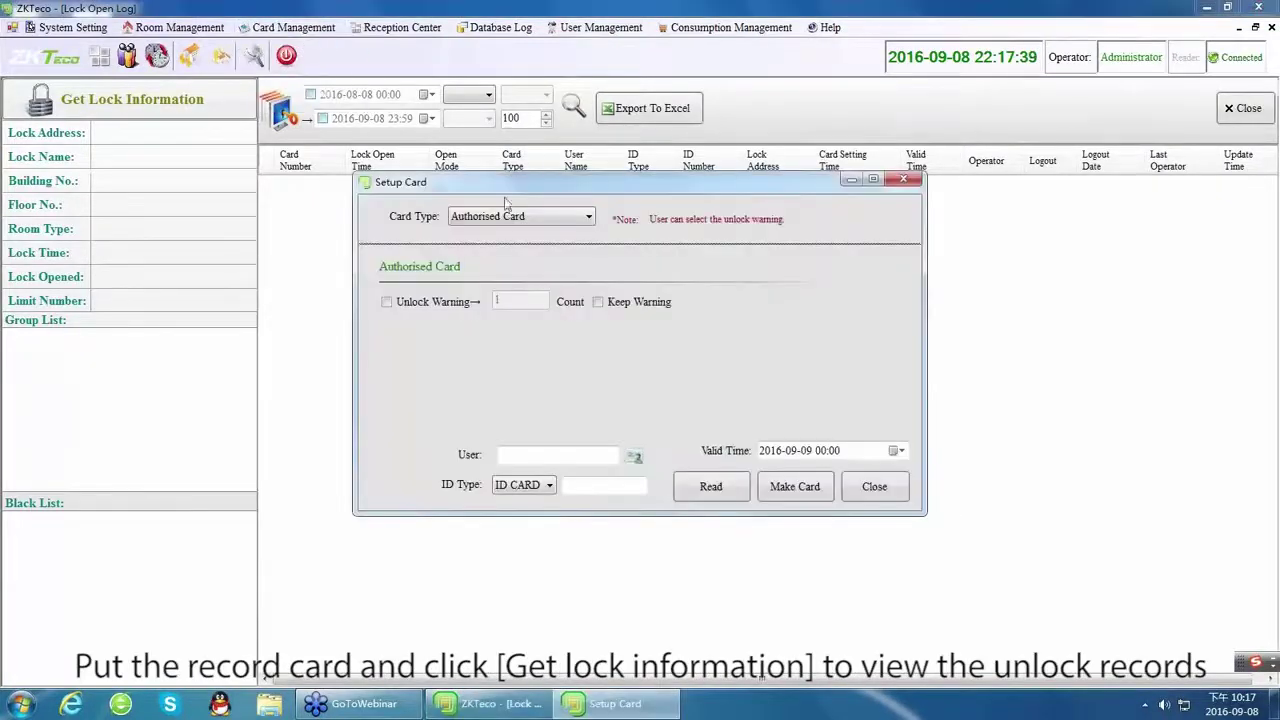
{"action": "left_click", "coordinate": [520, 216]}
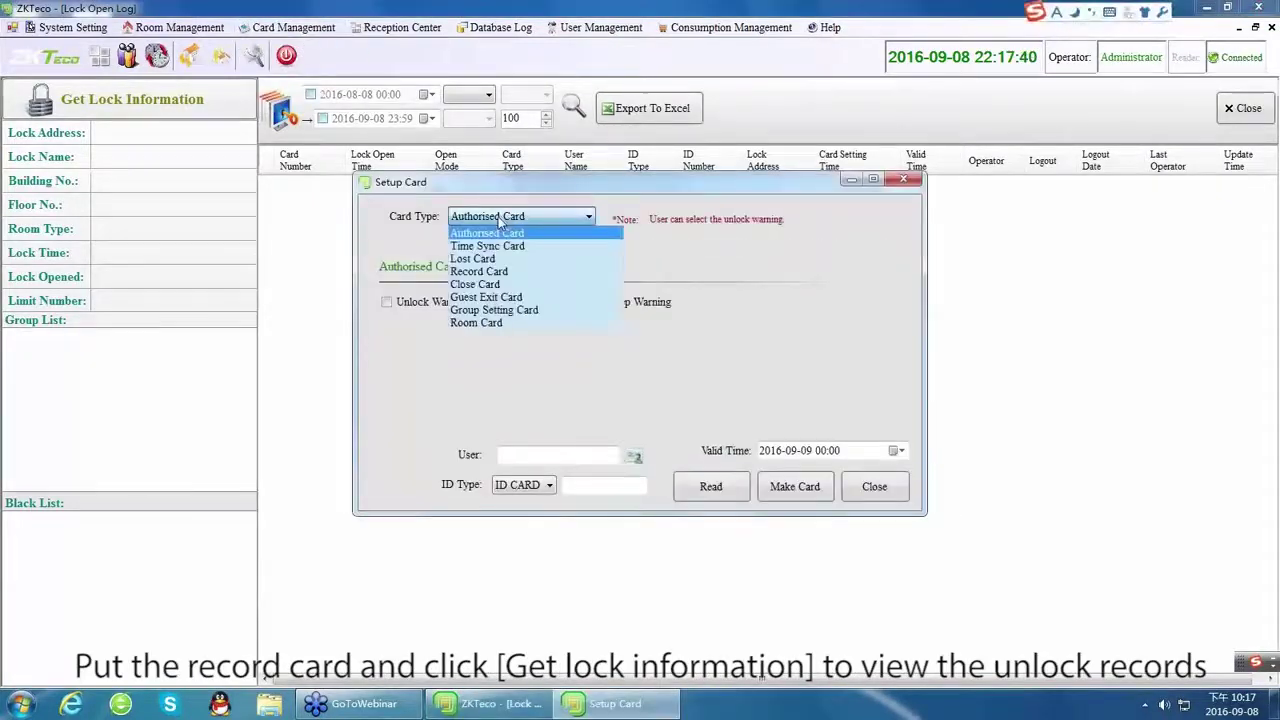
{"action": "left_click", "coordinate": [479, 272]}
{"action": "left_click", "coordinate": [514, 268]}
{"action": "key", "text": "BackSpace"}
{"action": "key", "text": "BackSpace"}
{"action": "type", "text": "ANN"}
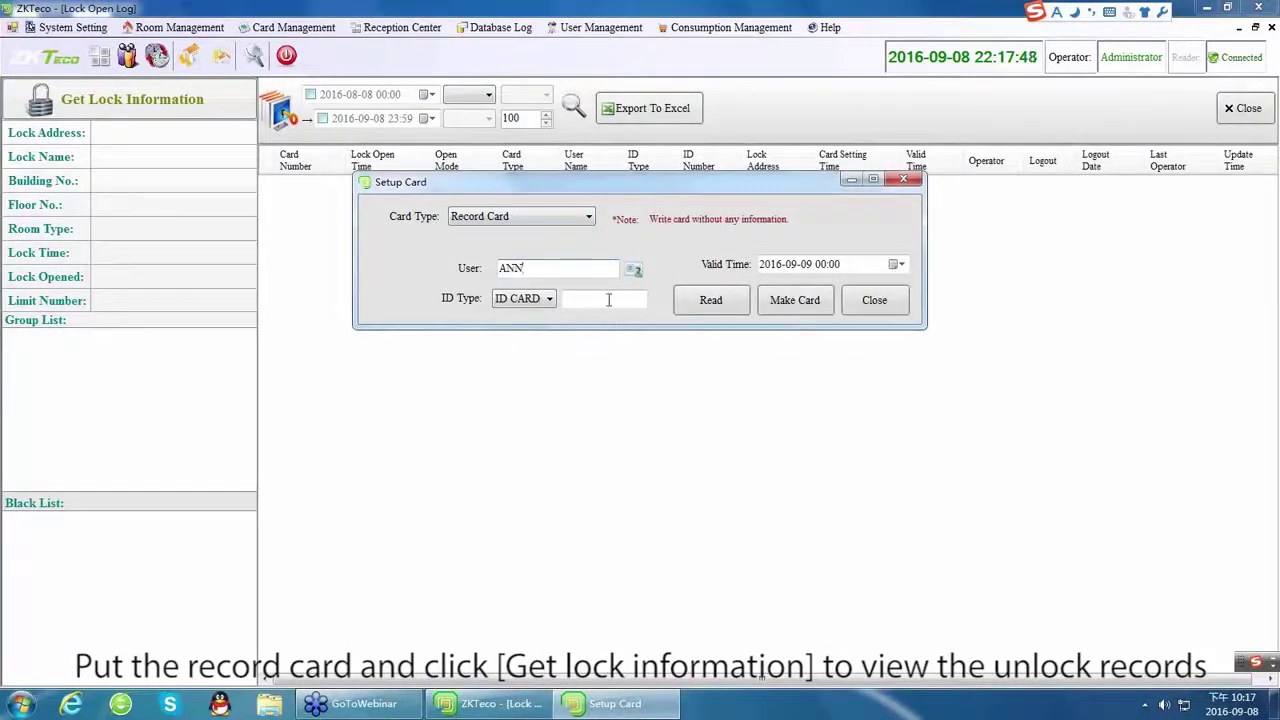
{"action": "left_click", "coordinate": [608, 299]}
{"action": "type", "text": "123456"}
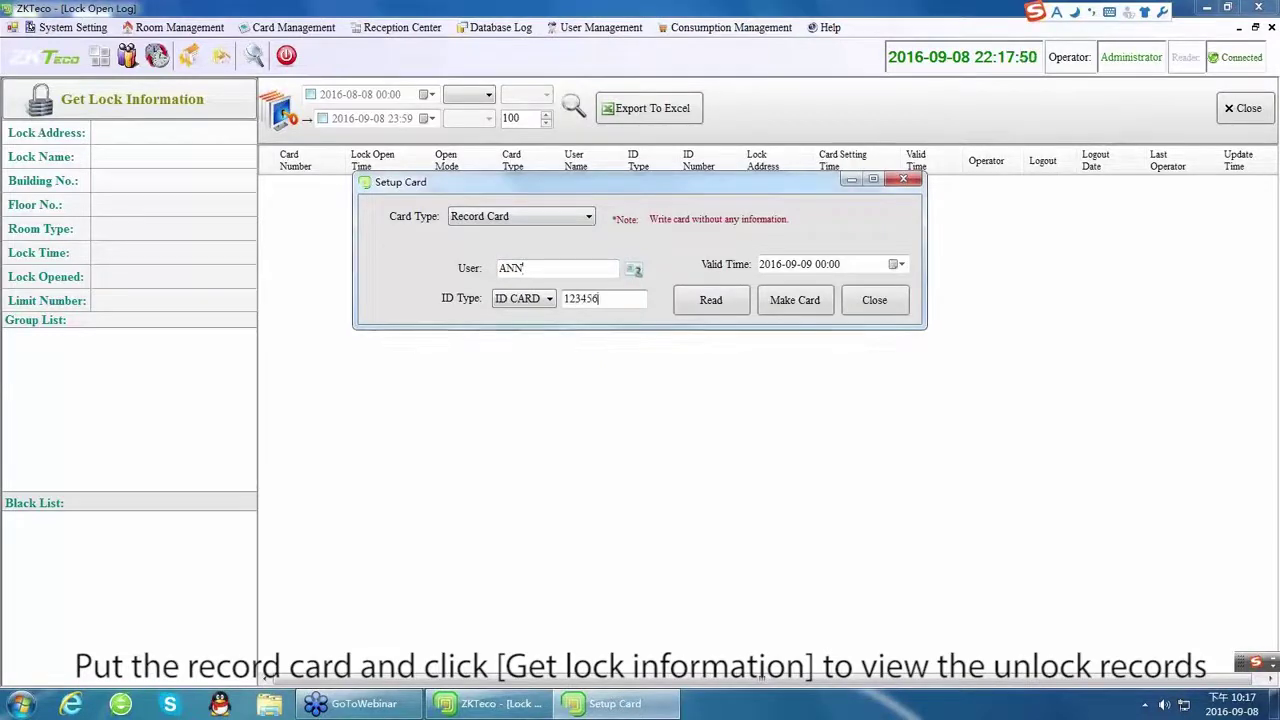
Read the record card and load lock V201's six unlock records into the Lock Open Log.
{"action": "left_click", "coordinate": [704, 306]}
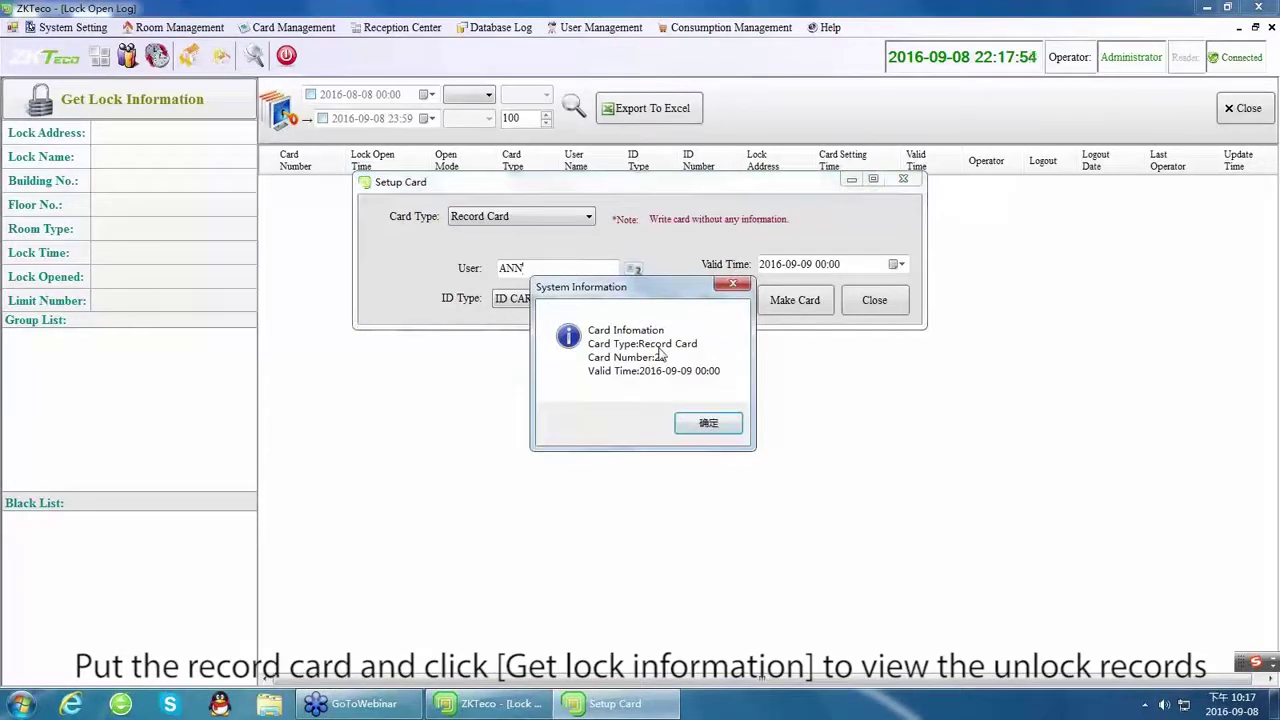
{"action": "left_click", "coordinate": [707, 424]}
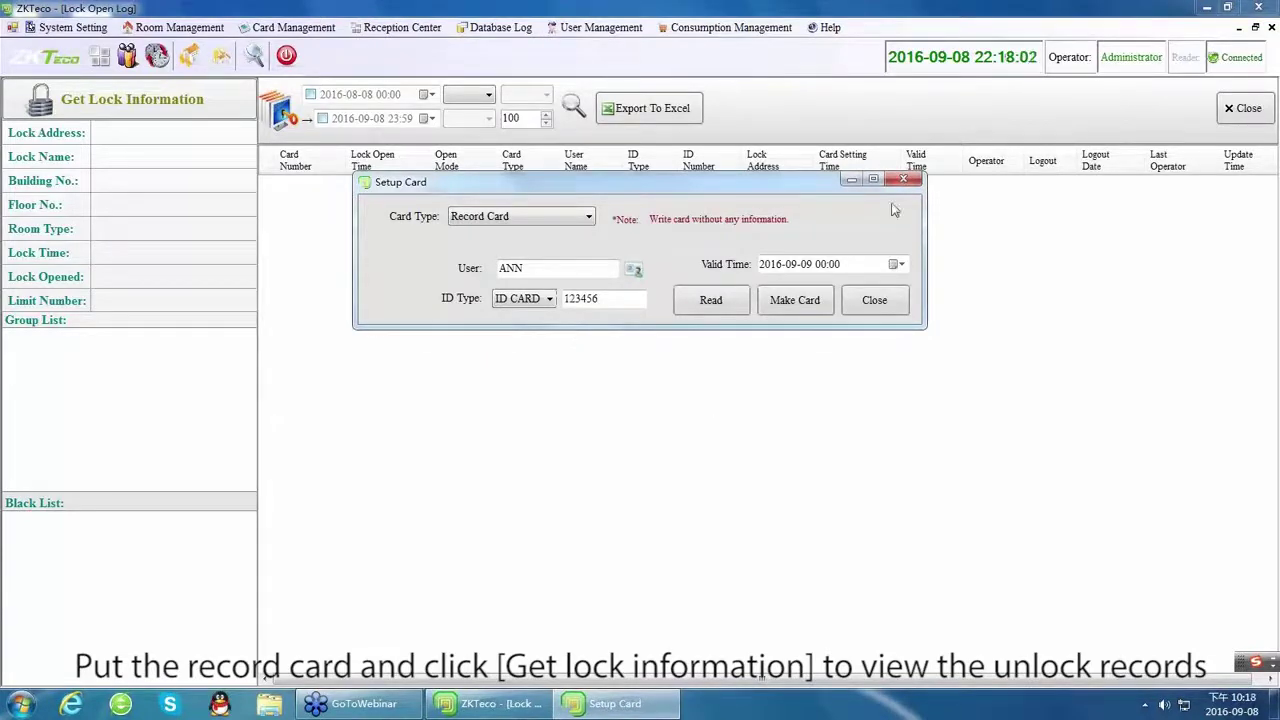
{"action": "left_click", "coordinate": [874, 302]}
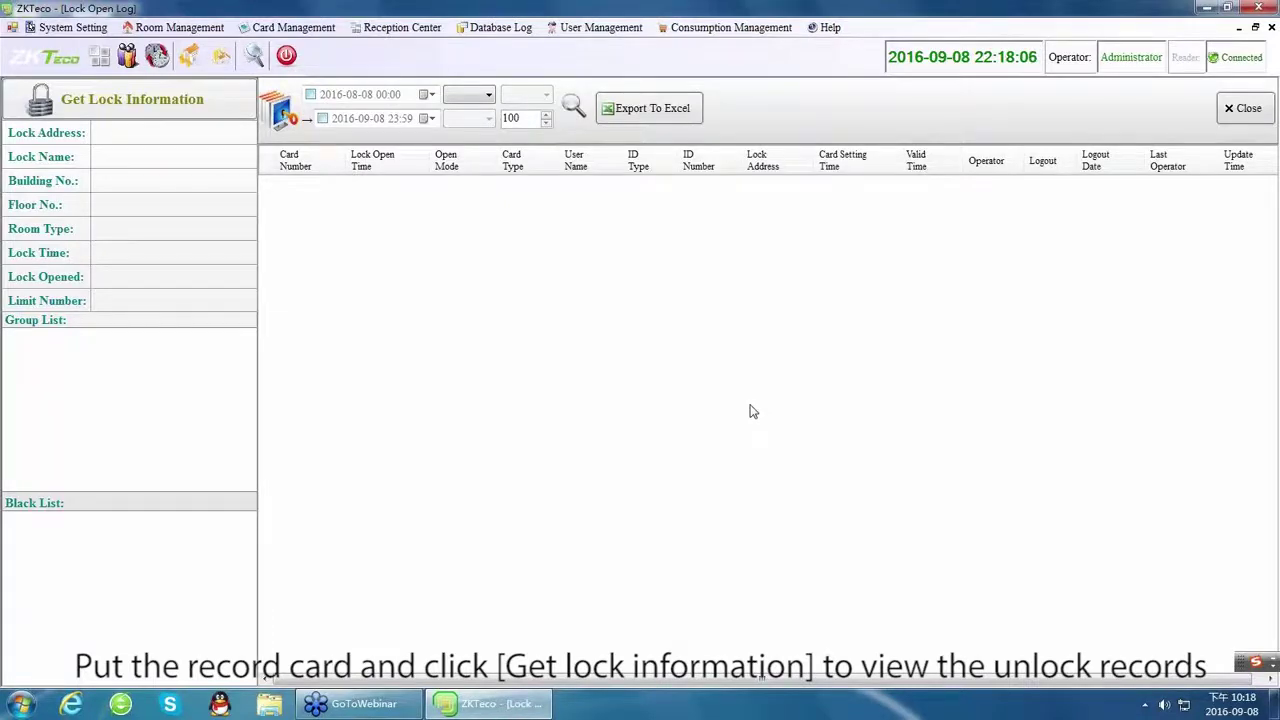
{"action": "left_click", "coordinate": [166, 114]}
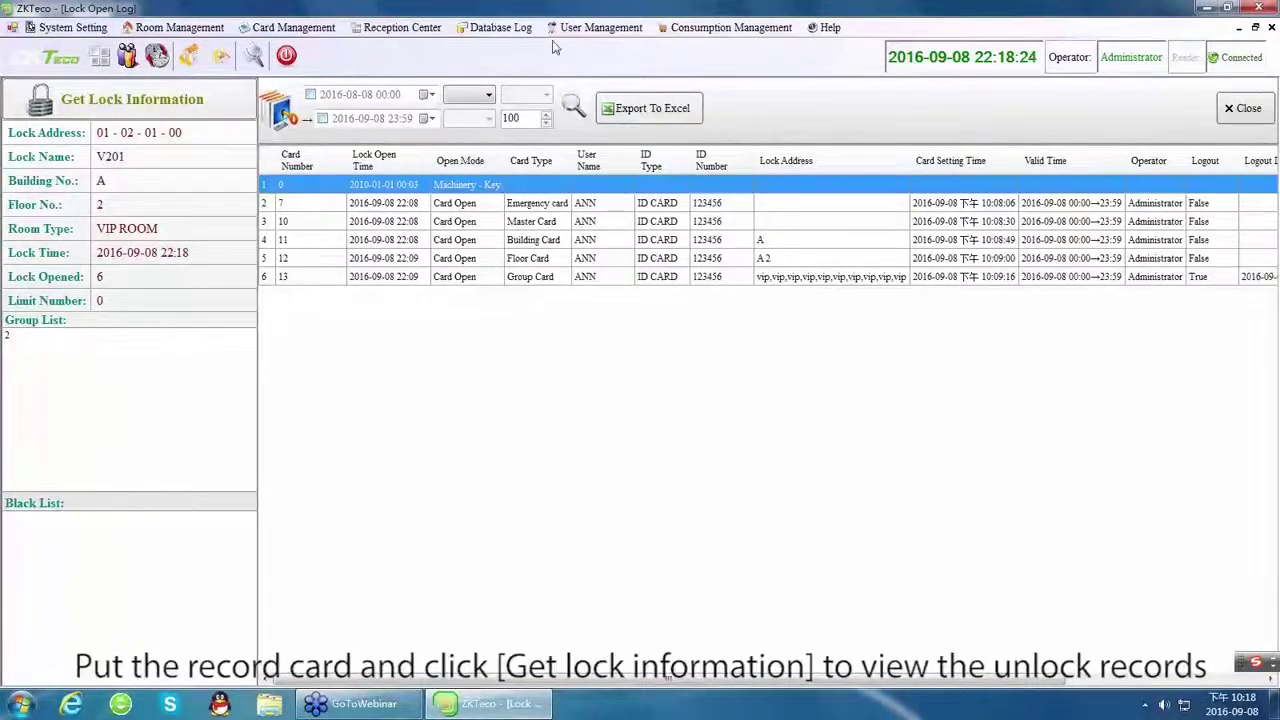
{"action": "left_click", "coordinate": [495, 27]}
Back up the database as LockBackup_20160908 in the ZKBiolock folder.
{"action": "left_click", "coordinate": [517, 165]}
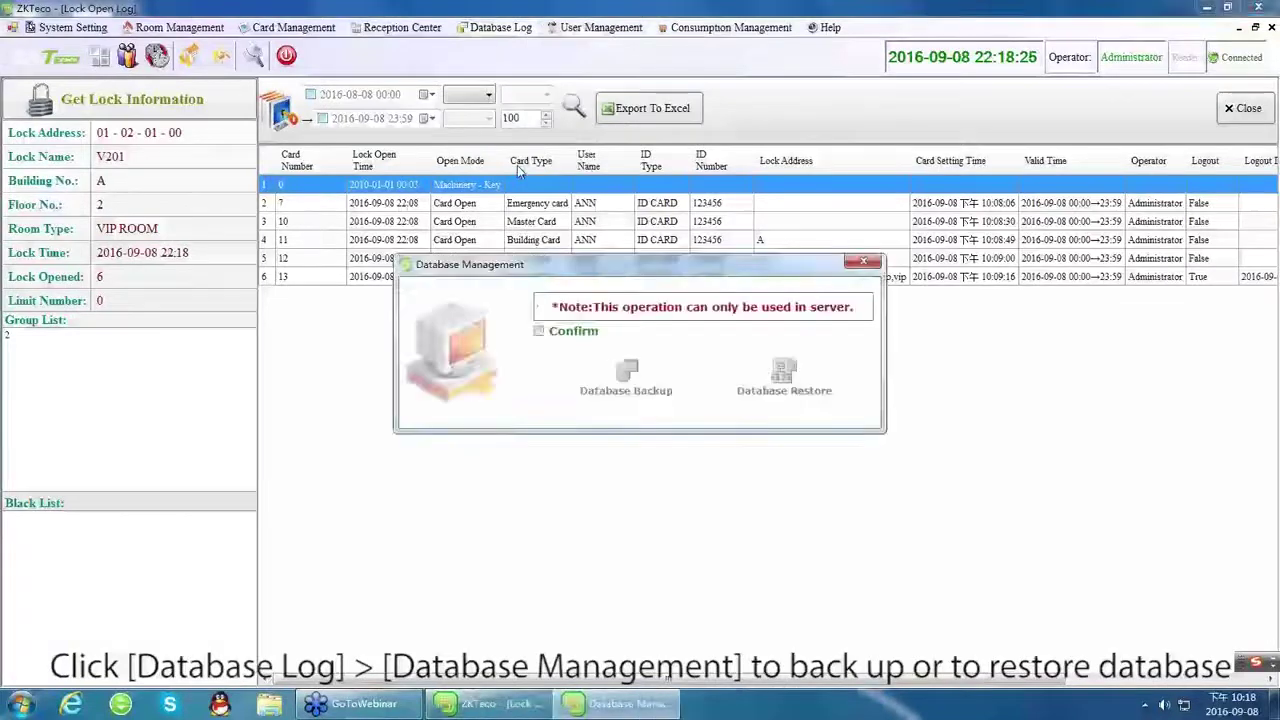
{"action": "left_click", "coordinate": [540, 332]}
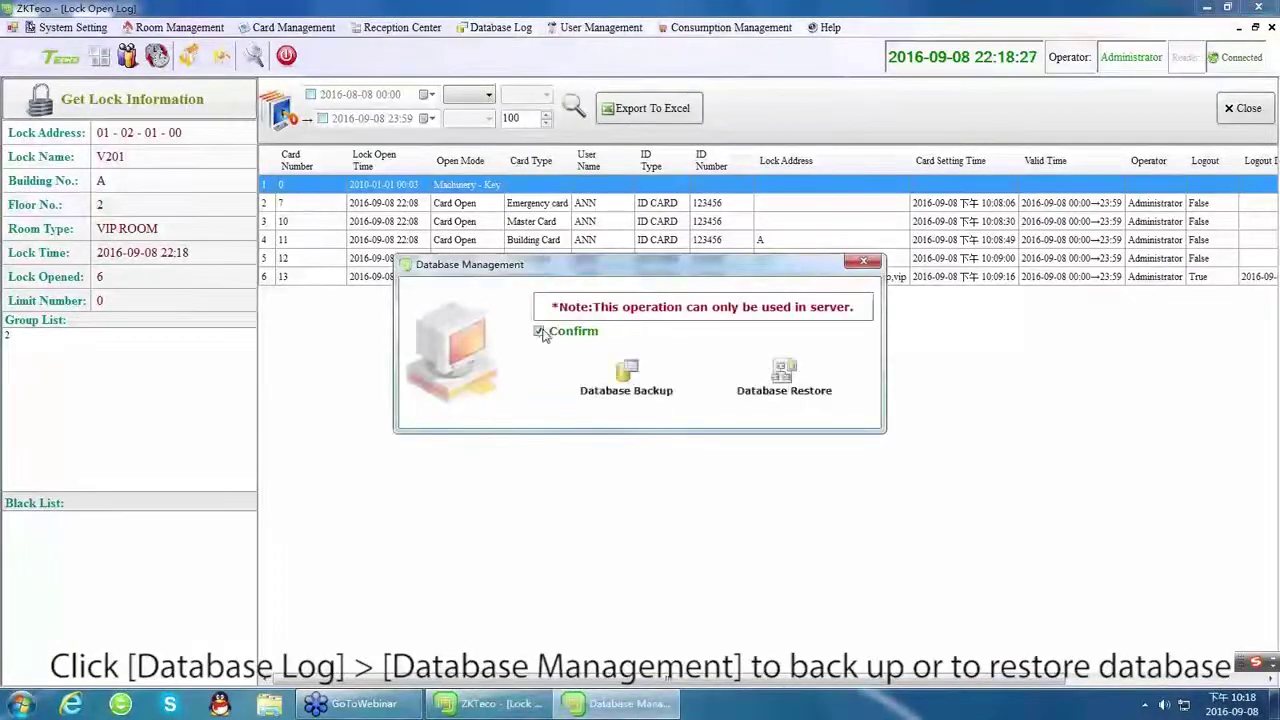
{"action": "left_click", "coordinate": [645, 393]}
{"action": "left_click", "coordinate": [646, 524]}
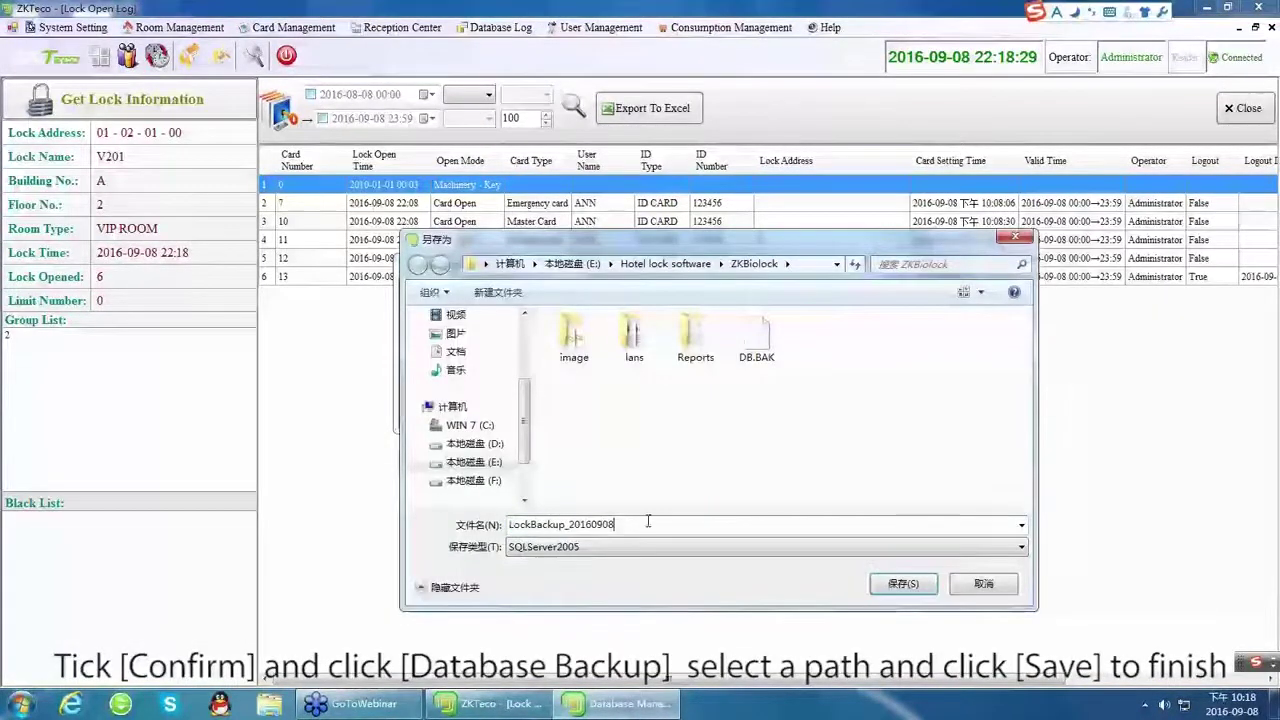
{"action": "left_click", "coordinate": [914, 594]}
{"action": "left_click", "coordinate": [978, 588]}
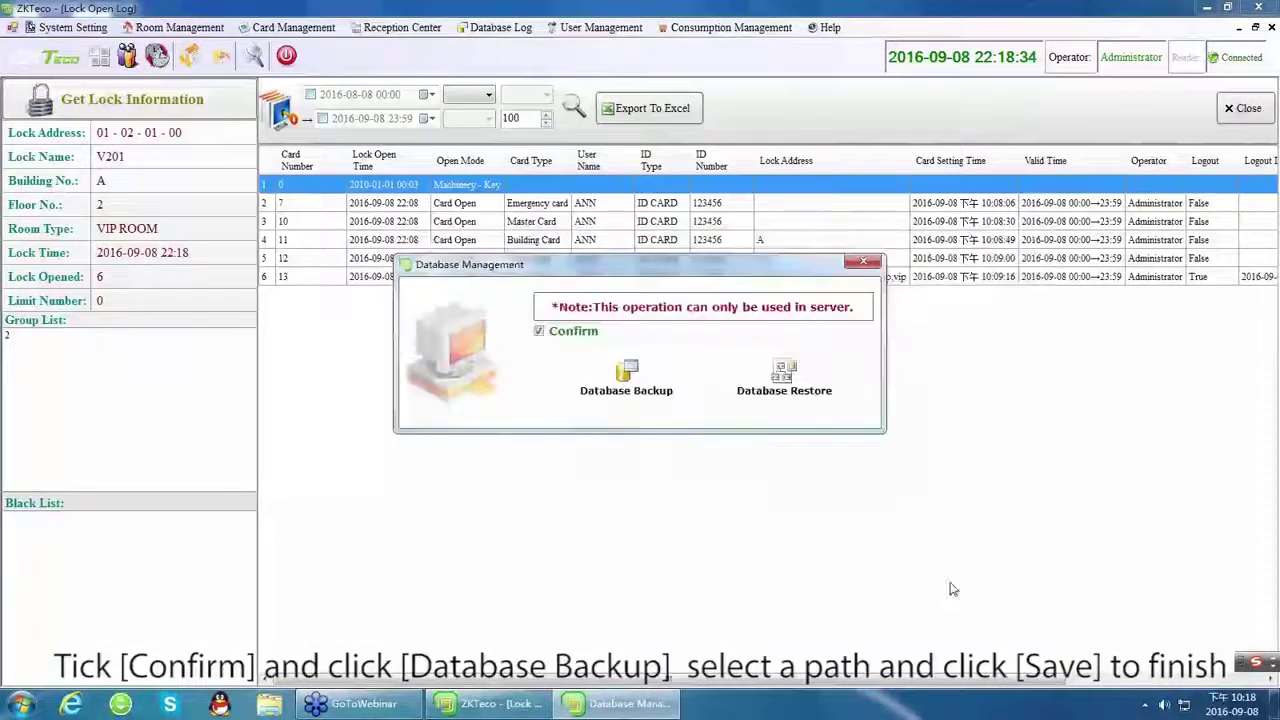
Start a database restore from DB.BAK, cancel it, and close Database Management.
{"action": "left_click", "coordinate": [773, 383]}
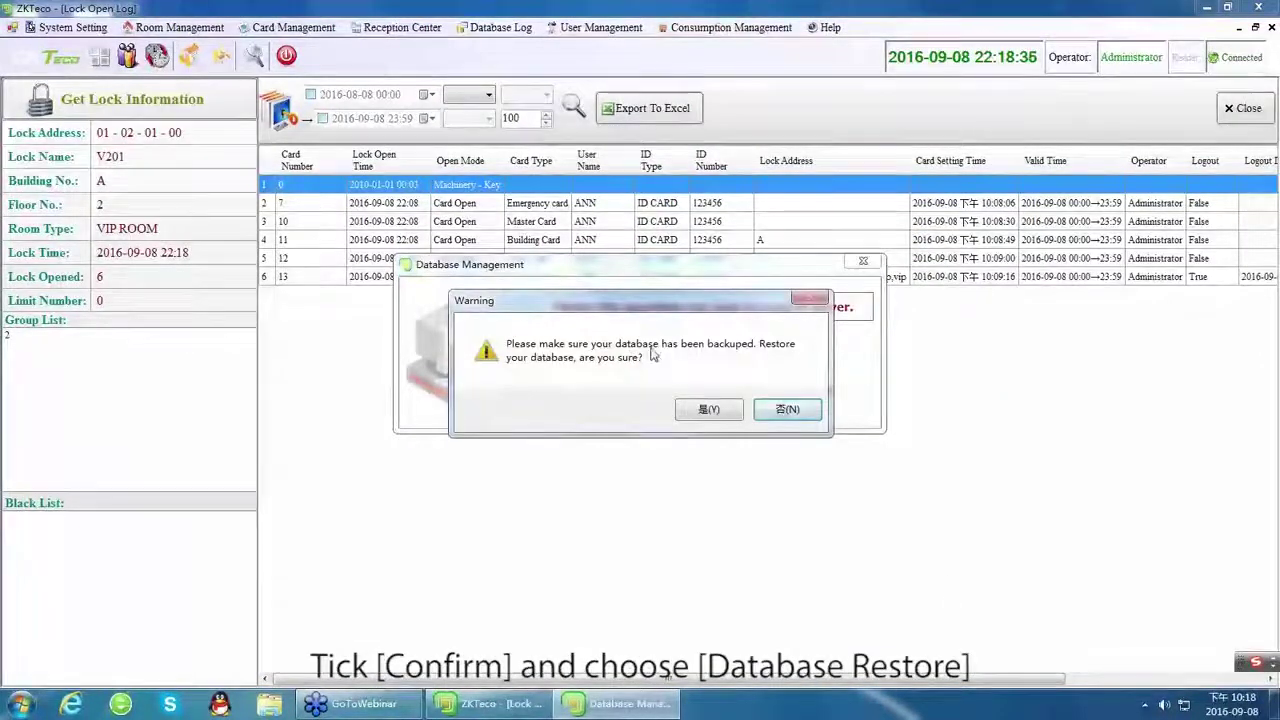
{"action": "left_click", "coordinate": [706, 410]}
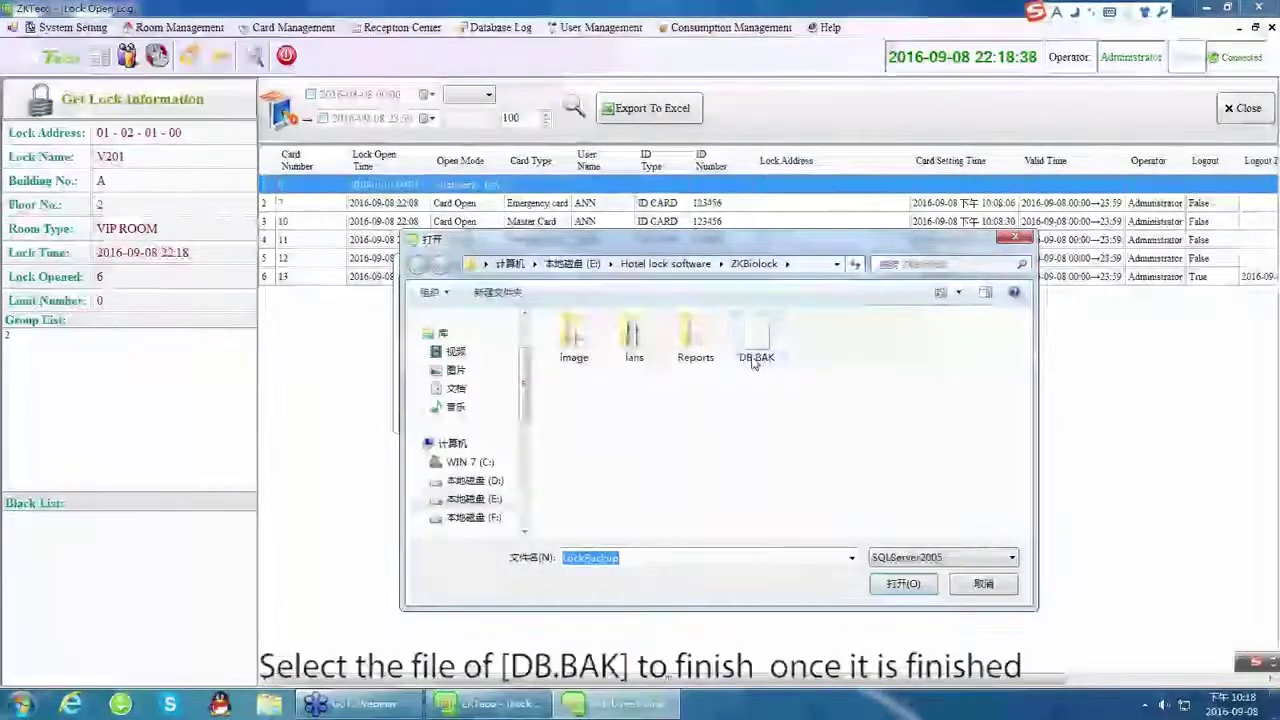
{"action": "left_click", "coordinate": [757, 340]}
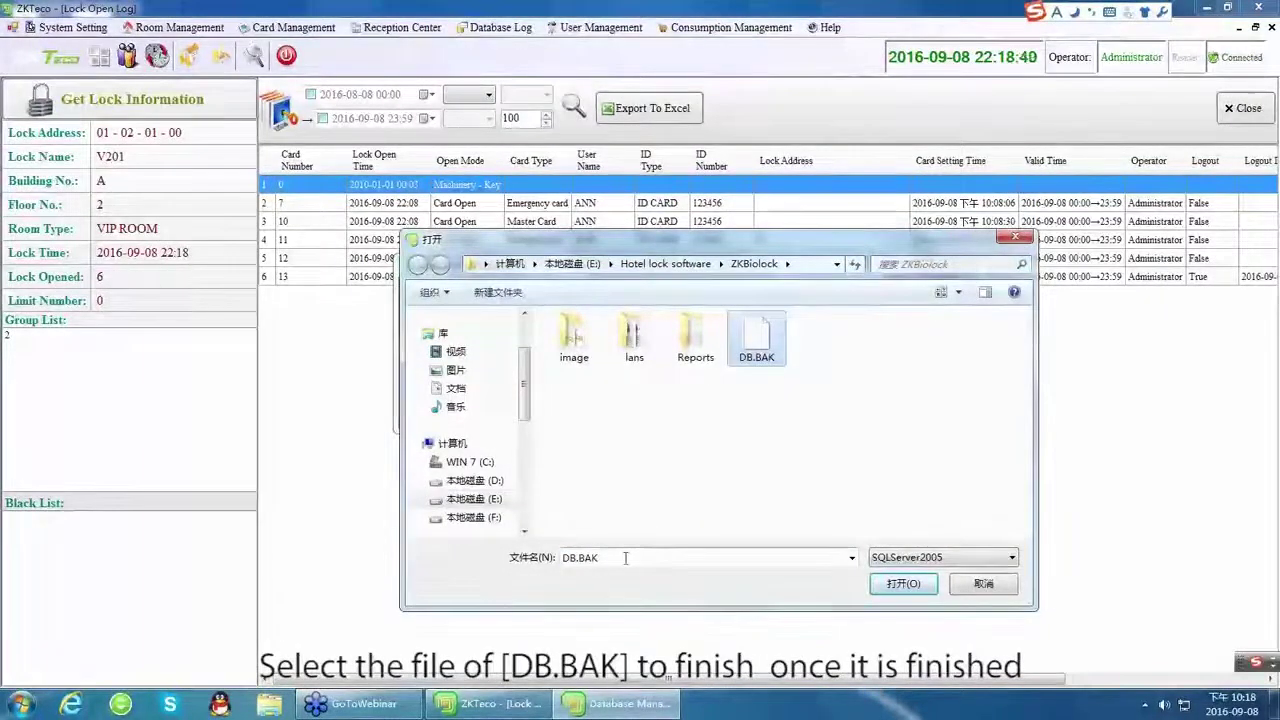
{"action": "double_click", "coordinate": [582, 558]}
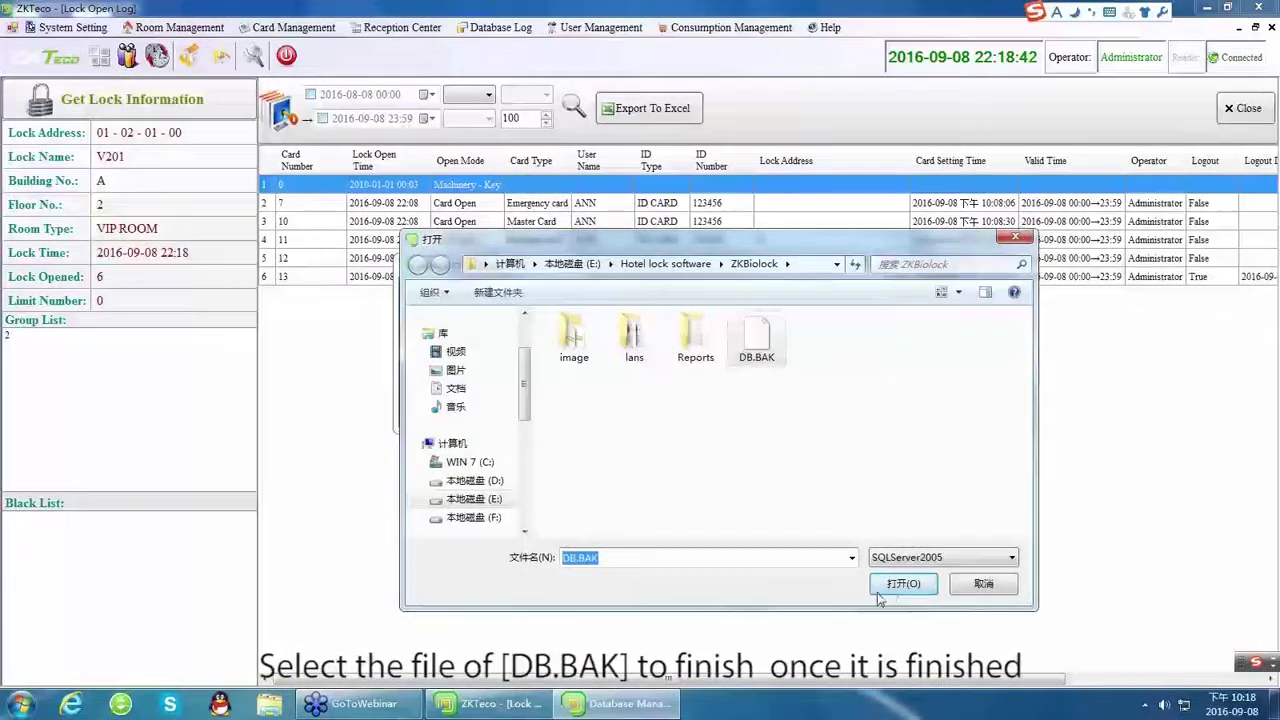
{"action": "left_click", "coordinate": [985, 585]}
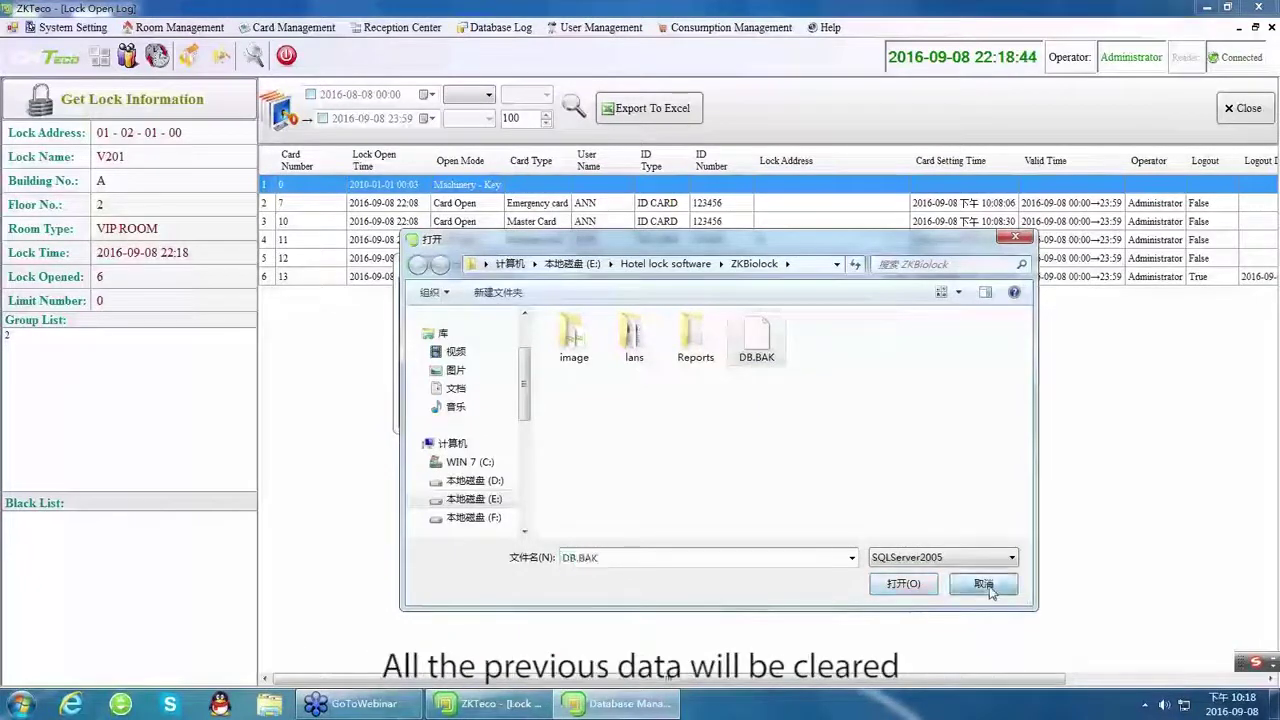
{"action": "left_click", "coordinate": [865, 262]}
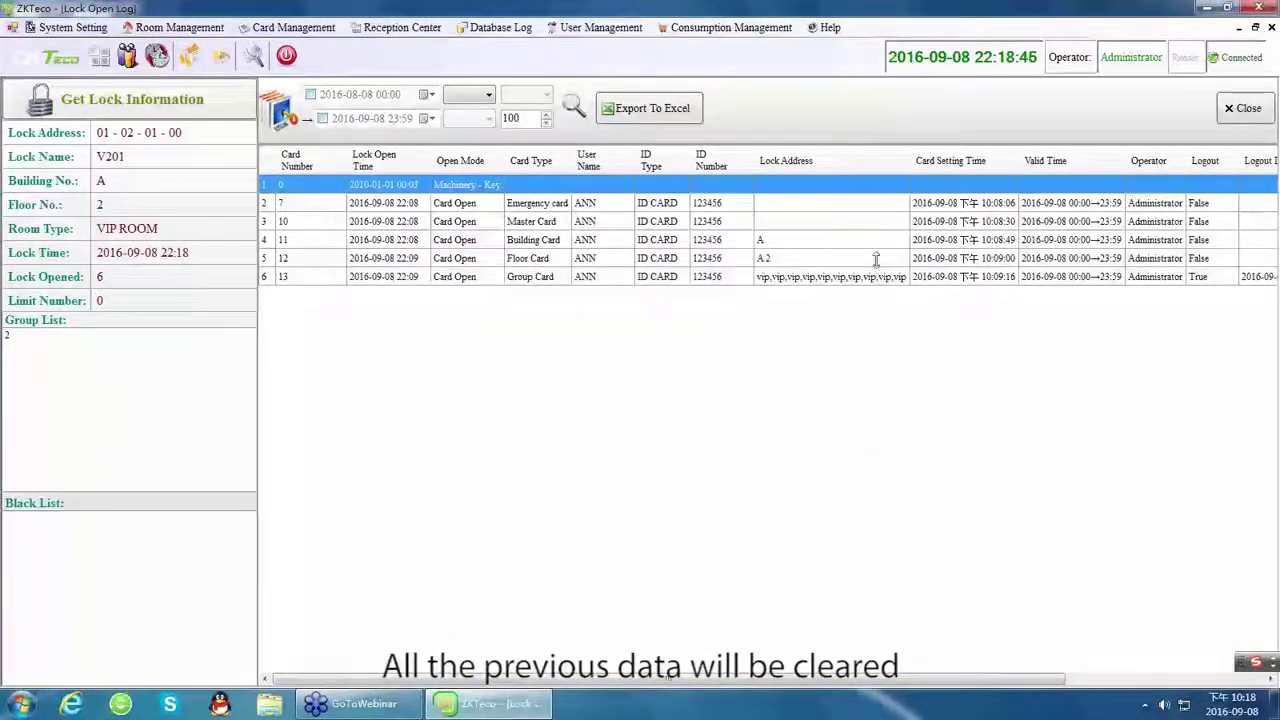
{"action": "left_click", "coordinate": [600, 28]}
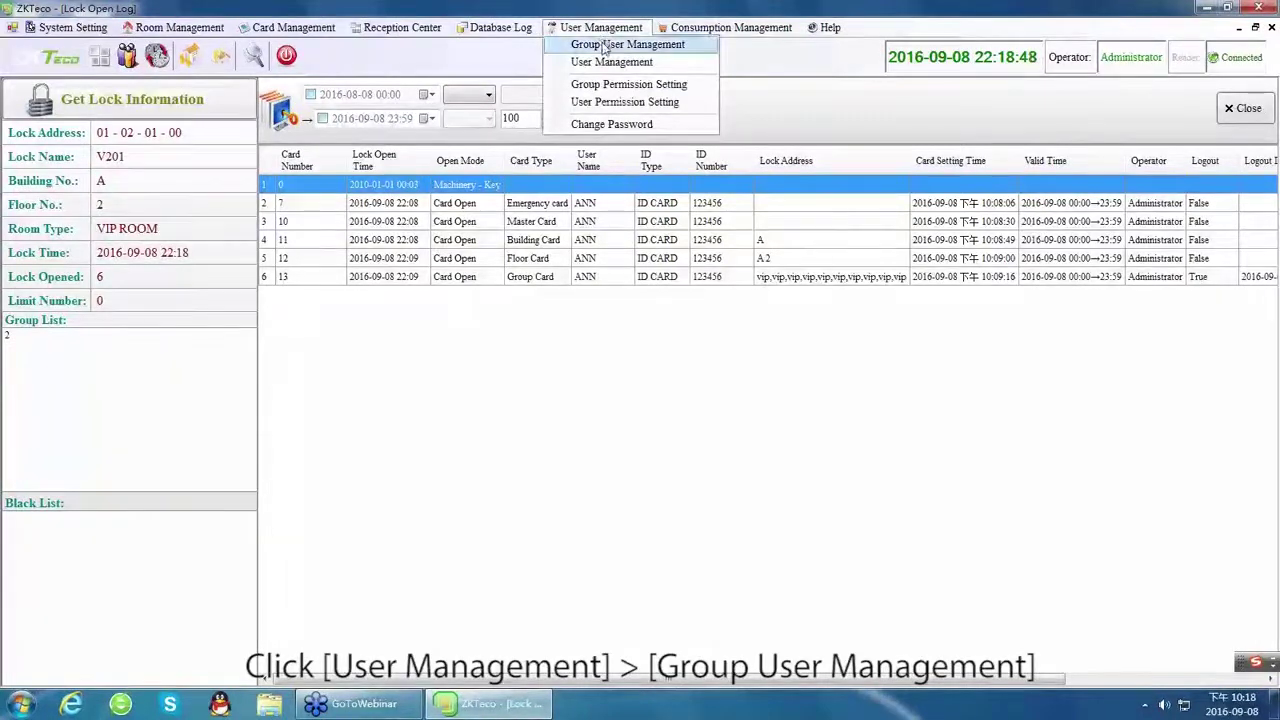
Add a user group named MANAGER in Group User Management and close the window.
{"action": "left_click", "coordinate": [600, 44]}
{"action": "left_click", "coordinate": [441, 216]}
{"action": "type", "text": "m"}
{"action": "key", "text": "BackSpace"}
{"action": "type", "text": "MANAGER"}
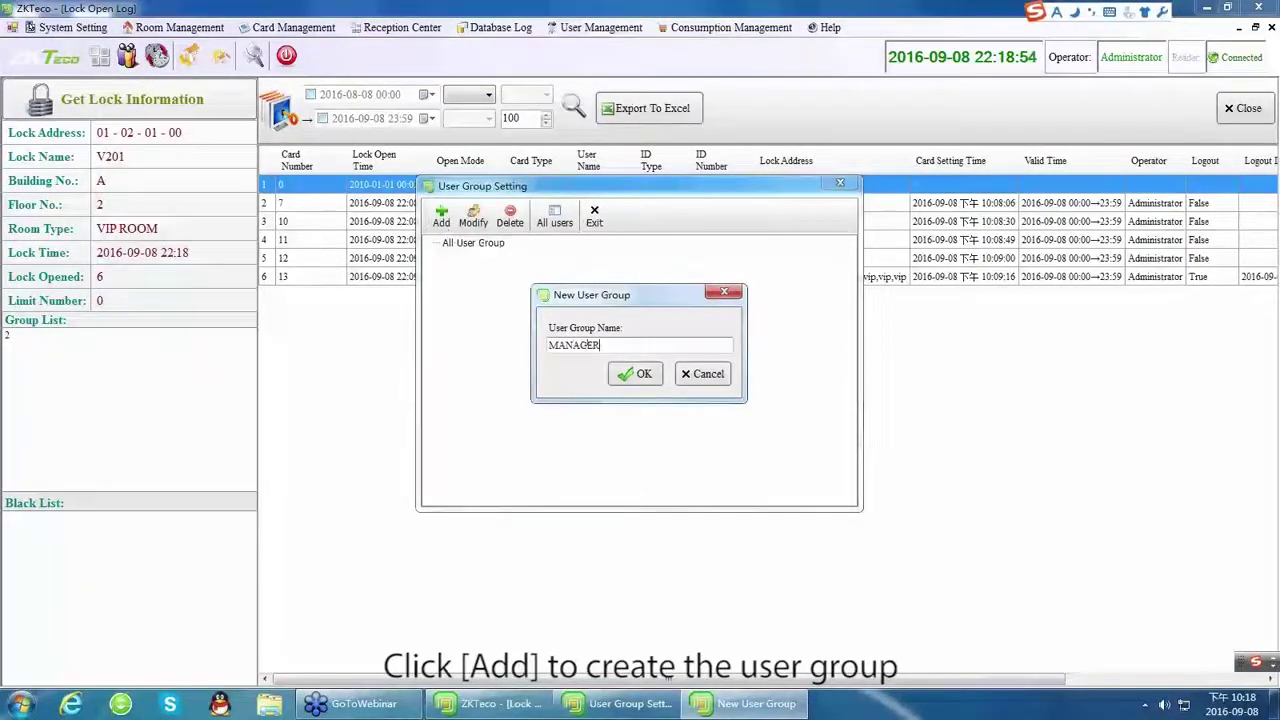
{"action": "left_click", "coordinate": [636, 374]}
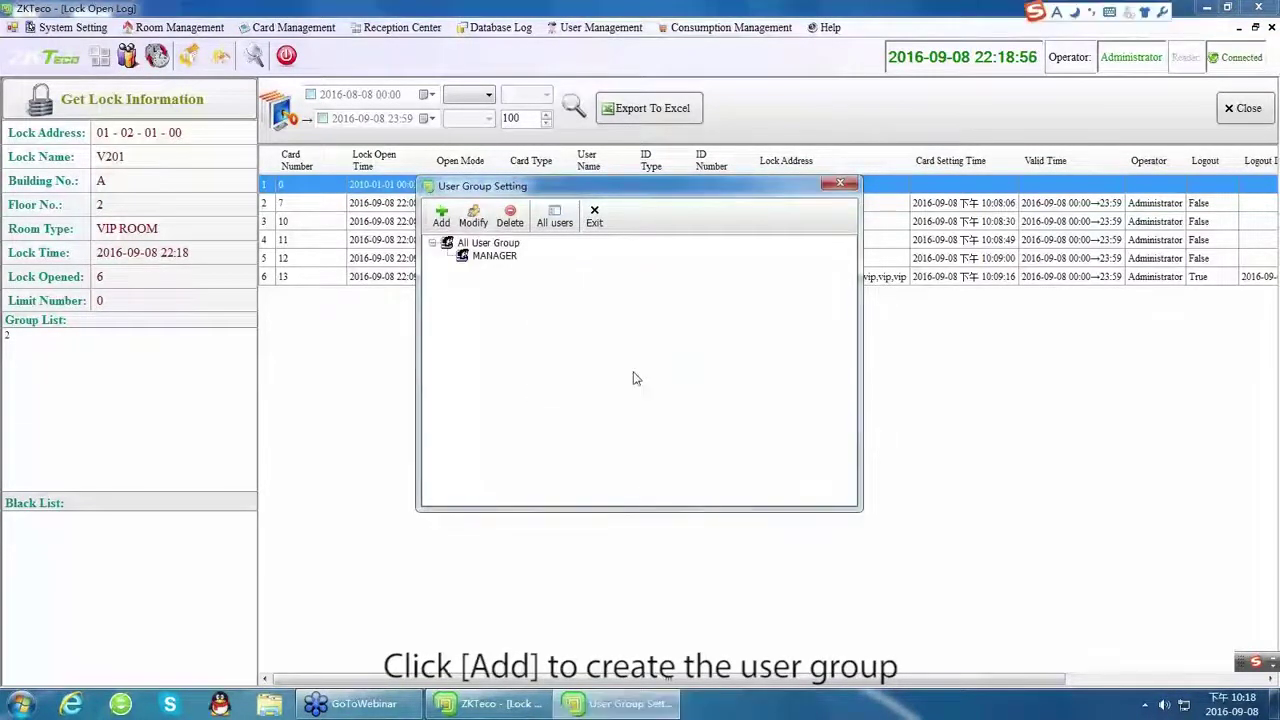
{"action": "left_click", "coordinate": [840, 183]}
{"action": "left_click", "coordinate": [598, 27]}
{"action": "left_click", "coordinate": [599, 63]}
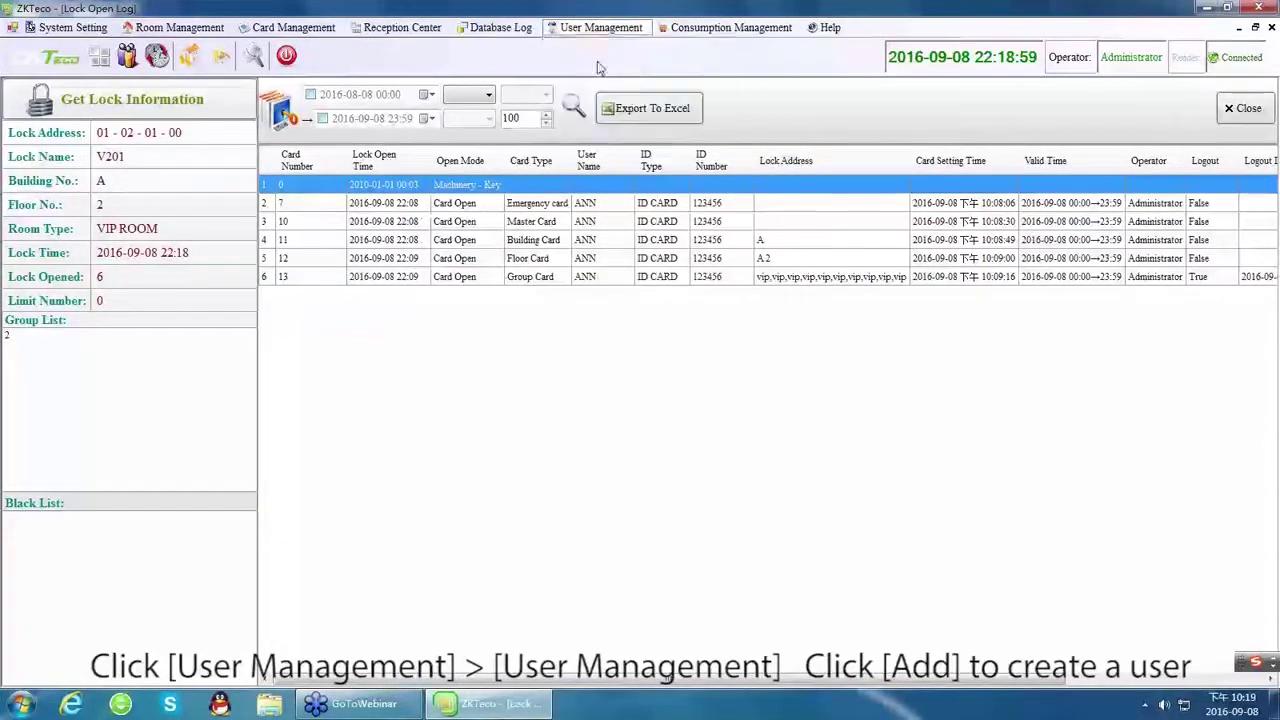
Start a new user with login name ANN and user name A.
{"action": "left_click", "coordinate": [415, 210]}
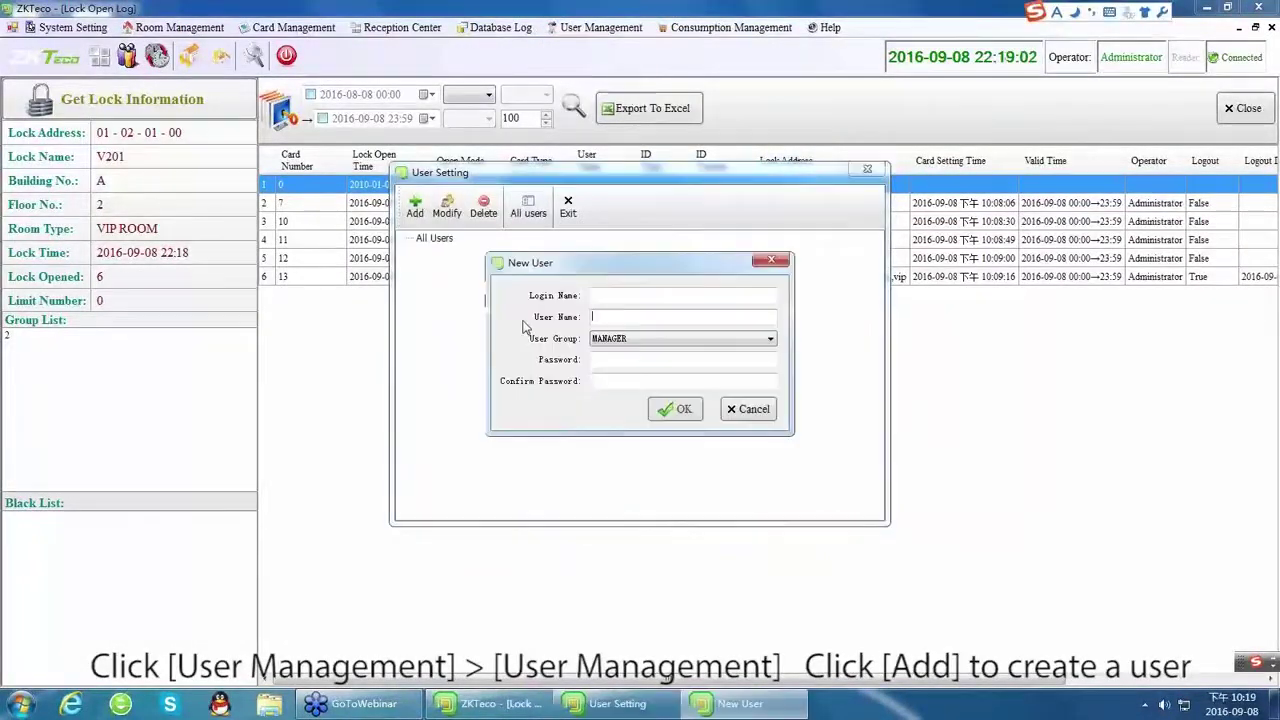
{"action": "type", "text": "ANN"}
{"action": "left_click", "coordinate": [620, 316]}
{"action": "type", "text": "A"}
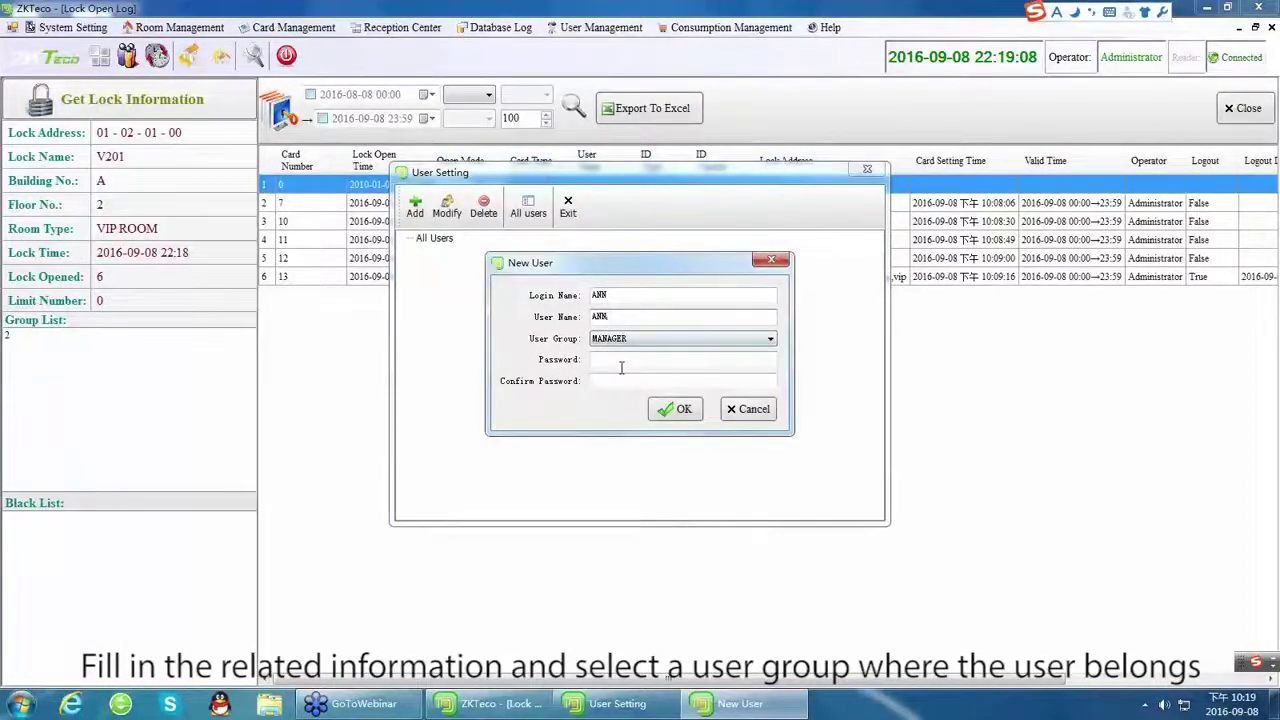
Enter and confirm the user's password, then save the user in the MANAGER group.
{"action": "left_click", "coordinate": [622, 360]}
{"action": "key", "text": "Caps_Lock"}
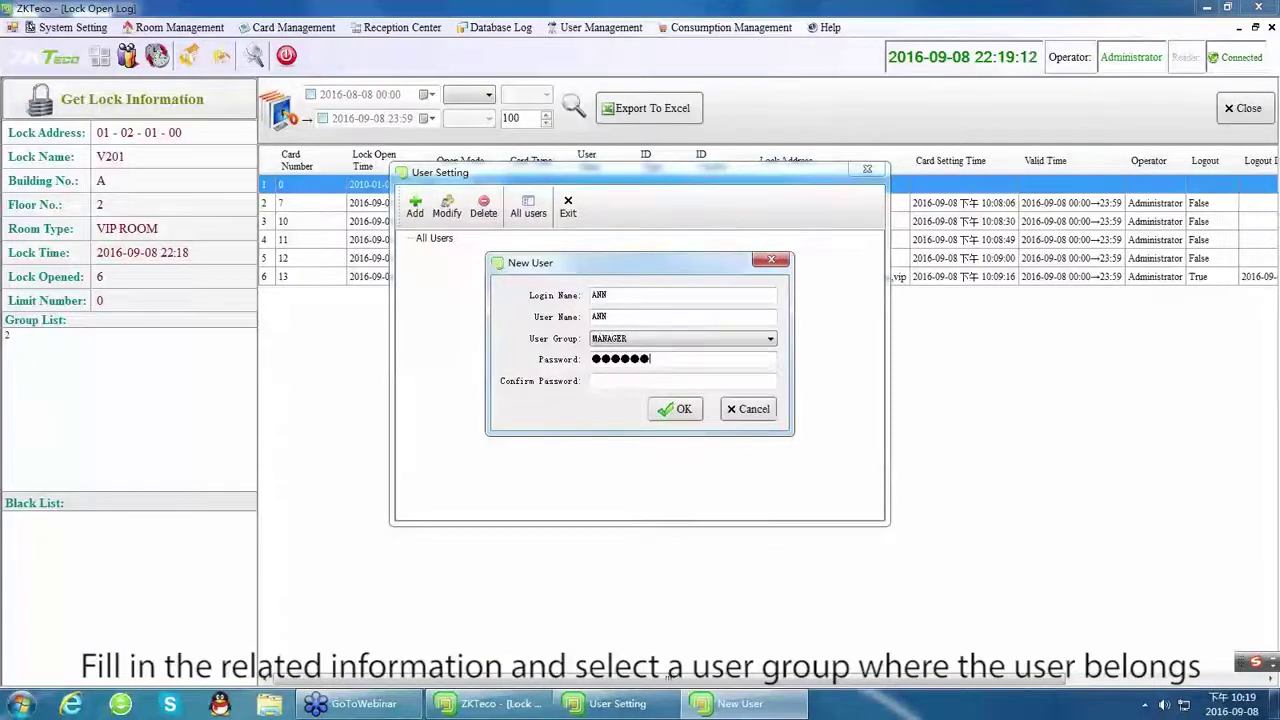
{"action": "left_click", "coordinate": [618, 382]}
{"action": "key", "text": "Caps_Lock"}
{"action": "type", "text": "123456"}
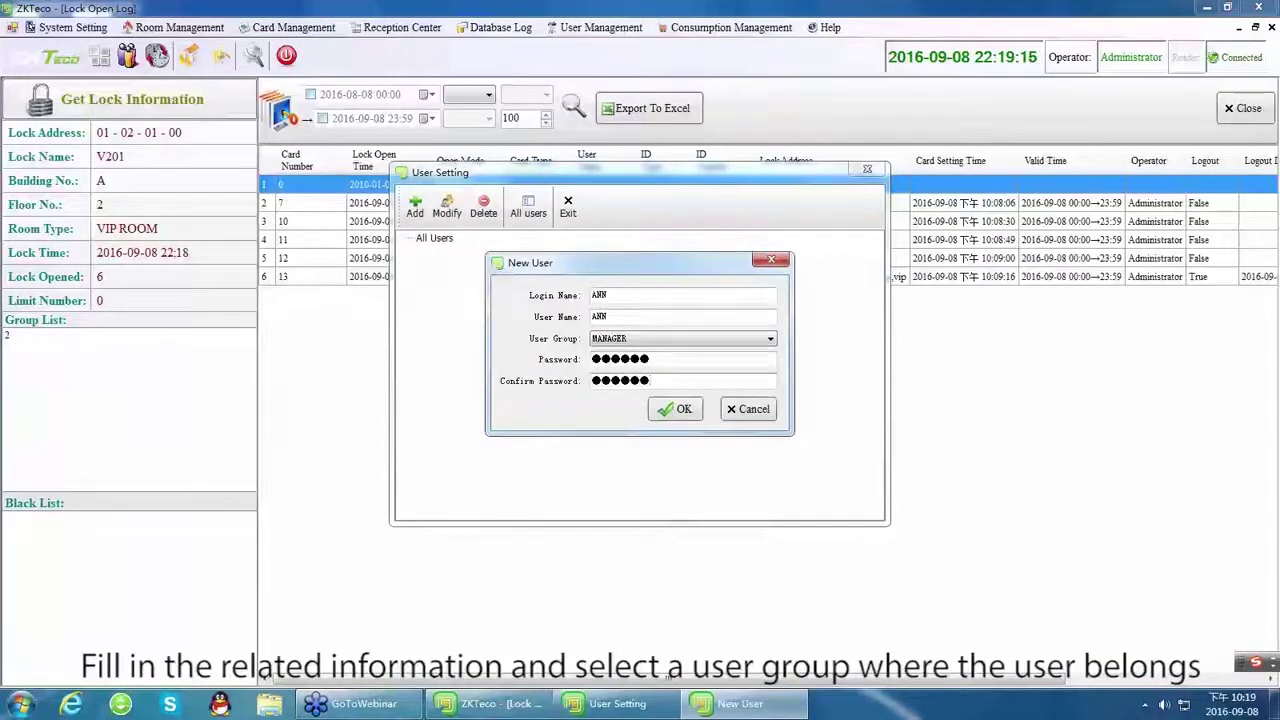
{"action": "left_click", "coordinate": [673, 408]}
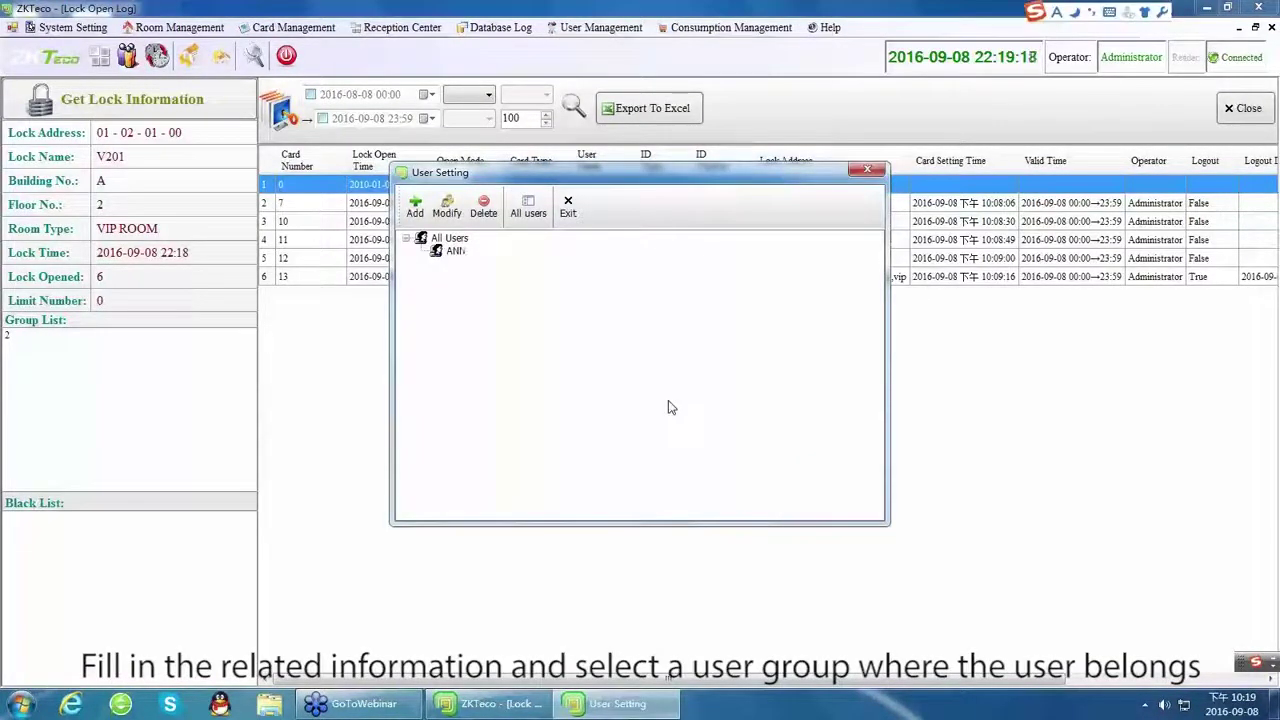
{"action": "left_click", "coordinate": [866, 172]}
{"action": "left_click", "coordinate": [600, 28]}
{"action": "left_click", "coordinate": [628, 85]}
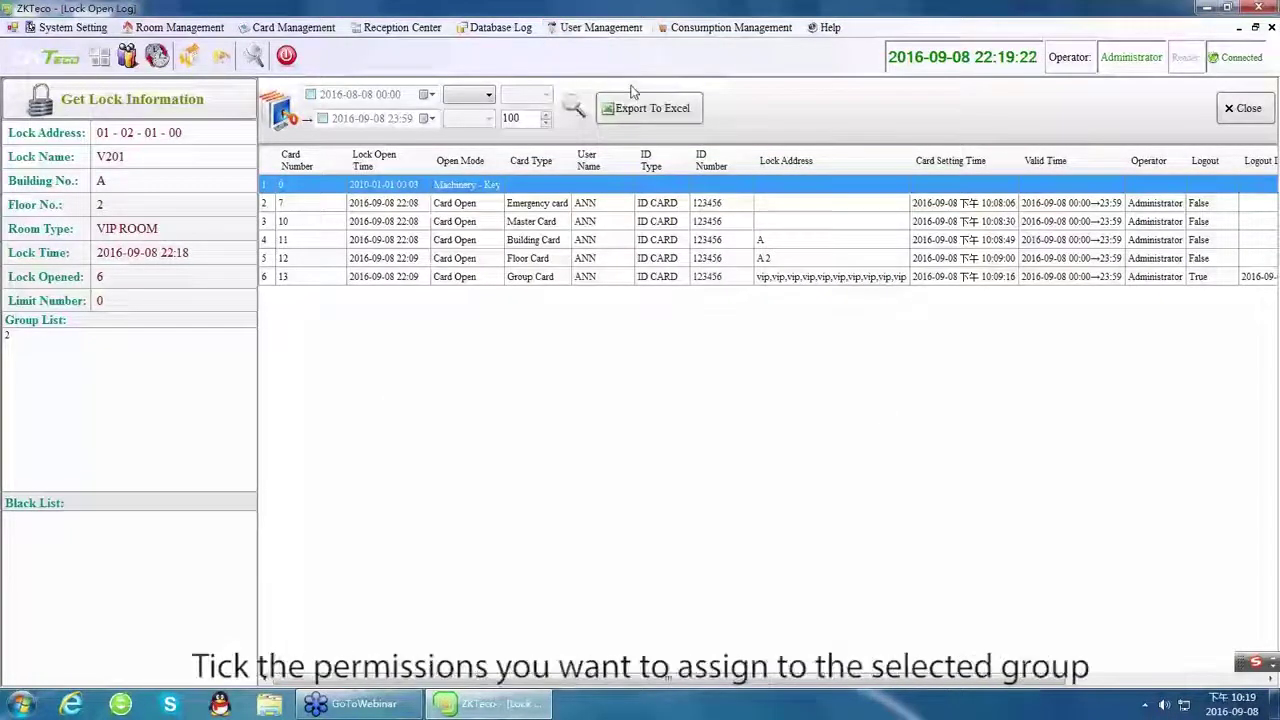
Grant MANAGER the Hotel Information, ID Type, Currency, Building & Floor, Room Type and Room Setting permissions.
{"action": "left_click", "coordinate": [412, 171]}
{"action": "left_click", "coordinate": [571, 177]}
{"action": "left_click", "coordinate": [571, 195]}
{"action": "left_click", "coordinate": [571, 213]}
{"action": "left_click", "coordinate": [572, 232]}
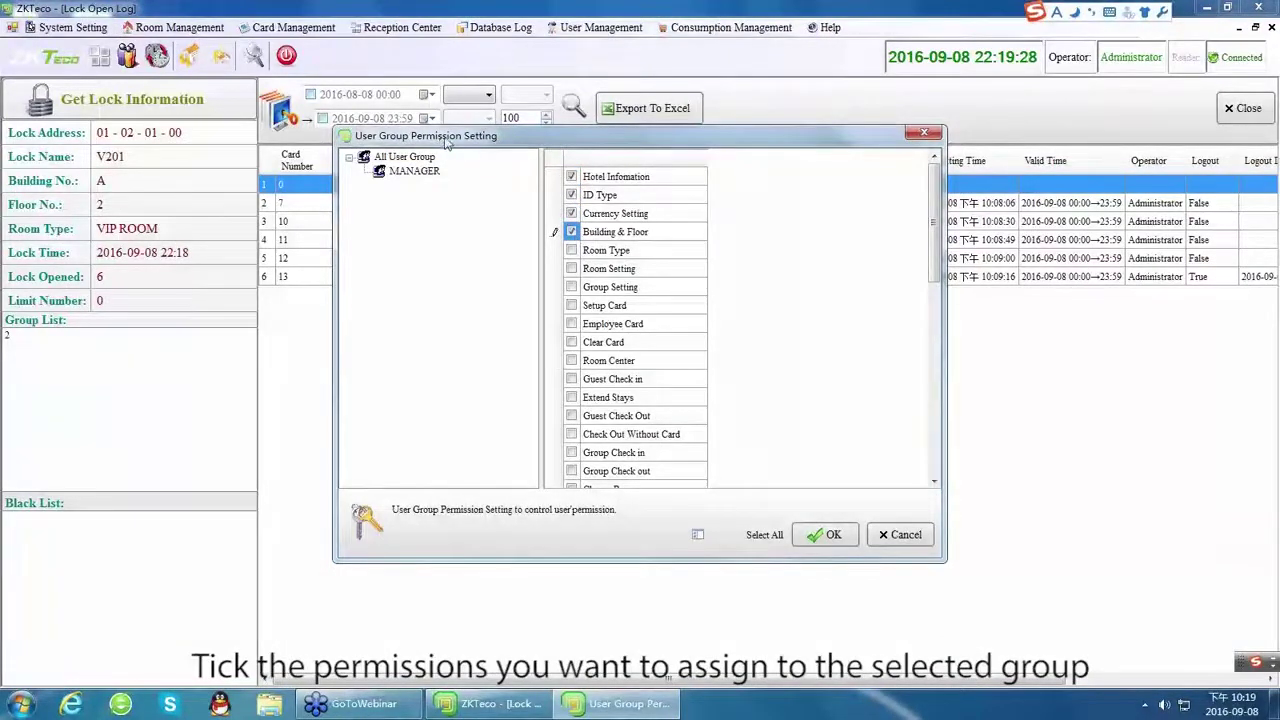
{"action": "left_click", "coordinate": [571, 250]}
{"action": "left_click", "coordinate": [571, 268]}
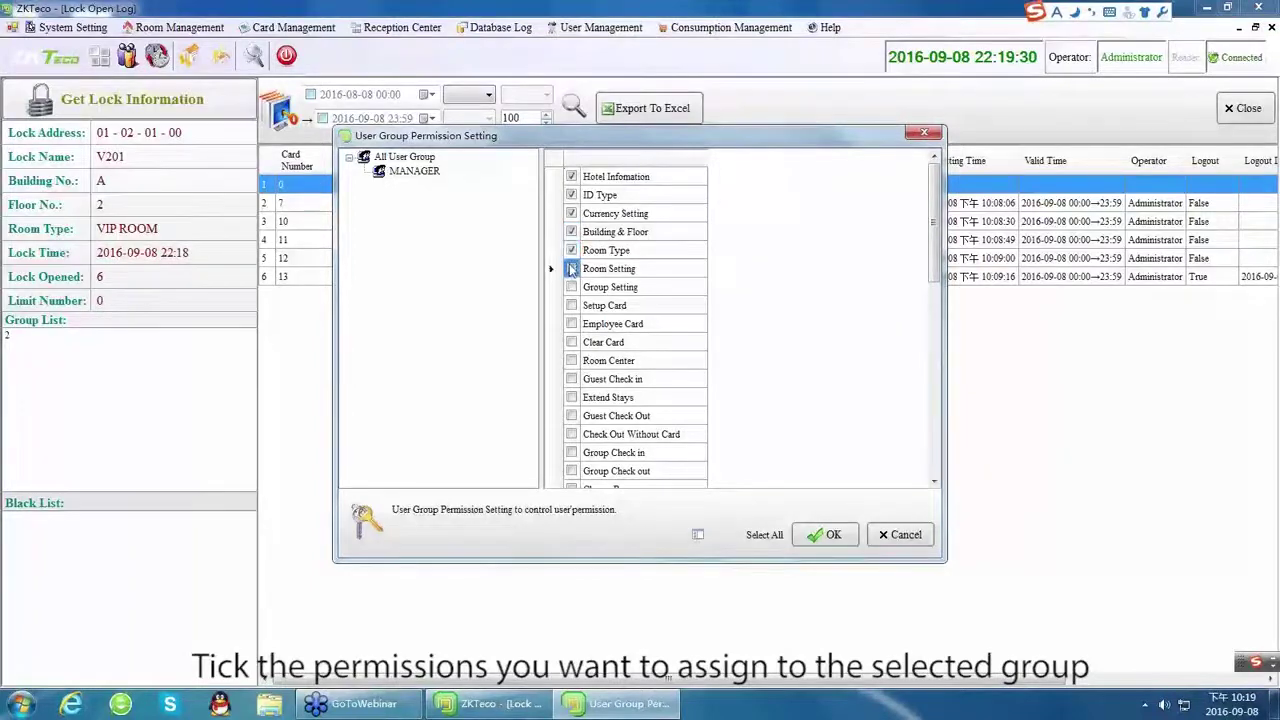
{"action": "left_click", "coordinate": [836, 535]}
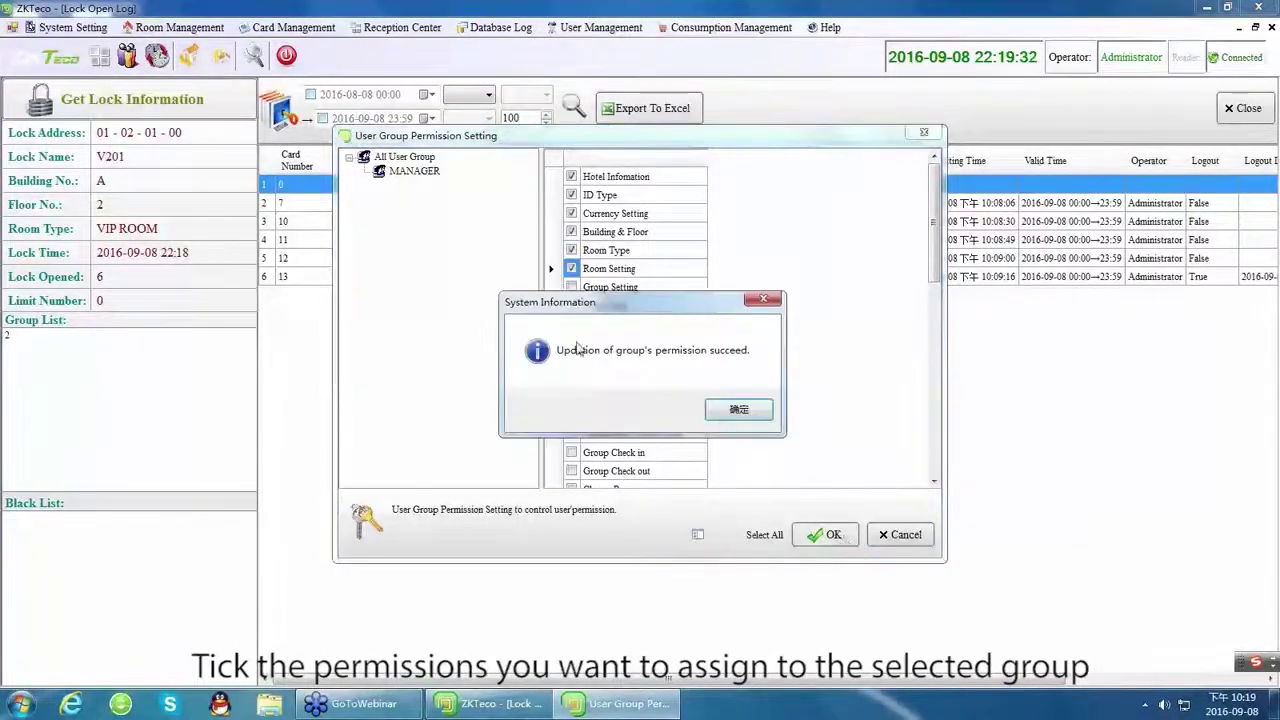
{"action": "left_click", "coordinate": [738, 409]}
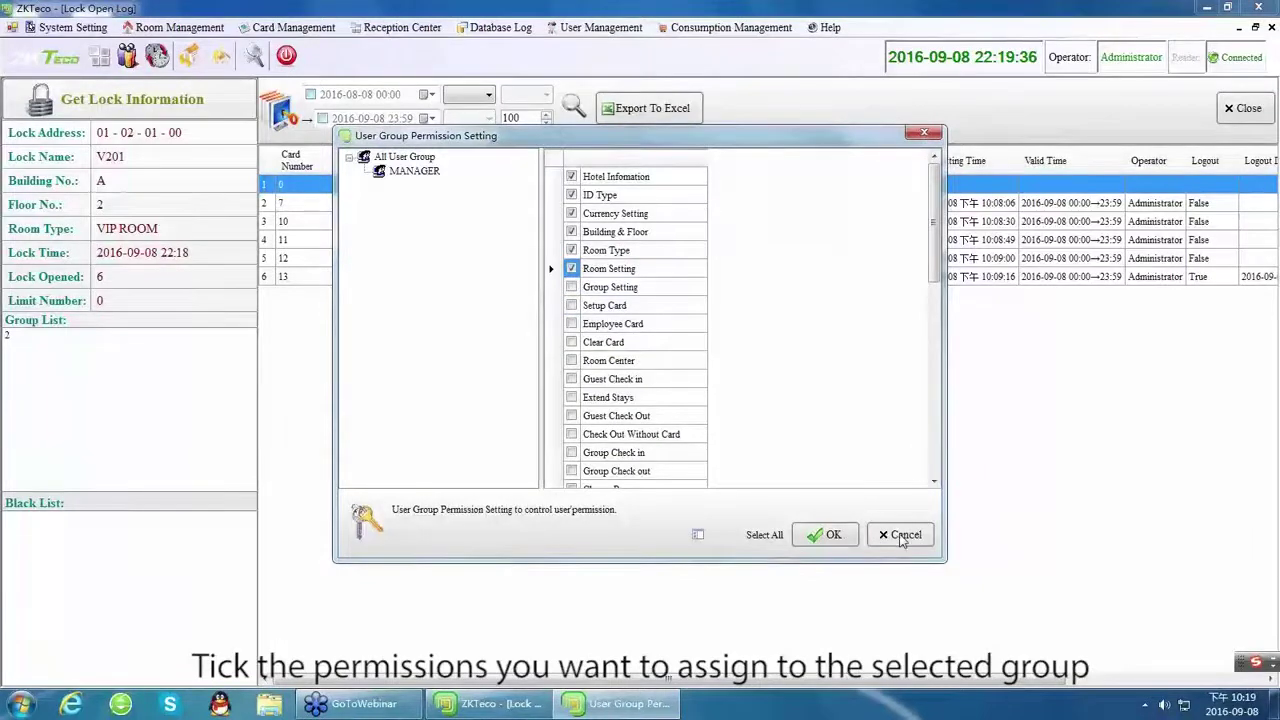
{"action": "left_click", "coordinate": [903, 534]}
{"action": "left_click", "coordinate": [607, 30]}
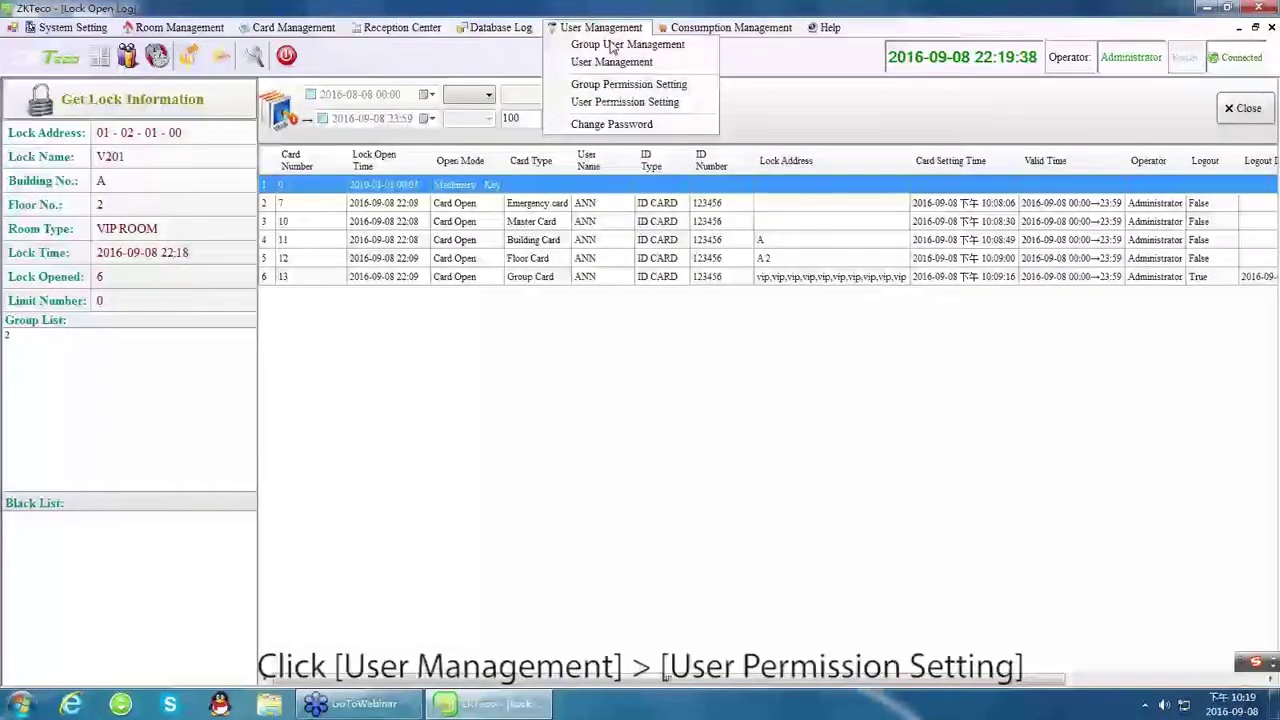
Save Setup Card, Employee Card and Extend Stays as ANN's user permissions.
{"action": "left_click", "coordinate": [610, 102]}
{"action": "left_click", "coordinate": [396, 170]}
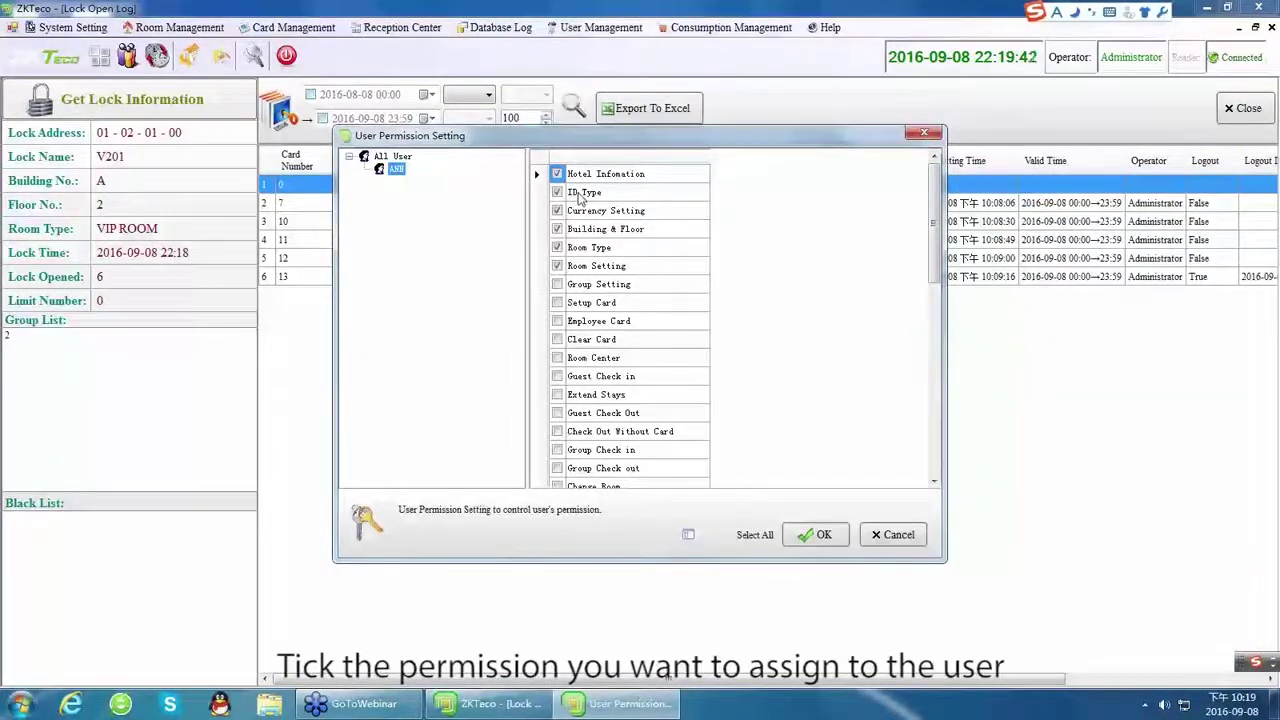
{"action": "left_click", "coordinate": [557, 303]}
{"action": "left_click", "coordinate": [557, 321]}
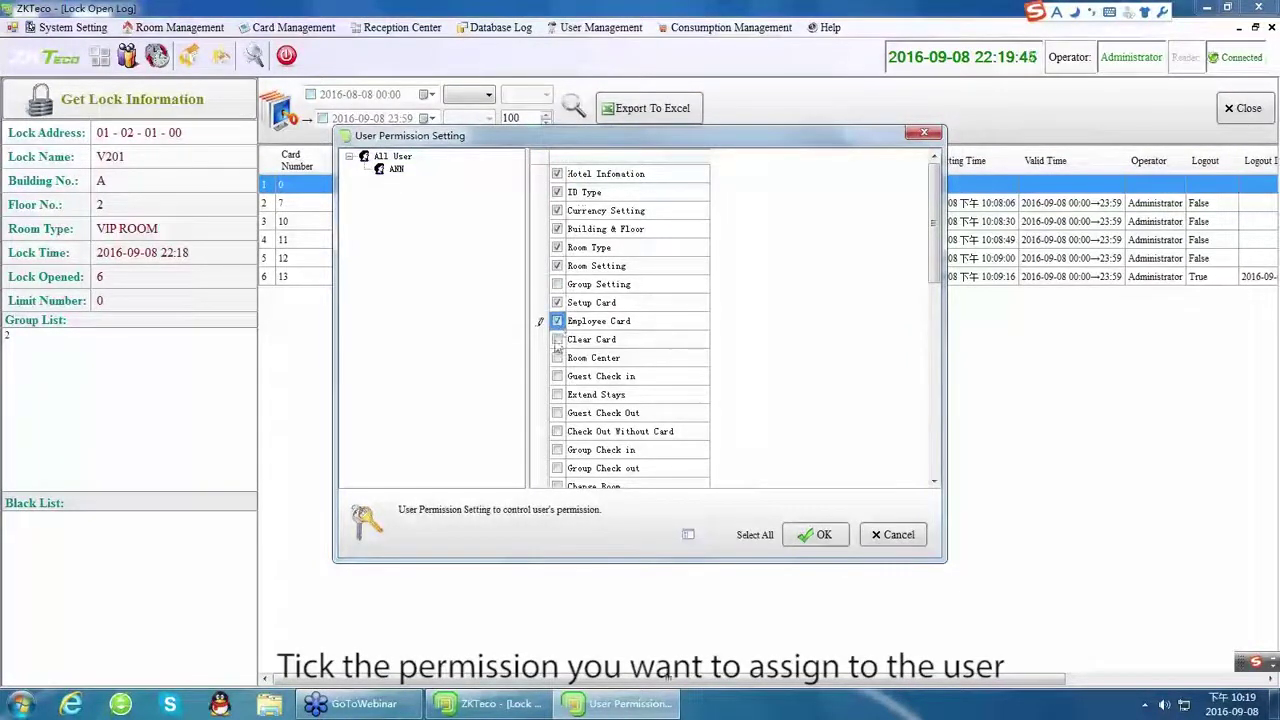
{"action": "left_click", "coordinate": [557, 395]}
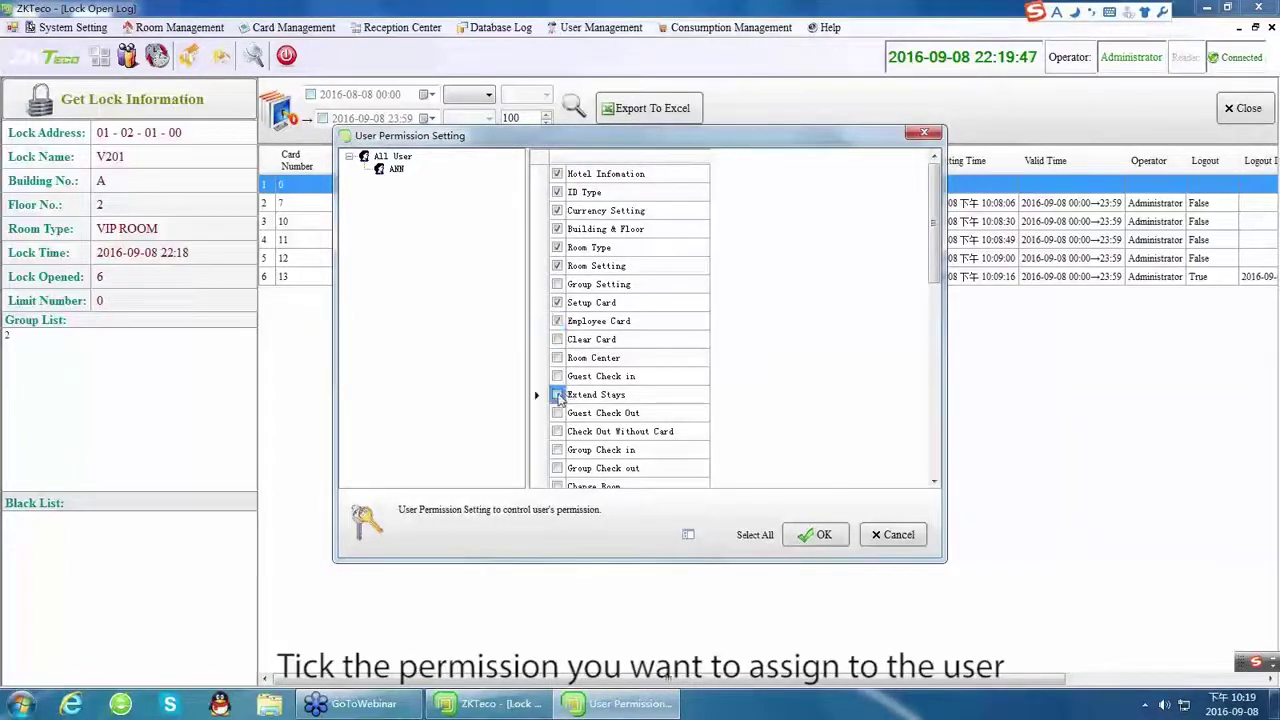
{"action": "left_click", "coordinate": [820, 536]}
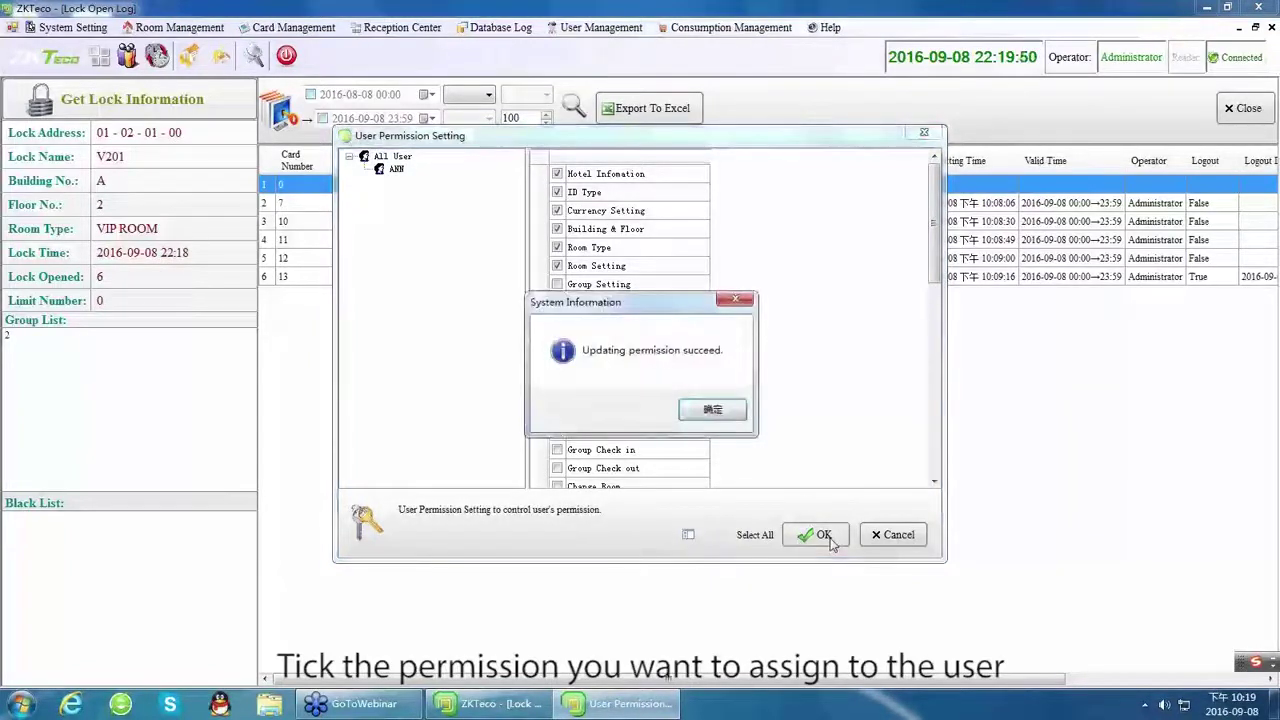
{"action": "left_click", "coordinate": [710, 413]}
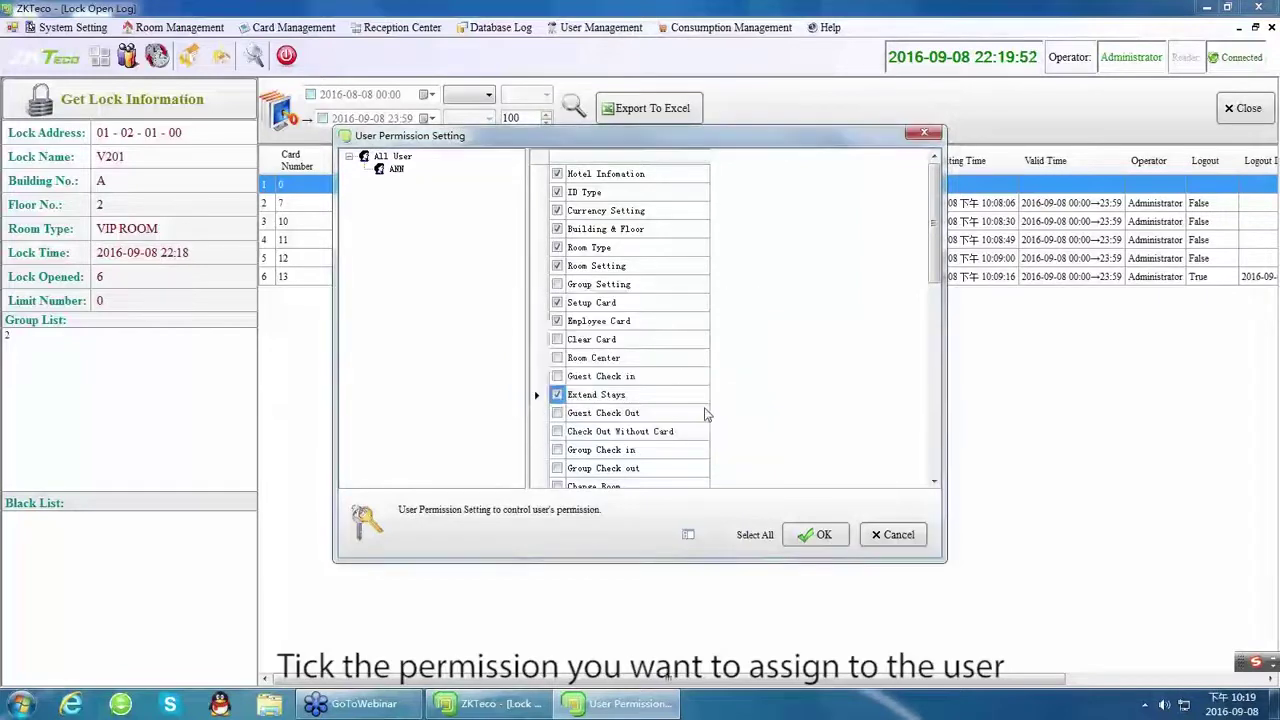
{"action": "left_click", "coordinate": [895, 537]}
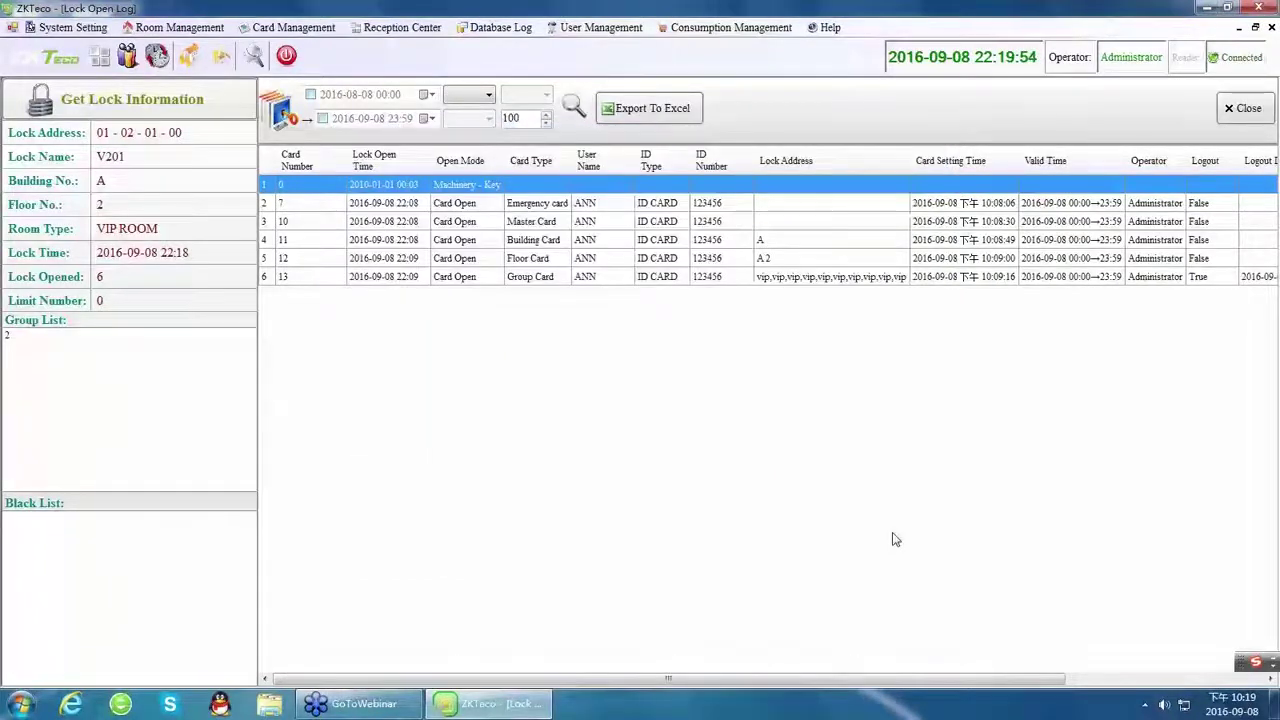
{"action": "left_click", "coordinate": [598, 27]}
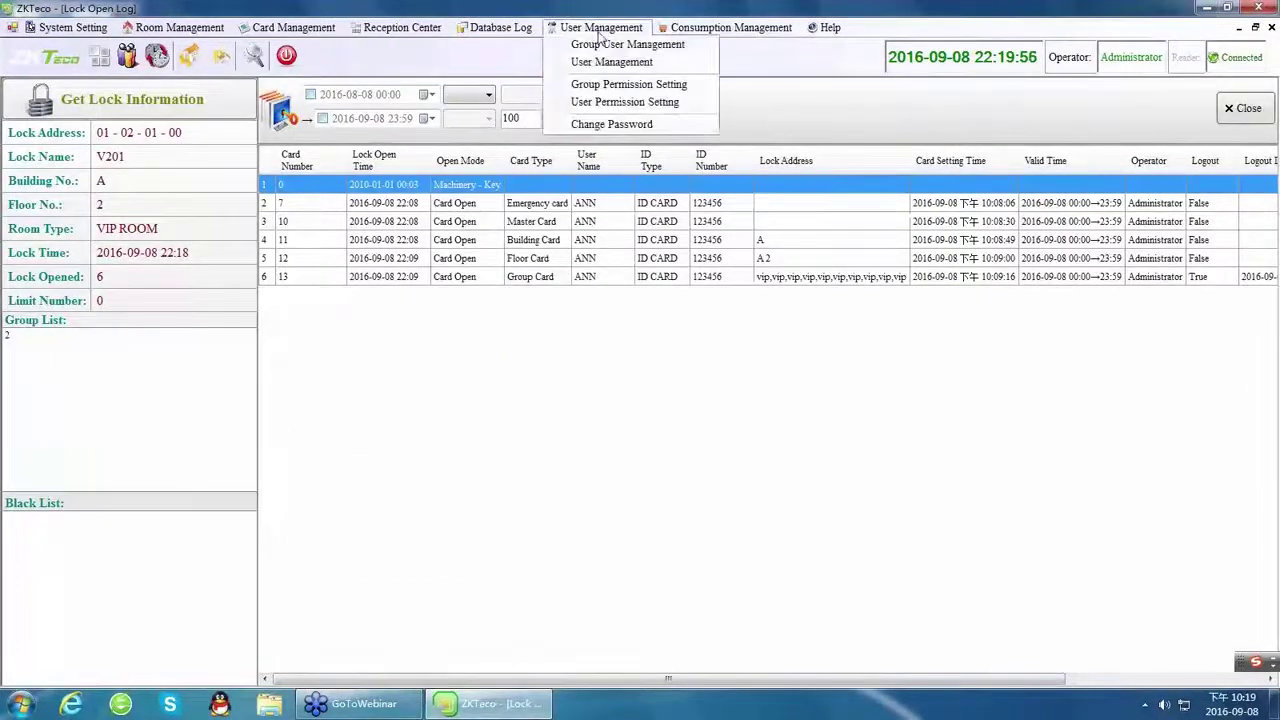
Log out of the administrator account and log in with login name ANN and its password.
{"action": "left_click", "coordinate": [605, 474]}
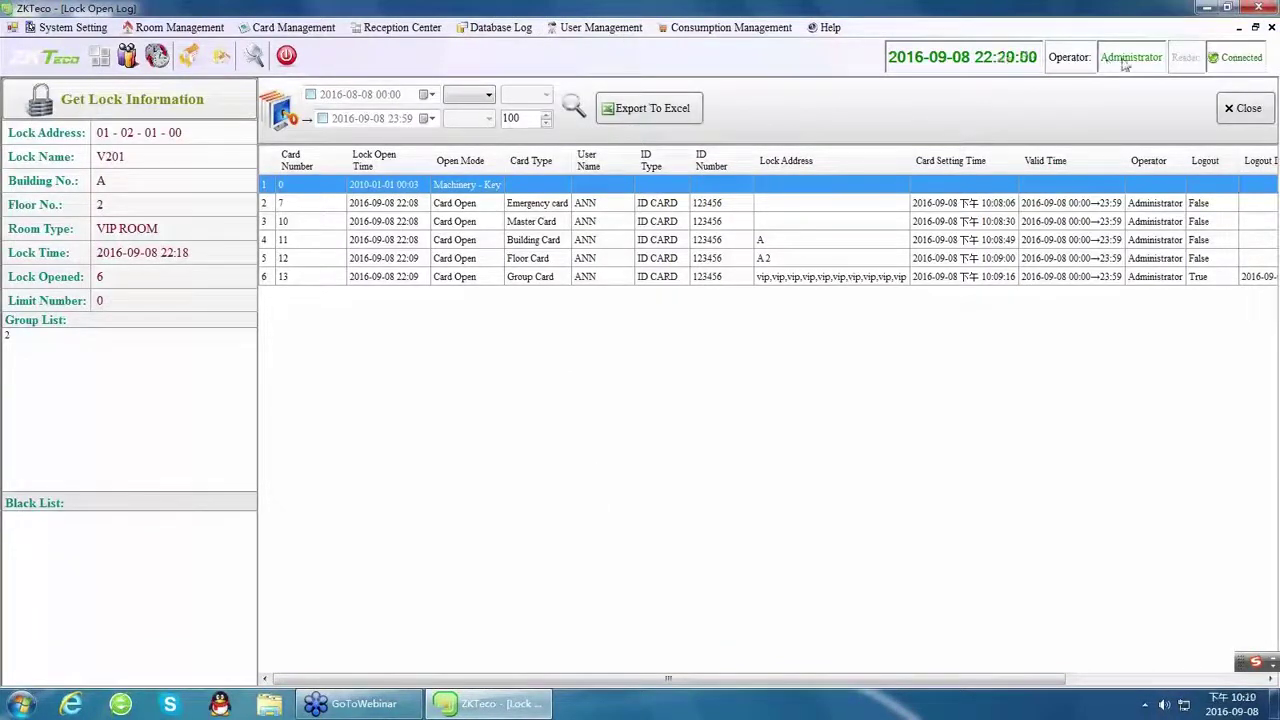
{"action": "left_click", "coordinate": [1252, 8]}
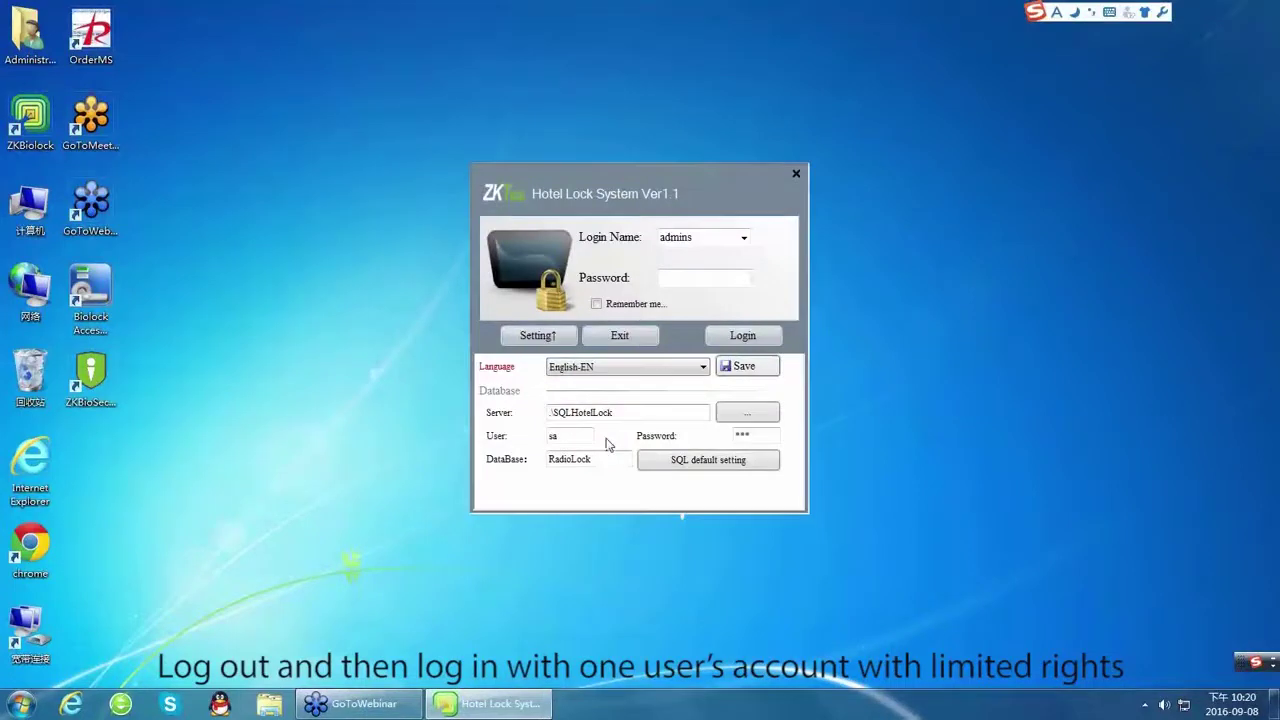
{"action": "type", "text": "a"}
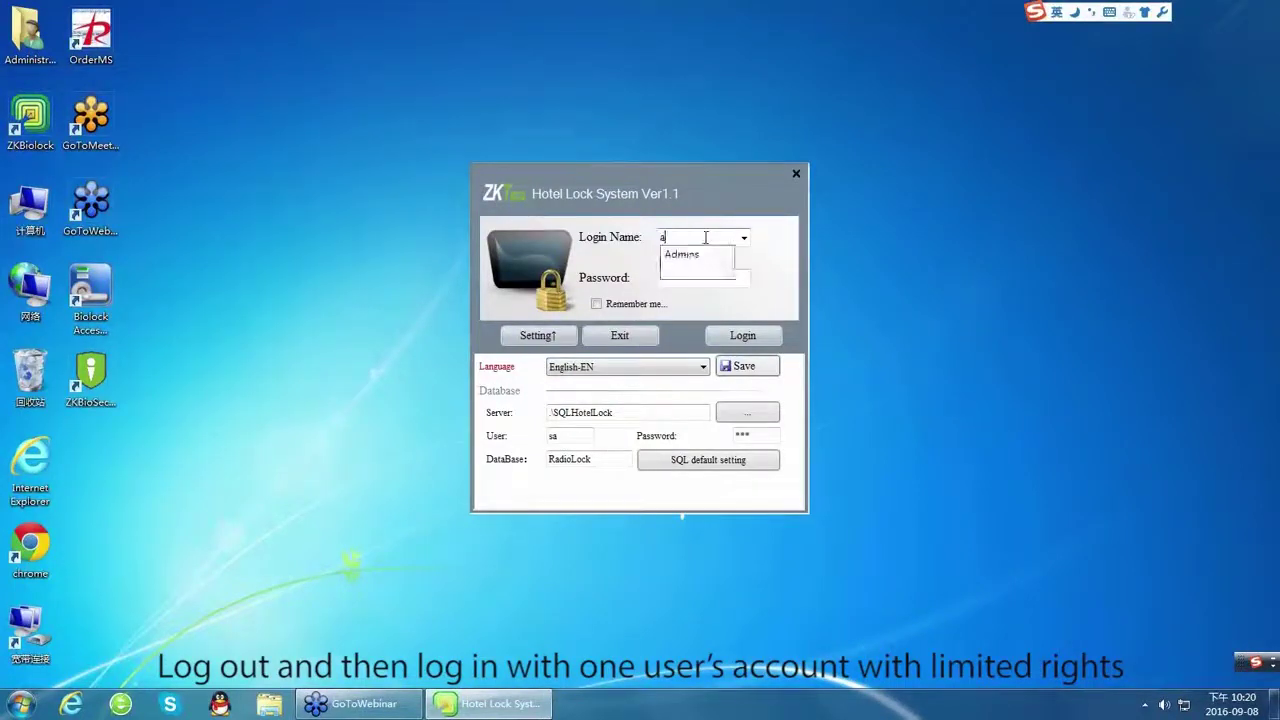
{"action": "key", "text": "BackSpace"}
{"action": "type", "text": "AN"}
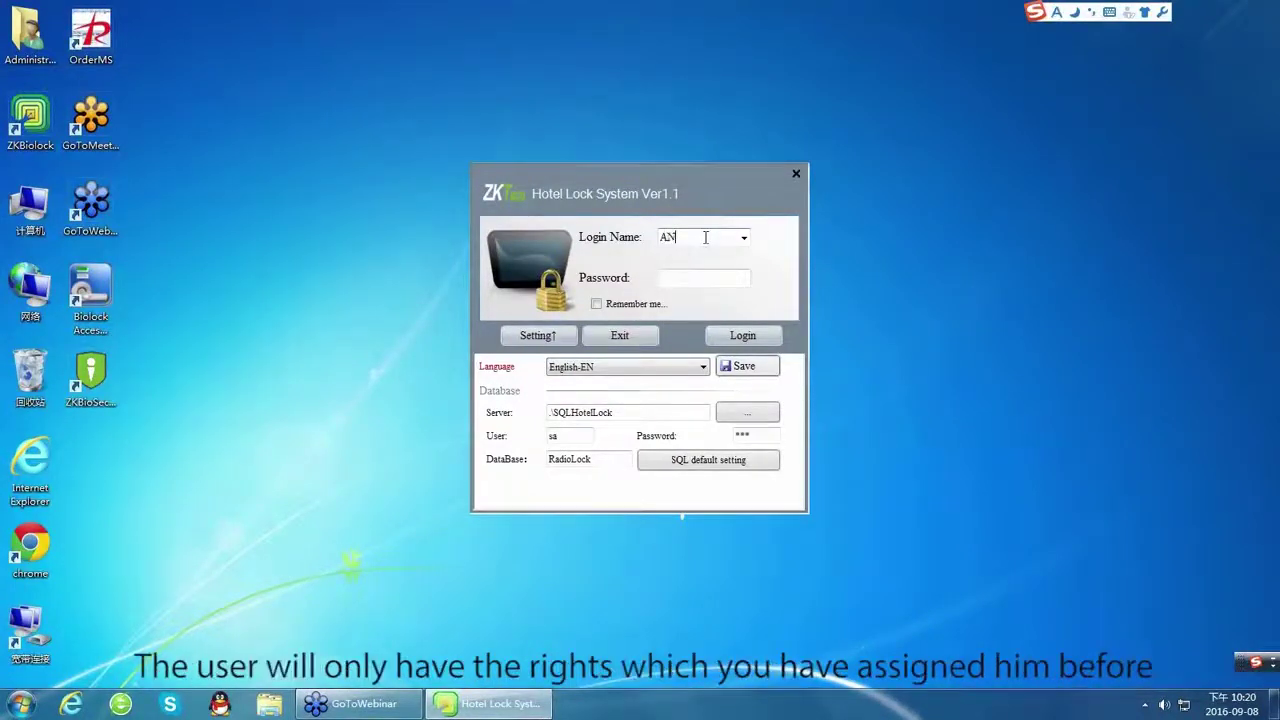
{"action": "key", "text": "Tab"}
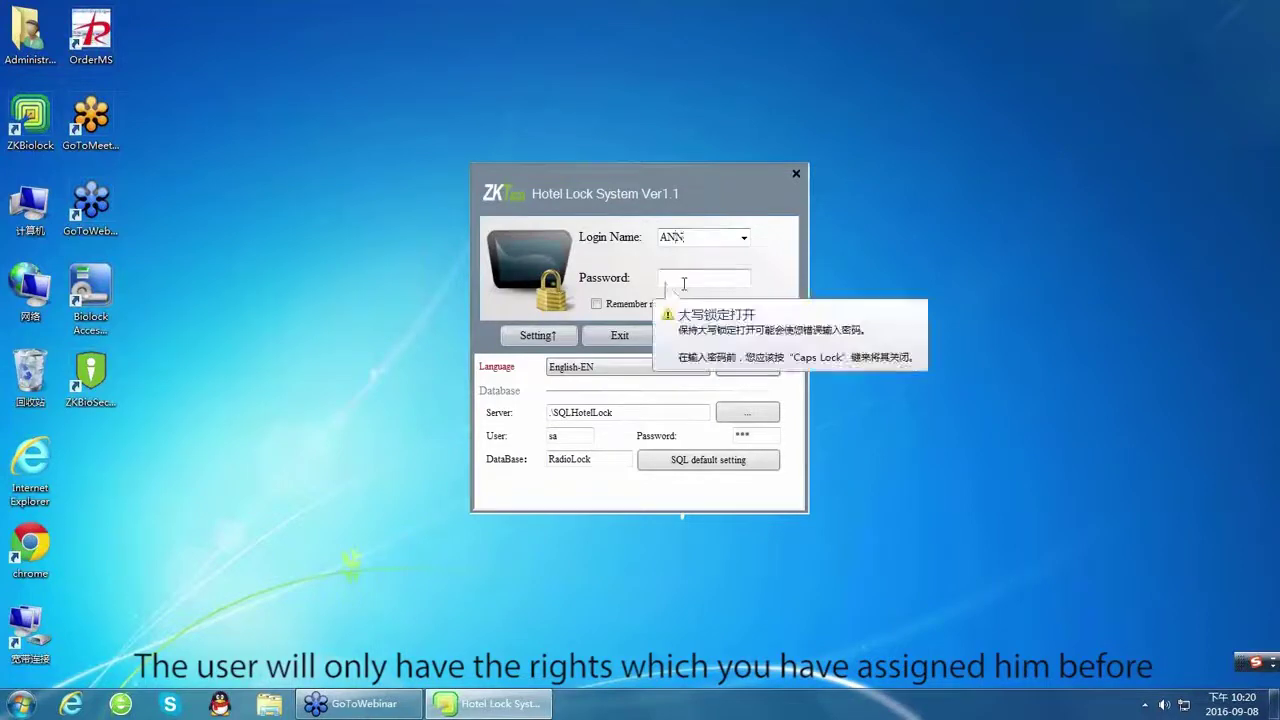
{"action": "key", "text": "Caps_Lock"}
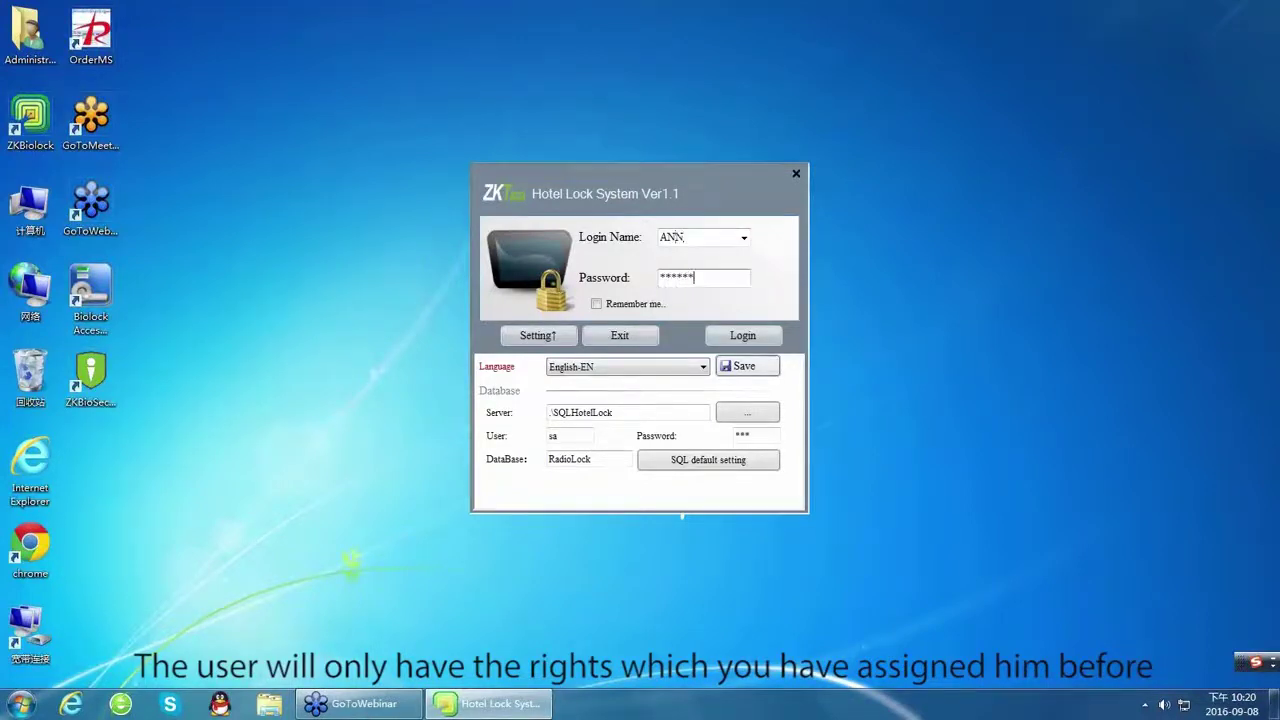
{"action": "left_click", "coordinate": [745, 336]}
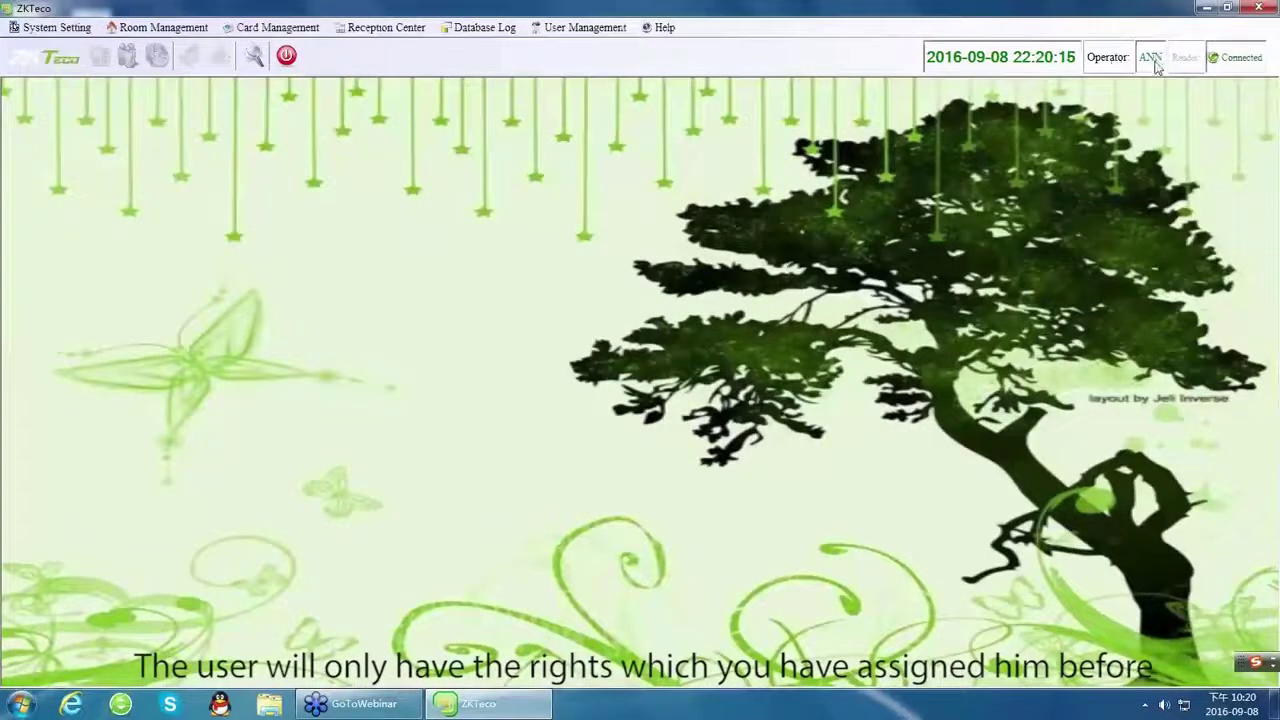
{"action": "left_click", "coordinate": [55, 27]}
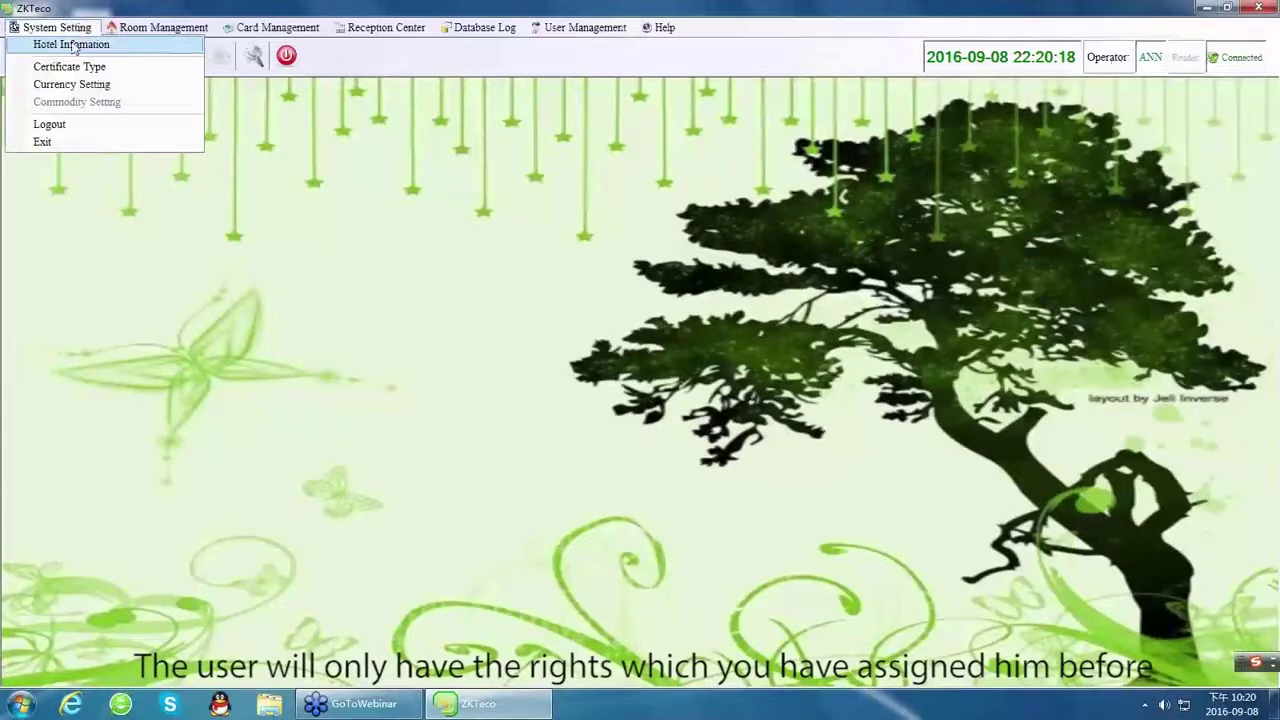
{"action": "left_click", "coordinate": [57, 27]}
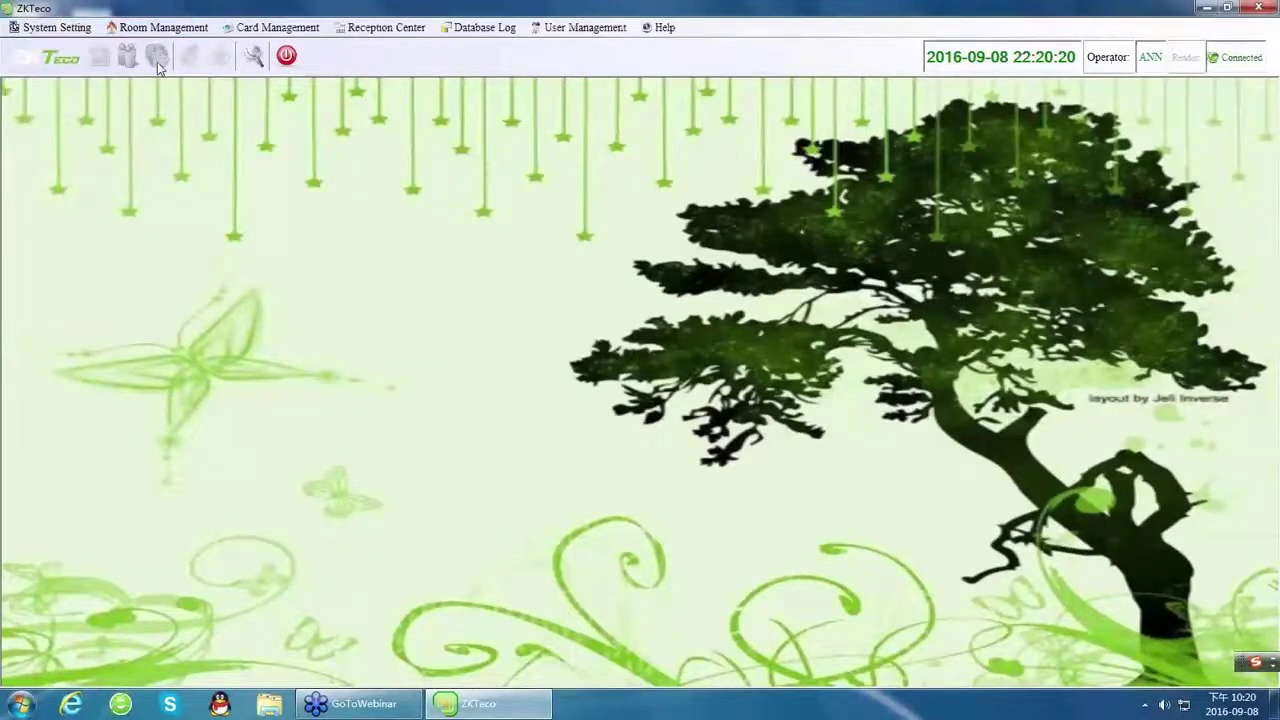
{"action": "left_click", "coordinate": [158, 27]}
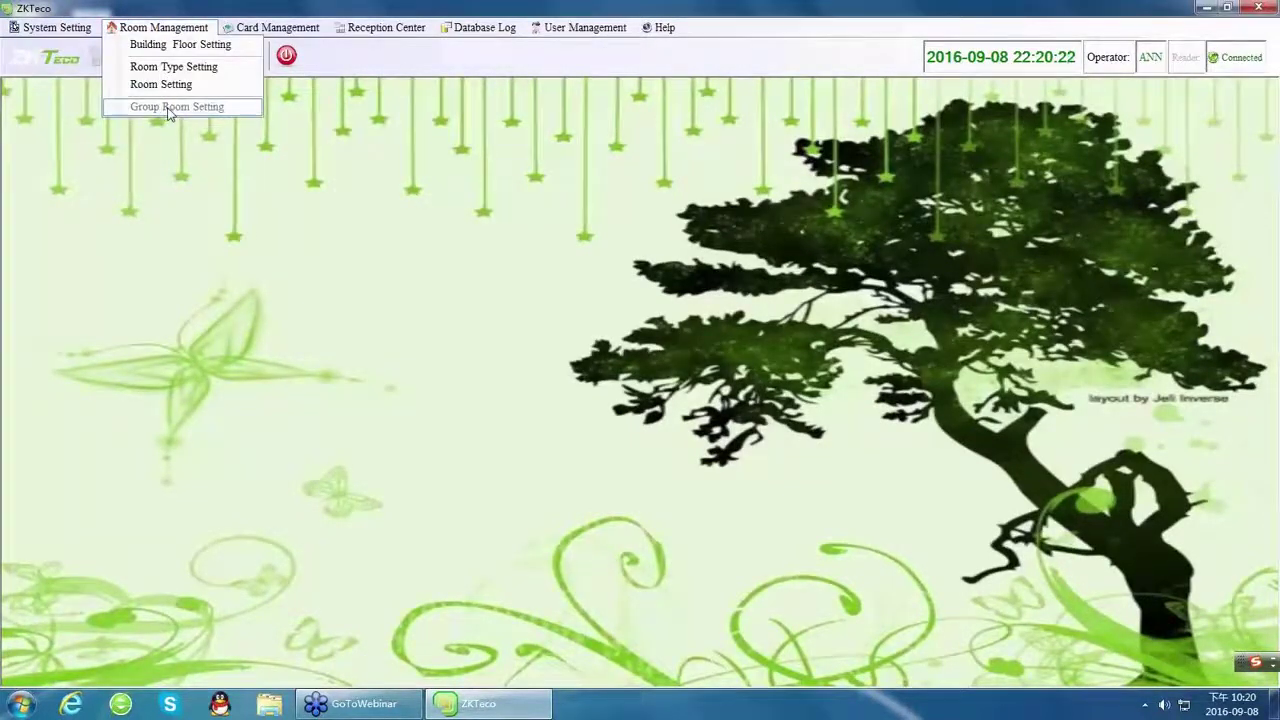
{"action": "left_click", "coordinate": [270, 27]}
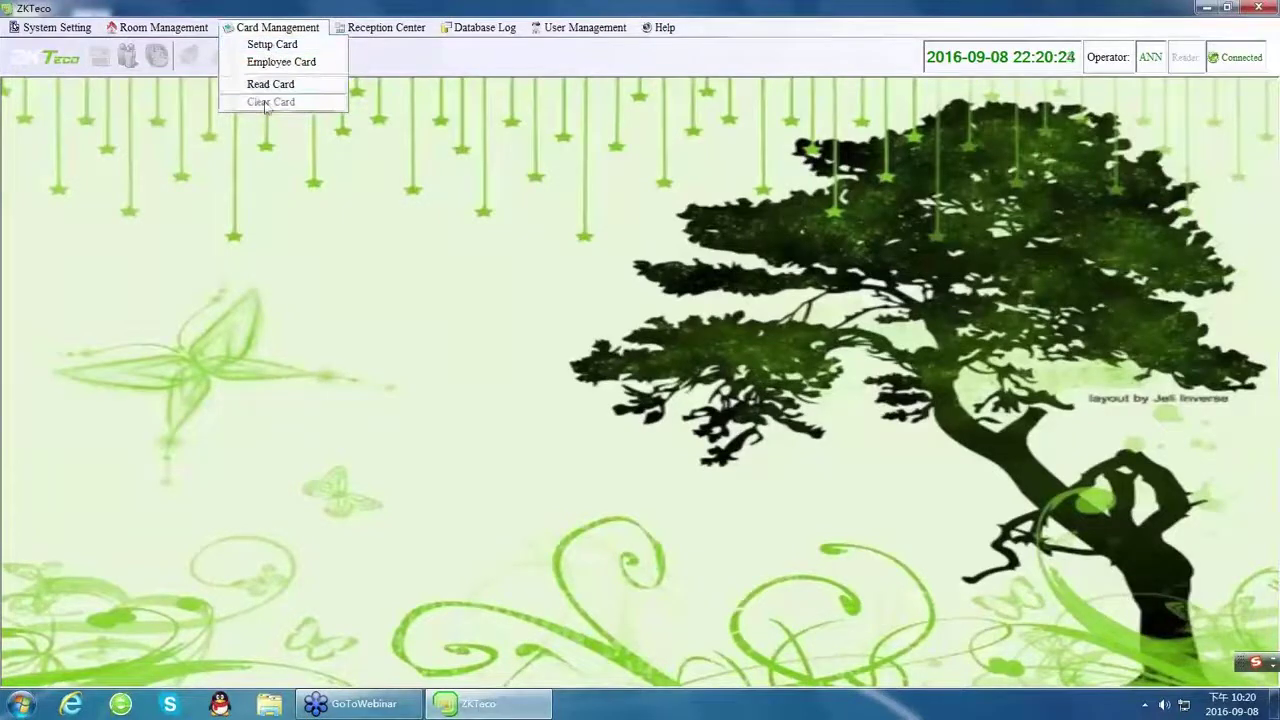
{"action": "left_click", "coordinate": [386, 27]}
{"action": "mouse_move", "coordinate": [395, 97]}
{"action": "left_click", "coordinate": [448, 210]}
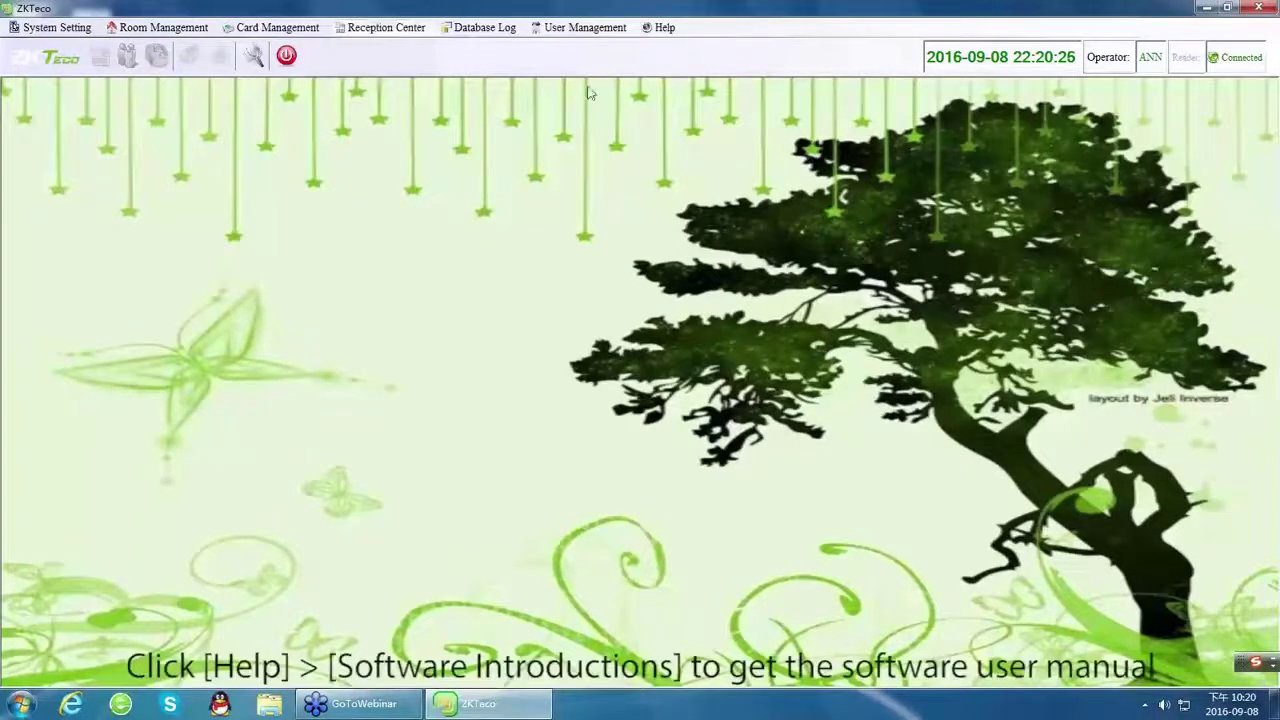
{"action": "left_click", "coordinate": [658, 28]}
Open the user manual and browse chapters 1–5, from System Installation to Appendix, then the title page.
{"action": "left_click", "coordinate": [672, 47]}
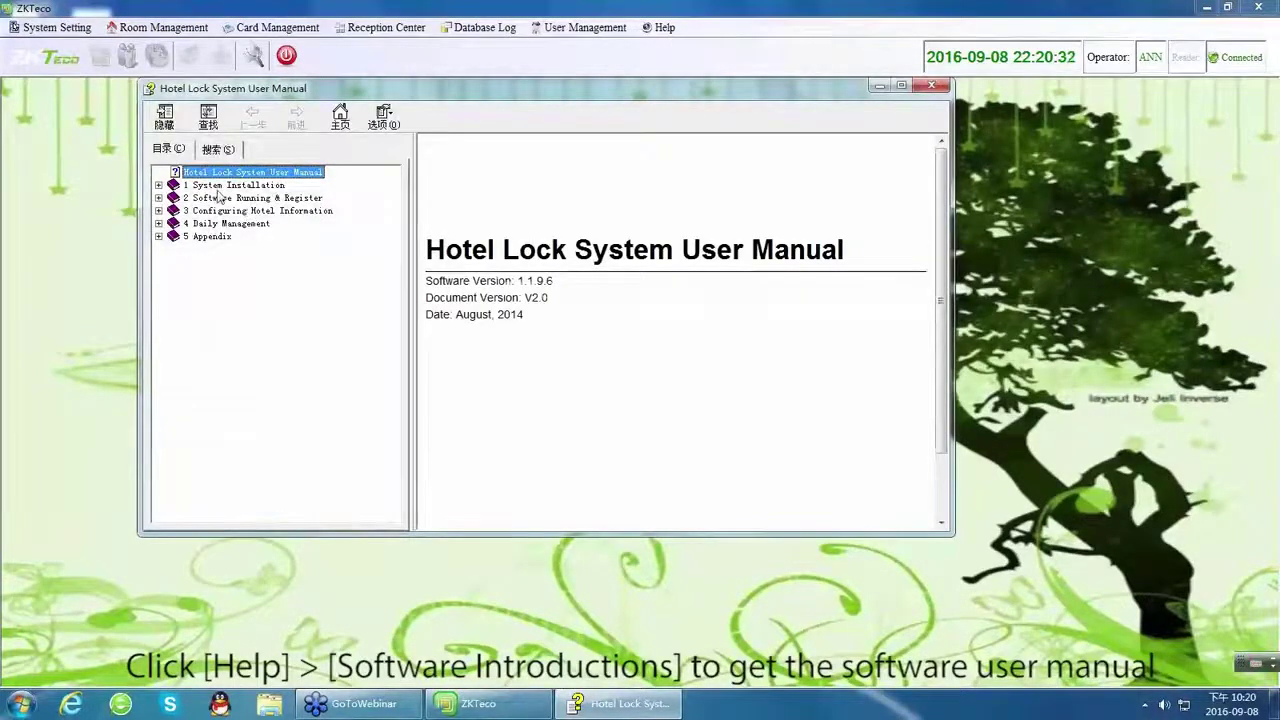
{"action": "left_click", "coordinate": [220, 187]}
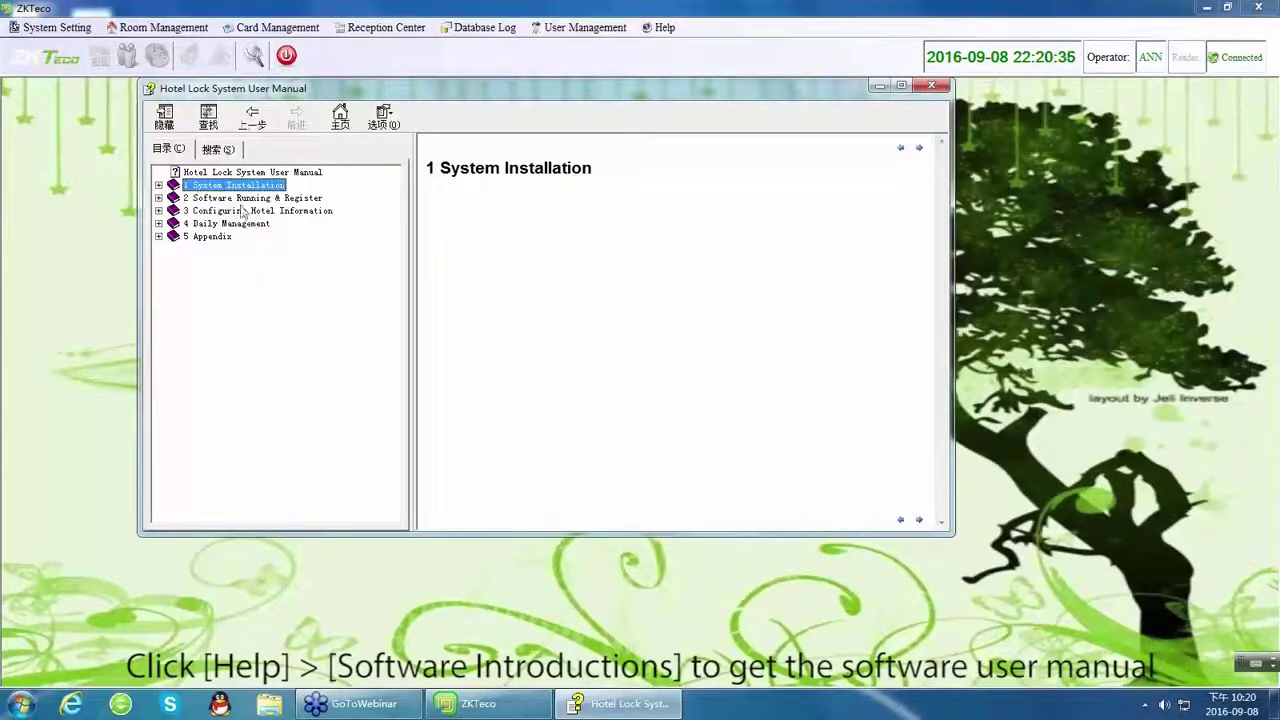
{"action": "left_click", "coordinate": [242, 199]}
{"action": "left_click", "coordinate": [234, 212]}
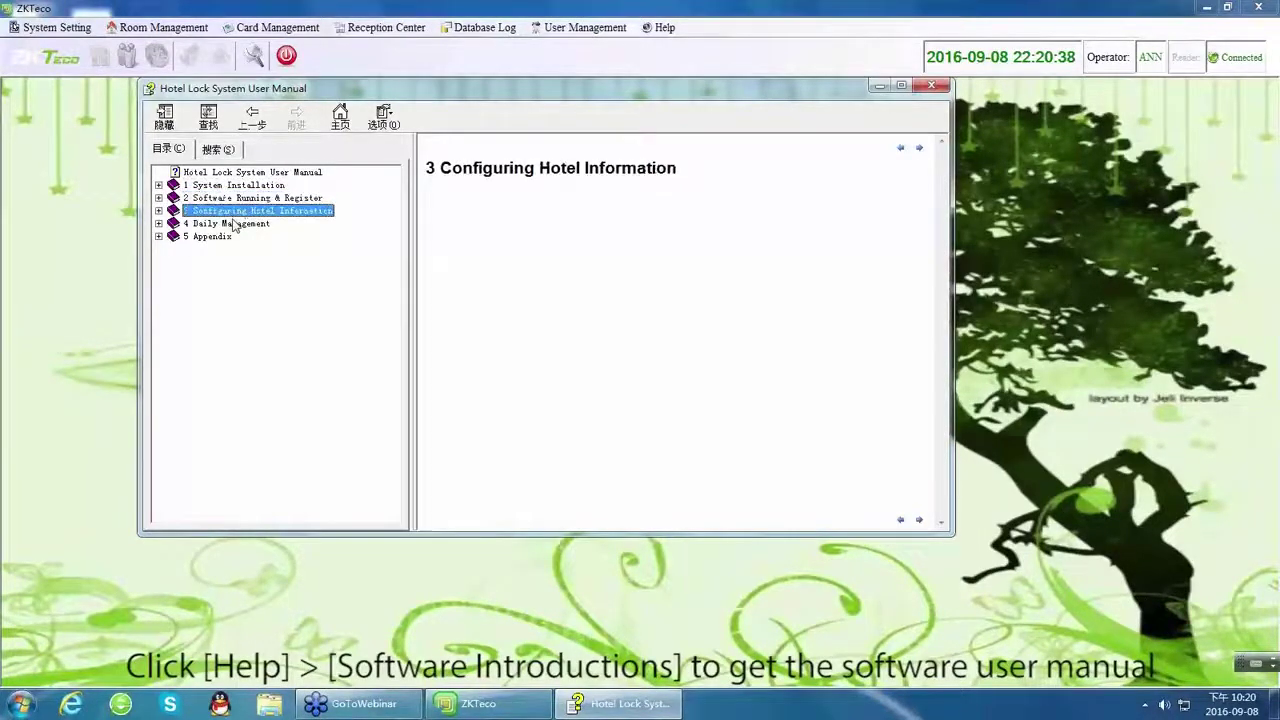
{"action": "left_click", "coordinate": [232, 224]}
{"action": "left_click", "coordinate": [215, 237]}
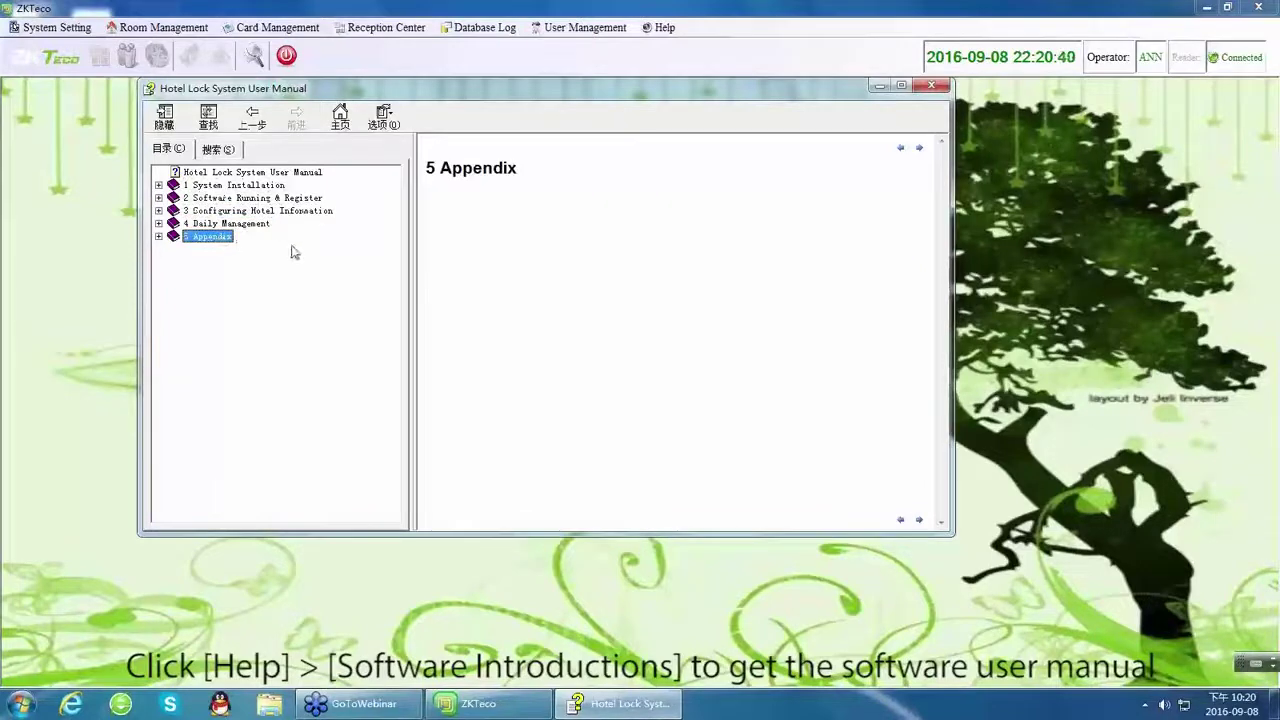
{"action": "left_click", "coordinate": [285, 174]}
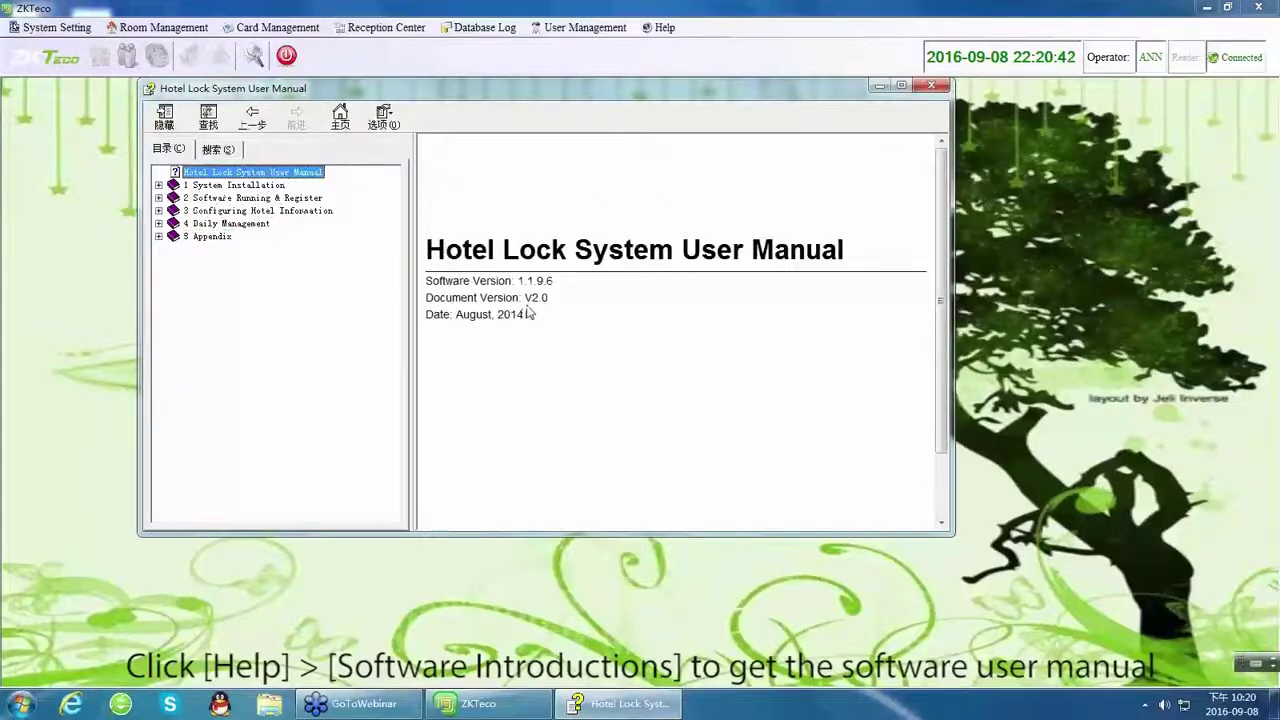
Close the manual, the main window and the login window, confirming the exit with Yes.
{"action": "left_click", "coordinate": [931, 85]}
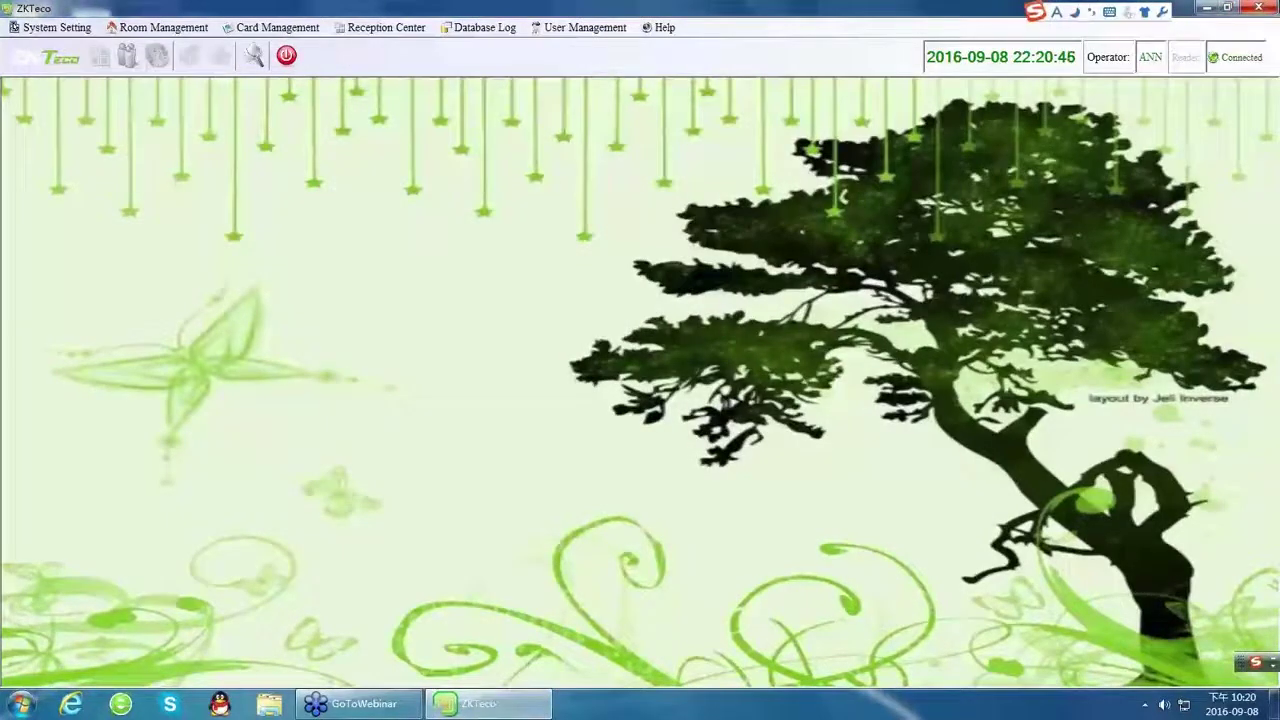
{"action": "left_click", "coordinate": [1262, 7]}
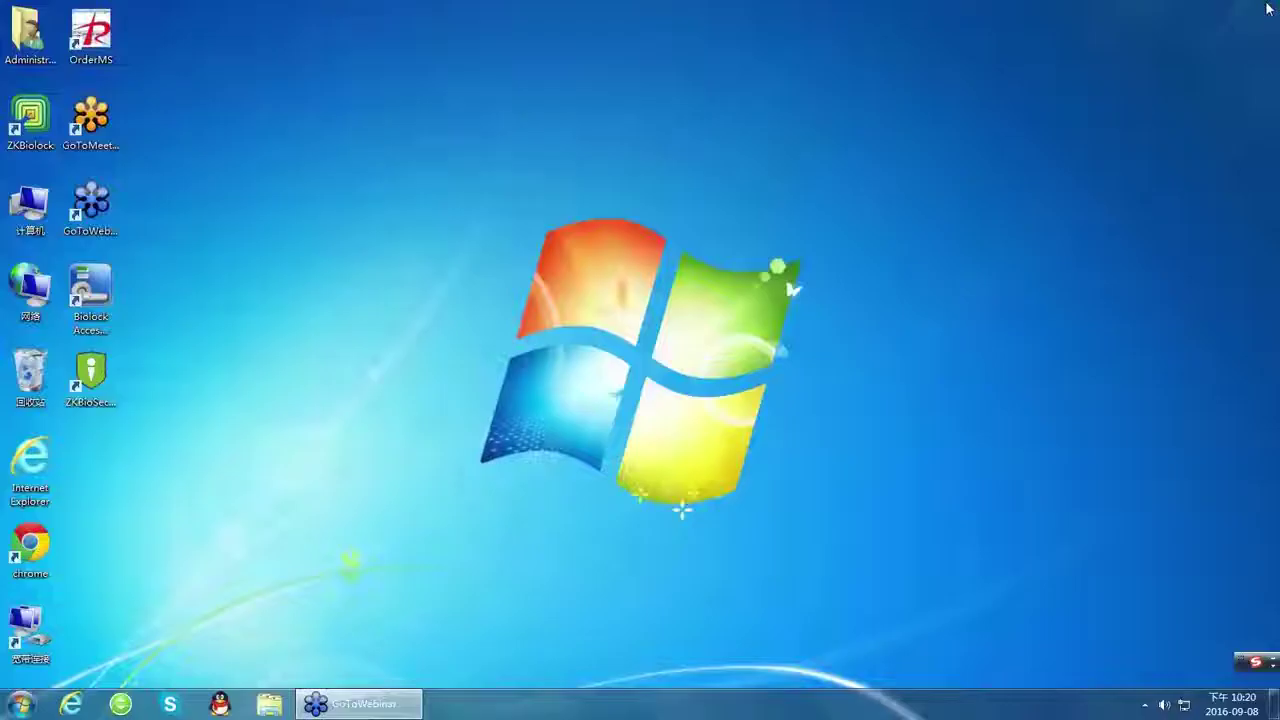
{"action": "left_click", "coordinate": [797, 174]}
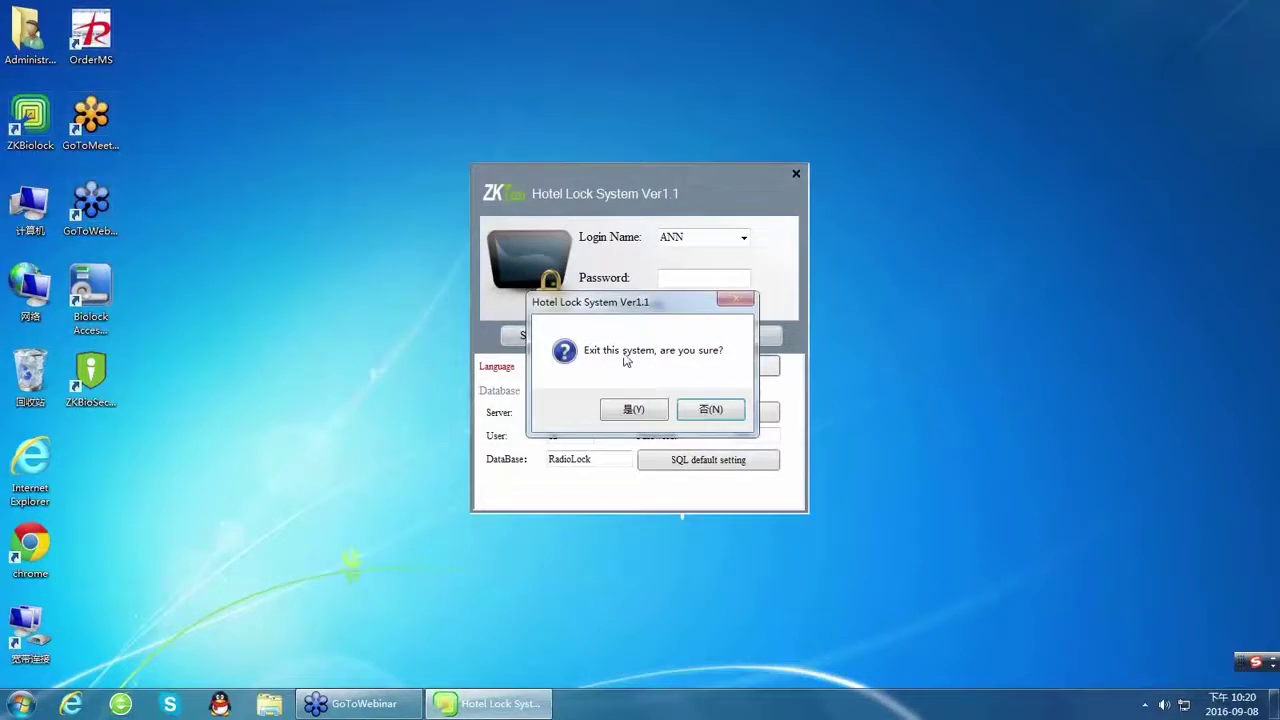
{"action": "left_click", "coordinate": [626, 411]}
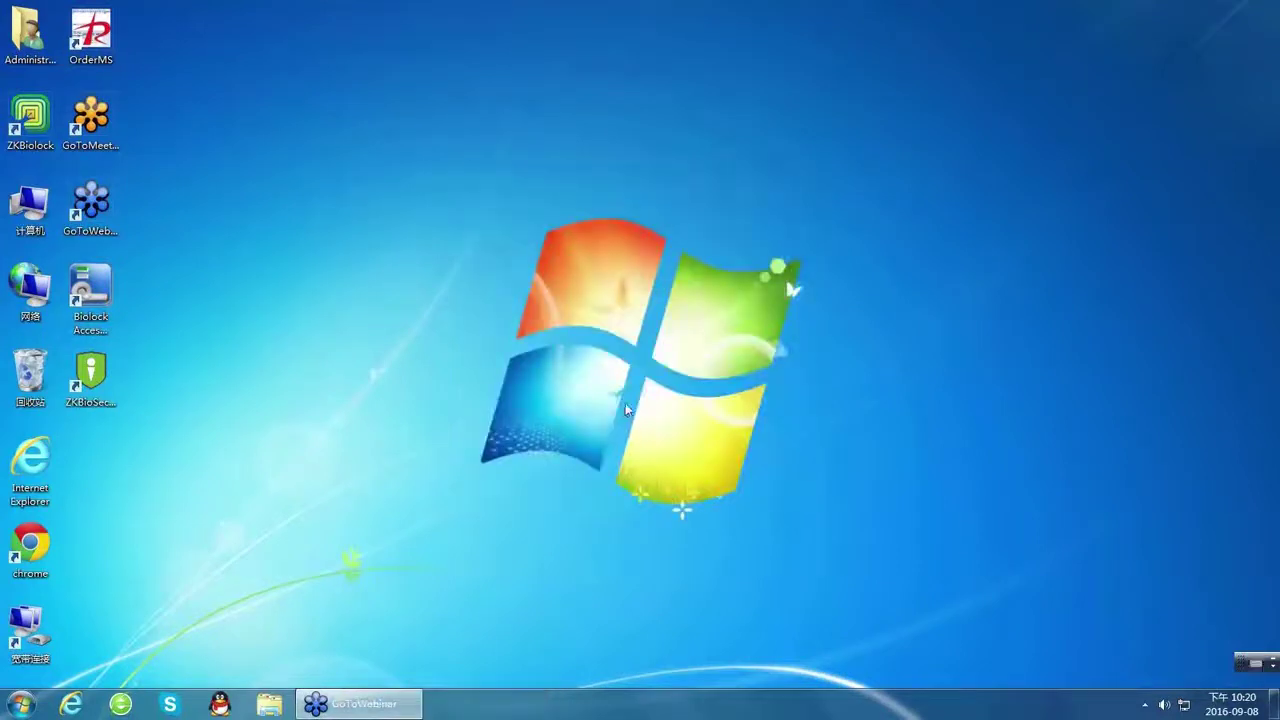